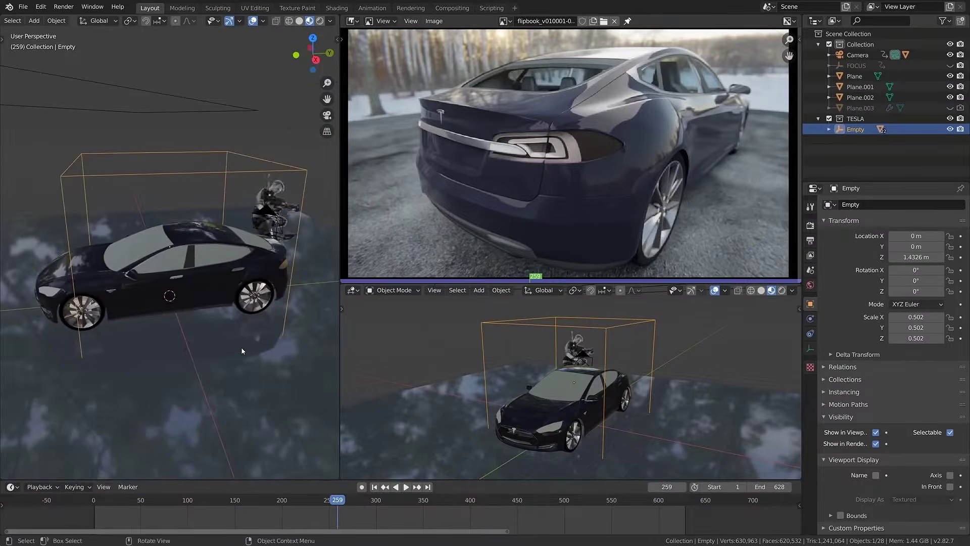
Play the camera animation around the Tesla and examine the scene from several sides
{"action": "key", "text": "space"}
{"action": "middle_click_drag", "start_coordinate": [241, 347], "coordinate": [166, 352]}
{"action": "key", "text": "space"}
{"action": "middle_click_drag", "start_coordinate": [207, 349], "coordinate": [254, 353]}
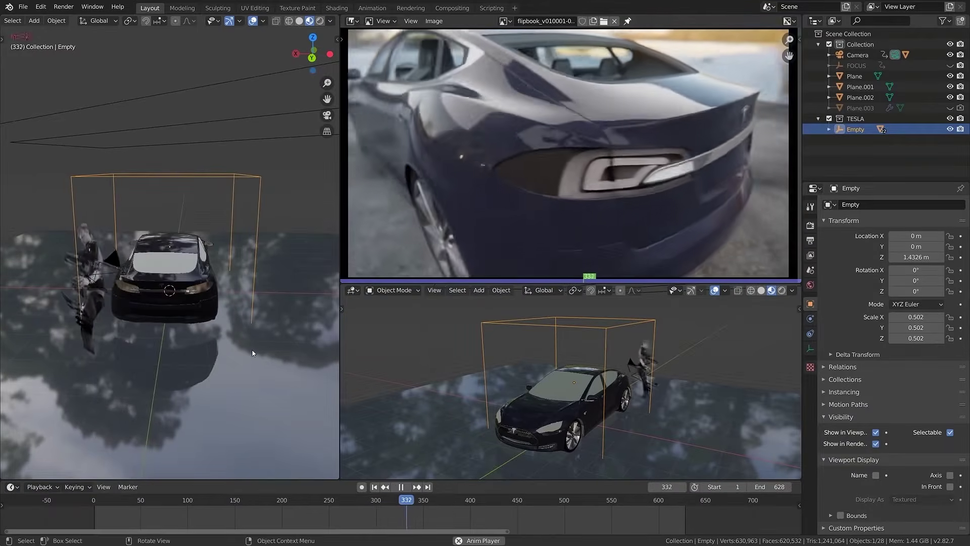
{"action": "key", "text": "space"}
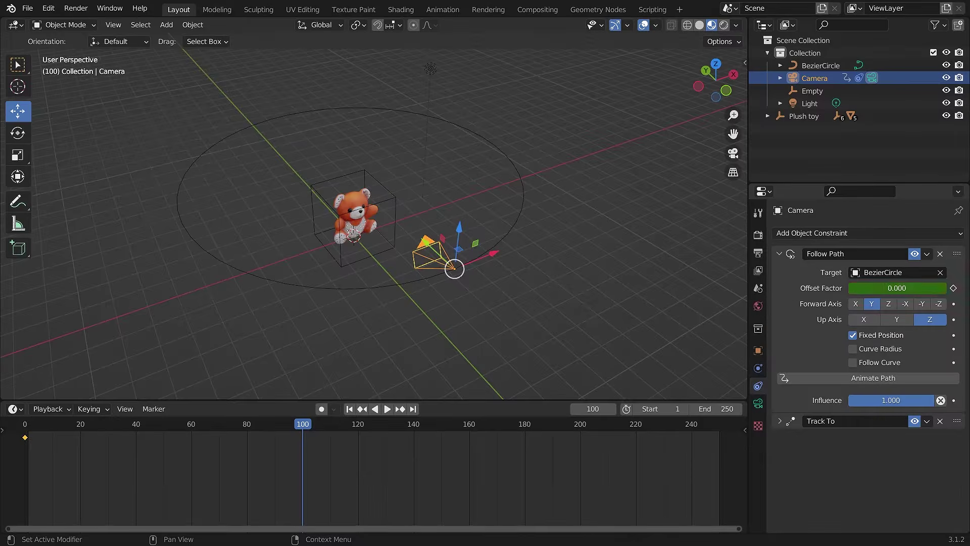
Shift the camera's Follow Path Offset Factor and scrub the timeline to preview its movement along the curve
{"action": "left_click_drag", "start_coordinate": [879, 288], "coordinate": [920, 288]}
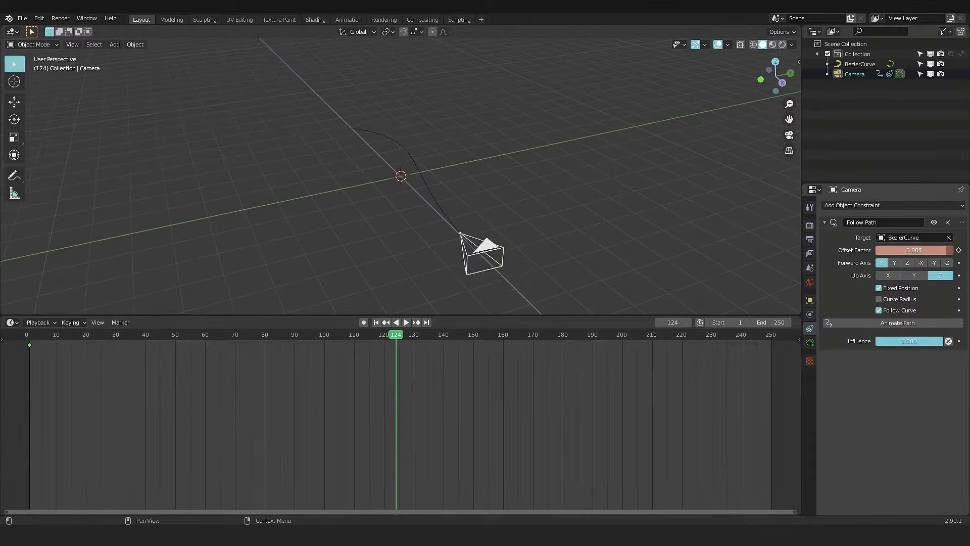
{"action": "left_click_drag", "start_coordinate": [205, 338], "coordinate": [368, 339]}
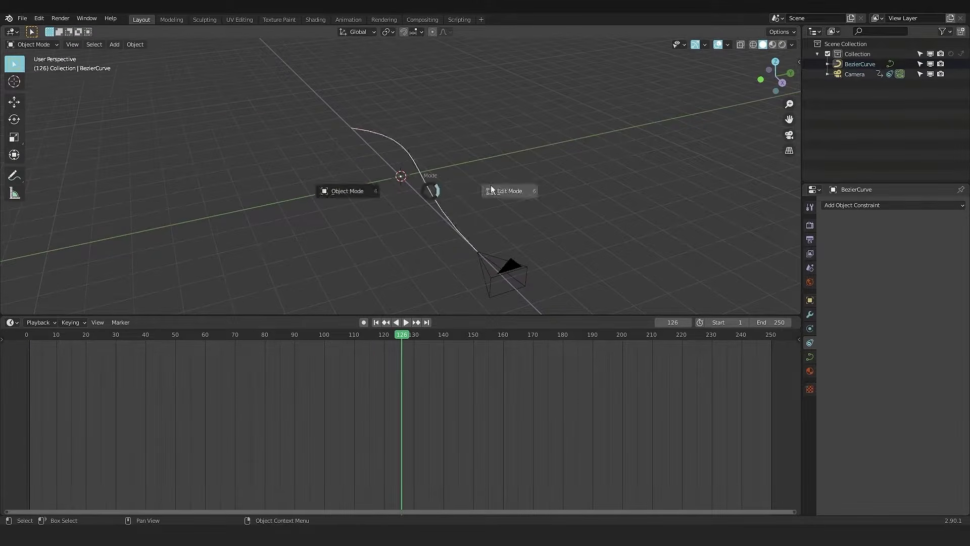
{"action": "left_click", "coordinate": [587, 161]}
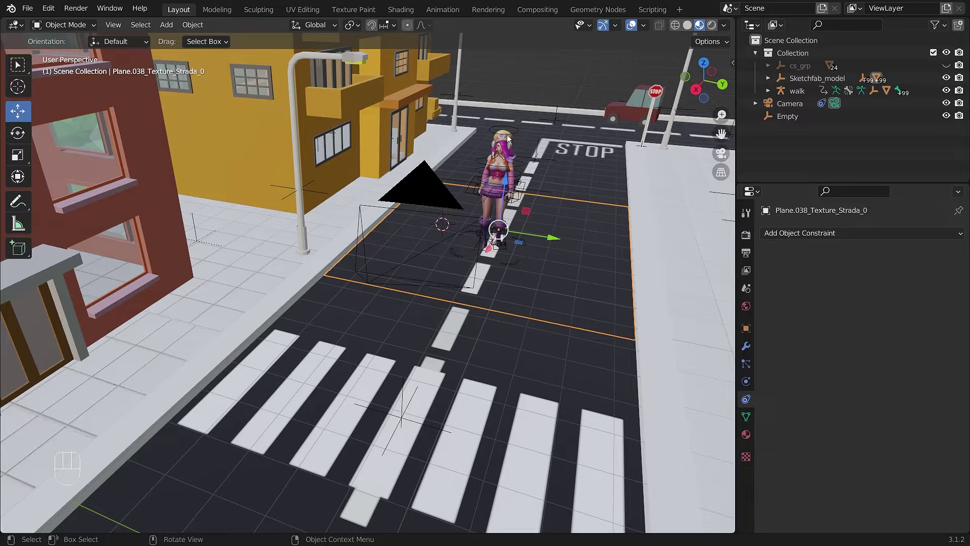
Play the camera's motion around the cube along the Bezier circle, viewed both from outside and through the camera
{"action": "key", "text": "space"}
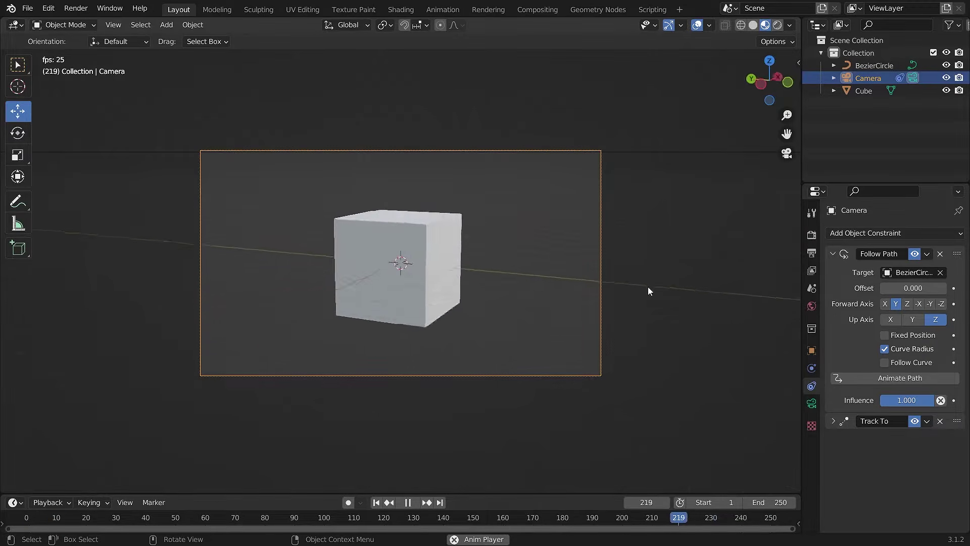
{"action": "key", "text": "KP_0"}
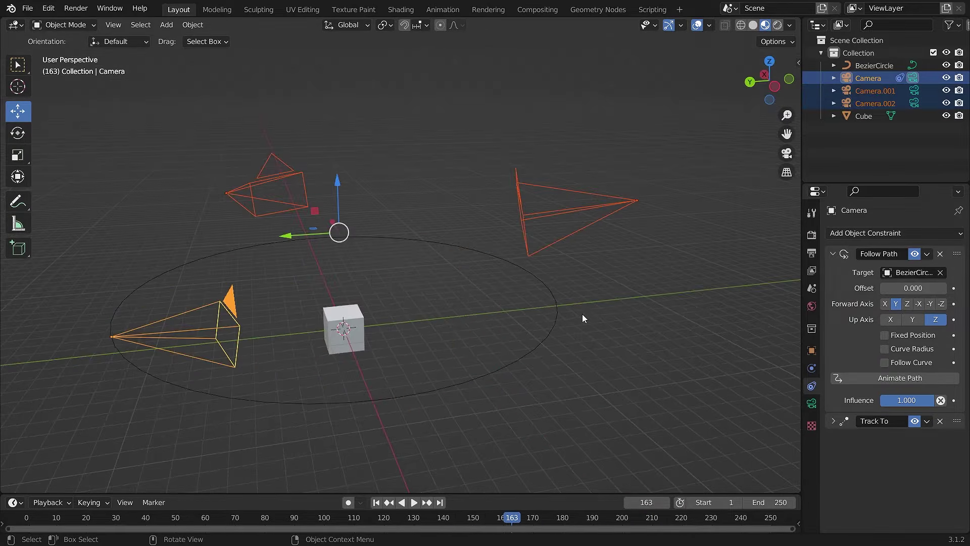
{"action": "middle_click_drag", "start_coordinate": [583, 334], "coordinate": [619, 328]}
{"action": "left_click", "coordinate": [550, 363]}
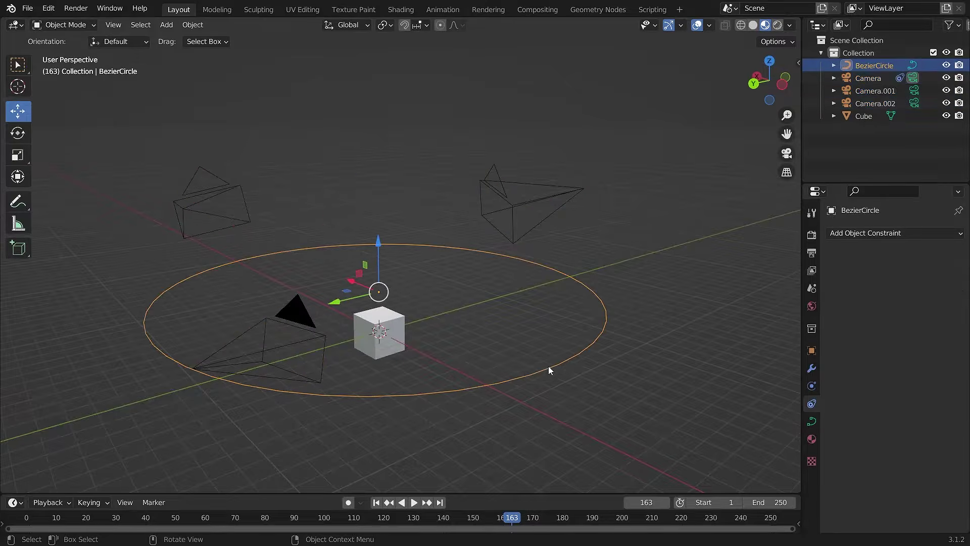
{"action": "key", "text": "space"}
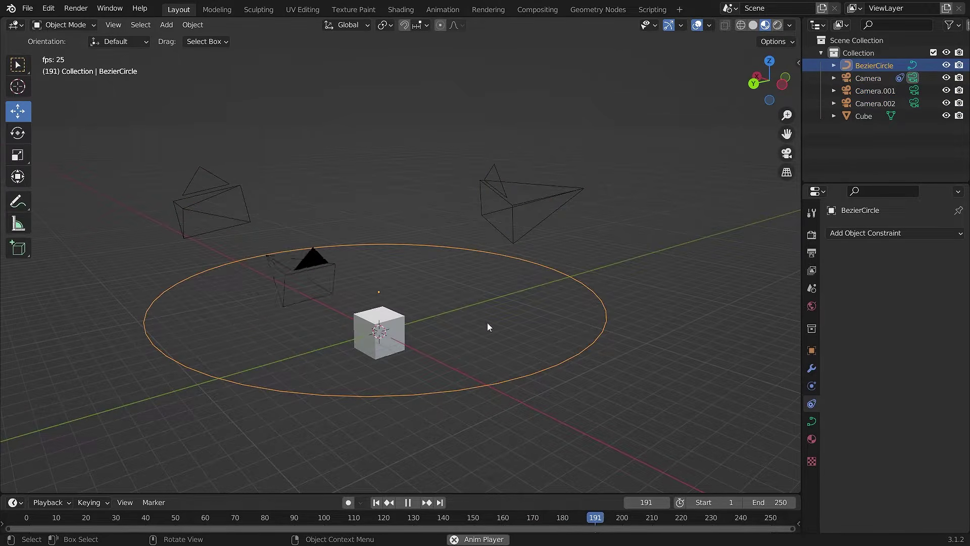
{"action": "key", "text": "space"}
{"action": "key", "text": "KP_0"}
{"action": "key", "text": "space"}
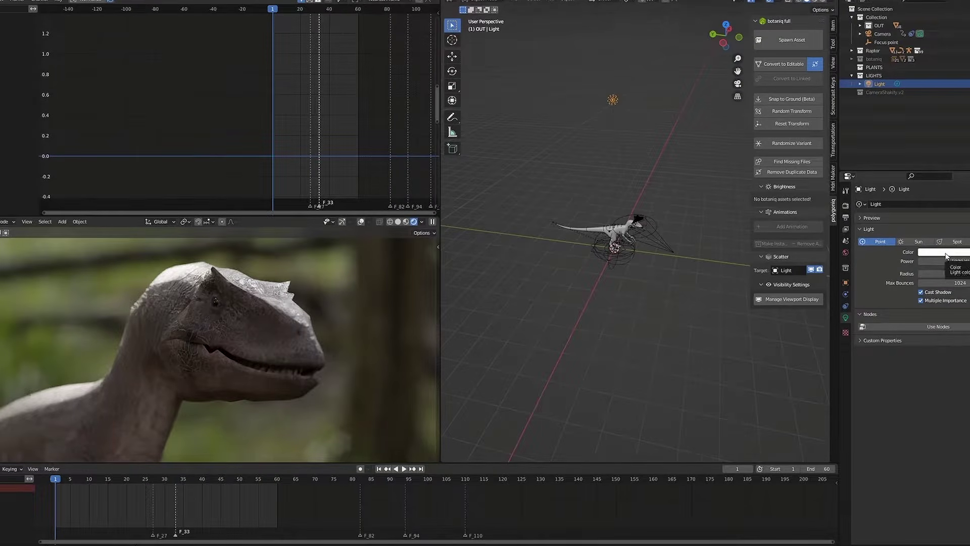
{"action": "middle_click_drag", "start_coordinate": [677, 253], "coordinate": [690, 266]}
{"action": "scroll", "coordinate": [576, 217], "scroll_direction": "up", "scroll_amount": 3}
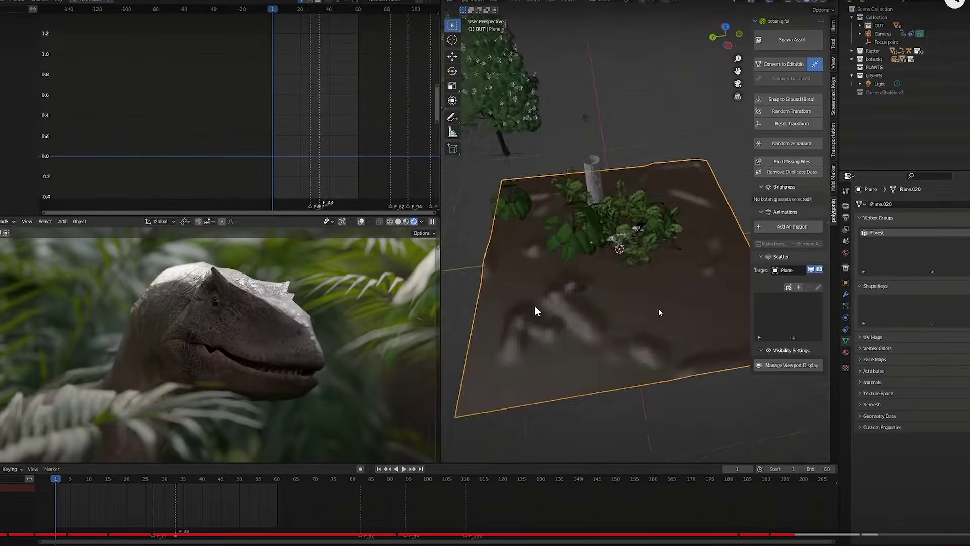
{"action": "middle_click_drag", "start_coordinate": [659, 308], "coordinate": [675, 295]}
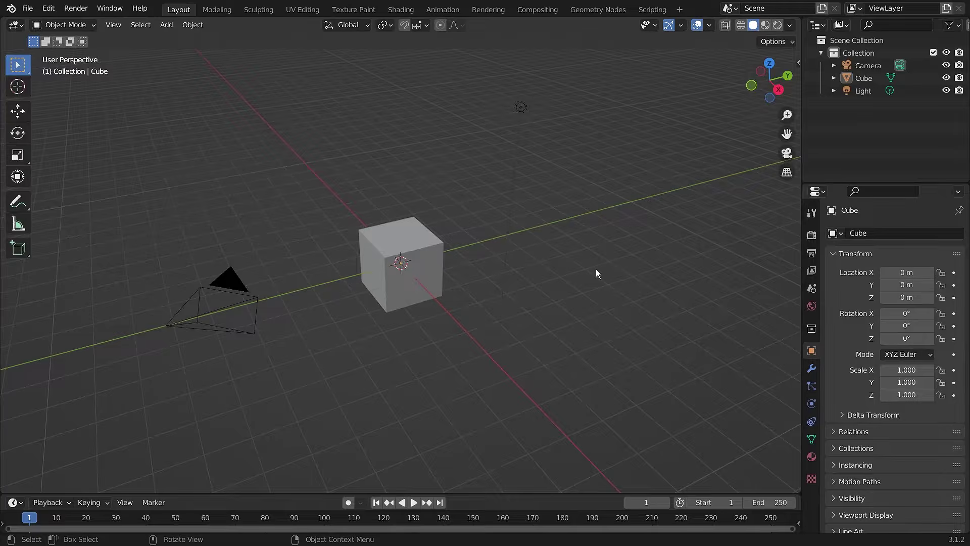
{"action": "mouse_move", "coordinate": [595, 269]}
{"action": "middle_mouse_down"}
{"action": "mouse_move", "coordinate": [577, 260]}
{"action": "mouse_move", "coordinate": [617, 269]}
{"action": "mouse_move", "coordinate": [606, 267]}
{"action": "middle_mouse_up"}
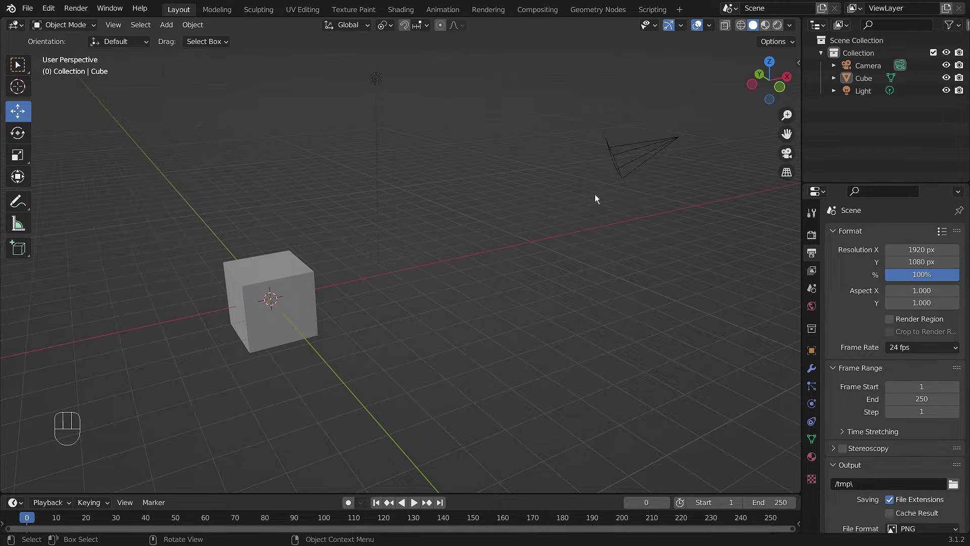
Select the default scene's light and then its camera to identify both objects
{"action": "left_click", "coordinate": [647, 153]}
{"action": "left_click", "coordinate": [376, 80]}
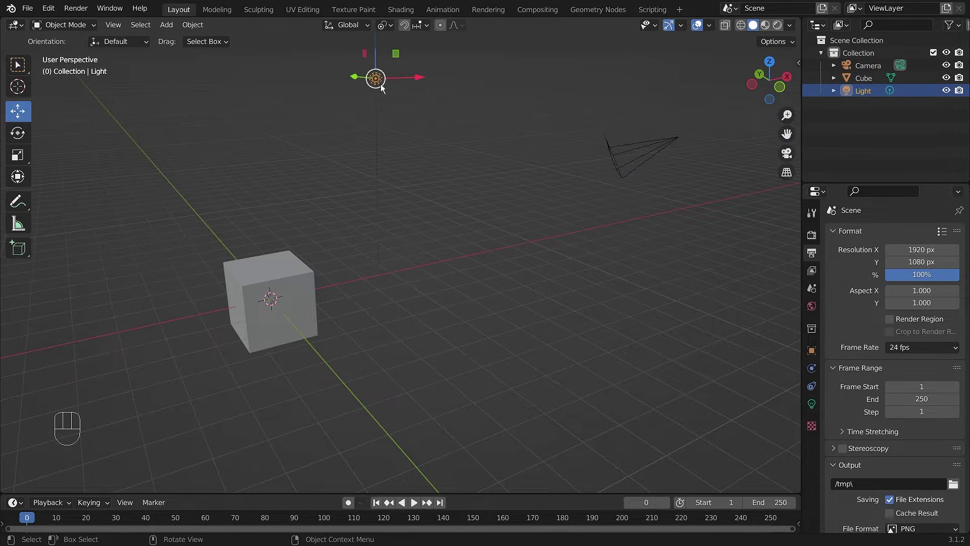
{"action": "left_click_drag", "start_coordinate": [331, 62], "coordinate": [441, 148]}
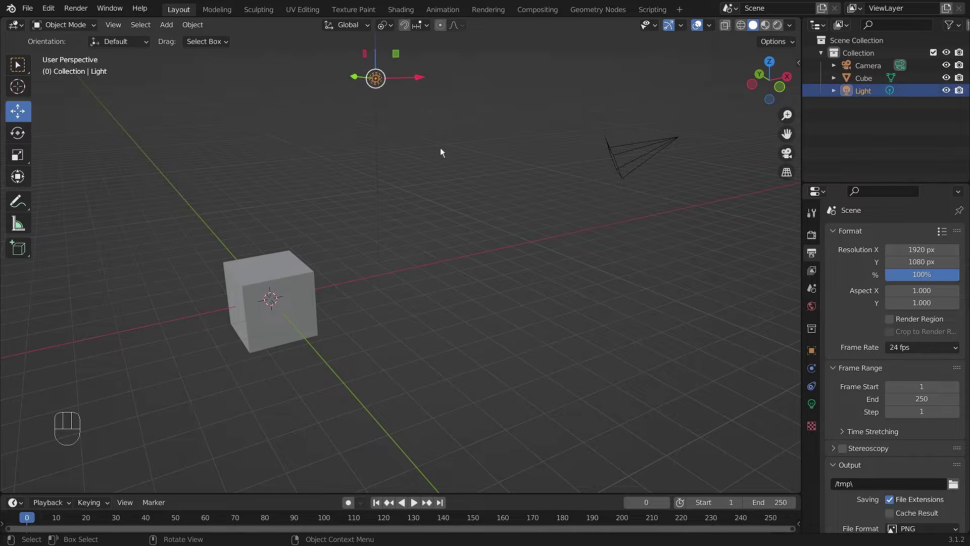
{"action": "left_click", "coordinate": [467, 163]}
{"action": "left_click", "coordinate": [659, 151]}
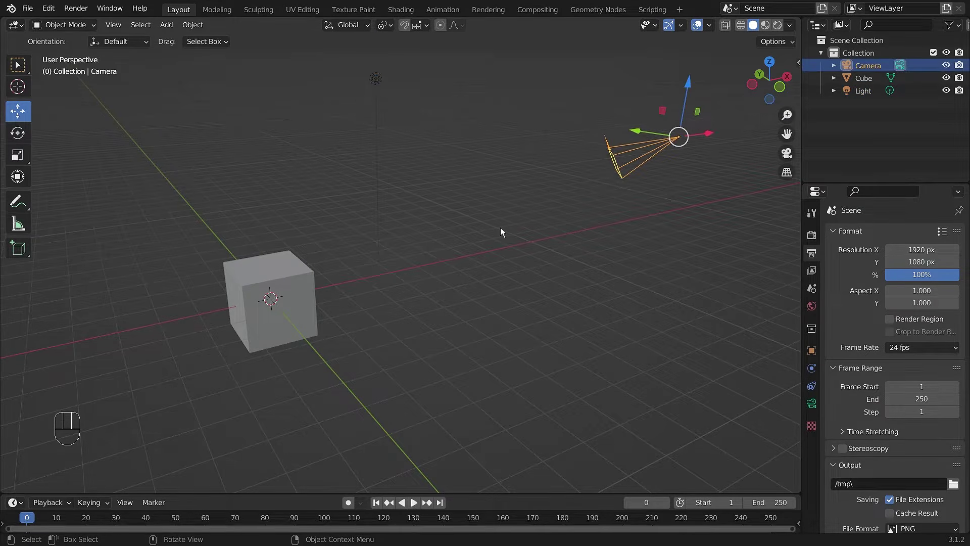
Examine the camera's placement relative to the cube, deselect it and switch the viewport to the camera's view
{"action": "middle_click_drag", "start_coordinate": [641, 206], "coordinate": [436, 209]}
{"action": "left_click", "coordinate": [639, 274]}
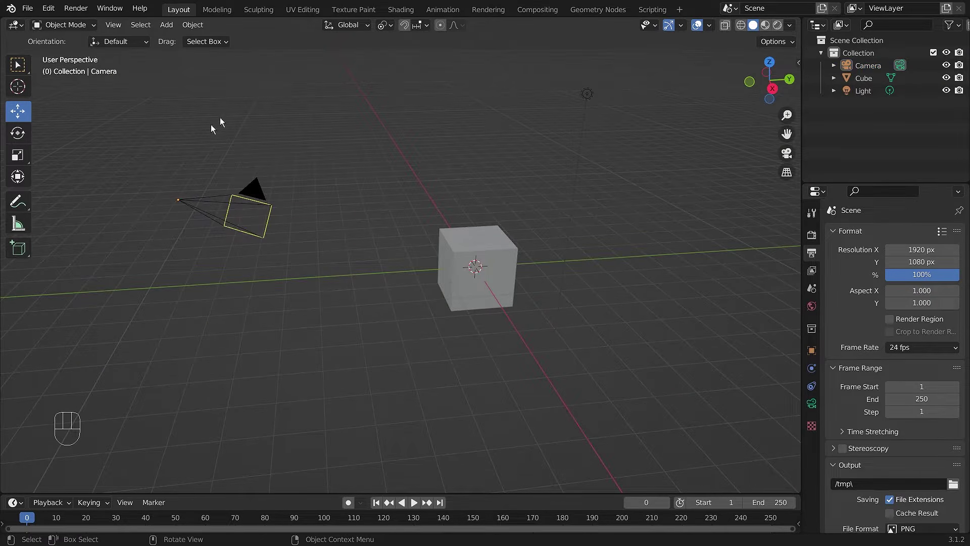
{"action": "middle_click_drag", "start_coordinate": [723, 164], "coordinate": [596, 299]}
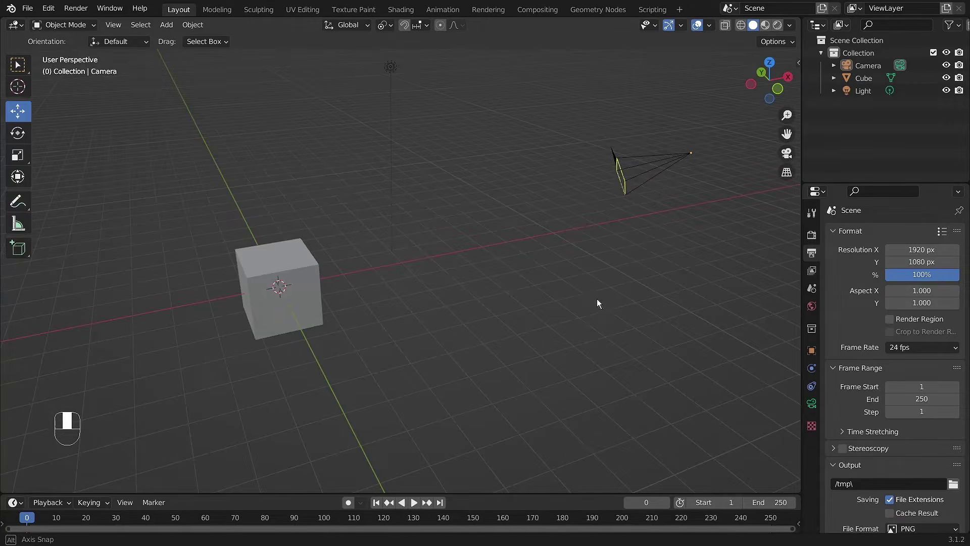
{"action": "left_click", "coordinate": [645, 174]}
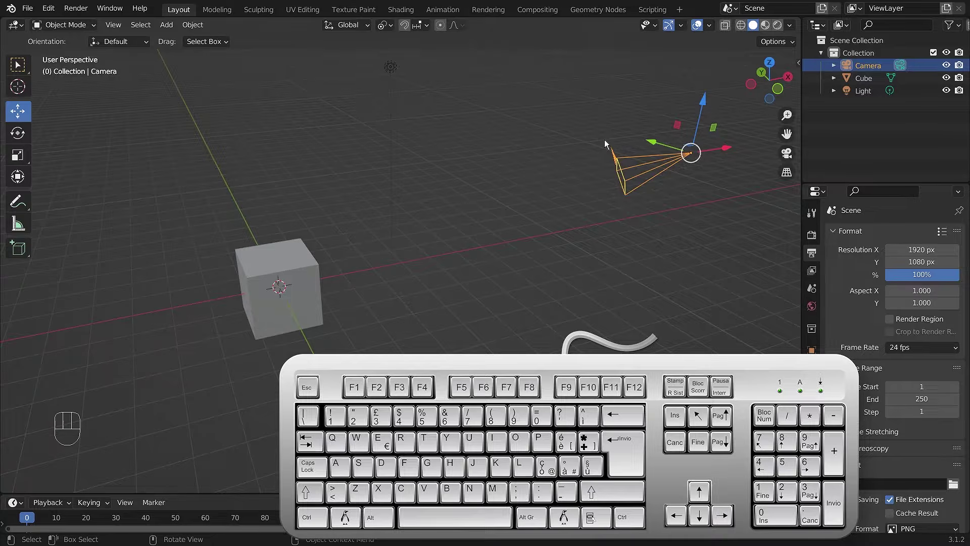
{"action": "left_click", "coordinate": [666, 236]}
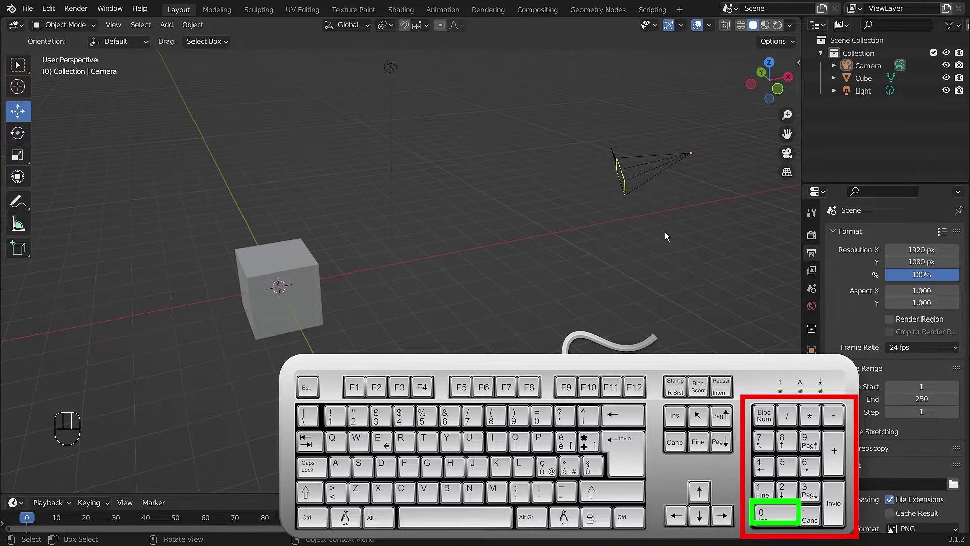
{"action": "key", "text": "KP_0"}
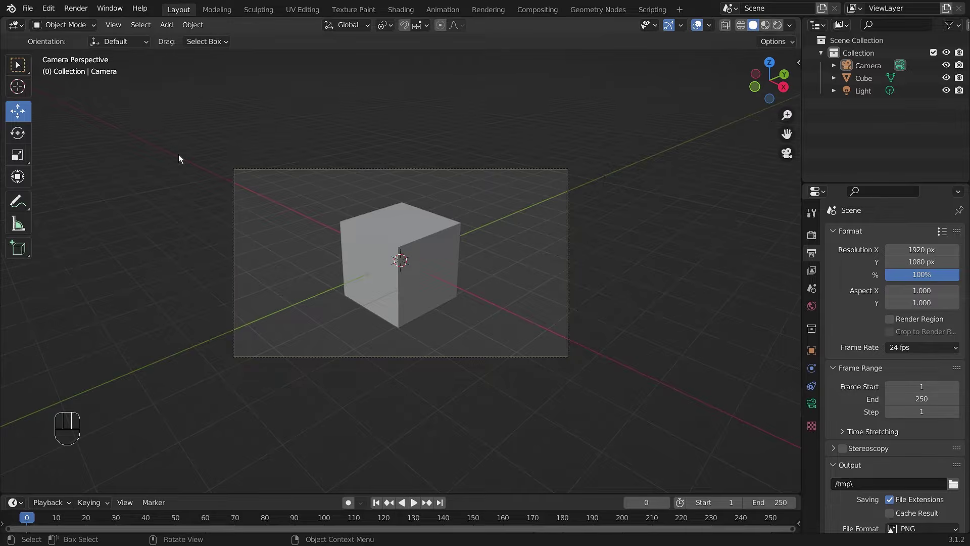
Enable Emulate Numpad in the keyboard input preferences and close the preferences
{"action": "left_click", "coordinate": [43, 12]}
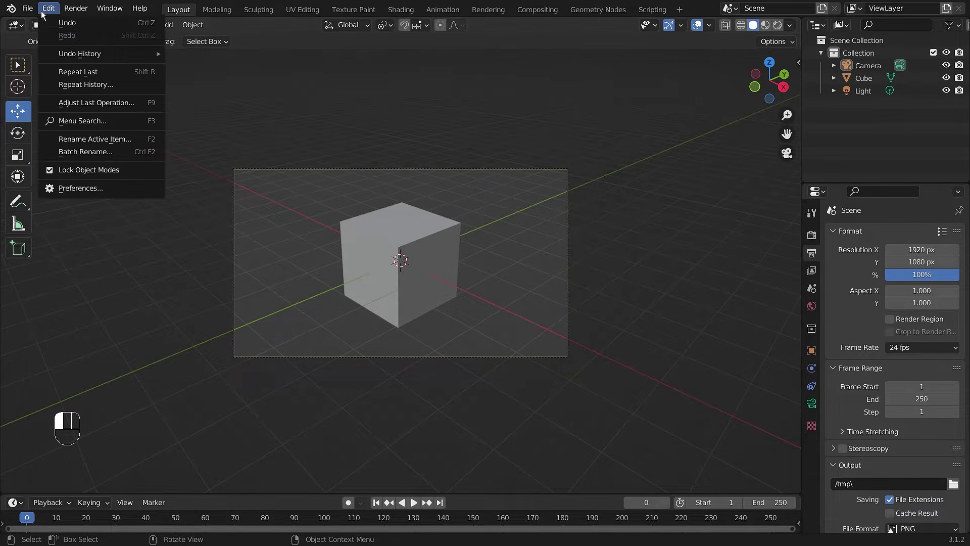
{"action": "left_click", "coordinate": [84, 187]}
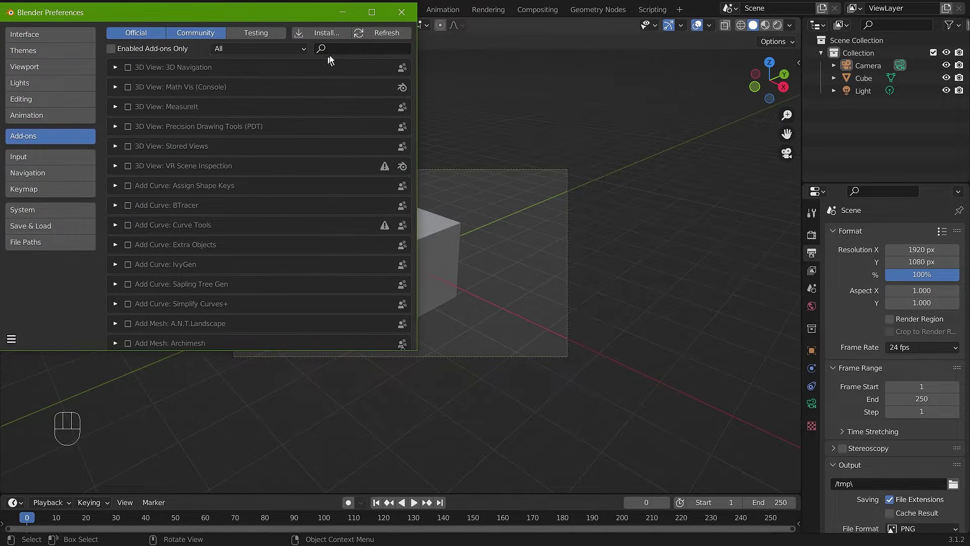
{"action": "left_click", "coordinate": [32, 156]}
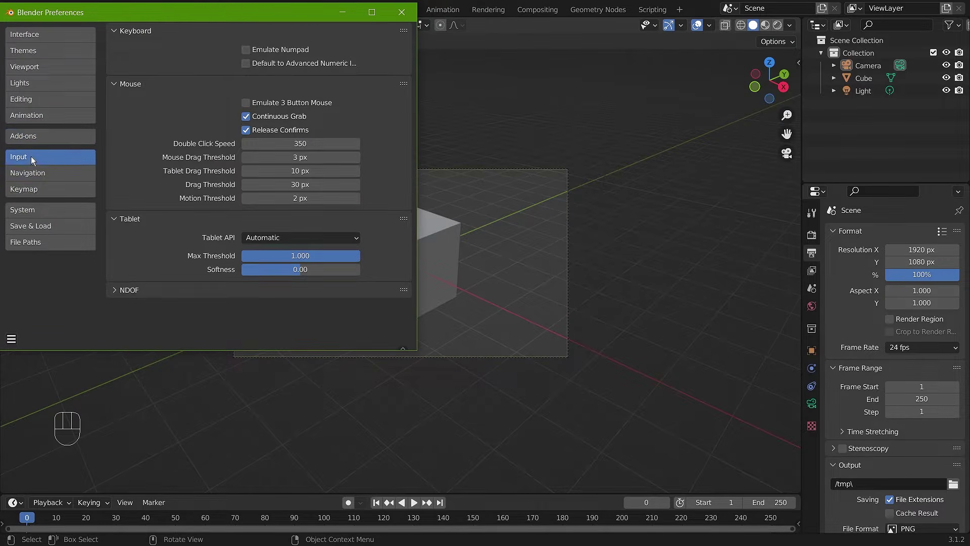
{"action": "left_click", "coordinate": [245, 50]}
{"action": "left_click", "coordinate": [401, 12]}
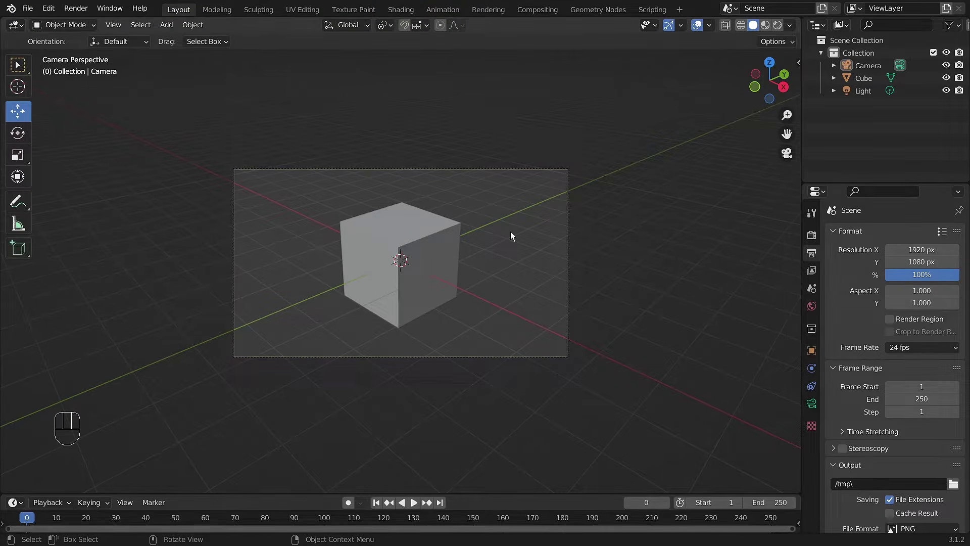
Switch back and forth between the camera view and the free perspective view
{"action": "key", "text": "KP_0"}
{"action": "key", "text": "KP_0"}
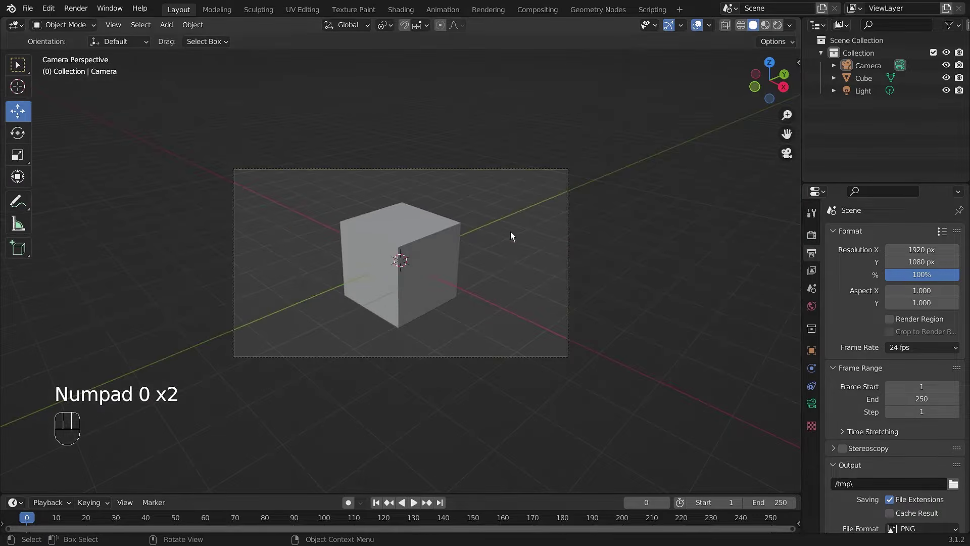
{"action": "key", "text": "KP_0"}
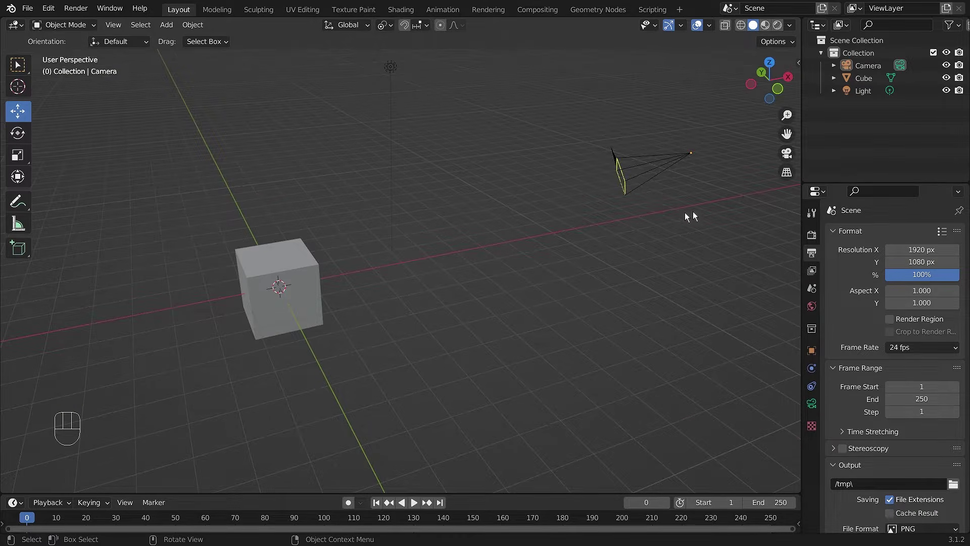
{"action": "left_click", "coordinate": [787, 153]}
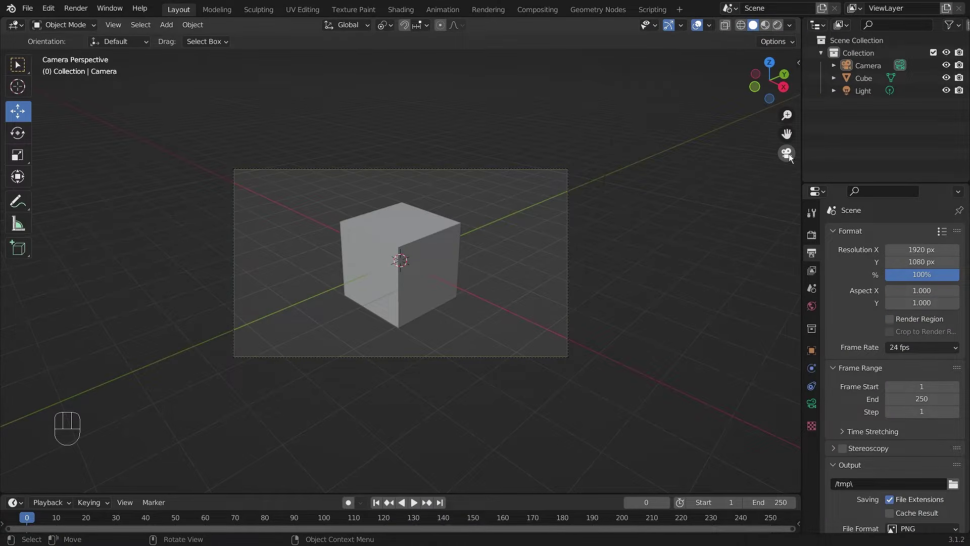
{"action": "left_click", "coordinate": [787, 153]}
Select the camera and look through it, enlarging the camera frame around the cube
{"action": "left_click", "coordinate": [654, 171]}
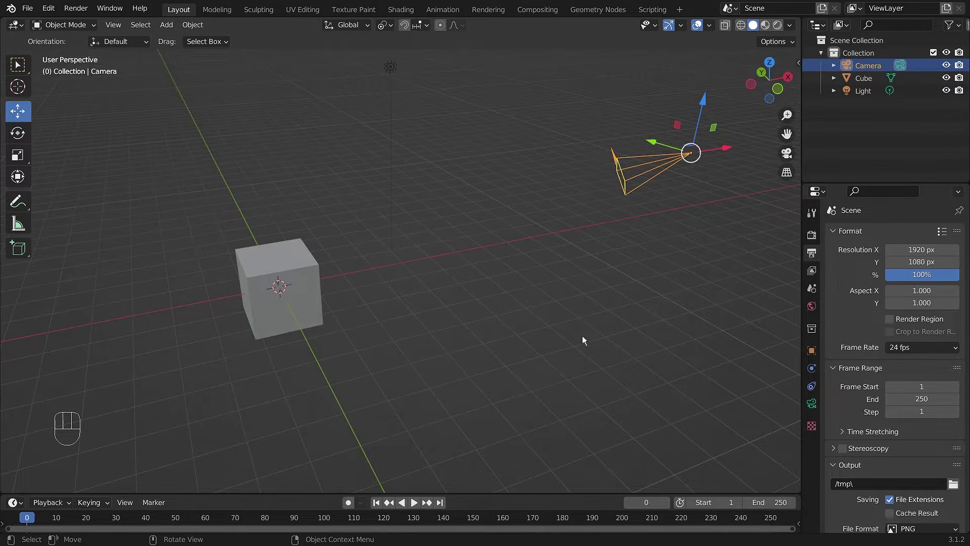
{"action": "key", "text": "KP_0"}
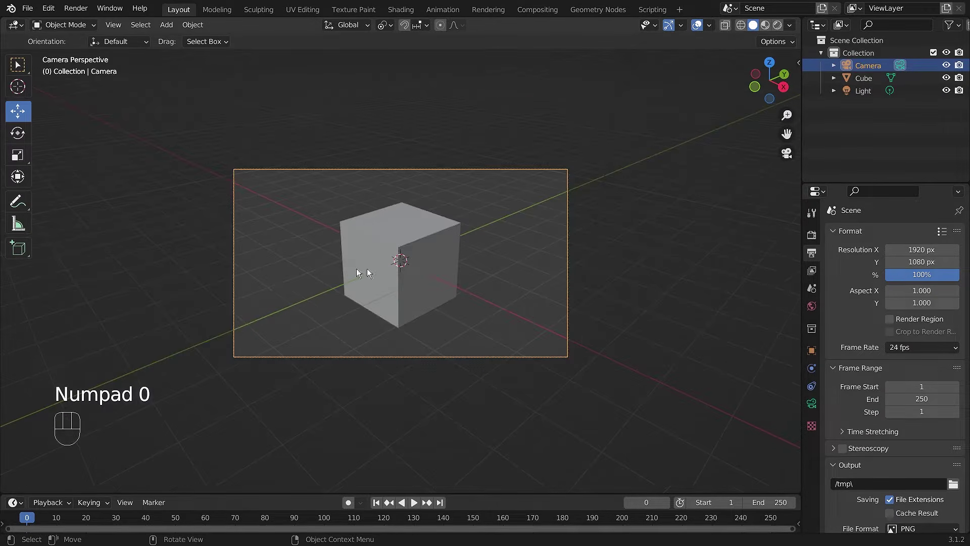
{"action": "scroll", "coordinate": [426, 278], "scroll_direction": "up", "scroll_amount": 3}
{"action": "scroll", "coordinate": [535, 286], "scroll_direction": "down", "scroll_amount": 3}
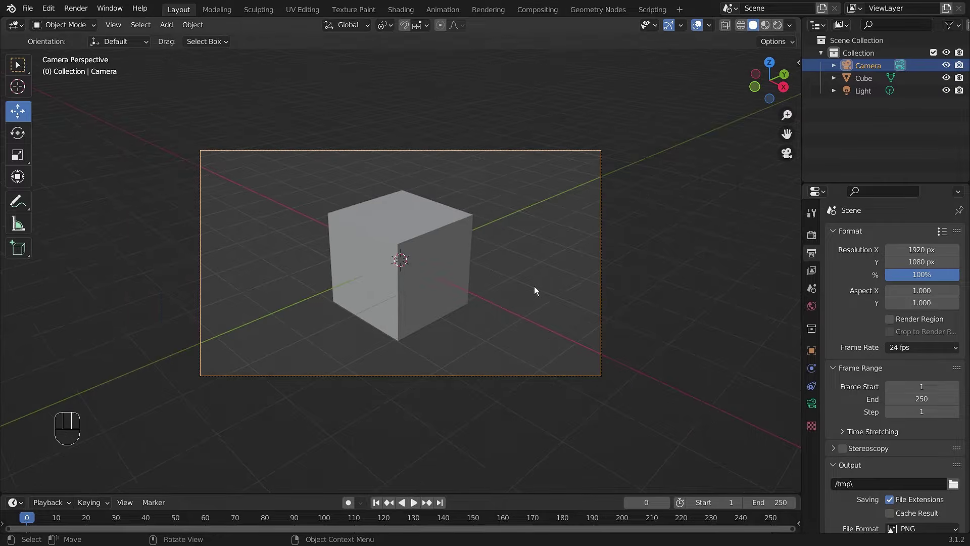
Return to the camera view and render the current frame as a still image
{"action": "key", "text": "KP_0"}
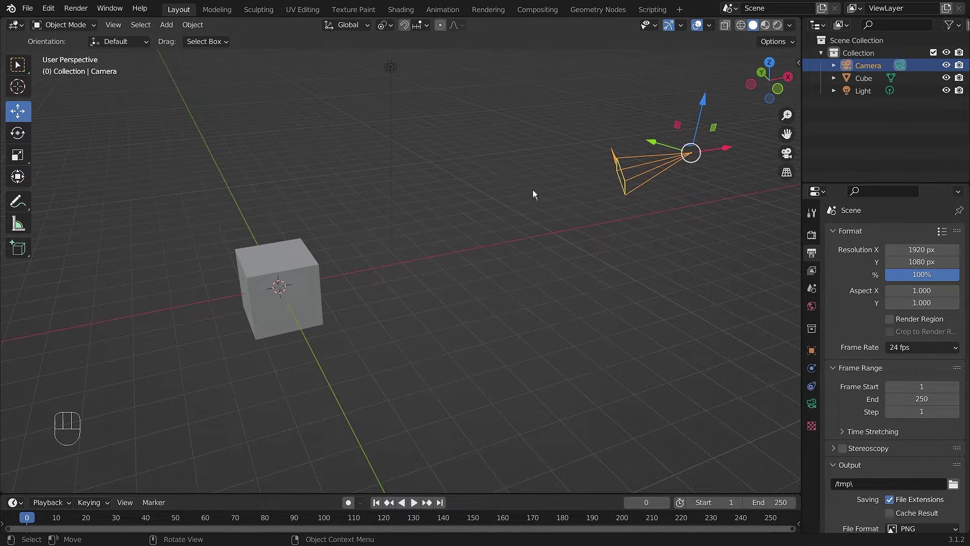
{"action": "left_click", "coordinate": [655, 261]}
{"action": "key", "text": "KP_0"}
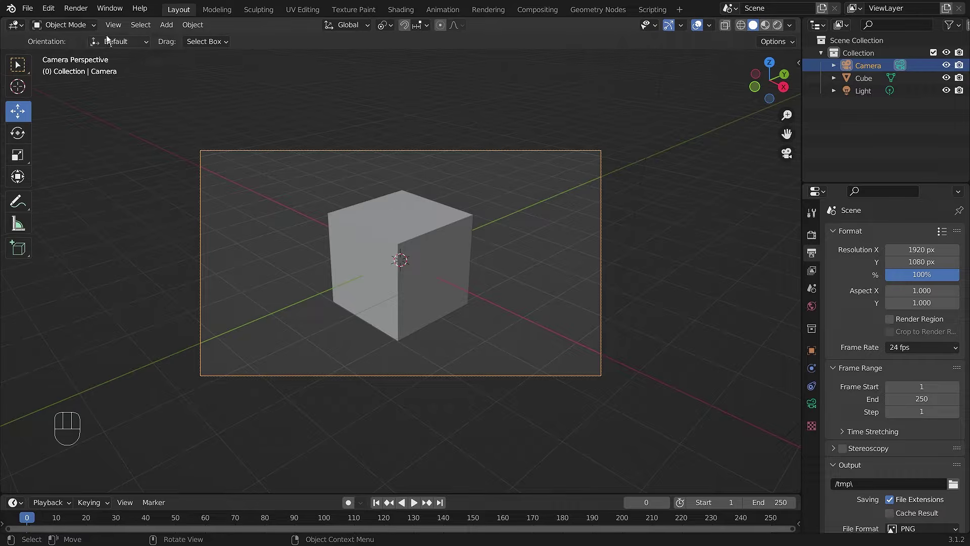
{"action": "left_click", "coordinate": [75, 9]}
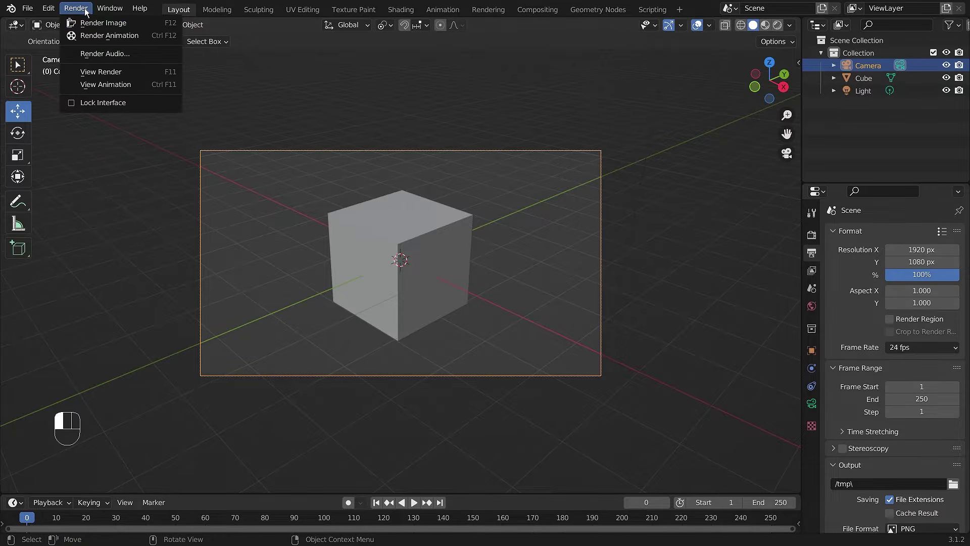
{"action": "left_click", "coordinate": [129, 24]}
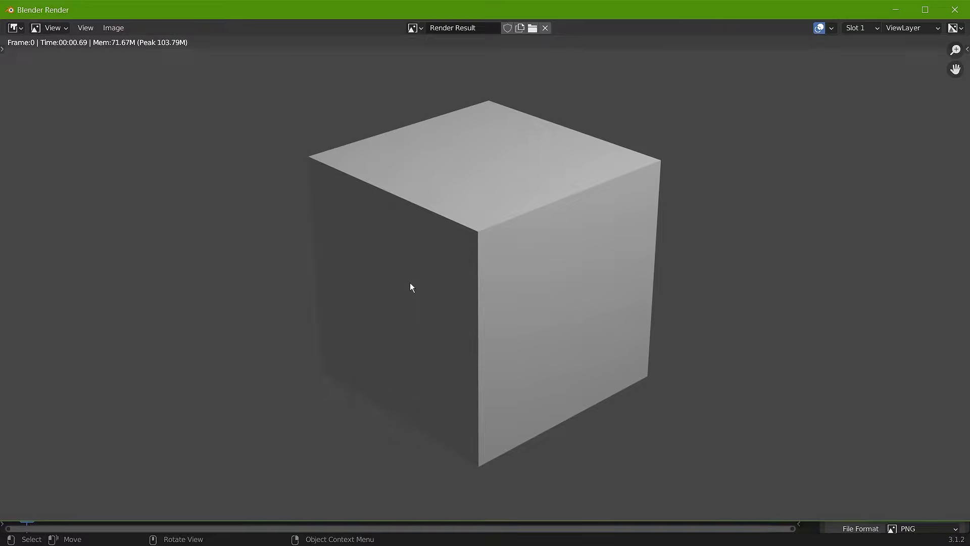
Look over the whole rendered image of the cube and close the render window
{"action": "scroll", "coordinate": [487, 296], "scroll_direction": "down", "scroll_amount": 3}
{"action": "scroll", "coordinate": [564, 255], "scroll_direction": "up", "scroll_amount": 1}
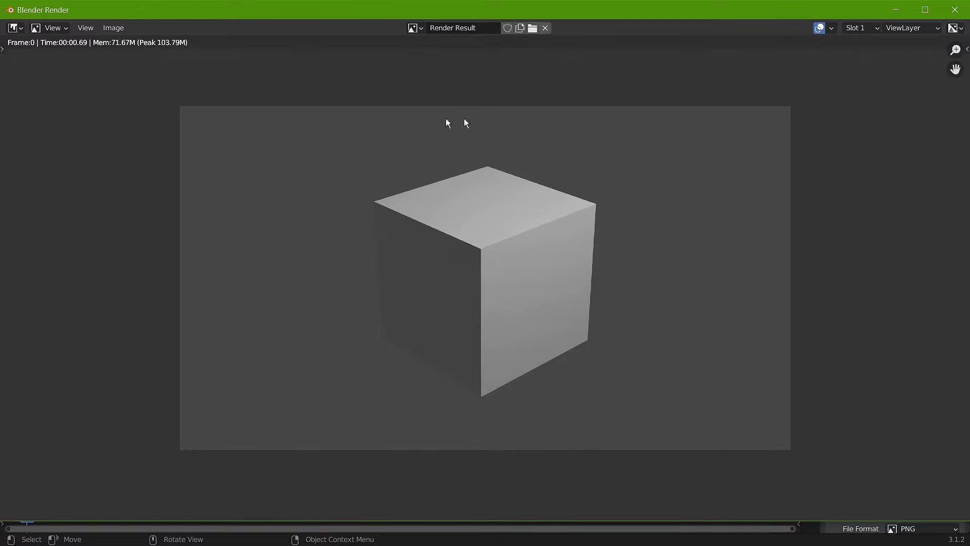
{"action": "key", "text": "t"}
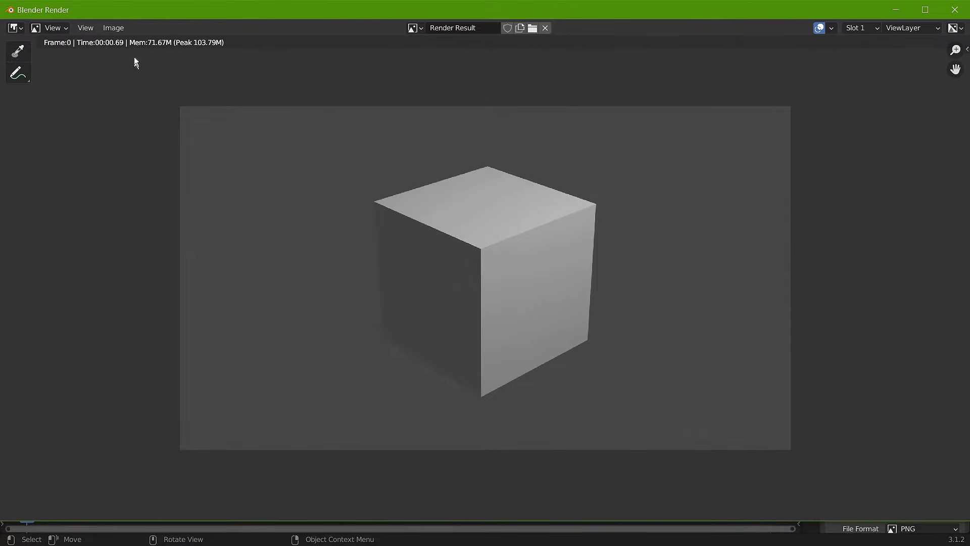
{"action": "left_click", "coordinate": [120, 28]}
{"action": "left_click", "coordinate": [956, 9]}
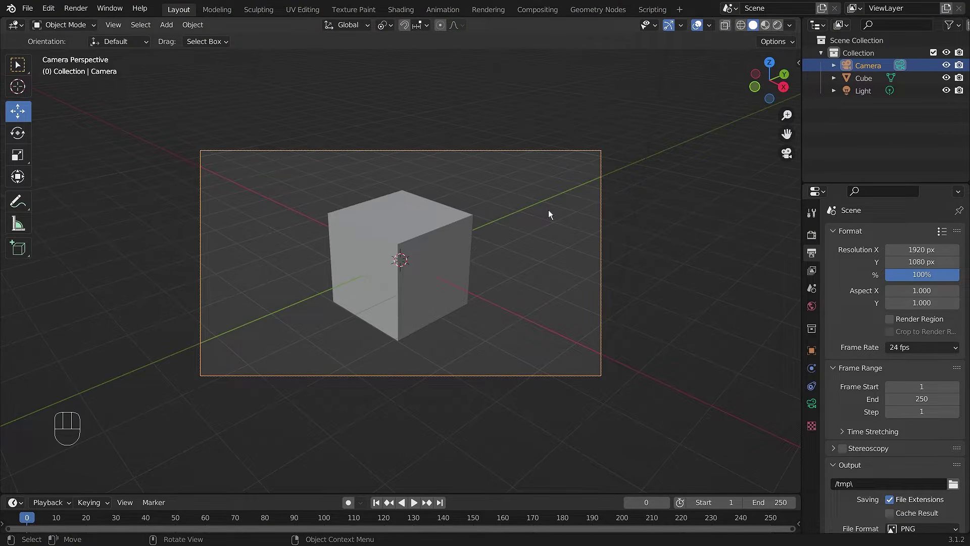
Leave the camera view, select the camera beside the cube and delete it from the scene
{"action": "key", "text": "KP_0"}
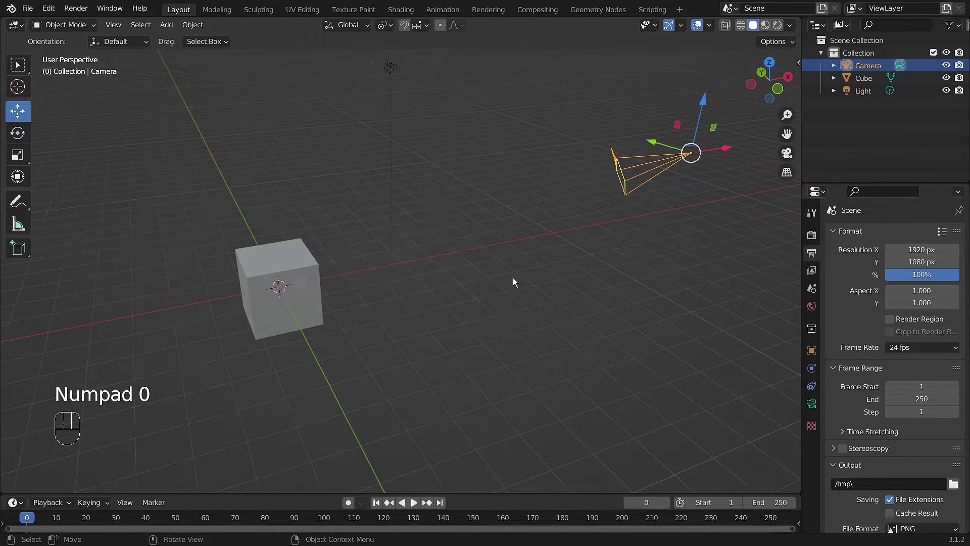
{"action": "scroll", "coordinate": [513, 277], "scroll_direction": "down", "scroll_amount": 1}
{"action": "middle_click_drag", "start_coordinate": [532, 239], "coordinate": [481, 224]}
{"action": "left_click", "coordinate": [533, 253]}
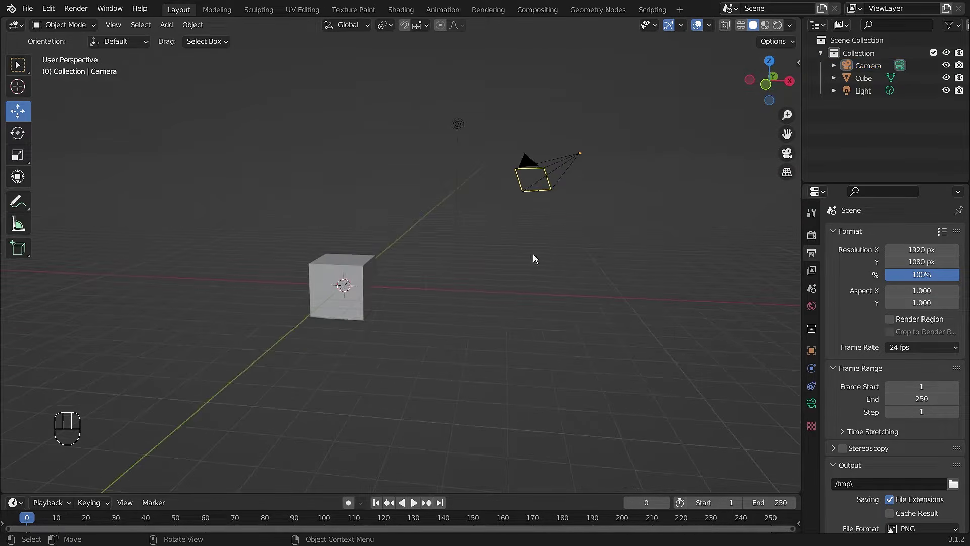
{"action": "left_click", "coordinate": [567, 165]}
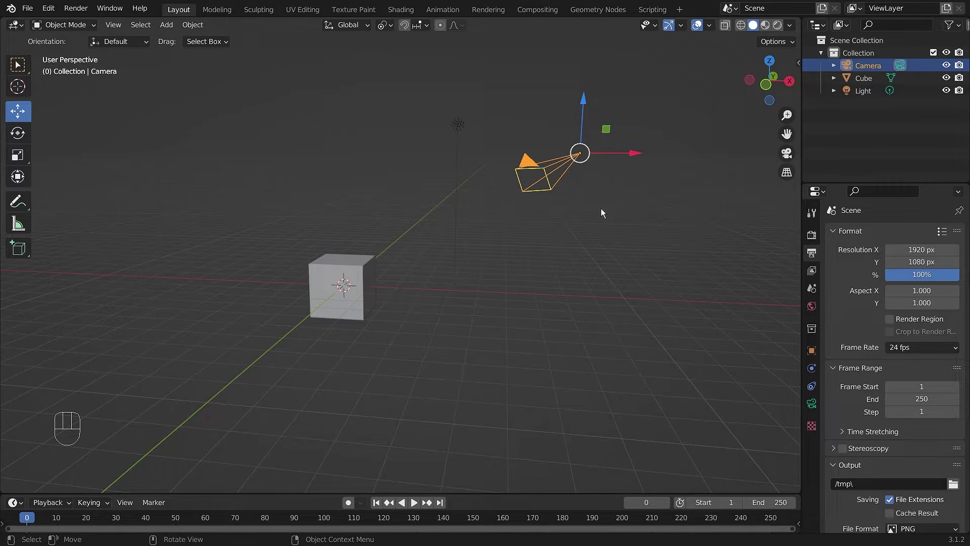
{"action": "key", "text": "Delete"}
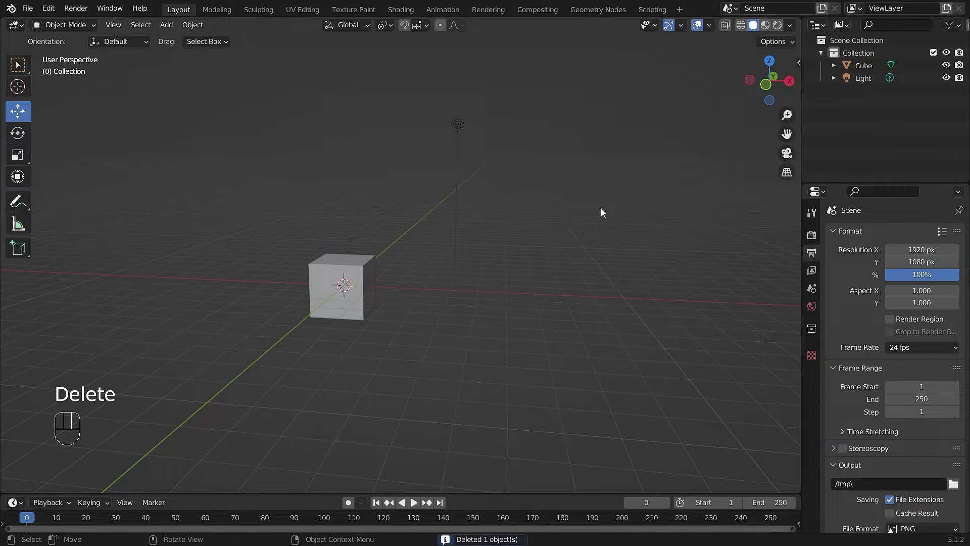
Try to render a still image and an animation with no camera in the scene
{"action": "left_click", "coordinate": [76, 8]}
{"action": "left_click", "coordinate": [86, 23]}
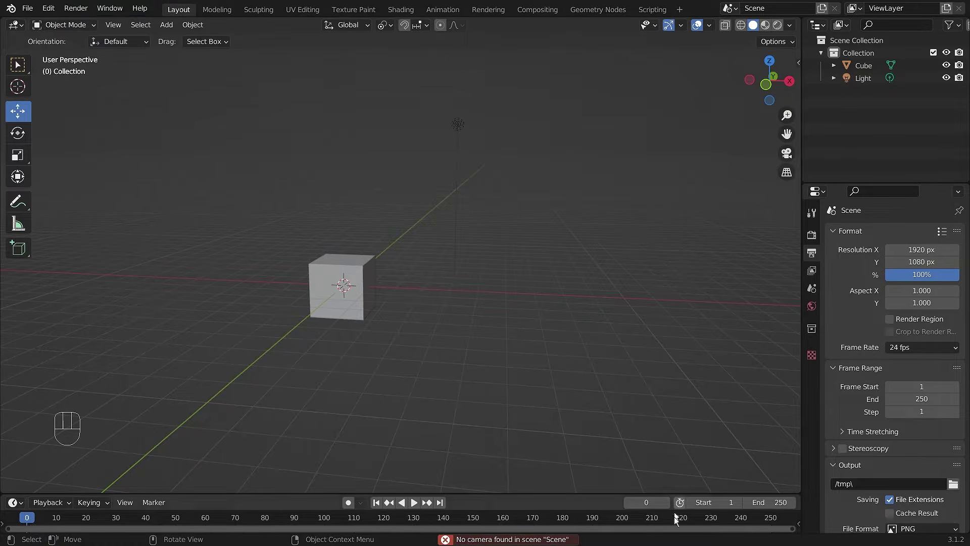
{"action": "key", "text": "super"}
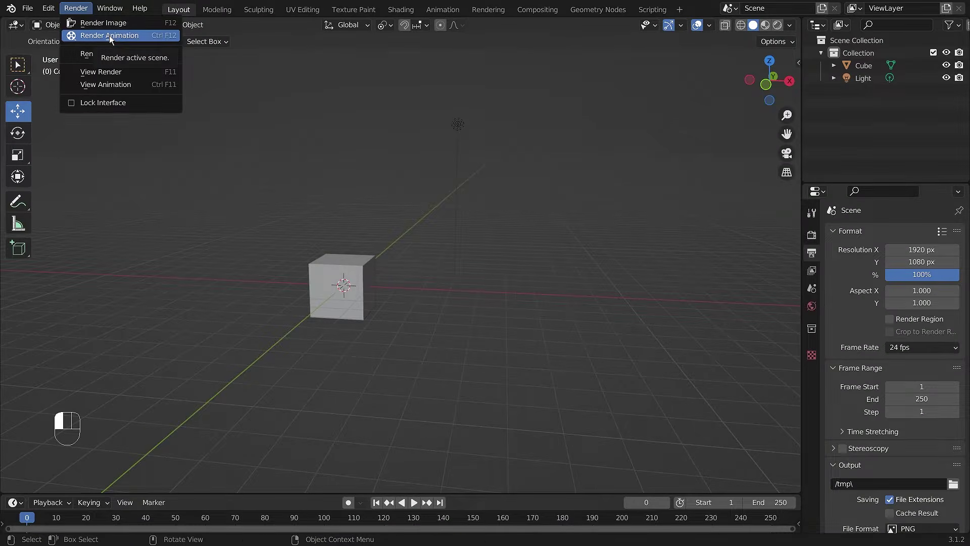
{"action": "left_click", "coordinate": [110, 36]}
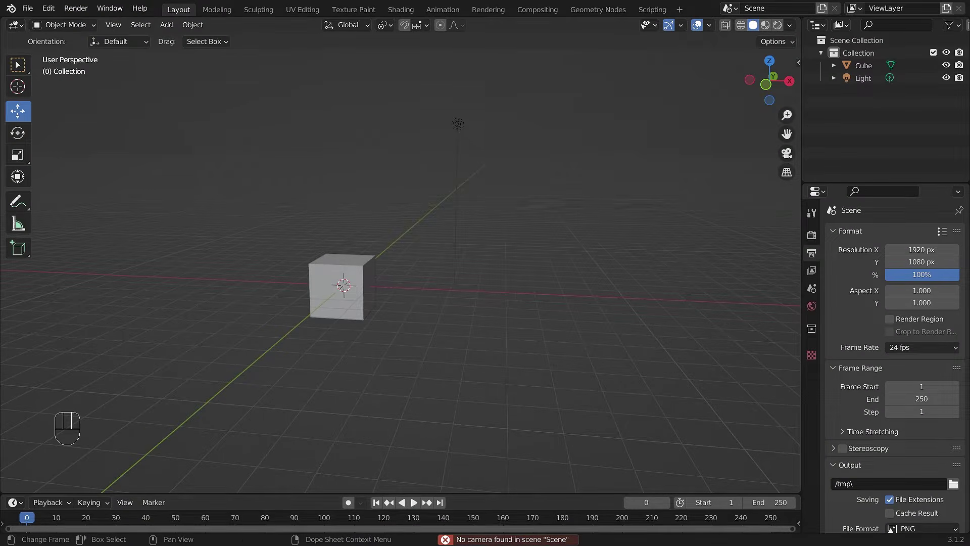
{"action": "key", "text": "super"}
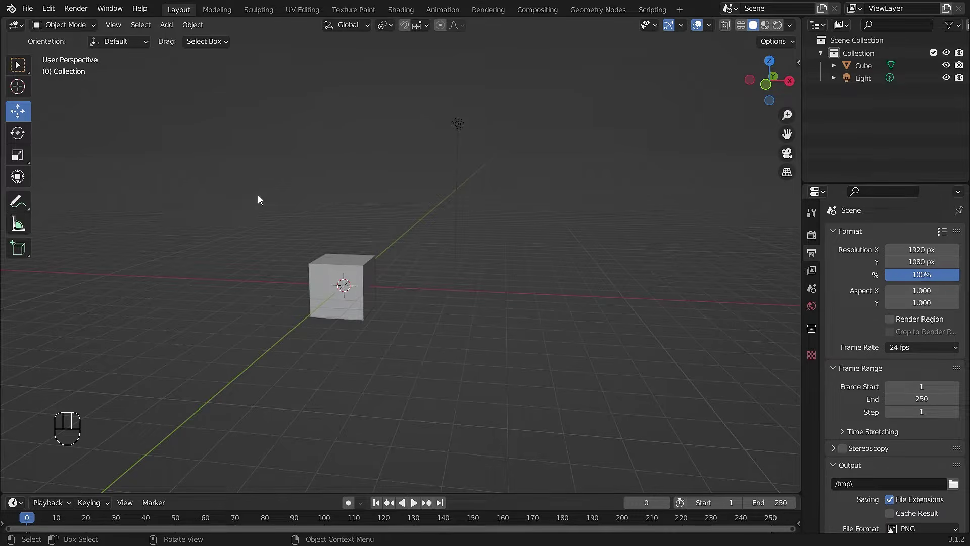
Add a new camera to the scene and move it along the X axis away from the cube
{"action": "key", "text": "shift+a"}
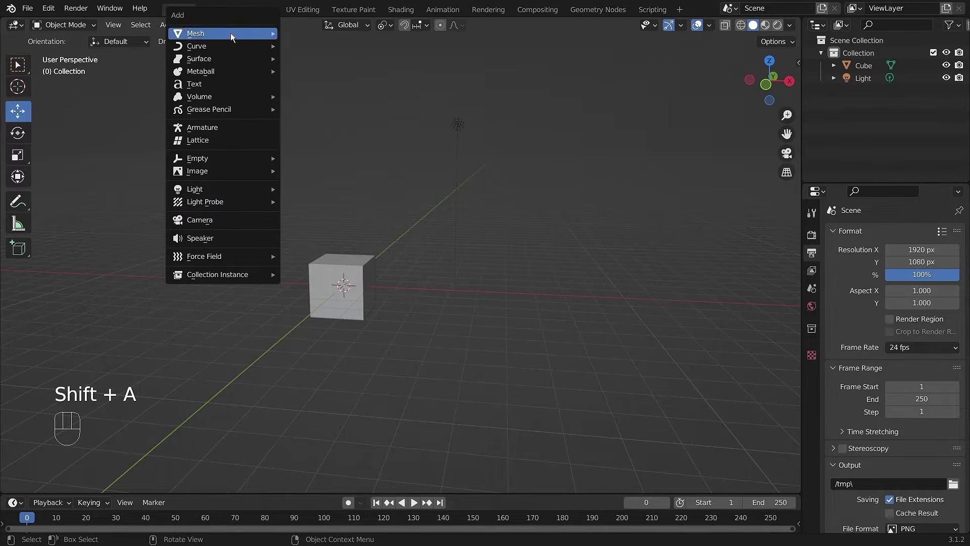
{"action": "left_click", "coordinate": [211, 225]}
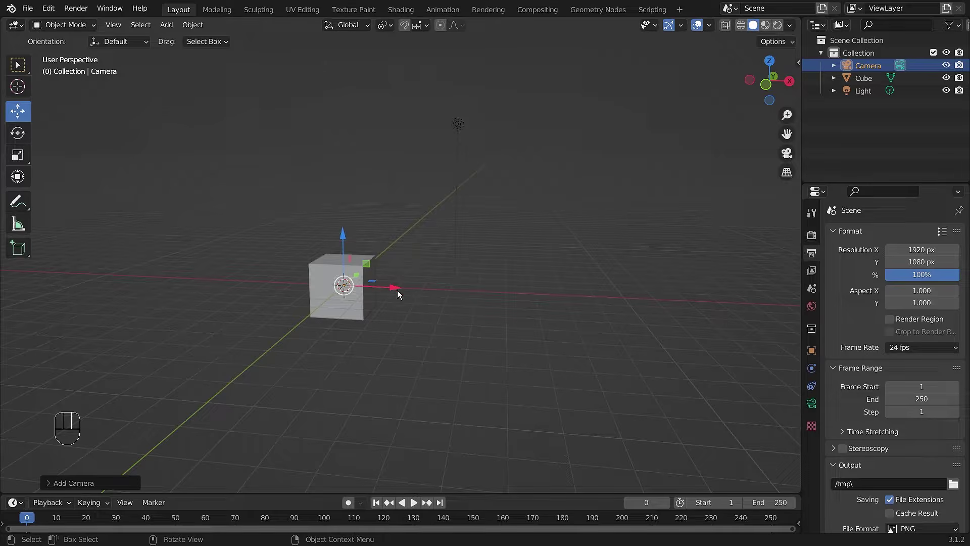
{"action": "left_click_drag", "start_coordinate": [397, 290], "coordinate": [535, 290]}
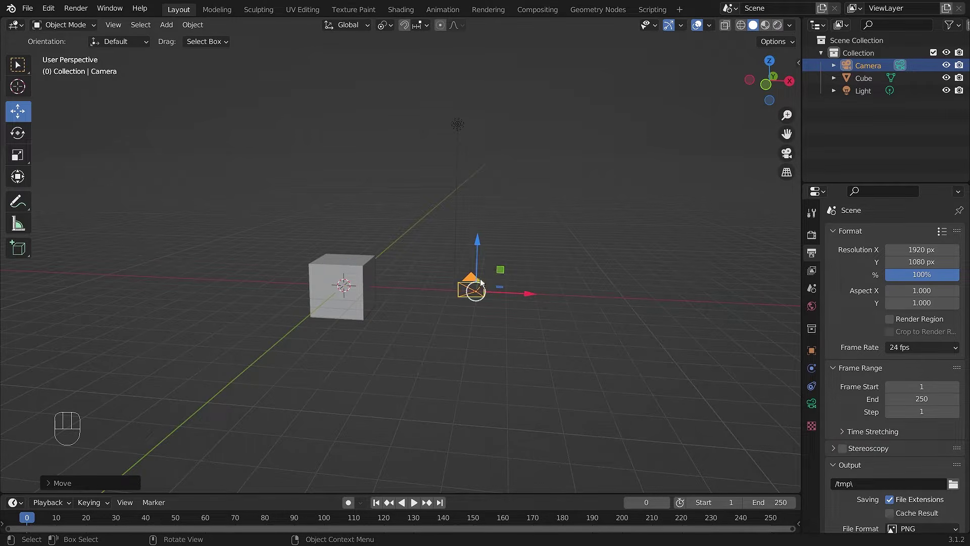
Deselect the new camera, orbit around it and look through its view
{"action": "left_click", "coordinate": [563, 284]}
{"action": "middle_click_drag", "start_coordinate": [563, 284], "coordinate": [531, 263]}
{"action": "key", "text": "KP_0"}
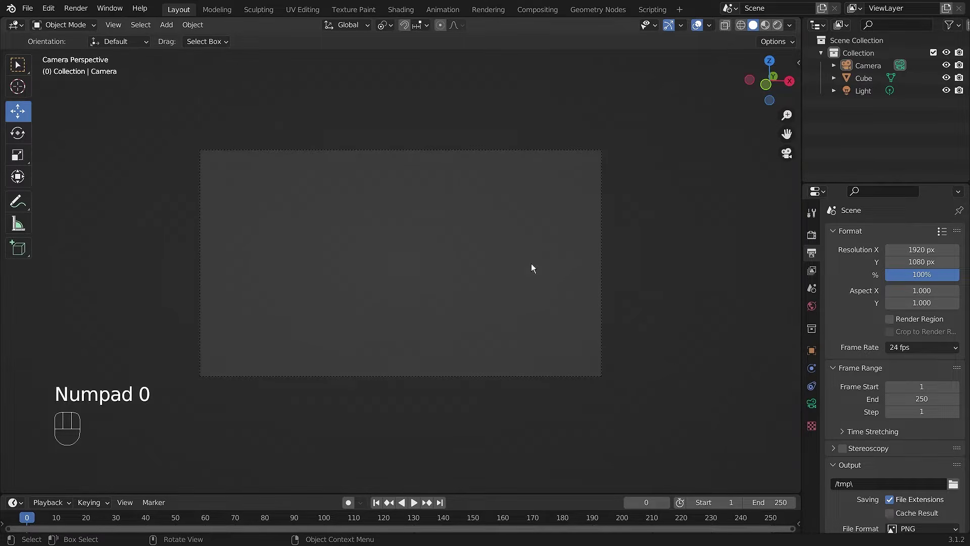
Return to the free perspective view and delete the cube
{"action": "key", "text": "KP_0"}
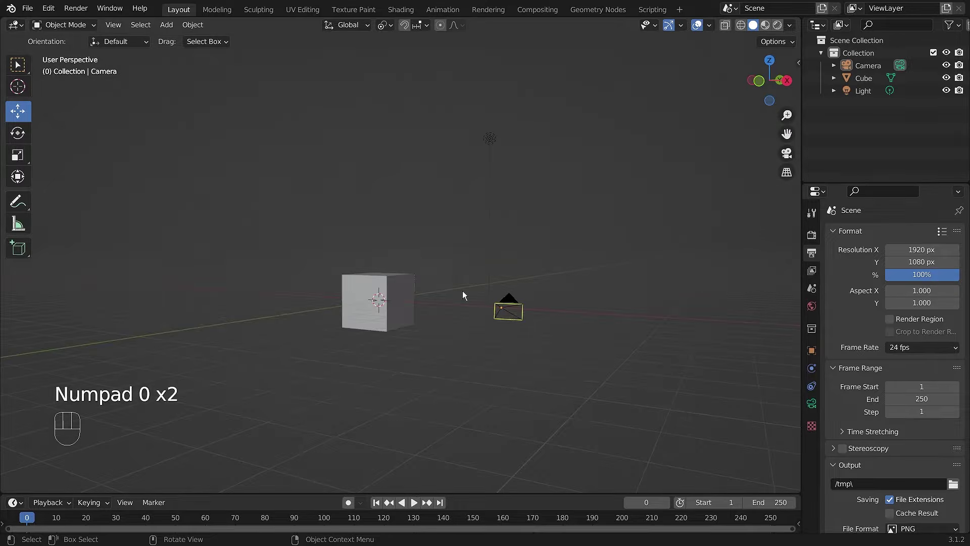
{"action": "left_click", "coordinate": [411, 283]}
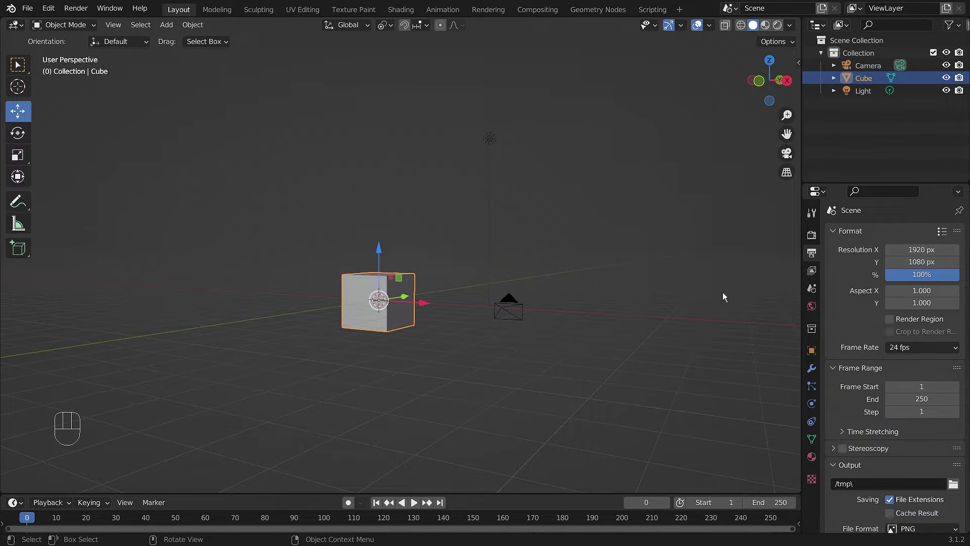
{"action": "key", "text": "Delete"}
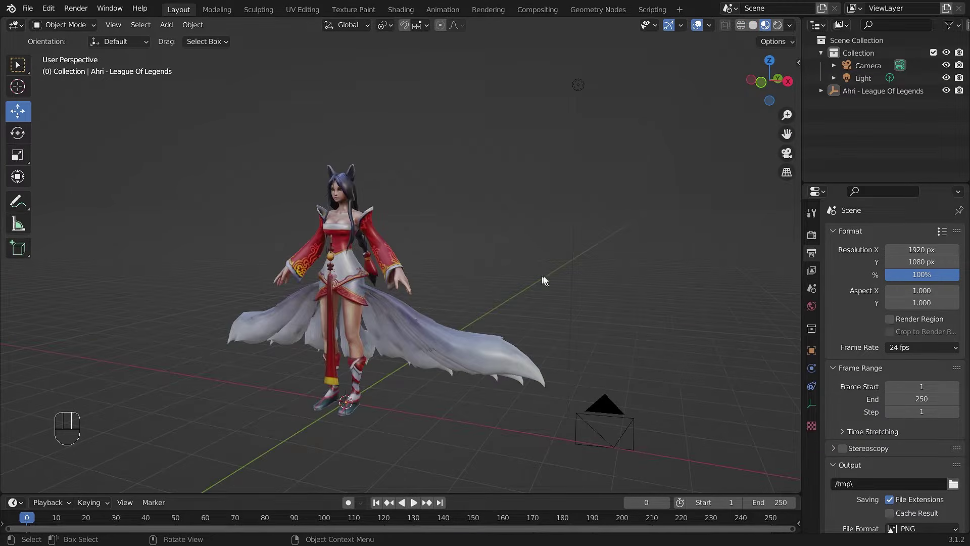
Delete the camera beside the character model and add a fresh camera at the scene origin
{"action": "scroll", "coordinate": [473, 317], "scroll_direction": "down", "scroll_amount": 3}
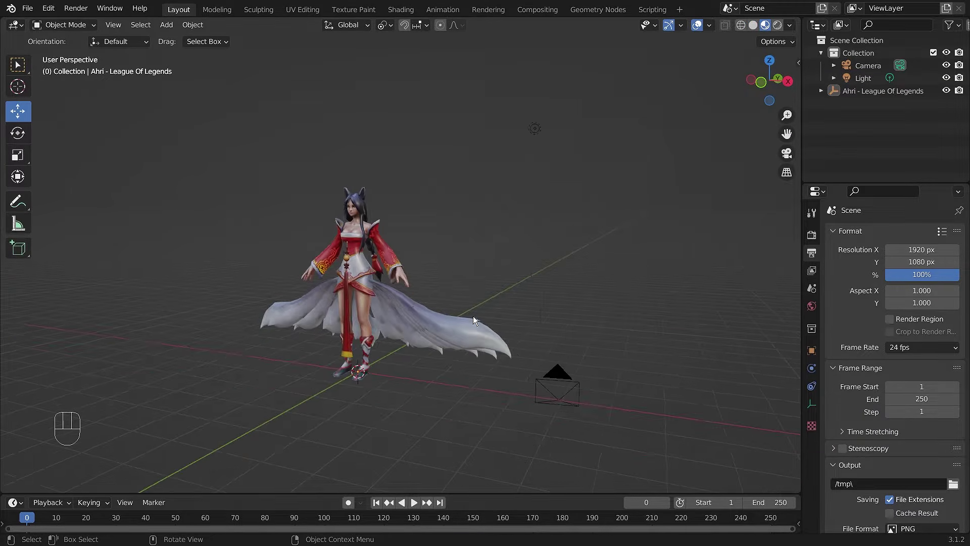
{"action": "mouse_move", "coordinate": [473, 316]}
{"action": "middle_mouse_down"}
{"action": "mouse_move", "coordinate": [337, 248]}
{"action": "mouse_move", "coordinate": [346, 273]}
{"action": "mouse_move", "coordinate": [502, 413]}
{"action": "middle_mouse_up"}
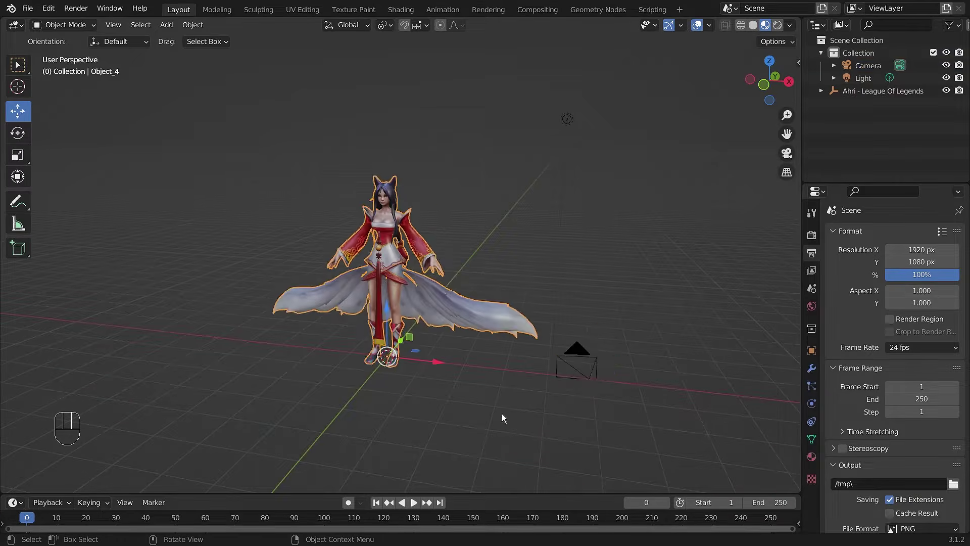
{"action": "left_click", "coordinate": [580, 355]}
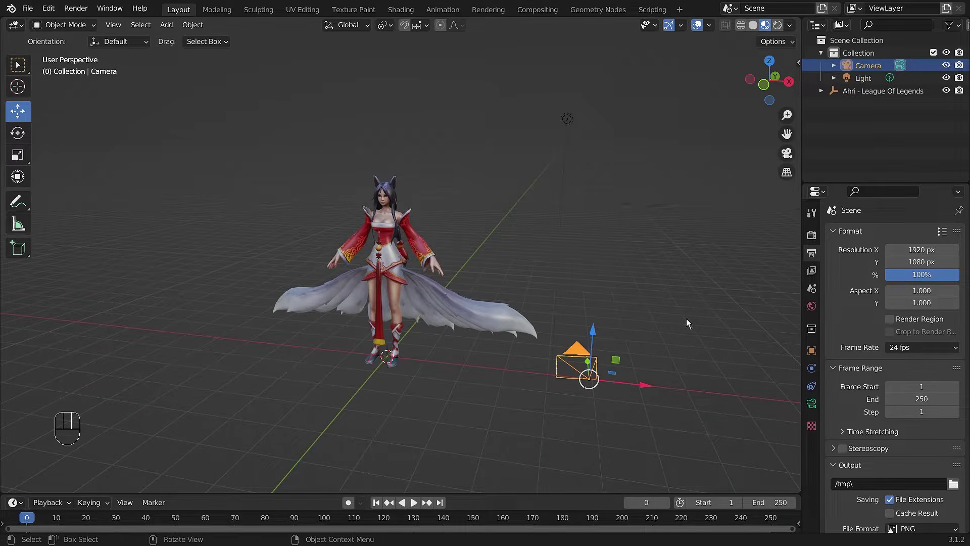
{"action": "key", "text": "Delete"}
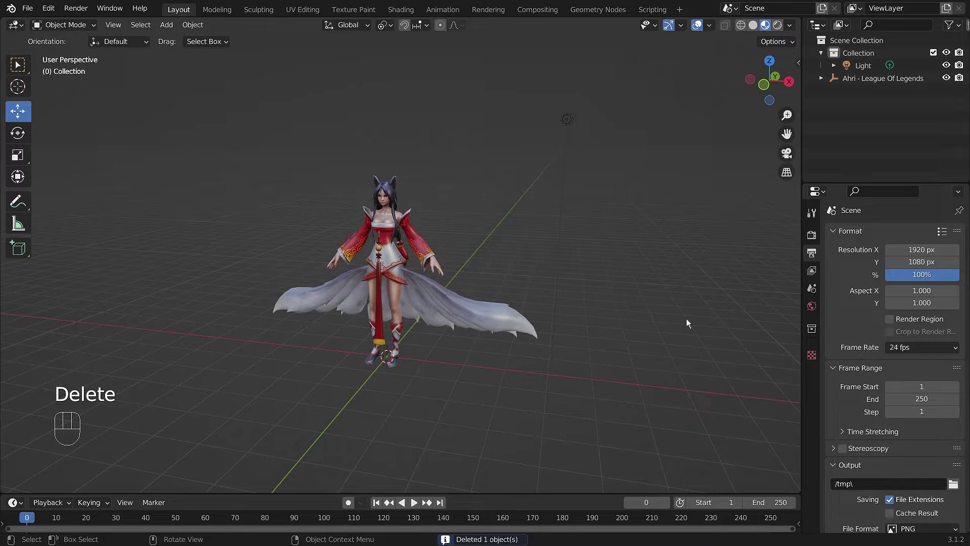
{"action": "key", "text": "shift+a"}
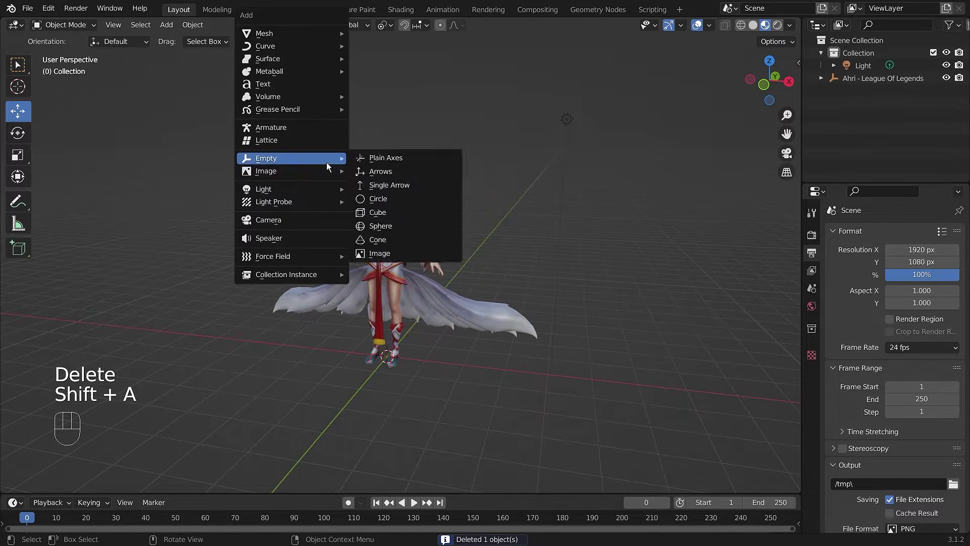
{"action": "left_click", "coordinate": [272, 219]}
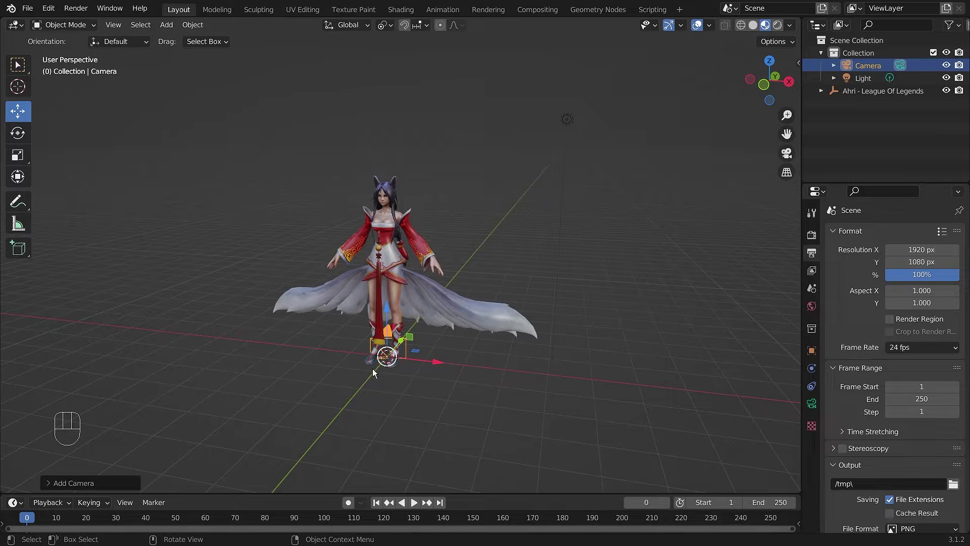
Frame the character from the front in the viewport and align the active camera to that view
{"action": "left_click", "coordinate": [642, 325]}
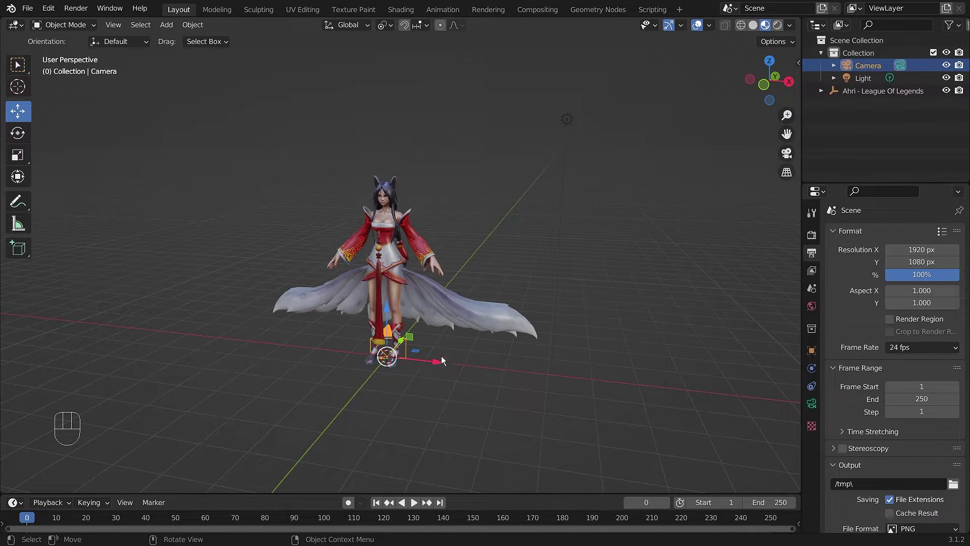
{"action": "middle_click_drag", "start_coordinate": [477, 252], "coordinate": [551, 242]}
{"action": "scroll", "coordinate": [551, 243], "scroll_direction": "up", "scroll_amount": 2}
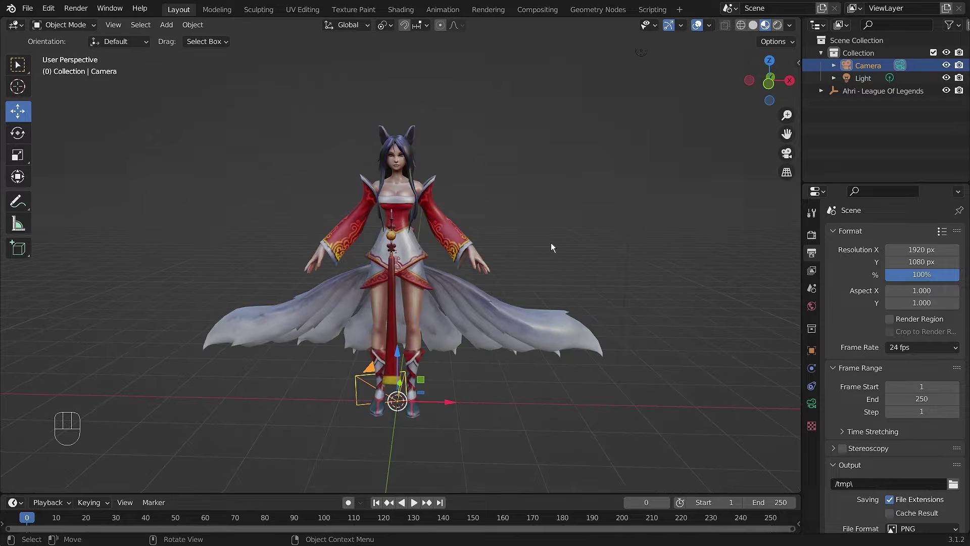
{"action": "mouse_move", "coordinate": [598, 265]}
{"action": "middle_mouse_down"}
{"action": "mouse_move", "coordinate": [536, 269]}
{"action": "mouse_move", "coordinate": [586, 262]}
{"action": "middle_mouse_up"}
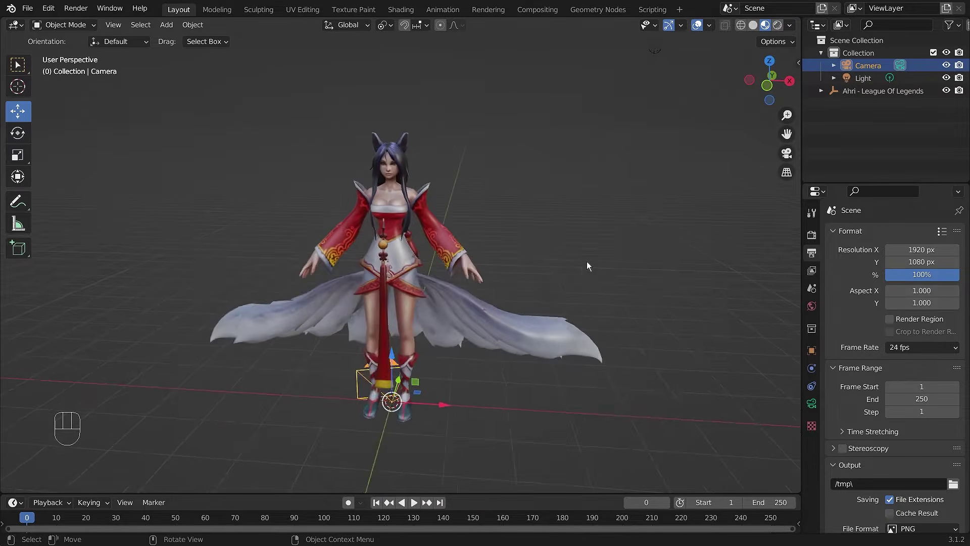
{"action": "scroll", "coordinate": [587, 262], "scroll_direction": "up", "scroll_amount": 1}
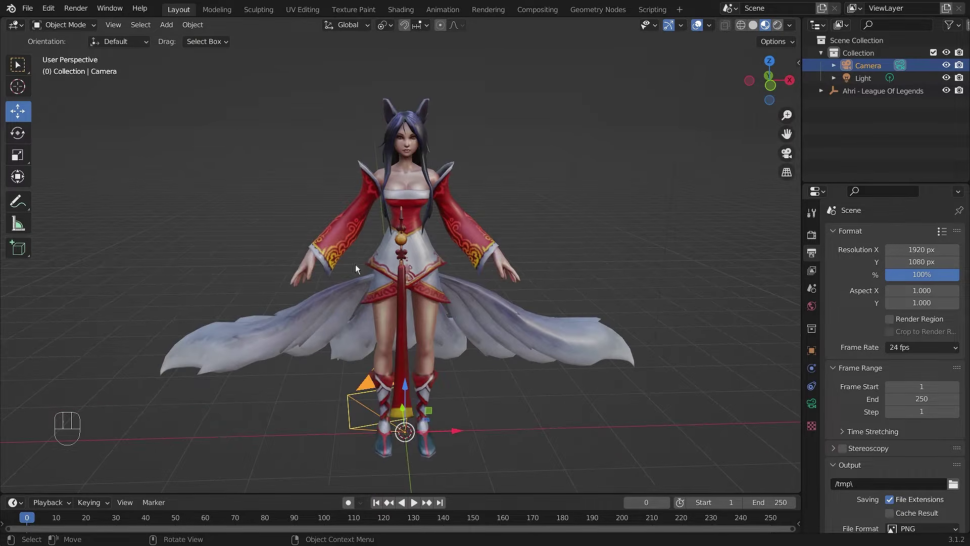
{"action": "scroll", "coordinate": [497, 293], "scroll_direction": "down", "scroll_amount": 2}
{"action": "scroll", "coordinate": [509, 259], "scroll_direction": "up", "scroll_amount": 2}
{"action": "middle_click_drag", "start_coordinate": [499, 198], "coordinate": [480, 205]}
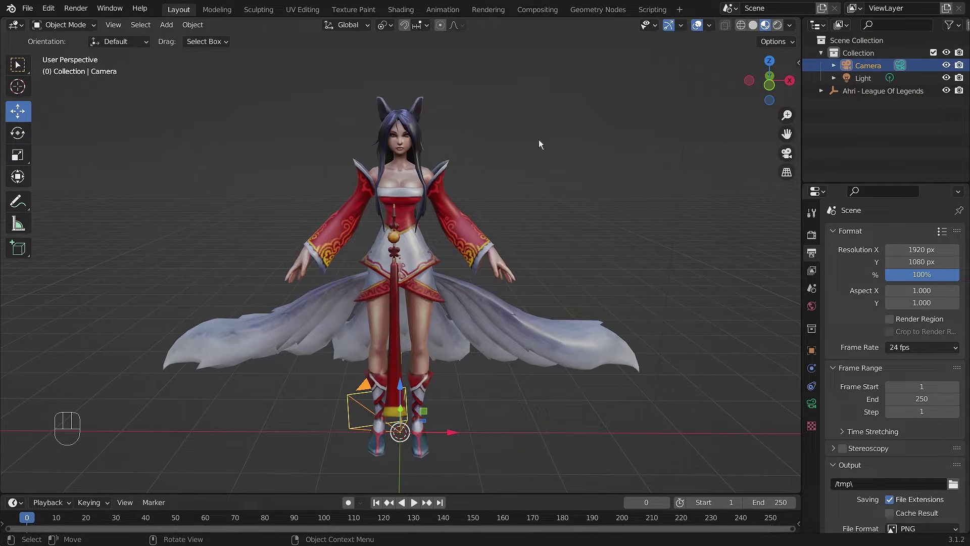
{"action": "key", "text": "ctrl+alt+KP_0"}
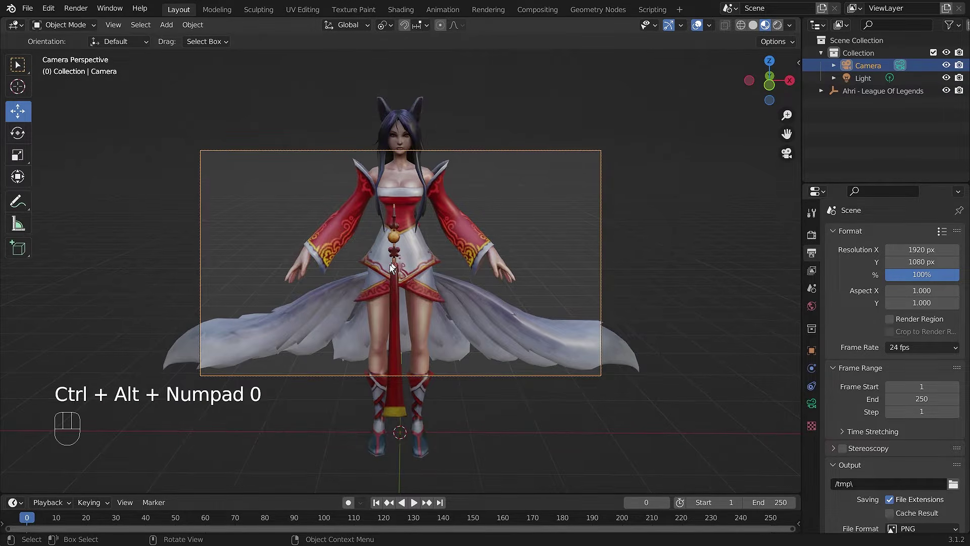
Toggle the camera view off and on, and examine the camera's placement in front of the character from several sides
{"action": "scroll", "coordinate": [405, 272], "scroll_direction": "down", "scroll_amount": 1}
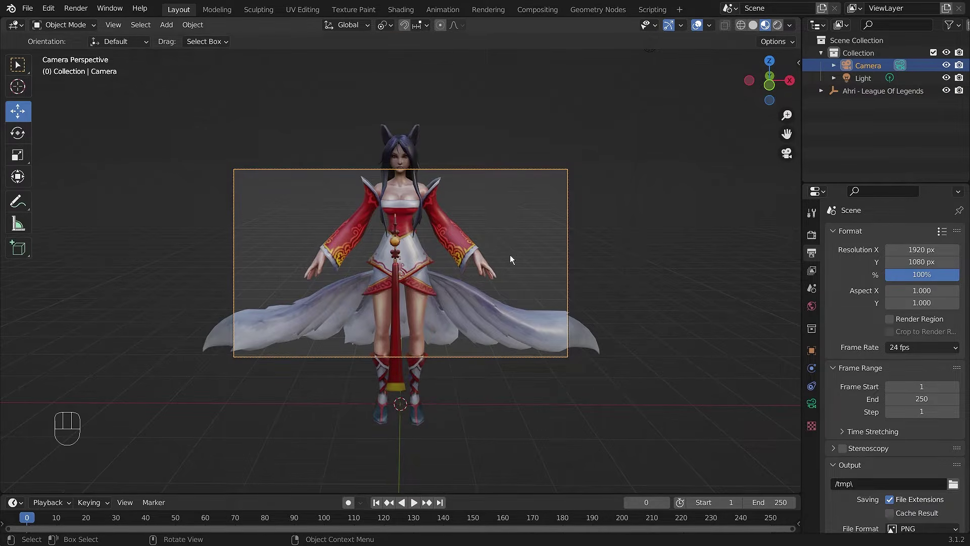
{"action": "key", "text": "KP_0"}
{"action": "key", "text": "KP_0"}
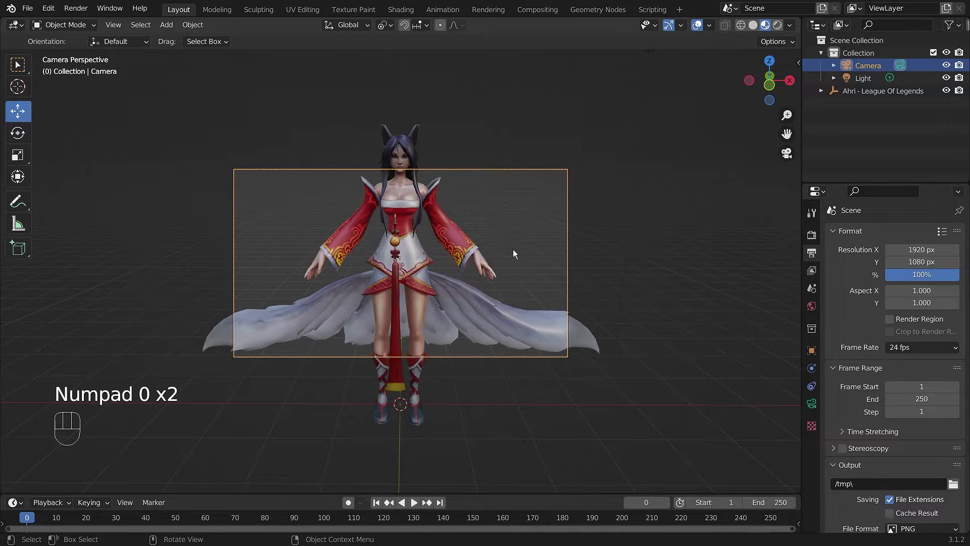
{"action": "middle_click_drag", "start_coordinate": [405, 286], "coordinate": [348, 290]}
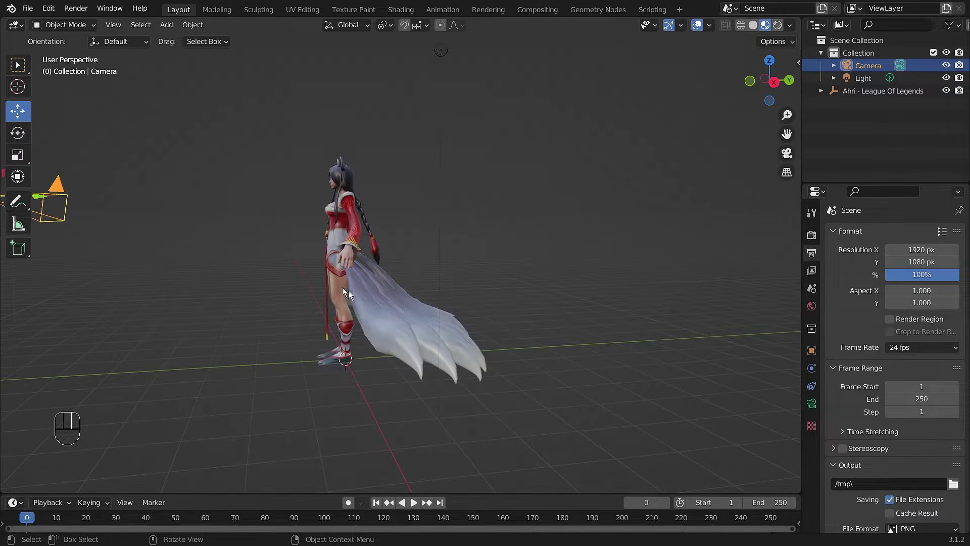
{"action": "scroll", "coordinate": [356, 319], "scroll_direction": "down", "scroll_amount": 3}
{"action": "middle_click_drag", "start_coordinate": [210, 239], "coordinate": [341, 242]}
{"action": "middle_click_drag", "start_coordinate": [544, 323], "coordinate": [408, 286]}
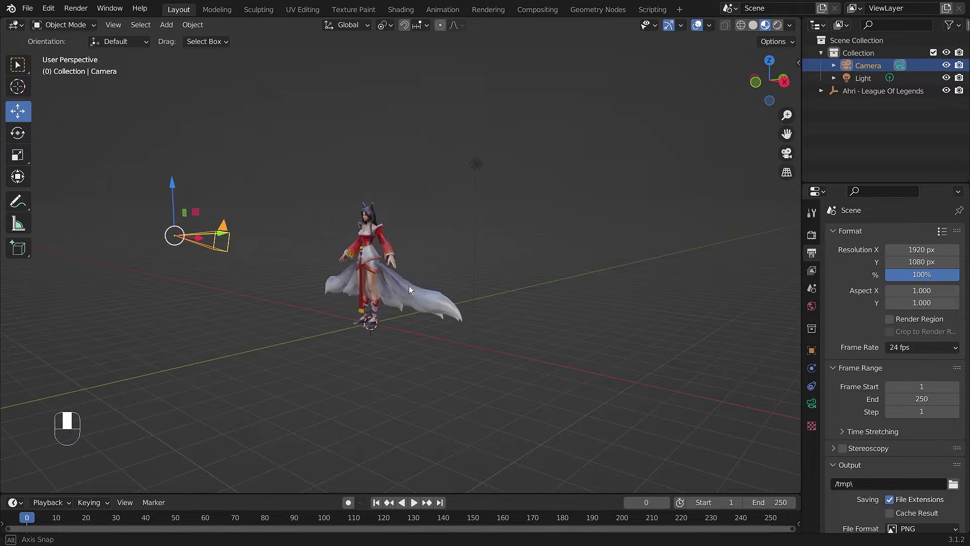
{"action": "scroll", "coordinate": [333, 281], "scroll_direction": "up", "scroll_amount": 3}
{"action": "middle_click_drag", "start_coordinate": [304, 272], "coordinate": [357, 302]}
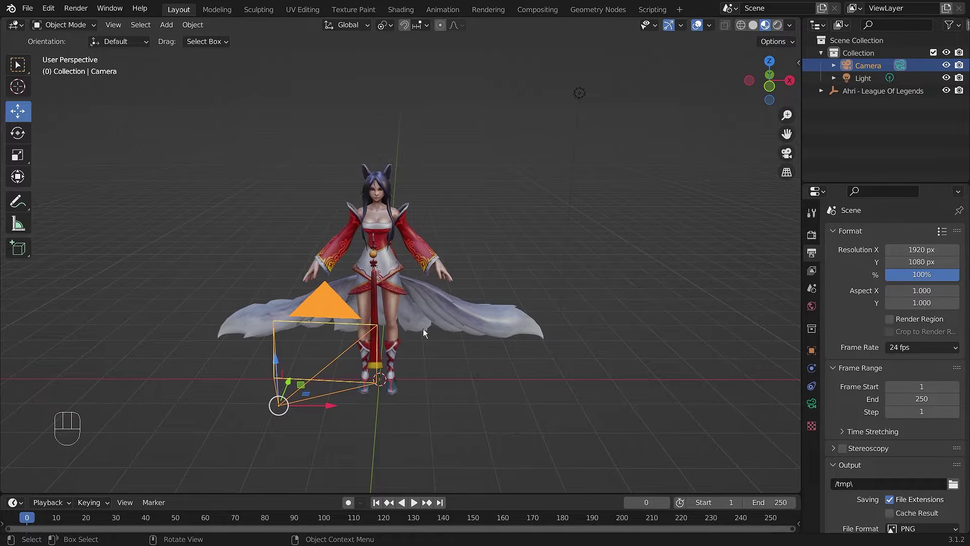
Frame the character from a three-quarter side angle in the viewport and align the active camera to that view
{"action": "middle_click_drag", "start_coordinate": [622, 281], "coordinate": [535, 290]}
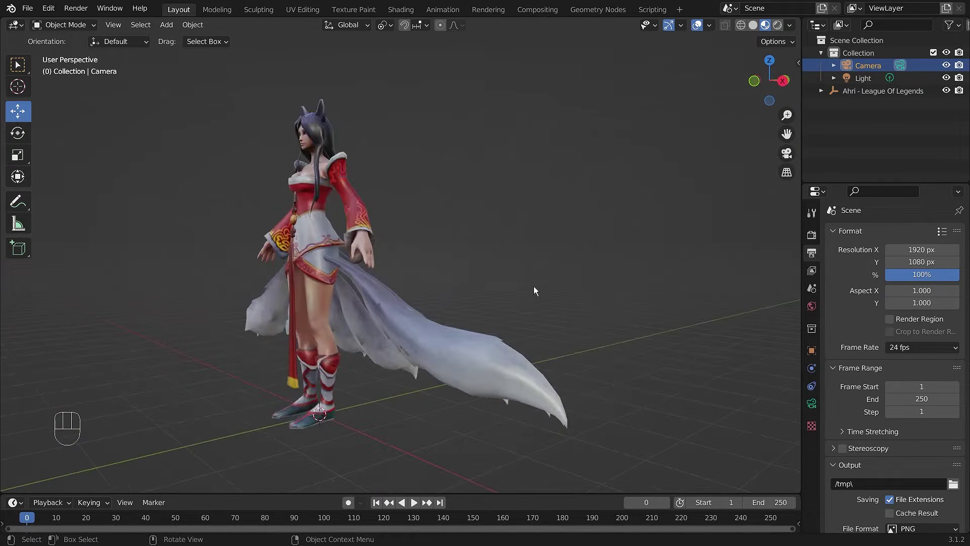
{"action": "scroll", "coordinate": [535, 291], "scroll_direction": "down", "scroll_amount": 2}
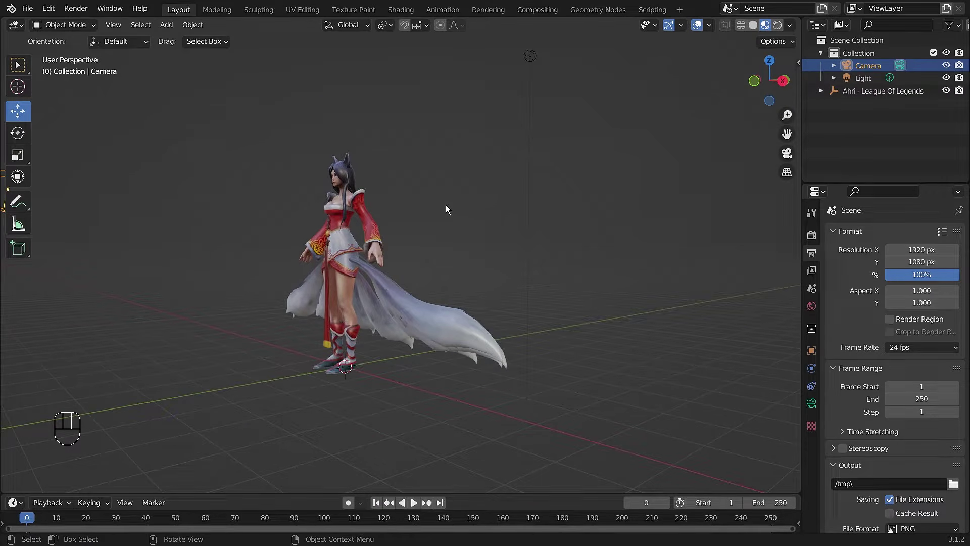
{"action": "key", "text": "ctrl+alt+KP_0"}
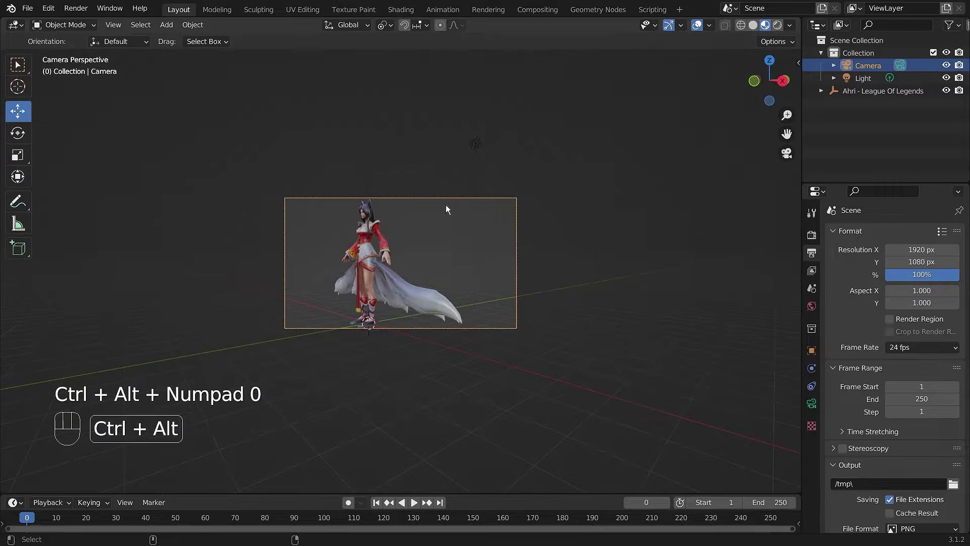
{"action": "scroll", "coordinate": [378, 290], "scroll_direction": "up", "scroll_amount": 4}
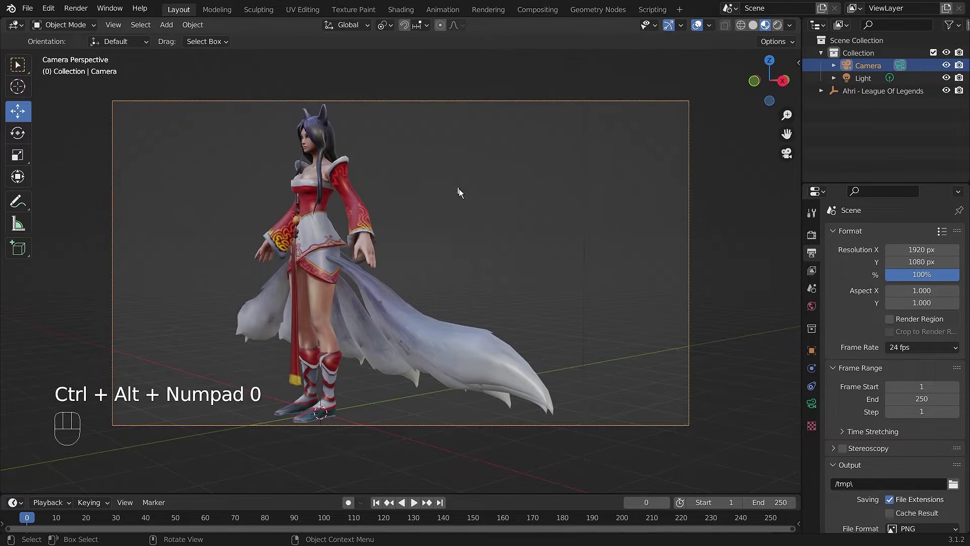
{"action": "scroll", "coordinate": [390, 313], "scroll_direction": "down", "scroll_amount": 2}
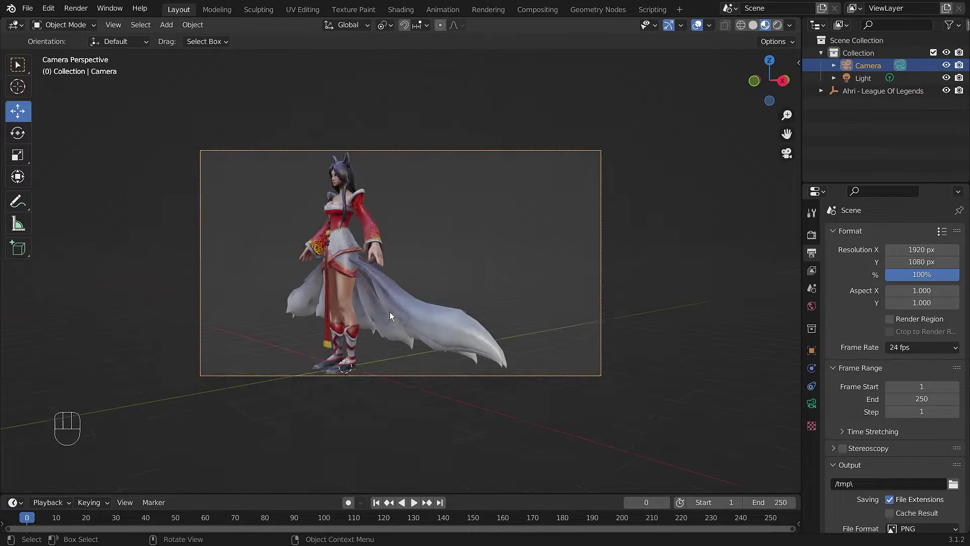
{"action": "scroll", "coordinate": [389, 312], "scroll_direction": "down", "scroll_amount": 2}
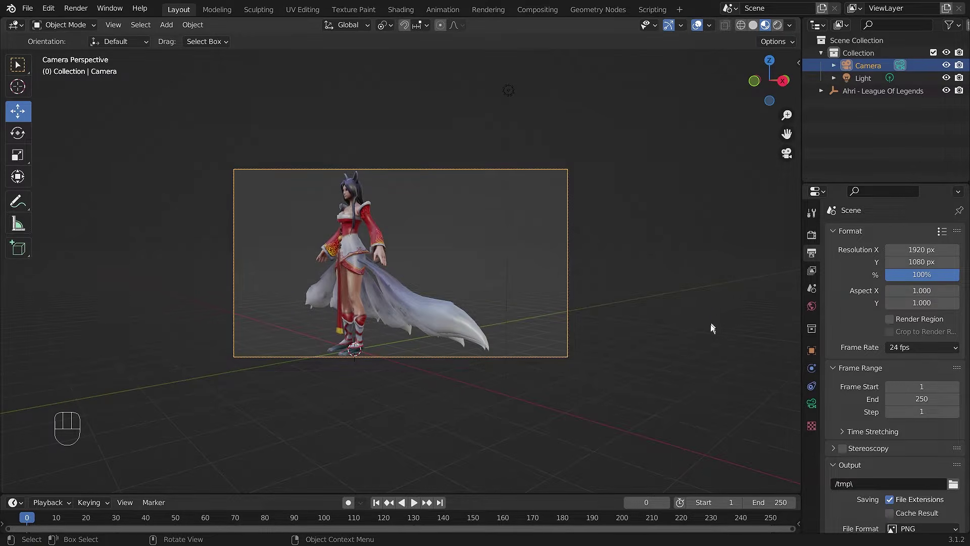
Leave the camera view, deselect the camera, and try Walk Navigation in the free perspective view
{"action": "middle_click_drag", "start_coordinate": [702, 332], "coordinate": [380, 339]}
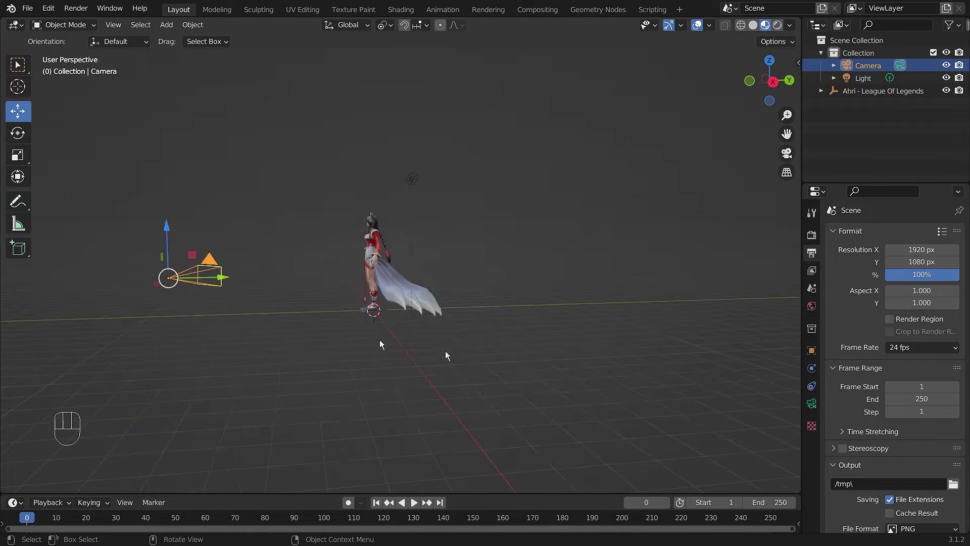
{"action": "middle_click_drag", "start_coordinate": [256, 319], "coordinate": [320, 331]}
{"action": "left_click", "coordinate": [301, 259]}
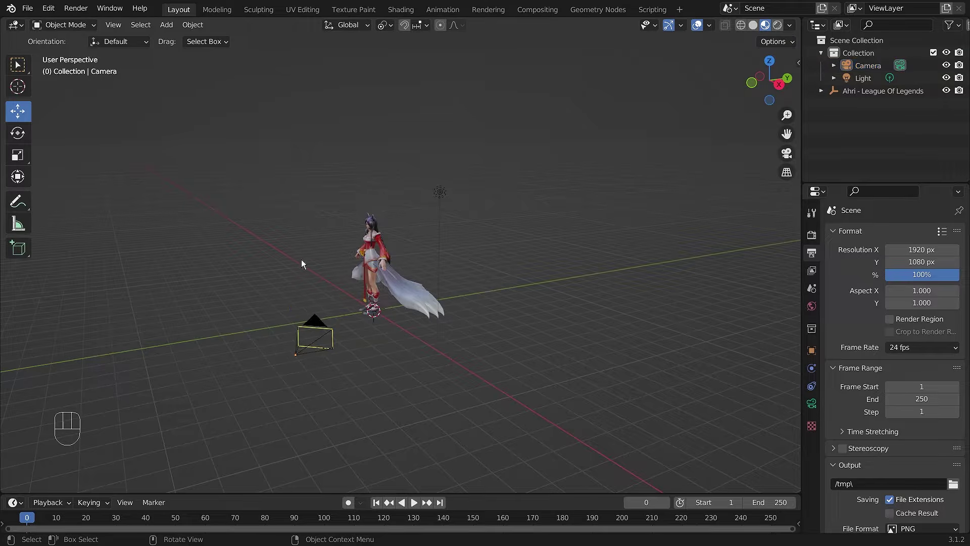
{"action": "left_click", "coordinate": [114, 25]}
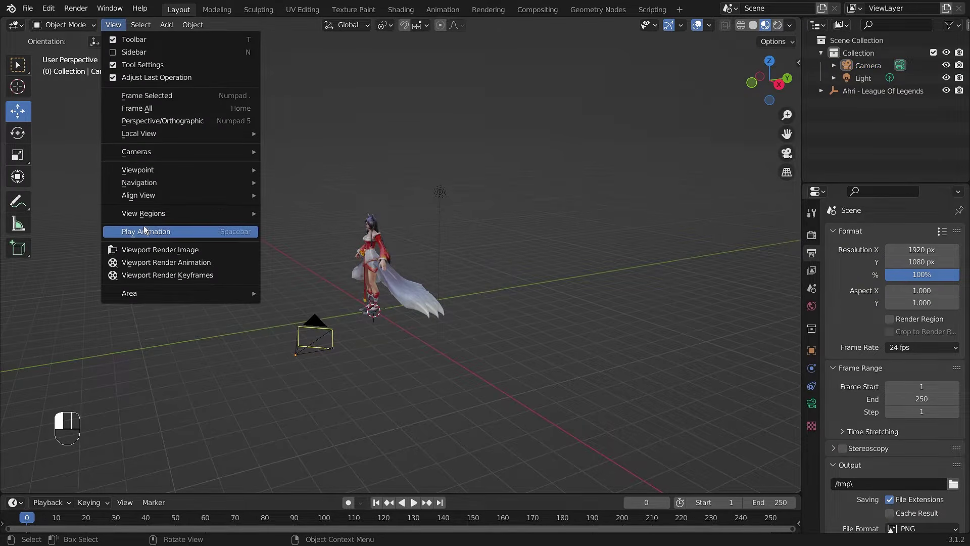
{"action": "mouse_move", "coordinate": [205, 178]}
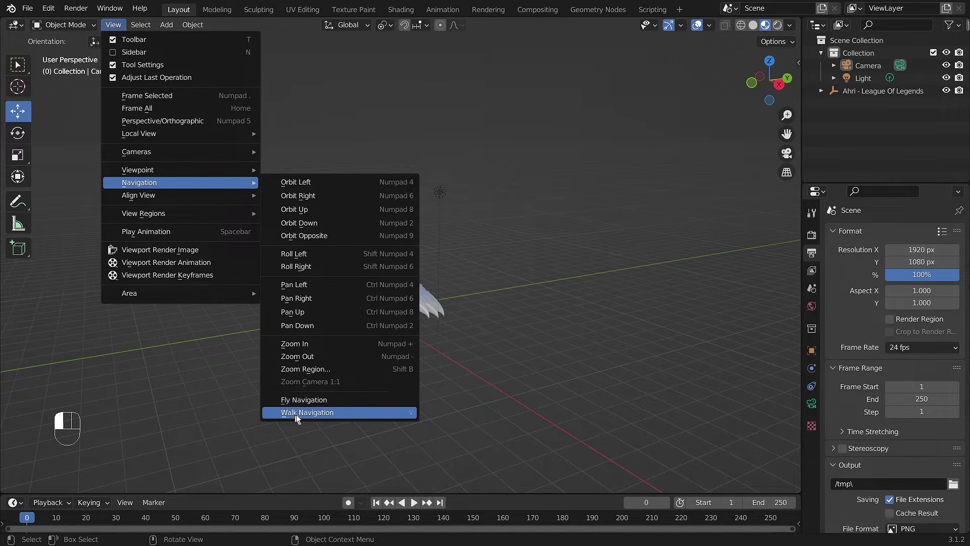
{"action": "left_click", "coordinate": [320, 416]}
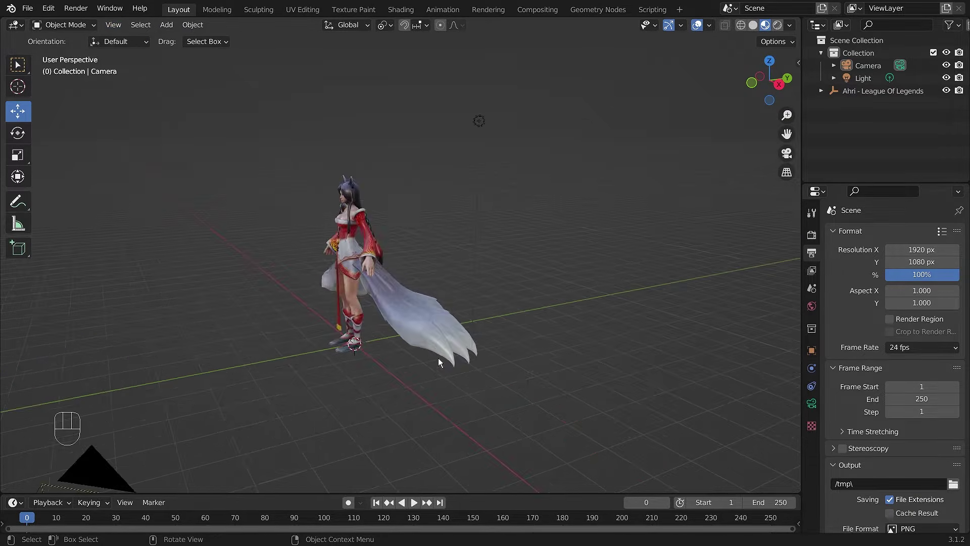
{"action": "scroll", "coordinate": [346, 380], "scroll_direction": "down", "scroll_amount": 3}
{"action": "middle_click_drag", "start_coordinate": [349, 369], "coordinate": [327, 354]}
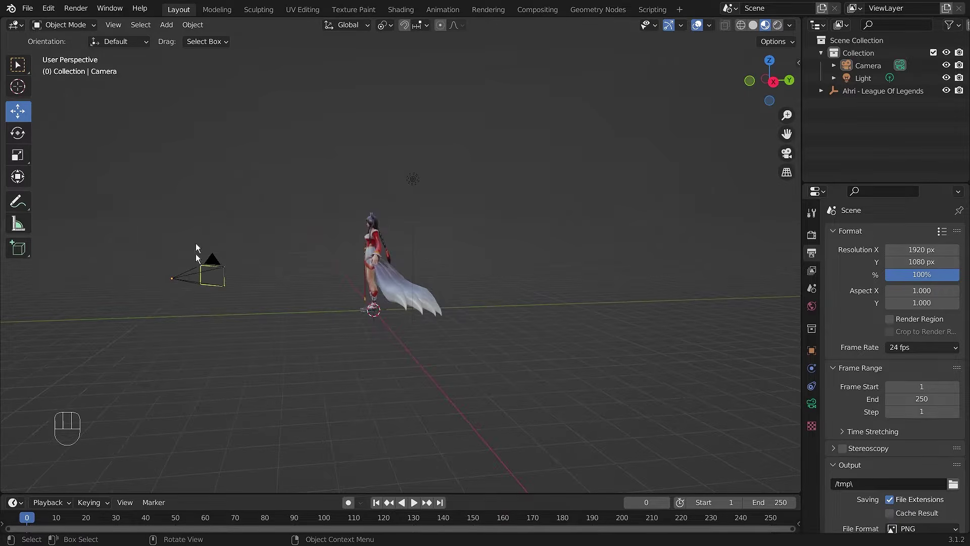
Look through the camera, select it, and use Walk Navigation to bring the character closer to the frame's centre
{"action": "key", "text": "KP_0"}
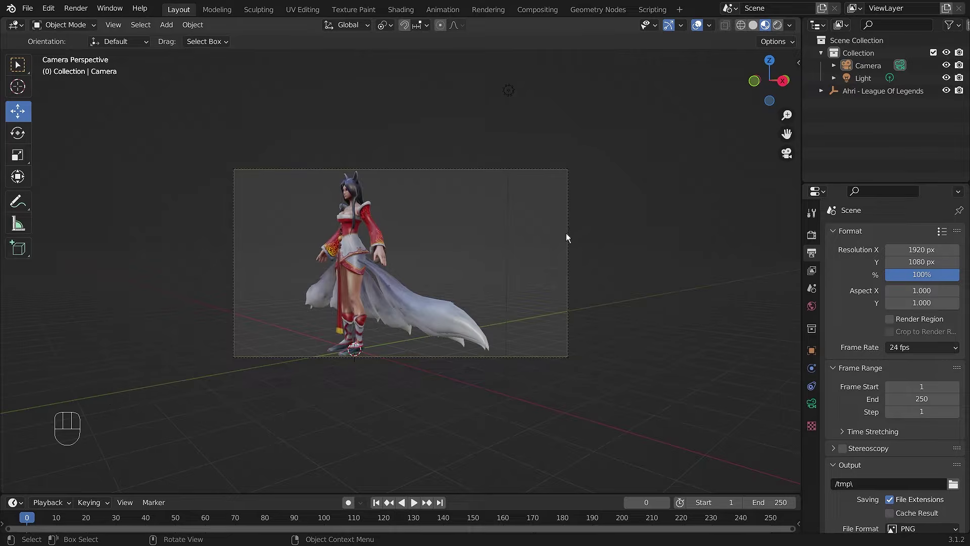
{"action": "left_click", "coordinate": [870, 68]}
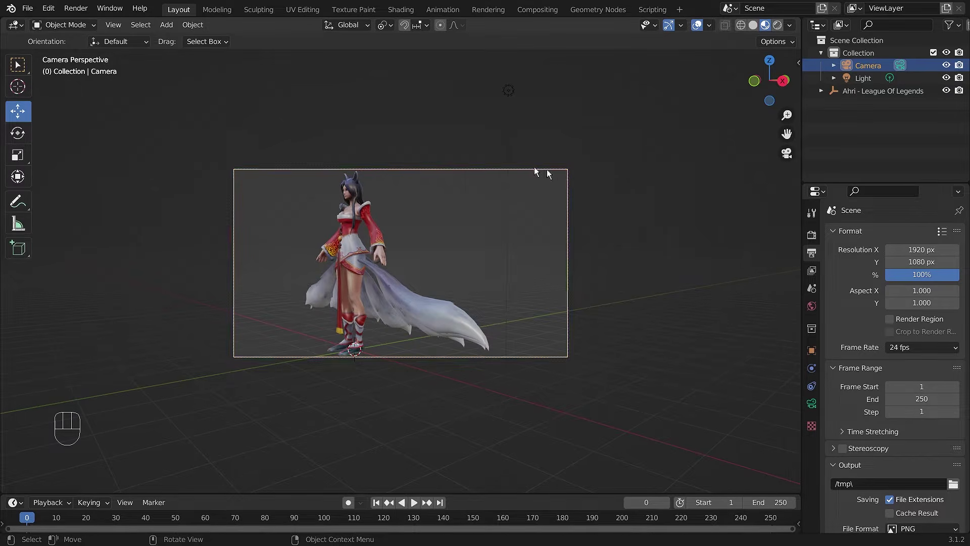
{"action": "left_click", "coordinate": [116, 25]}
{"action": "mouse_move", "coordinate": [151, 187]}
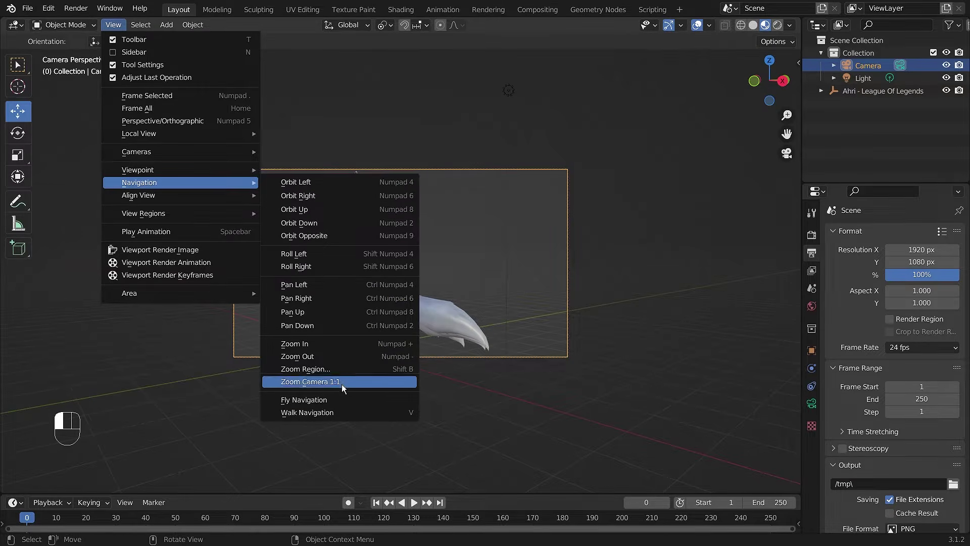
{"action": "left_click", "coordinate": [332, 413]}
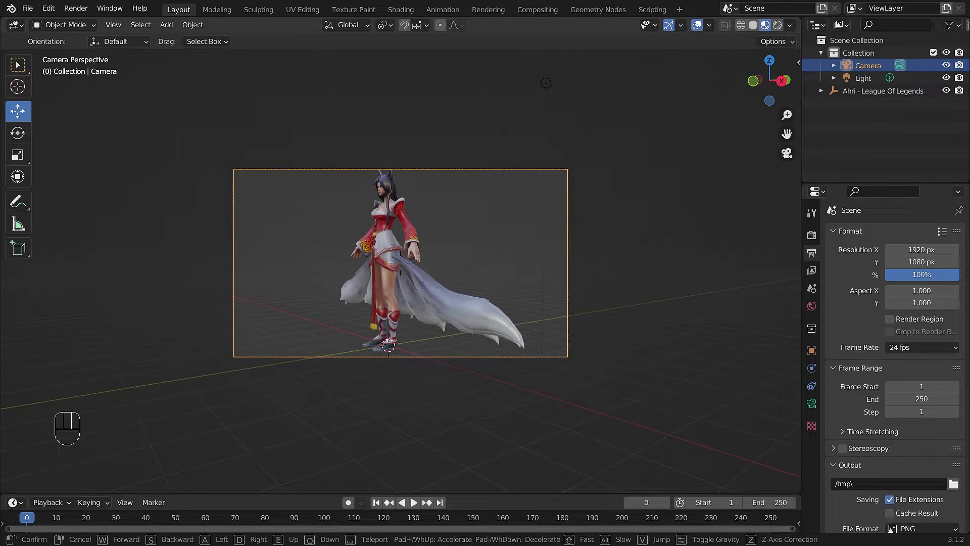
{"action": "left_click", "coordinate": [402, 262]}
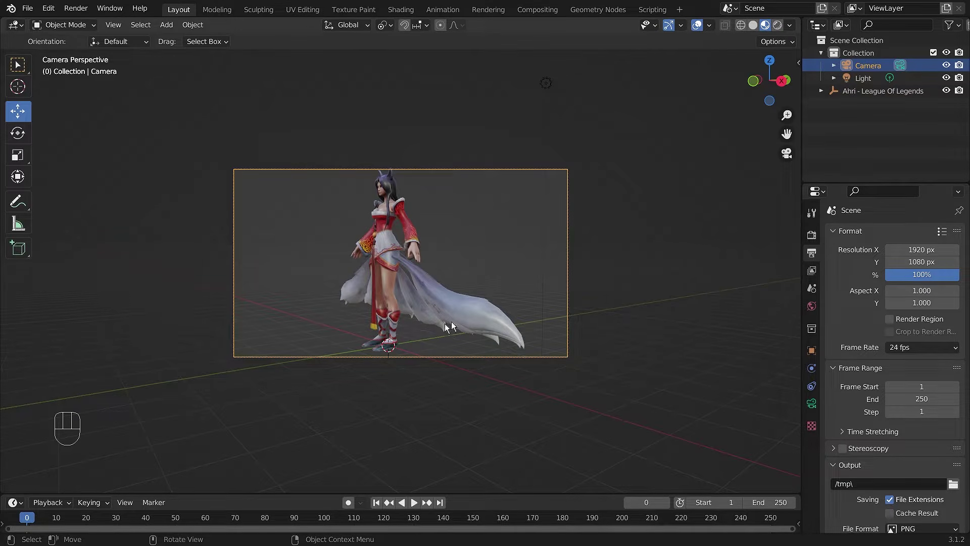
{"action": "scroll", "coordinate": [366, 209], "scroll_direction": "up", "scroll_amount": 2}
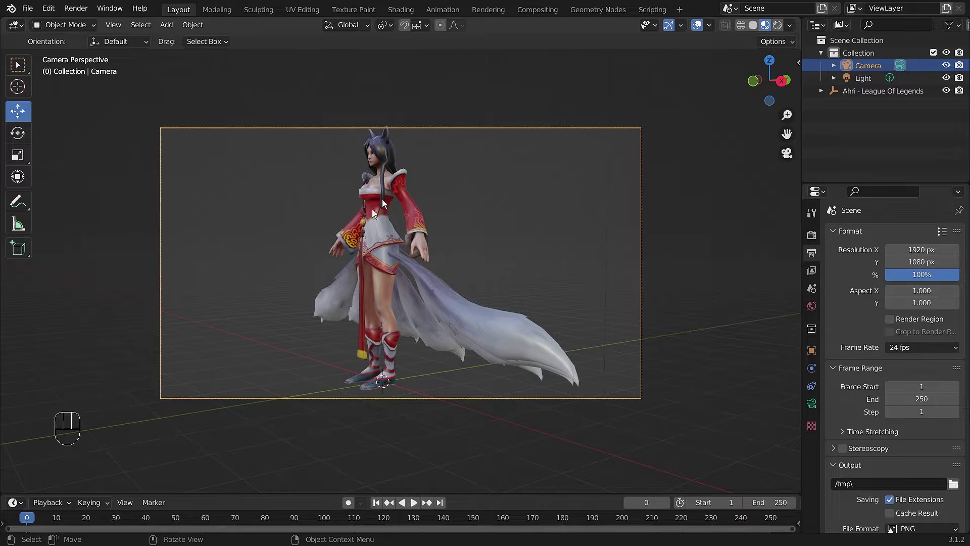
{"action": "scroll", "coordinate": [420, 259], "scroll_direction": "down", "scroll_amount": 2}
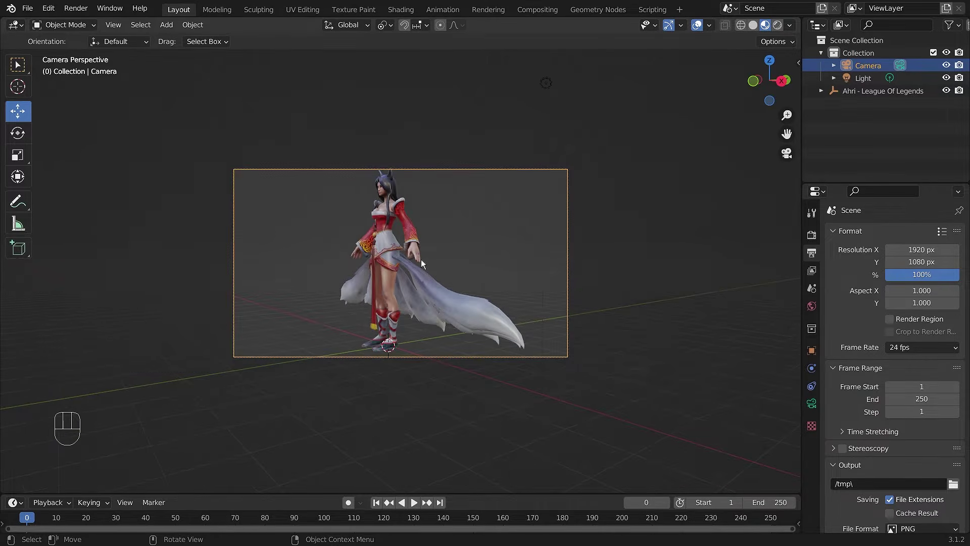
{"action": "scroll", "coordinate": [421, 259], "scroll_direction": "down", "scroll_amount": 3}
{"action": "scroll", "coordinate": [420, 259], "scroll_direction": "up", "scroll_amount": 3}
Open the shortcut reassignment for the Walk Navigation command and cancel it
{"action": "left_click", "coordinate": [113, 25]}
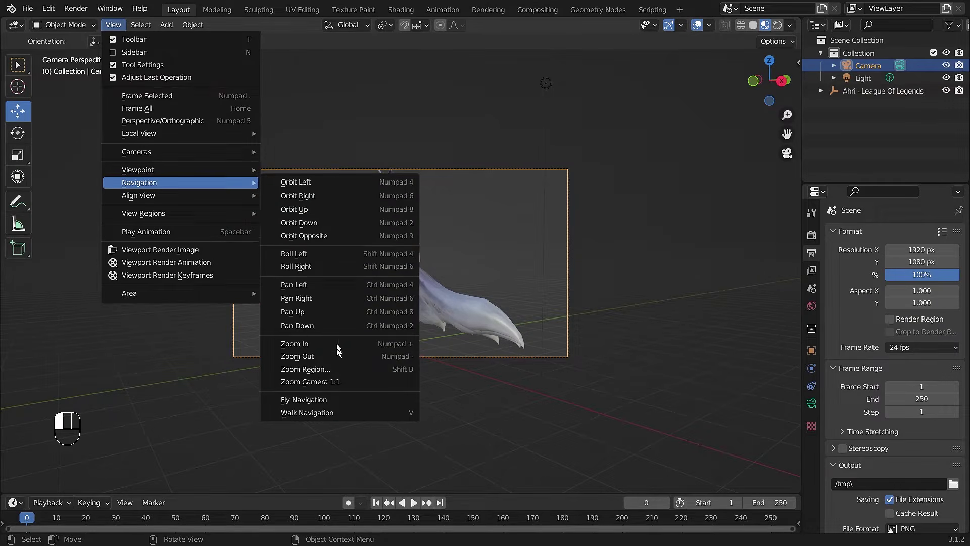
{"action": "right_click", "coordinate": [362, 414]}
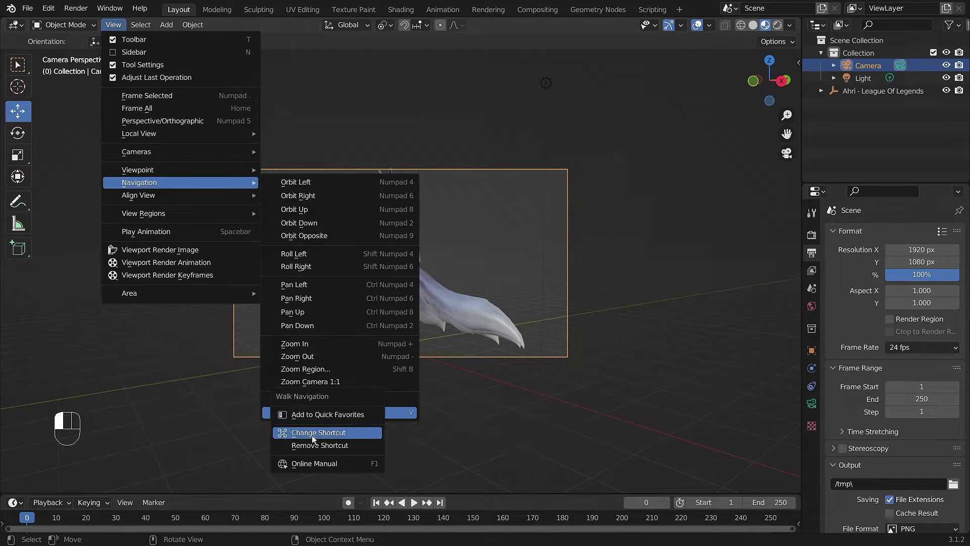
{"action": "left_click", "coordinate": [326, 433]}
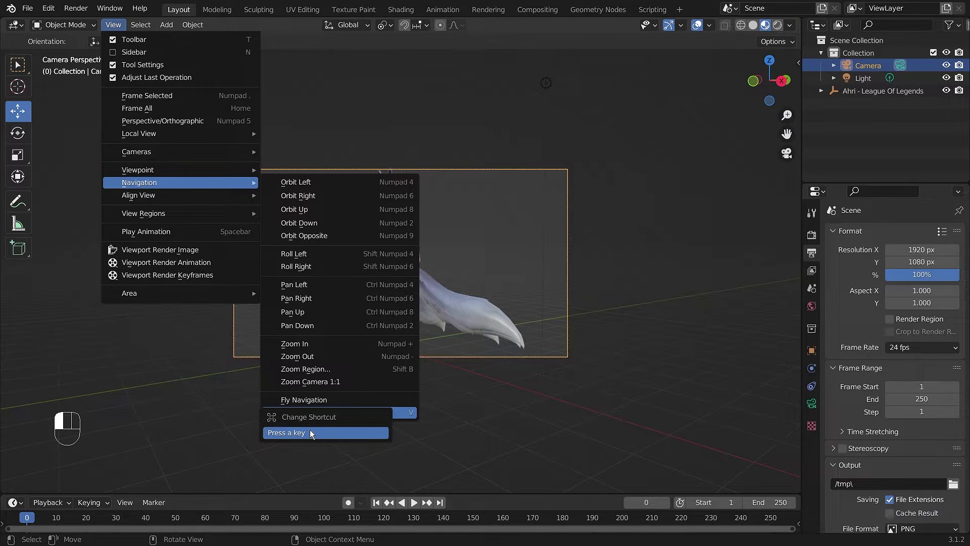
{"action": "key", "text": "Escape"}
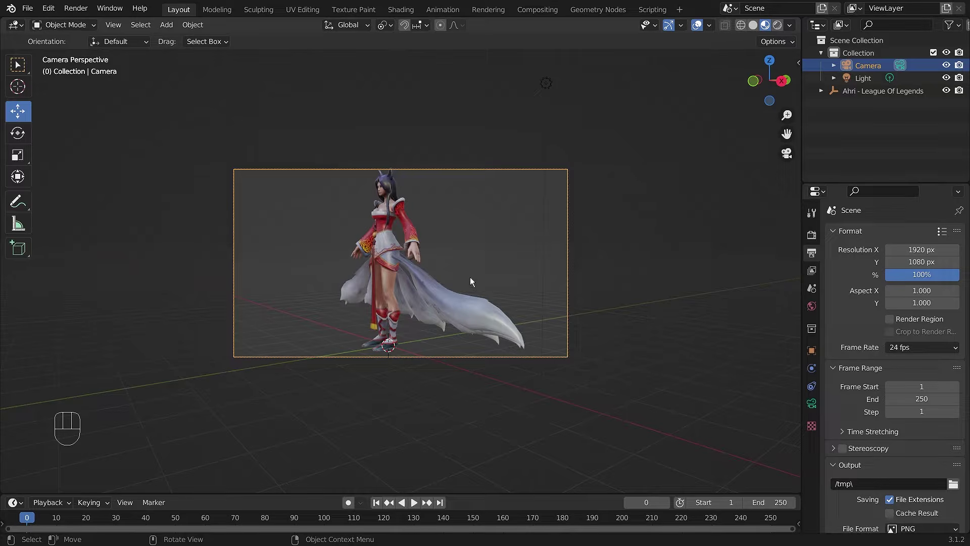
Adjust the camera framing slightly with Walk Navigation and check the camera's placement from the free perspective view
{"action": "key", "text": "v"}
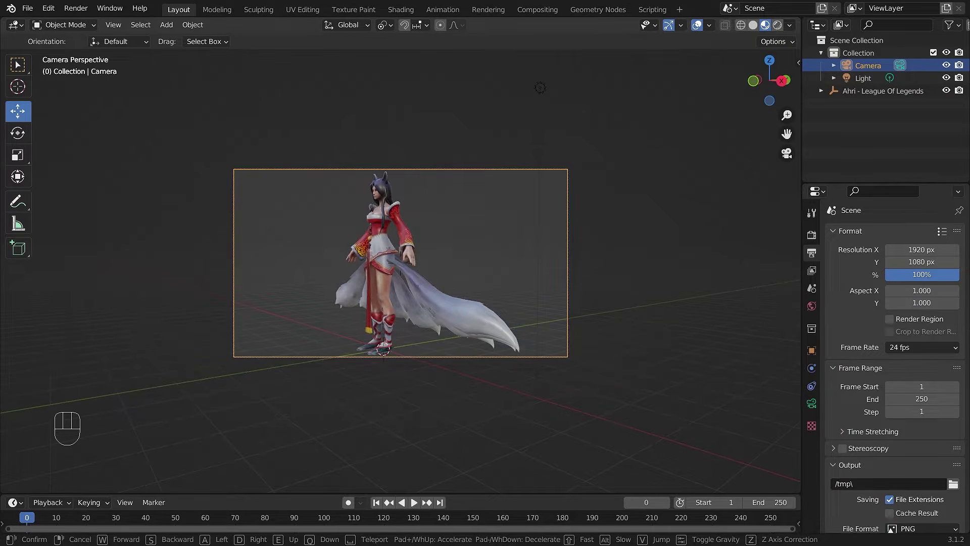
{"action": "left_click", "coordinate": [402, 263]}
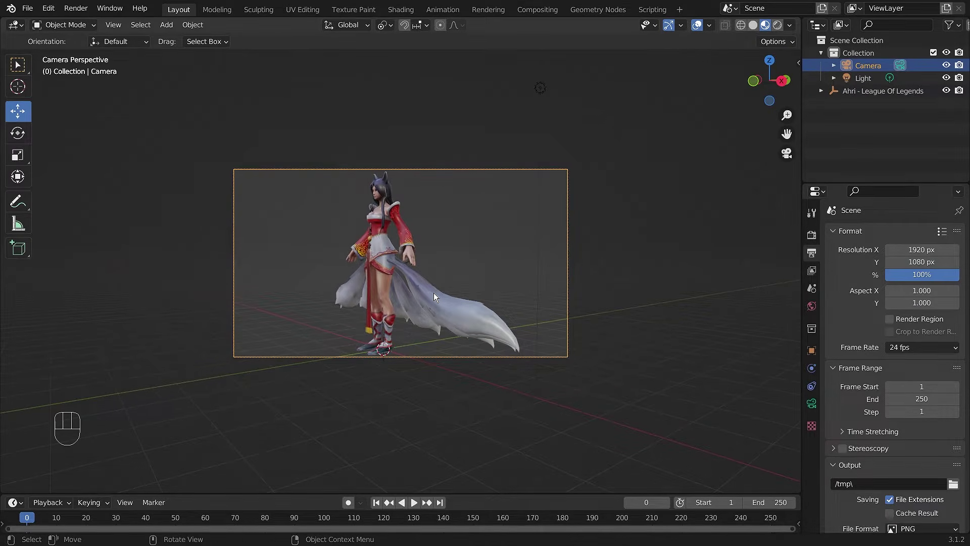
{"action": "key", "text": "KP_0"}
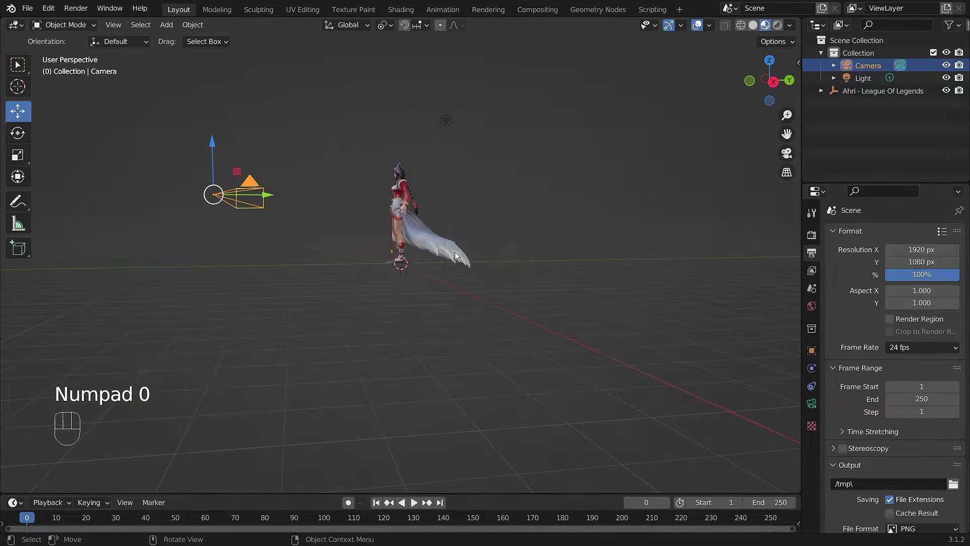
{"action": "key", "text": "KP_0"}
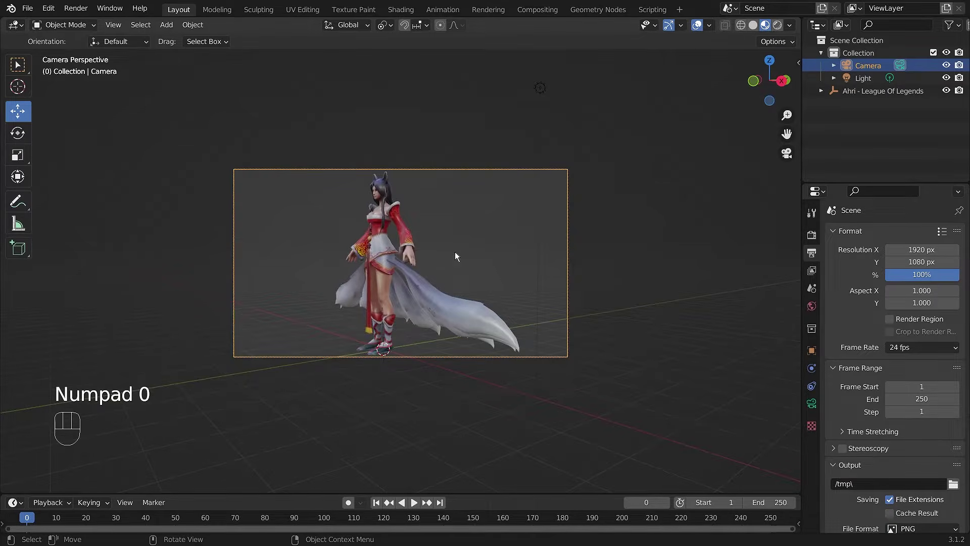
Start Walk Navigation in the camera view and move the camera forward until the character overfills the frame
{"action": "key", "text": "v"}
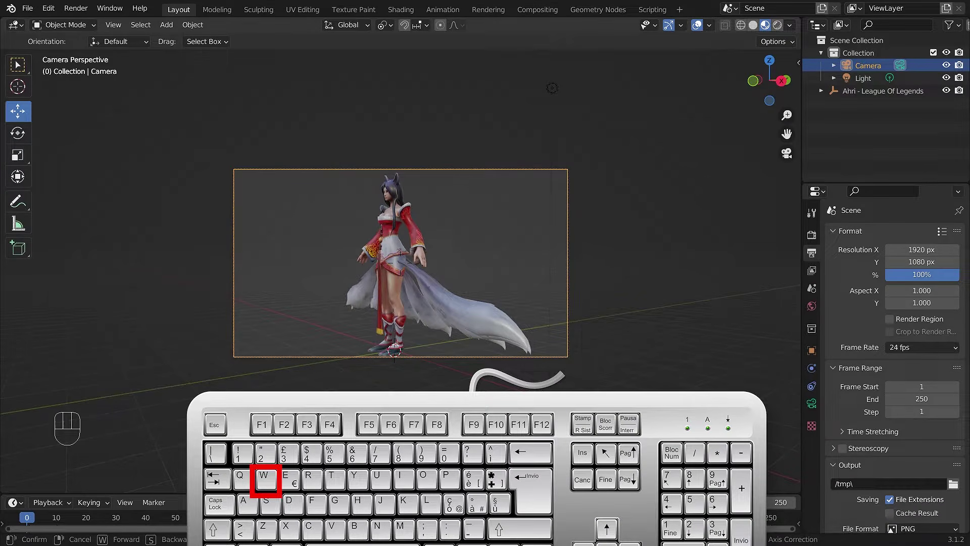
{"action": "key", "text": "w"}
{"action": "key", "text": "w"}
{"action": "key", "text": "w"}
{"action": "key", "text": "w"}
{"action": "key", "text": "w"}
{"action": "key", "text": "w"}
{"action": "key", "text": "w"}
{"action": "key", "text": "w"}
{"action": "key", "text": "w"}
{"action": "key", "text": "w"}
{"action": "key", "text": "w"}
{"action": "key", "text": "w"}
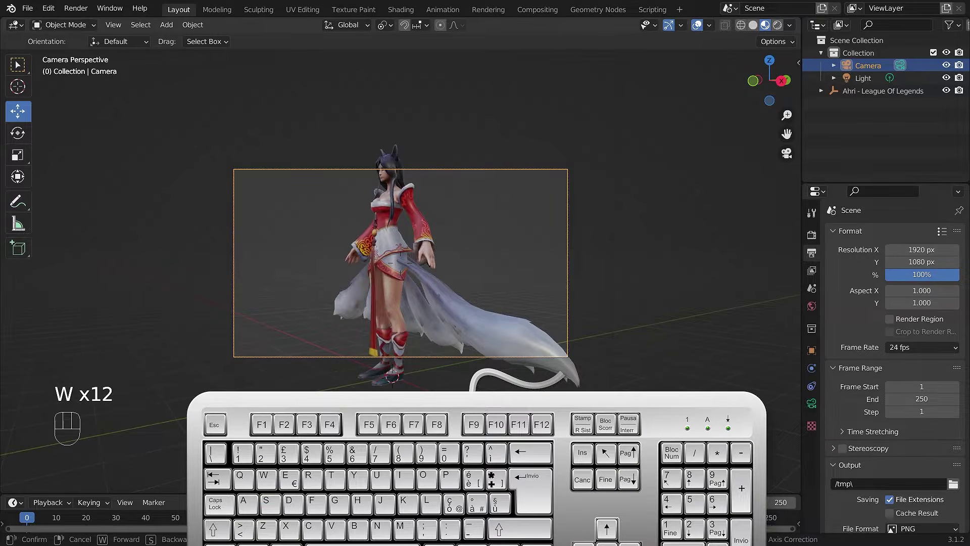
Move the camera backward in Walk Navigation until the character is small in the middle of the frame
{"action": "key", "text": "s"}
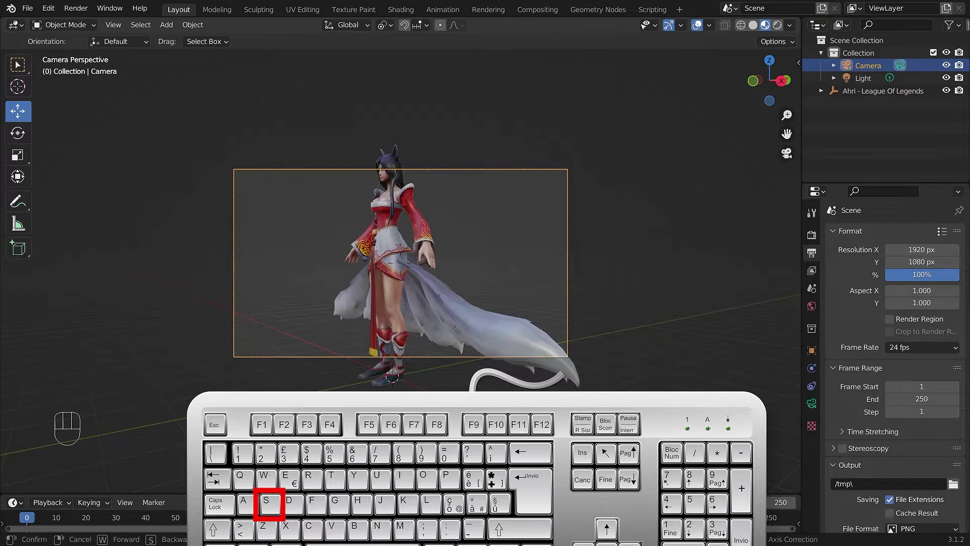
{"action": "key", "text": "s"}
{"action": "key", "text": "s"}
{"action": "key", "text": "s"}
{"action": "key", "text": "s"}
{"action": "key", "text": "s"}
{"action": "key", "text": "s"}
{"action": "key", "text": "s"}
{"action": "key", "text": "s"}
{"action": "key", "text": "s"}
{"action": "key", "text": "s"}
{"action": "key", "text": "s"}
{"action": "key", "text": "s"}
{"action": "key", "text": "s"}
{"action": "key", "text": "s"}
{"action": "key", "text": "s"}
{"action": "key", "text": "s"}
{"action": "key", "text": "s"}
{"action": "key", "text": "s"}
{"action": "key", "text": "s"}
{"action": "key", "text": "s"}
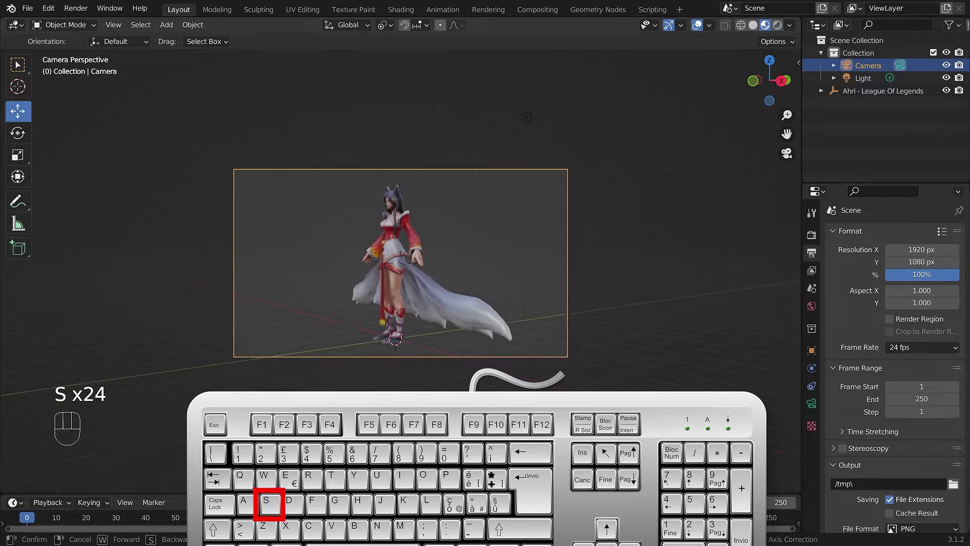
{"action": "key", "text": "s"}
{"action": "key", "text": "s"}
{"action": "key", "text": "s"}
{"action": "key", "text": "s"}
{"action": "key", "text": "s"}
{"action": "key", "text": "s"}
{"action": "key", "text": "s"}
{"action": "key", "text": "s"}
{"action": "key", "text": "s"}
{"action": "key", "text": "s"}
{"action": "key", "text": "s"}
{"action": "key", "text": "s"}
{"action": "key", "text": "s"}
{"action": "key", "text": "s"}
{"action": "key", "text": "s"}
{"action": "key", "text": "s"}
{"action": "key", "text": "s"}
{"action": "key", "text": "s"}
{"action": "key", "text": "s"}
{"action": "key", "text": "s"}
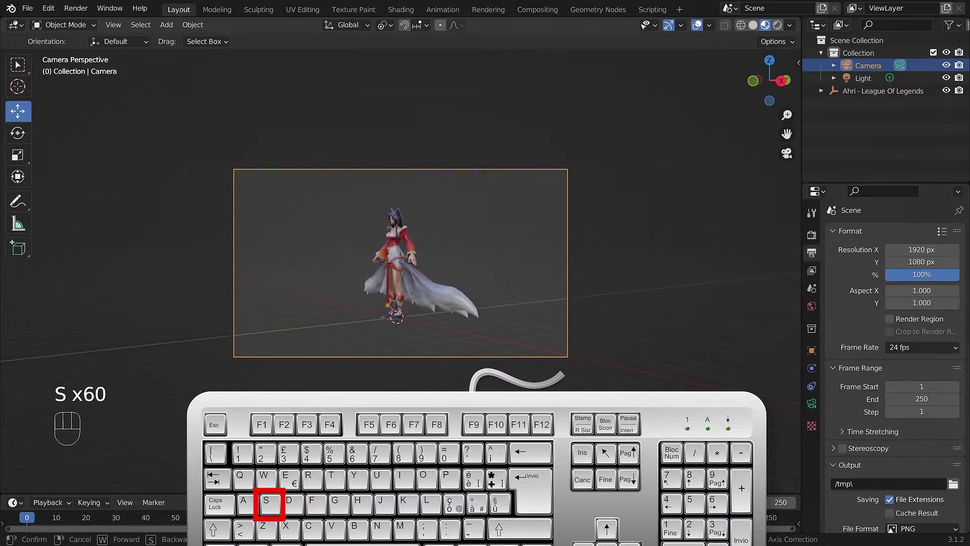
{"action": "key", "text": "s"}
{"action": "key", "text": "s"}
{"action": "key", "text": "s"}
{"action": "key", "text": "s"}
{"action": "key", "text": "s"}
{"action": "key", "text": "s"}
{"action": "key", "text": "s"}
{"action": "key", "text": "s"}
{"action": "key", "text": "s"}
{"action": "key", "text": "s"}
{"action": "key", "text": "s"}
{"action": "key", "text": "s"}
{"action": "key", "text": "s"}
{"action": "key", "text": "s"}
{"action": "key", "text": "s"}
{"action": "key", "text": "s"}
{"action": "key", "text": "s"}
{"action": "key", "text": "s"}
{"action": "key", "text": "s"}
{"action": "key", "text": "s"}
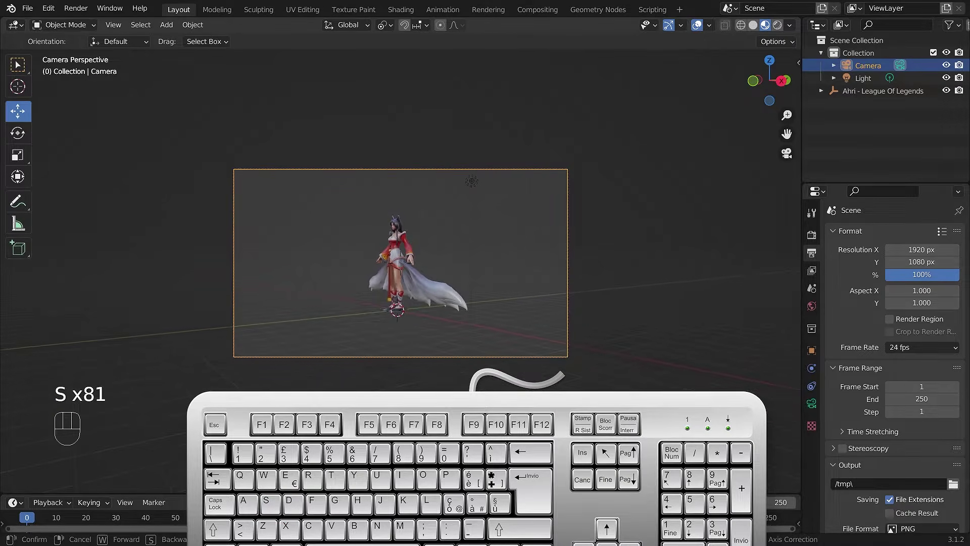
Move the camera forward in Walk Navigation until the character fills most of the frame's height
{"action": "key", "text": "w"}
{"action": "key", "text": "w"}
{"action": "key", "text": "w"}
{"action": "key", "text": "w"}
{"action": "key", "text": "w"}
{"action": "key", "text": "w"}
{"action": "key", "text": "w"}
{"action": "key", "text": "w"}
{"action": "key", "text": "w"}
{"action": "key", "text": "w"}
{"action": "key", "text": "w"}
{"action": "key", "text": "w"}
{"action": "key", "text": "w"}
{"action": "key", "text": "w"}
{"action": "key", "text": "w"}
{"action": "key", "text": "w"}
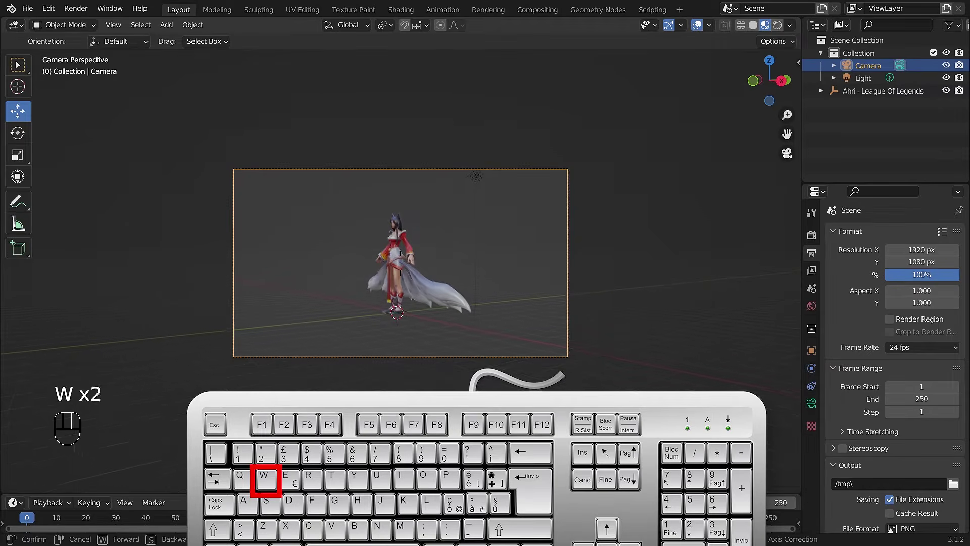
{"action": "key", "text": "w"}
{"action": "key", "text": "w"}
{"action": "key", "text": "w"}
{"action": "key", "text": "w"}
{"action": "key", "text": "w"}
{"action": "key", "text": "w"}
{"action": "key", "text": "w"}
{"action": "key", "text": "w"}
{"action": "key", "text": "w"}
{"action": "key", "text": "w"}
{"action": "key", "text": "w"}
{"action": "key", "text": "w"}
{"action": "key", "text": "w"}
{"action": "key", "text": "w"}
{"action": "key", "text": "w"}
{"action": "key", "text": "w"}
{"action": "key", "text": "w"}
{"action": "key", "text": "w"}
{"action": "key", "text": "w"}
{"action": "key", "text": "w"}
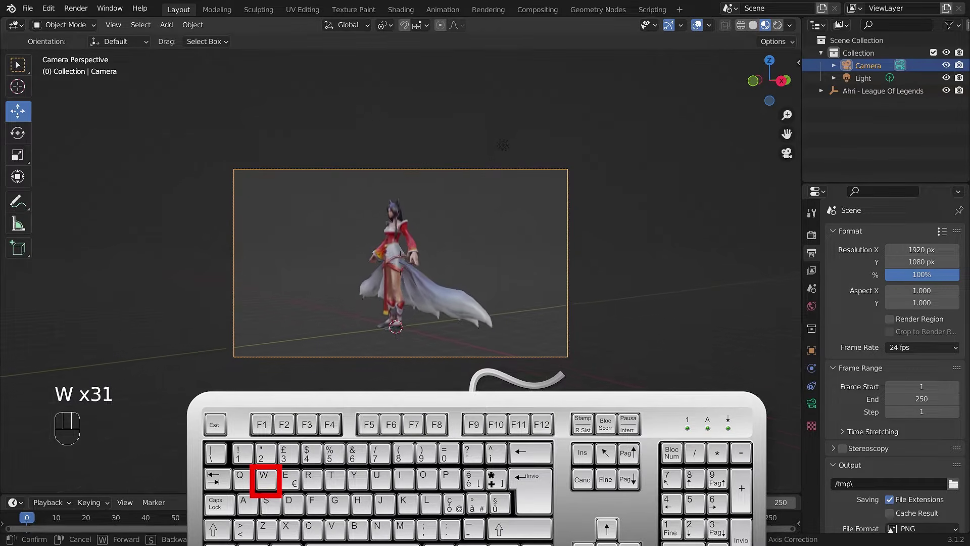
{"action": "key", "text": "w"}
Move the camera backward in Walk Navigation until the character takes up about two thirds of the frame's height
{"action": "key", "text": "s"}
{"action": "key", "text": "s"}
{"action": "key", "text": "s"}
{"action": "key", "text": "s"}
{"action": "key", "text": "s"}
{"action": "key", "text": "s"}
{"action": "key", "text": "s"}
{"action": "key", "text": "s"}
{"action": "key", "text": "s"}
{"action": "key", "text": "s"}
{"action": "key", "text": "s"}
{"action": "key", "text": "s"}
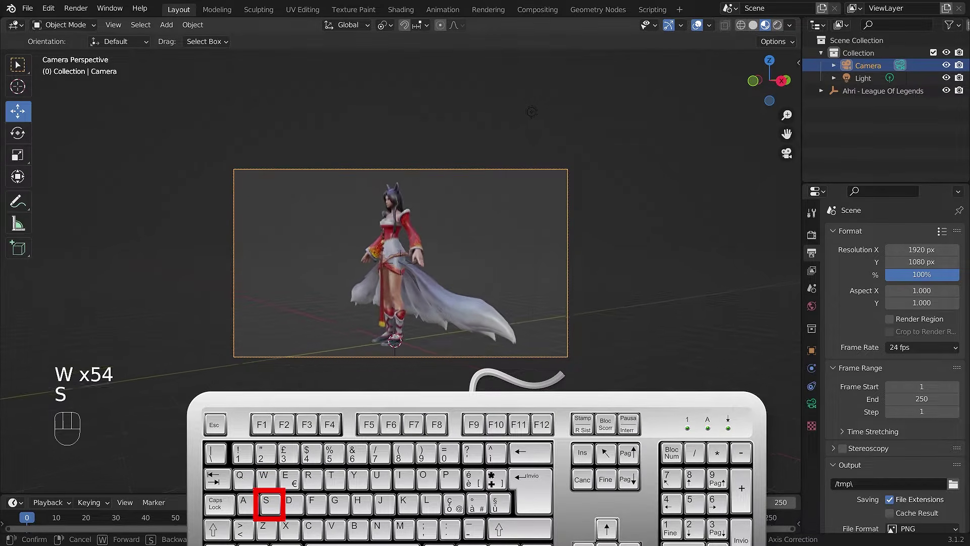
{"action": "key", "text": "s"}
{"action": "key", "text": "s"}
{"action": "key", "text": "s"}
{"action": "key", "text": "s"}
{"action": "key", "text": "s"}
{"action": "key", "text": "s"}
{"action": "key", "text": "s"}
{"action": "key", "text": "s"}
{"action": "key", "text": "s"}
{"action": "key", "text": "s"}
{"action": "key", "text": "s"}
{"action": "key", "text": "s"}
{"action": "key", "text": "s"}
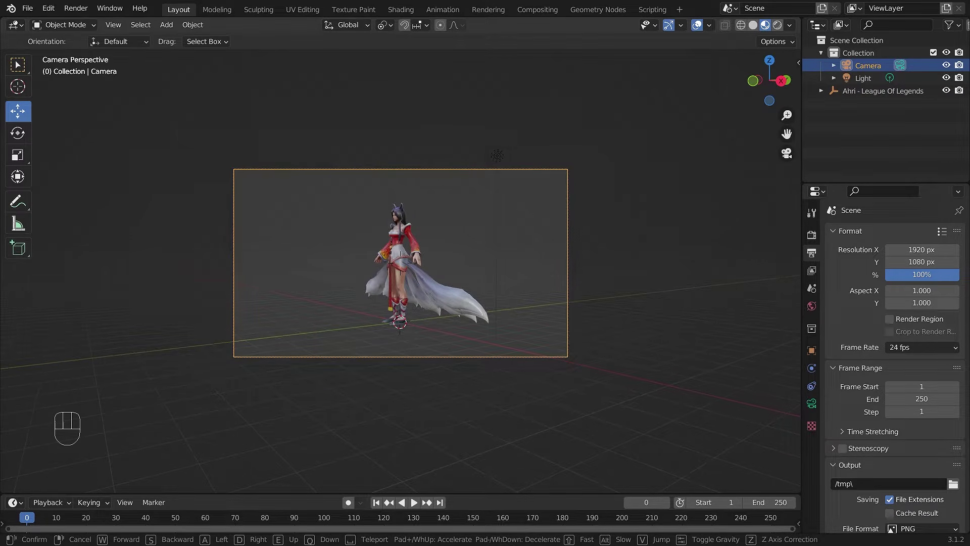
Move the camera slightly forward toward the character, and bring it back to about the same distance
{"action": "key", "text": "w"}
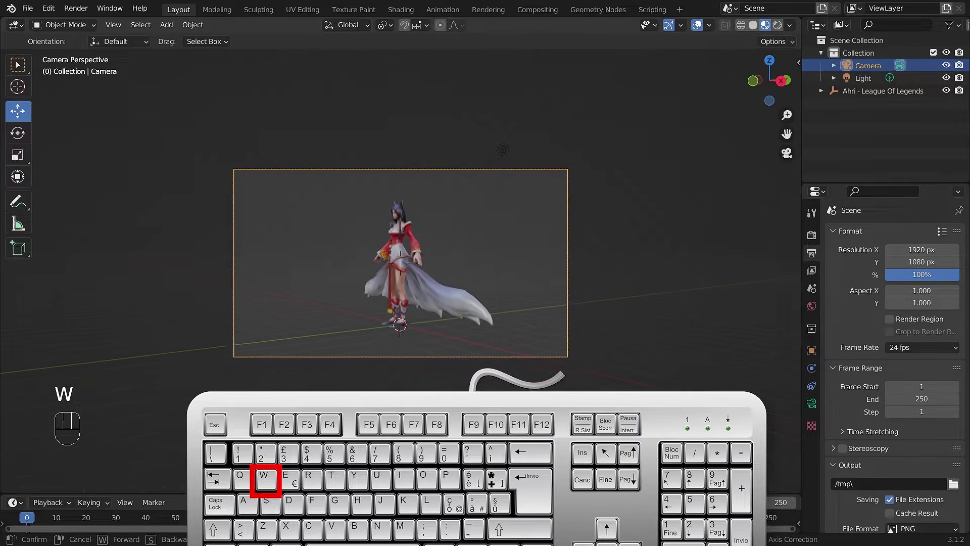
{"action": "key", "text": "w"}
{"action": "key", "text": "s"}
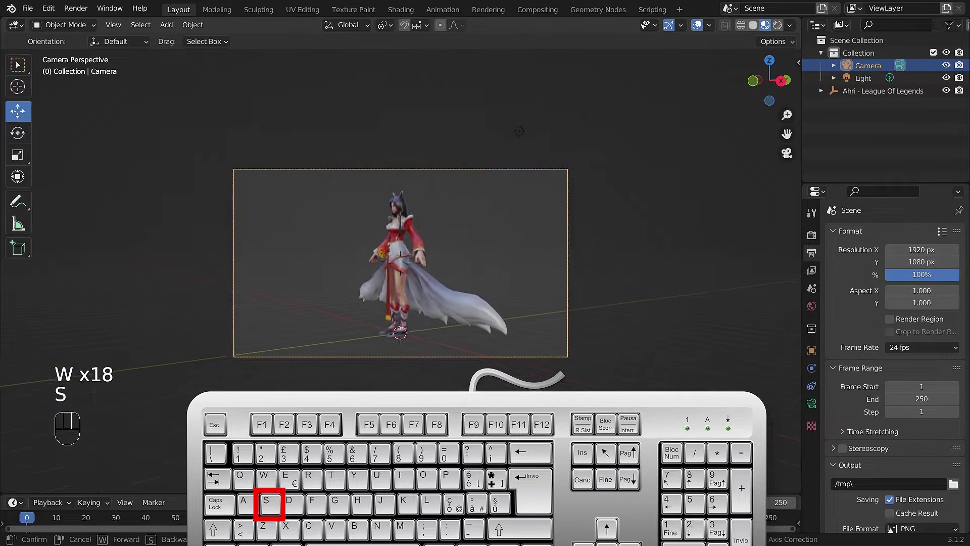
{"action": "key", "text": "s"}
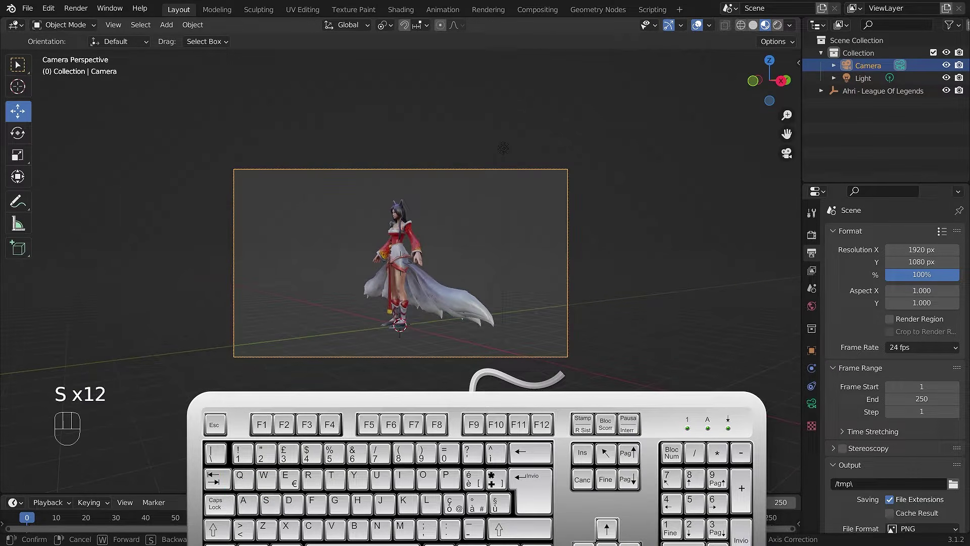
Move the camera down and up repeatedly in Walk Navigation, ending with the character vertically within the frame
{"action": "key", "text": "q"}
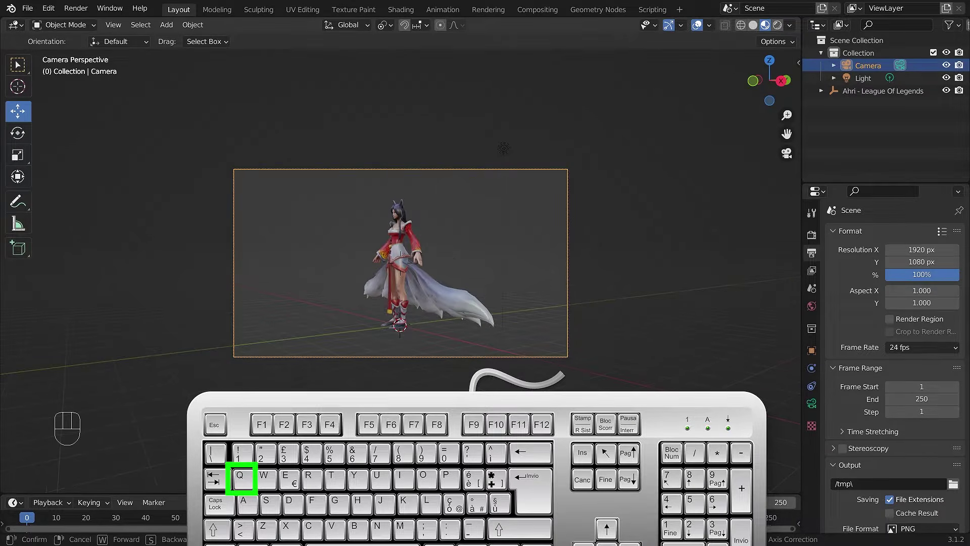
{"action": "key", "text": "q"}
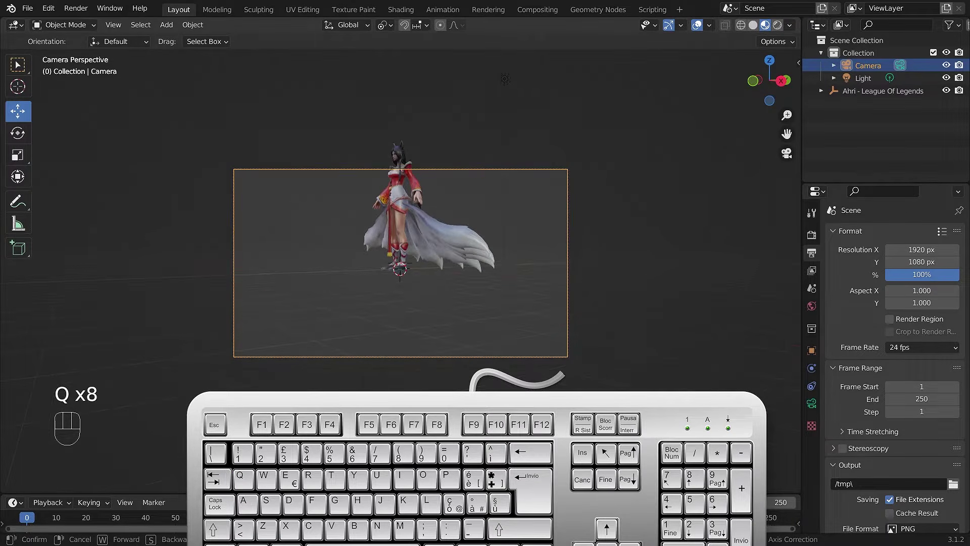
{"action": "key", "text": "e"}
{"action": "key", "text": "e"}
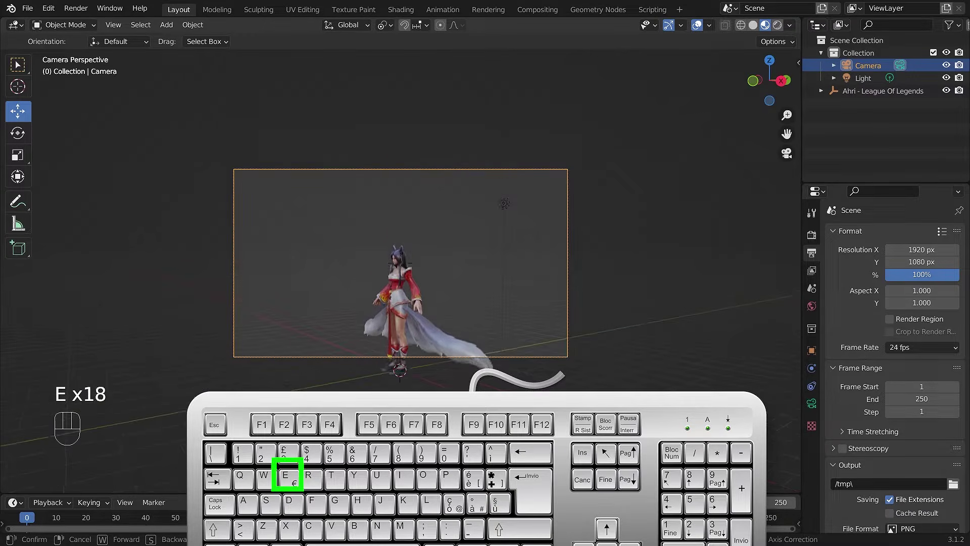
{"action": "key", "text": "q"}
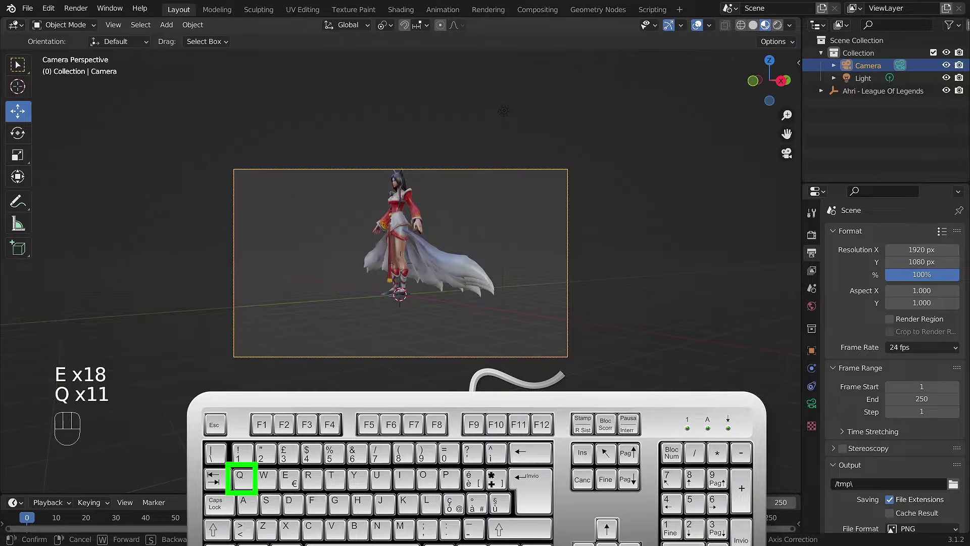
{"action": "key", "text": "e"}
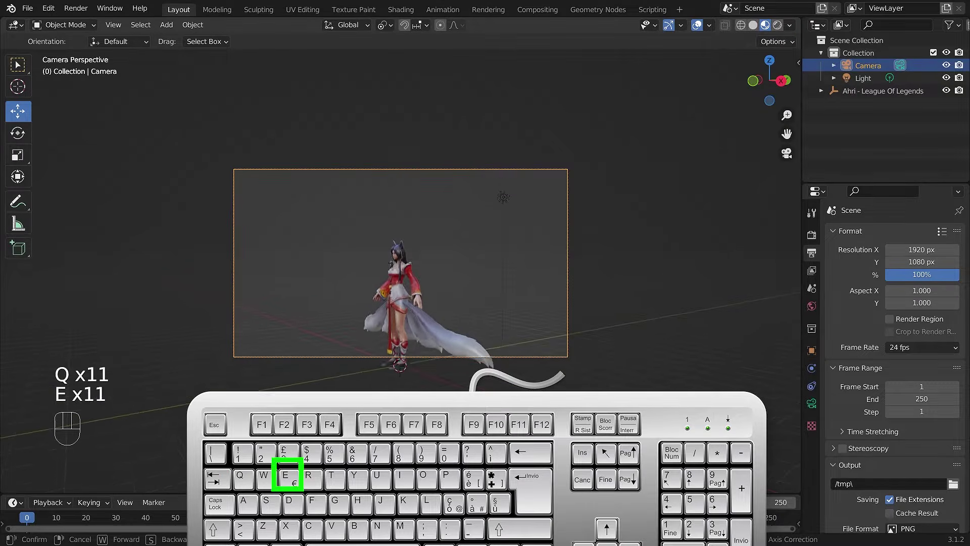
{"action": "key", "text": "q"}
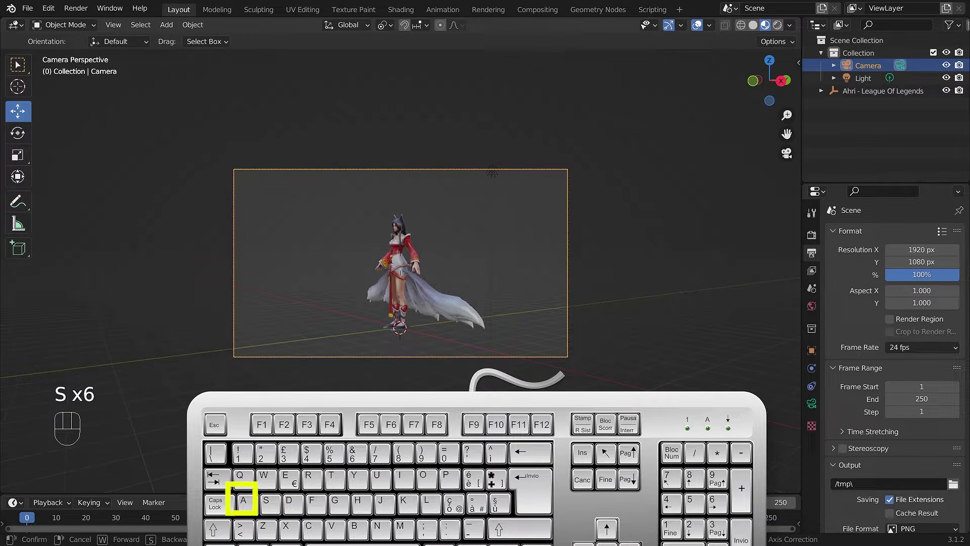
Shift the camera sideways in both directions in Walk Navigation and confirm with the character near the frame's centre
{"action": "key", "text": "d"}
{"action": "key", "text": "a"}
{"action": "key", "text": "a"}
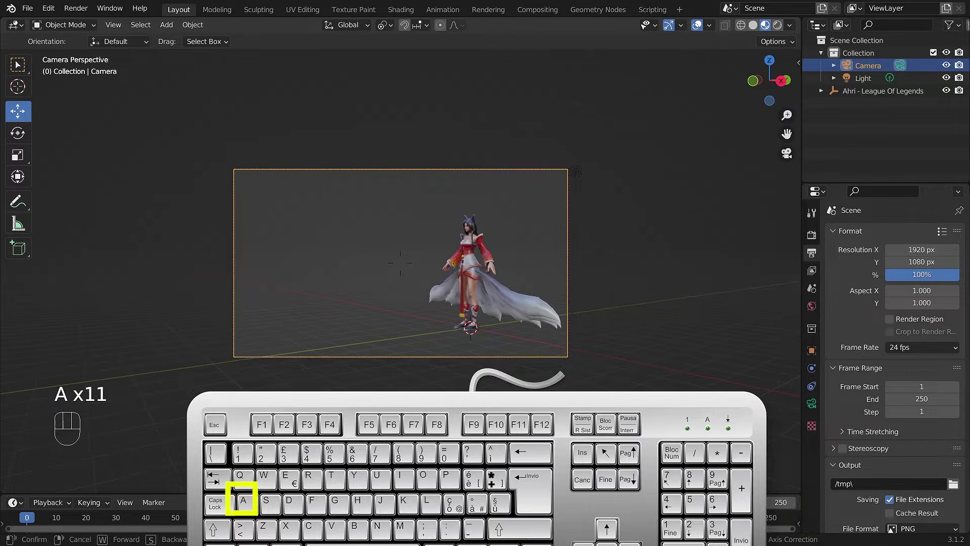
{"action": "key", "text": "d"}
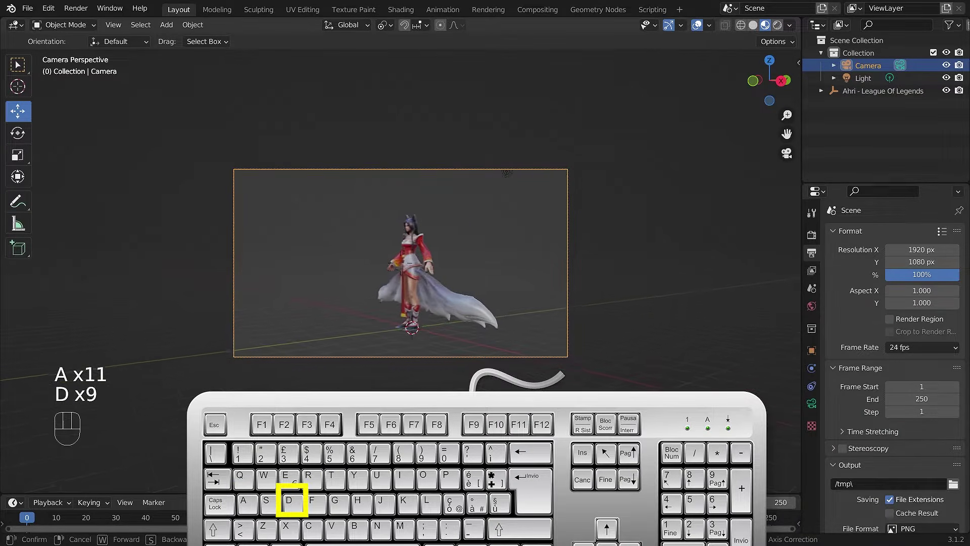
{"action": "key", "text": "d"}
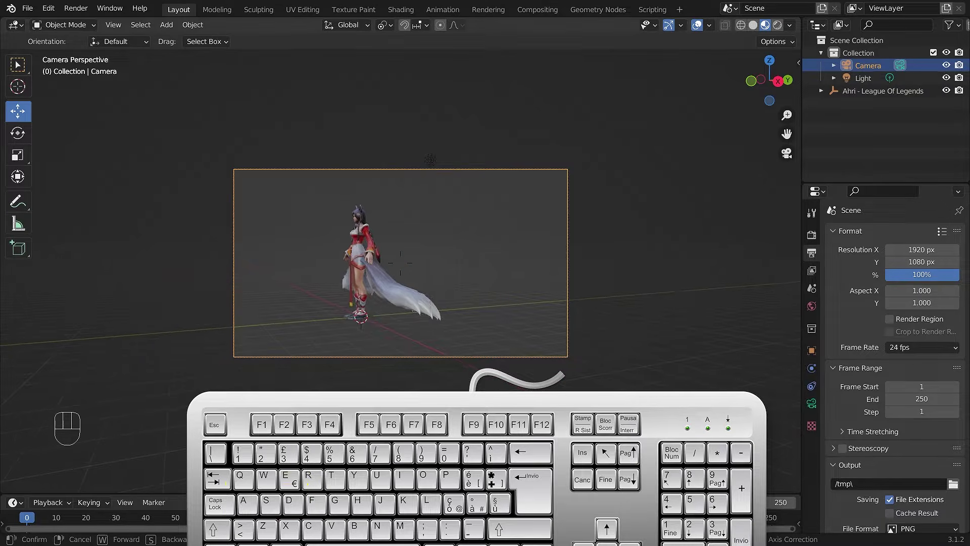
{"action": "key", "text": "a"}
{"action": "key", "text": "d"}
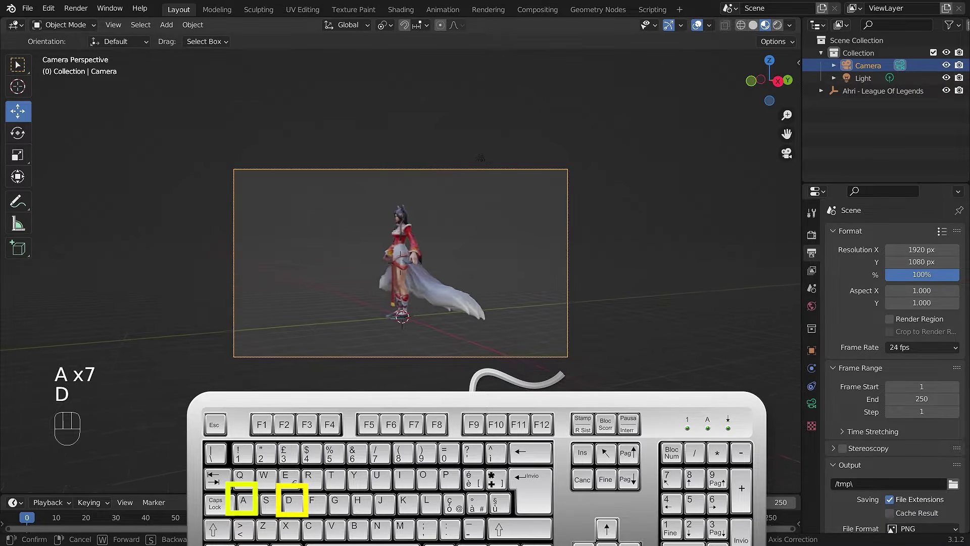
{"action": "key", "text": "a"}
{"action": "key", "text": "d"}
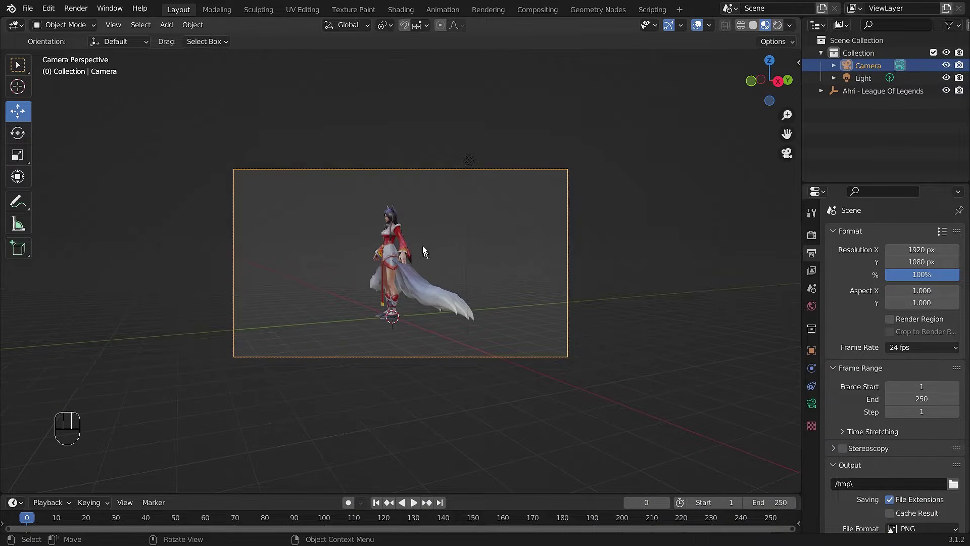
Leave the camera view and inspect the camera's placement relative to the character from the free perspective
{"action": "scroll", "coordinate": [411, 278], "scroll_direction": "up", "scroll_amount": 2}
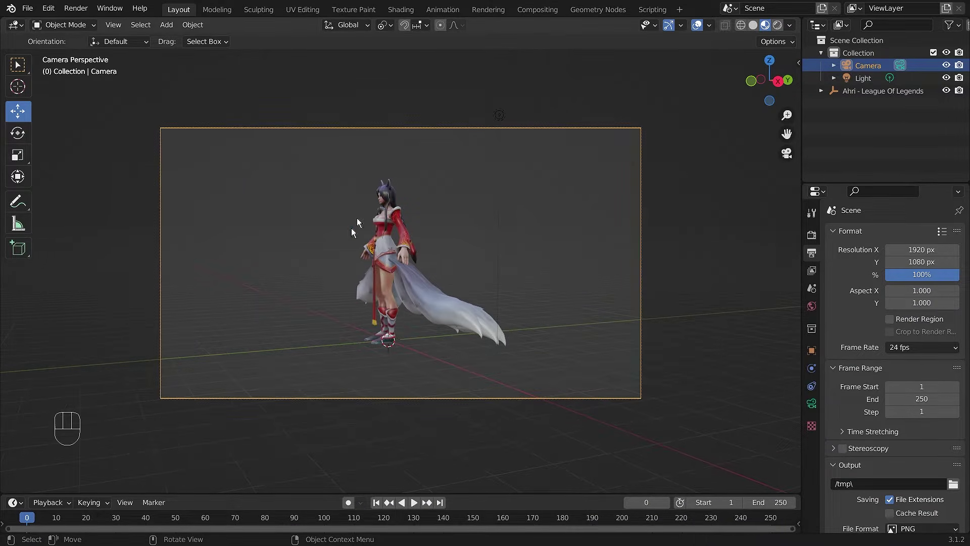
{"action": "key", "text": "KP_0"}
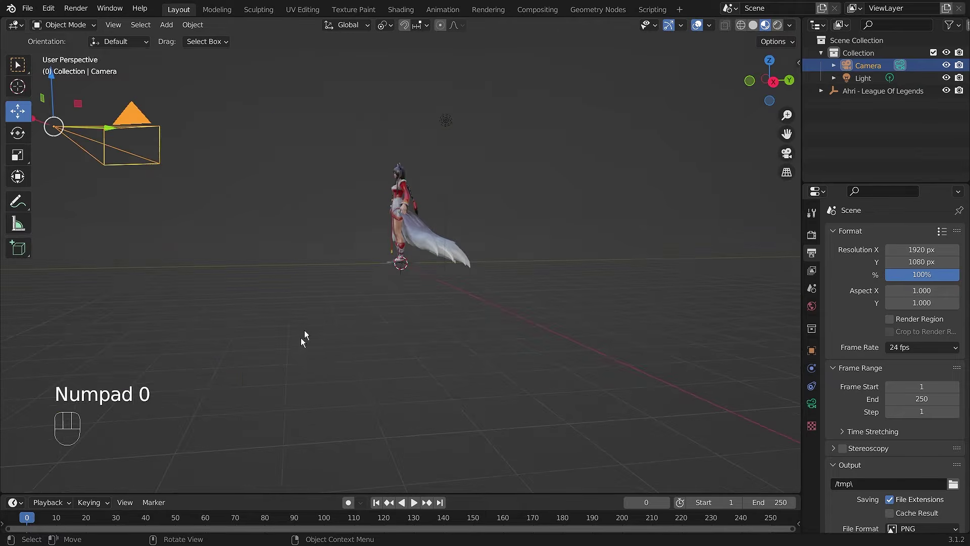
{"action": "scroll", "coordinate": [305, 330], "scroll_direction": "down", "scroll_amount": 3}
{"action": "middle_click_drag", "start_coordinate": [379, 294], "coordinate": [480, 299]}
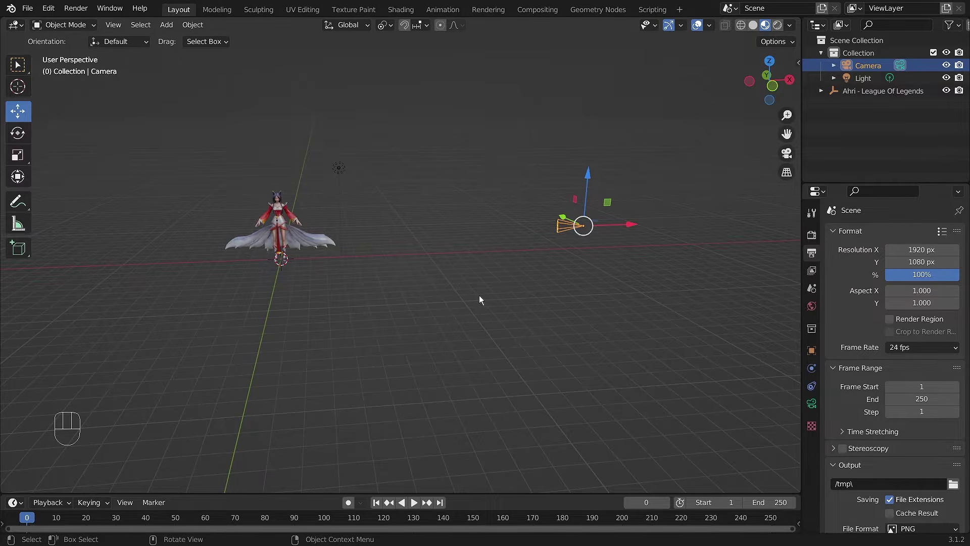
Replace the Ahri character in the scene with the Princess model
{"action": "scroll", "coordinate": [314, 171], "scroll_direction": "up", "scroll_amount": 3}
{"action": "left_click_drag", "start_coordinate": [152, 187], "coordinate": [308, 351]}
{"action": "key", "text": "Delete"}
{"action": "key", "text": "ctrl+z"}
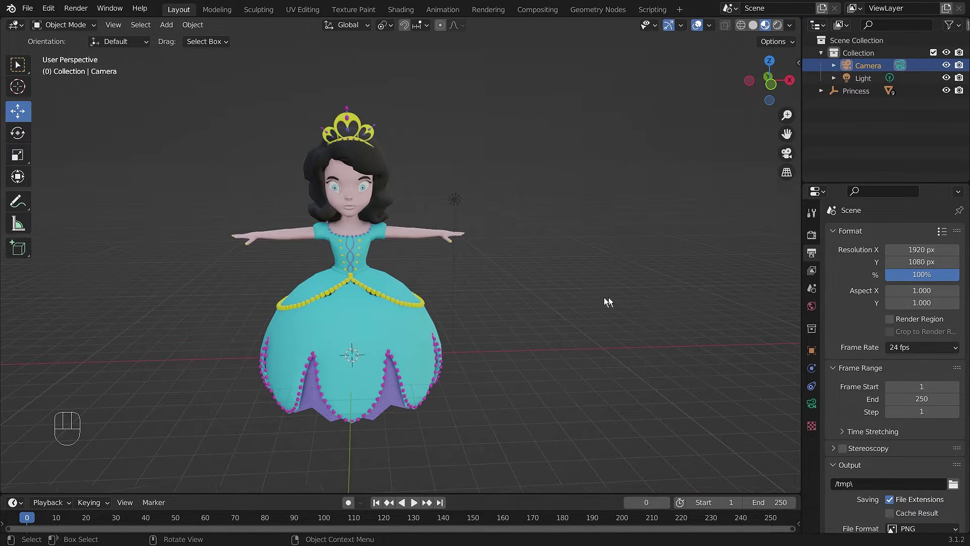
Delete the existing camera beside the Princess model
{"action": "middle_click_drag", "start_coordinate": [604, 297], "coordinate": [670, 303]}
{"action": "left_click", "coordinate": [659, 245]}
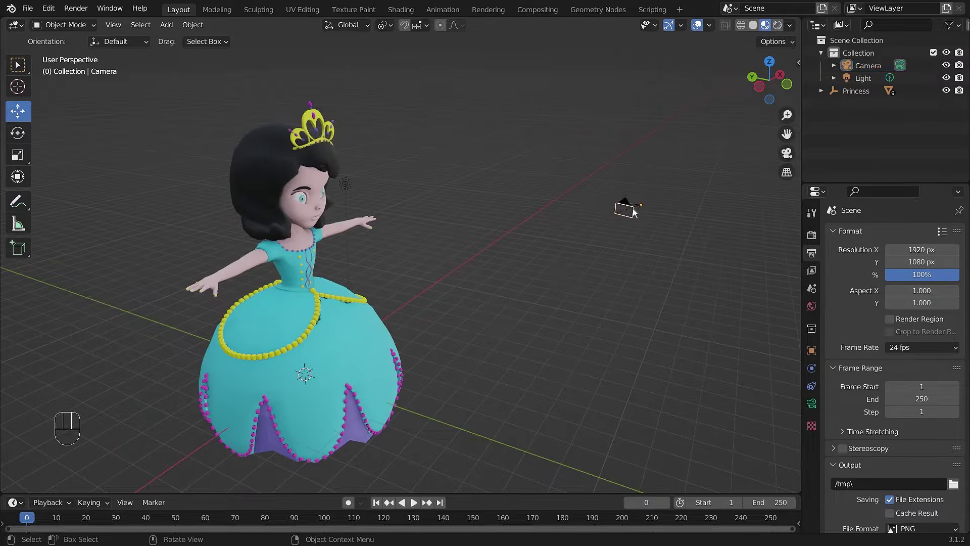
{"action": "left_click", "coordinate": [631, 211]}
{"action": "key", "text": "Delete"}
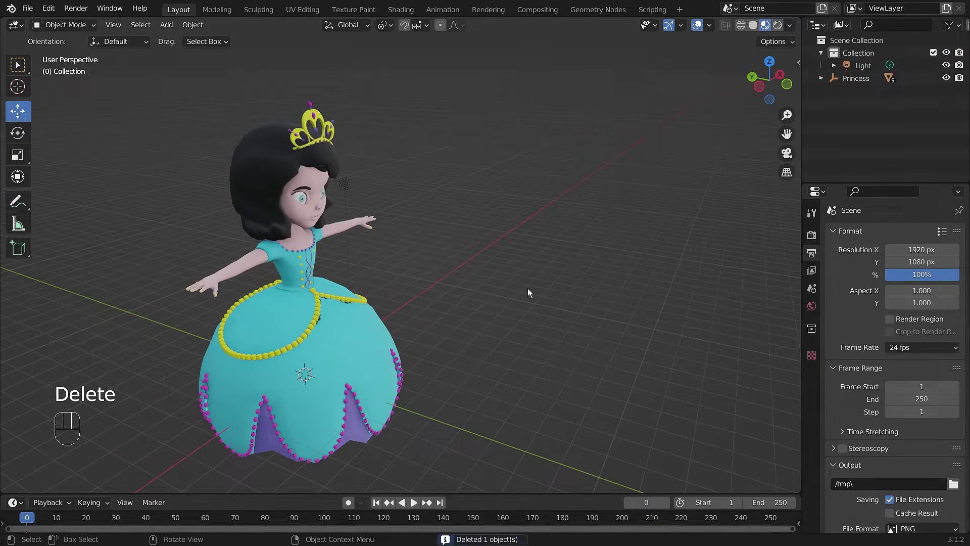
Add a new camera to the scene at the 3D cursor
{"action": "middle_click_drag", "start_coordinate": [633, 235], "coordinate": [537, 281]}
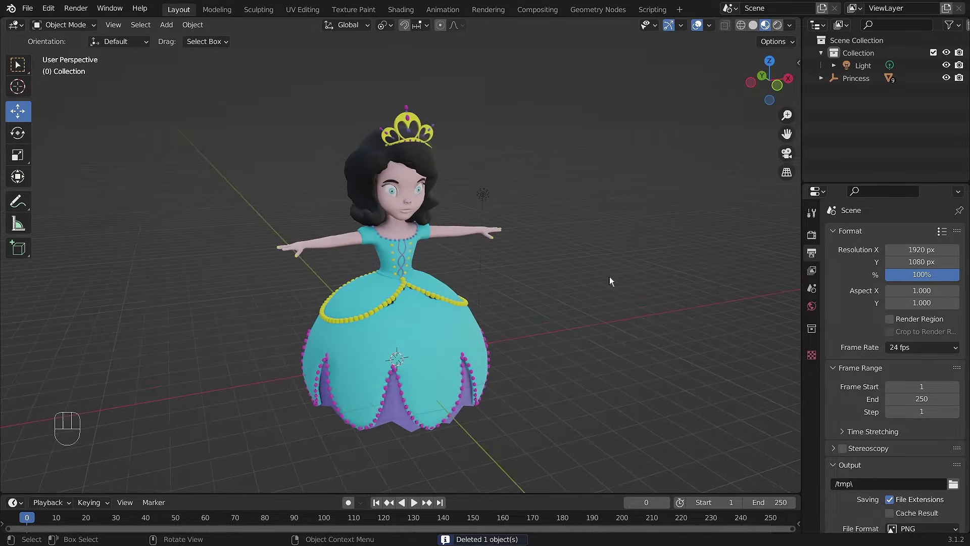
{"action": "middle_click_drag", "start_coordinate": [609, 277], "coordinate": [568, 277]}
{"action": "middle_click_drag", "start_coordinate": [674, 307], "coordinate": [725, 362], "text": "shift"}
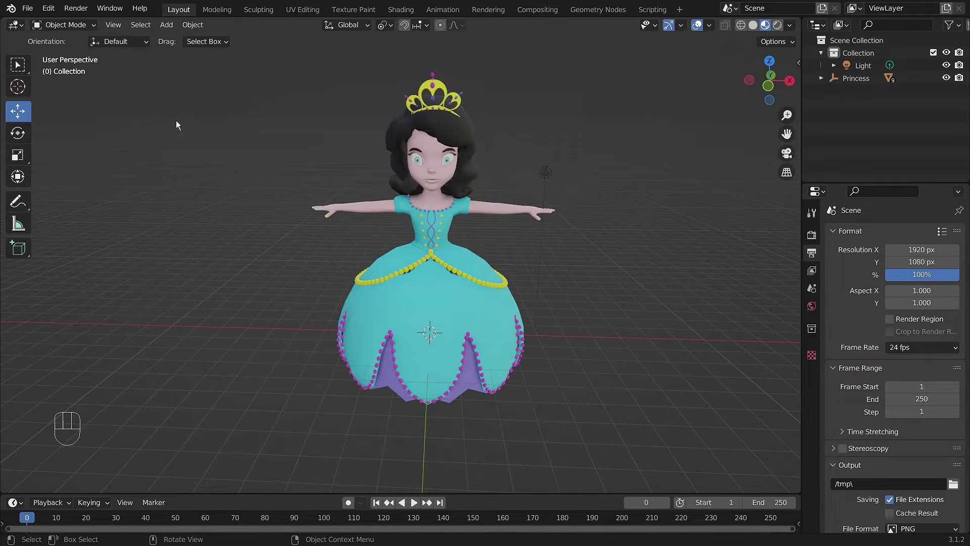
{"action": "key", "text": "shift+a"}
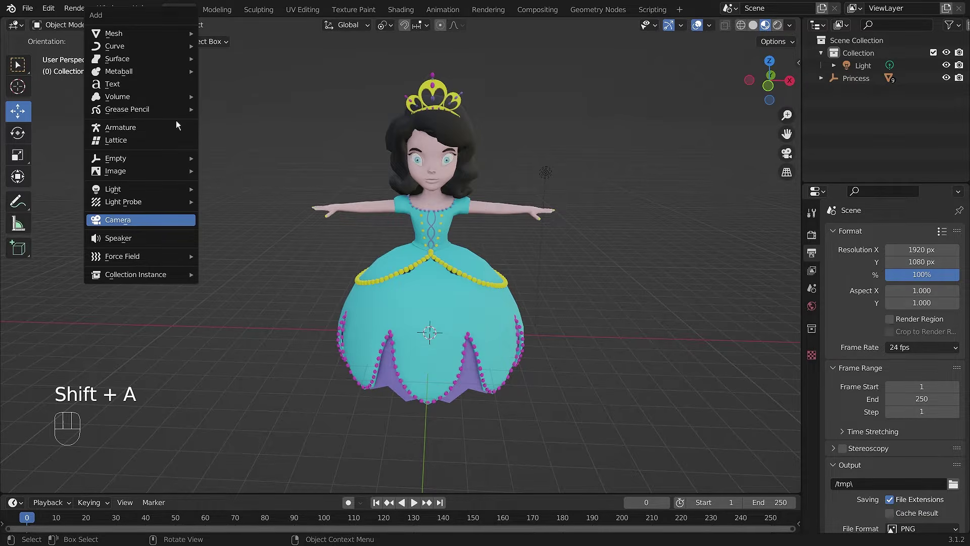
{"action": "left_click", "coordinate": [137, 223]}
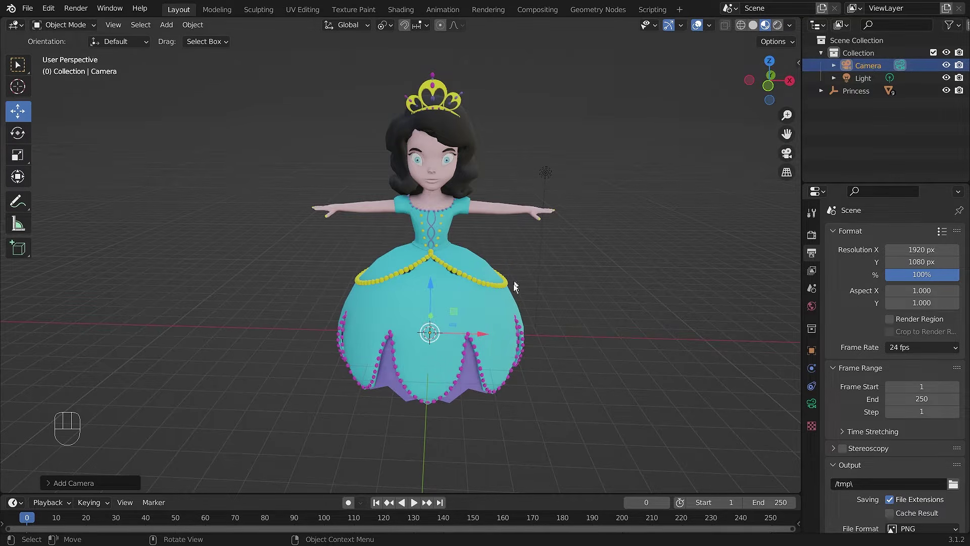
Frame the Princess from an elevated three-quarter angle and align the new camera to this view
{"action": "scroll", "coordinate": [513, 299], "scroll_direction": "down", "scroll_amount": 1}
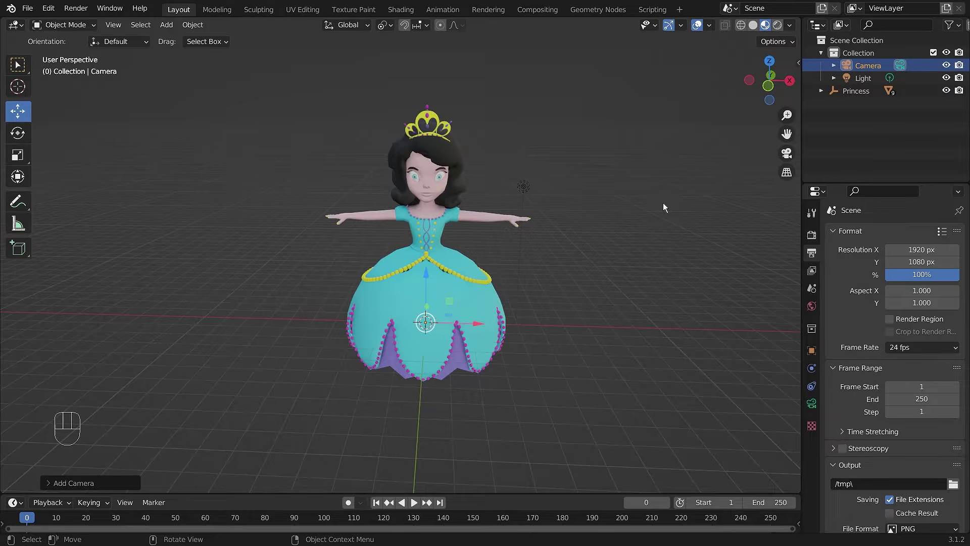
{"action": "middle_click_drag", "start_coordinate": [664, 202], "coordinate": [601, 216]}
{"action": "middle_click_drag", "start_coordinate": [598, 150], "coordinate": [589, 241], "text": "shift"}
{"action": "scroll", "coordinate": [589, 244], "scroll_direction": "up", "scroll_amount": 1}
{"action": "scroll", "coordinate": [588, 244], "scroll_direction": "down", "scroll_amount": 2}
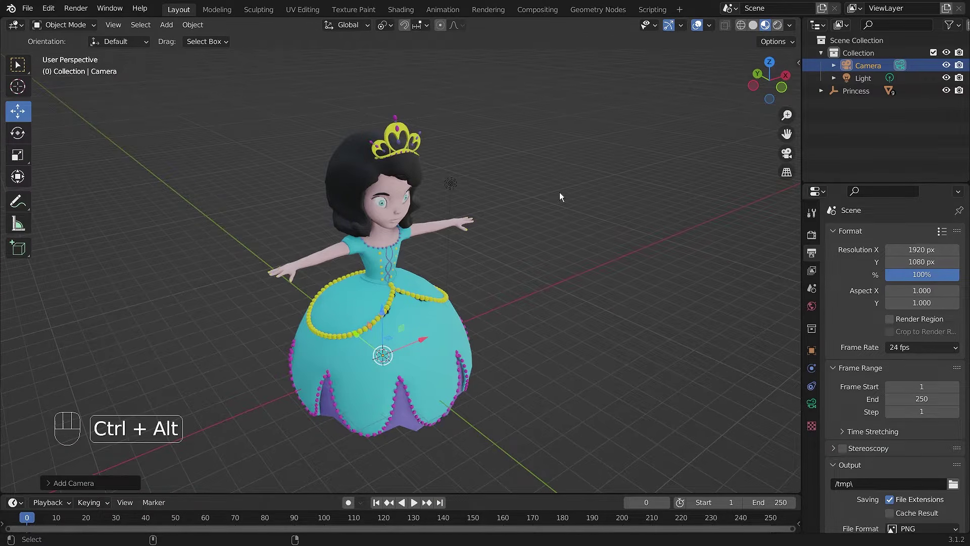
{"action": "key", "text": "ctrl+alt+KP_0"}
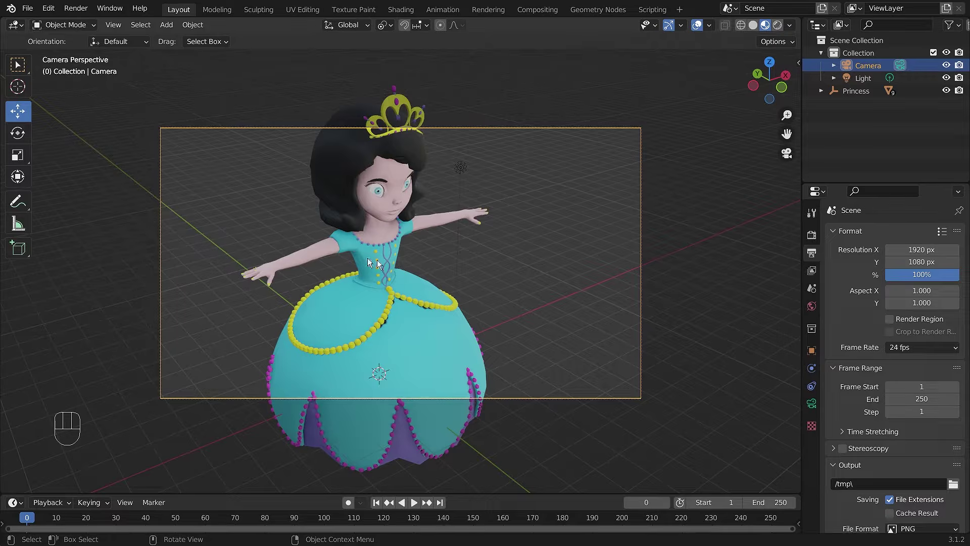
Start Walk Navigation from the camera view and move the camera backward until the whole Princess fits inside the frame
{"action": "left_click", "coordinate": [113, 25]}
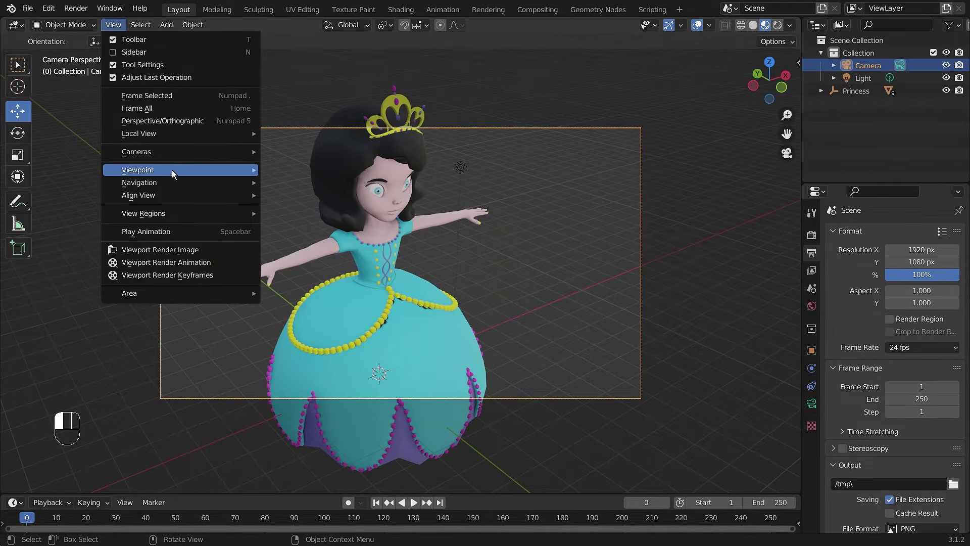
{"action": "mouse_move", "coordinate": [172, 185]}
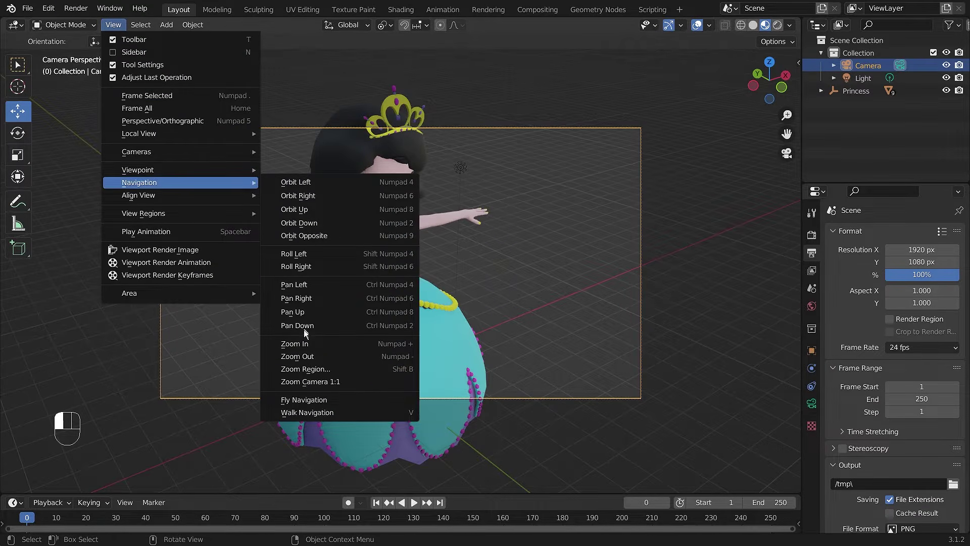
{"action": "left_click", "coordinate": [411, 412]}
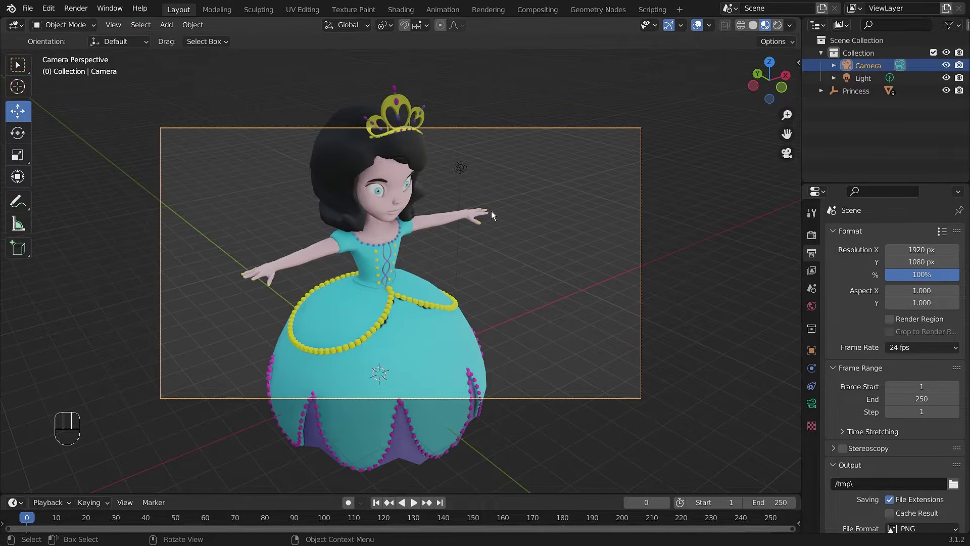
{"action": "key", "text": "v"}
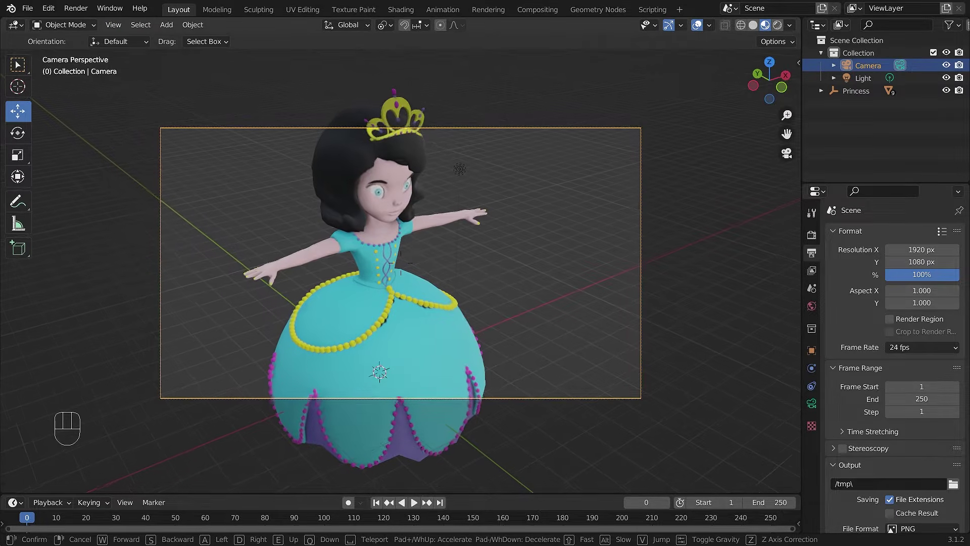
{"action": "key", "text": "s"}
{"action": "key", "text": "s"}
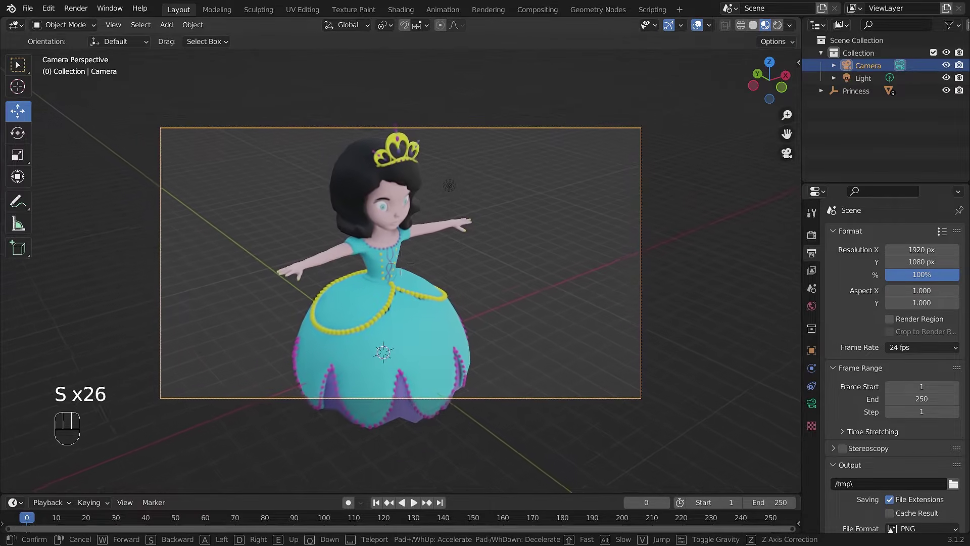
{"action": "key", "text": "s"}
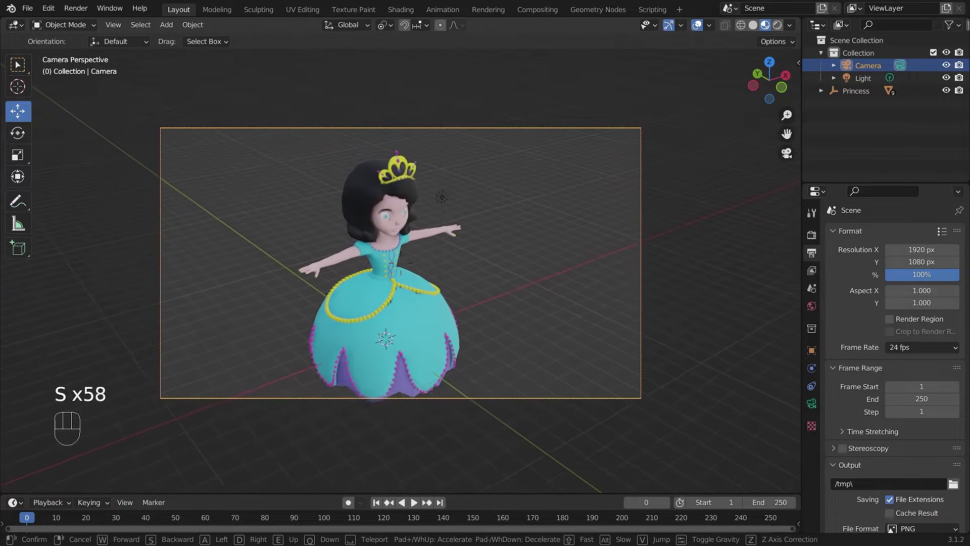
{"action": "key", "text": "s"}
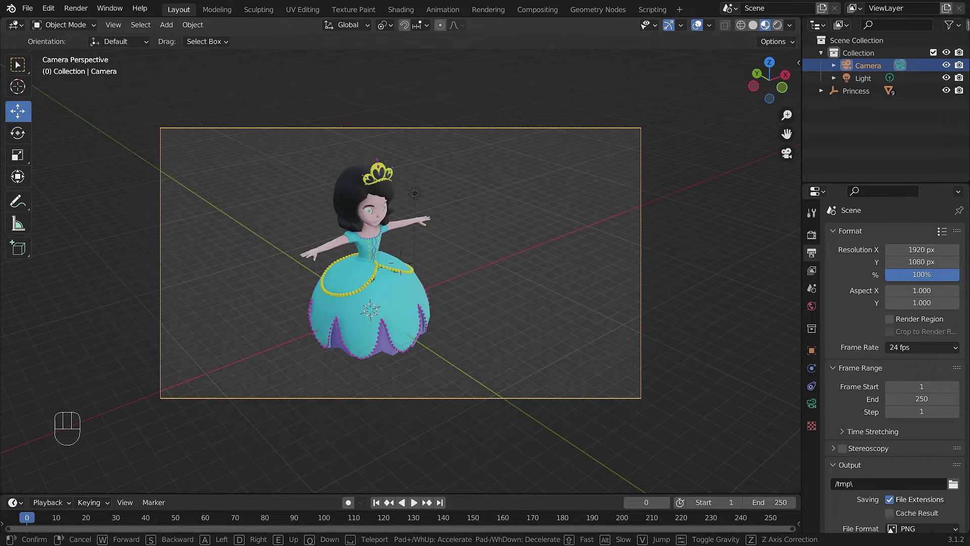
Walk the camera slightly forward so the Princess fills more of the frame
{"action": "key", "text": "w"}
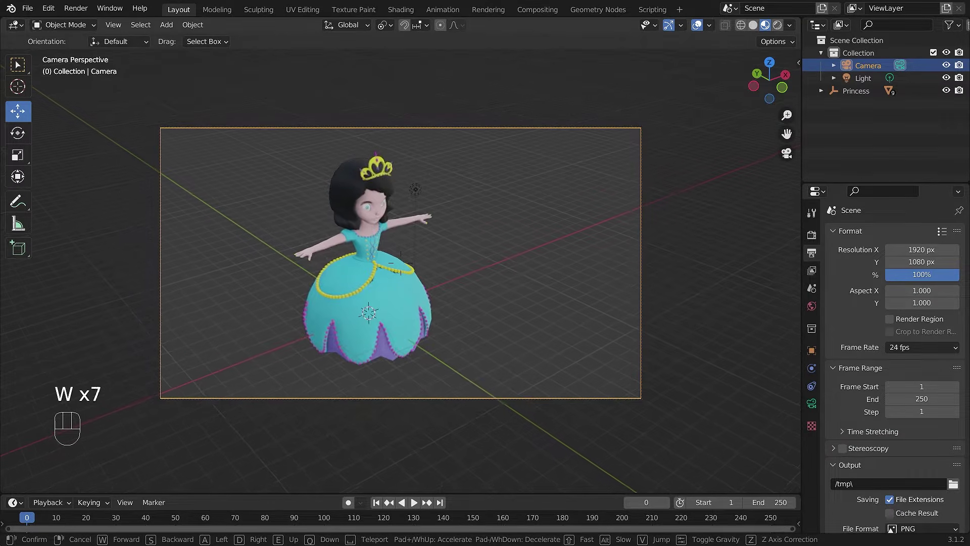
{"action": "key", "text": "w"}
{"action": "key", "text": "w"}
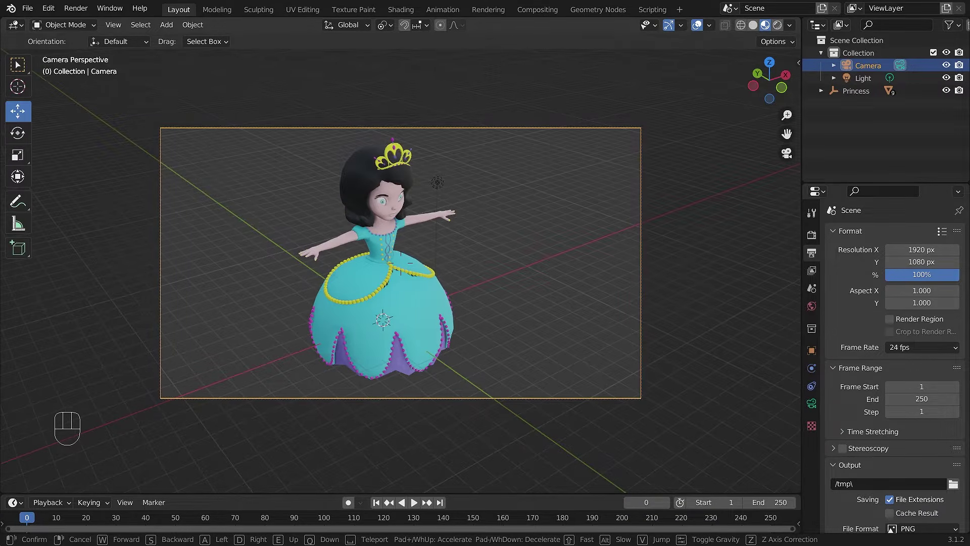
Shift the camera sideways in both directions to bring the Princess nearer the frame's centre
{"action": "key", "text": "a"}
{"action": "key", "text": "d"}
{"action": "key", "text": "d"}
{"action": "key", "text": "a"}
{"action": "key", "text": "d"}
{"action": "key", "text": "a"}
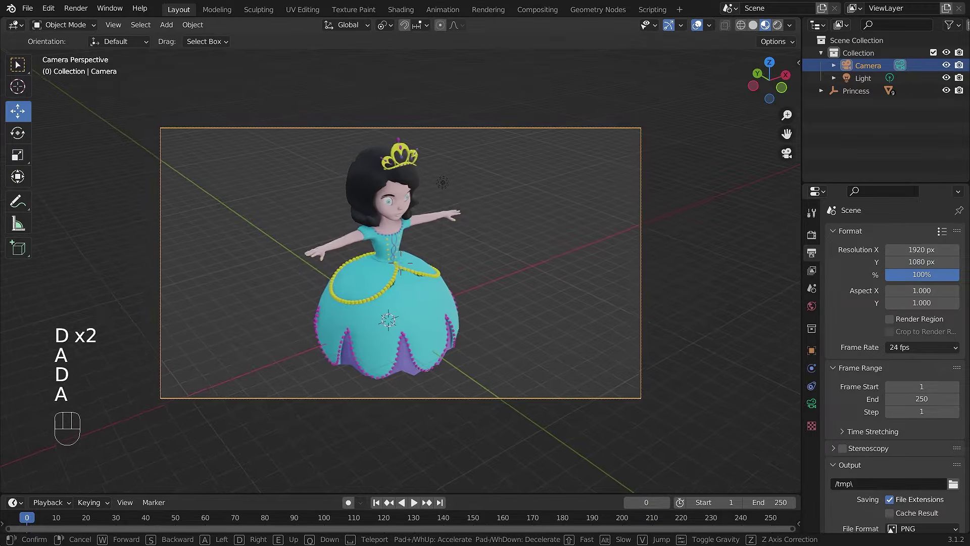
{"action": "key", "text": "d"}
{"action": "key", "text": "a"}
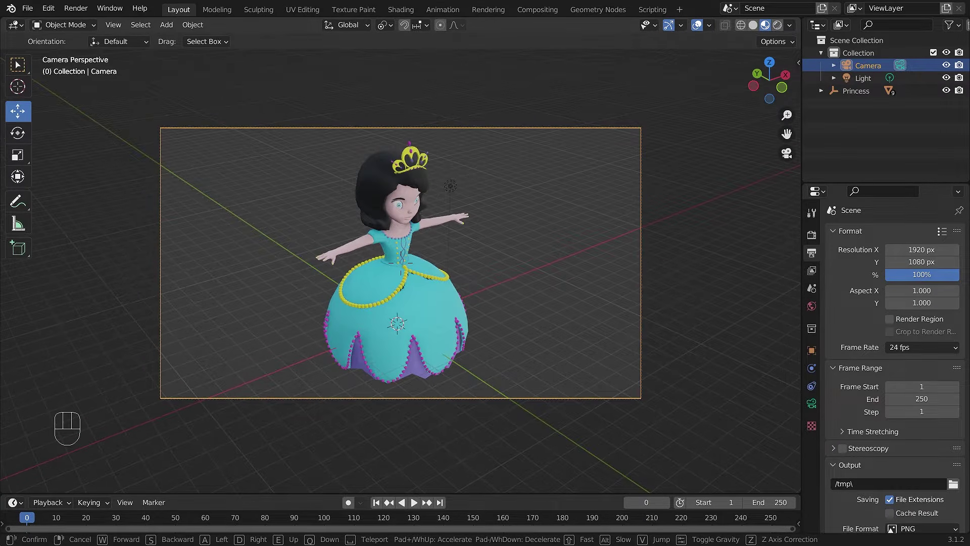
Lower the camera in Walk Navigation, then raise it back to about its former height
{"action": "key", "text": "q"}
{"action": "key", "text": "q"}
{"action": "key", "text": "q"}
{"action": "key", "text": "q"}
{"action": "key", "text": "q"}
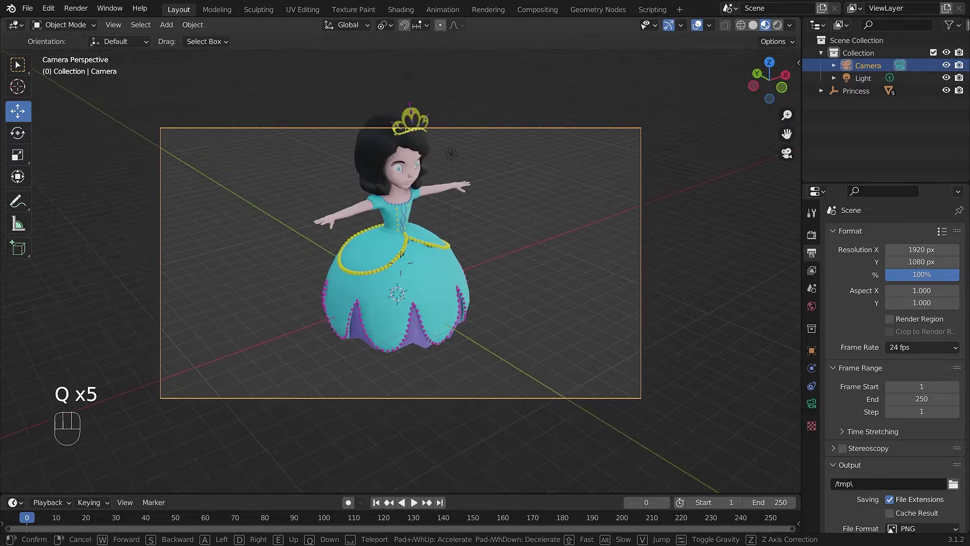
{"action": "key", "text": "e"}
{"action": "key", "text": "e"}
{"action": "key", "text": "e"}
{"action": "key", "text": "e"}
{"action": "key", "text": "e"}
{"action": "key", "text": "e"}
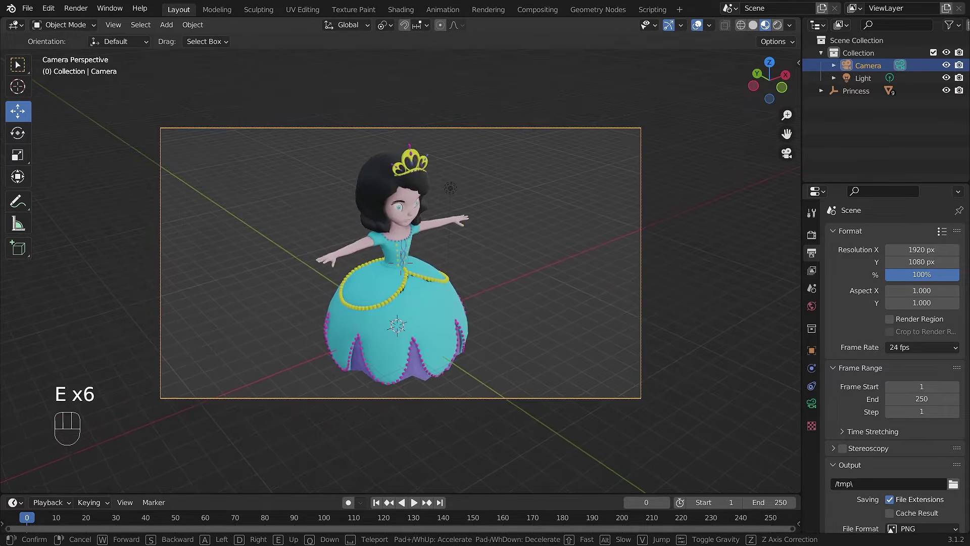
Lower the camera gradually toward the Princess's height while keeping her whole figure inside the frame
{"action": "key", "text": "q"}
{"action": "key", "text": "q"}
{"action": "key", "text": "q"}
{"action": "key", "text": "q"}
{"action": "key", "text": "q"}
{"action": "key", "text": "q"}
{"action": "key", "text": "q"}
{"action": "key", "text": "q"}
{"action": "key", "text": "q"}
{"action": "key", "text": "q"}
{"action": "key", "text": "q"}
{"action": "key", "text": "q"}
{"action": "key", "text": "q"}
{"action": "key", "text": "q"}
{"action": "key", "text": "q"}
{"action": "key", "text": "q"}
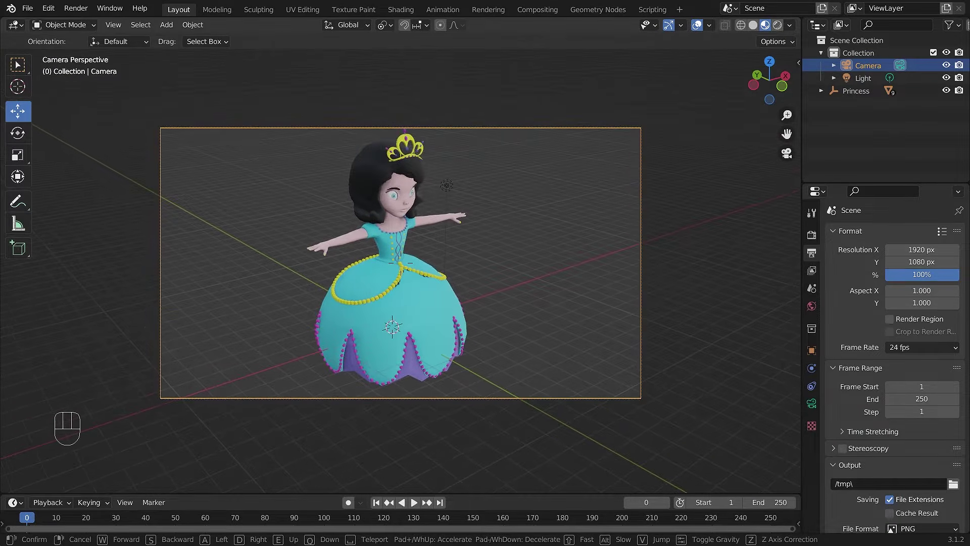
{"action": "key", "text": "q"}
{"action": "key", "text": "q"}
{"action": "key", "text": "q"}
{"action": "key", "text": "q"}
{"action": "key", "text": "q"}
{"action": "key", "text": "q"}
{"action": "key", "text": "q"}
{"action": "key", "text": "q"}
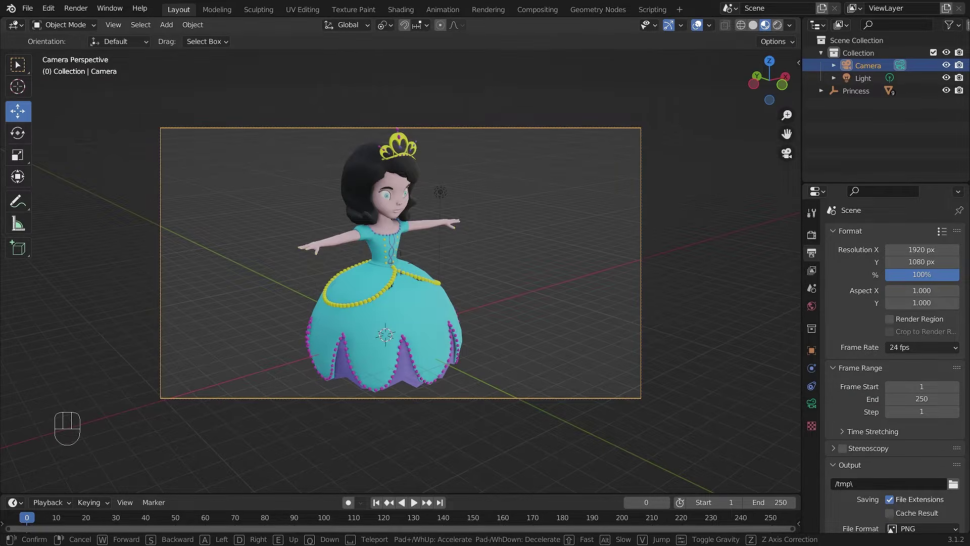
Position the camera level and straight in front of the Princess, and confirm the walk placement
{"action": "key", "text": "q"}
{"action": "key", "text": "q"}
{"action": "key", "text": "q"}
{"action": "key", "text": "q"}
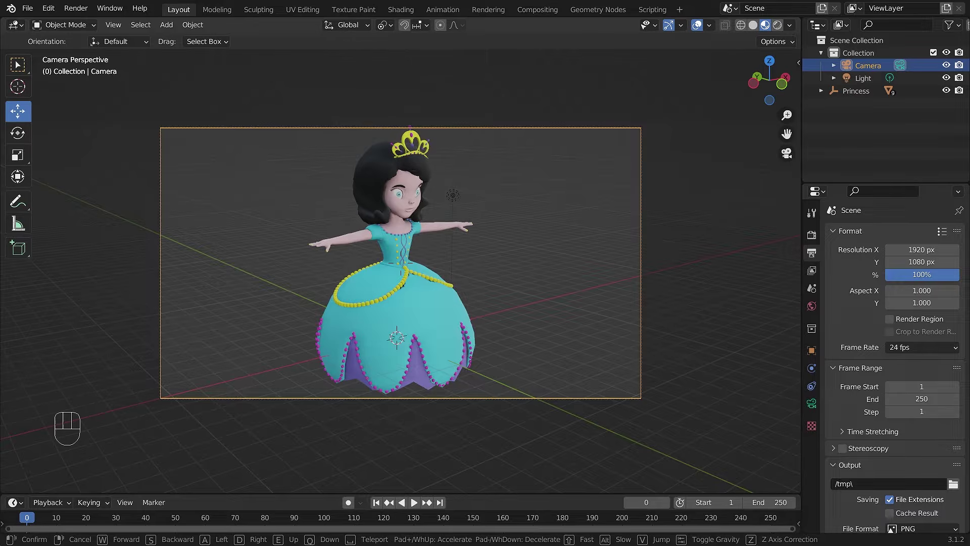
{"action": "left_click", "coordinate": [494, 258]}
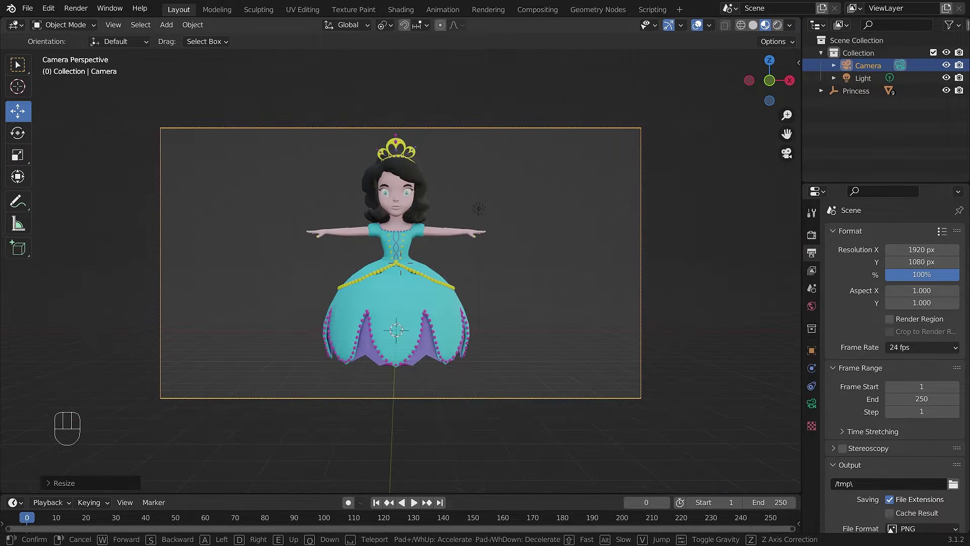
{"action": "left_click", "coordinate": [401, 263]}
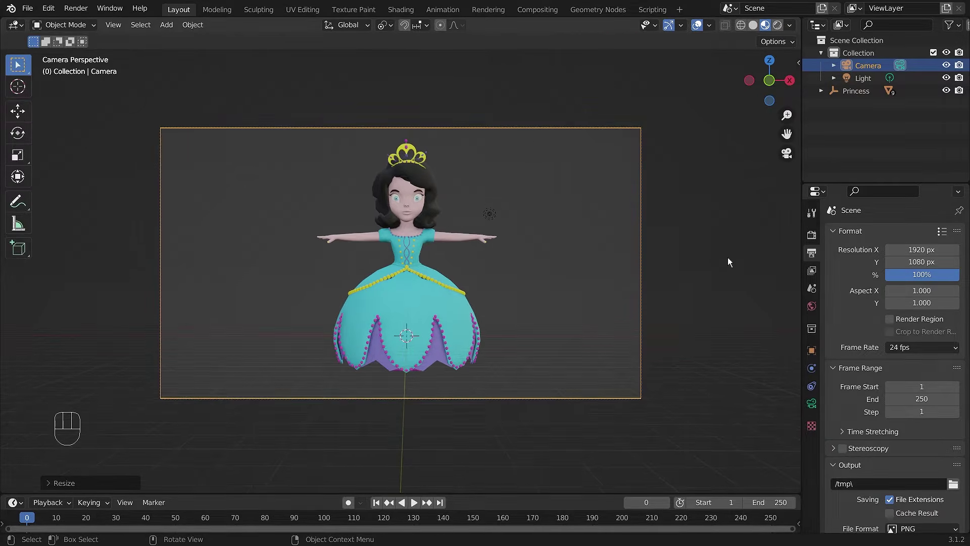
Leave the camera view and inspect where the camera stands relative to the Princess
{"action": "middle_click_drag", "start_coordinate": [728, 258], "coordinate": [498, 285]}
{"action": "scroll", "coordinate": [332, 272], "scroll_direction": "down", "scroll_amount": 3}
{"action": "scroll", "coordinate": [608, 271], "scroll_direction": "up", "scroll_amount": 3}
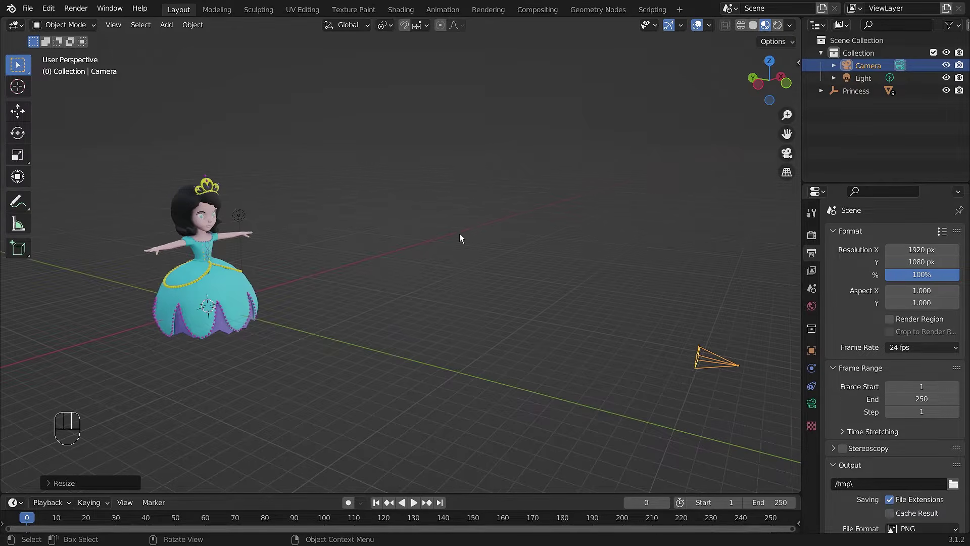
{"action": "middle_click_drag", "start_coordinate": [459, 234], "coordinate": [549, 247]}
{"action": "scroll", "coordinate": [408, 239], "scroll_direction": "up", "scroll_amount": 3}
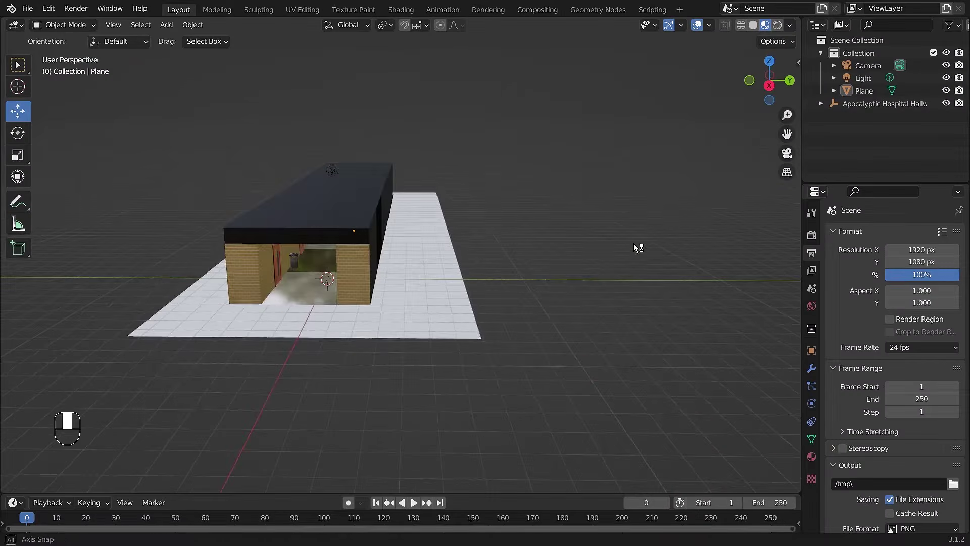
Examine the Apocalyptic Hospital Hallway model from outside, viewing its roof, side wall and open entrance
{"action": "mouse_move", "coordinate": [601, 260]}
{"action": "middle_mouse_down"}
{"action": "mouse_move", "coordinate": [559, 248]}
{"action": "mouse_move", "coordinate": [644, 260]}
{"action": "mouse_move", "coordinate": [628, 280]}
{"action": "mouse_move", "coordinate": [596, 272]}
{"action": "middle_mouse_up"}
{"action": "scroll", "coordinate": [624, 290], "scroll_direction": "up", "scroll_amount": 3}
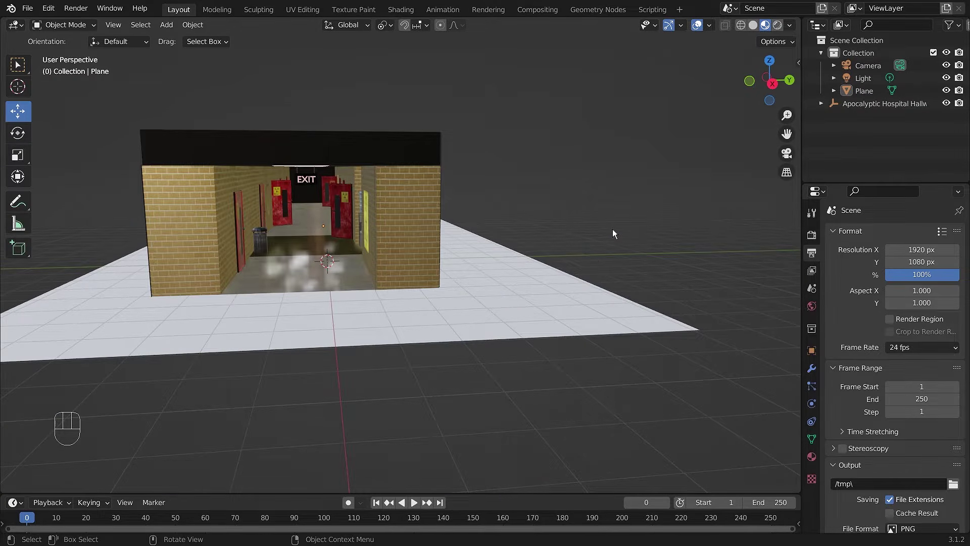
{"action": "scroll", "coordinate": [606, 201], "scroll_direction": "down", "scroll_amount": 2}
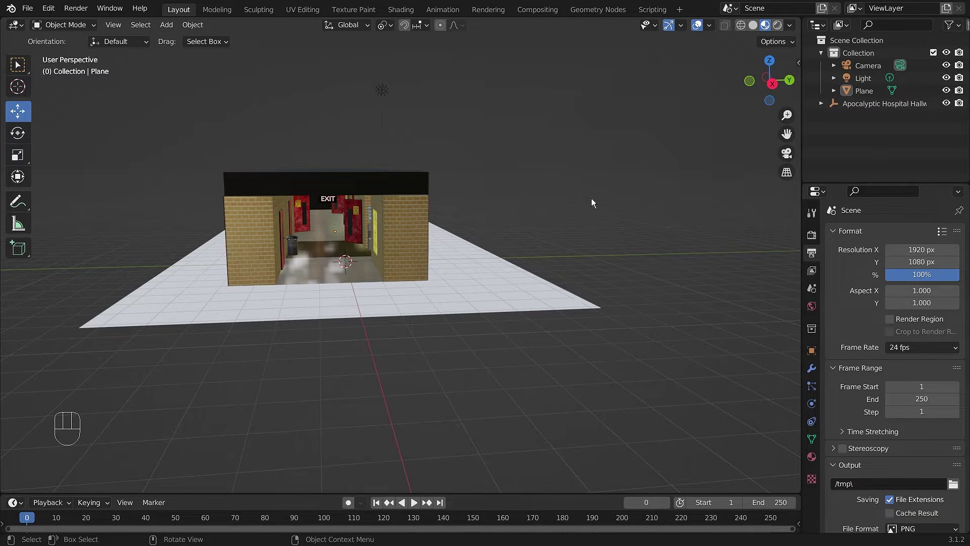
{"action": "middle_click_drag", "start_coordinate": [619, 164], "coordinate": [229, 324]}
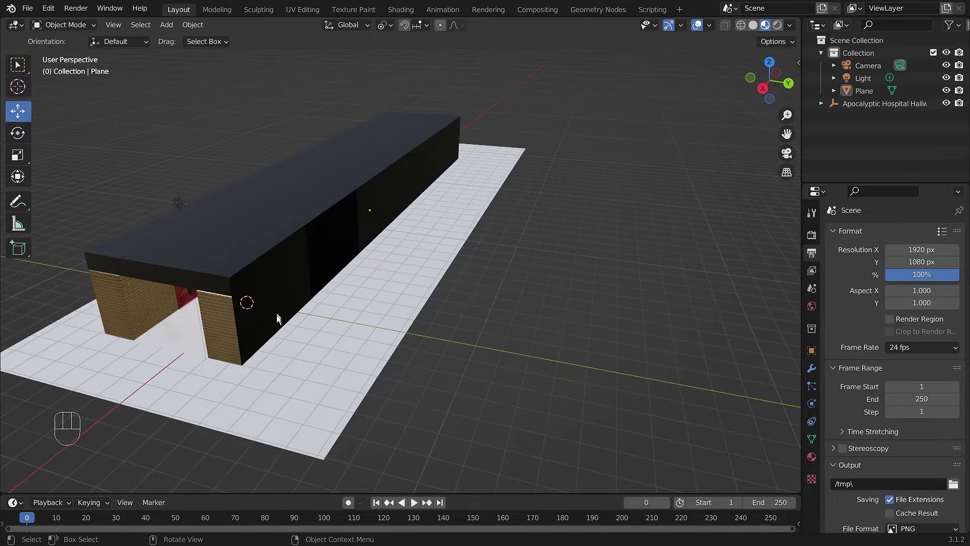
{"action": "middle_click_drag", "start_coordinate": [490, 330], "coordinate": [512, 329]}
{"action": "scroll", "coordinate": [507, 343], "scroll_direction": "up", "scroll_amount": 3}
{"action": "scroll", "coordinate": [511, 329], "scroll_direction": "down", "scroll_amount": 6}
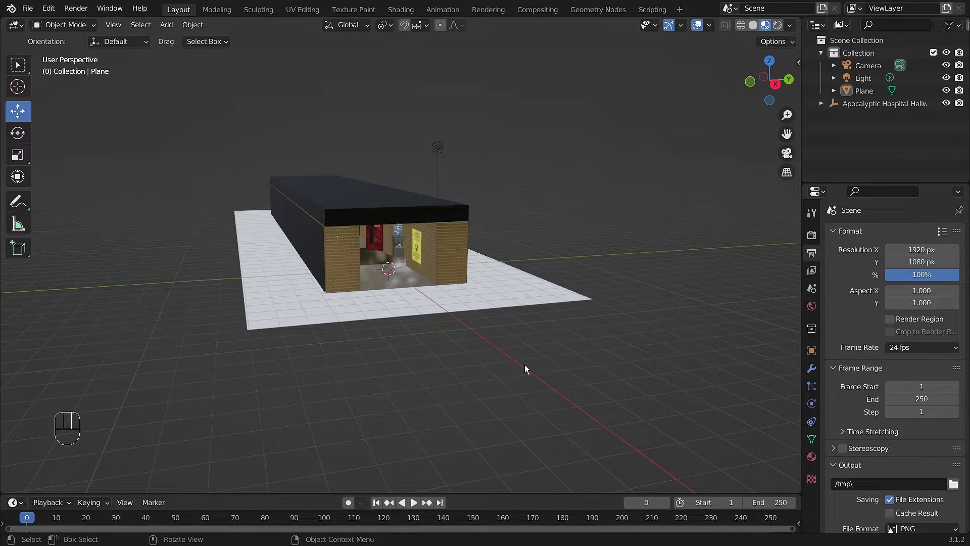
{"action": "middle_click_drag", "start_coordinate": [576, 254], "coordinate": [545, 263]}
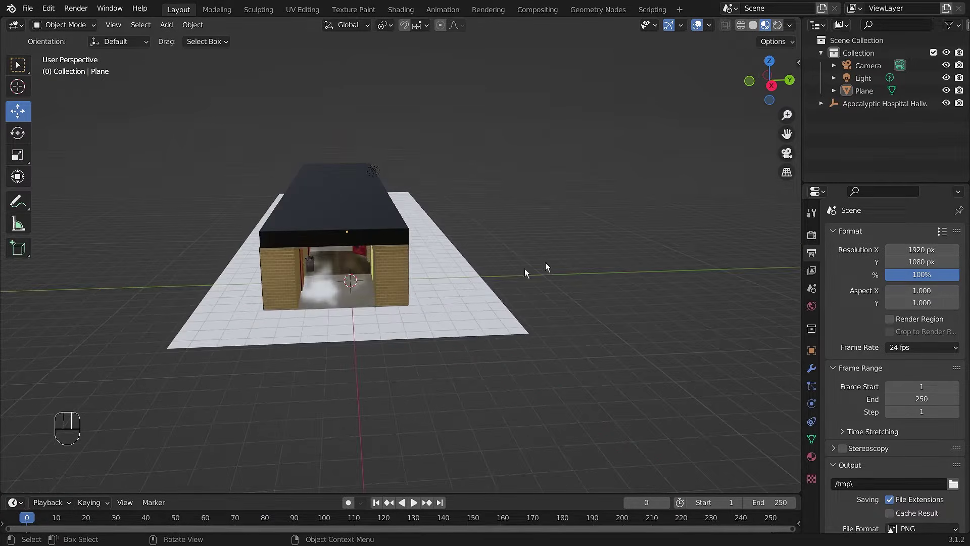
{"action": "scroll", "coordinate": [498, 281], "scroll_direction": "up", "scroll_amount": 4}
{"action": "middle_click_drag", "start_coordinate": [453, 298], "coordinate": [460, 292]}
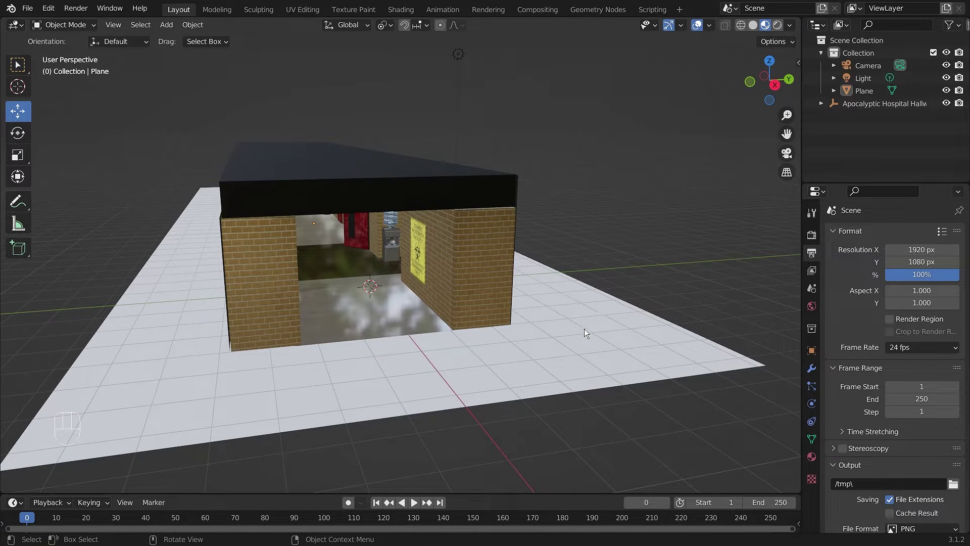
{"action": "middle_click_drag", "start_coordinate": [638, 344], "coordinate": [626, 336]}
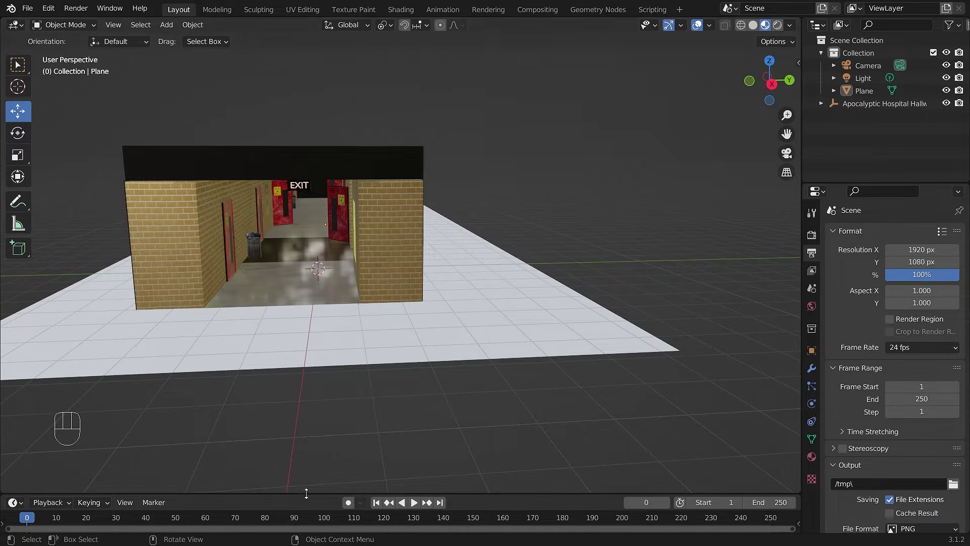
Enlarge the timeline area beneath the 3D viewport
{"action": "left_click_drag", "start_coordinate": [306, 493], "coordinate": [305, 406]}
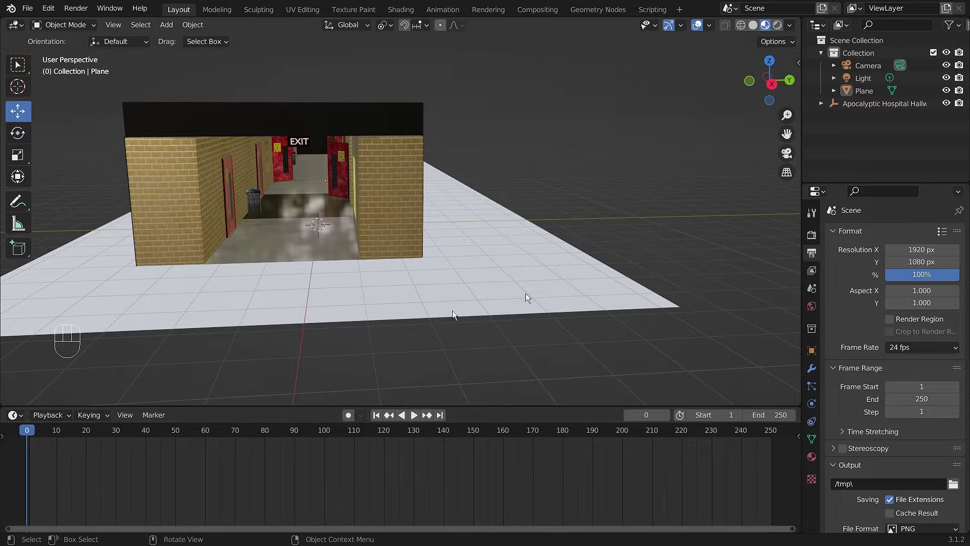
{"action": "scroll", "coordinate": [653, 278], "scroll_direction": "down", "scroll_amount": 4}
{"action": "middle_click_drag", "start_coordinate": [501, 286], "coordinate": [527, 283]}
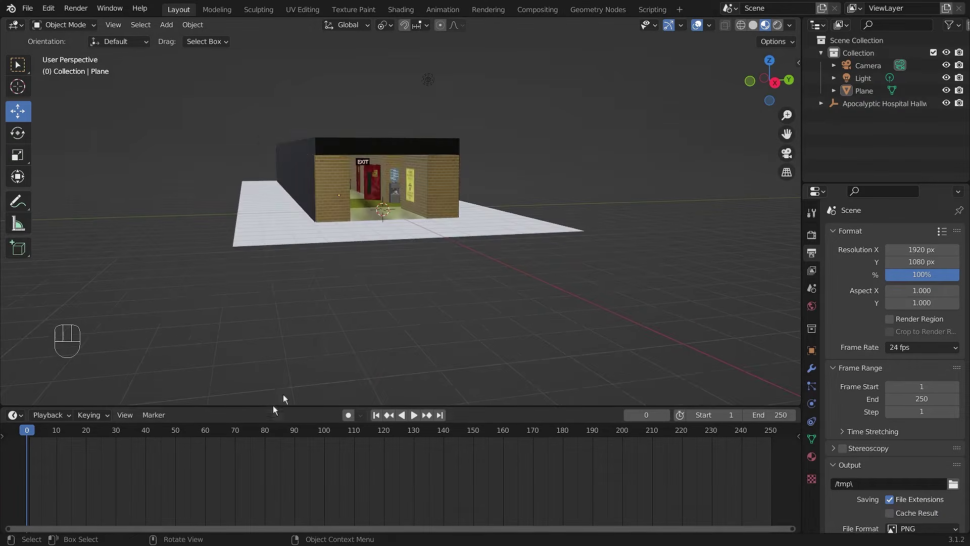
Delete the existing camera standing away from the hospital hallway
{"action": "scroll", "coordinate": [479, 309], "scroll_direction": "up", "scroll_amount": 2}
{"action": "scroll", "coordinate": [439, 305], "scroll_direction": "down", "scroll_amount": 6}
{"action": "middle_click_drag", "start_coordinate": [451, 261], "coordinate": [430, 262]}
{"action": "left_click", "coordinate": [56, 182]}
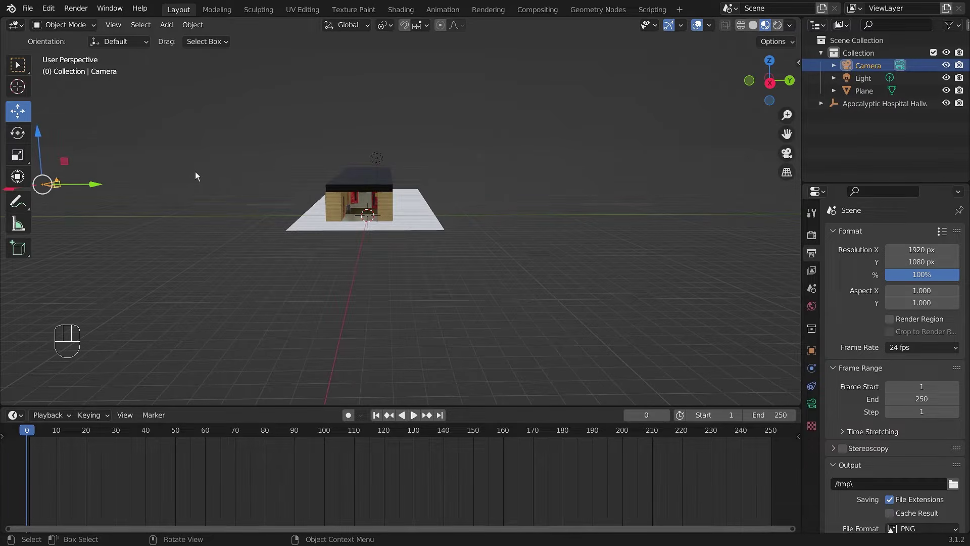
{"action": "key", "text": "Delete"}
Add a new camera at the 3D cursor in the hallway entrance
{"action": "scroll", "coordinate": [414, 226], "scroll_direction": "up", "scroll_amount": 5}
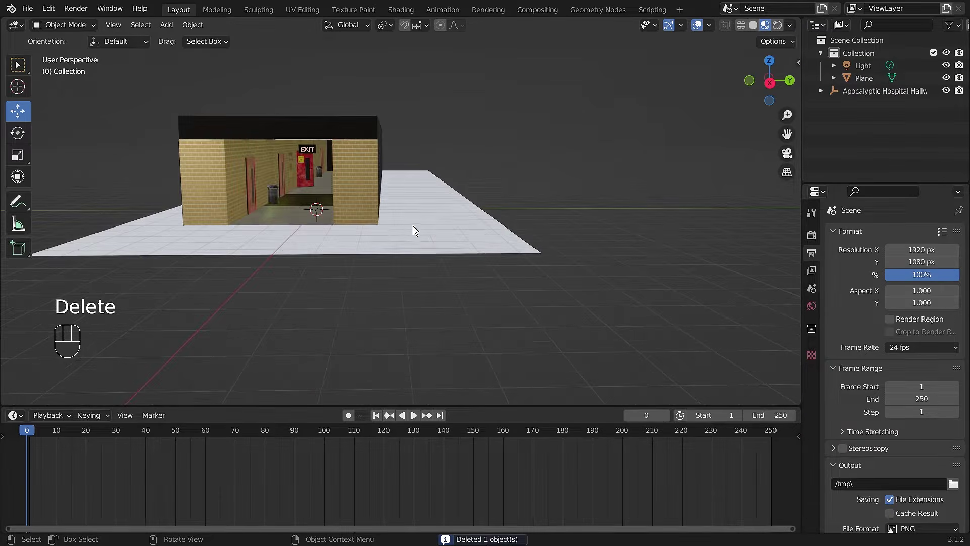
{"action": "middle_click_drag", "start_coordinate": [420, 219], "coordinate": [429, 235]}
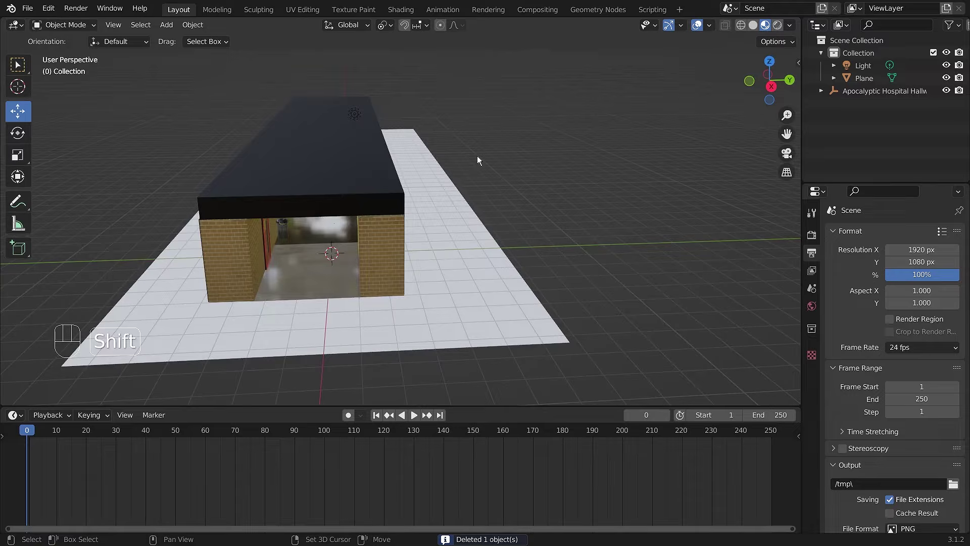
{"action": "key", "text": "shift+a"}
{"action": "mouse_move", "coordinate": [476, 156]}
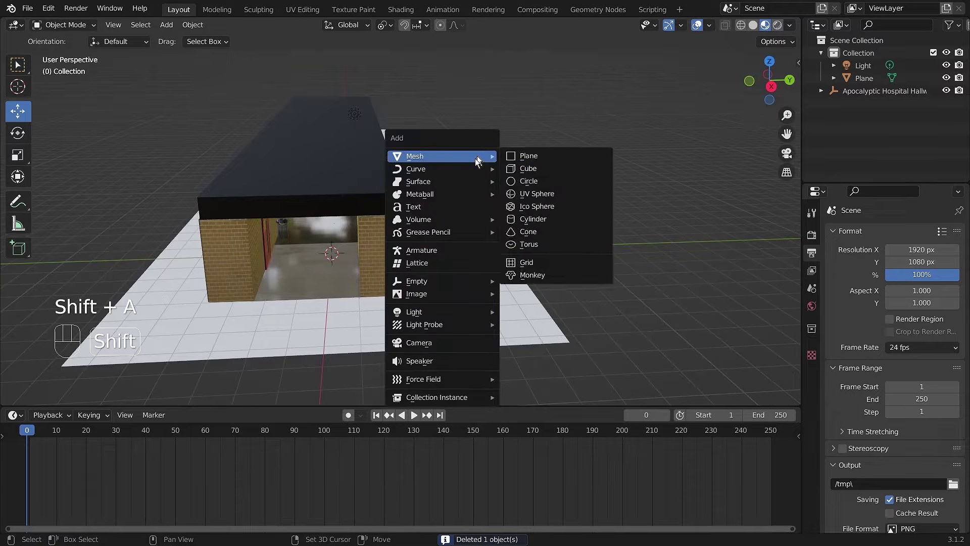
{"action": "left_click", "coordinate": [447, 341]}
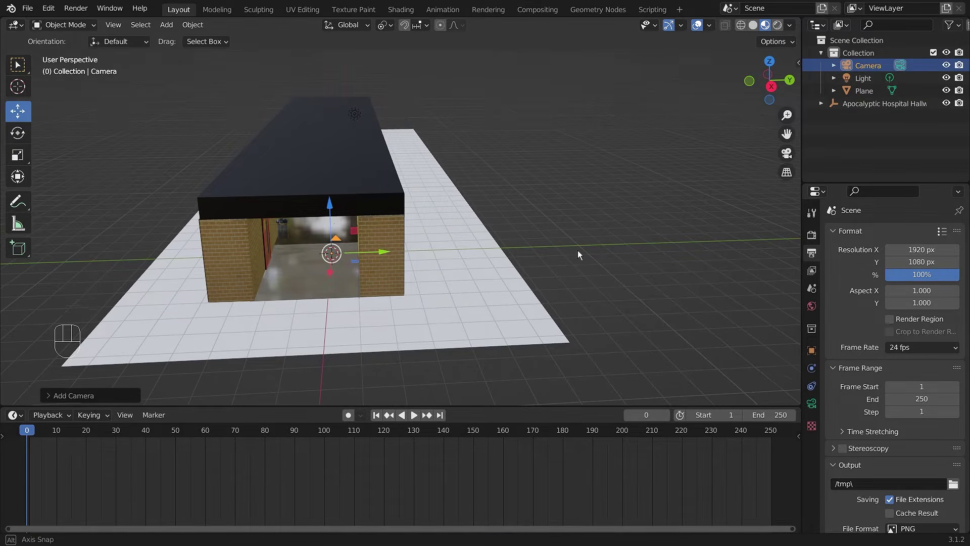
Align the new camera to a straight-on view of the open hospital hallway entrance
{"action": "middle_click_drag", "start_coordinate": [577, 251], "coordinate": [601, 239]}
{"action": "scroll", "coordinate": [601, 242], "scroll_direction": "up", "scroll_amount": 4}
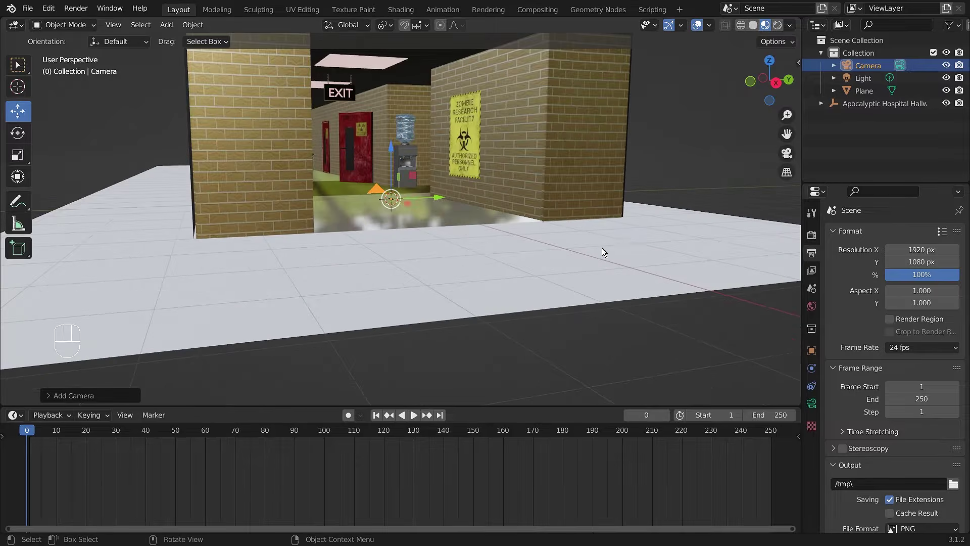
{"action": "scroll", "coordinate": [603, 247], "scroll_direction": "down", "scroll_amount": 4}
{"action": "middle_click_drag", "start_coordinate": [587, 141], "coordinate": [598, 218]}
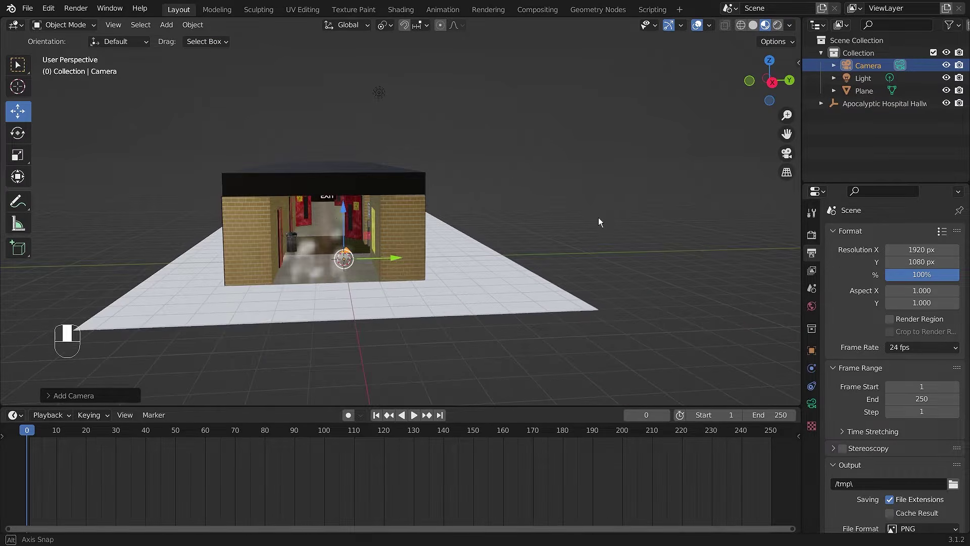
{"action": "scroll", "coordinate": [405, 229], "scroll_direction": "up", "scroll_amount": 5}
{"action": "scroll", "coordinate": [491, 236], "scroll_direction": "down", "scroll_amount": 2}
{"action": "middle_click_drag", "start_coordinate": [491, 236], "coordinate": [546, 202], "text": "shift"}
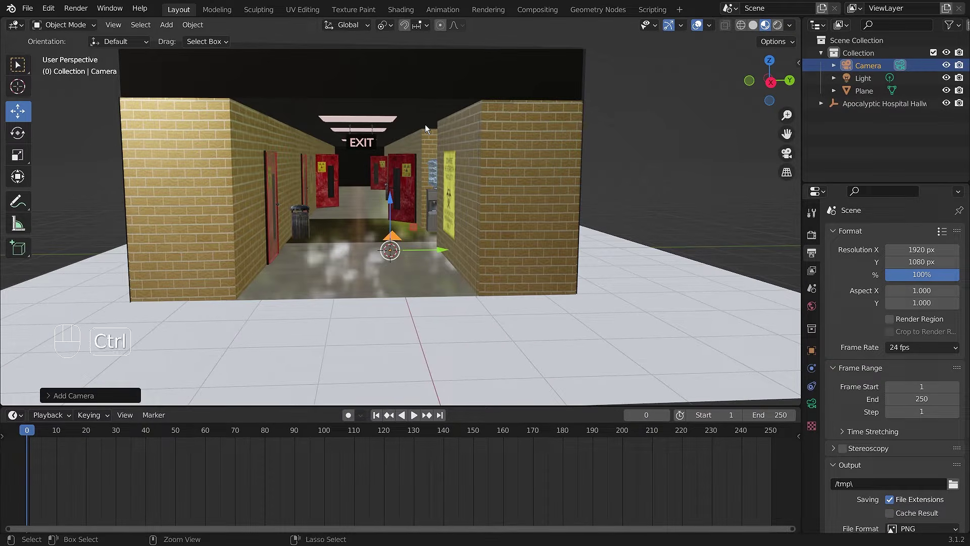
{"action": "key", "text": "ctrl+alt+KP_0"}
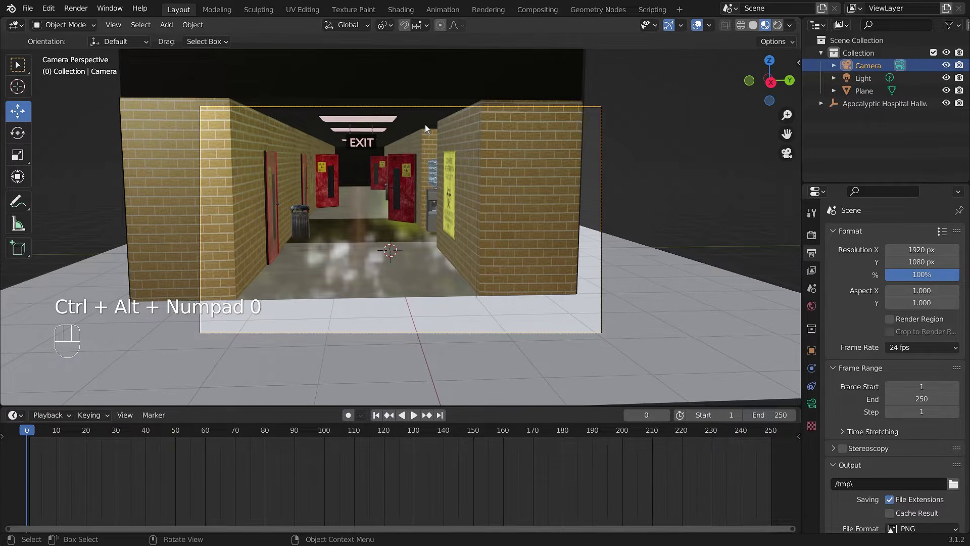
{"action": "scroll", "coordinate": [391, 271], "scroll_direction": "down", "scroll_amount": 2}
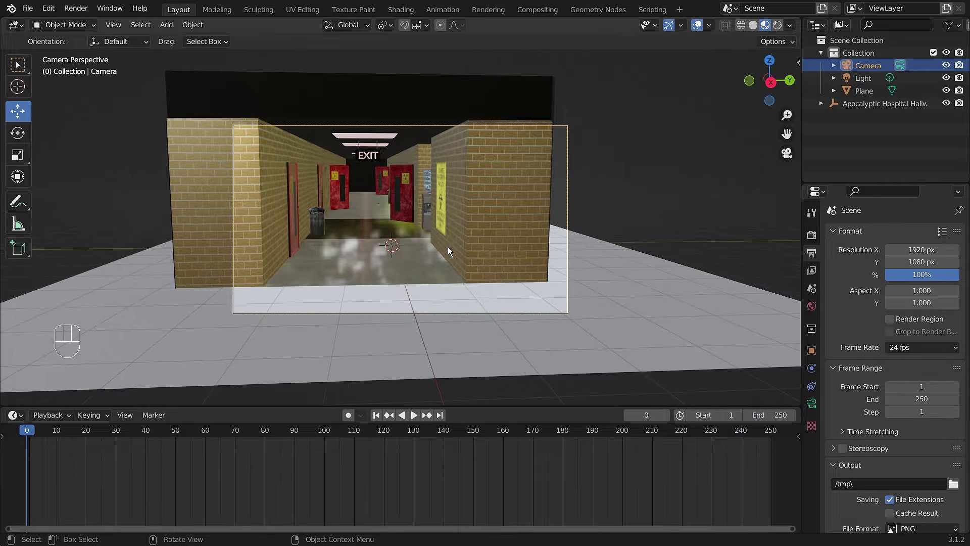
Use Walk Navigation to move the camera backward until the whole hallway entrance fits inside its frame
{"action": "left_click", "coordinate": [113, 25]}
{"action": "mouse_move", "coordinate": [162, 184]}
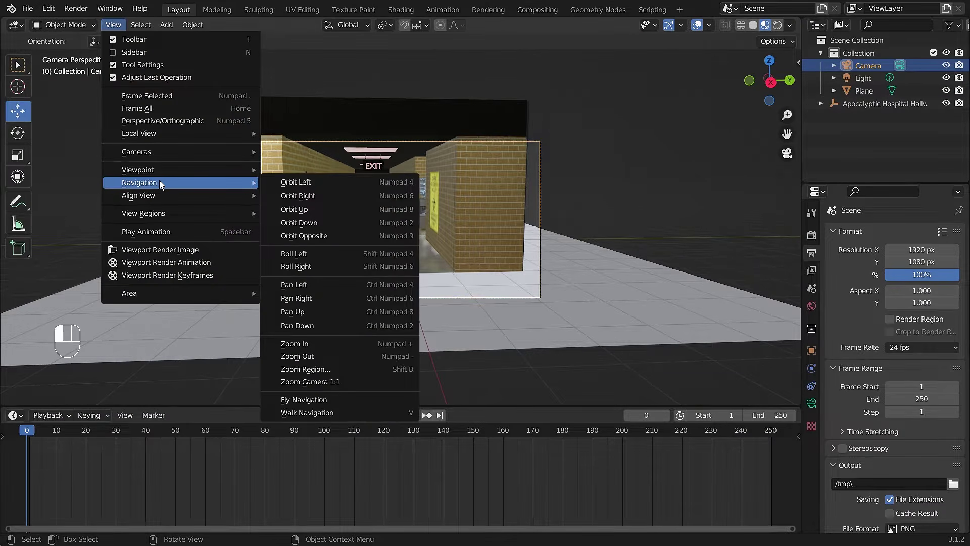
{"action": "left_click", "coordinate": [412, 413]}
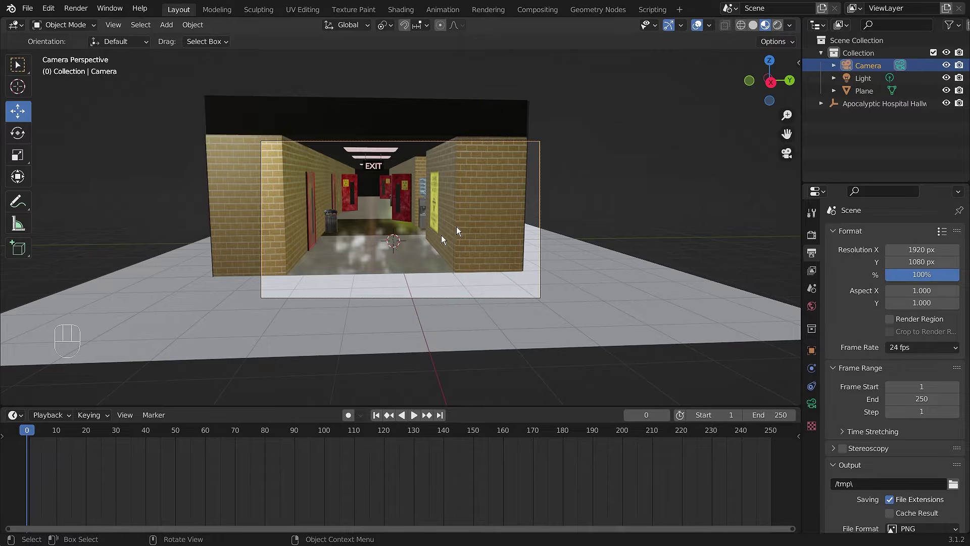
{"action": "key", "text": "v"}
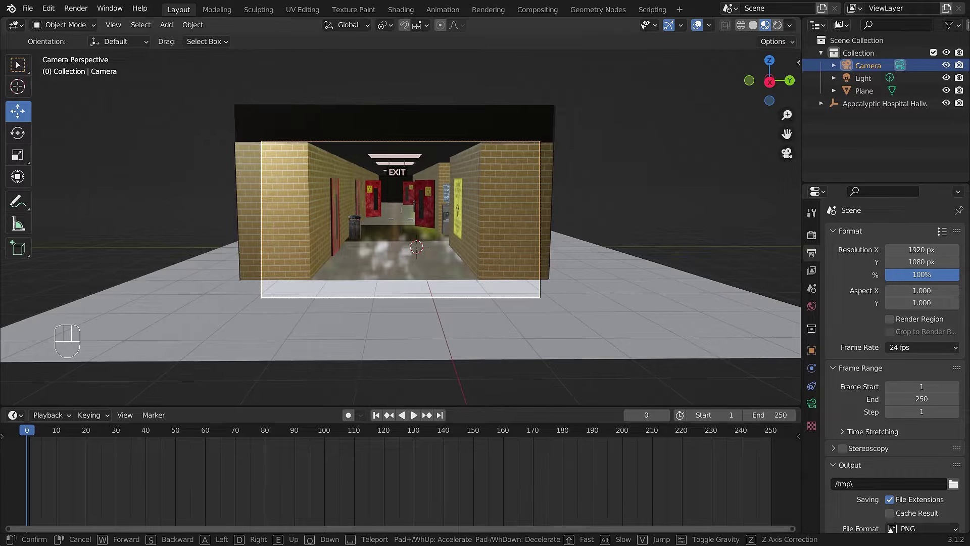
{"action": "key", "text": "s"}
{"action": "key", "text": "s"}
{"action": "key", "text": "s"}
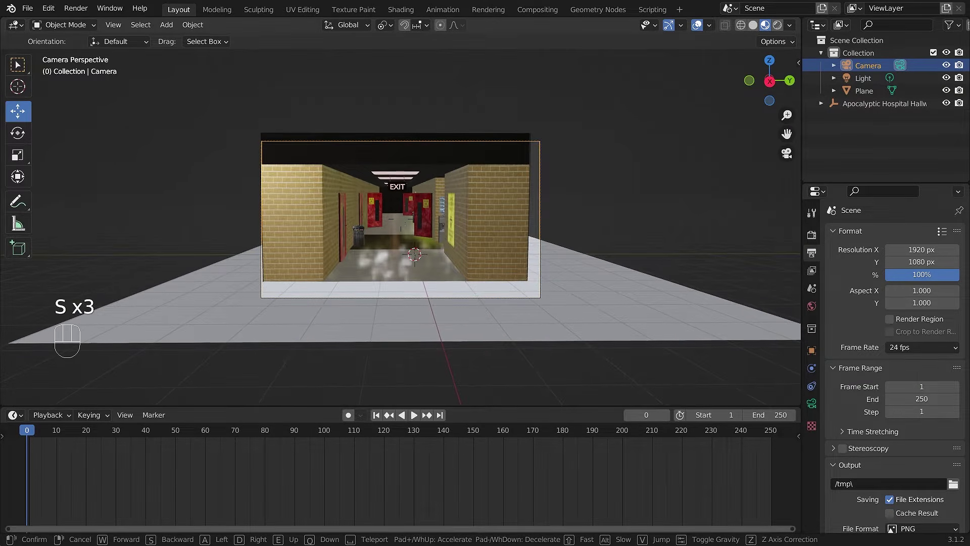
{"action": "left_click", "coordinate": [401, 220]}
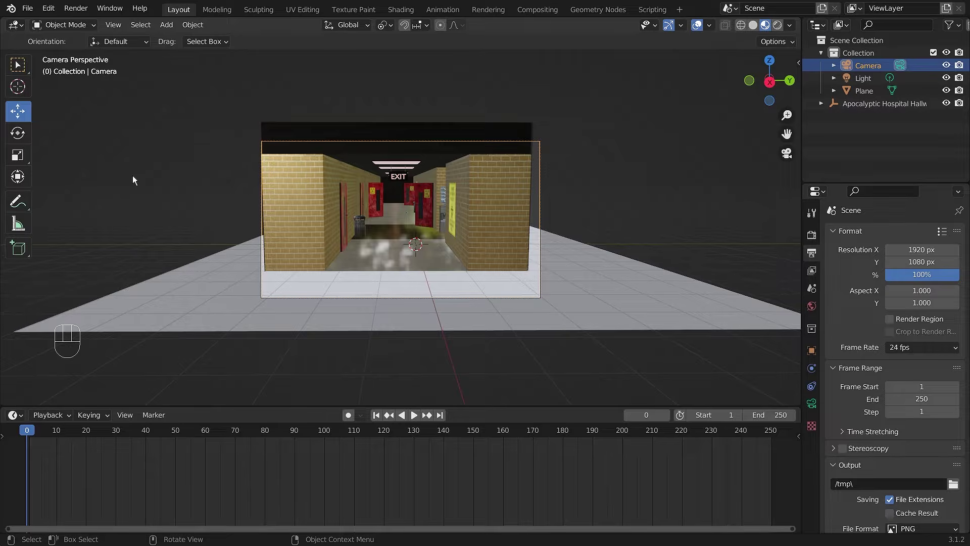
Insert a Location, Rotation, Scale & Custom Properties keyframe for the camera at frame 0
{"action": "key", "text": "i"}
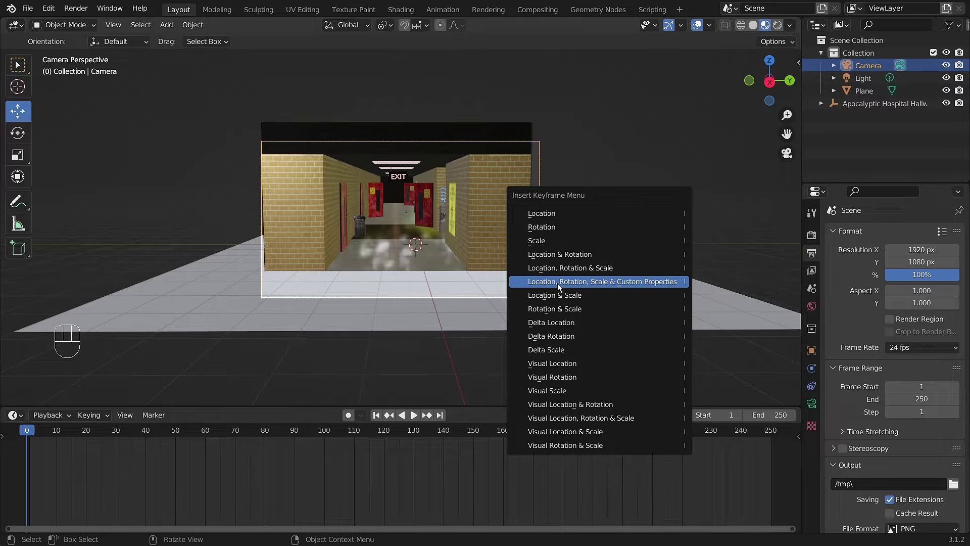
{"action": "left_click", "coordinate": [639, 283]}
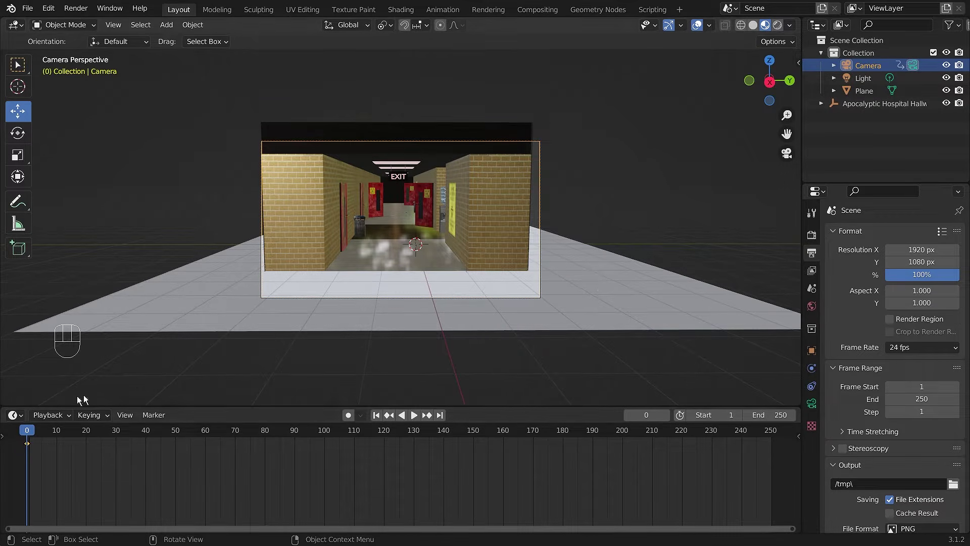
{"action": "key", "text": "super+plus"}
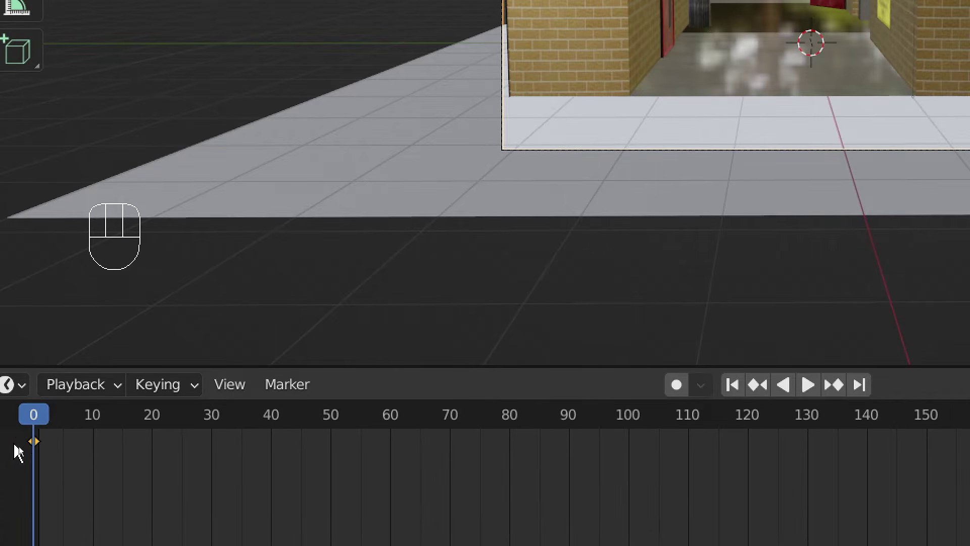
{"action": "key", "text": "super"}
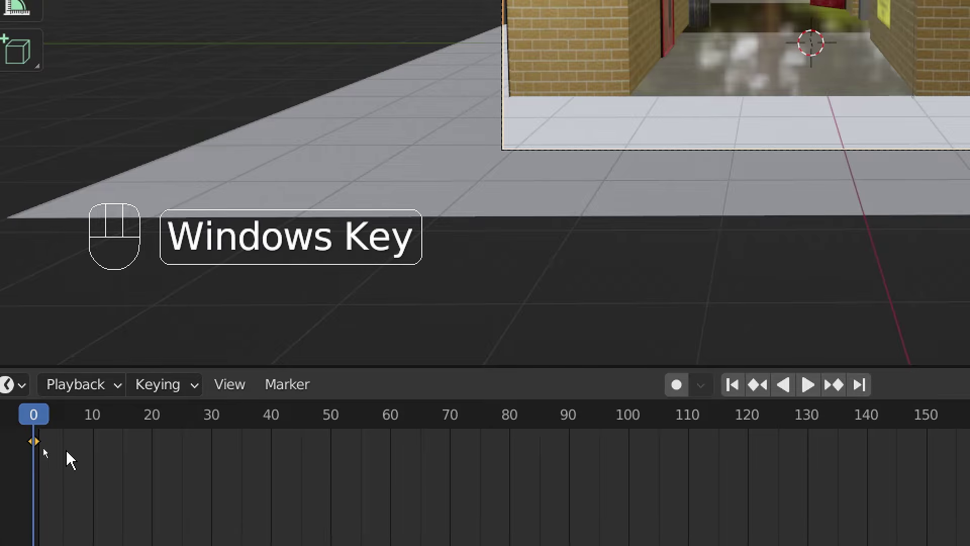
{"action": "key", "text": "super+minus"}
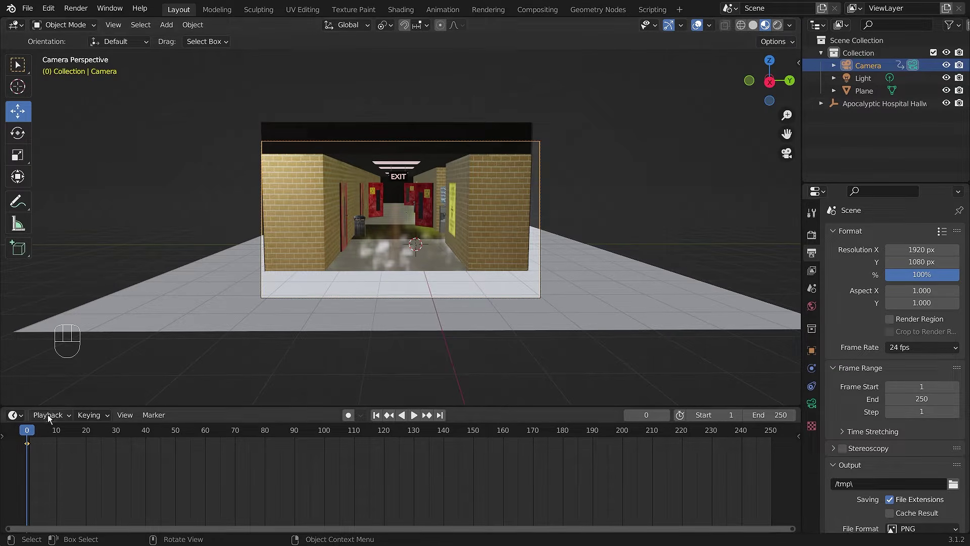
At frame 30, walk the camera forward down the hallway to just before the Zombie Outbreak poster near the far end
{"action": "left_click_drag", "start_coordinate": [28, 434], "coordinate": [117, 434]}
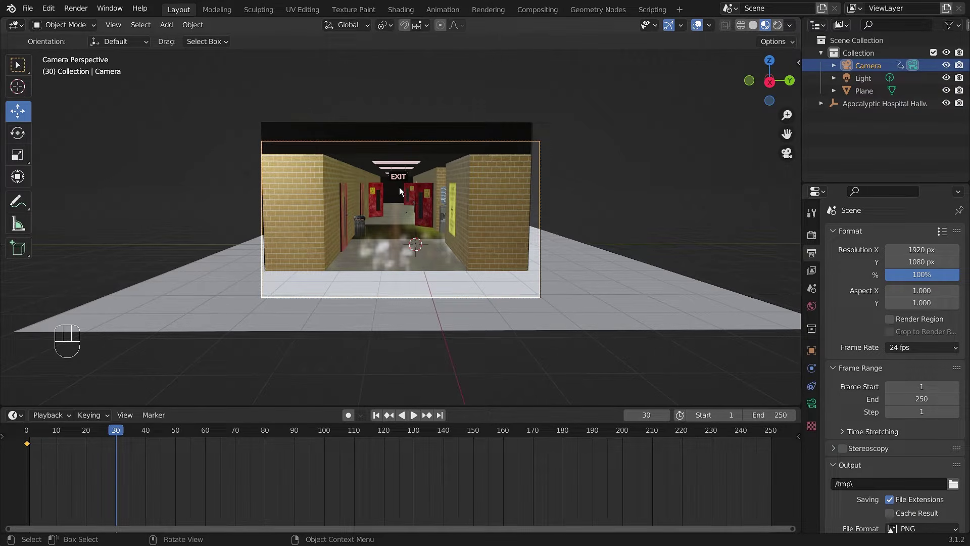
{"action": "key", "text": "shift+grave"}
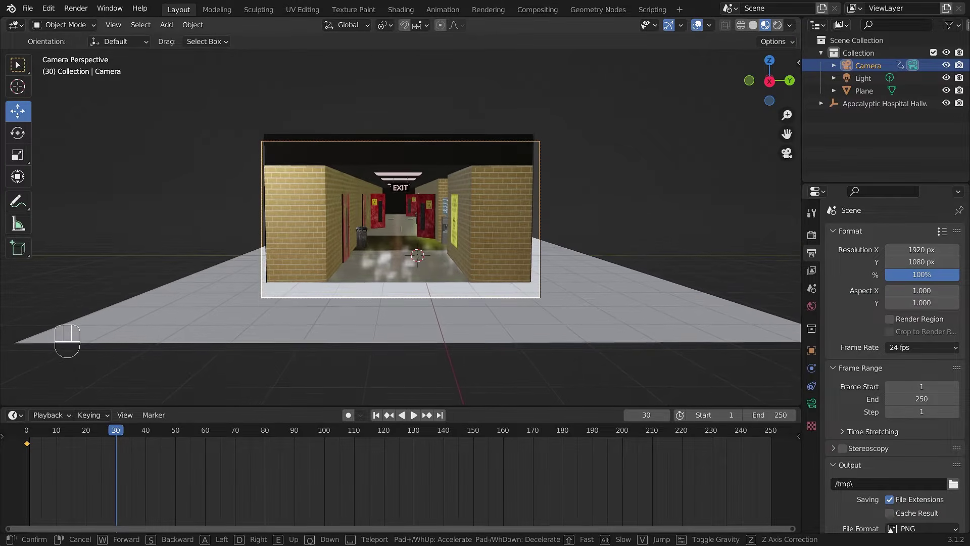
{"action": "key", "text": "s"}
{"action": "key", "text": "s"}
{"action": "key", "text": "s"}
{"action": "key", "text": "s"}
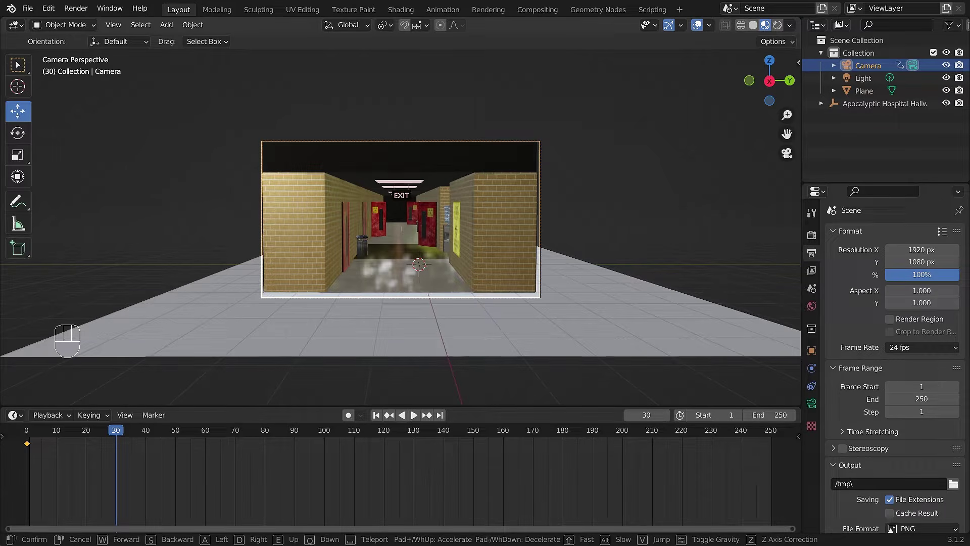
{"action": "key", "text": "w"}
{"action": "key", "text": "w"}
{"action": "key", "text": "w"}
{"action": "key", "text": "w"}
{"action": "key", "text": "w"}
{"action": "key", "text": "w"}
{"action": "key", "text": "w"}
{"action": "key", "text": "w"}
{"action": "key", "text": "w"}
{"action": "key", "text": "w"}
{"action": "key", "text": "w"}
{"action": "key", "text": "w"}
{"action": "key", "text": "w"}
{"action": "key", "text": "w"}
{"action": "key", "text": "w"}
{"action": "key", "text": "w"}
{"action": "key", "text": "w"}
{"action": "key", "text": "w"}
{"action": "key", "text": "w"}
{"action": "key", "text": "w"}
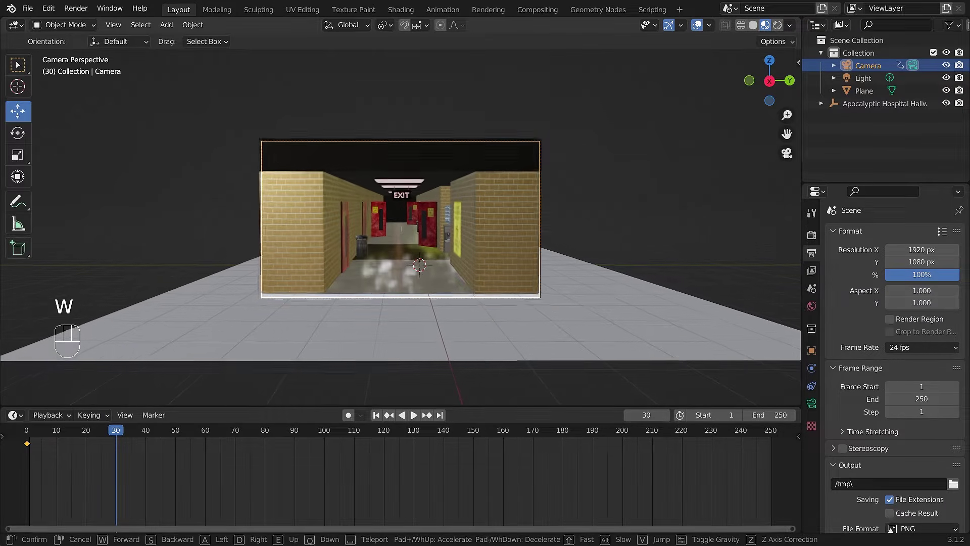
{"action": "key", "text": "w"}
{"action": "key", "text": "w"}
{"action": "key", "text": "w"}
{"action": "key", "text": "w"}
{"action": "key", "text": "w"}
{"action": "key", "text": "w"}
{"action": "key", "text": "w"}
{"action": "key", "text": "w"}
{"action": "key", "text": "w"}
{"action": "key", "text": "w"}
{"action": "key", "text": "w"}
{"action": "key", "text": "w"}
{"action": "key", "text": "w"}
{"action": "key", "text": "w"}
{"action": "key", "text": "w"}
{"action": "key", "text": "w"}
{"action": "key", "text": "w"}
{"action": "key", "text": "w"}
{"action": "key", "text": "w"}
{"action": "key", "text": "w"}
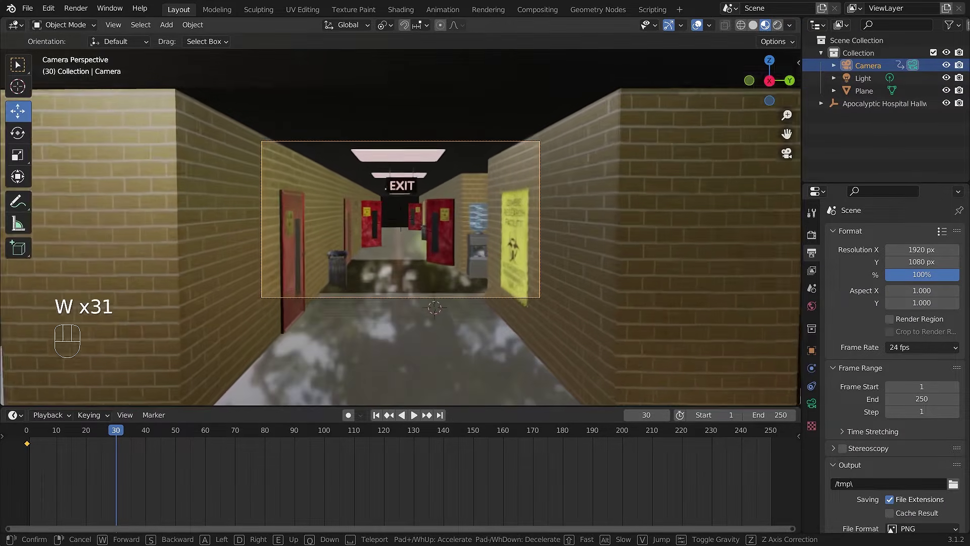
{"action": "key", "text": "w"}
{"action": "key", "text": "w"}
{"action": "key", "text": "w"}
{"action": "key", "text": "w"}
{"action": "key", "text": "w"}
{"action": "key", "text": "w"}
{"action": "key", "text": "w"}
{"action": "key", "text": "w"}
{"action": "key", "text": "w"}
{"action": "key", "text": "w"}
{"action": "key", "text": "w"}
{"action": "key", "text": "w"}
{"action": "key", "text": "w"}
{"action": "key", "text": "w"}
{"action": "key", "text": "w"}
{"action": "key", "text": "w"}
{"action": "key", "text": "w"}
{"action": "key", "text": "w"}
{"action": "key", "text": "w"}
{"action": "key", "text": "w"}
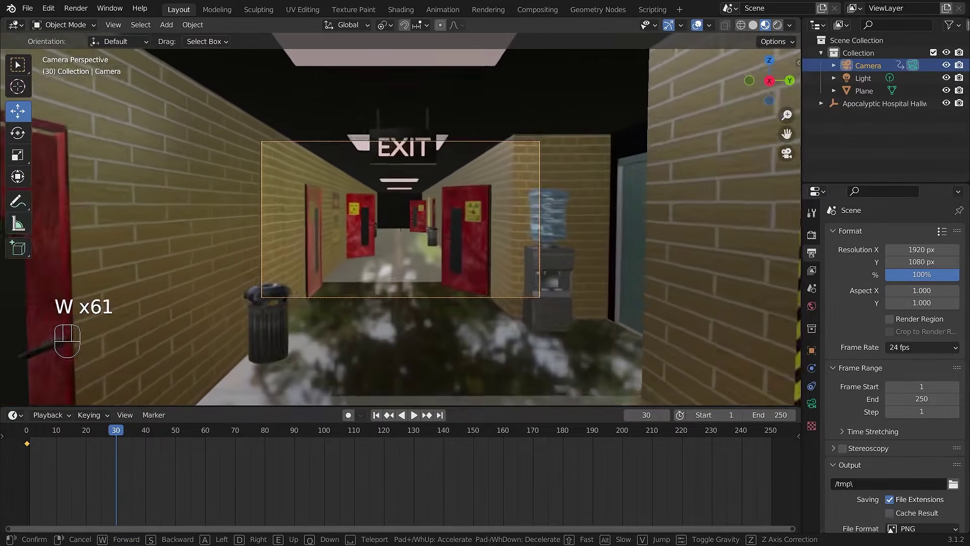
{"action": "key", "text": "w"}
{"action": "key", "text": "w"}
{"action": "key", "text": "w"}
{"action": "key", "text": "w"}
{"action": "key", "text": "w"}
{"action": "key", "text": "w"}
{"action": "key", "text": "w"}
{"action": "key", "text": "w"}
{"action": "key", "text": "w"}
{"action": "key", "text": "w"}
{"action": "key", "text": "w"}
{"action": "key", "text": "w"}
{"action": "key", "text": "w"}
{"action": "key", "text": "w"}
{"action": "key", "text": "w"}
{"action": "key", "text": "w"}
{"action": "key", "text": "w"}
{"action": "key", "text": "w"}
{"action": "key", "text": "w"}
{"action": "key", "text": "w"}
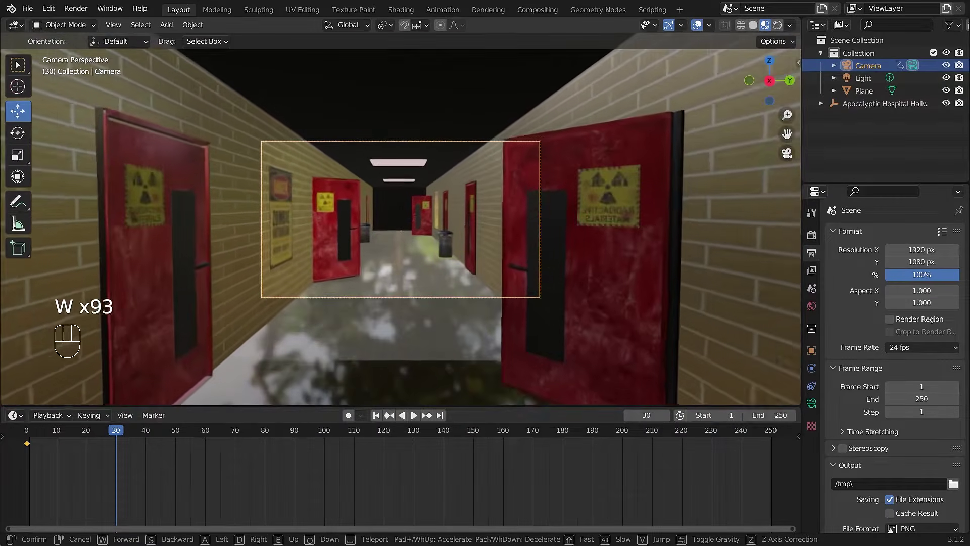
{"action": "key", "text": "w"}
{"action": "key", "text": "w"}
{"action": "key", "text": "w"}
{"action": "key", "text": "w"}
{"action": "key", "text": "w"}
{"action": "key", "text": "w"}
{"action": "key", "text": "w"}
{"action": "key", "text": "w"}
{"action": "key", "text": "w"}
{"action": "key", "text": "w"}
{"action": "key", "text": "w"}
{"action": "key", "text": "w"}
{"action": "key", "text": "w"}
{"action": "key", "text": "w"}
{"action": "key", "text": "w"}
{"action": "key", "text": "w"}
{"action": "key", "text": "w"}
{"action": "key", "text": "w"}
{"action": "key", "text": "w"}
{"action": "key", "text": "w"}
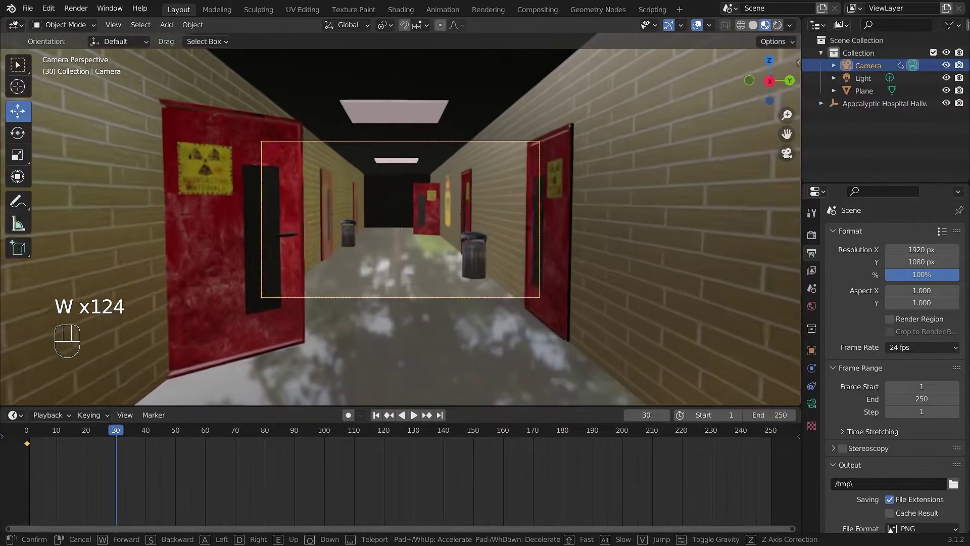
{"action": "key", "text": "w"}
{"action": "key", "text": "w"}
{"action": "key", "text": "w"}
{"action": "key", "text": "w"}
{"action": "key", "text": "w"}
{"action": "key", "text": "w"}
{"action": "key", "text": "w"}
{"action": "key", "text": "w"}
{"action": "key", "text": "w"}
{"action": "key", "text": "w"}
{"action": "key", "text": "w"}
{"action": "key", "text": "w"}
{"action": "key", "text": "w"}
{"action": "key", "text": "w"}
{"action": "key", "text": "w"}
{"action": "key", "text": "w"}
{"action": "key", "text": "w"}
{"action": "key", "text": "w"}
{"action": "key", "text": "w"}
{"action": "key", "text": "w"}
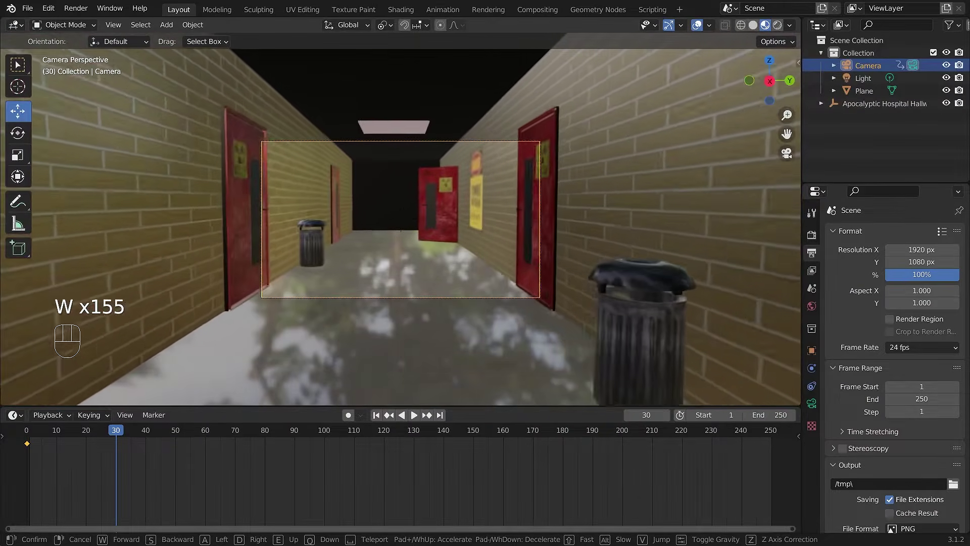
{"action": "key", "text": "w"}
{"action": "key", "text": "w"}
{"action": "key", "text": "w"}
{"action": "key", "text": "w"}
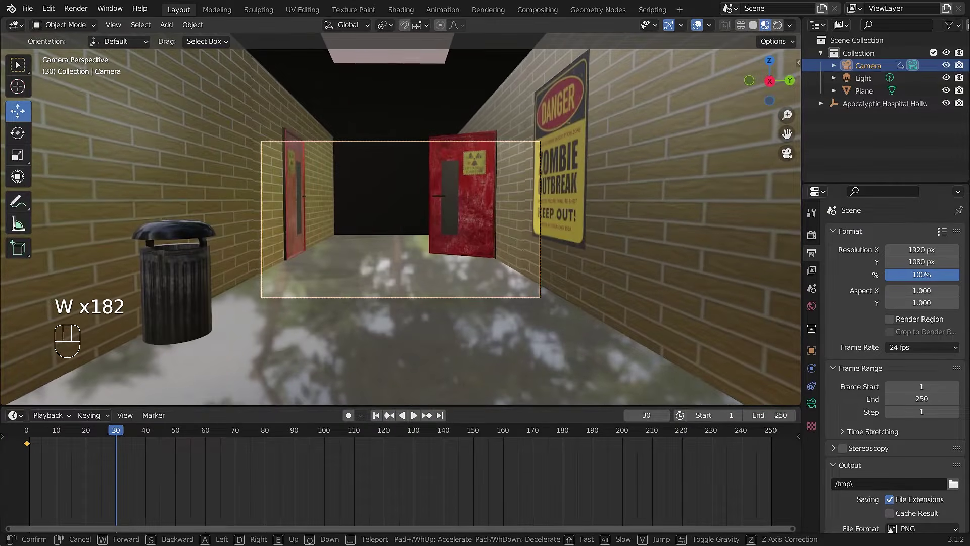
{"action": "key", "text": "w"}
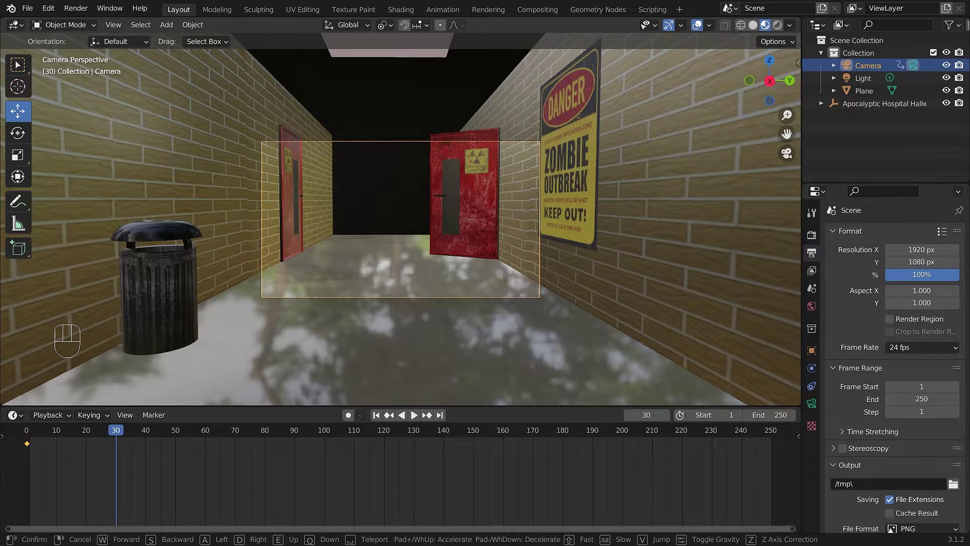
{"action": "left_click", "coordinate": [401, 220]}
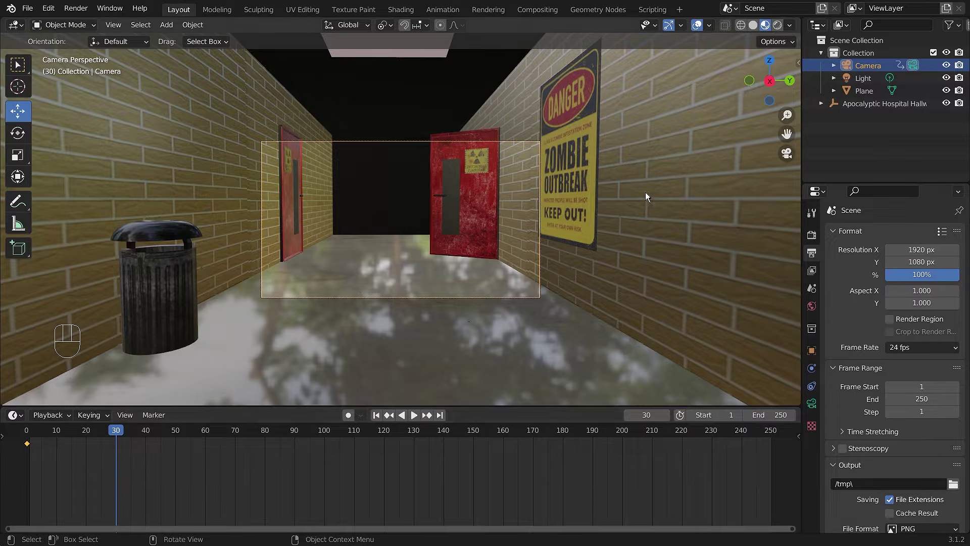
Insert a Location, Rotation, Scale & Custom Properties keyframe for the camera at frame 30
{"action": "key", "text": "i"}
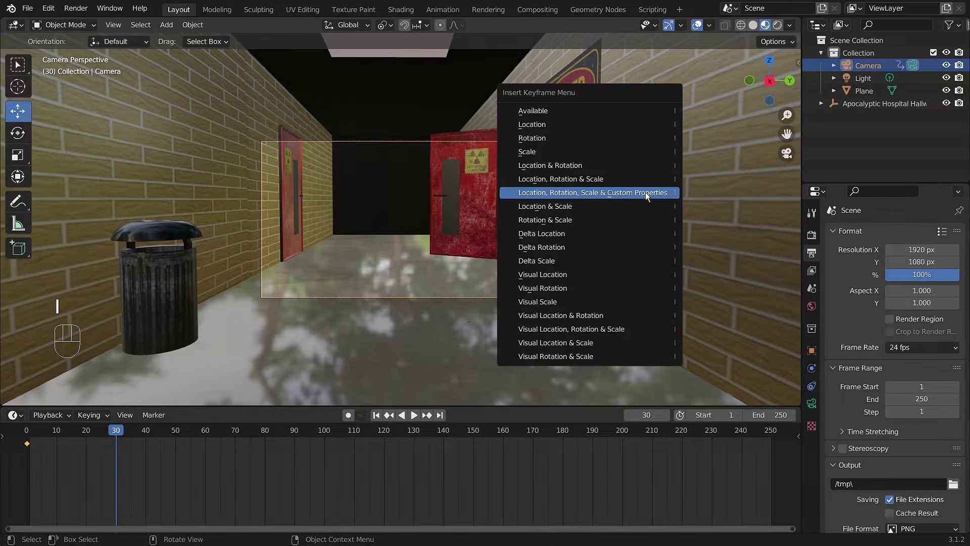
{"action": "left_click", "coordinate": [645, 192]}
Play the camera animation from frame 0 past the second keyframe, stop it and return to frame 0
{"action": "left_click_drag", "start_coordinate": [120, 432], "coordinate": [14, 445]}
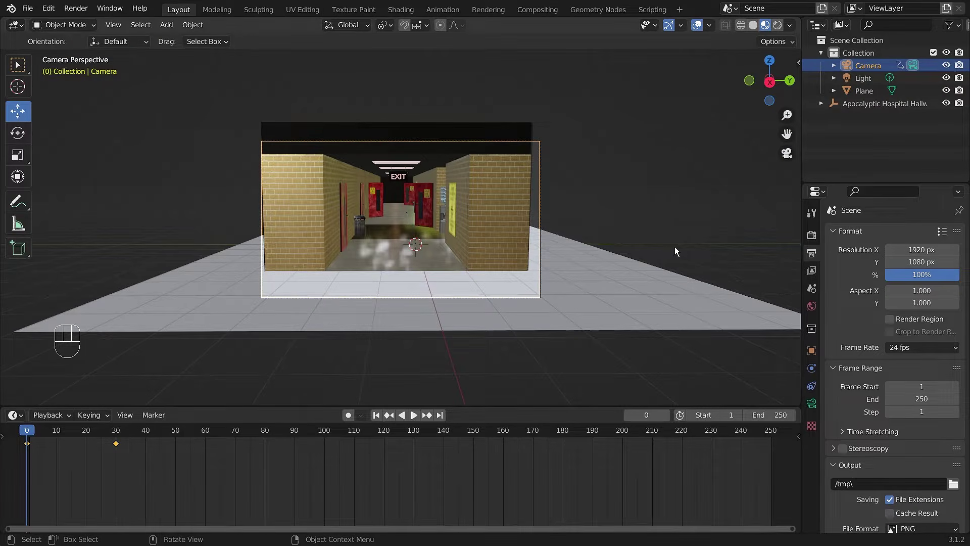
{"action": "key", "text": "space"}
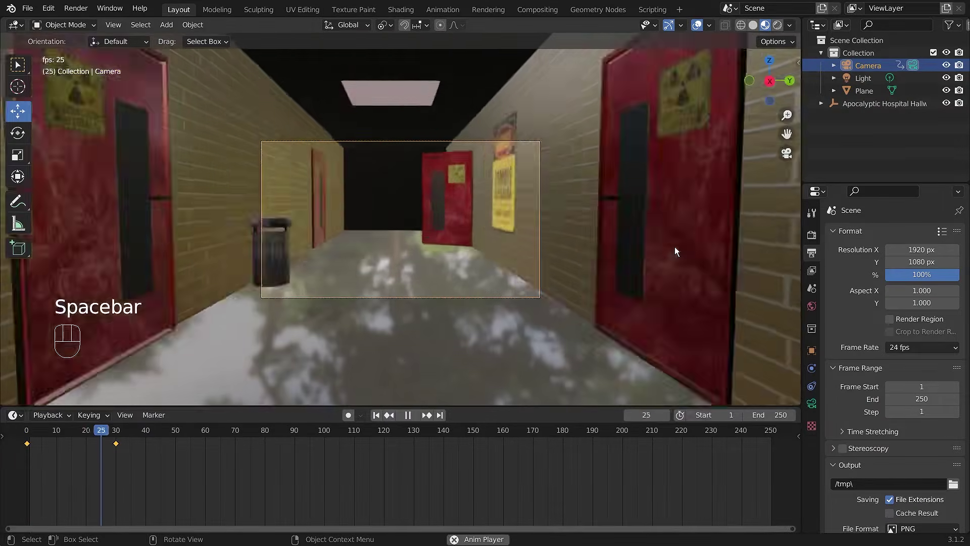
{"action": "key", "text": "space"}
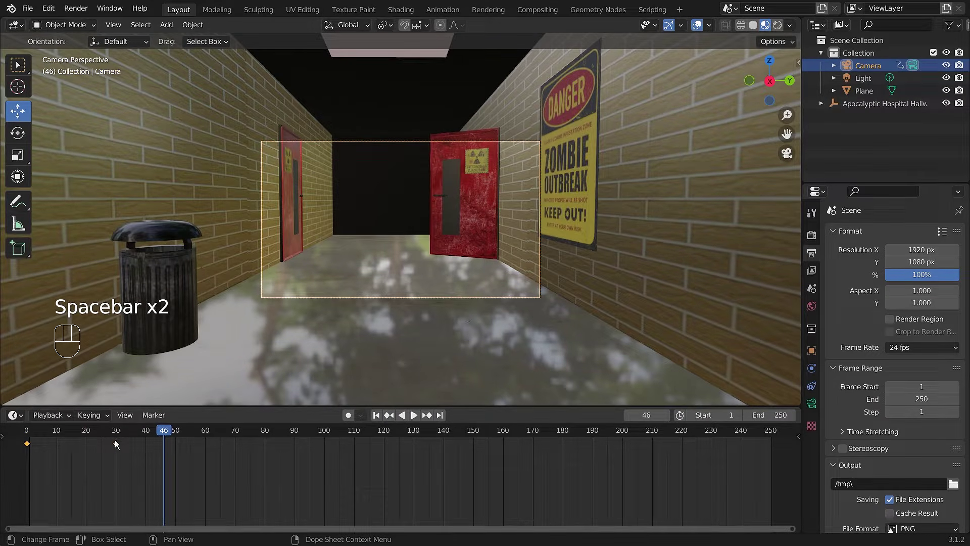
{"action": "left_click_drag", "start_coordinate": [162, 432], "coordinate": [29, 433]}
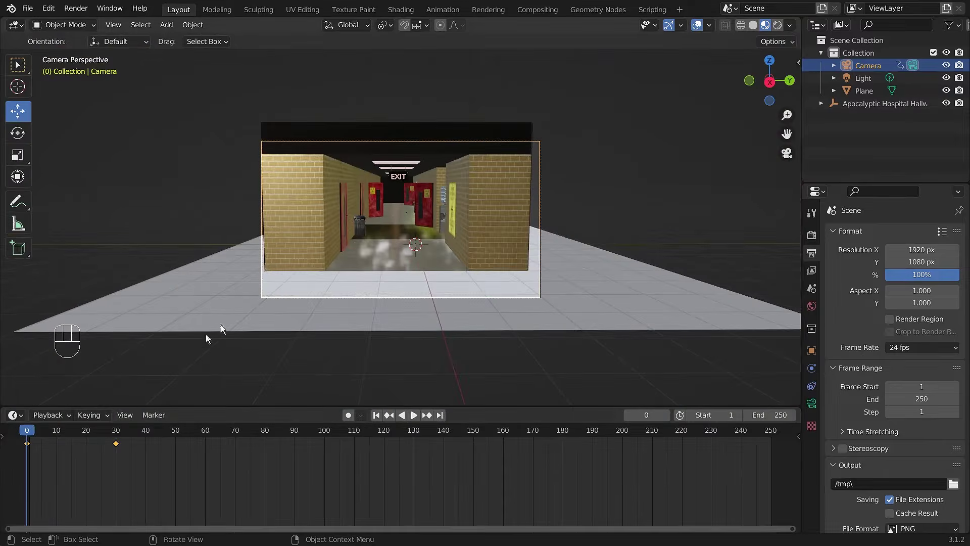
Play the camera animation again past the second keyframe, stop it and return to frame 0
{"action": "key", "text": "space"}
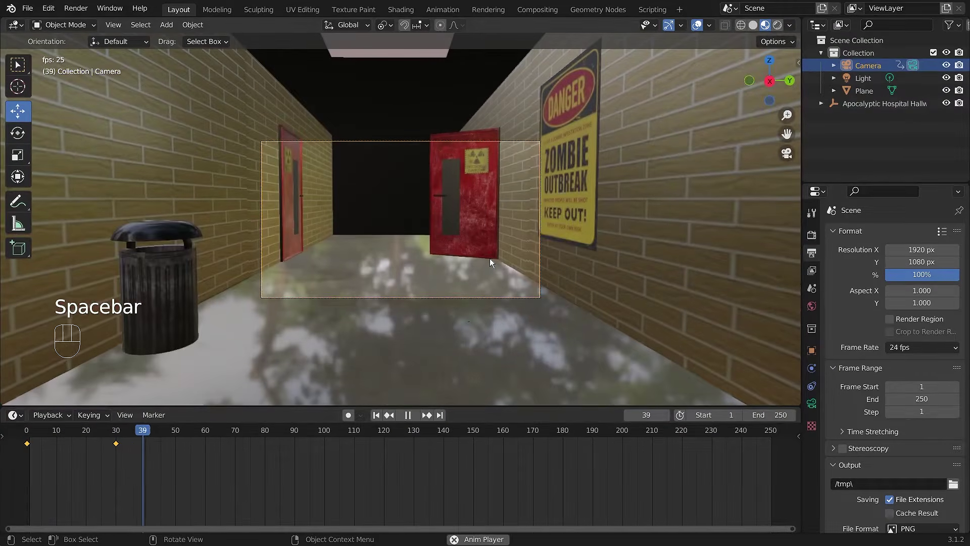
{"action": "key", "text": "space"}
{"action": "left_click_drag", "start_coordinate": [170, 433], "coordinate": [24, 436]}
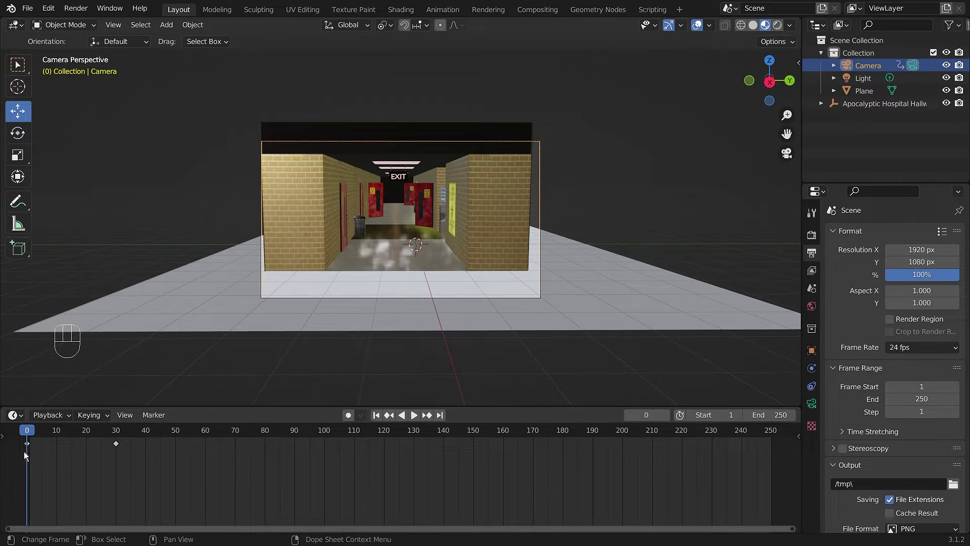
Select both camera keyframes, scale their spacing from frame 0 until the second sits at about frame 109, and preview the slower motion
{"action": "left_click_drag", "start_coordinate": [20, 455], "coordinate": [147, 438]}
{"action": "mouse_move", "coordinate": [30, 428]}
{"action": "left_mouse_down"}
{"action": "mouse_move", "coordinate": [68, 429]}
{"action": "mouse_move", "coordinate": [27, 429]}
{"action": "left_mouse_up"}
{"action": "key", "text": "s"}
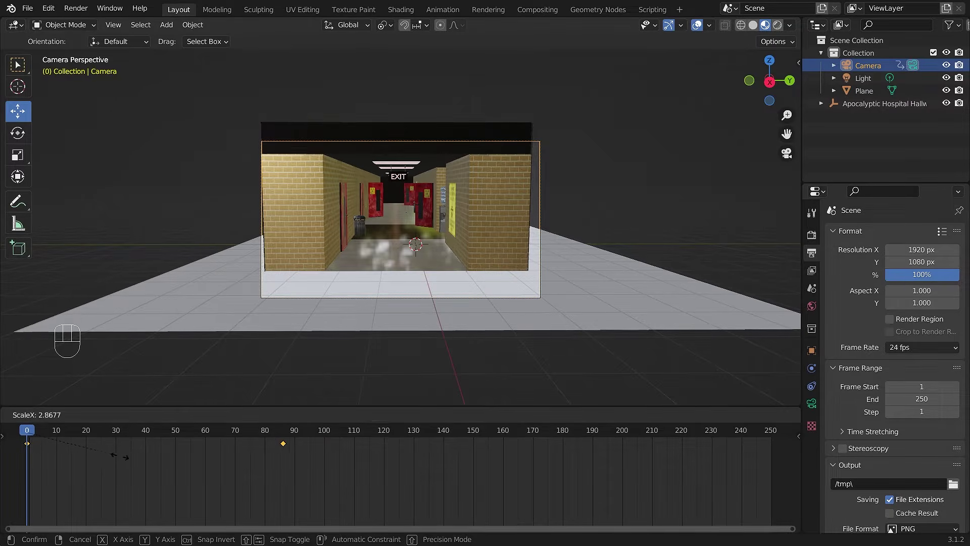
{"action": "left_click", "coordinate": [121, 460]}
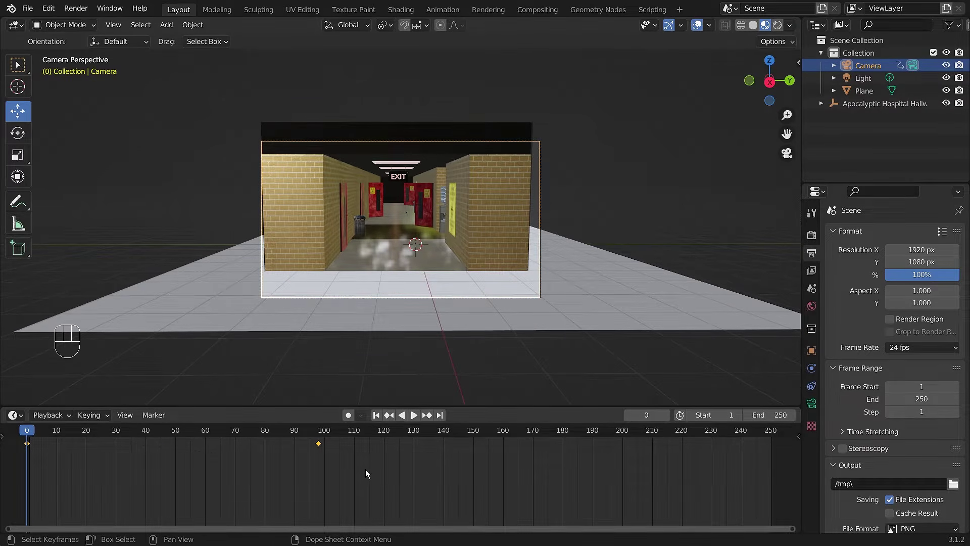
{"action": "key", "text": "s"}
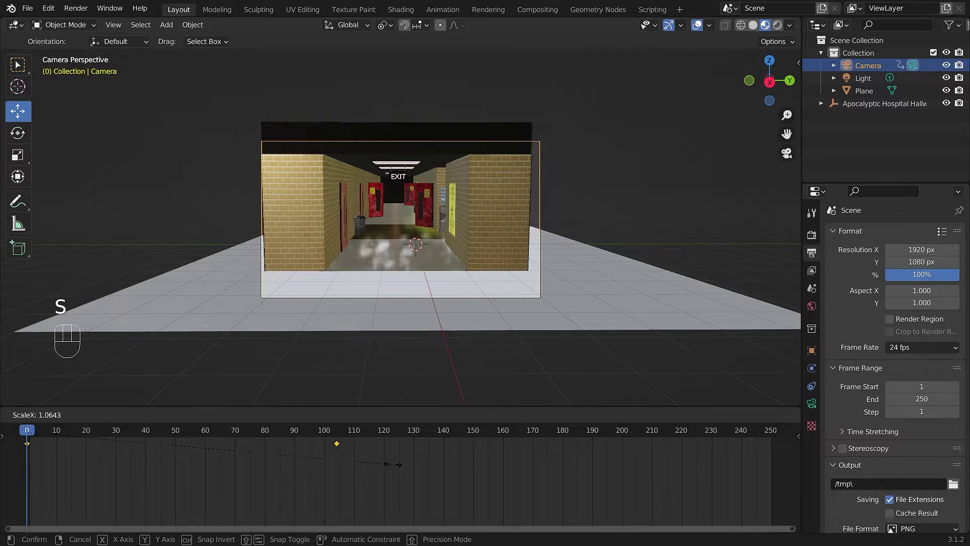
{"action": "left_click", "coordinate": [401, 470]}
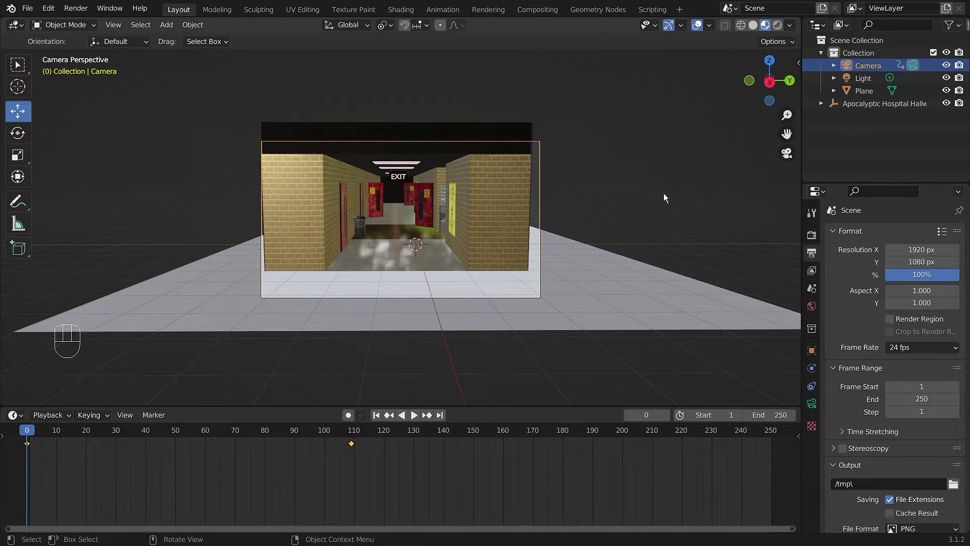
{"action": "key", "text": "space"}
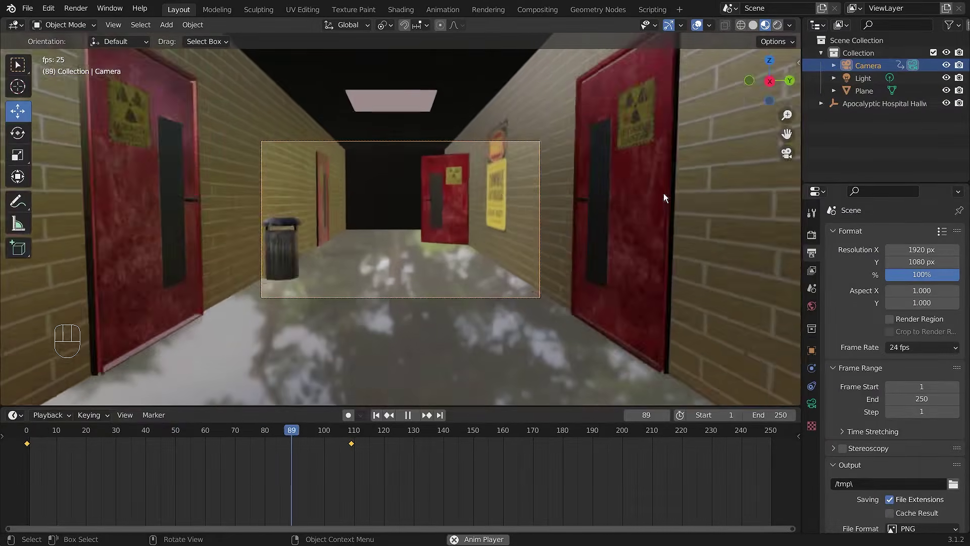
{"action": "key", "text": "Escape"}
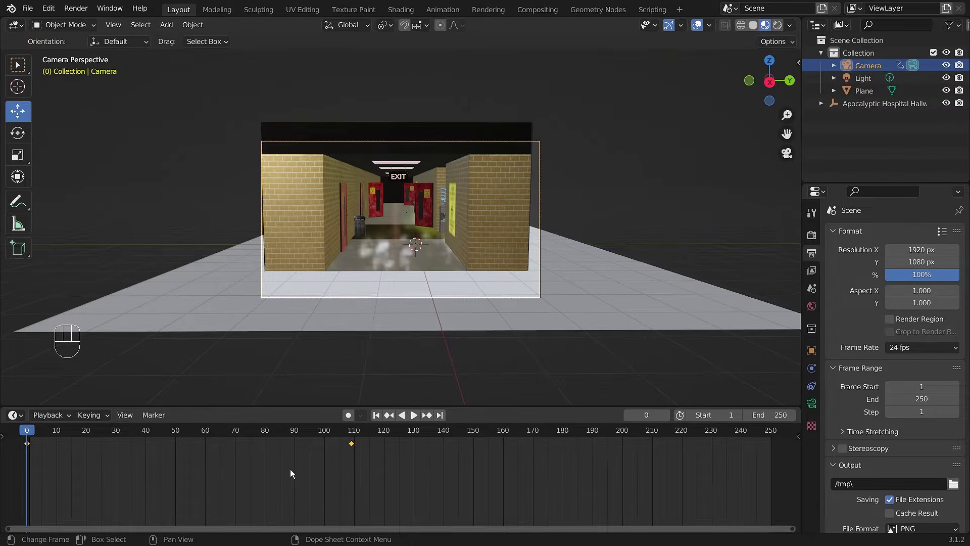
Scale the keyframe spacing further from frame 0 so the second keyframe lands on frame 160, and play the animation
{"action": "key", "text": "s"}
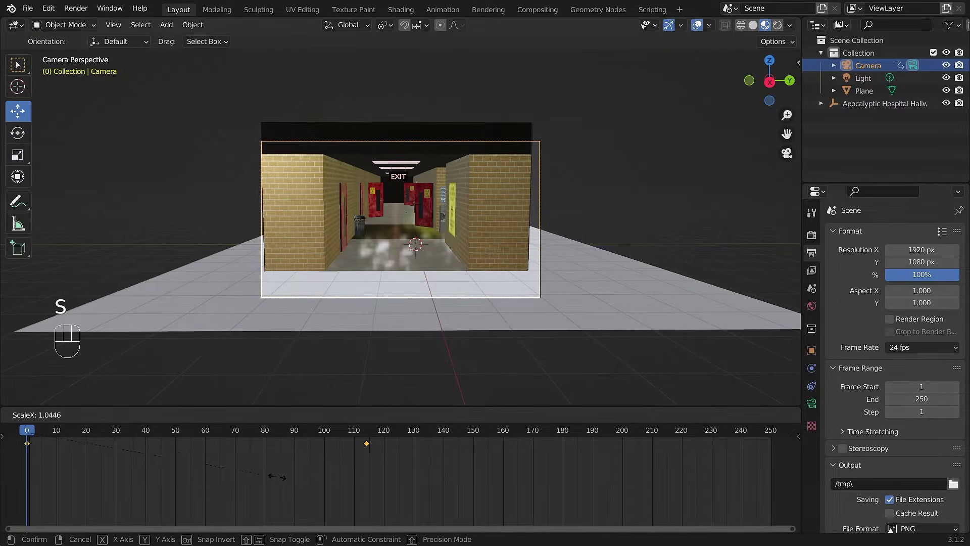
{"action": "left_click", "coordinate": [375, 473]}
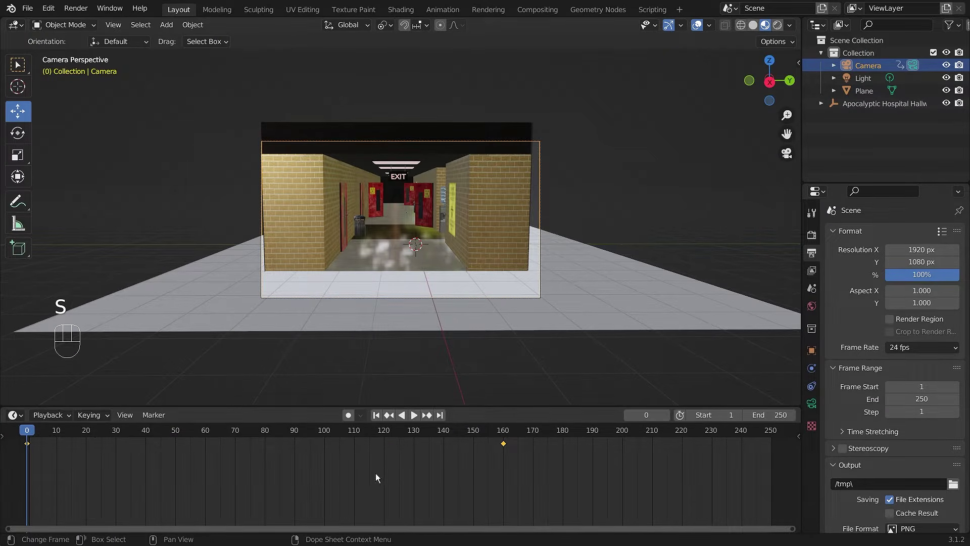
{"action": "key", "text": "space"}
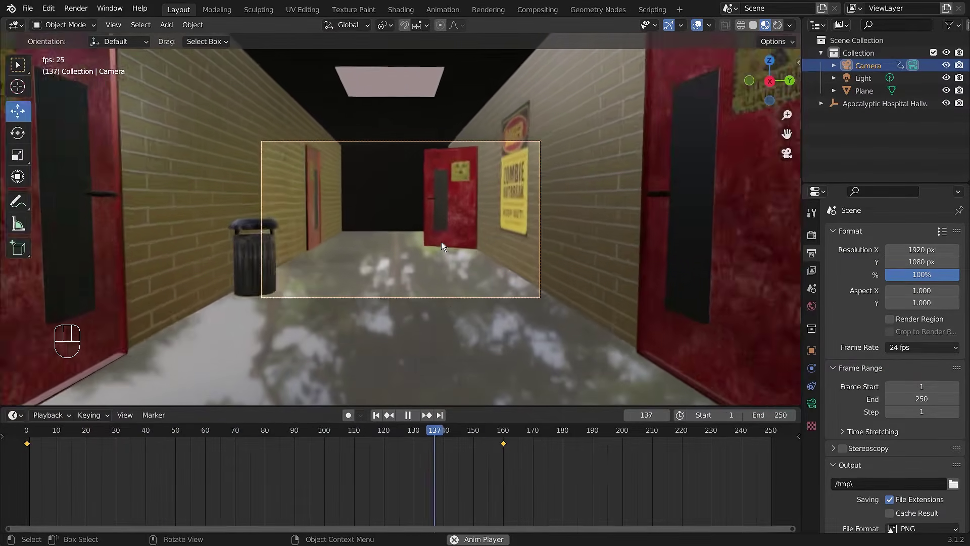
{"action": "key", "text": "space"}
Move the playhead to frame 499 and make it the end frame of the animation
{"action": "scroll", "coordinate": [692, 506], "scroll_direction": "down", "scroll_amount": 5}
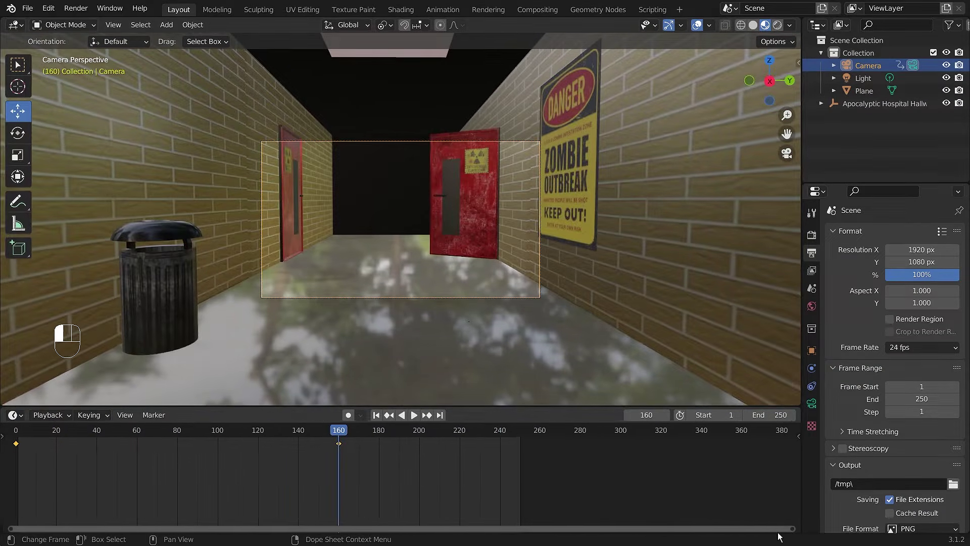
{"action": "scroll", "coordinate": [692, 502], "scroll_direction": "down", "scroll_amount": 5}
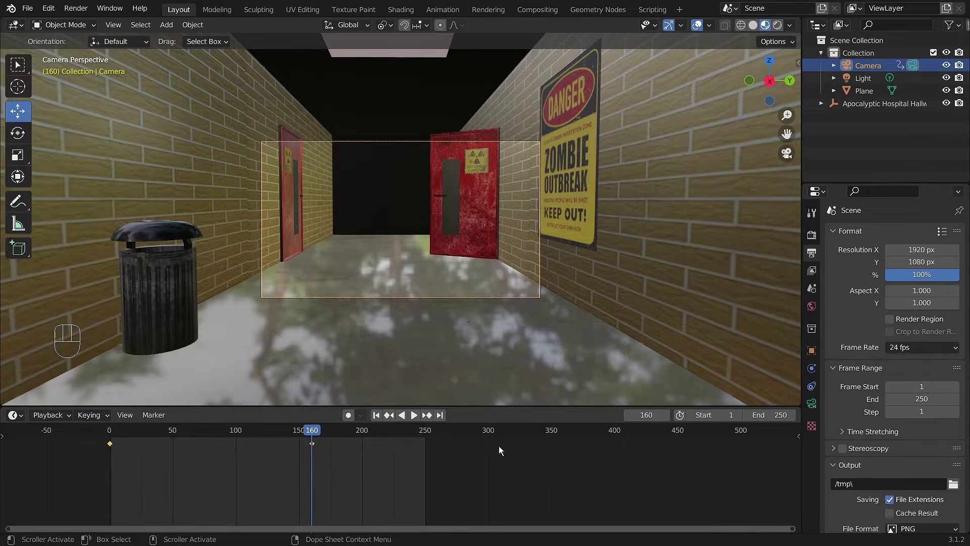
{"action": "left_click_drag", "start_coordinate": [313, 432], "coordinate": [740, 431]}
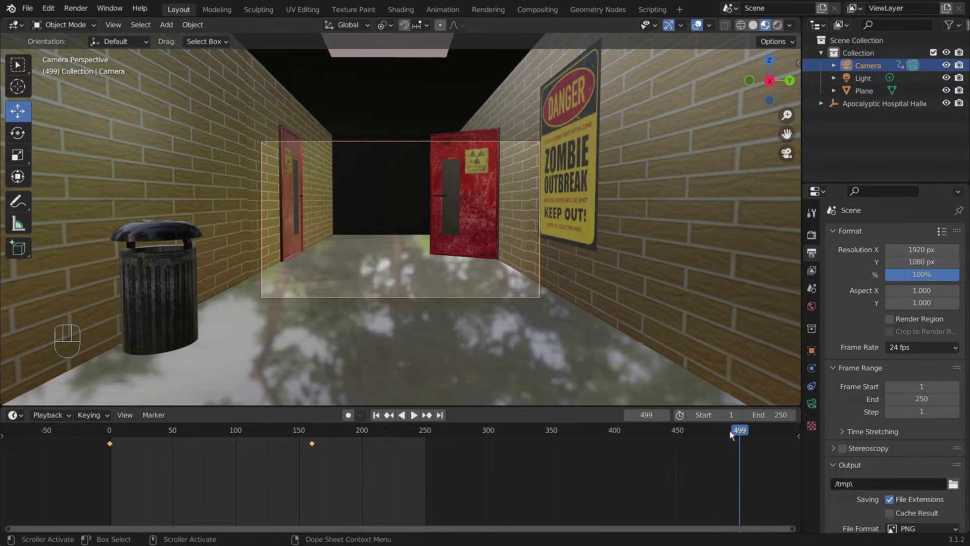
{"action": "key", "text": "ctrl+End"}
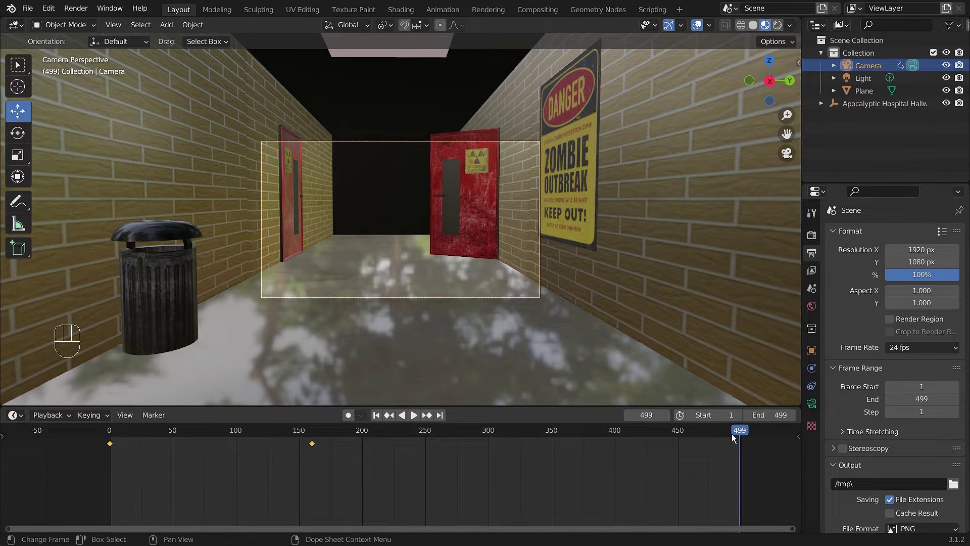
Scrub the playhead back to frame 466 and jump to the first frame of the animation range
{"action": "left_click_drag", "start_coordinate": [731, 434], "coordinate": [686, 436]}
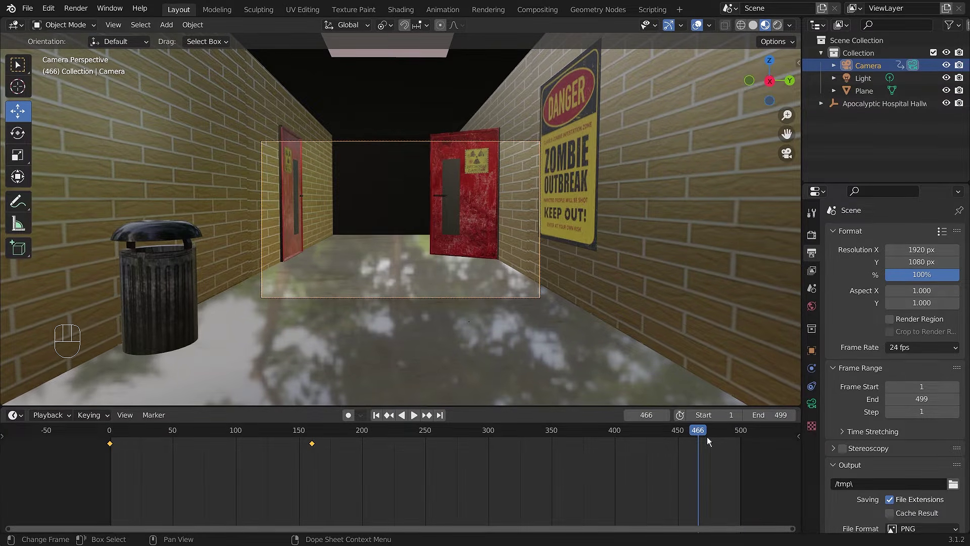
{"action": "key", "text": "shift+Left"}
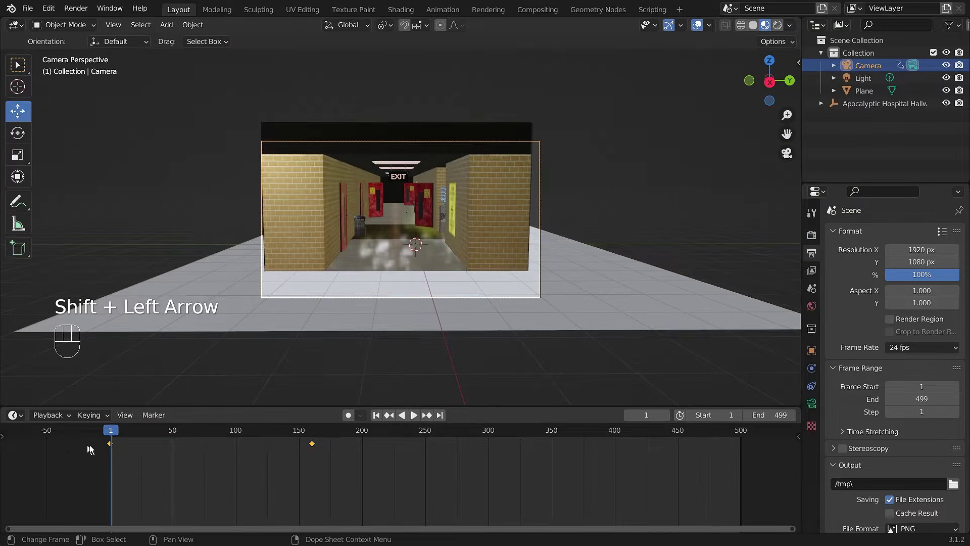
{"action": "left_click_drag", "start_coordinate": [93, 445], "coordinate": [359, 448]}
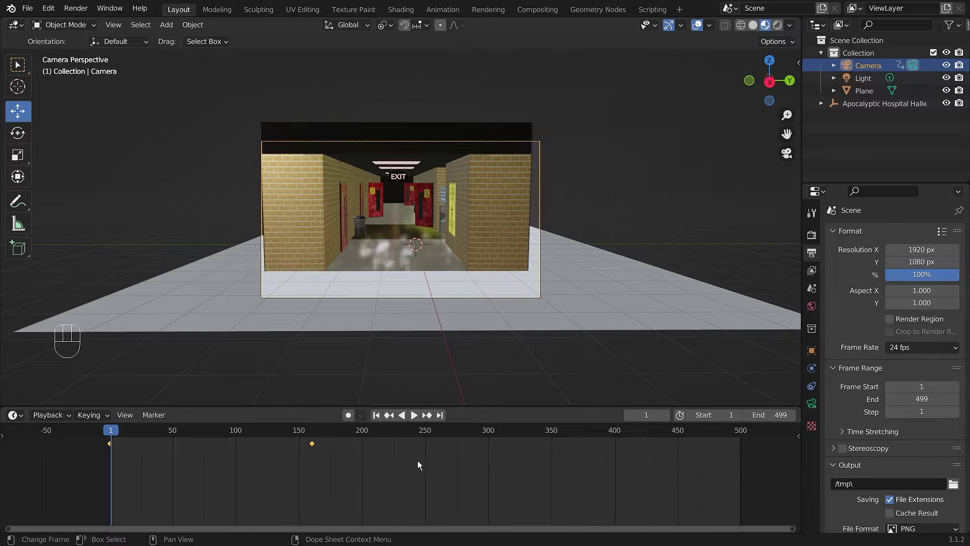
Jump back and forth between the camera keyframes at frames 0 and 160, ending on frame 160
{"action": "key", "text": "Down"}
{"action": "key", "text": "Up"}
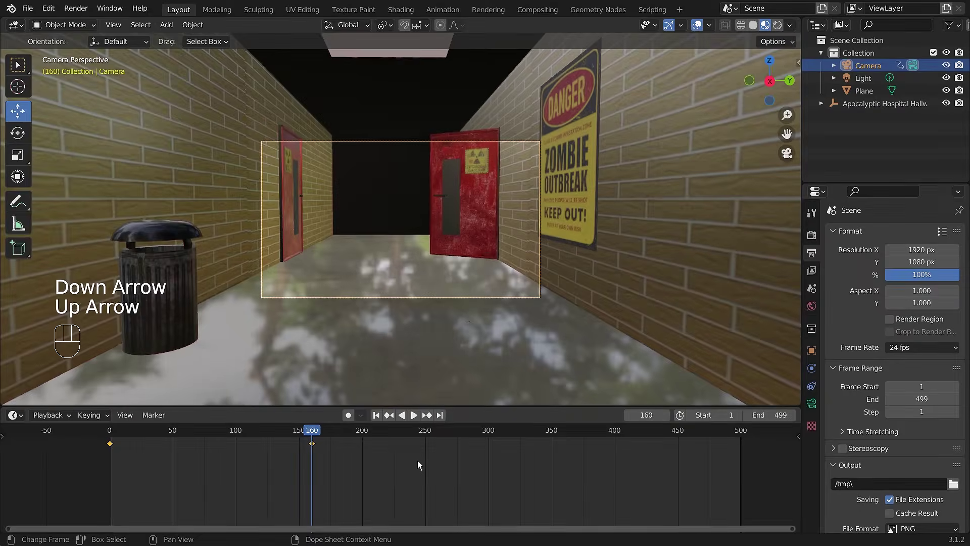
{"action": "key", "text": "Down"}
{"action": "key", "text": "Up"}
{"action": "key", "text": "Down"}
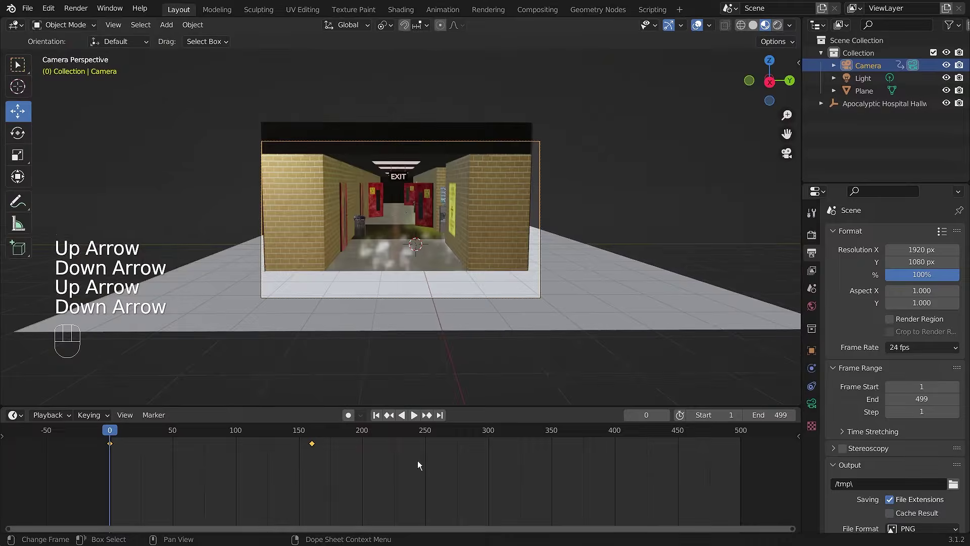
{"action": "key", "text": "Up"}
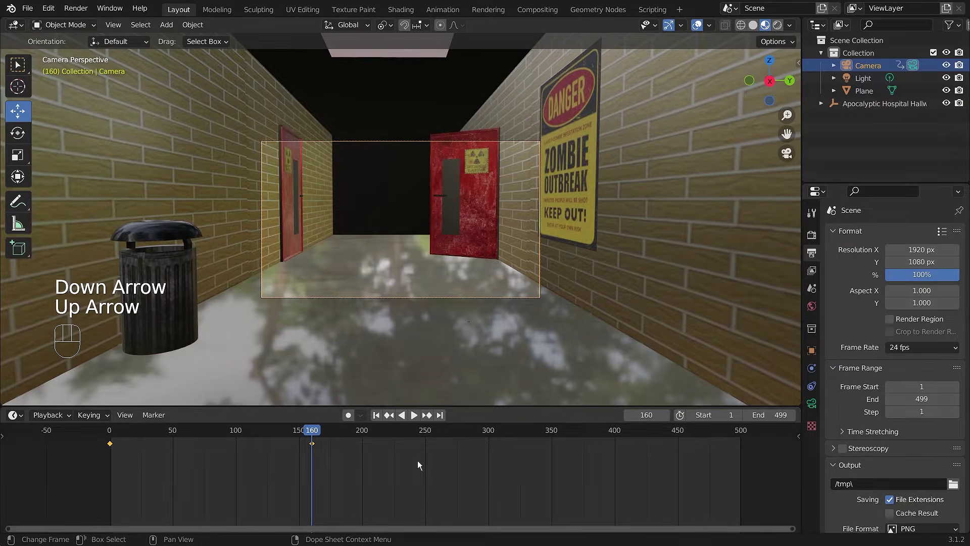
{"action": "key", "text": "Down"}
{"action": "key", "text": "Up"}
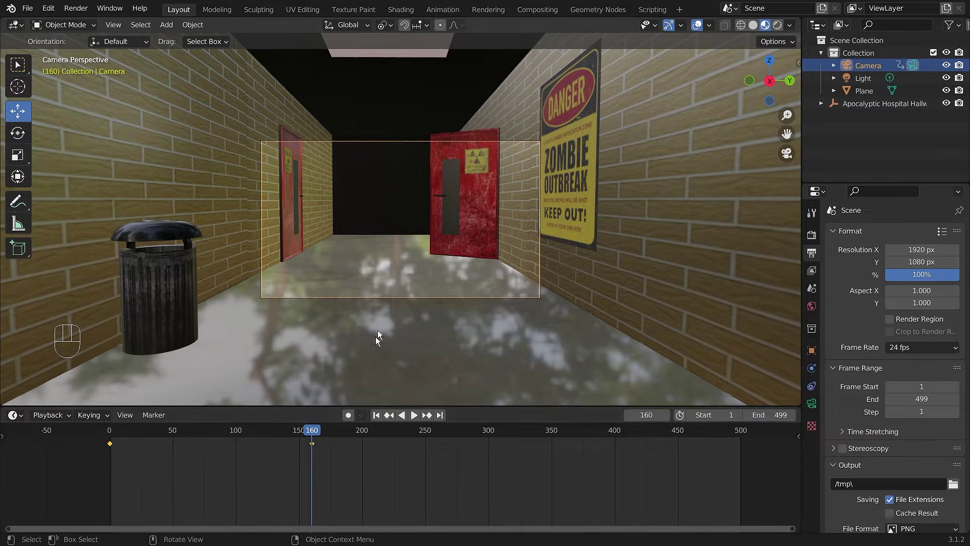
At frame 182, turn the camera around to face back down the hallway and insert a Location, Rotation, Scale & Custom Properties keyframe
{"action": "left_click_drag", "start_coordinate": [317, 425], "coordinate": [340, 431]}
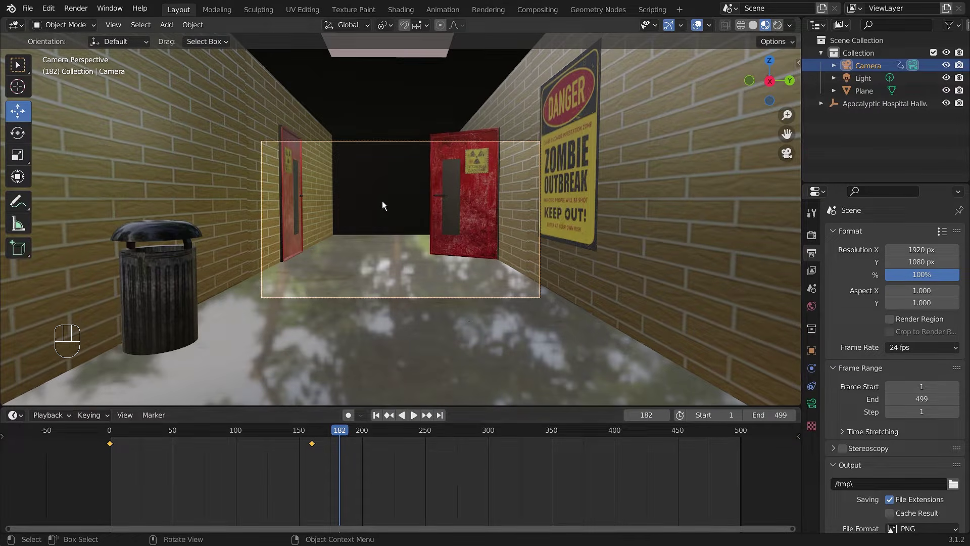
{"action": "key", "text": "v"}
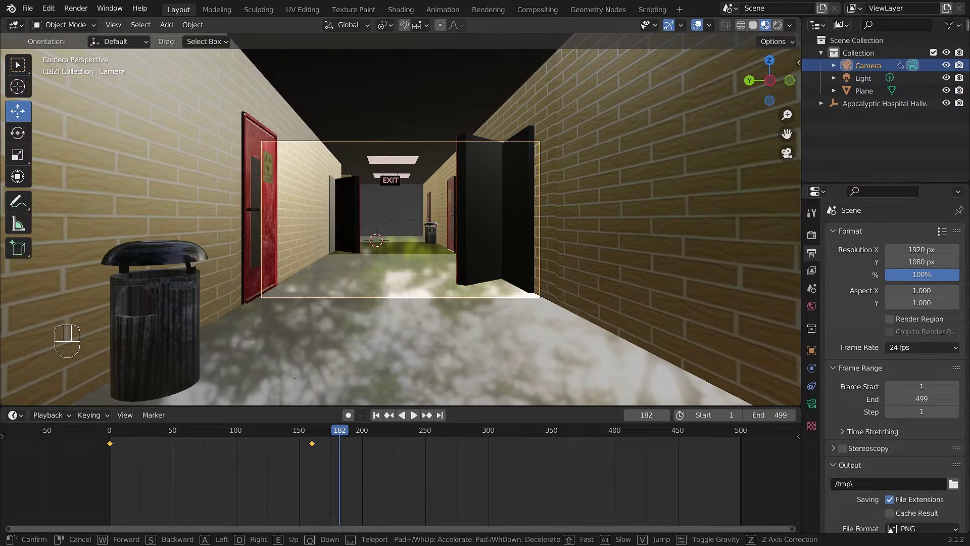
{"action": "left_click", "coordinate": [401, 219]}
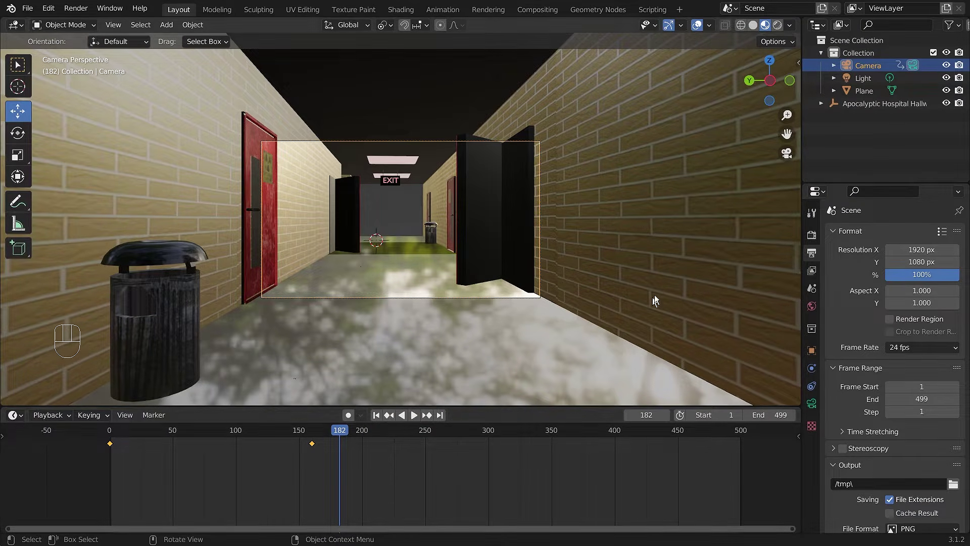
{"action": "key", "text": "i"}
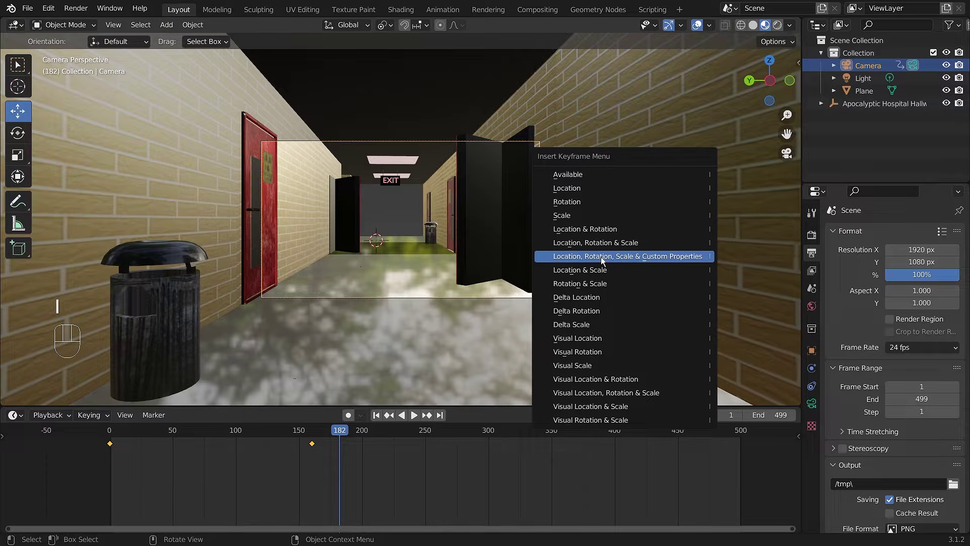
{"action": "left_click", "coordinate": [633, 258]}
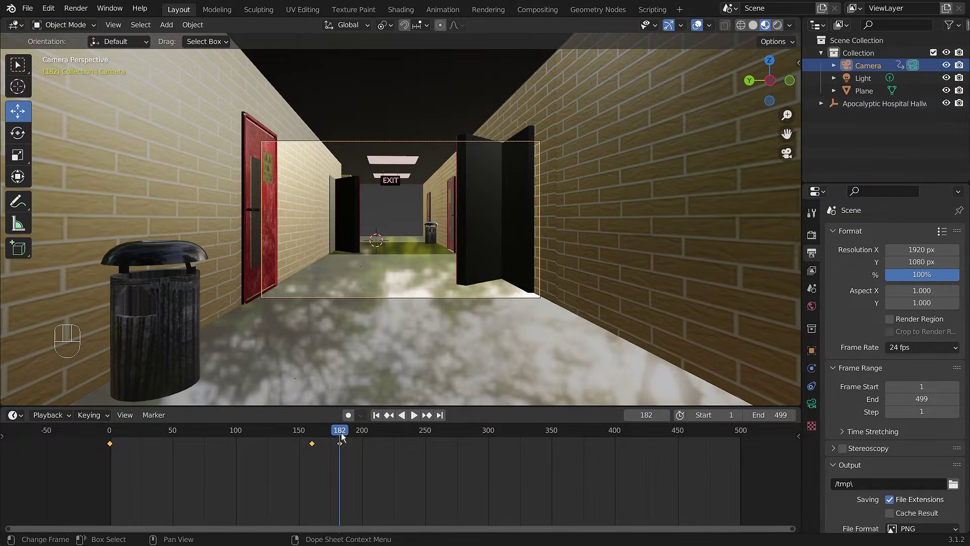
Play the animation from the start past the keyframe at frame 182 and stop it
{"action": "left_click_drag", "start_coordinate": [340, 434], "coordinate": [95, 434]}
{"action": "key", "text": "space"}
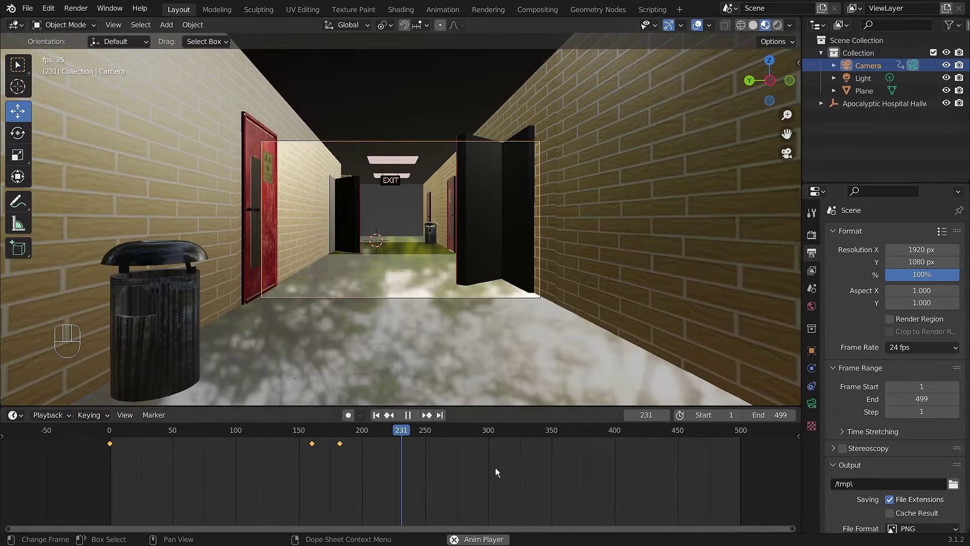
{"action": "key", "text": "space"}
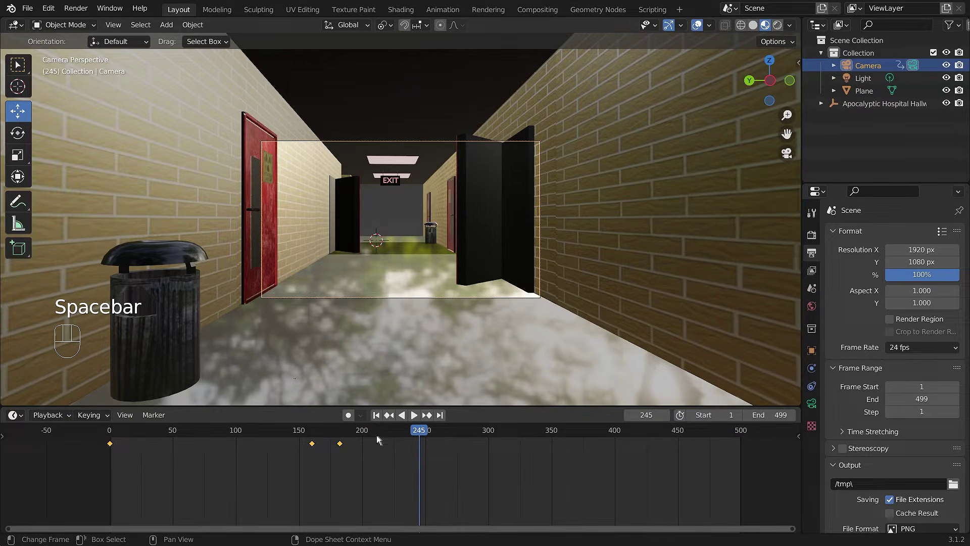
At frame 300, walk the camera forward out through the open end of the hallway and insert a camera keyframe
{"action": "left_click_drag", "start_coordinate": [421, 438], "coordinate": [489, 445]}
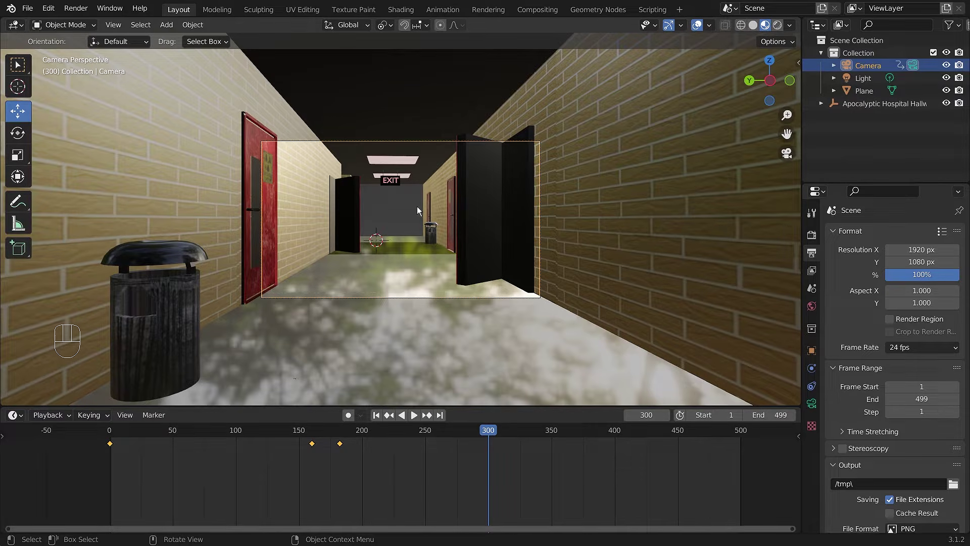
{"action": "key", "text": "v"}
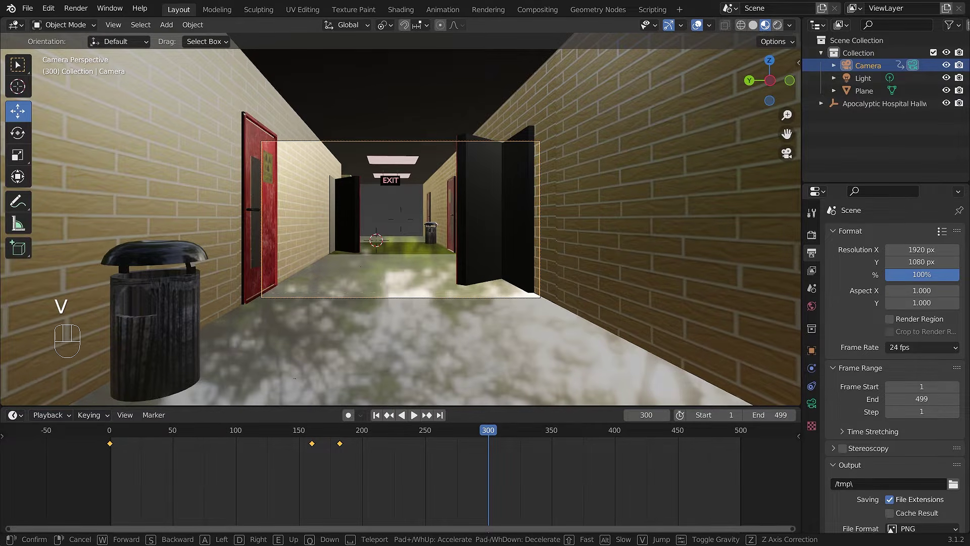
{"action": "key", "text": "w"}
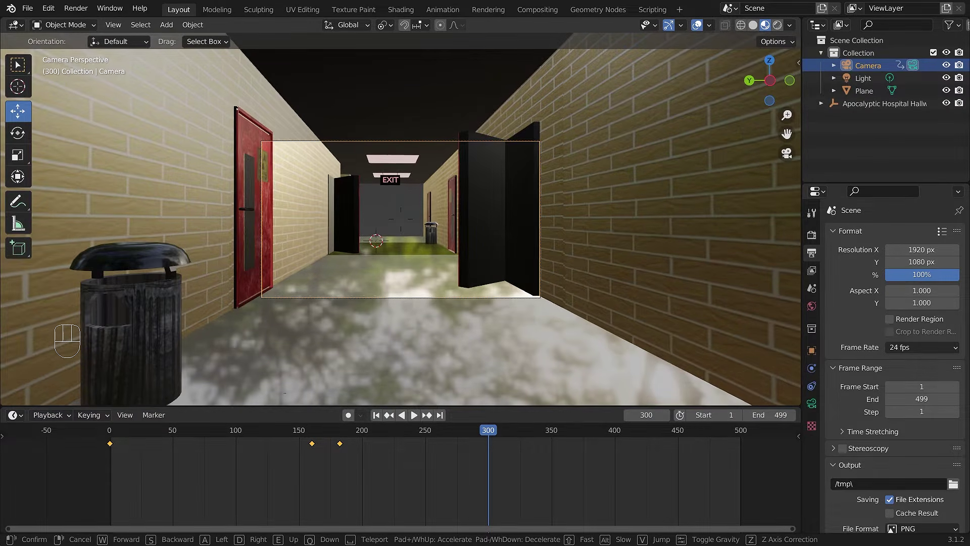
{"action": "key", "text": "w"}
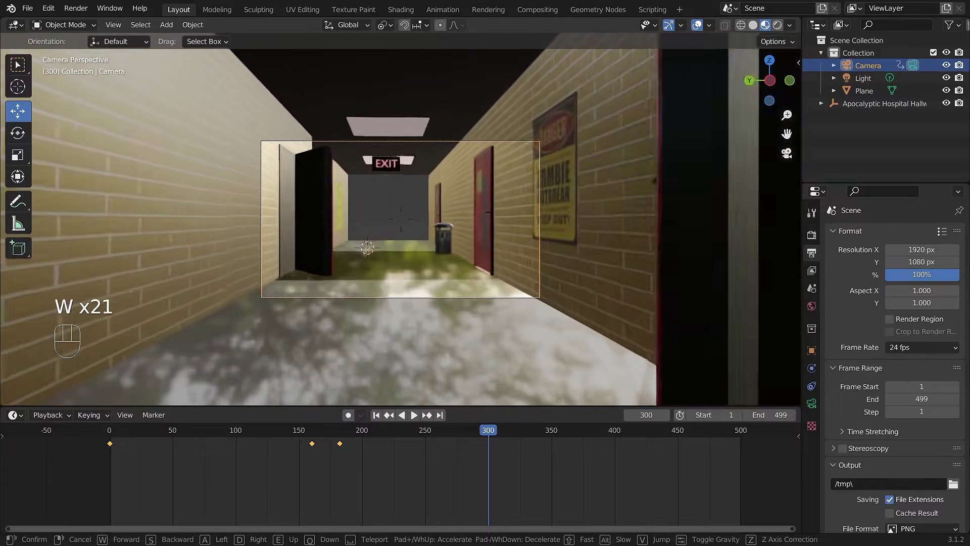
{"action": "key", "text": "w"}
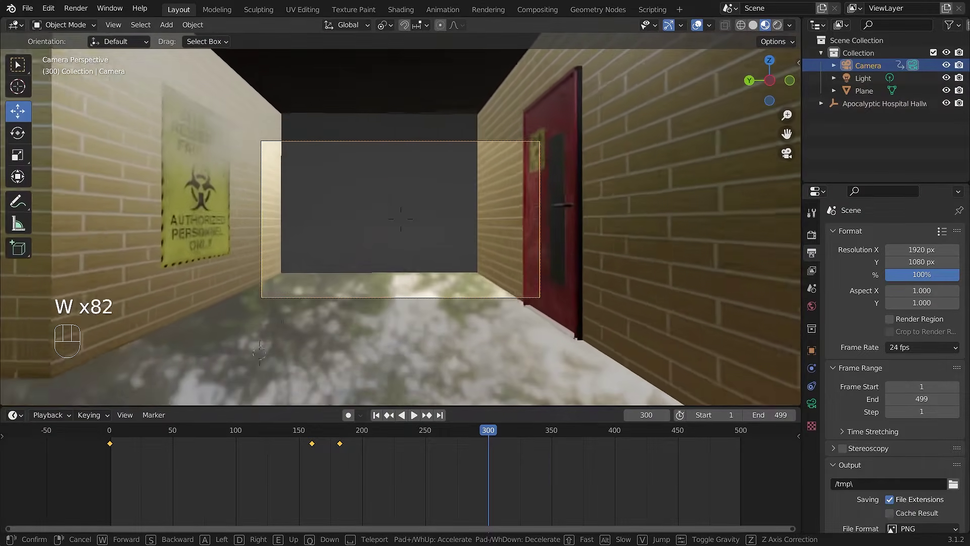
{"action": "key", "text": "w"}
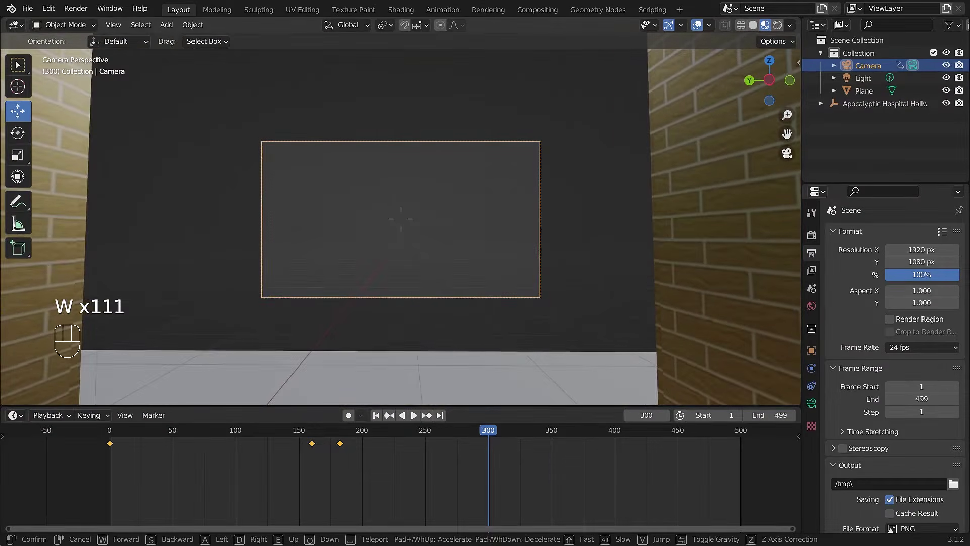
{"action": "key", "text": "w"}
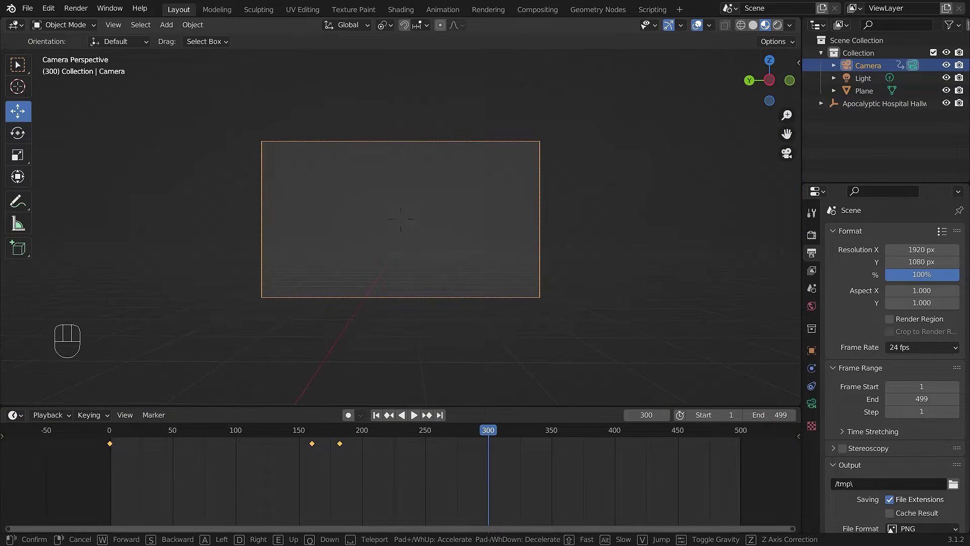
{"action": "left_click", "coordinate": [401, 218]}
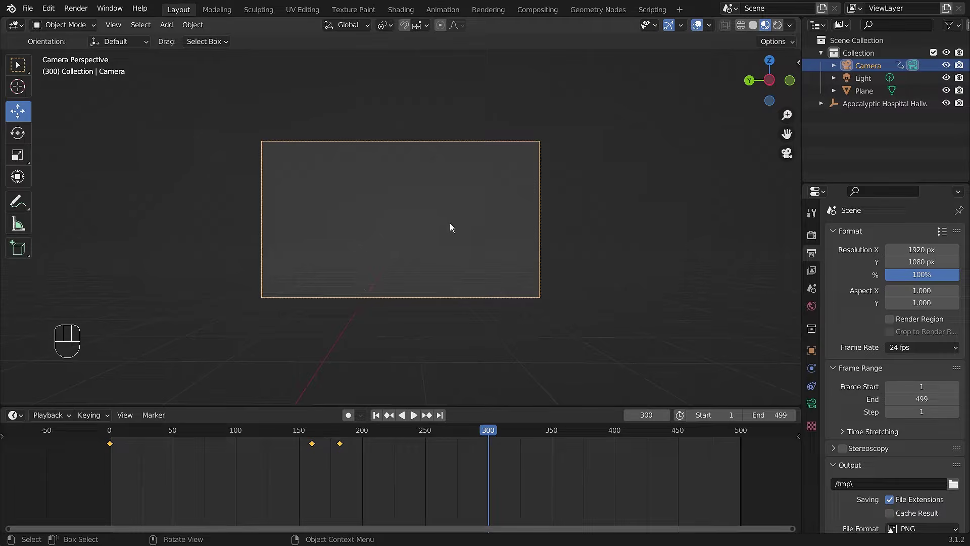
{"action": "key", "text": "i"}
{"action": "left_click", "coordinate": [629, 215]}
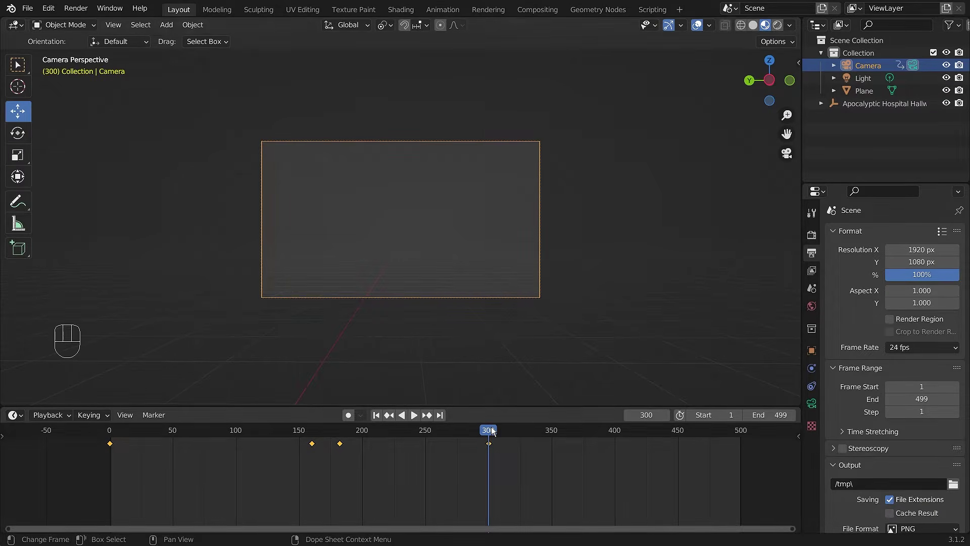
Return to the start of the timeline and play the camera animation
{"action": "left_click_drag", "start_coordinate": [491, 430], "coordinate": [113, 445]}
{"action": "key", "text": "space"}
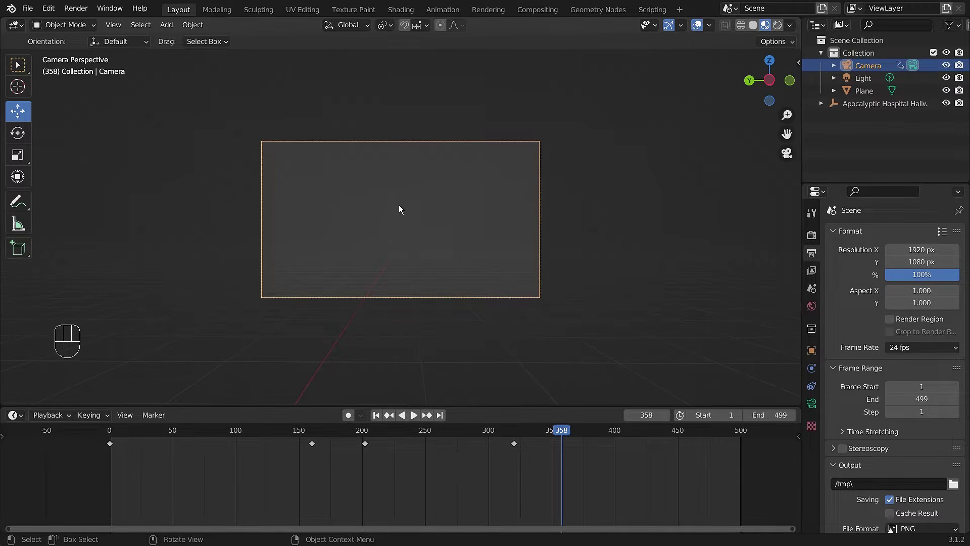
At frame 358, turn the camera back toward the hallway and insert a Location, Rotation, Scale & Custom Properties keyframe
{"action": "key", "text": "v"}
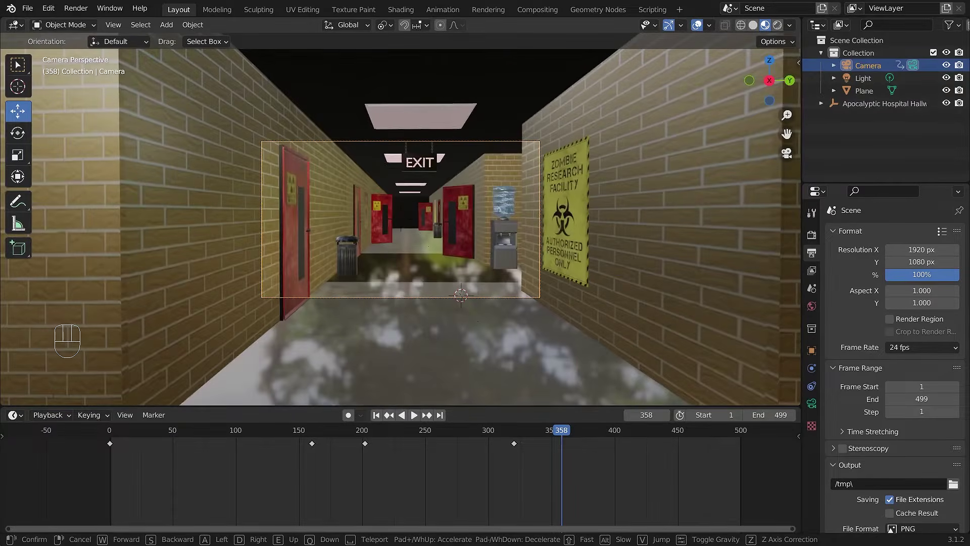
{"action": "left_click", "coordinate": [402, 222]}
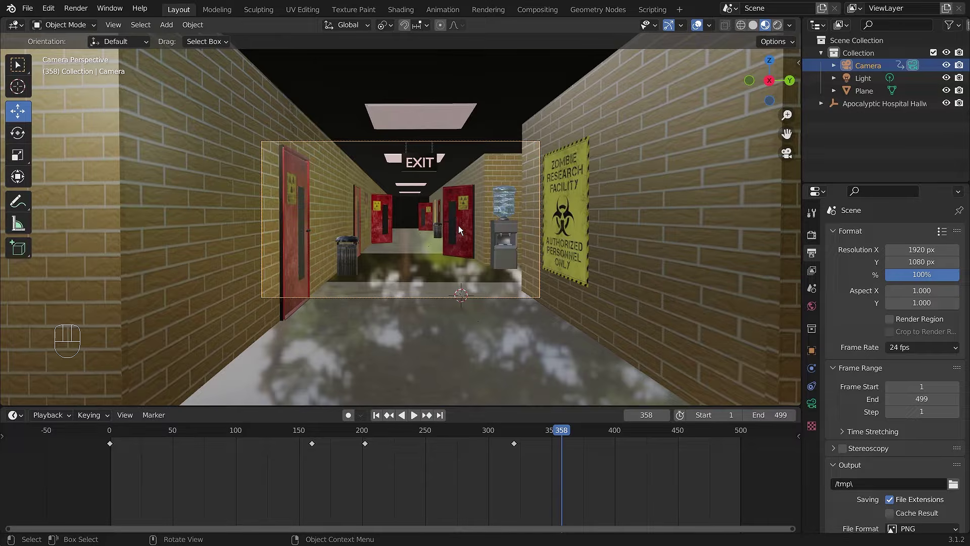
{"action": "key", "text": "i"}
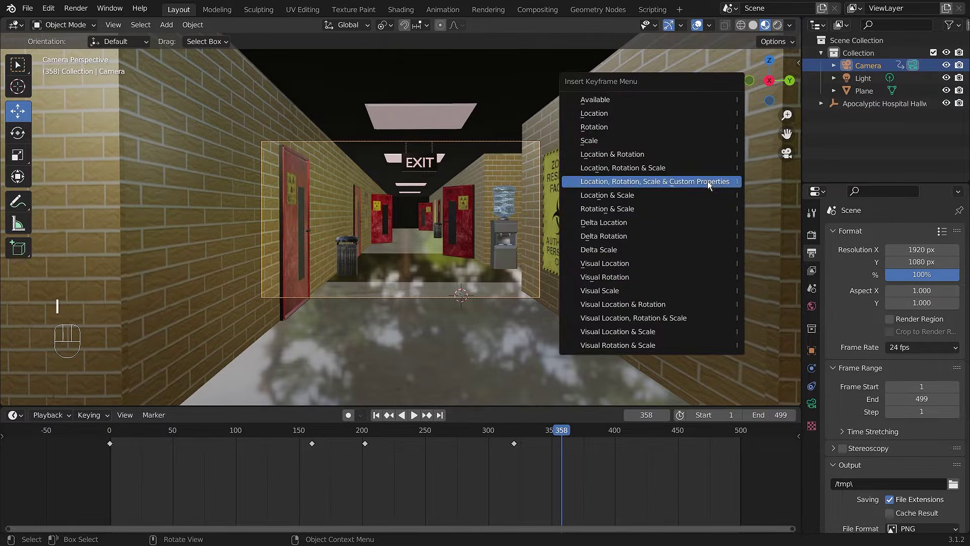
{"action": "left_click", "coordinate": [708, 181]}
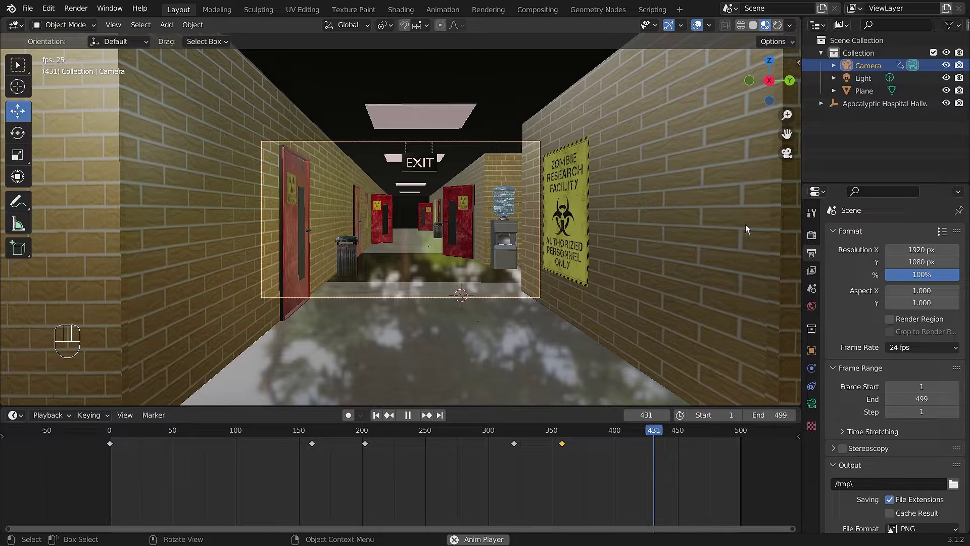
Stop the playback and scrub through the timeline to review the camera animation
{"action": "key", "text": "space"}
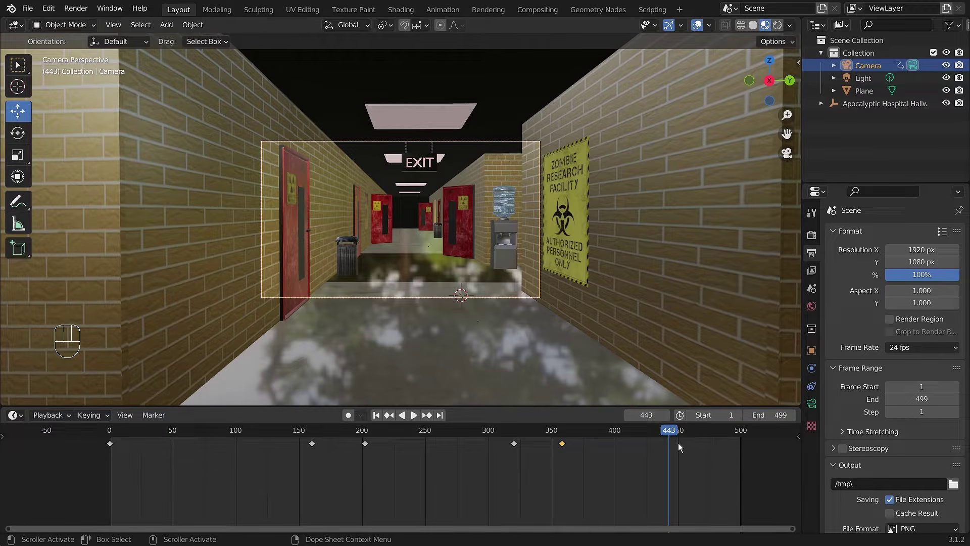
{"action": "left_click_drag", "start_coordinate": [670, 431], "coordinate": [594, 430]}
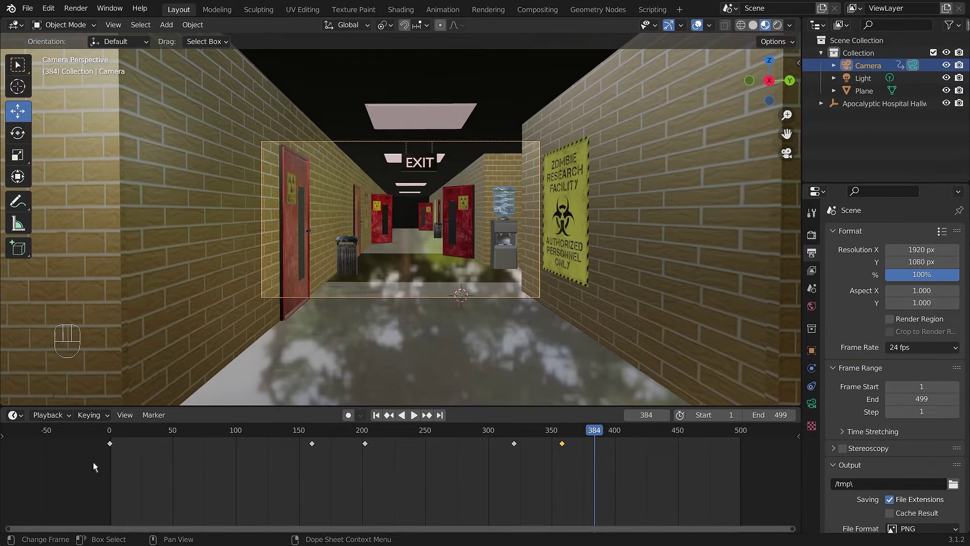
{"action": "left_click_drag", "start_coordinate": [93, 460], "coordinate": [603, 438]}
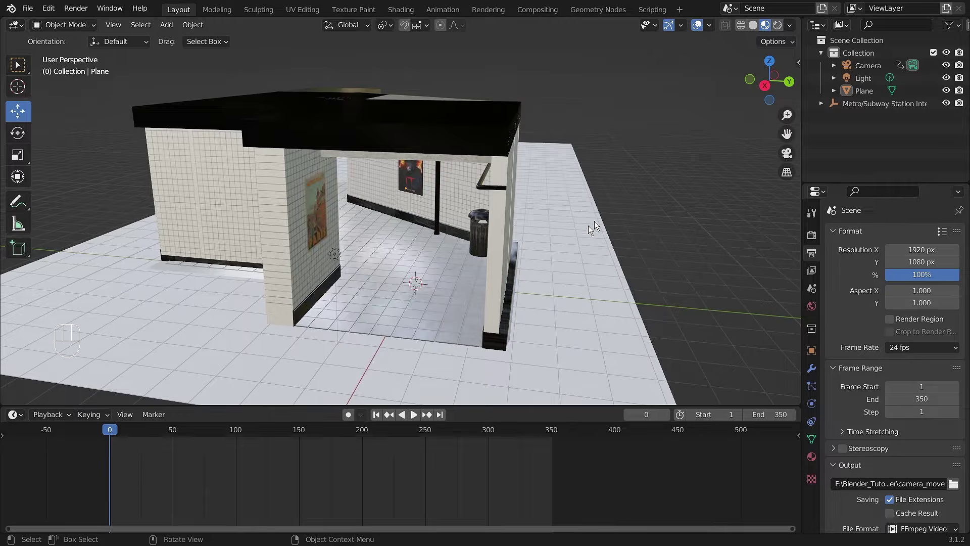
Examine the metro station model from outside its entrance and from inside the tiled corridor
{"action": "scroll", "coordinate": [579, 259], "scroll_direction": "up", "scroll_amount": 3}
{"action": "scroll", "coordinate": [483, 248], "scroll_direction": "up", "scroll_amount": 2}
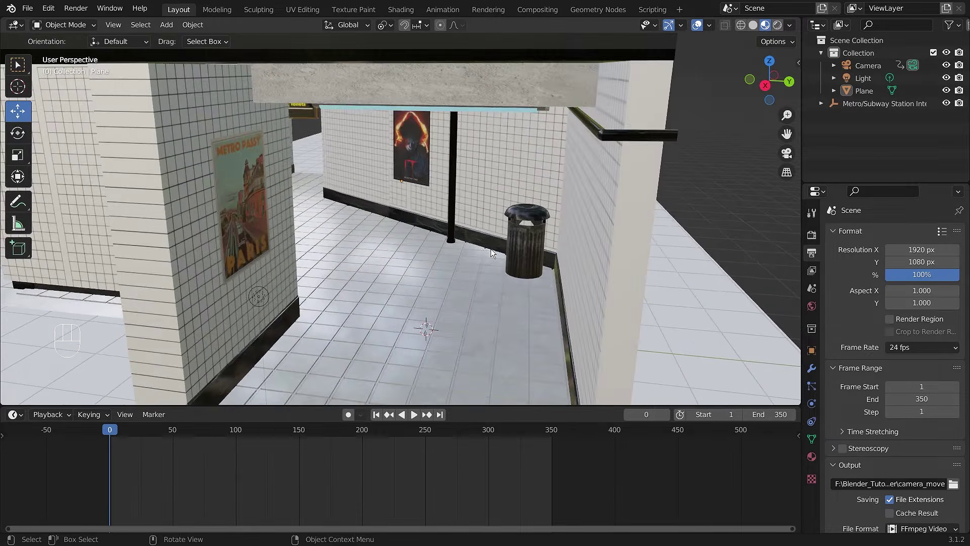
{"action": "middle_click_drag", "start_coordinate": [491, 249], "coordinate": [390, 252]}
{"action": "scroll", "coordinate": [497, 243], "scroll_direction": "up", "scroll_amount": 2}
{"action": "scroll", "coordinate": [463, 246], "scroll_direction": "up", "scroll_amount": 1}
{"action": "scroll", "coordinate": [450, 269], "scroll_direction": "up", "scroll_amount": 2}
{"action": "scroll", "coordinate": [390, 179], "scroll_direction": "up", "scroll_amount": 3}
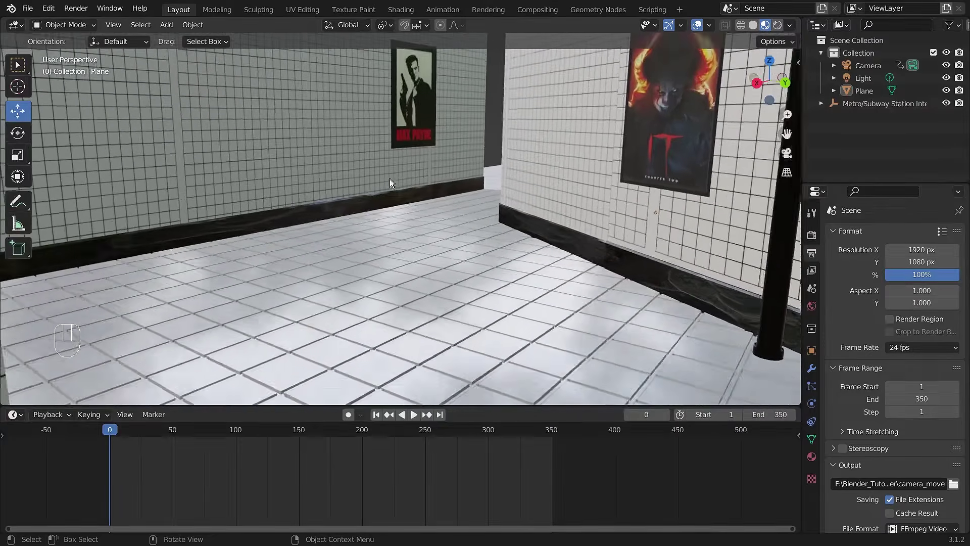
{"action": "middle_click_drag", "start_coordinate": [405, 205], "coordinate": [445, 191]}
{"action": "scroll", "coordinate": [455, 204], "scroll_direction": "down", "scroll_amount": 10}
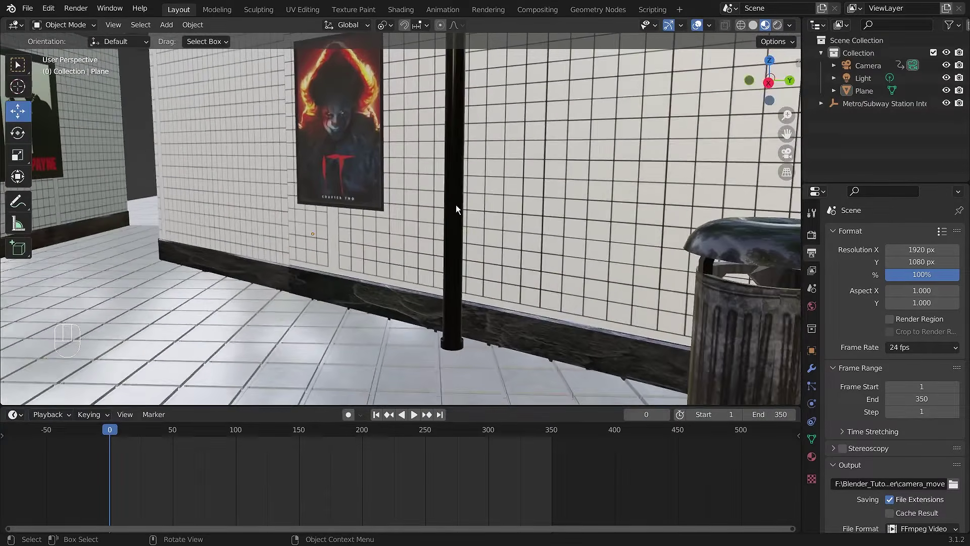
{"action": "scroll", "coordinate": [438, 222], "scroll_direction": "up", "scroll_amount": 4}
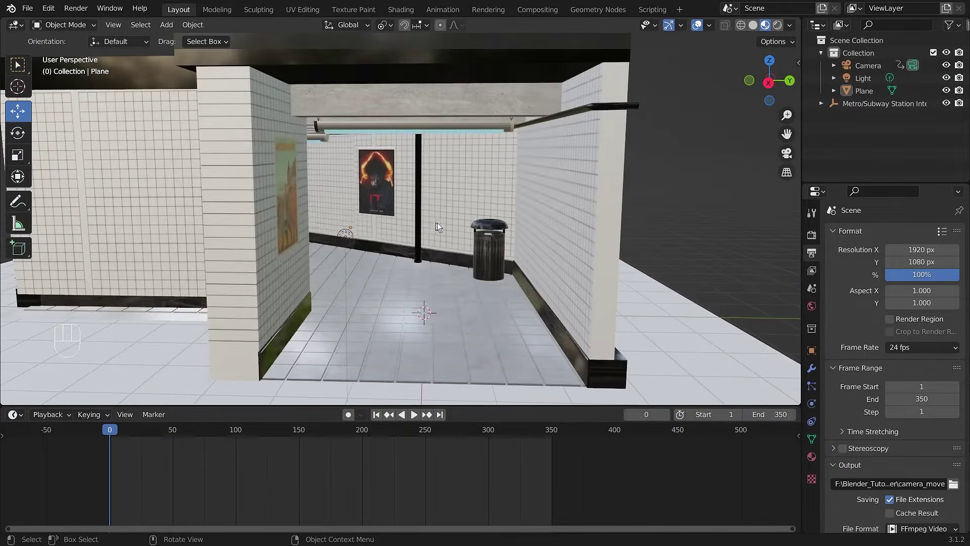
{"action": "middle_click_drag", "start_coordinate": [447, 223], "coordinate": [507, 260]}
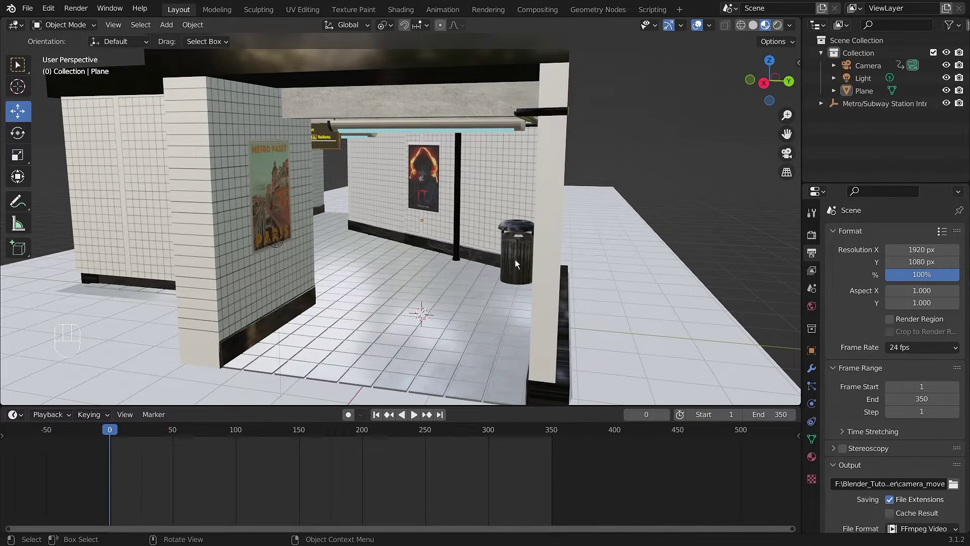
Align the camera to a straight-on view of the metro station entrance
{"action": "scroll", "coordinate": [515, 260], "scroll_direction": "down", "scroll_amount": 3}
{"action": "middle_click_drag", "start_coordinate": [428, 260], "coordinate": [494, 250]}
{"action": "scroll", "coordinate": [477, 259], "scroll_direction": "down", "scroll_amount": 3}
{"action": "scroll", "coordinate": [472, 264], "scroll_direction": "up", "scroll_amount": 3}
{"action": "scroll", "coordinate": [438, 258], "scroll_direction": "up", "scroll_amount": 1}
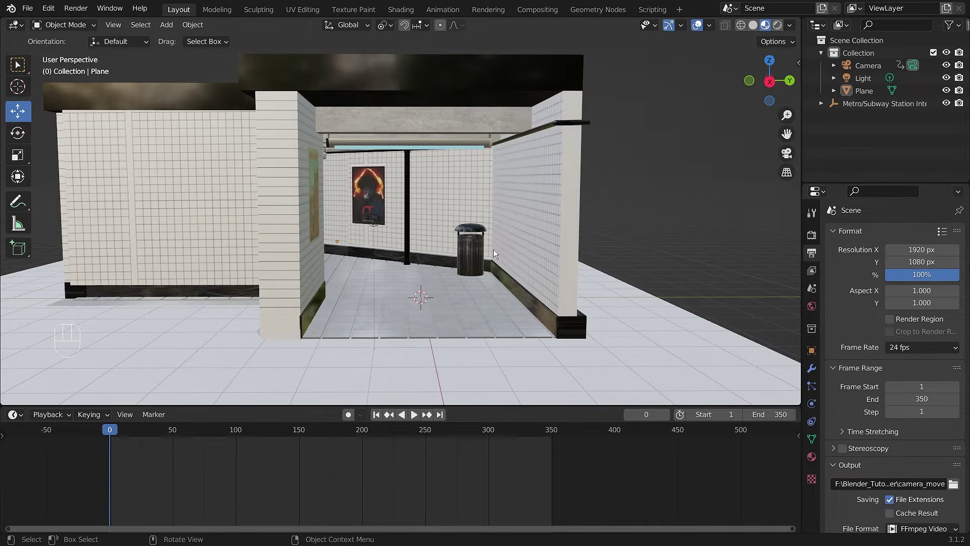
{"action": "key", "text": "ctrl+alt+KP_0"}
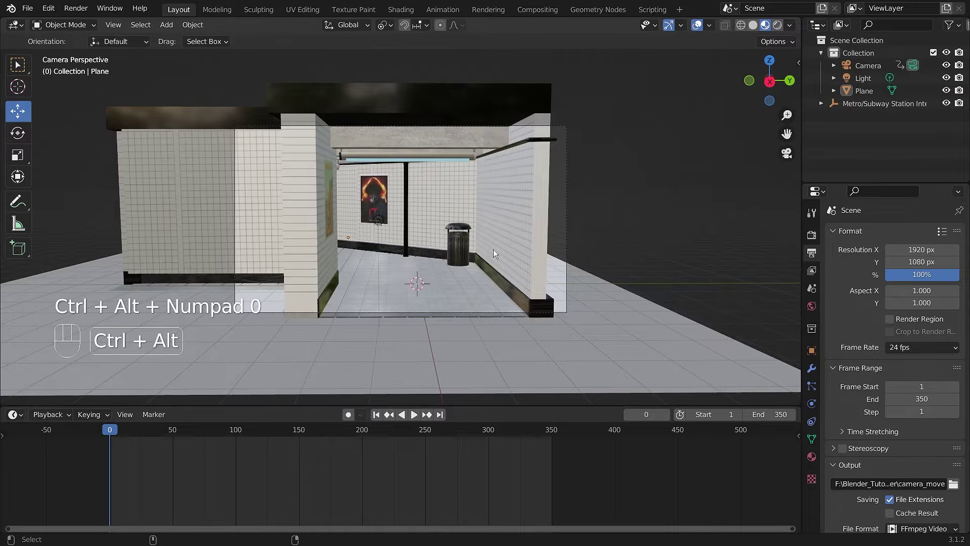
{"action": "scroll", "coordinate": [362, 238], "scroll_direction": "up", "scroll_amount": 2}
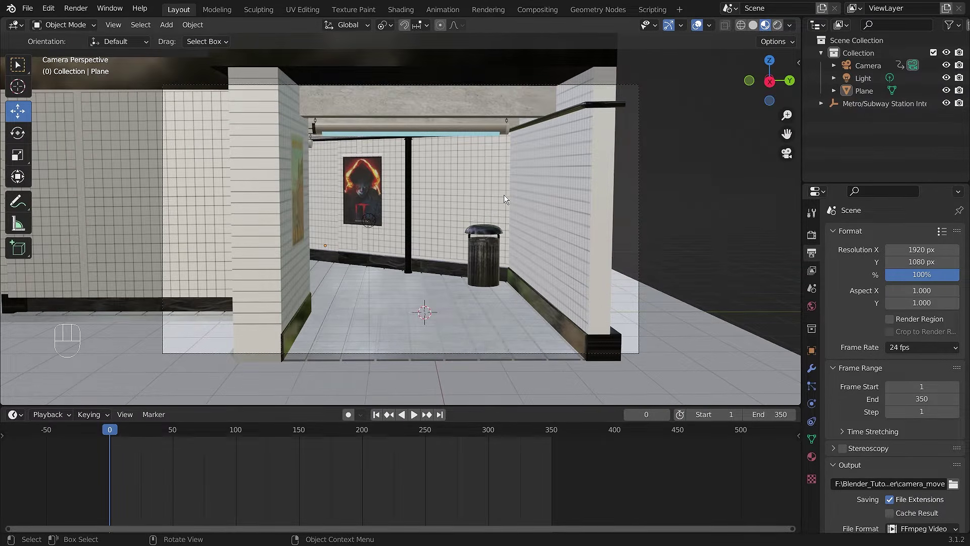
Walk the camera backward with Walk Navigation so the whole station entrance fits inside the camera frame
{"action": "key", "text": "v"}
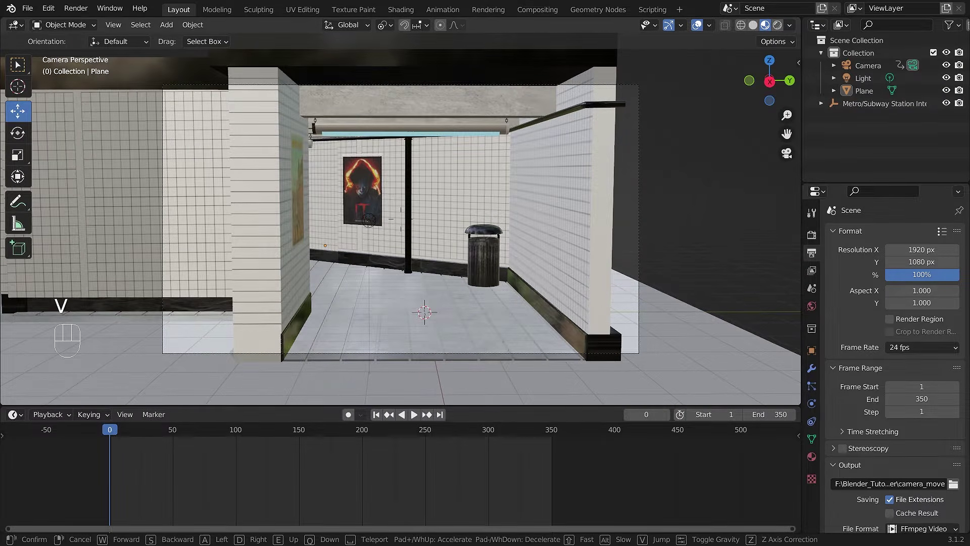
{"action": "key", "text": "s"}
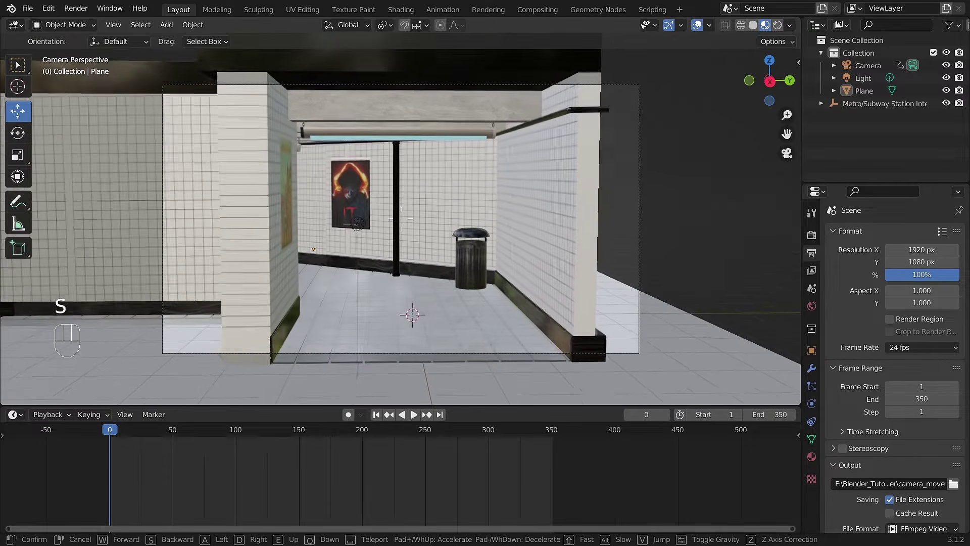
{"action": "key", "text": "s"}
{"action": "key", "text": "s"}
{"action": "key", "text": "s"}
{"action": "key", "text": "s"}
{"action": "key", "text": "s"}
{"action": "key", "text": "s"}
{"action": "key", "text": "s"}
{"action": "key", "text": "s"}
{"action": "key", "text": "s"}
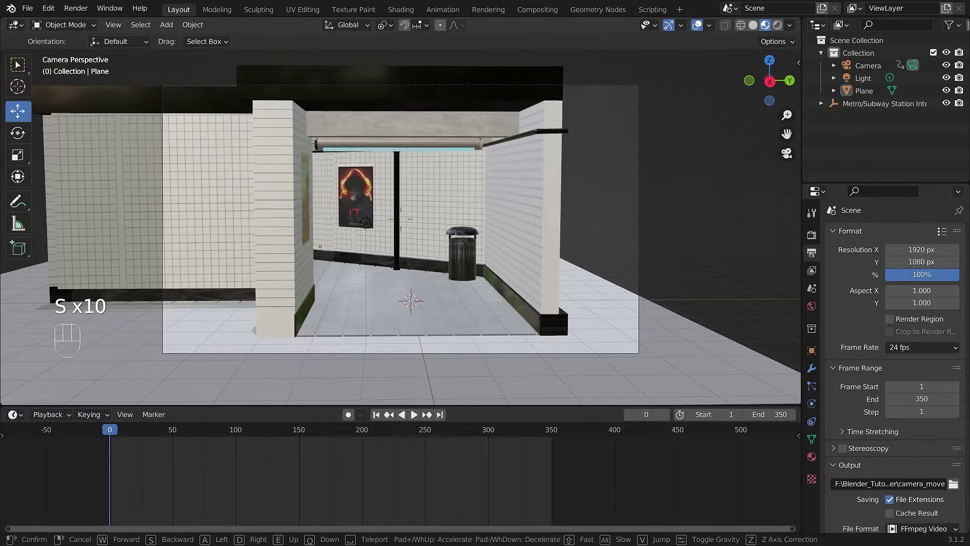
{"action": "left_click", "coordinate": [401, 220]}
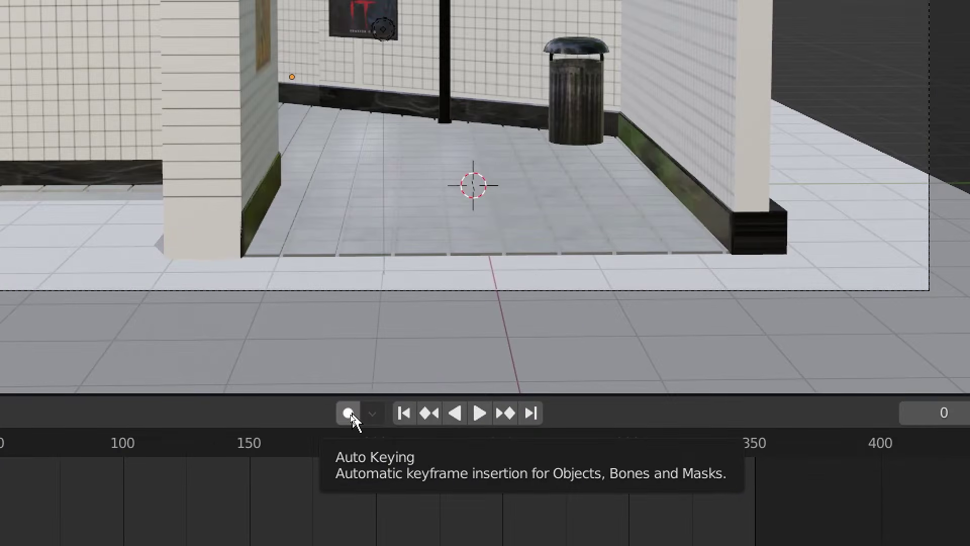
Turn on Auto Keying for the timeline
{"action": "key", "text": "super+minus"}
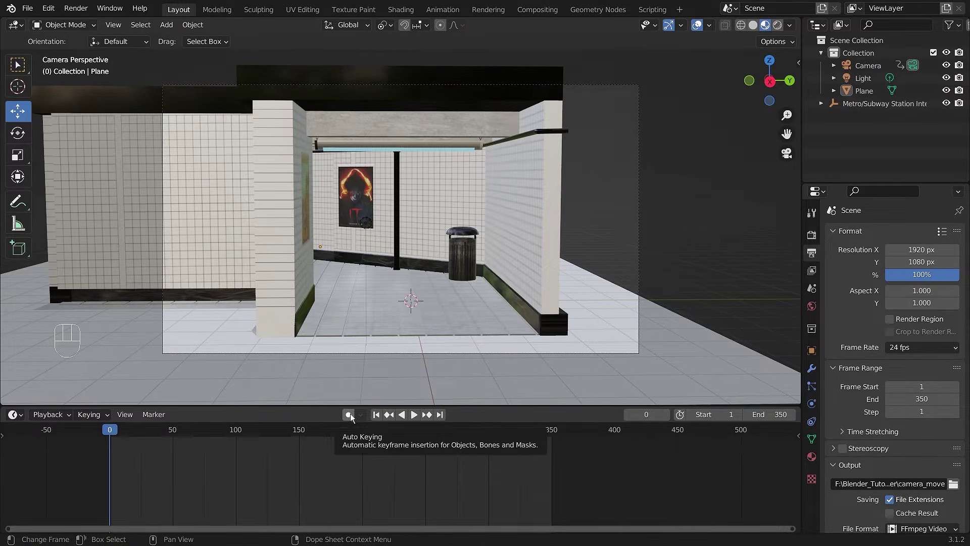
{"action": "left_click", "coordinate": [349, 415]}
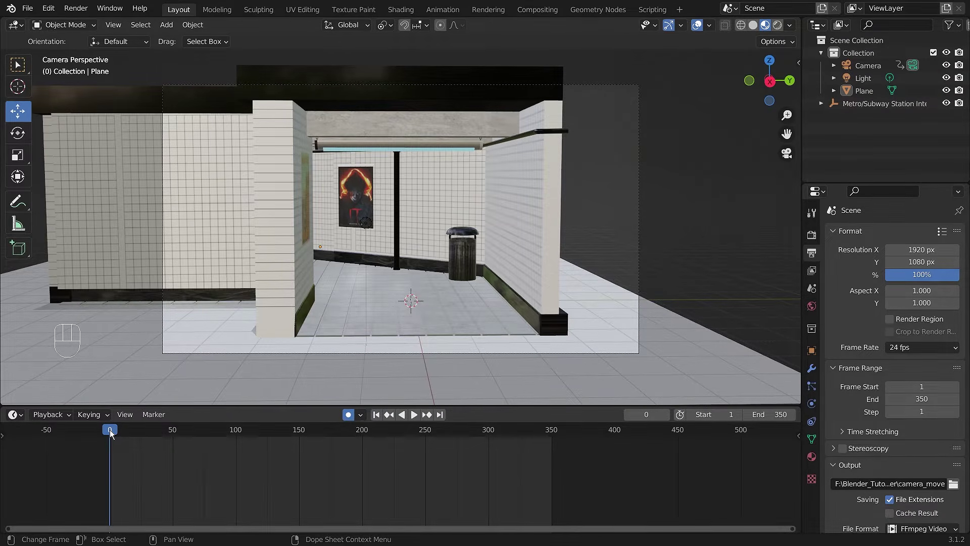
Set the animation's end frame to 608 and move the playhead to frame 582
{"action": "left_click_drag", "start_coordinate": [110, 434], "coordinate": [611, 433]}
{"action": "scroll", "coordinate": [533, 467], "scroll_direction": "down", "scroll_amount": 5}
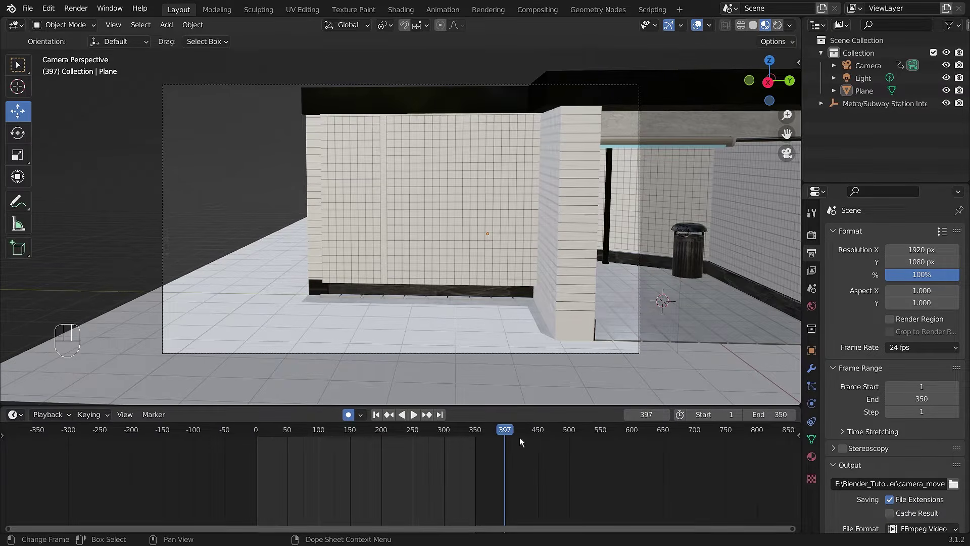
{"action": "left_click_drag", "start_coordinate": [521, 441], "coordinate": [638, 431]}
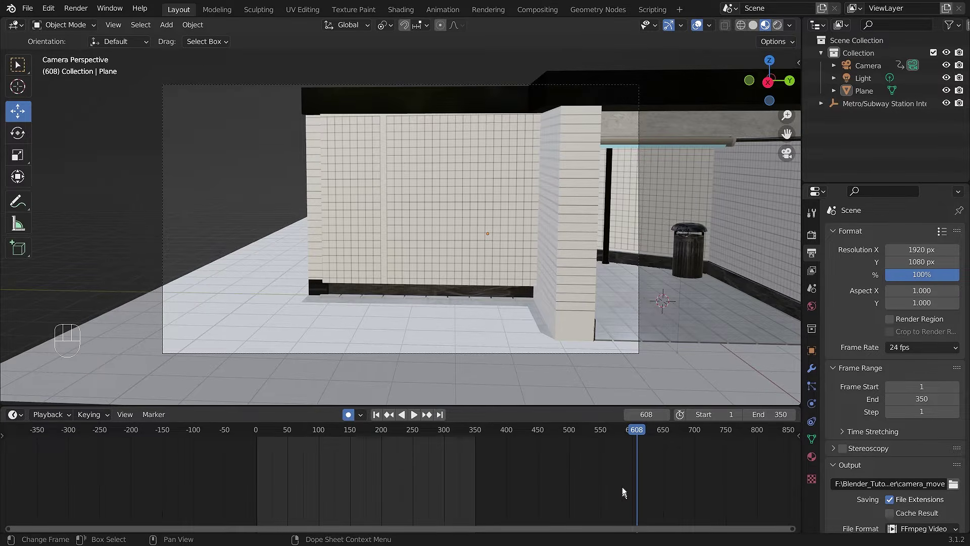
{"action": "key", "text": "ctrl+End"}
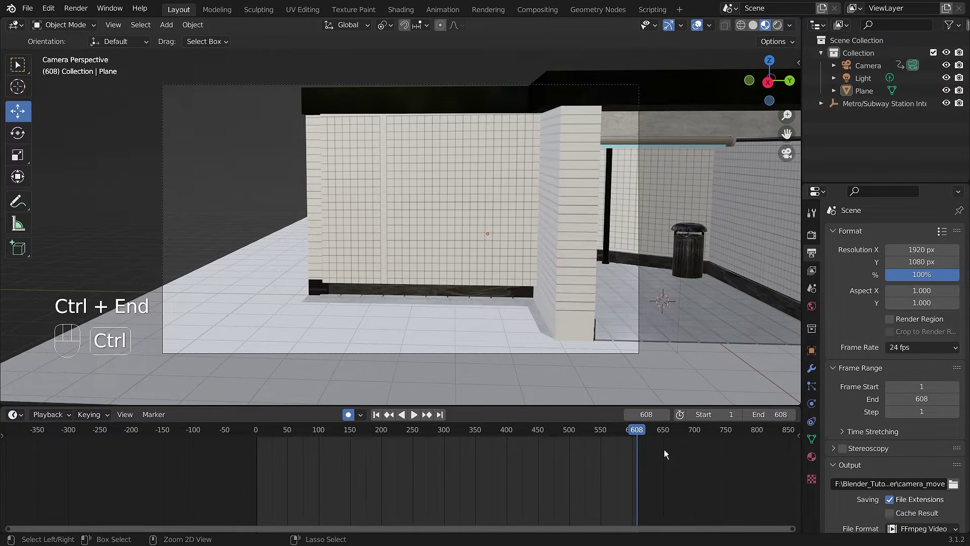
{"action": "scroll", "coordinate": [599, 492], "scroll_direction": "up", "scroll_amount": 2}
{"action": "left_click", "coordinate": [701, 431]}
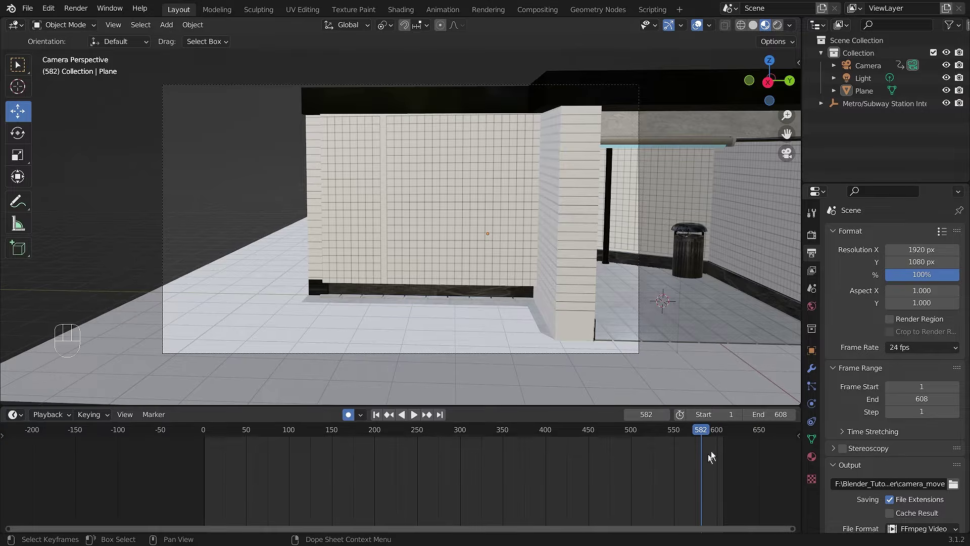
Return the playhead to the animation's first frame
{"action": "key", "text": "shift+Left"}
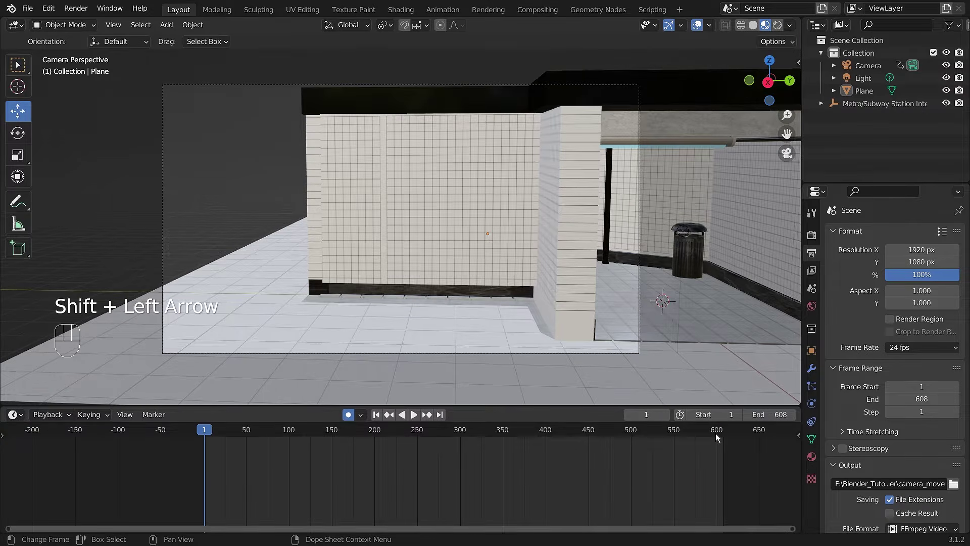
{"action": "scroll", "coordinate": [190, 450], "scroll_direction": "up", "scroll_amount": 1}
{"action": "scroll", "coordinate": [248, 470], "scroll_direction": "up", "scroll_amount": 4}
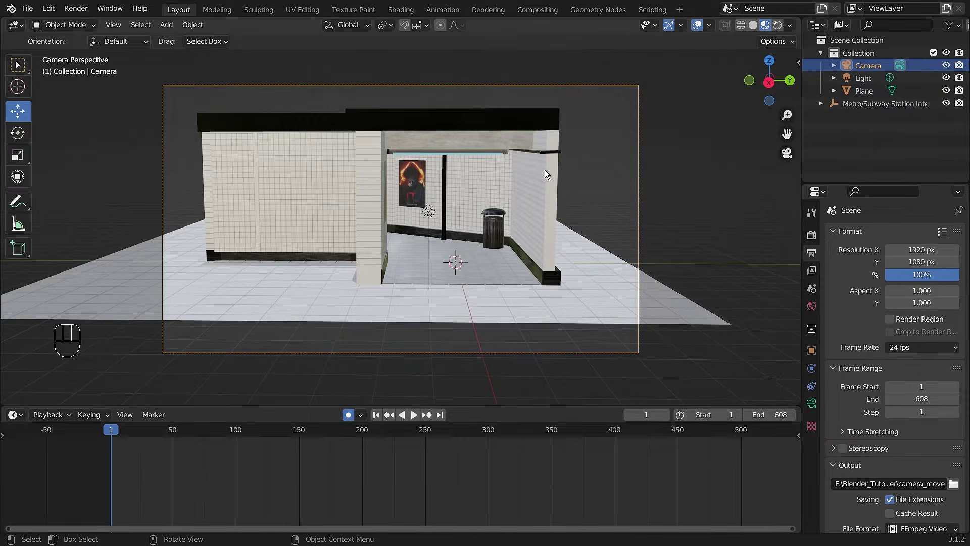
Walk the camera forward with Walk Navigation until the station entrance fills most of the frame, keying this starting view at frame 1
{"action": "key", "text": "v"}
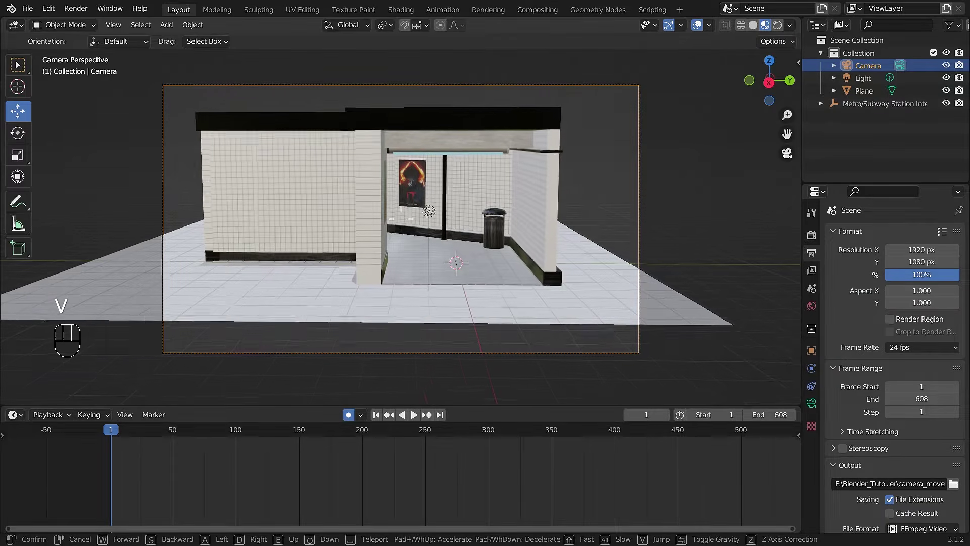
{"action": "key", "text": "w"}
{"action": "key", "text": "w"}
{"action": "key", "text": "w"}
{"action": "key", "text": "w"}
{"action": "key", "text": "w"}
{"action": "key", "text": "w"}
{"action": "key", "text": "w"}
{"action": "key", "text": "w"}
{"action": "key", "text": "w"}
{"action": "key", "text": "w"}
{"action": "key", "text": "w"}
{"action": "key", "text": "w"}
{"action": "key", "text": "w"}
{"action": "key", "text": "w"}
{"action": "key", "text": "w"}
{"action": "key", "text": "w"}
{"action": "key", "text": "w"}
{"action": "key", "text": "w"}
{"action": "key", "text": "w"}
{"action": "key", "text": "w"}
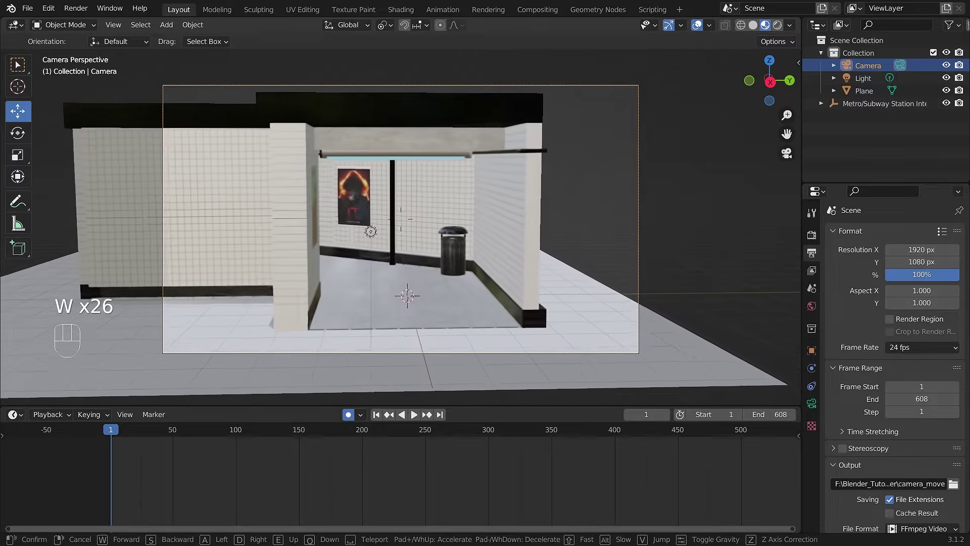
{"action": "key", "text": "w"}
{"action": "key", "text": "w"}
{"action": "key", "text": "w"}
{"action": "key", "text": "w"}
{"action": "key", "text": "w"}
{"action": "key", "text": "w"}
{"action": "key", "text": "w"}
{"action": "key", "text": "w"}
{"action": "key", "text": "w"}
{"action": "key", "text": "w"}
{"action": "key", "text": "w"}
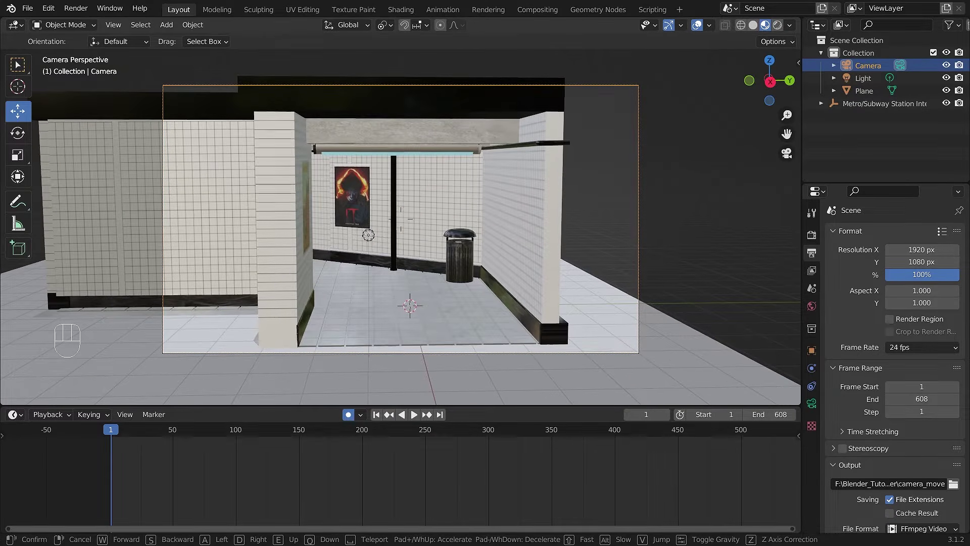
{"action": "left_click", "coordinate": [400, 300]}
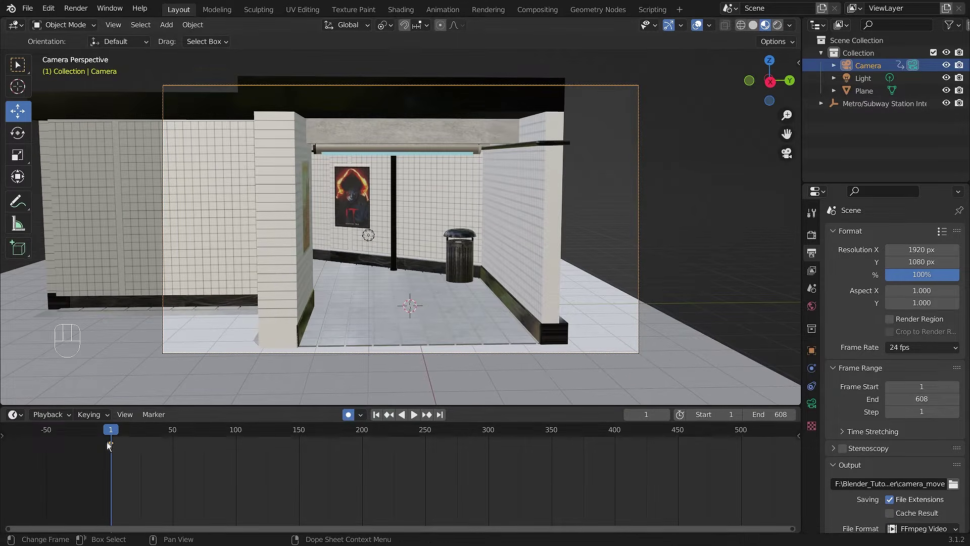
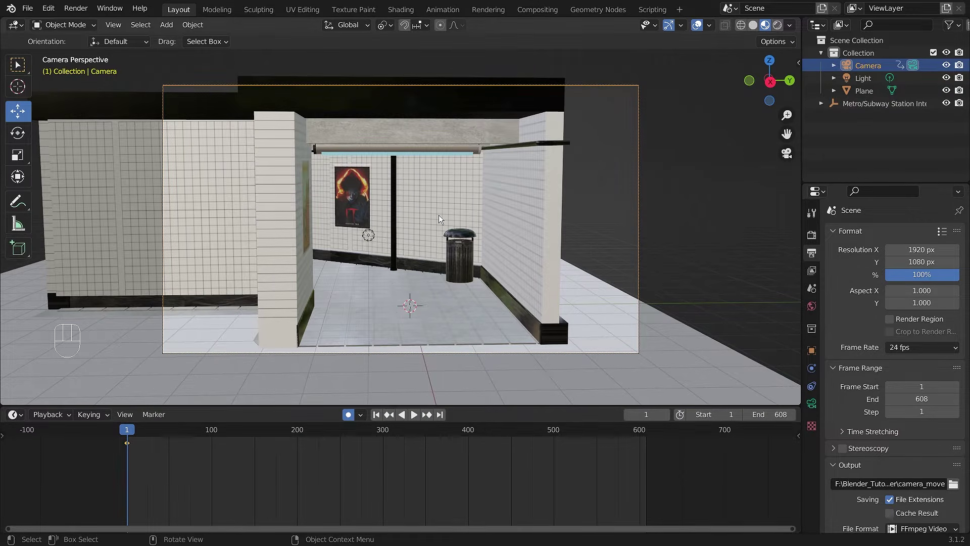
Record the camera live during playback with Walk Navigation, walking forward through the station entrance, past the posters and out the far opening
{"action": "key", "text": "space"}
{"action": "key", "text": "v"}
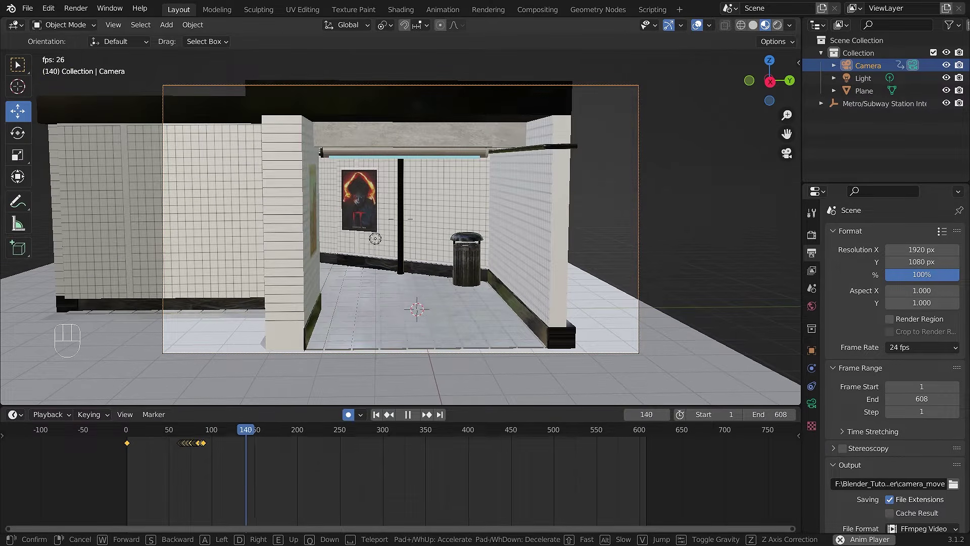
{"action": "key", "text": "w"}
{"action": "key", "text": "w"}
{"action": "key", "text": "w"}
{"action": "key", "text": "w"}
{"action": "key", "text": "w"}
{"action": "key", "text": "w"}
{"action": "key", "text": "w"}
{"action": "key", "text": "w"}
{"action": "key", "text": "w"}
{"action": "key", "text": "w"}
{"action": "key", "text": "w"}
{"action": "key", "text": "w"}
{"action": "key", "text": "w"}
{"action": "key", "text": "w"}
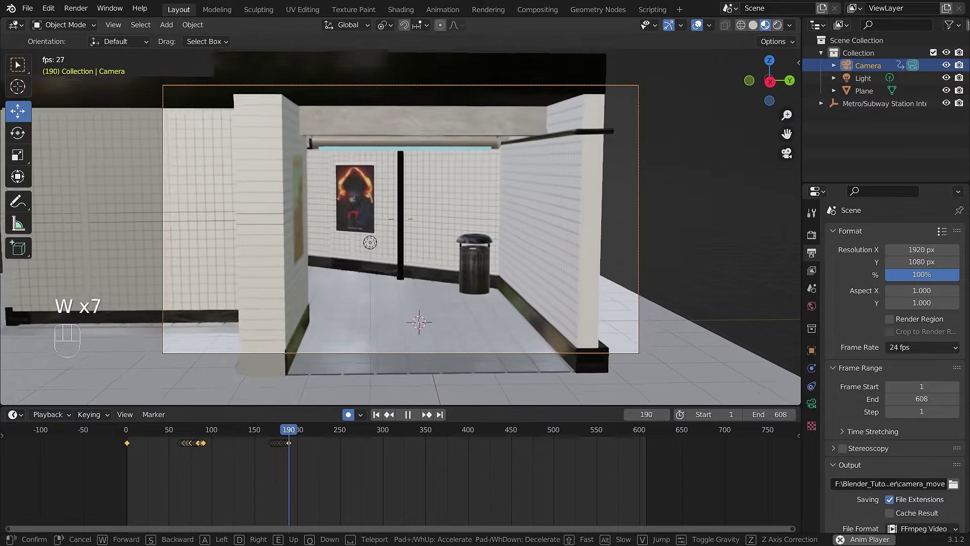
{"action": "key", "text": "w"}
{"action": "key", "text": "w"}
{"action": "key", "text": "w"}
{"action": "key", "text": "w"}
{"action": "key", "text": "w"}
{"action": "key", "text": "w"}
{"action": "key", "text": "w"}
{"action": "key", "text": "w"}
{"action": "key", "text": "w"}
{"action": "key", "text": "w"}
{"action": "key", "text": "w"}
{"action": "key", "text": "w"}
{"action": "key", "text": "w"}
{"action": "key", "text": "w"}
{"action": "key", "text": "w"}
{"action": "key", "text": "w"}
{"action": "key", "text": "w"}
{"action": "key", "text": "w"}
{"action": "key", "text": "w"}
{"action": "key", "text": "w"}
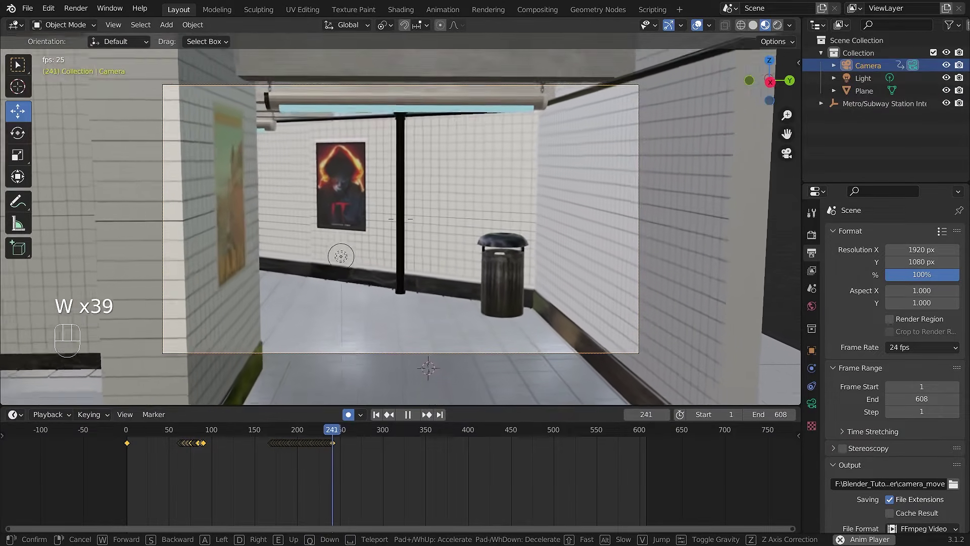
{"action": "key", "text": "w"}
{"action": "key", "text": "w"}
{"action": "key", "text": "w"}
{"action": "key", "text": "w"}
{"action": "key", "text": "w"}
{"action": "key", "text": "w"}
{"action": "key", "text": "w"}
{"action": "key", "text": "w"}
{"action": "key", "text": "w"}
{"action": "key", "text": "w"}
{"action": "key", "text": "w"}
{"action": "key", "text": "w"}
{"action": "key", "text": "w"}
{"action": "key", "text": "w"}
{"action": "key", "text": "w"}
{"action": "key", "text": "w"}
{"action": "key", "text": "w"}
{"action": "key", "text": "w"}
{"action": "key", "text": "w"}
{"action": "key", "text": "w"}
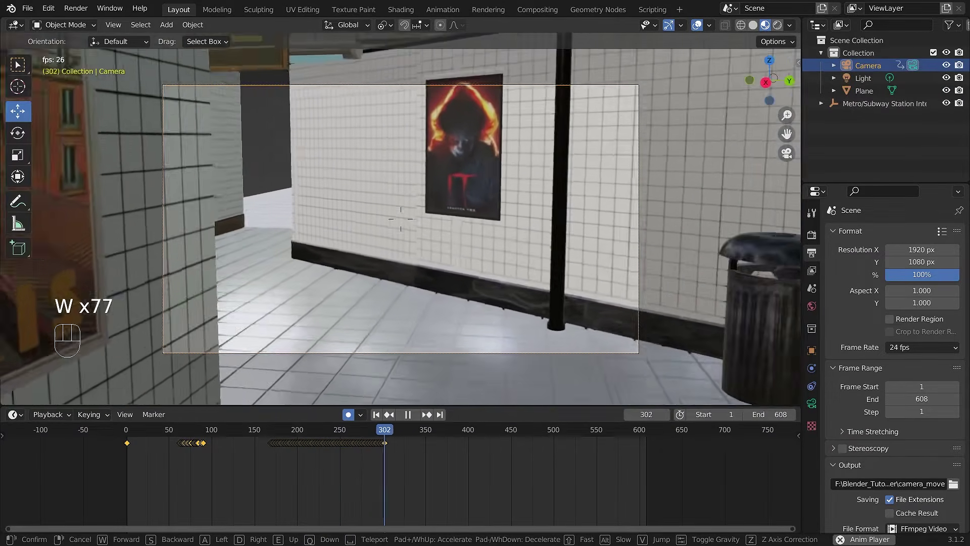
{"action": "key", "text": "w"}
{"action": "key", "text": "w"}
{"action": "key", "text": "w"}
{"action": "key", "text": "w"}
{"action": "key", "text": "w"}
{"action": "key", "text": "w"}
{"action": "key", "text": "w"}
{"action": "key", "text": "w"}
{"action": "key", "text": "w"}
{"action": "key", "text": "w"}
{"action": "key", "text": "w"}
{"action": "key", "text": "w"}
{"action": "key", "text": "w"}
{"action": "key", "text": "w"}
{"action": "key", "text": "w"}
{"action": "key", "text": "w"}
{"action": "key", "text": "w"}
{"action": "key", "text": "w"}
{"action": "key", "text": "w"}
{"action": "key", "text": "w"}
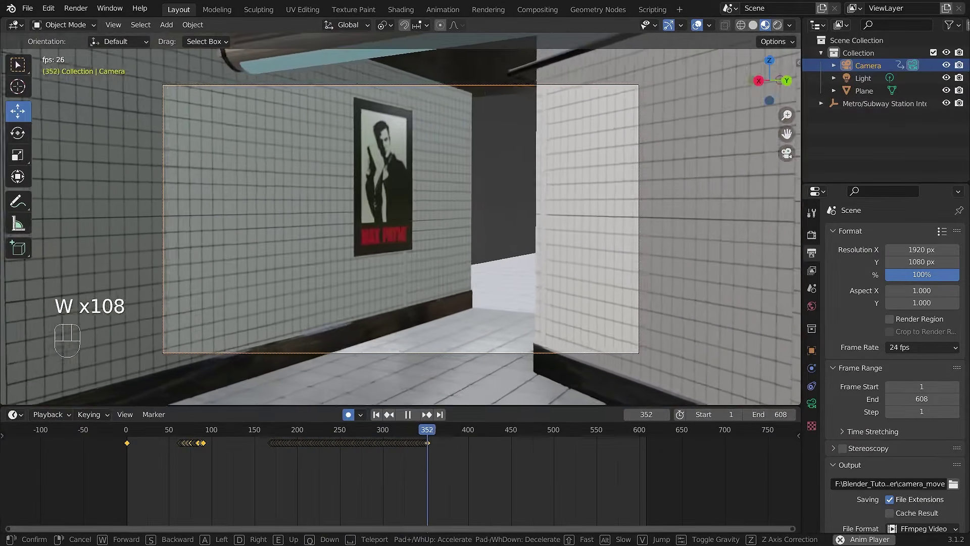
{"action": "key", "text": "w"}
{"action": "key", "text": "w"}
{"action": "key", "text": "w"}
{"action": "key", "text": "w"}
{"action": "key", "text": "w"}
{"action": "key", "text": "w"}
{"action": "key", "text": "w"}
{"action": "key", "text": "w"}
{"action": "key", "text": "w"}
{"action": "key", "text": "w"}
{"action": "key", "text": "w"}
{"action": "key", "text": "w"}
{"action": "key", "text": "w"}
{"action": "key", "text": "w"}
{"action": "key", "text": "w"}
{"action": "key", "text": "w"}
{"action": "key", "text": "w"}
{"action": "key", "text": "w"}
{"action": "key", "text": "w"}
{"action": "key", "text": "w"}
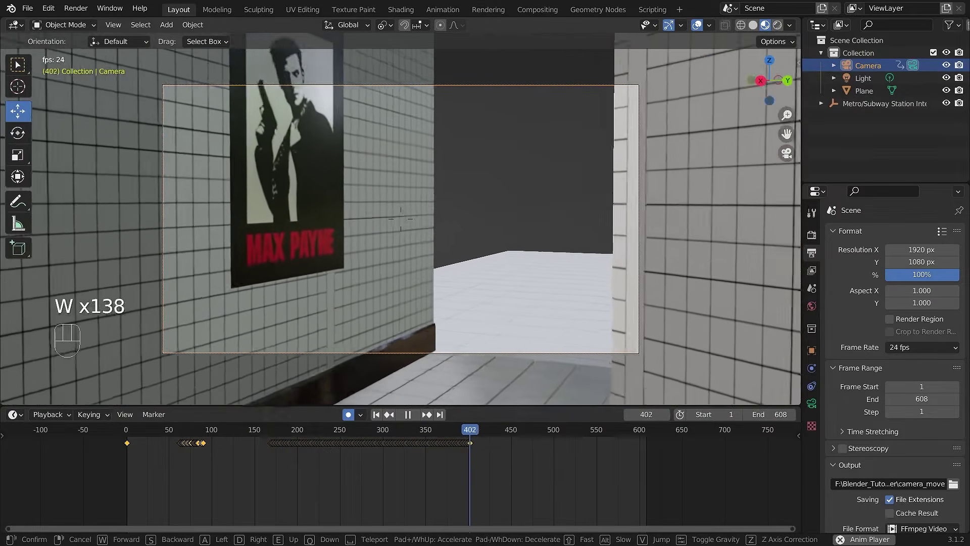
{"action": "key", "text": "w"}
{"action": "key", "text": "w"}
{"action": "key", "text": "w"}
{"action": "key", "text": "w"}
{"action": "key", "text": "w"}
{"action": "key", "text": "w"}
{"action": "key", "text": "w"}
{"action": "key", "text": "w"}
{"action": "key", "text": "w"}
{"action": "key", "text": "w"}
{"action": "key", "text": "w"}
{"action": "key", "text": "w"}
{"action": "key", "text": "w"}
{"action": "key", "text": "w"}
{"action": "key", "text": "w"}
{"action": "key", "text": "w"}
{"action": "key", "text": "w"}
{"action": "key", "text": "w"}
{"action": "key", "text": "w"}
{"action": "key", "text": "w"}
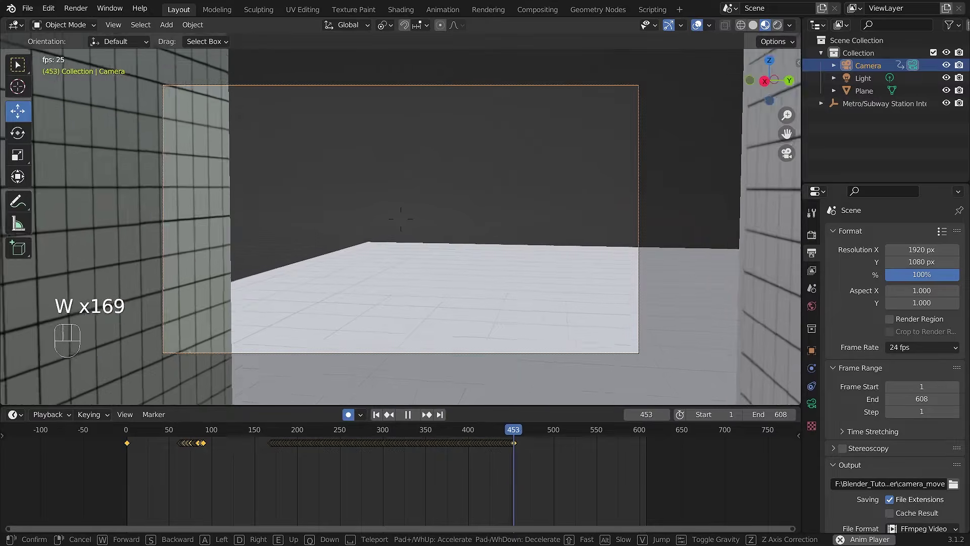
{"action": "key", "text": "w"}
{"action": "key", "text": "w"}
{"action": "key", "text": "w"}
{"action": "key", "text": "w"}
{"action": "key", "text": "w"}
{"action": "key", "text": "w"}
{"action": "key", "text": "w"}
{"action": "key", "text": "w"}
{"action": "key", "text": "w"}
{"action": "key", "text": "w"}
{"action": "key", "text": "w"}
{"action": "key", "text": "w"}
{"action": "key", "text": "w"}
{"action": "key", "text": "w"}
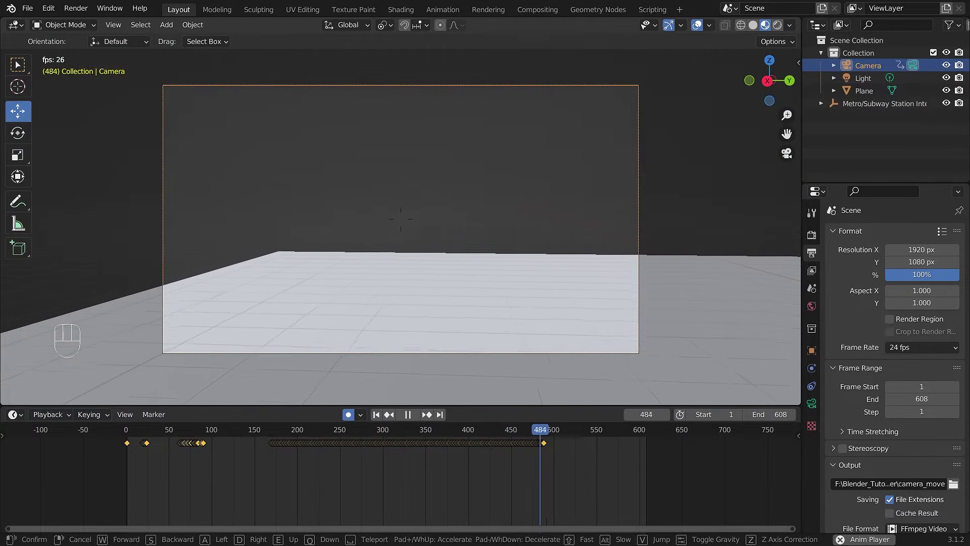
{"action": "left_click", "coordinate": [401, 219]}
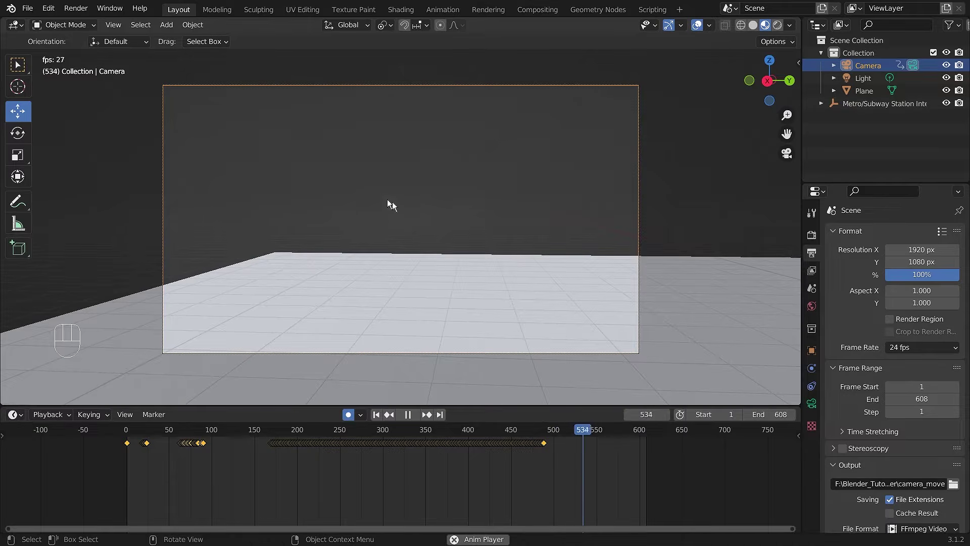
{"action": "key", "text": "space"}
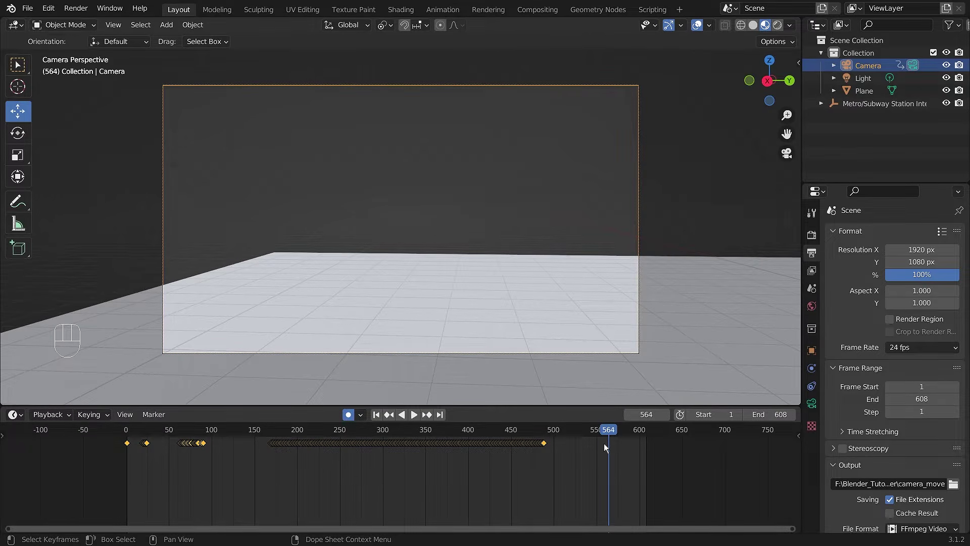
Split the 3D viewport vertically and show the camera's animation curves in a Graph Editor beside it
{"action": "scroll", "coordinate": [364, 473], "scroll_direction": "up", "scroll_amount": 2}
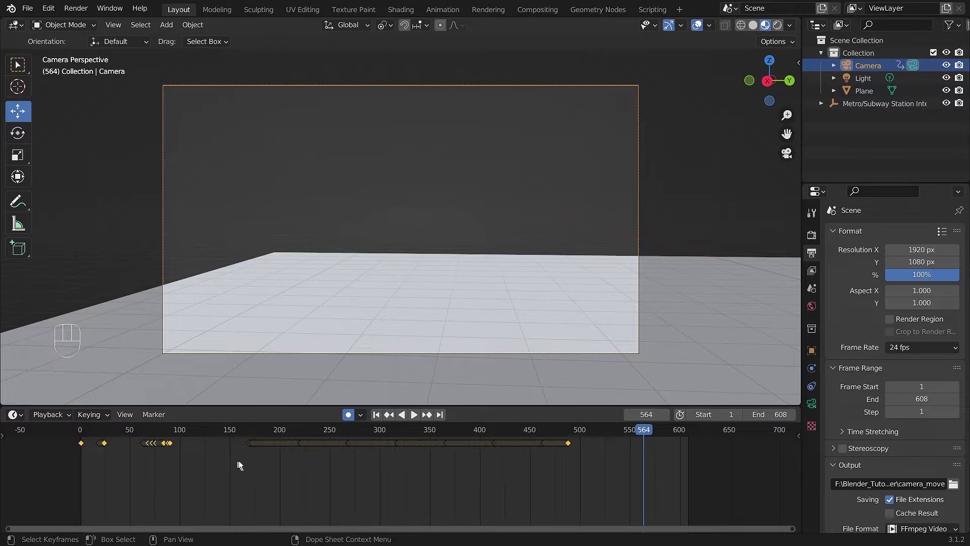
{"action": "scroll", "coordinate": [238, 459], "scroll_direction": "up", "scroll_amount": 5}
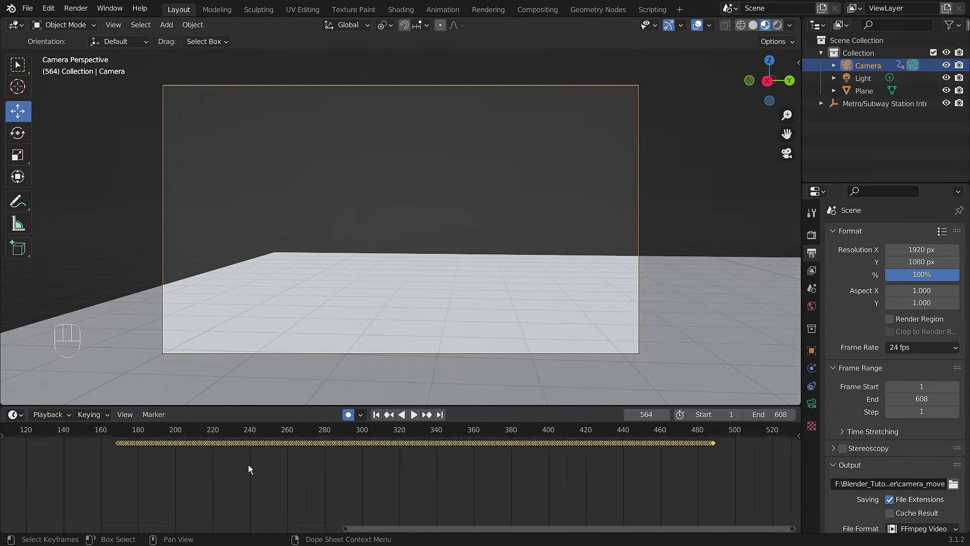
{"action": "scroll", "coordinate": [248, 465], "scroll_direction": "up", "scroll_amount": 5}
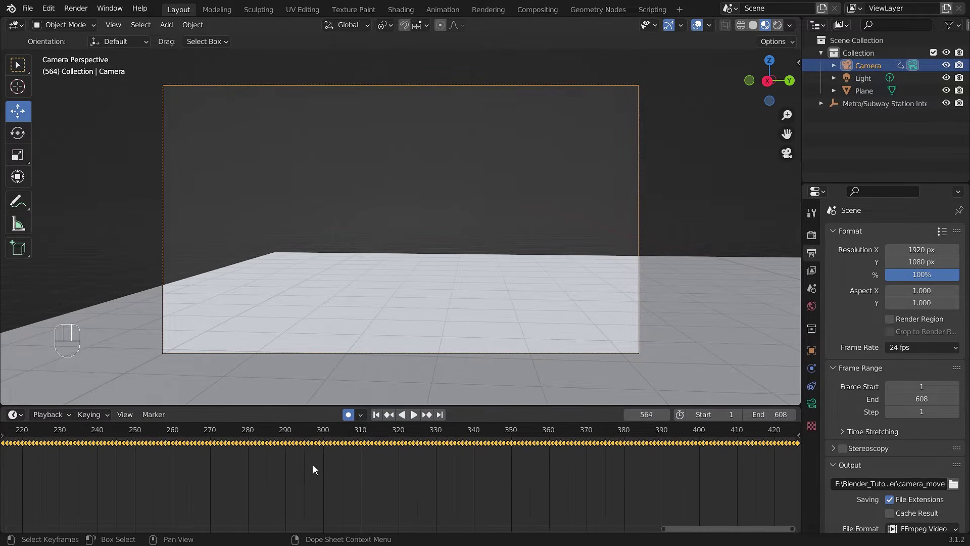
{"action": "scroll", "coordinate": [313, 465], "scroll_direction": "down", "scroll_amount": 8}
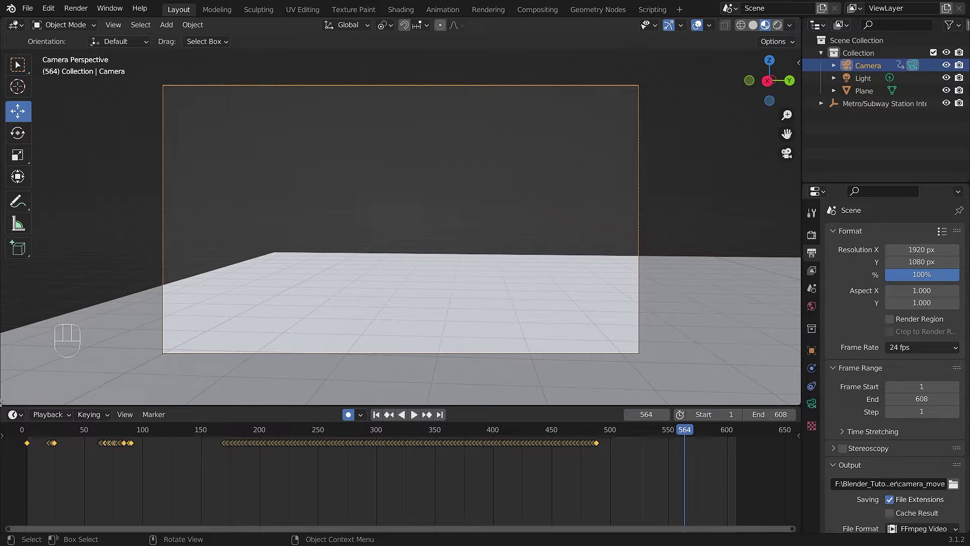
{"action": "left_click_drag", "start_coordinate": [1, 403], "coordinate": [388, 389]}
{"action": "left_click", "coordinate": [402, 26]}
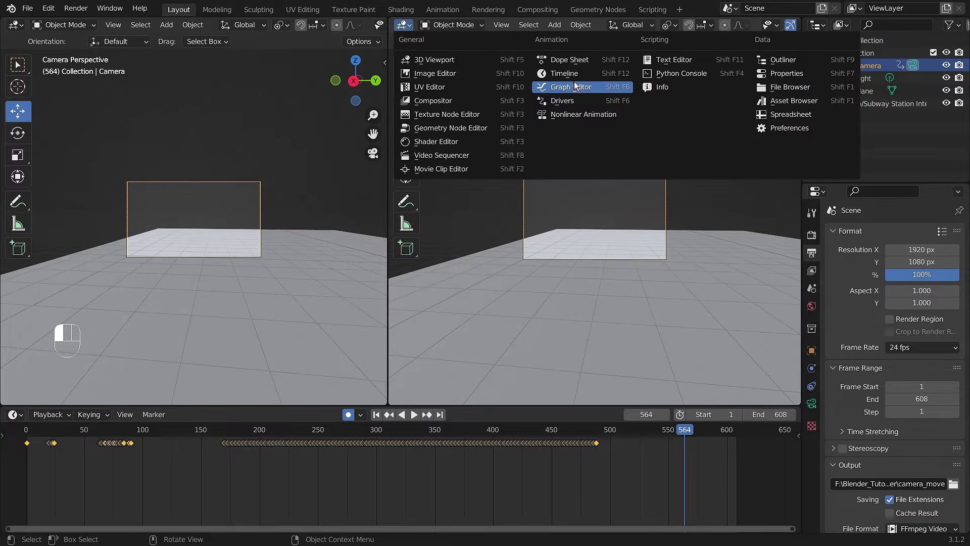
{"action": "left_click", "coordinate": [579, 87]}
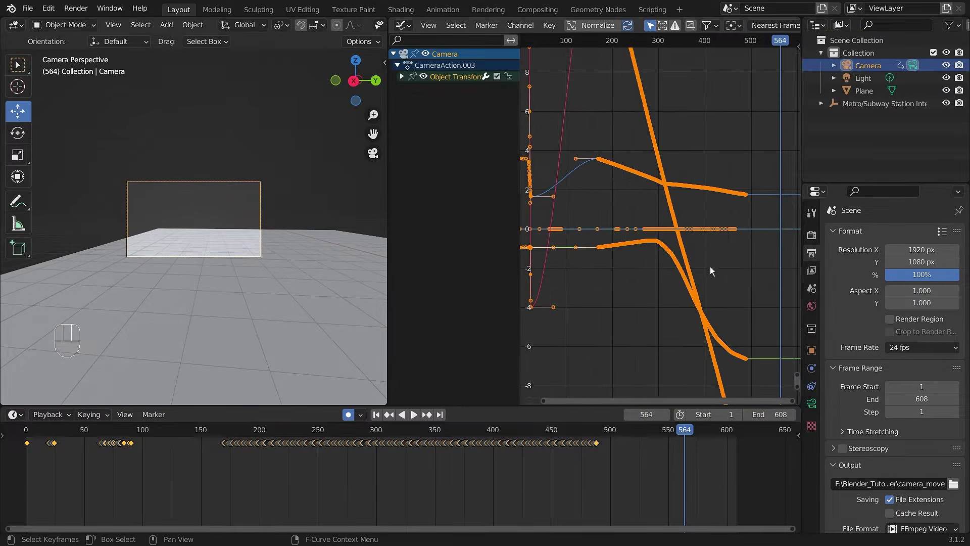
{"action": "scroll", "coordinate": [715, 268], "scroll_direction": "down", "scroll_amount": 5}
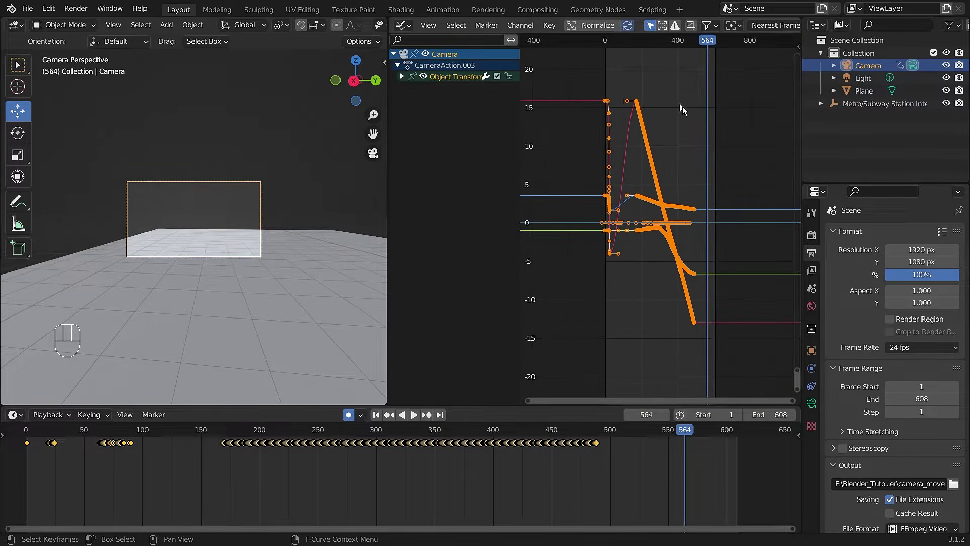
{"action": "scroll", "coordinate": [708, 279], "scroll_direction": "up", "scroll_amount": 3}
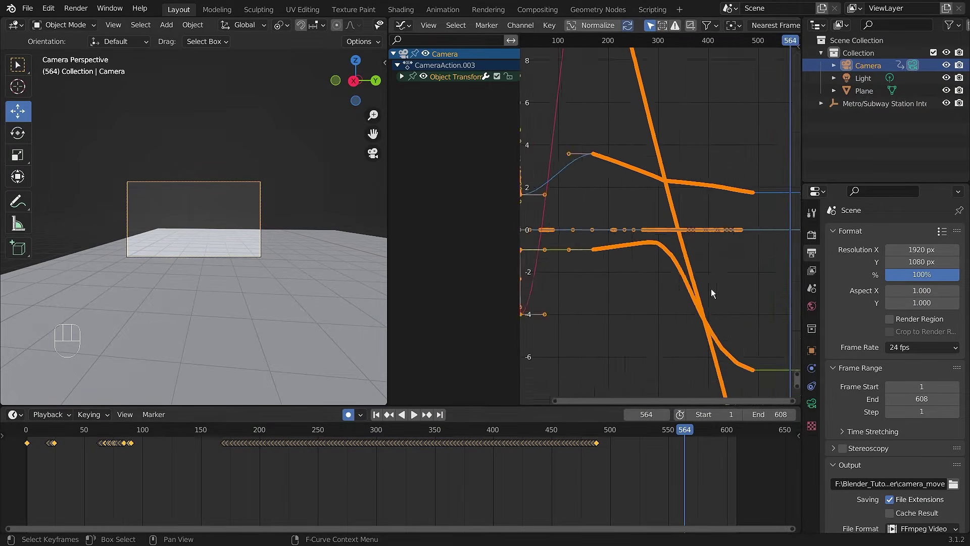
Play the recording from the start and delete the stray camera keyframes within the first 100 frames
{"action": "left_click_drag", "start_coordinate": [670, 435], "coordinate": [12, 441]}
{"action": "key", "text": "space"}
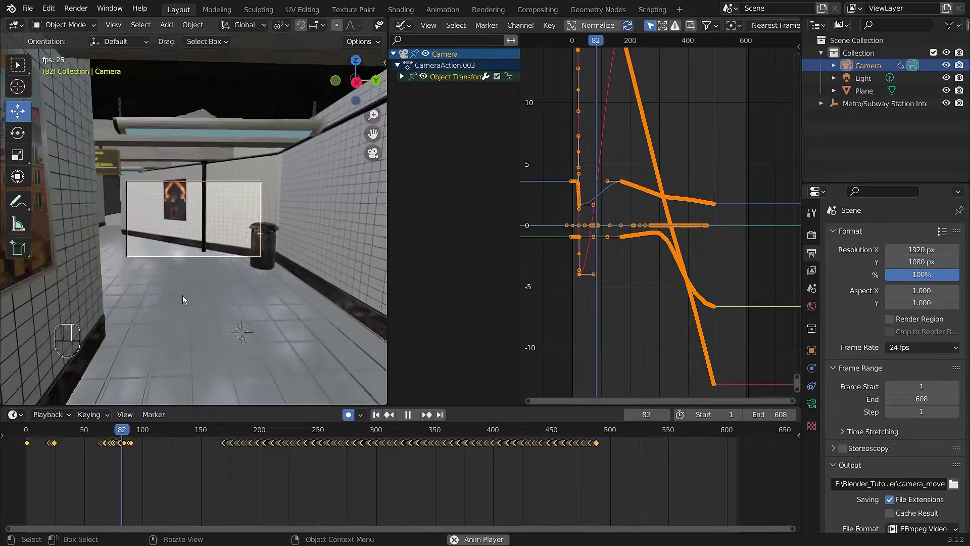
{"action": "key", "text": "space"}
{"action": "left_click_drag", "start_coordinate": [184, 448], "coordinate": [1, 435]}
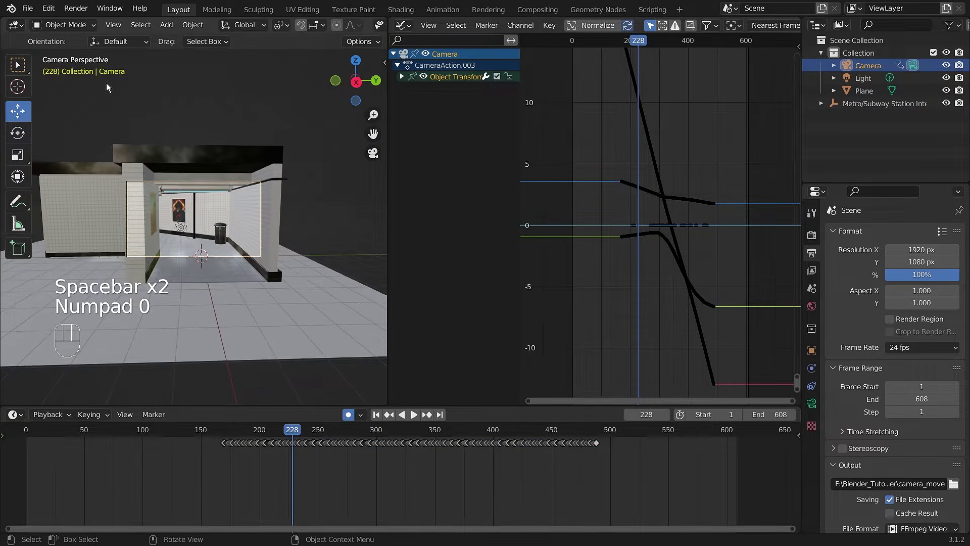
Play back the recorded walk through the camera view, starting from frame 157, to check the movement
{"action": "key", "text": "KP_0"}
{"action": "left_click_drag", "start_coordinate": [295, 428], "coordinate": [210, 441]}
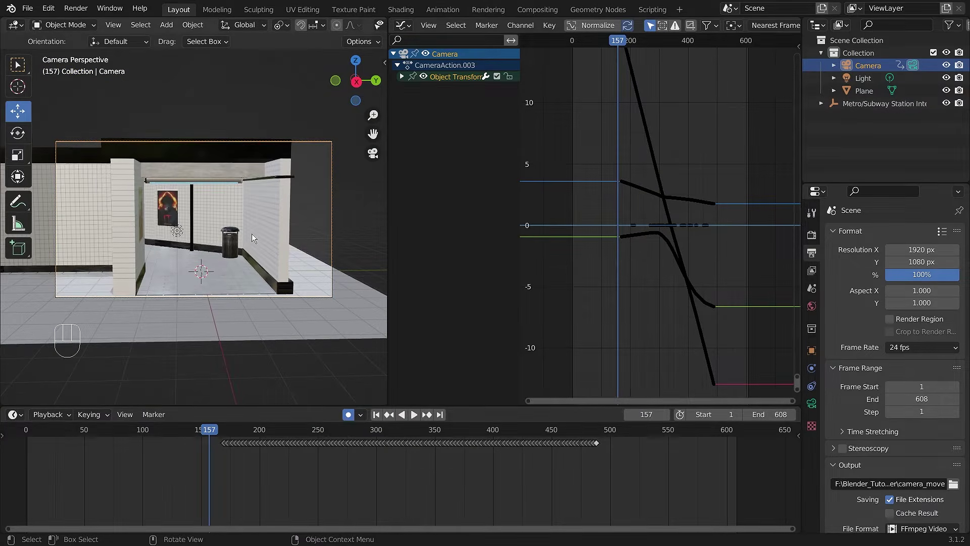
{"action": "scroll", "coordinate": [252, 234], "scroll_direction": "up", "scroll_amount": 1}
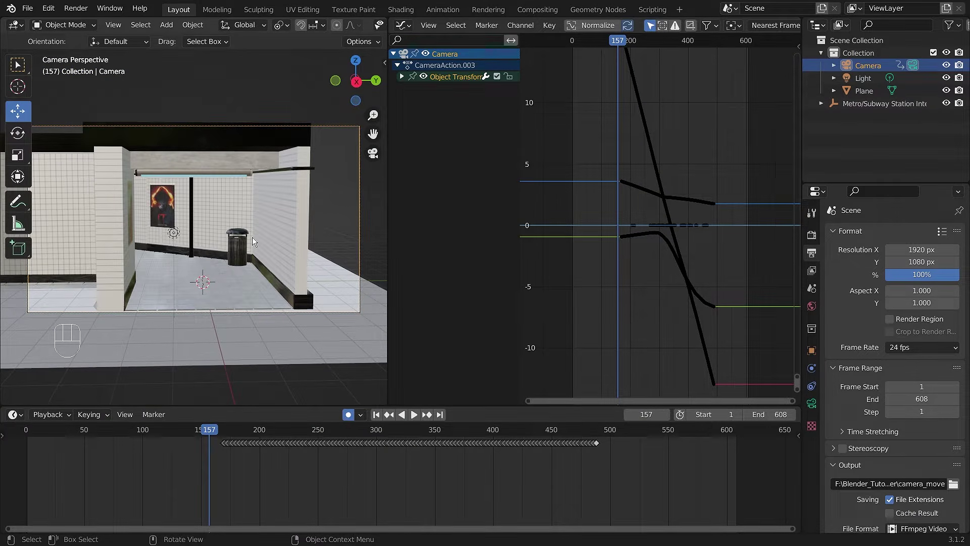
{"action": "key", "text": "space"}
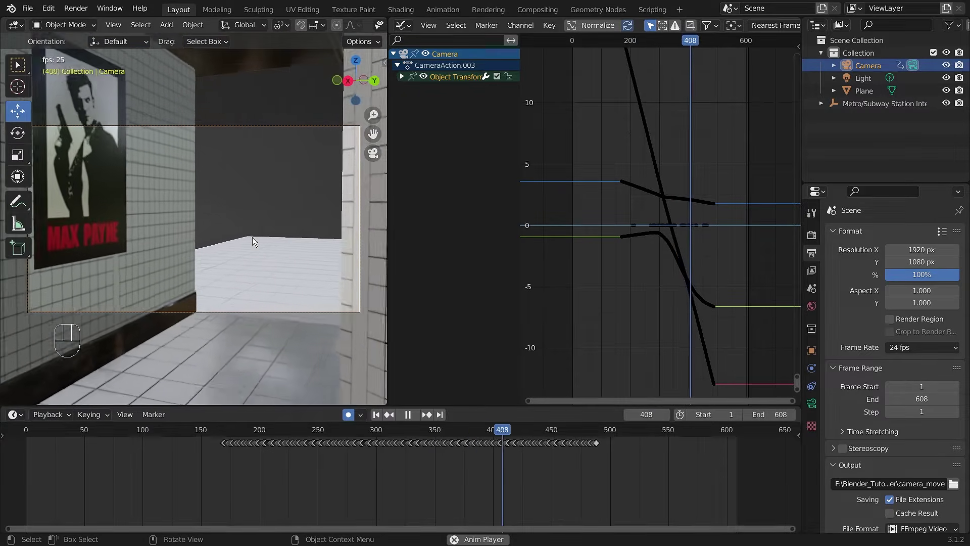
{"action": "key", "text": "space"}
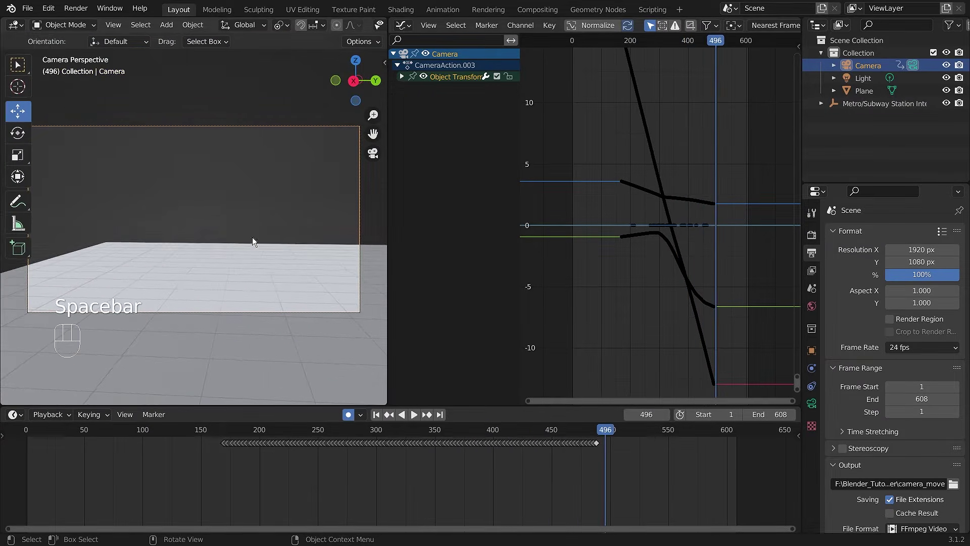
{"action": "left_click_drag", "start_coordinate": [604, 432], "coordinate": [228, 438]}
{"action": "key", "text": "space"}
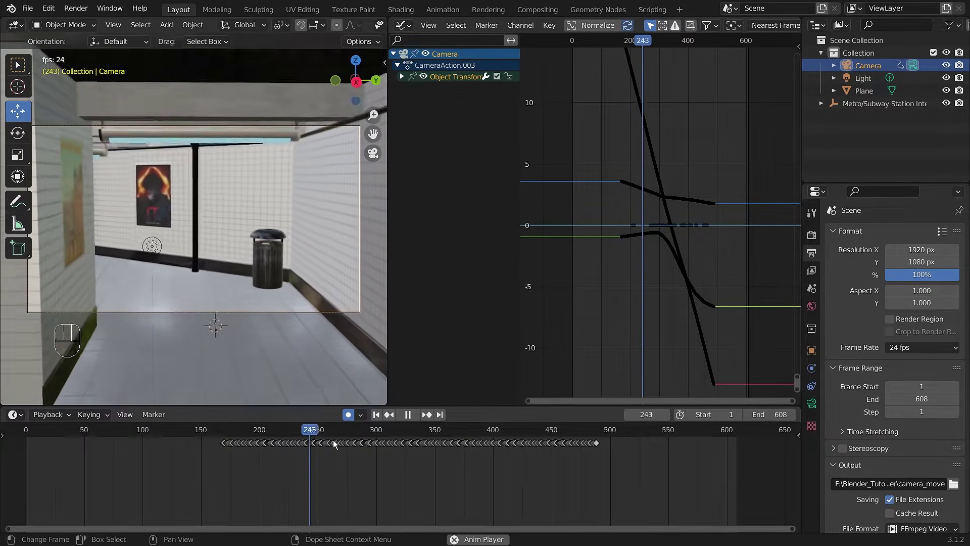
{"action": "key", "text": "space"}
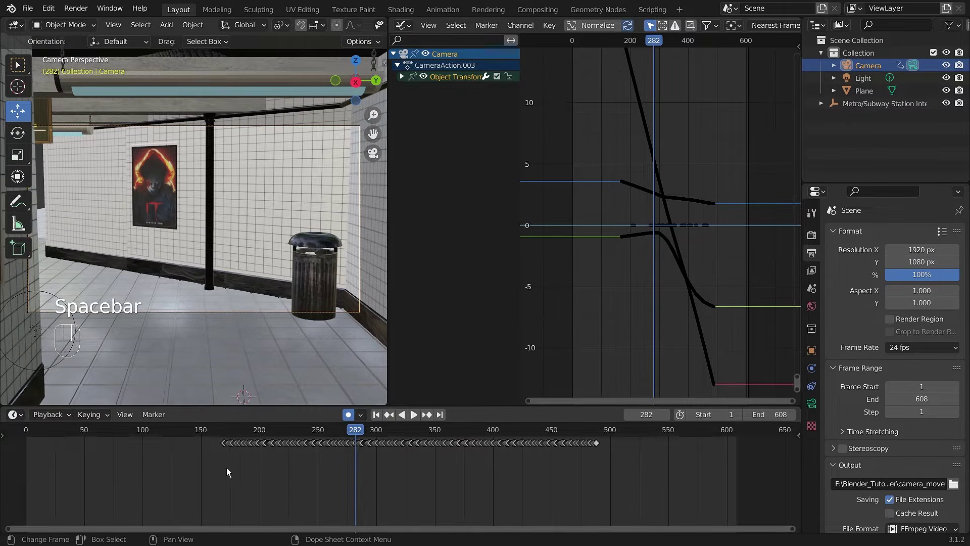
Select all of the camera's recorded keyframes and use Sample Keyframes to add a key on every frame between them
{"action": "left_click_drag", "start_coordinate": [217, 474], "coordinate": [660, 436]}
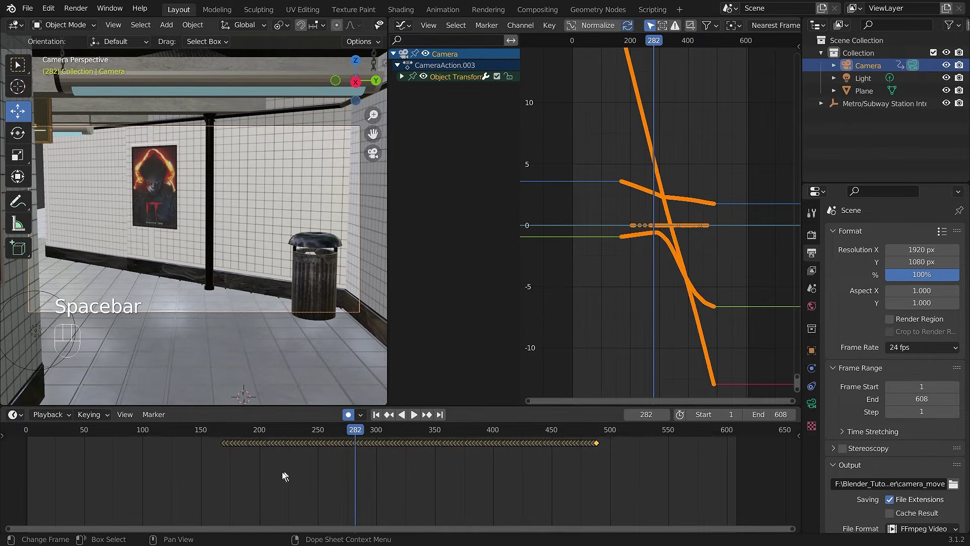
{"action": "scroll", "coordinate": [712, 191], "scroll_direction": "down", "scroll_amount": 2}
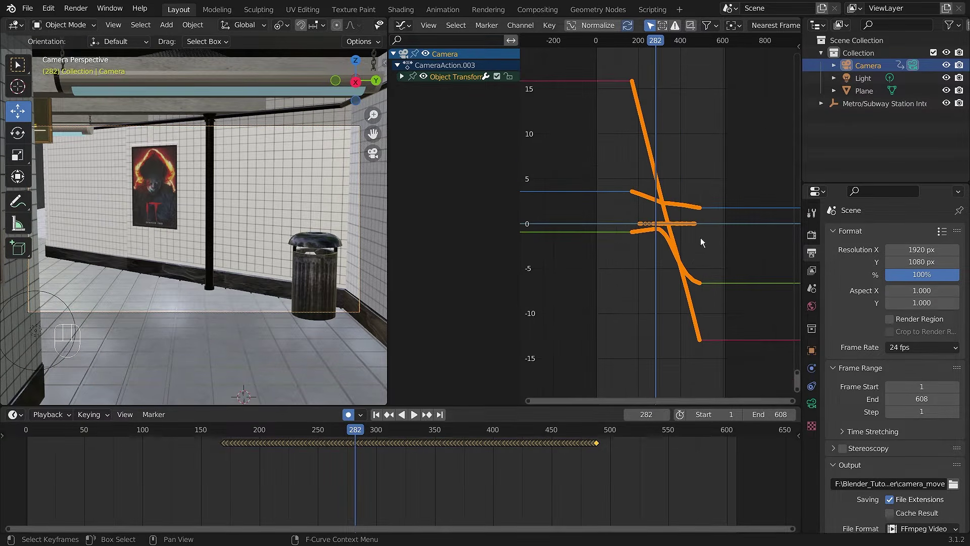
{"action": "scroll", "coordinate": [705, 251], "scroll_direction": "up", "scroll_amount": 7}
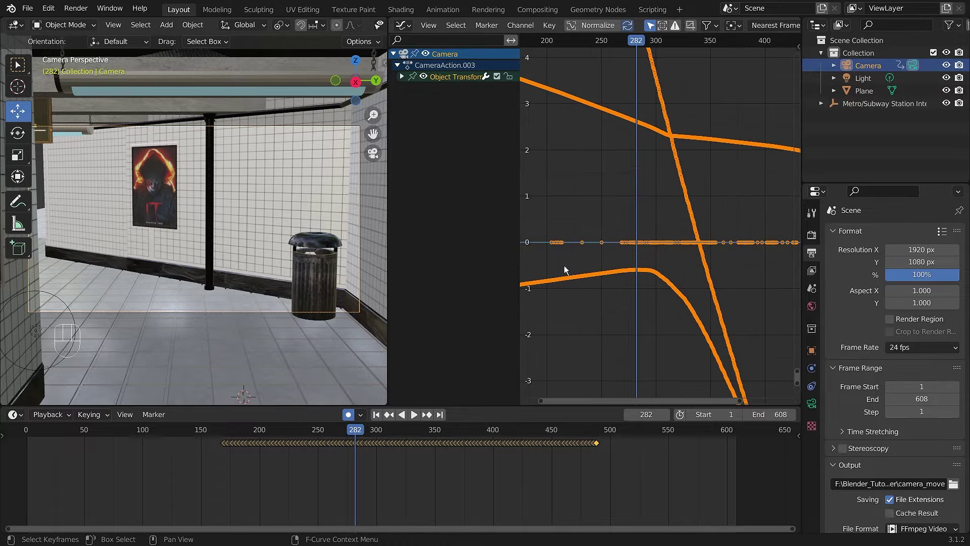
{"action": "scroll", "coordinate": [566, 258], "scroll_direction": "up", "scroll_amount": 2}
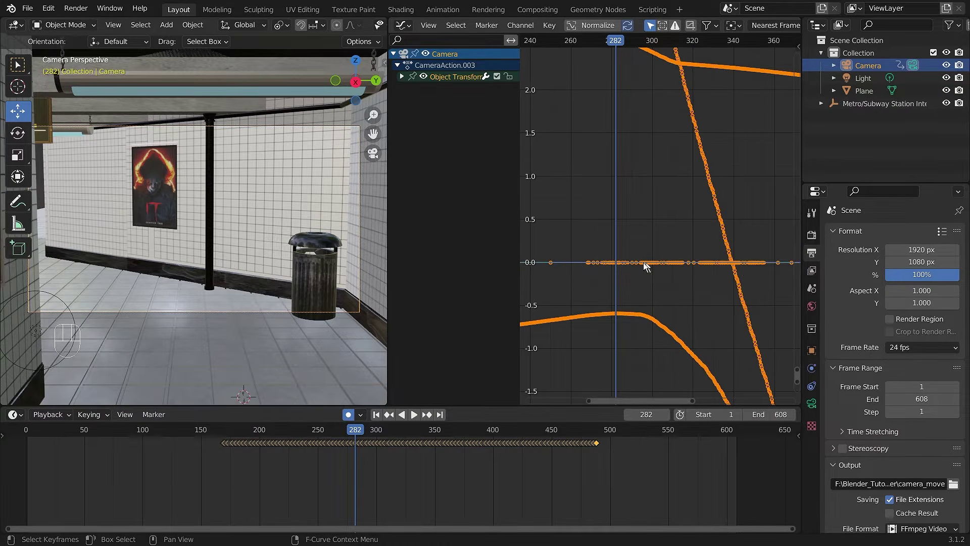
{"action": "scroll", "coordinate": [669, 262], "scroll_direction": "down", "scroll_amount": 2}
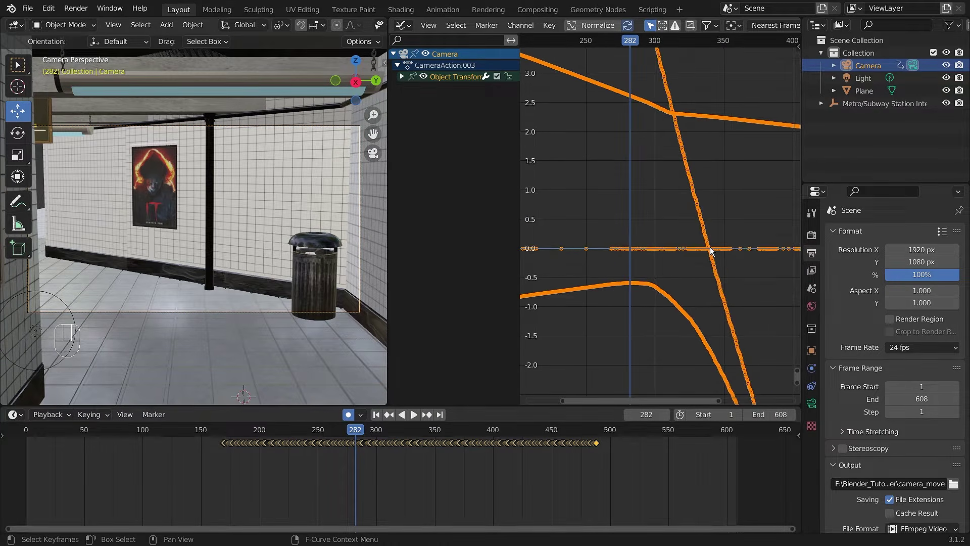
{"action": "scroll", "coordinate": [666, 248], "scroll_direction": "down", "scroll_amount": 2}
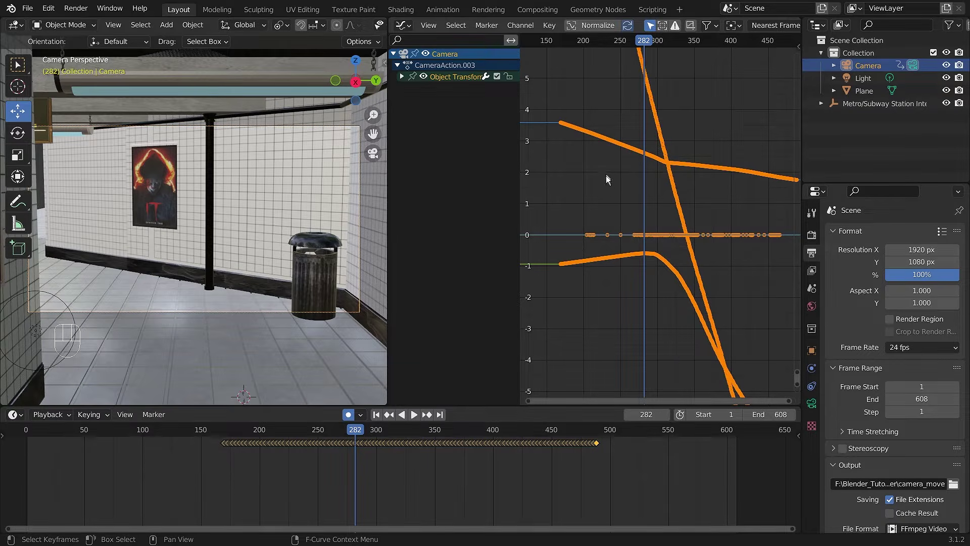
{"action": "left_click", "coordinate": [549, 25]}
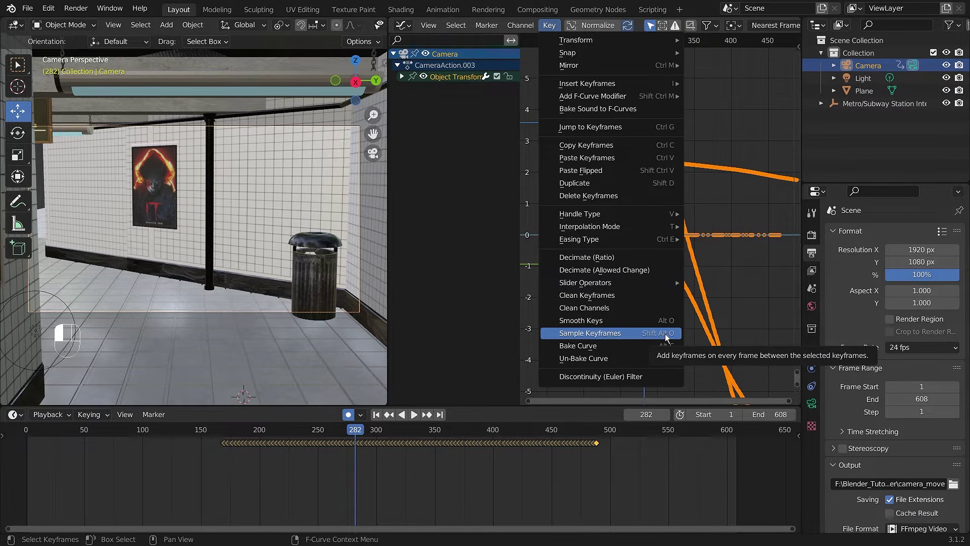
{"action": "left_click", "coordinate": [597, 333]}
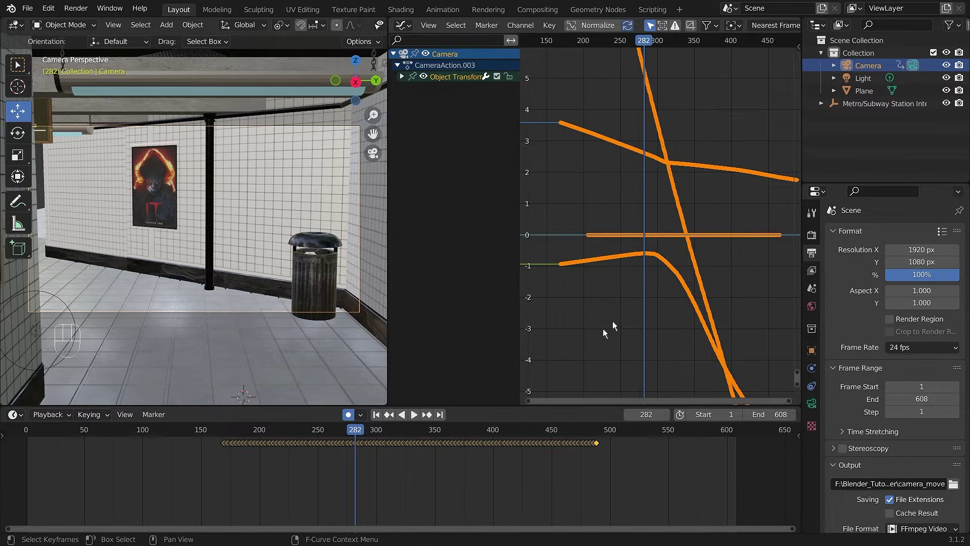
{"action": "scroll", "coordinate": [681, 235], "scroll_direction": "up", "scroll_amount": 3}
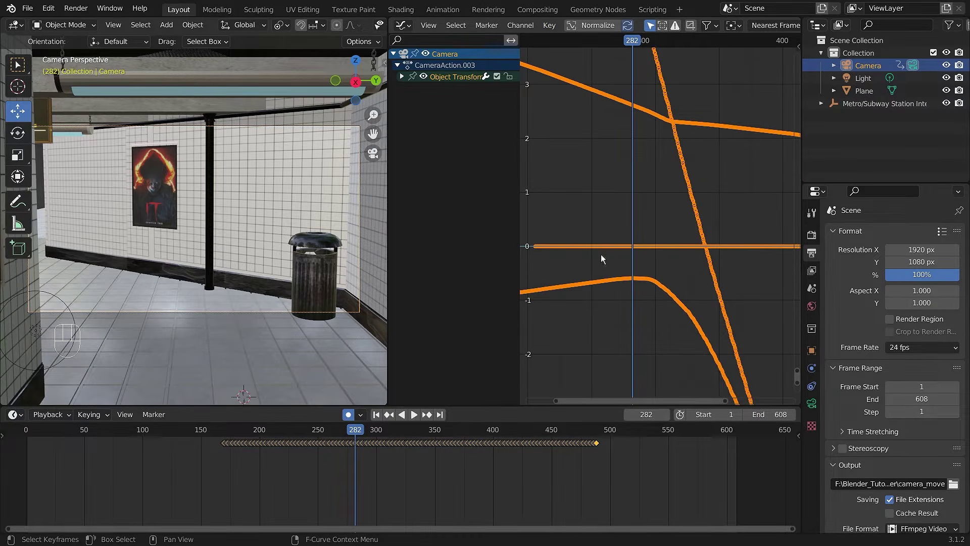
{"action": "scroll", "coordinate": [672, 256], "scroll_direction": "down", "scroll_amount": 3}
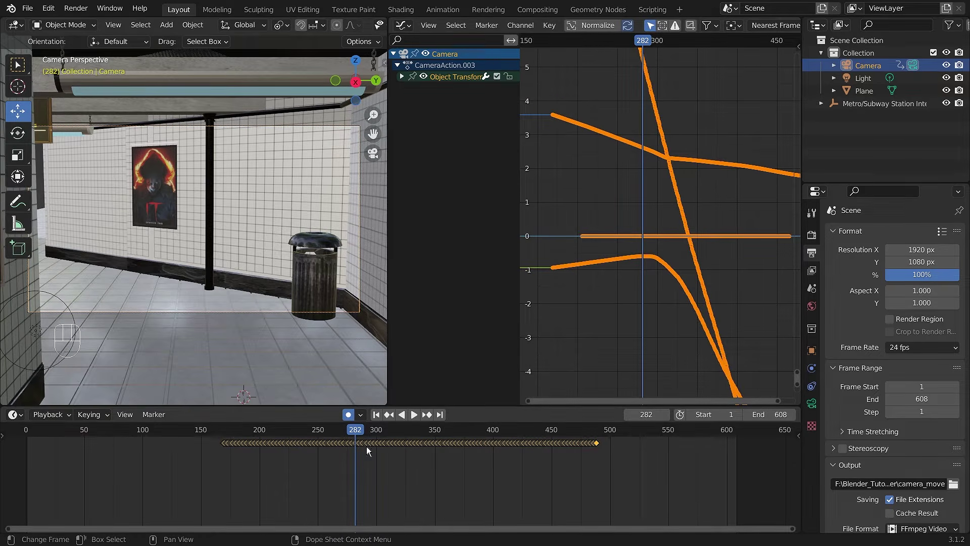
Play back part of the sampled camera walk to check it, and return the playhead to frame 166
{"action": "left_click_drag", "start_coordinate": [356, 431], "coordinate": [224, 445]}
{"action": "key", "text": "space"}
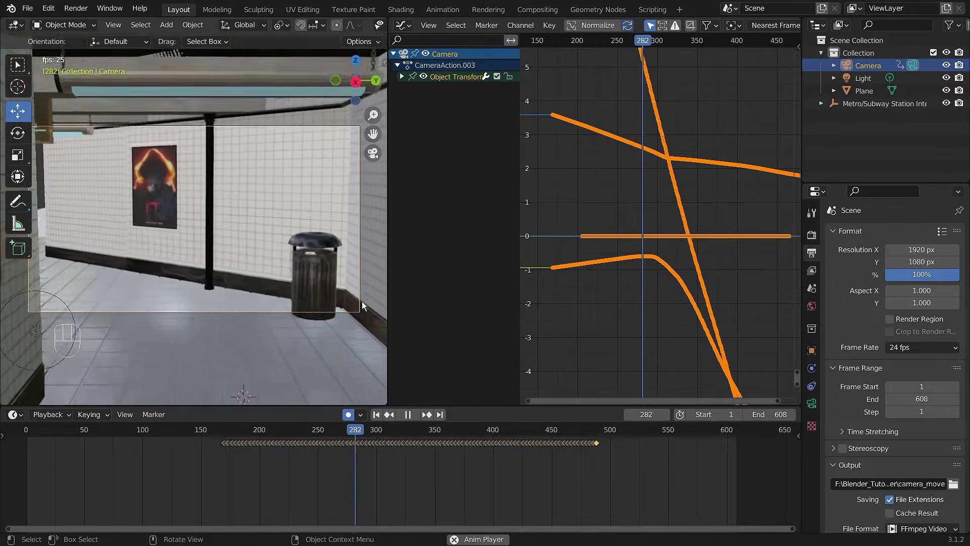
{"action": "key", "text": "space"}
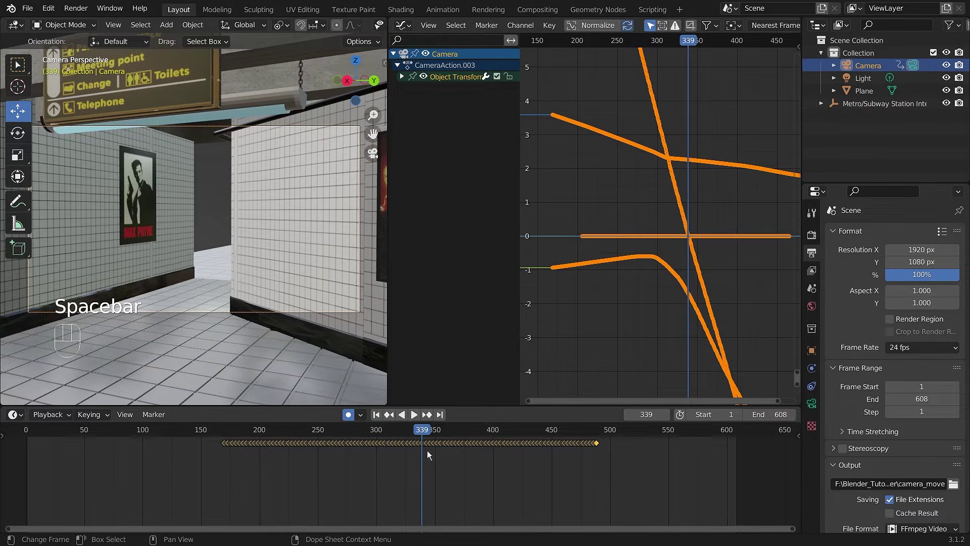
{"action": "left_click_drag", "start_coordinate": [424, 429], "coordinate": [221, 420]}
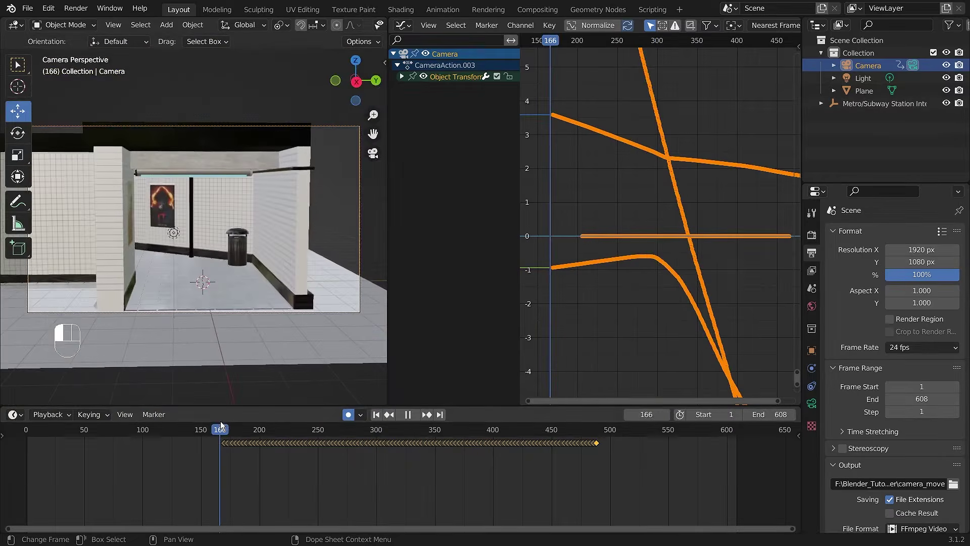
Apply Smooth Keys to all the selected camera keyframes many times over to even out the recorded movement
{"action": "left_click", "coordinate": [551, 25]}
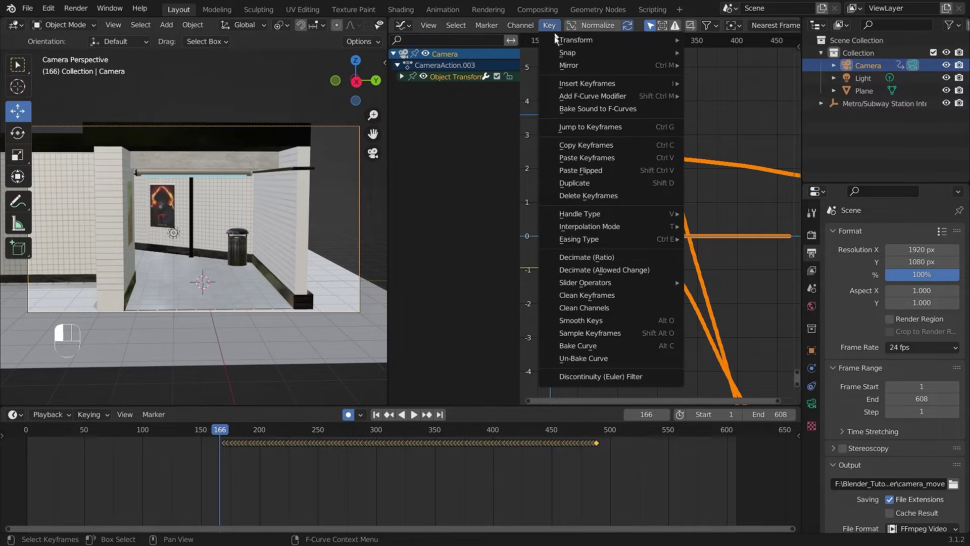
{"action": "left_click", "coordinate": [638, 322]}
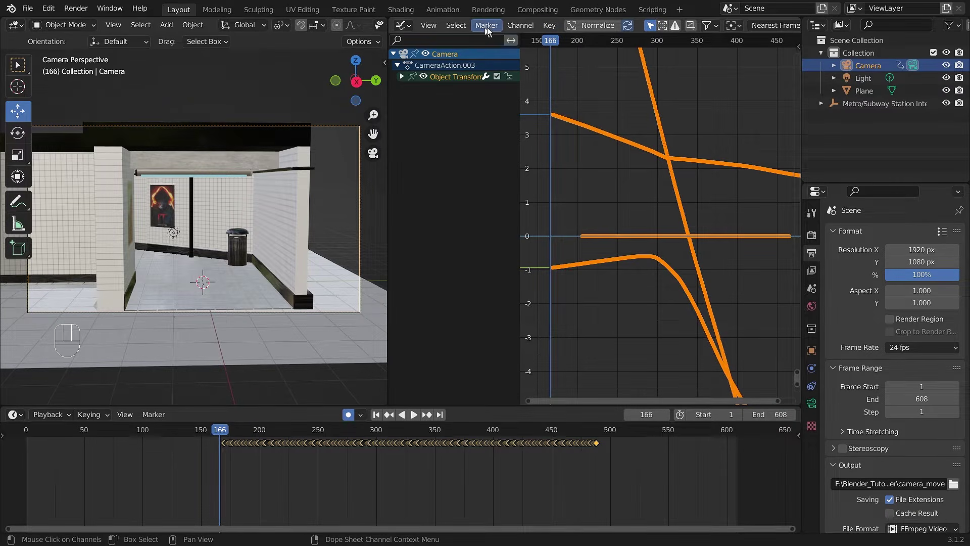
{"action": "left_click", "coordinate": [550, 26]}
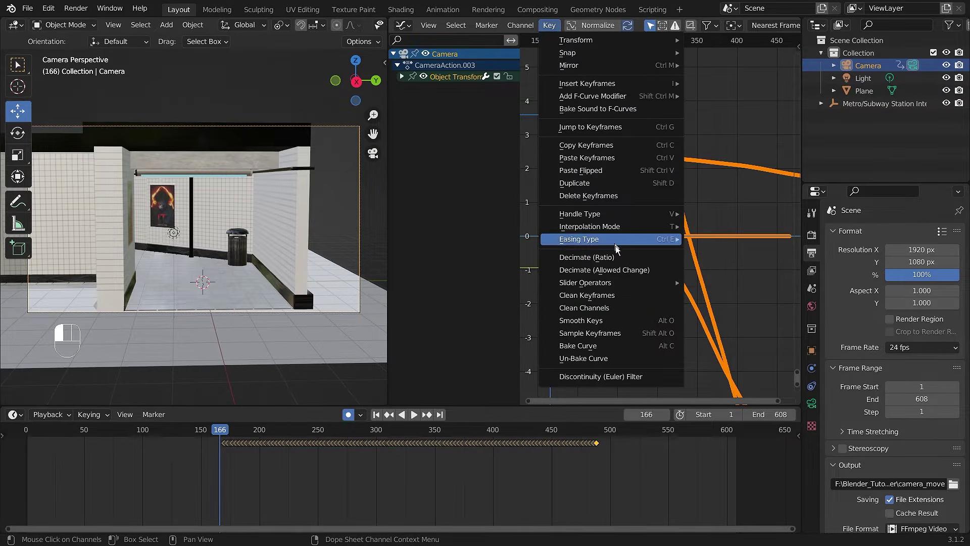
{"action": "left_click", "coordinate": [670, 321]}
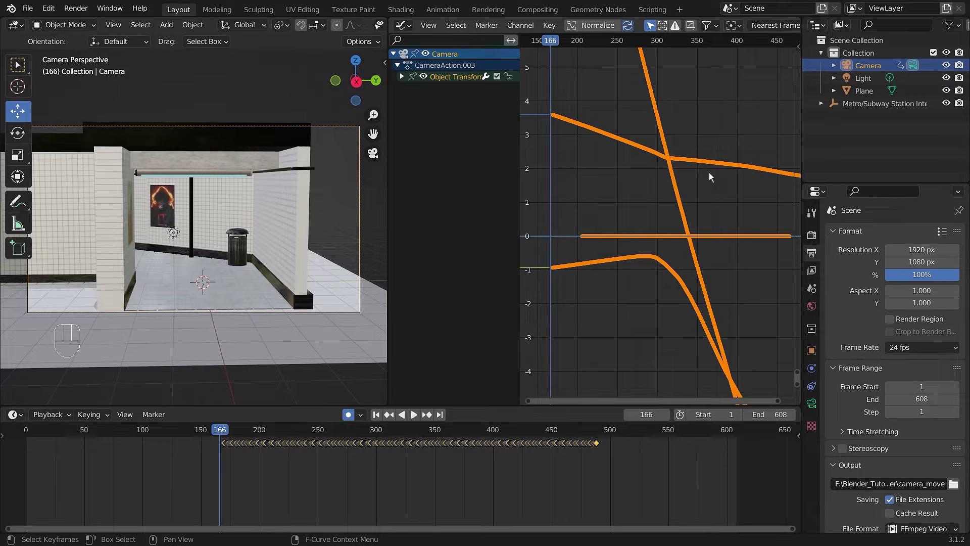
{"action": "key", "text": "alt+o"}
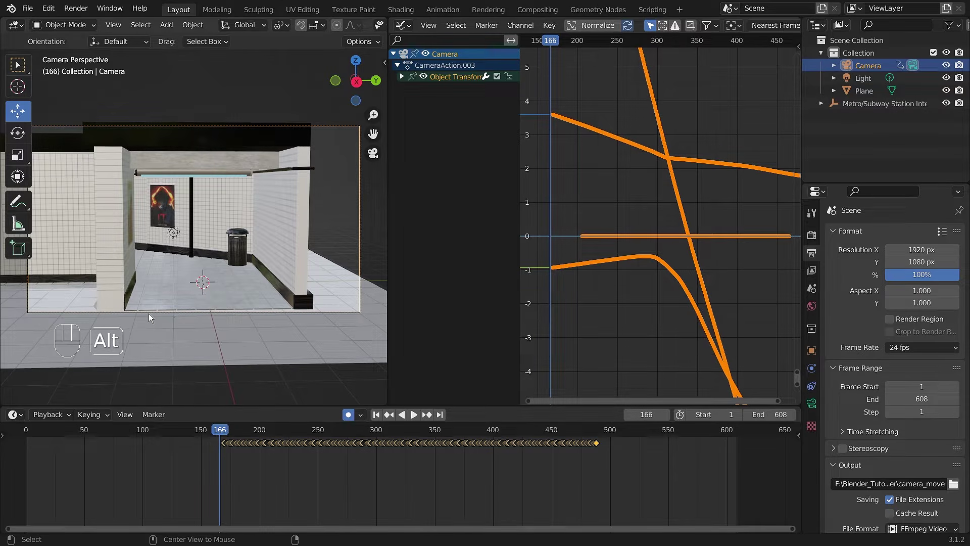
{"action": "key", "text": "alt+o"}
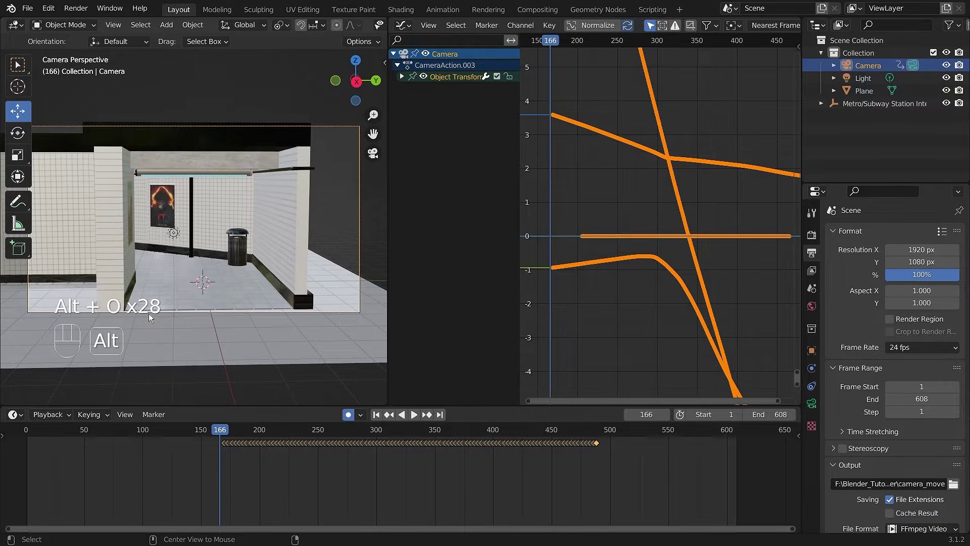
{"action": "key", "text": "alt+o"}
{"action": "key", "text": "alt+o"}
{"action": "key", "text": "alt+o"}
{"action": "key", "text": "alt+o"}
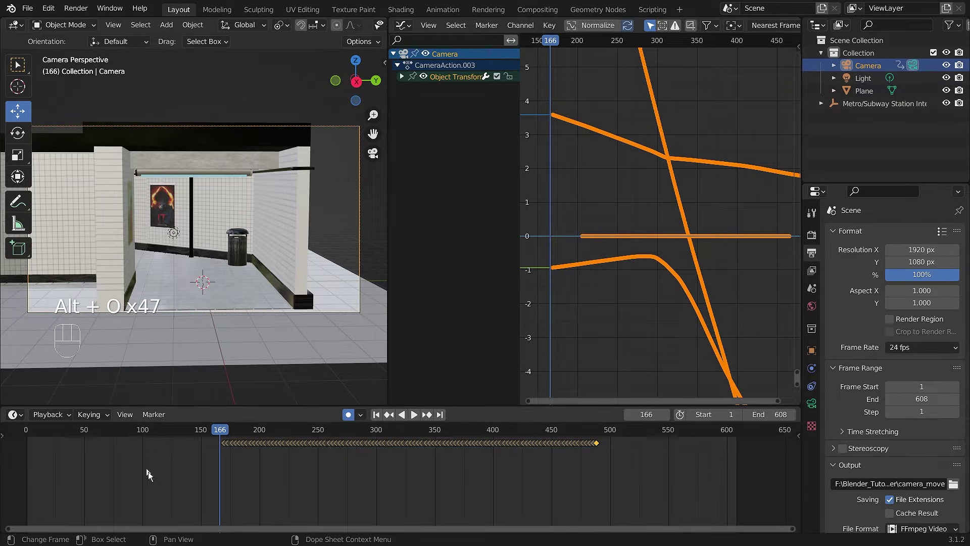
Deselect the keyframes and play the smoothed camera walk from just before its first keyframe through to the end
{"action": "left_click", "coordinate": [257, 480]}
{"action": "left_click", "coordinate": [207, 432]}
{"action": "key", "text": "space"}
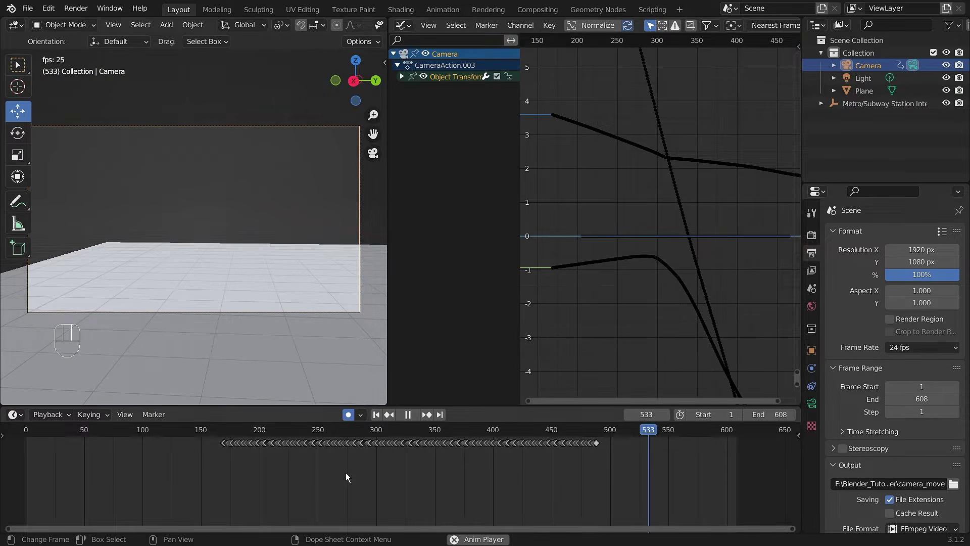
Stop playback, delete all of the camera's existing keyframes, and insert a fresh camera keyframe at frame 0
{"action": "key", "text": "space"}
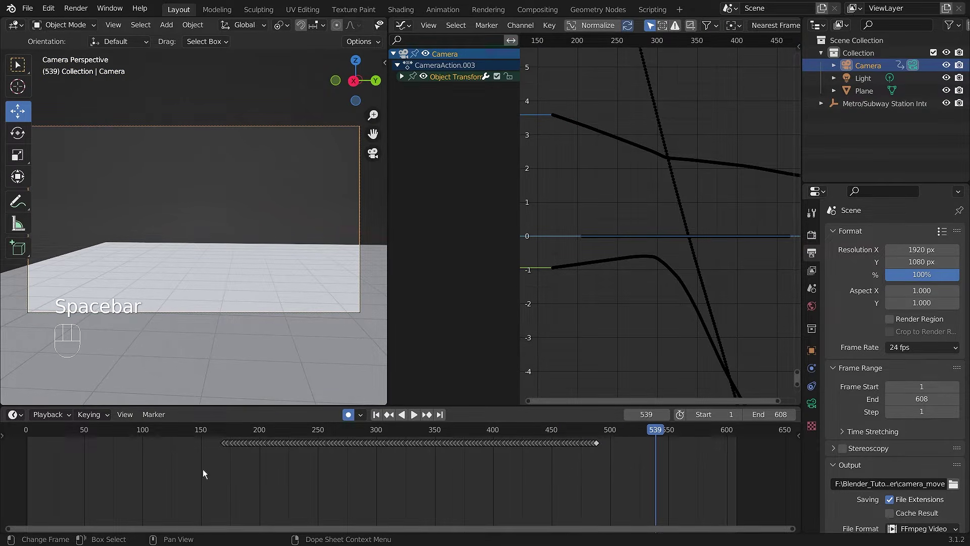
{"action": "left_click_drag", "start_coordinate": [202, 469], "coordinate": [623, 418]}
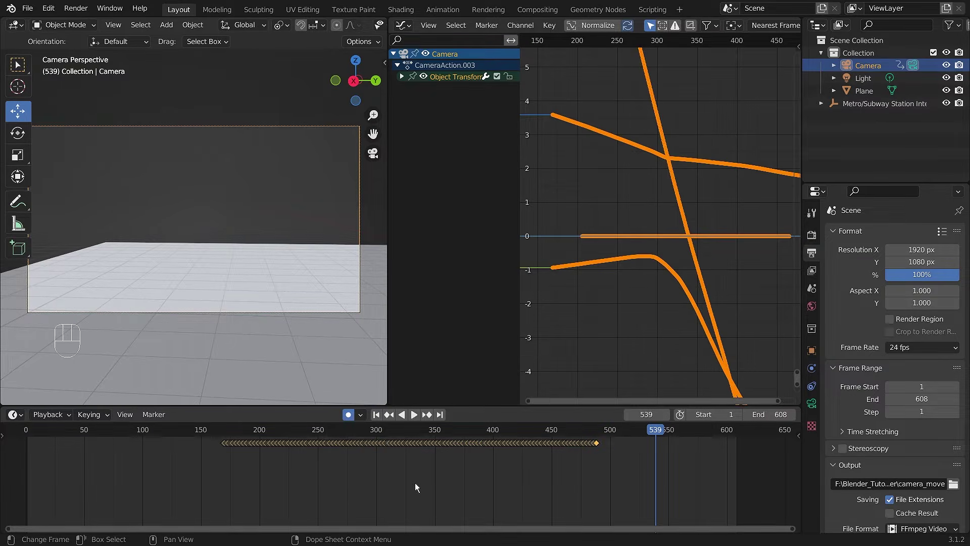
{"action": "key", "text": "Delete"}
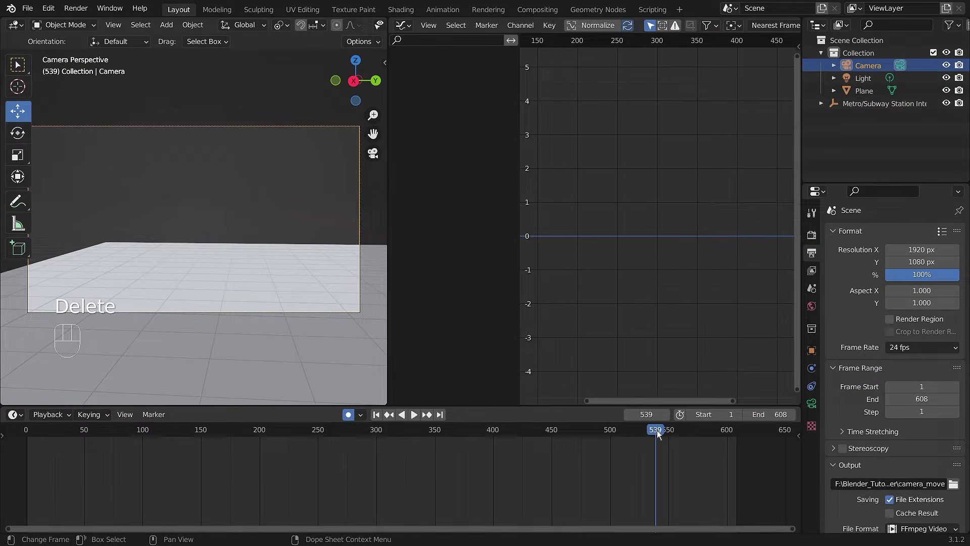
{"action": "left_click_drag", "start_coordinate": [658, 434], "coordinate": [26, 433]}
{"action": "key", "text": "i"}
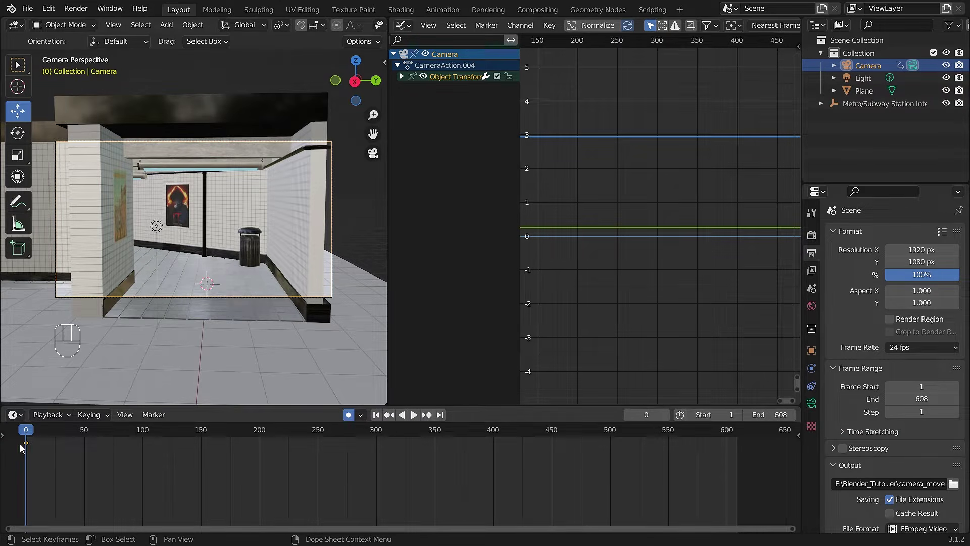
Record a camera walk-through with walk navigation during playback, moving forward through the subway corridor past the posters and out its far end by about frame 496
{"action": "key", "text": "space"}
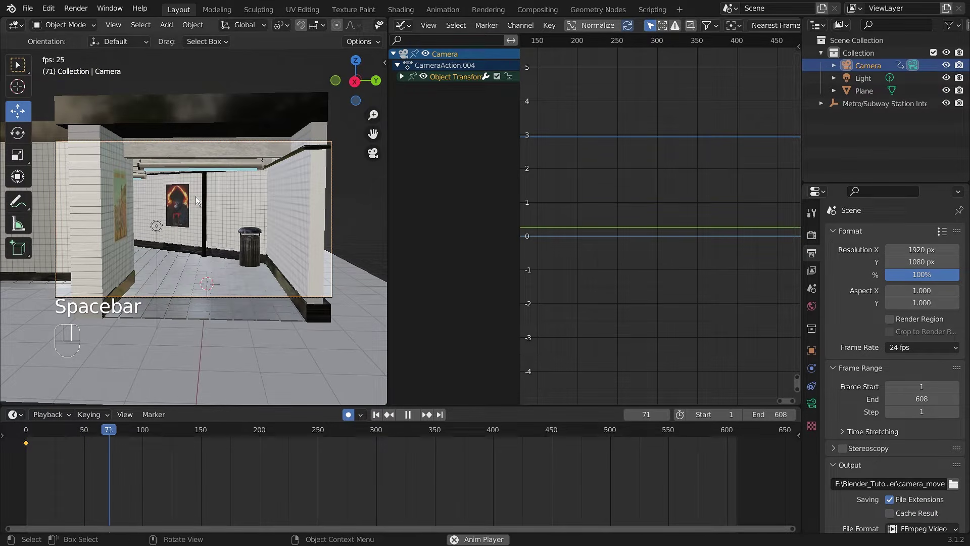
{"action": "key", "text": "v"}
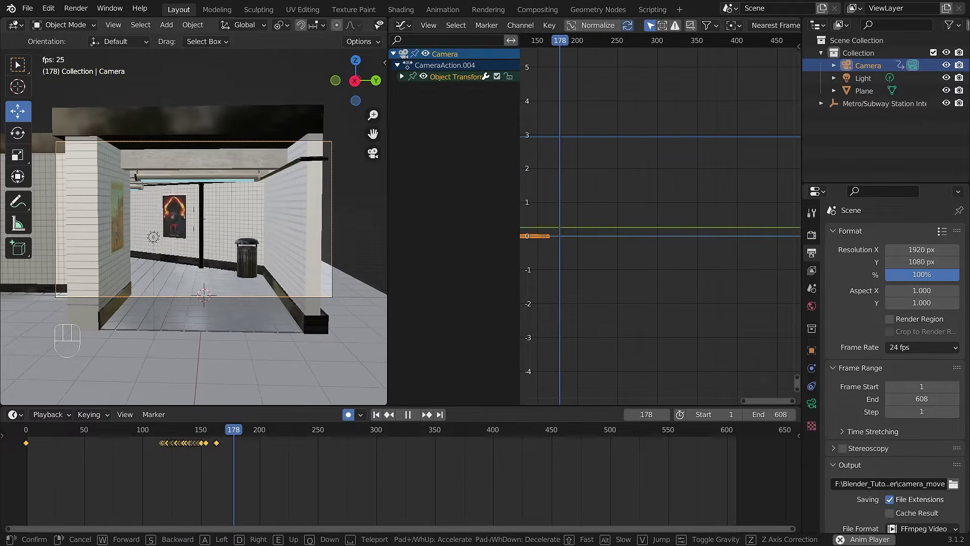
{"action": "key", "text": "w"}
{"action": "key", "text": "w"}
{"action": "key", "text": "w"}
{"action": "key", "text": "w"}
{"action": "key", "text": "w"}
{"action": "key", "text": "w"}
{"action": "key", "text": "w"}
{"action": "key", "text": "w"}
{"action": "key", "text": "w"}
{"action": "key", "text": "w"}
{"action": "key", "text": "w"}
{"action": "key", "text": "w"}
{"action": "key", "text": "w"}
{"action": "key", "text": "w"}
{"action": "key", "text": "w"}
{"action": "key", "text": "w"}
{"action": "key", "text": "w"}
{"action": "key", "text": "w"}
{"action": "key", "text": "w"}
{"action": "key", "text": "w"}
{"action": "key", "text": "w"}
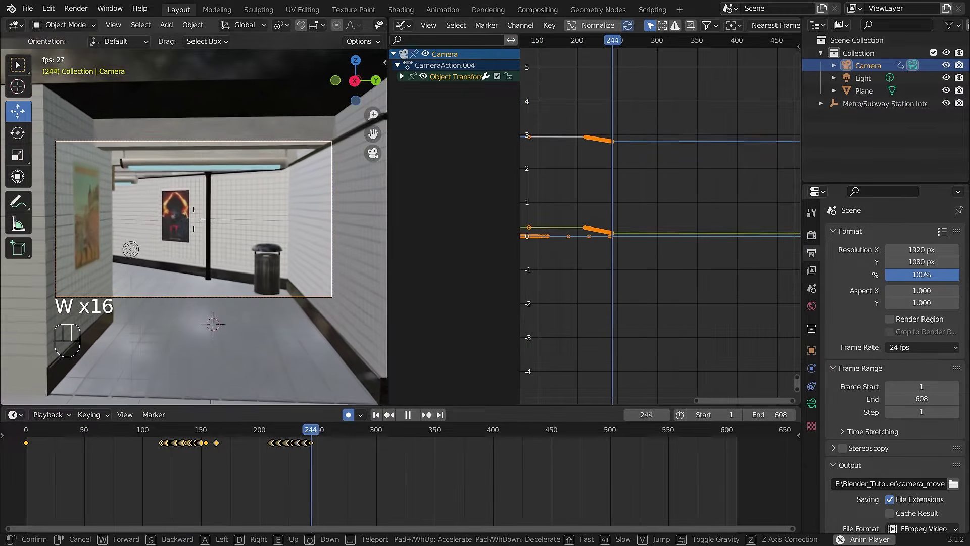
{"action": "key", "text": "w"}
{"action": "key", "text": "w"}
{"action": "key", "text": "w"}
{"action": "key", "text": "w"}
{"action": "key", "text": "w"}
{"action": "key", "text": "w"}
{"action": "key", "text": "w"}
{"action": "key", "text": "w"}
{"action": "key", "text": "w"}
{"action": "key", "text": "w"}
{"action": "key", "text": "w"}
{"action": "key", "text": "w"}
{"action": "key", "text": "w"}
{"action": "key", "text": "w"}
{"action": "key", "text": "w"}
{"action": "key", "text": "w"}
{"action": "key", "text": "w"}
{"action": "key", "text": "w"}
{"action": "key", "text": "w"}
{"action": "key", "text": "w"}
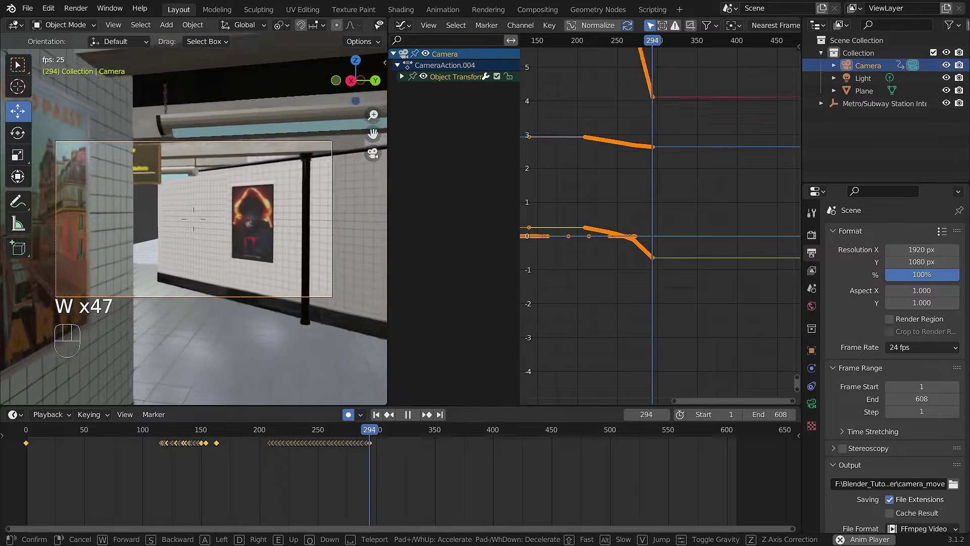
{"action": "key", "text": "w"}
{"action": "key", "text": "w"}
{"action": "key", "text": "w"}
{"action": "key", "text": "w"}
{"action": "key", "text": "w"}
{"action": "key", "text": "w"}
{"action": "key", "text": "w"}
{"action": "key", "text": "w"}
{"action": "key", "text": "w"}
{"action": "key", "text": "w"}
{"action": "key", "text": "w"}
{"action": "key", "text": "w"}
{"action": "key", "text": "w"}
{"action": "key", "text": "w"}
{"action": "key", "text": "w"}
{"action": "key", "text": "w"}
{"action": "key", "text": "w"}
{"action": "key", "text": "w"}
{"action": "key", "text": "w"}
{"action": "key", "text": "w"}
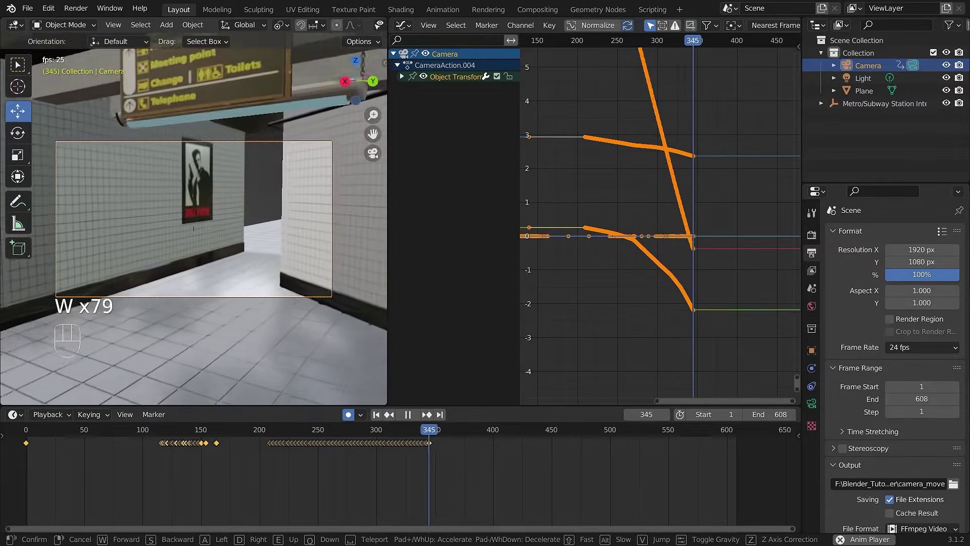
{"action": "key", "text": "w"}
{"action": "key", "text": "w"}
{"action": "key", "text": "w"}
{"action": "key", "text": "w"}
{"action": "key", "text": "w"}
{"action": "key", "text": "w"}
{"action": "key", "text": "w"}
{"action": "key", "text": "w"}
{"action": "key", "text": "w"}
{"action": "key", "text": "w"}
{"action": "key", "text": "w"}
{"action": "key", "text": "w"}
{"action": "key", "text": "w"}
{"action": "key", "text": "w"}
{"action": "key", "text": "w"}
{"action": "key", "text": "w"}
{"action": "key", "text": "w"}
{"action": "key", "text": "w"}
{"action": "key", "text": "w"}
{"action": "key", "text": "w"}
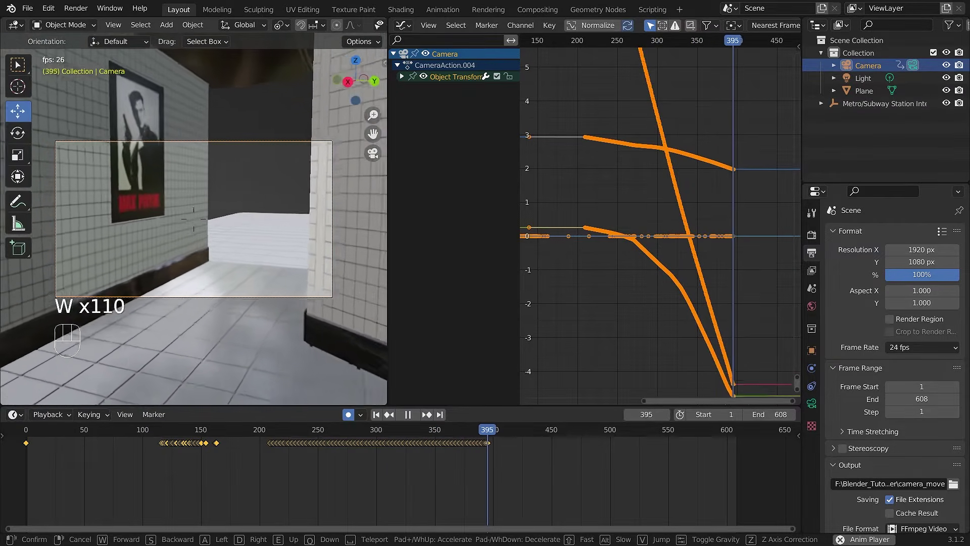
{"action": "key", "text": "w"}
{"action": "key", "text": "w"}
{"action": "key", "text": "w"}
{"action": "key", "text": "w"}
{"action": "key", "text": "w"}
{"action": "key", "text": "w"}
{"action": "key", "text": "w"}
{"action": "key", "text": "w"}
{"action": "key", "text": "w"}
{"action": "key", "text": "w"}
{"action": "key", "text": "w"}
{"action": "key", "text": "w"}
{"action": "key", "text": "w"}
{"action": "key", "text": "w"}
{"action": "key", "text": "w"}
{"action": "key", "text": "w"}
{"action": "key", "text": "w"}
{"action": "key", "text": "w"}
{"action": "key", "text": "w"}
{"action": "key", "text": "w"}
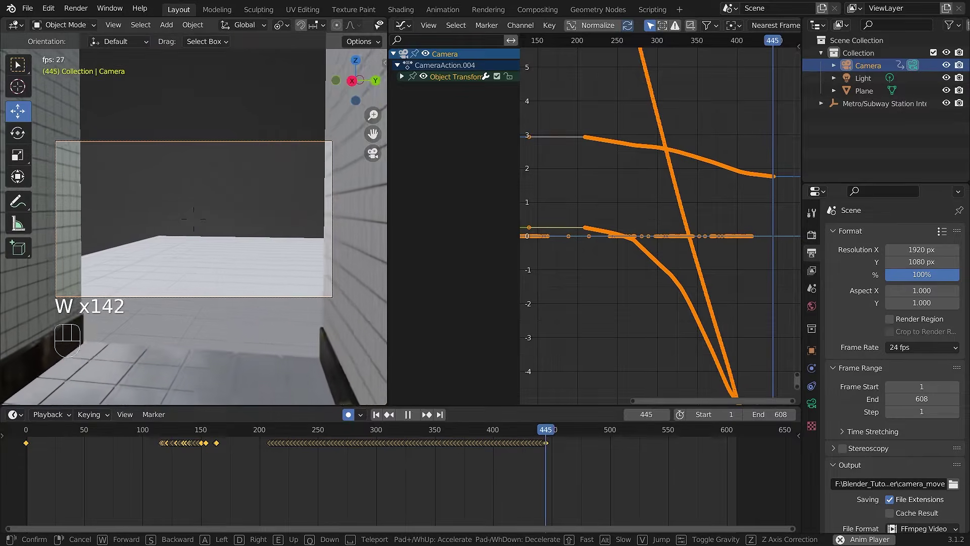
{"action": "key", "text": "w"}
{"action": "key", "text": "w"}
{"action": "key", "text": "w"}
{"action": "key", "text": "w"}
{"action": "key", "text": "w"}
{"action": "key", "text": "w"}
{"action": "key", "text": "w"}
{"action": "key", "text": "w"}
{"action": "key", "text": "w"}
{"action": "key", "text": "w"}
{"action": "key", "text": "w"}
{"action": "key", "text": "w"}
{"action": "key", "text": "w"}
{"action": "key", "text": "w"}
{"action": "key", "text": "w"}
{"action": "key", "text": "w"}
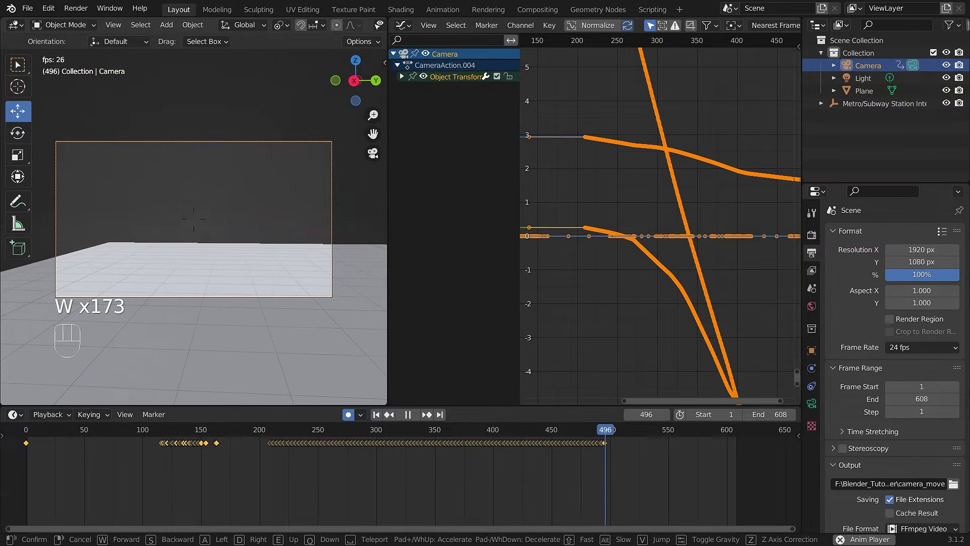
{"action": "left_click", "coordinate": [193, 219]}
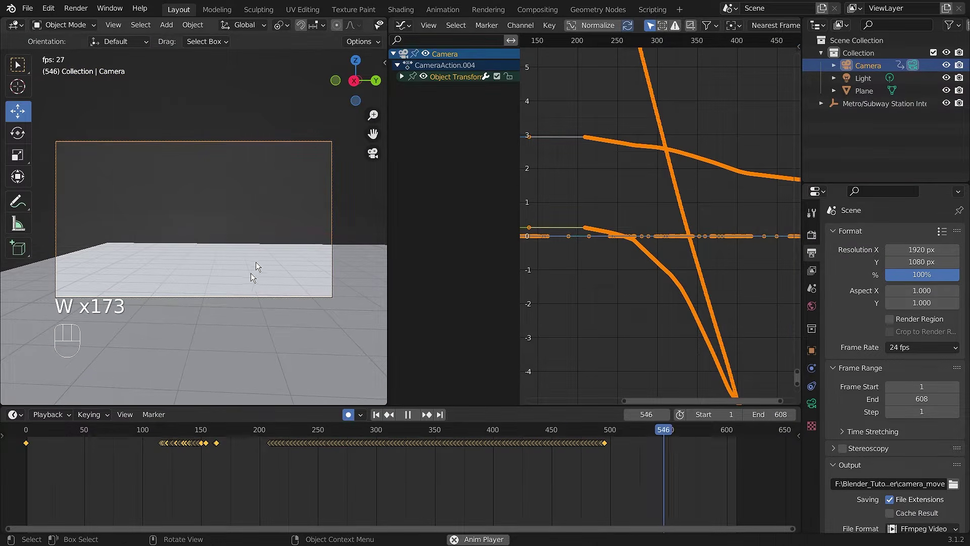
{"action": "key", "text": "space"}
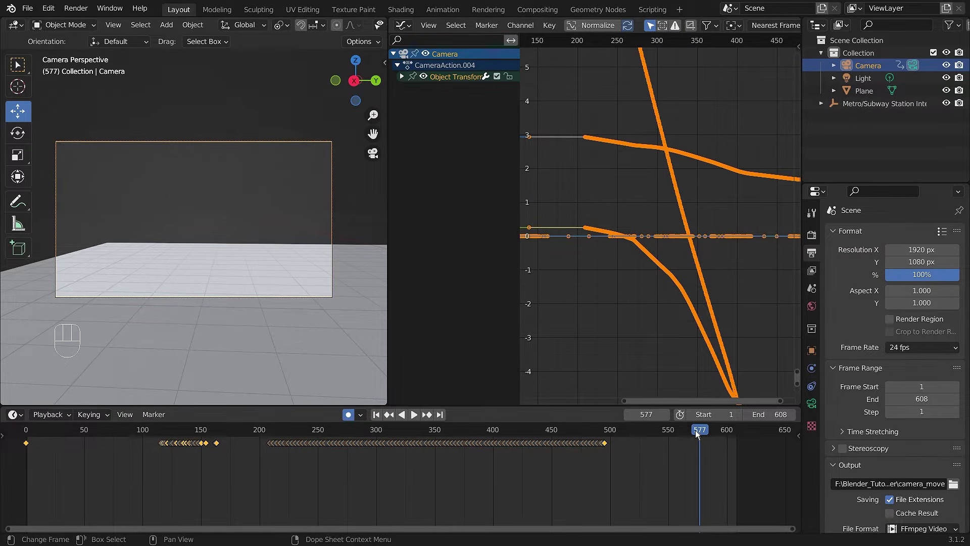
Delete the stray camera keyframes between about frames 115 and 165, and play back the recorded walk from frame 201
{"action": "left_click_drag", "start_coordinate": [700, 435], "coordinate": [260, 448]}
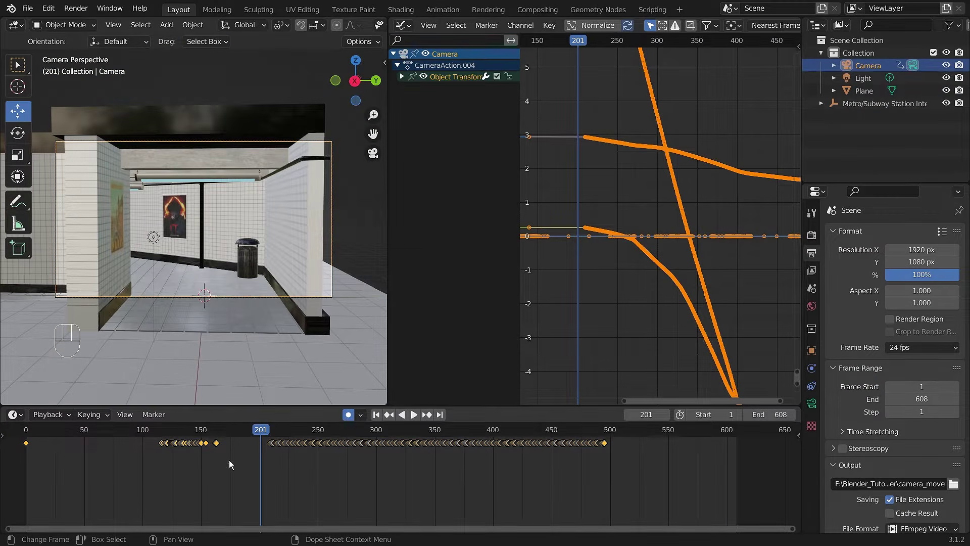
{"action": "left_click_drag", "start_coordinate": [28, 463], "coordinate": [239, 434]}
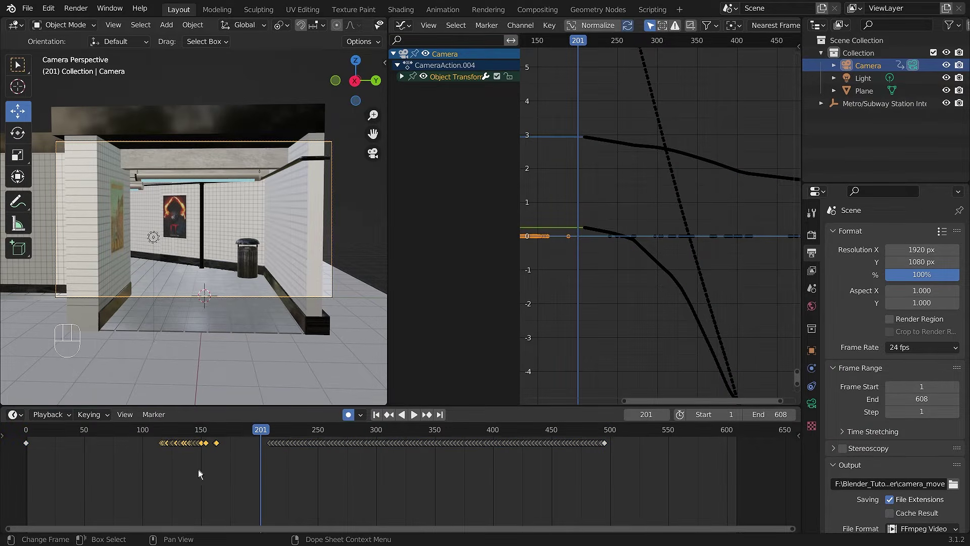
{"action": "key", "text": "Delete"}
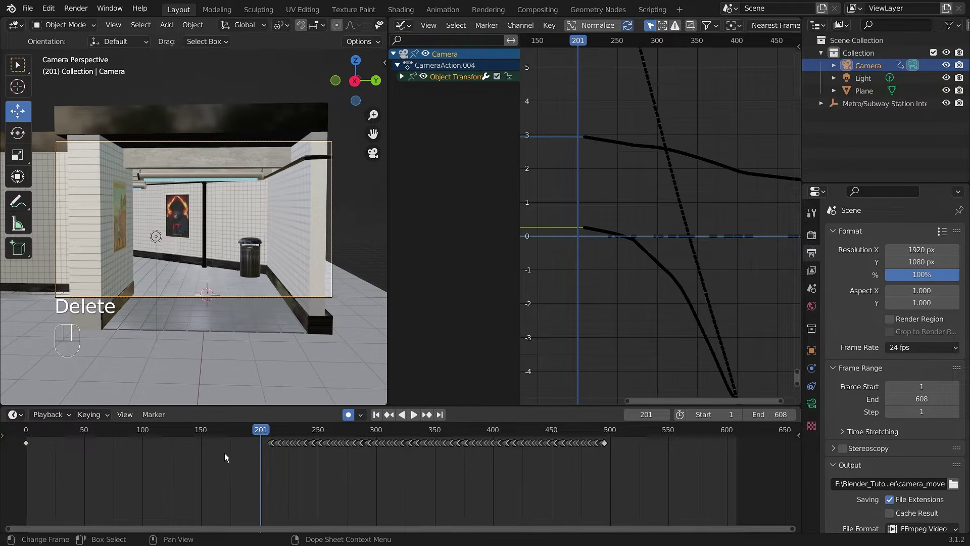
{"action": "key", "text": "space"}
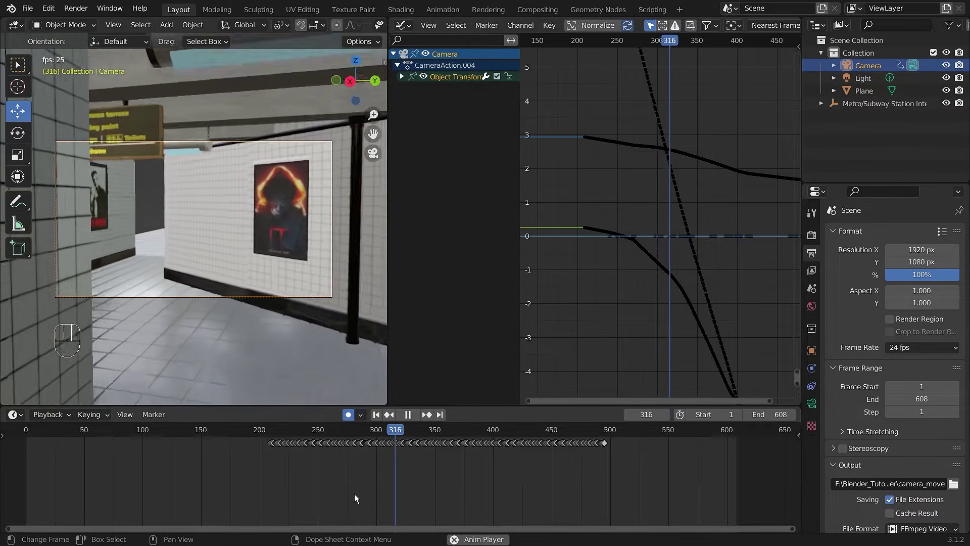
{"action": "key", "text": "space"}
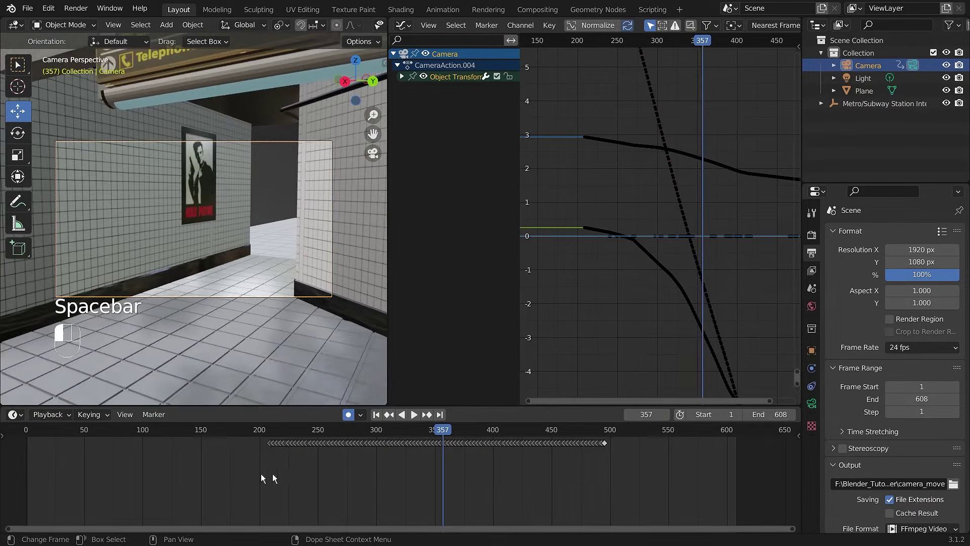
Select all the recorded camera keyframes and apply Sample Keyframes to their curves in the Graph Editor
{"action": "left_click_drag", "start_coordinate": [261, 477], "coordinate": [611, 431]}
{"action": "scroll", "coordinate": [704, 263], "scroll_direction": "up", "scroll_amount": 9}
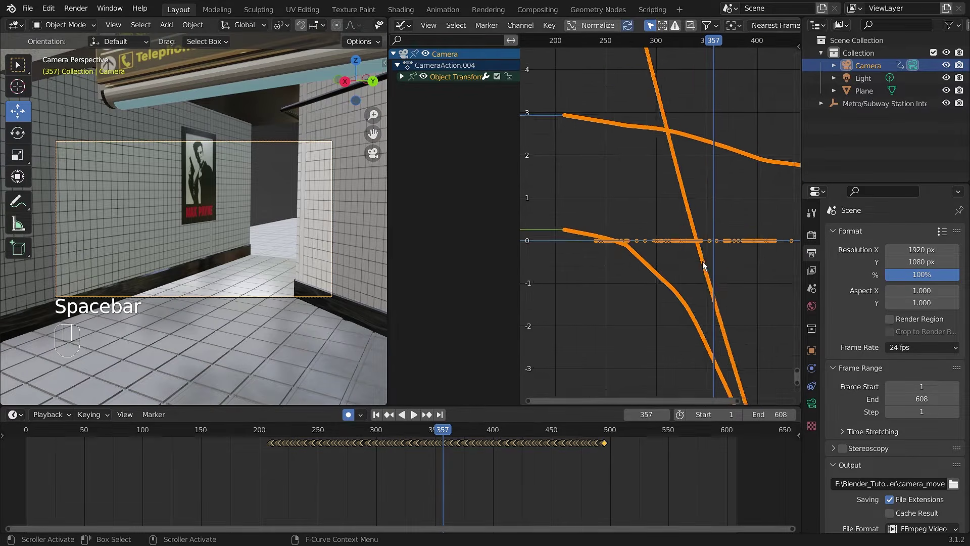
{"action": "scroll", "coordinate": [629, 256], "scroll_direction": "up", "scroll_amount": 4}
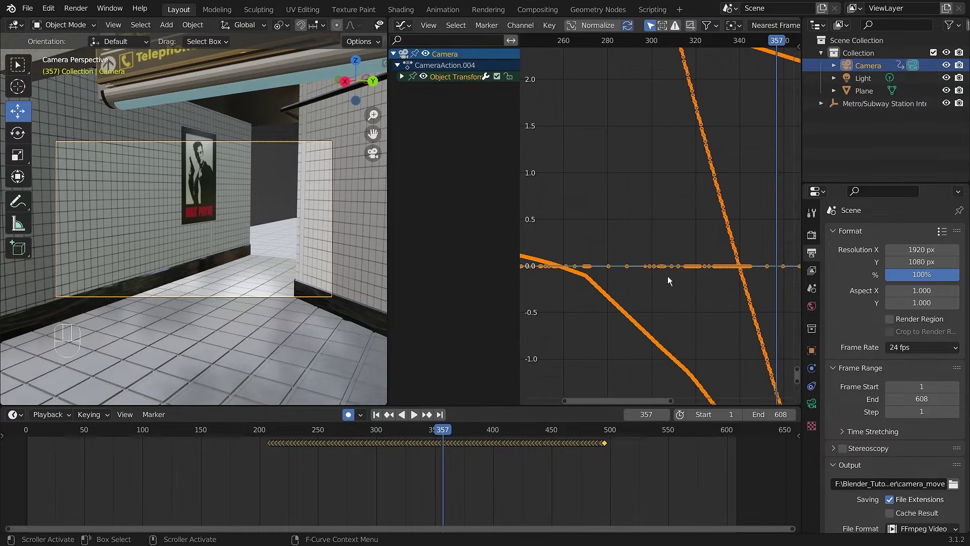
{"action": "left_click", "coordinate": [549, 25]}
{"action": "key", "text": "shift+alt+o"}
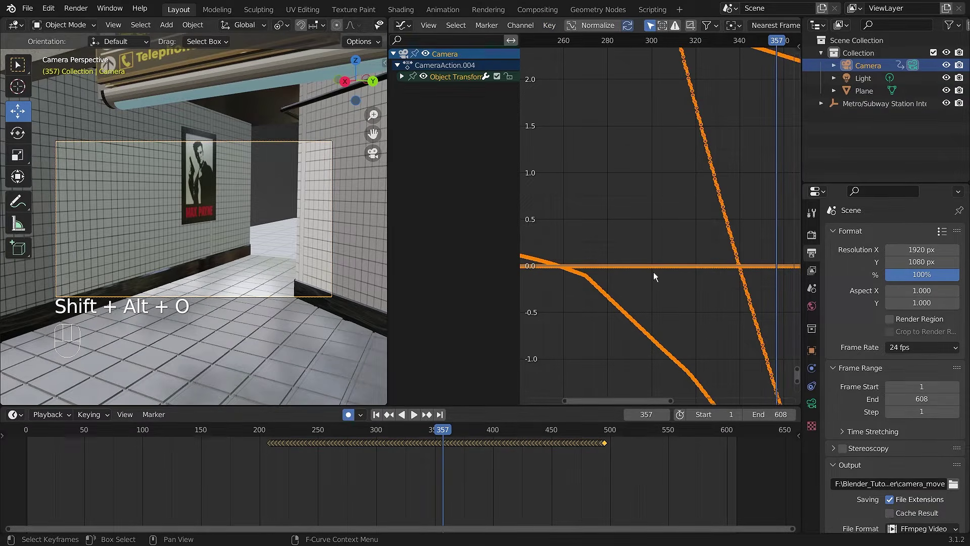
Apply Smooth Keys to the selected camera keyframes repeatedly, about 21 times, to round the bends in the curves
{"action": "left_click", "coordinate": [549, 26]}
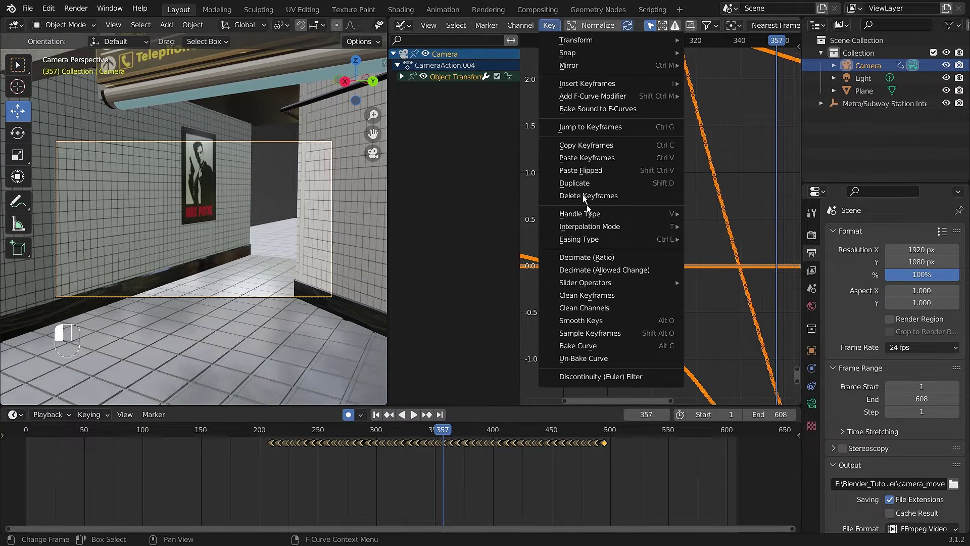
{"action": "left_click", "coordinate": [669, 324]}
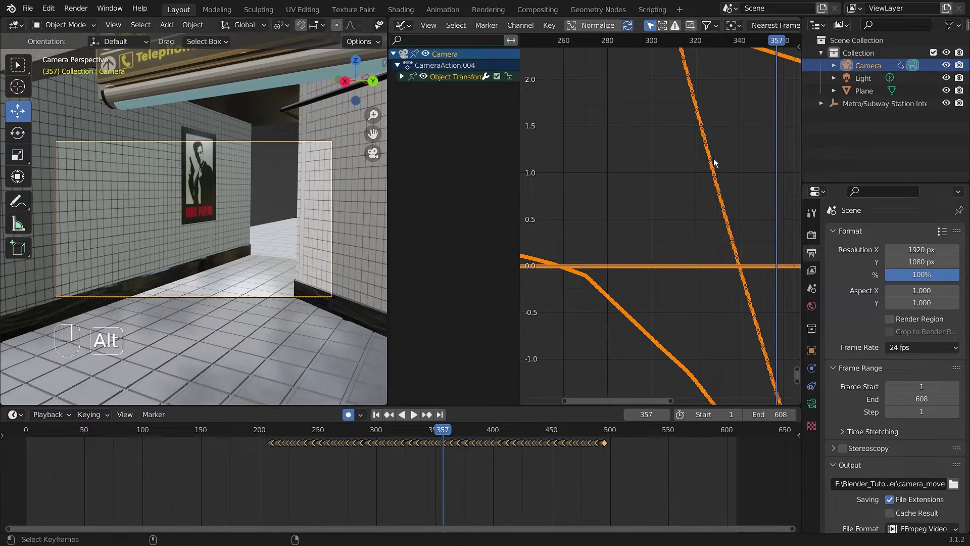
{"action": "key", "text": "alt+KP_0"}
{"action": "key", "text": "alt+KP_0"}
{"action": "key", "text": "alt+KP_0"}
{"action": "key", "text": "alt+KP_0"}
{"action": "key", "text": "alt+KP_0"}
{"action": "key", "text": "alt+KP_0"}
{"action": "key", "text": "alt+o"}
{"action": "key", "text": "alt+o"}
{"action": "key", "text": "alt+o"}
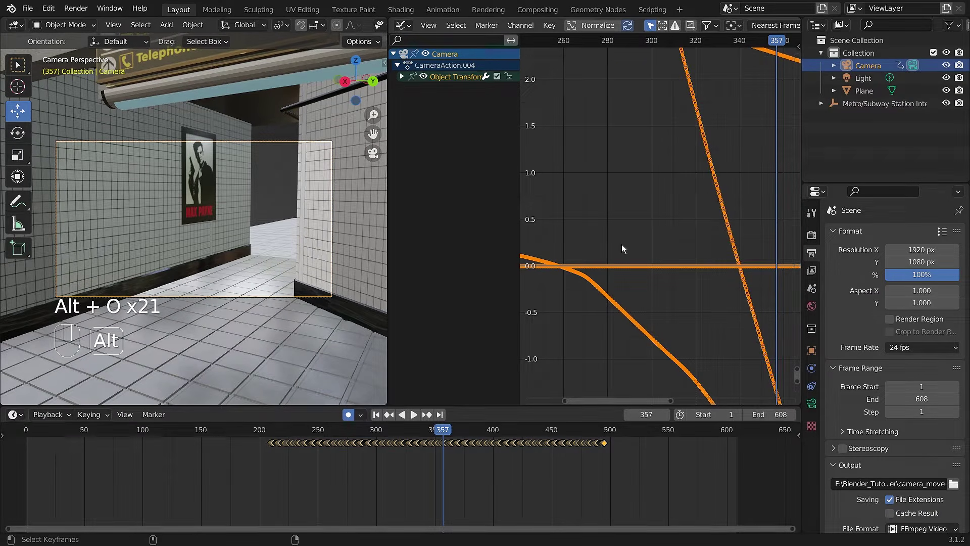
Keep applying Smooth Keys to the selected camera keyframes until about 115 passes have been made in total
{"action": "key", "text": "alt+o"}
{"action": "key", "text": "alt+o"}
{"action": "key", "text": "alt+o"}
{"action": "key", "text": "alt+o"}
{"action": "key", "text": "alt+o"}
{"action": "key", "text": "alt+o"}
{"action": "key", "text": "alt+o"}
{"action": "key", "text": "alt+o"}
{"action": "key", "text": "alt+o"}
{"action": "key", "text": "alt+o"}
{"action": "key", "text": "alt+o"}
{"action": "key", "text": "alt+o"}
{"action": "key", "text": "alt+o"}
{"action": "key", "text": "alt+o"}
{"action": "key", "text": "alt+o"}
{"action": "key", "text": "alt+o"}
{"action": "key", "text": "alt+o"}
{"action": "key", "text": "alt+o"}
{"action": "key", "text": "alt+o"}
{"action": "key", "text": "alt+o"}
{"action": "key", "text": "alt+o"}
{"action": "key", "text": "alt+o"}
{"action": "key", "text": "alt+o"}
{"action": "key", "text": "alt+o"}
{"action": "key", "text": "alt+o"}
{"action": "key", "text": "alt+o"}
{"action": "key", "text": "alt+o"}
{"action": "key", "text": "alt+o"}
{"action": "key", "text": "alt+o"}
{"action": "key", "text": "alt+o"}
{"action": "key", "text": "alt+o"}
{"action": "key", "text": "alt+o"}
{"action": "key", "text": "alt+o"}
{"action": "key", "text": "alt+o"}
{"action": "key", "text": "alt+o"}
{"action": "key", "text": "alt+o"}
{"action": "key", "text": "alt+o"}
{"action": "key", "text": "alt+o"}
{"action": "key", "text": "alt+o"}
{"action": "key", "text": "alt+o"}
{"action": "key", "text": "alt+o"}
{"action": "key", "text": "alt+o"}
{"action": "key", "text": "alt+o"}
{"action": "key", "text": "alt+o"}
{"action": "key", "text": "alt+o"}
{"action": "key", "text": "alt+o"}
{"action": "key", "text": "alt+o"}
{"action": "key", "text": "alt+o"}
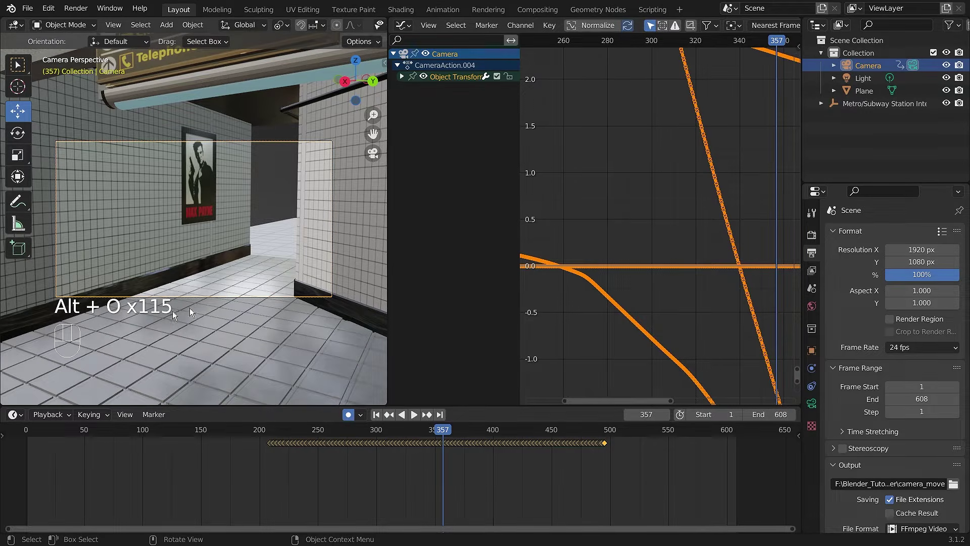
Play back the smoothed camera walk from about frame 196
{"action": "left_click_drag", "start_coordinate": [439, 431], "coordinate": [254, 432]}
{"action": "key", "text": "space"}
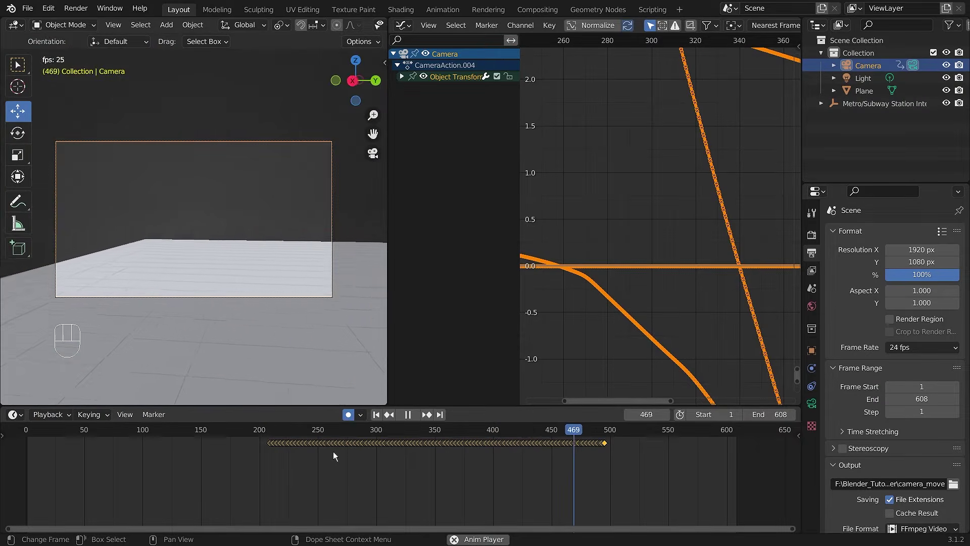
{"action": "key", "text": "space"}
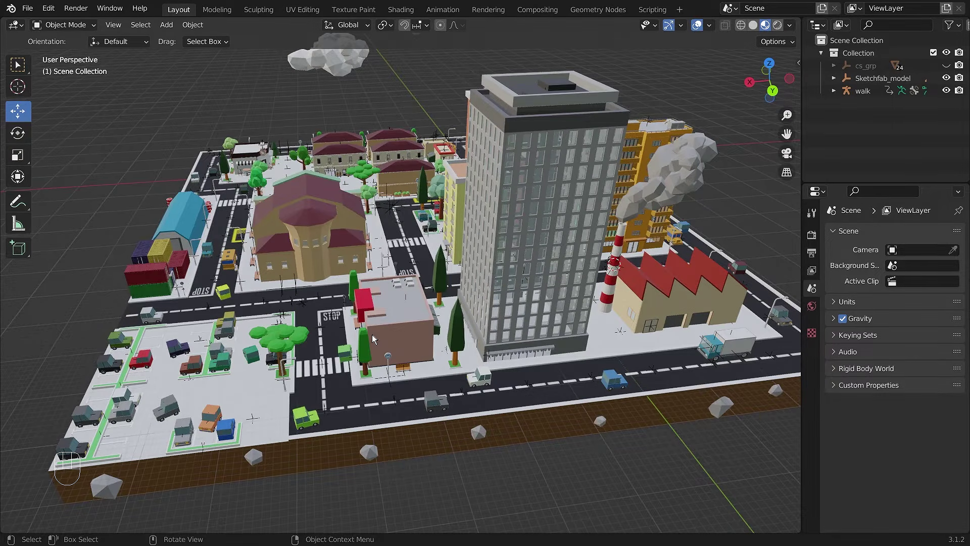
Examine the low-poly city scene from above and from street level, around the crosswalk and the character standing on the road
{"action": "middle_click_drag", "start_coordinate": [372, 335], "coordinate": [507, 347]}
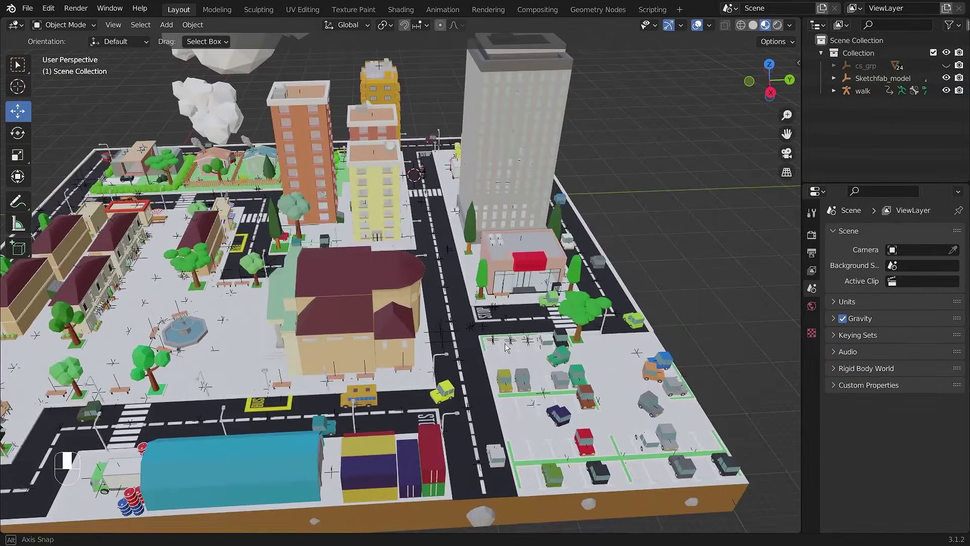
{"action": "scroll", "coordinate": [508, 348], "scroll_direction": "up", "scroll_amount": 3}
{"action": "middle_click_drag", "start_coordinate": [569, 392], "coordinate": [508, 399]}
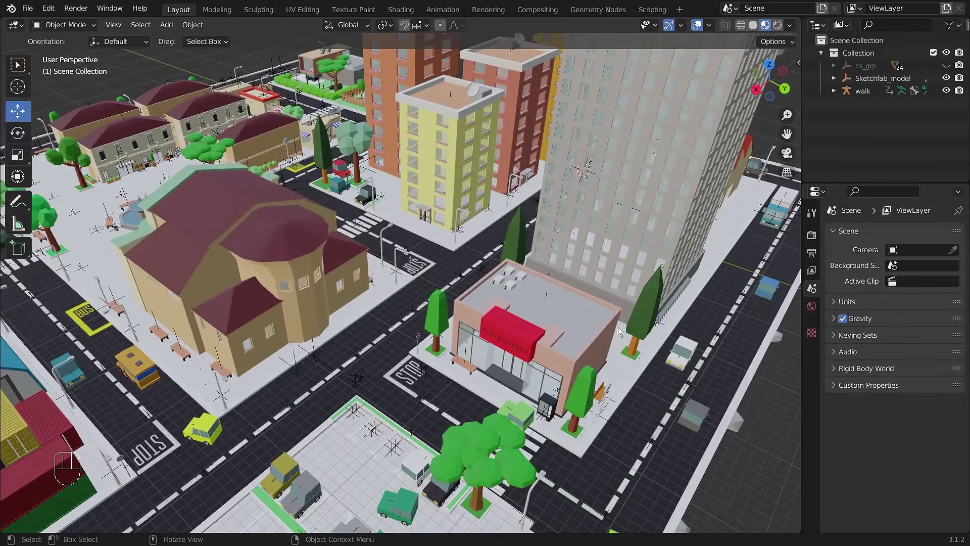
{"action": "middle_click_drag", "start_coordinate": [689, 288], "coordinate": [499, 268]}
{"action": "middle_click_drag", "start_coordinate": [556, 373], "coordinate": [533, 350]}
{"action": "scroll", "coordinate": [527, 362], "scroll_direction": "up", "scroll_amount": 4}
{"action": "scroll", "coordinate": [528, 360], "scroll_direction": "up", "scroll_amount": 5}
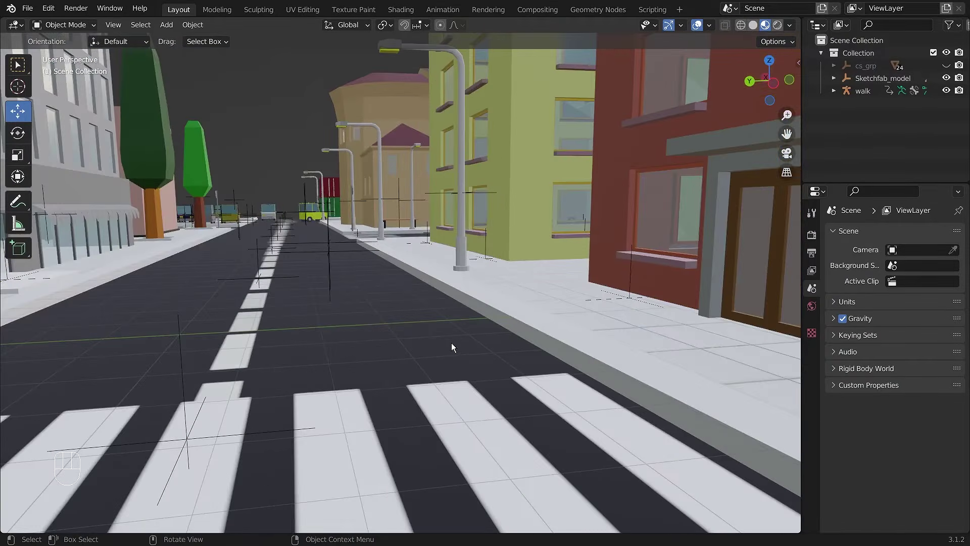
{"action": "scroll", "coordinate": [452, 344], "scroll_direction": "down", "scroll_amount": 3}
{"action": "scroll", "coordinate": [453, 345], "scroll_direction": "down", "scroll_amount": 6}
{"action": "middle_click_drag", "start_coordinate": [423, 353], "coordinate": [439, 378]}
{"action": "scroll", "coordinate": [440, 381], "scroll_direction": "up", "scroll_amount": 4}
{"action": "middle_click_drag", "start_coordinate": [505, 366], "coordinate": [496, 323], "text": "shift"}
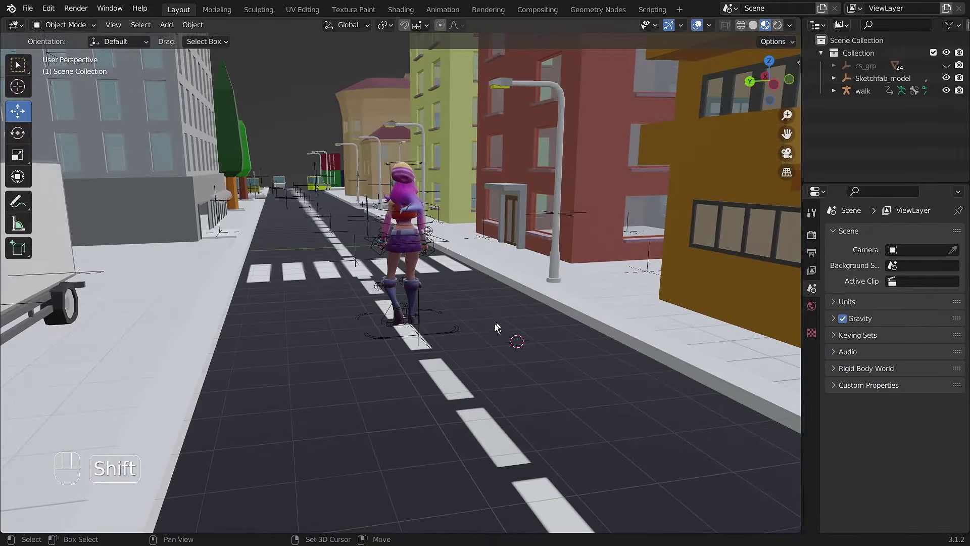
Select the character's walk rig and frame it in the view, looking down the street from behind it
{"action": "left_click", "coordinate": [454, 333]}
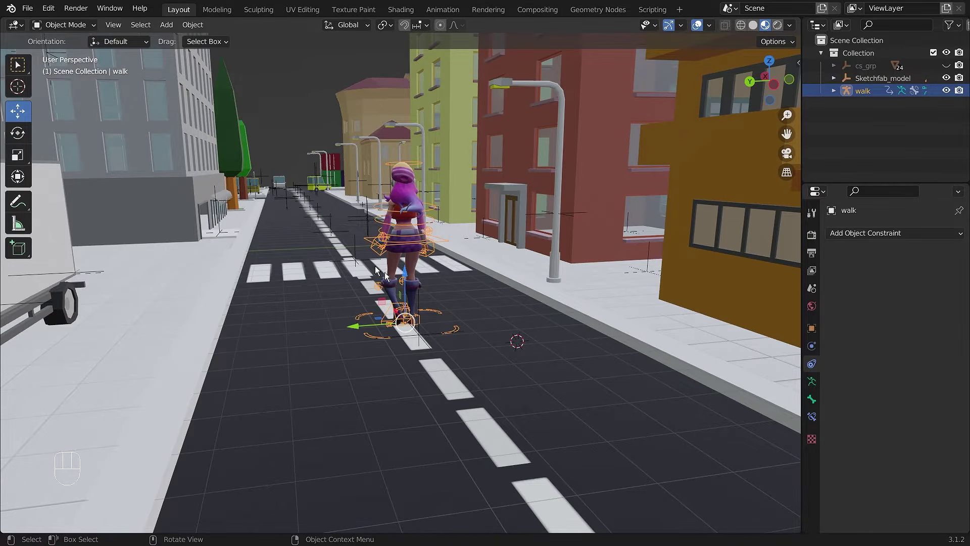
{"action": "key", "text": "KP_Decimal"}
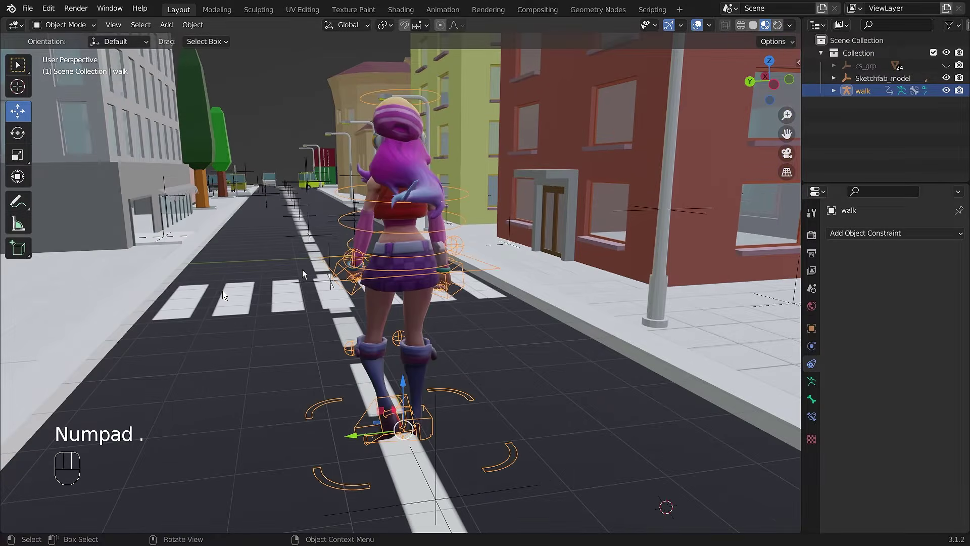
{"action": "middle_click_drag", "start_coordinate": [225, 360], "coordinate": [433, 359]}
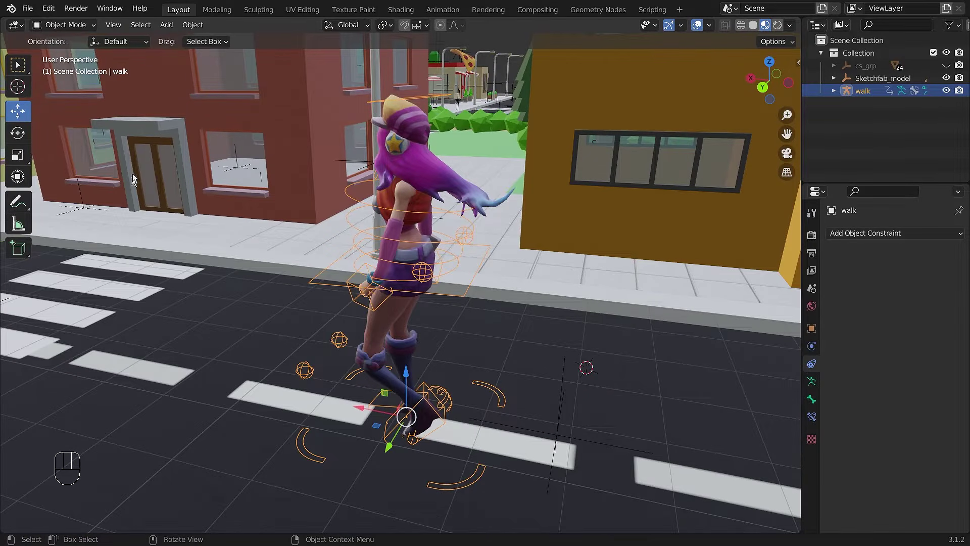
{"action": "left_click", "coordinate": [114, 26]}
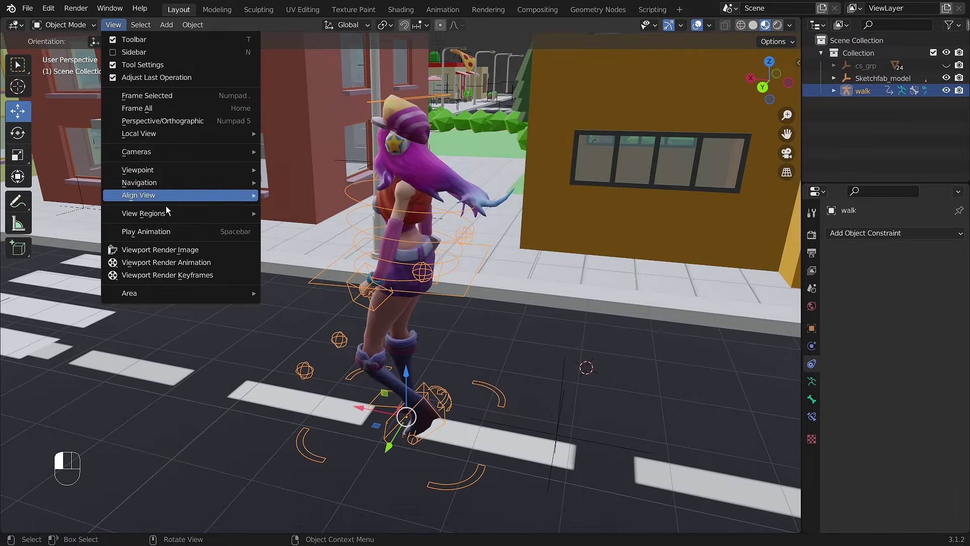
{"action": "left_click", "coordinate": [160, 99]}
{"action": "middle_click_drag", "start_coordinate": [515, 378], "coordinate": [470, 378]}
{"action": "scroll", "coordinate": [492, 381], "scroll_direction": "down", "scroll_amount": 3}
Play the character's walk animation from the first frame to about frame 135
{"action": "key", "text": "shift+Left"}
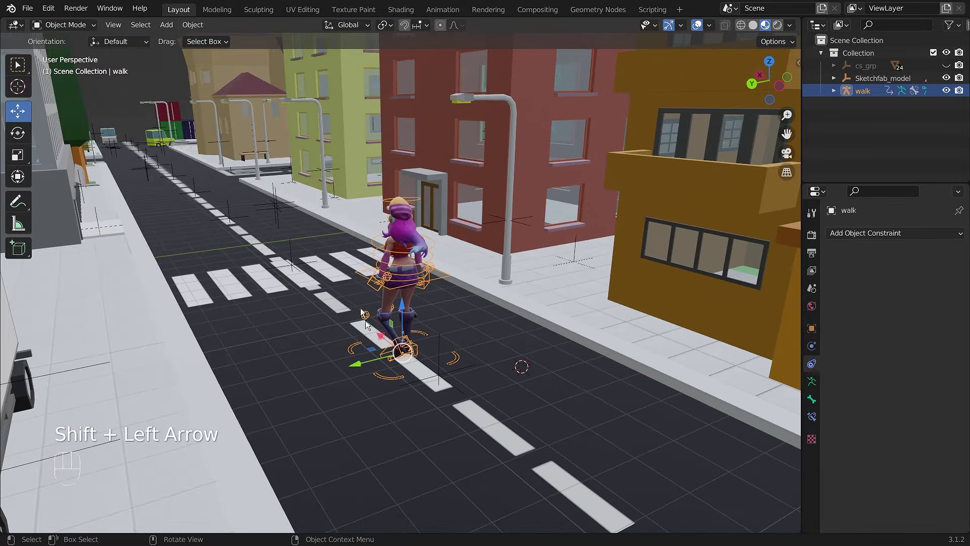
{"action": "key", "text": "space"}
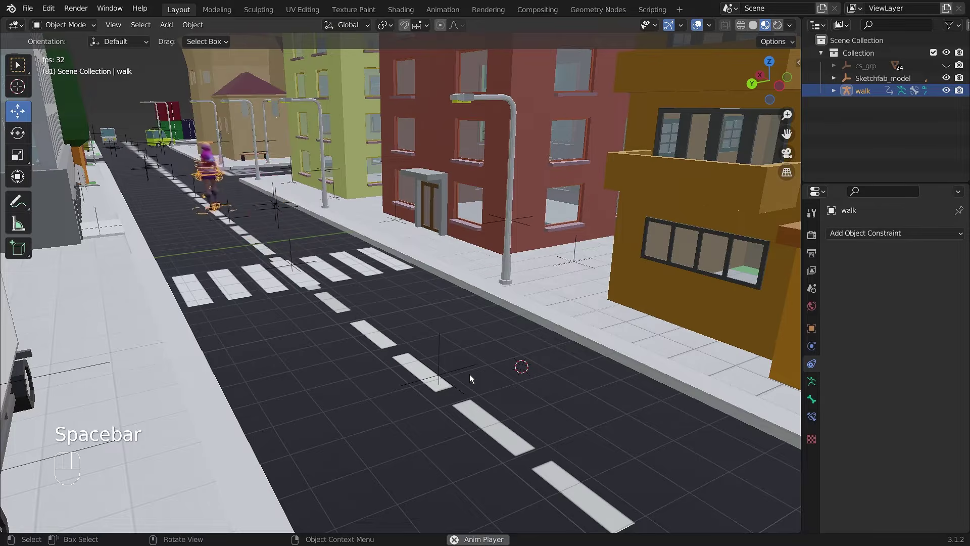
{"action": "key", "text": "space"}
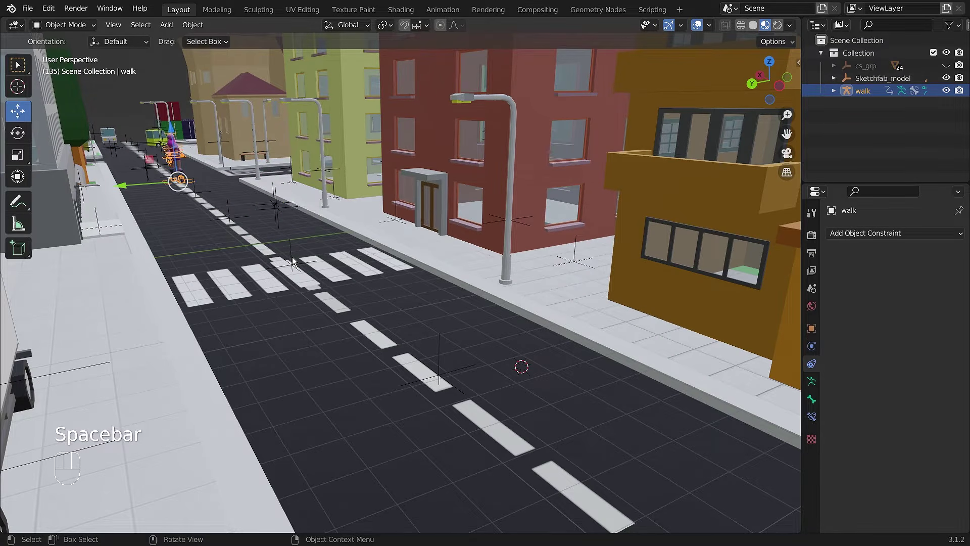
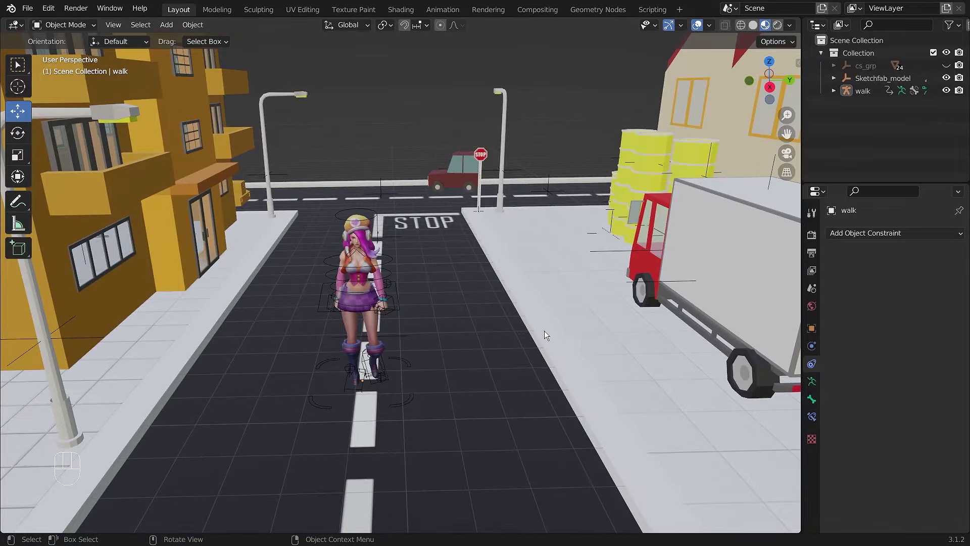
Add a camera to the scene and align it to the current view facing the character on the street
{"action": "key", "text": "shift+a"}
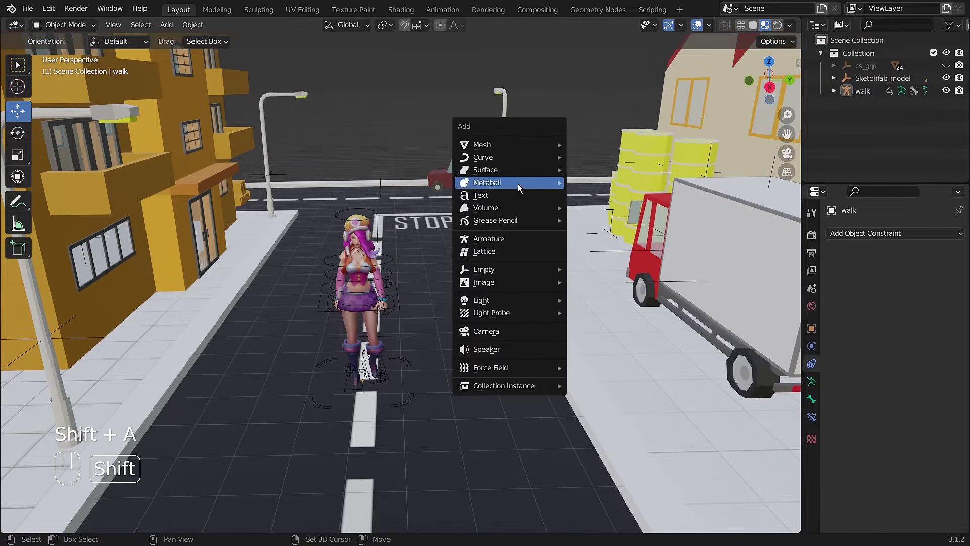
{"action": "left_click", "coordinate": [498, 331]}
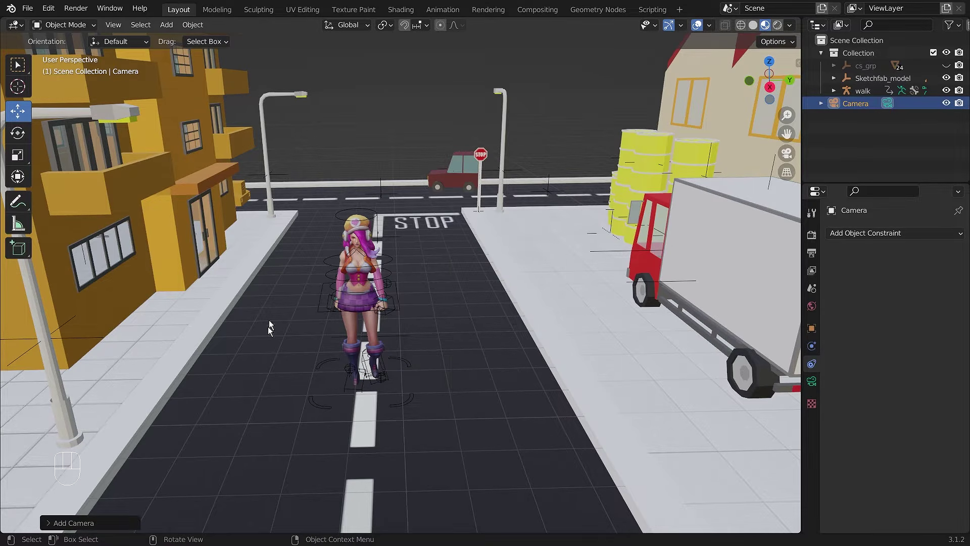
{"action": "left_click", "coordinate": [874, 107]}
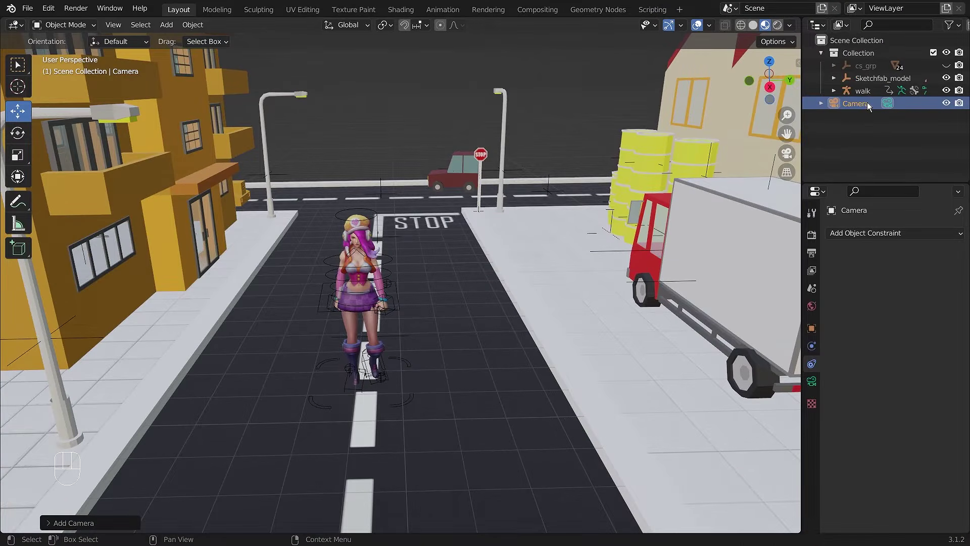
{"action": "middle_click_drag", "start_coordinate": [517, 407], "coordinate": [526, 327], "text": "shift"}
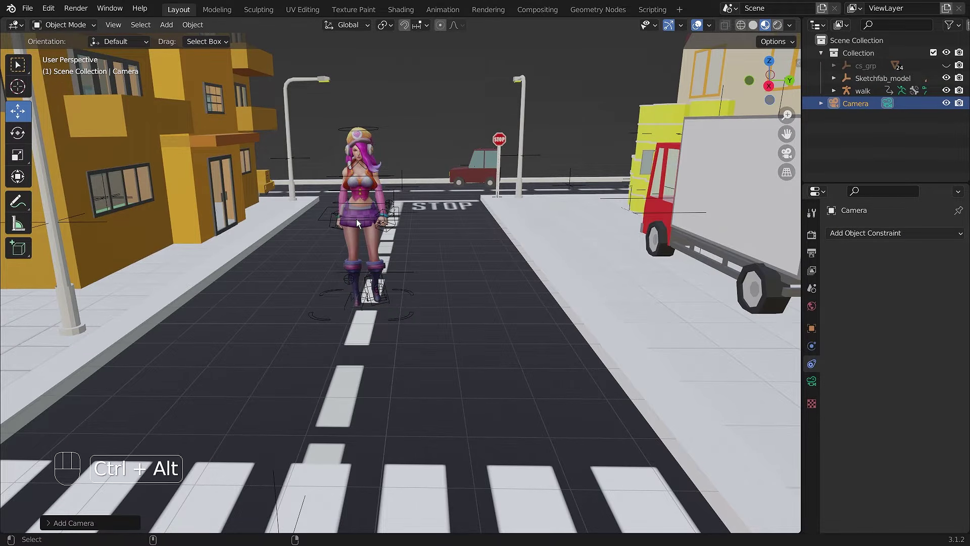
{"action": "key", "text": "ctrl+alt+KP_0"}
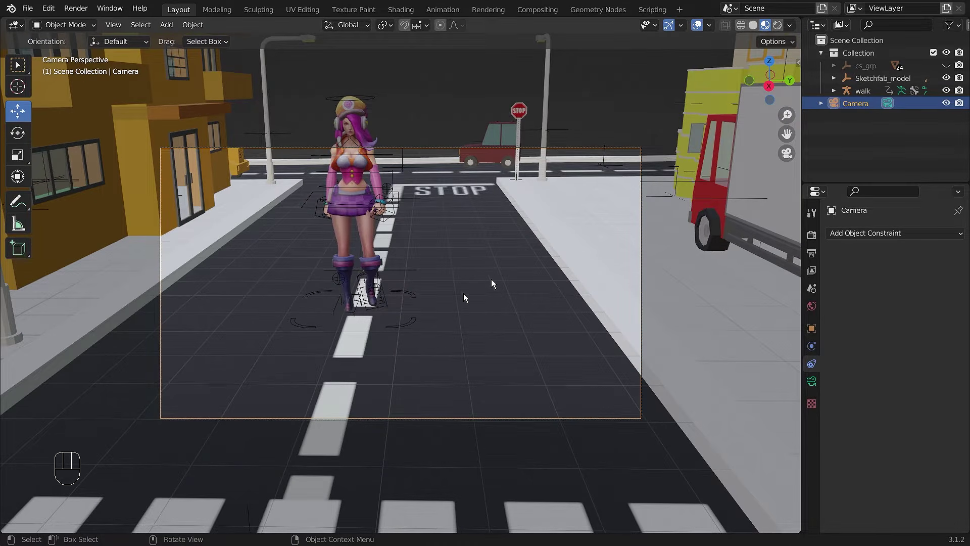
Reframe the character inside the camera view with Walk Navigation, moving the camera forward and backward along the street
{"action": "left_click", "coordinate": [112, 26]}
{"action": "mouse_move", "coordinate": [153, 183]}
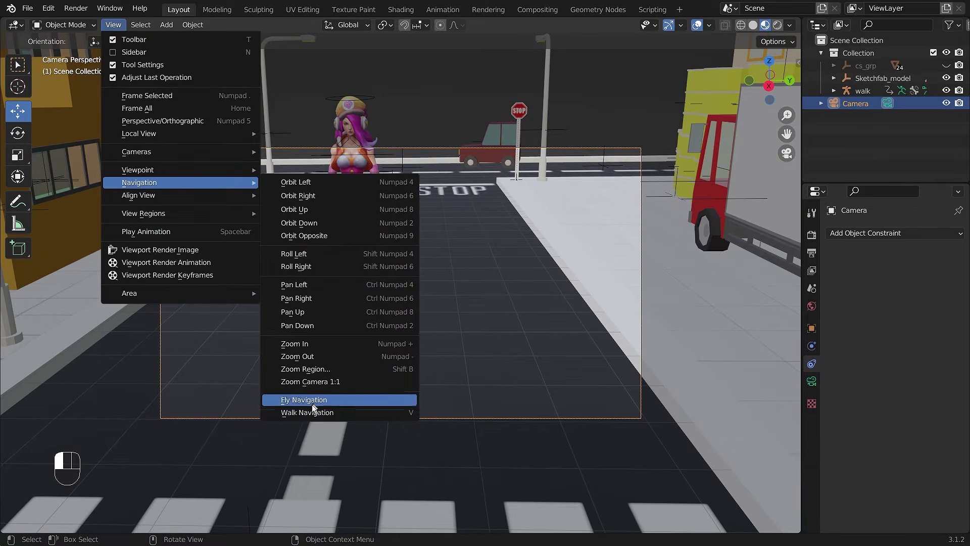
{"action": "left_click", "coordinate": [386, 413]}
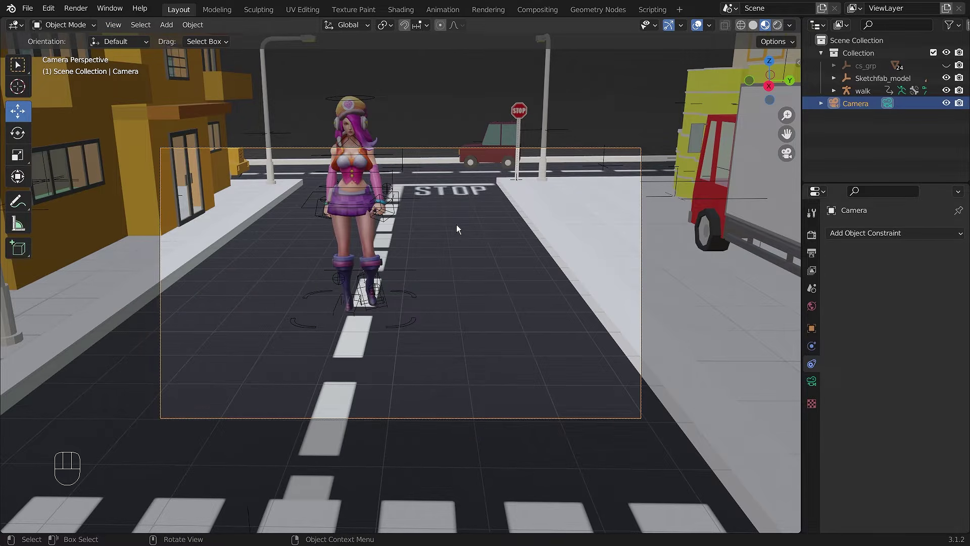
{"action": "key", "text": "v"}
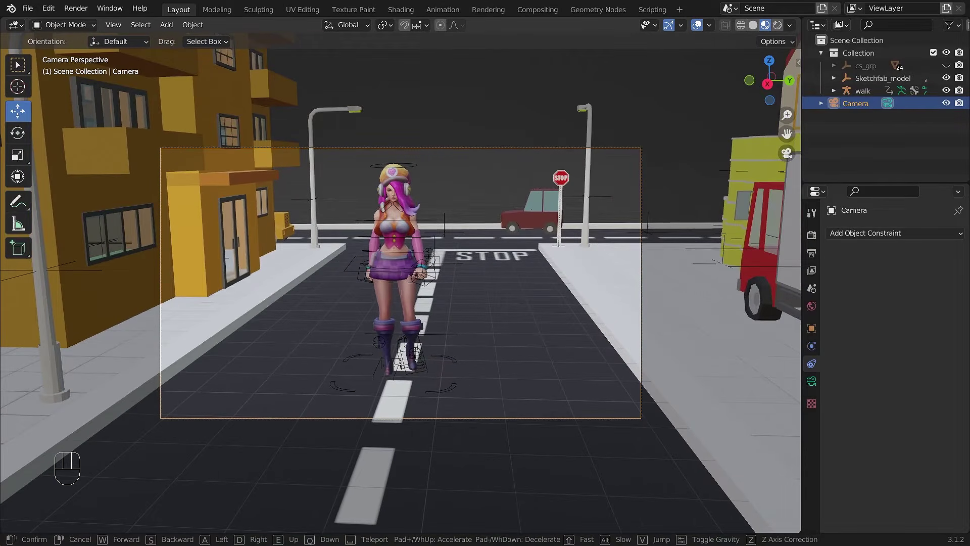
{"action": "key", "text": "w"}
{"action": "key", "text": "s"}
{"action": "key", "text": "s"}
{"action": "key", "text": "s"}
{"action": "key", "text": "s"}
{"action": "key", "text": "s"}
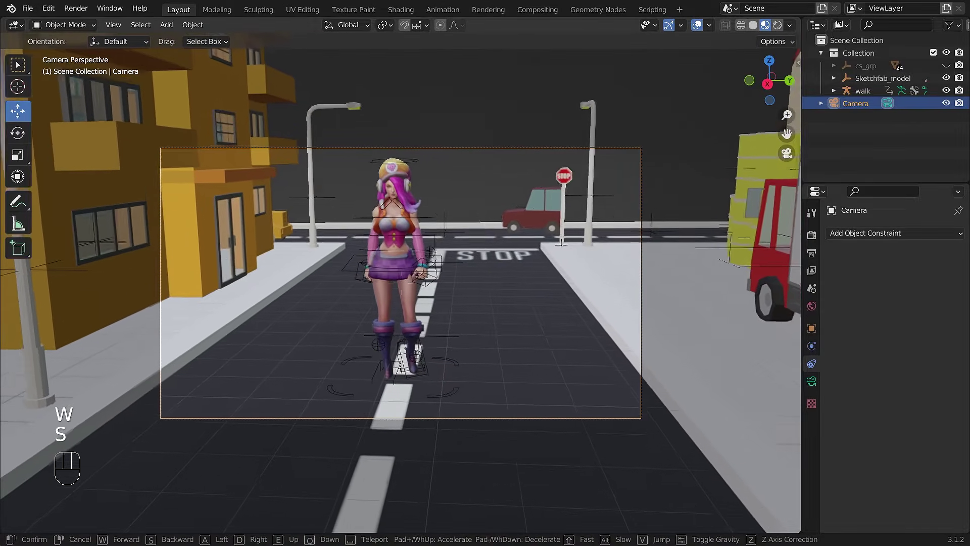
{"action": "left_click", "coordinate": [680, 218]}
Add a Track To object constraint to the new camera
{"action": "middle_click_drag", "start_coordinate": [680, 218], "coordinate": [382, 275]}
{"action": "scroll", "coordinate": [596, 257], "scroll_direction": "down", "scroll_amount": 3}
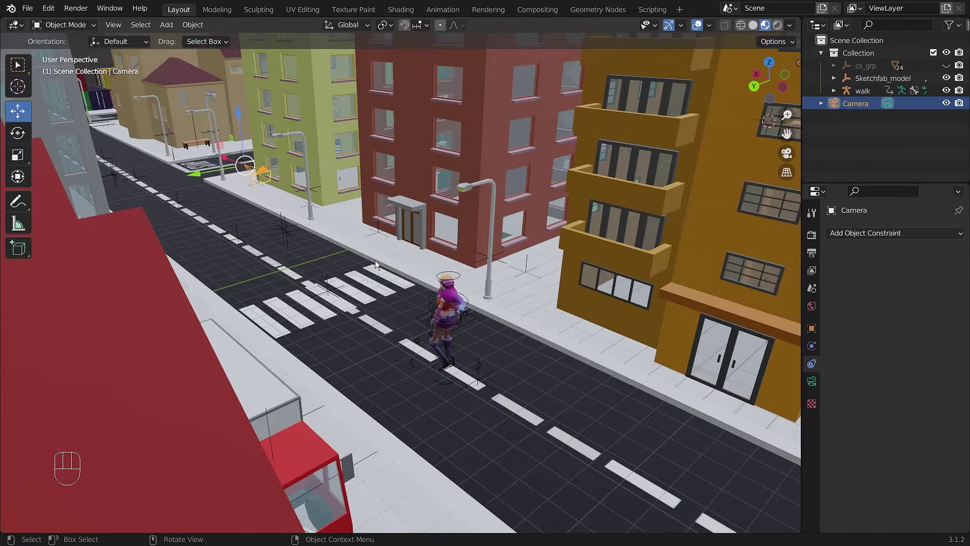
{"action": "key", "text": "KP_Decimal"}
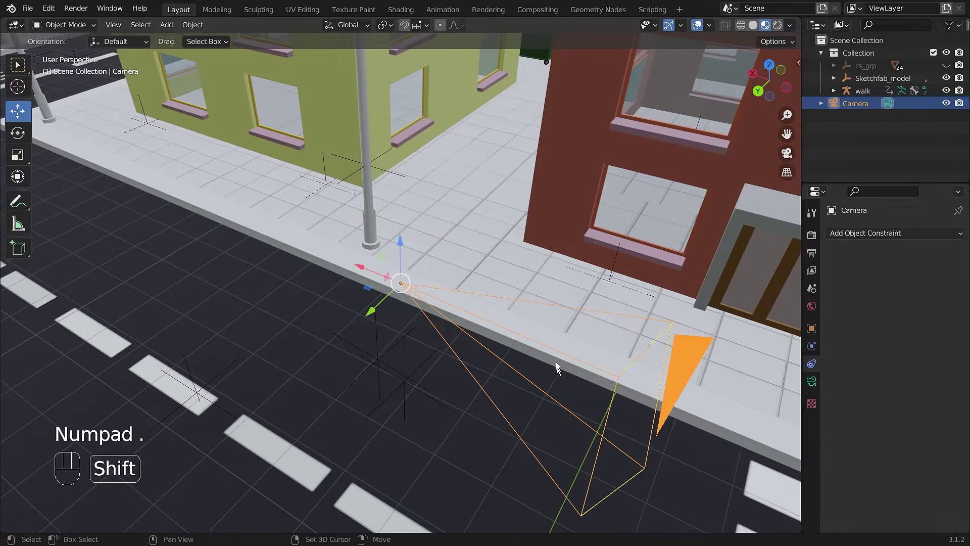
{"action": "middle_click_drag", "start_coordinate": [505, 354], "coordinate": [228, 201], "text": "shift"}
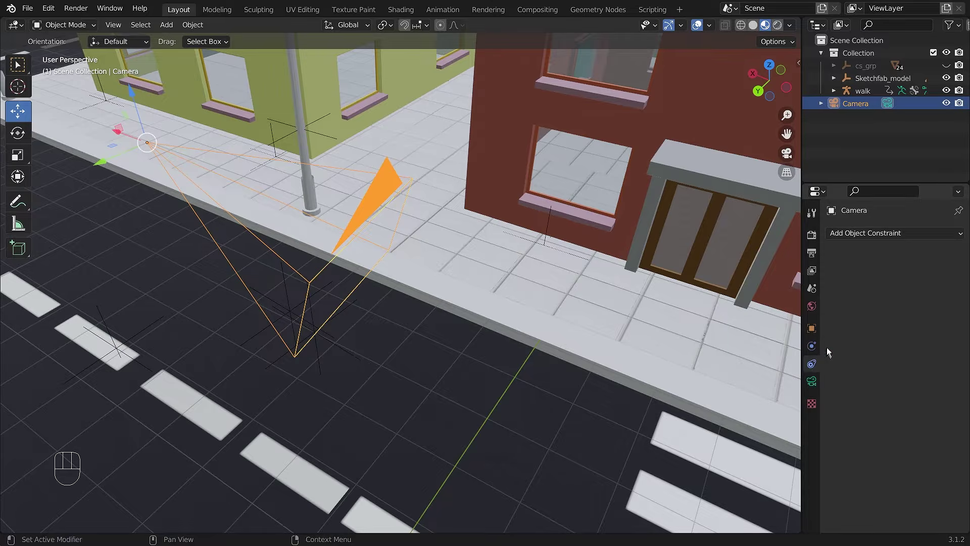
{"action": "left_click", "coordinate": [812, 368]}
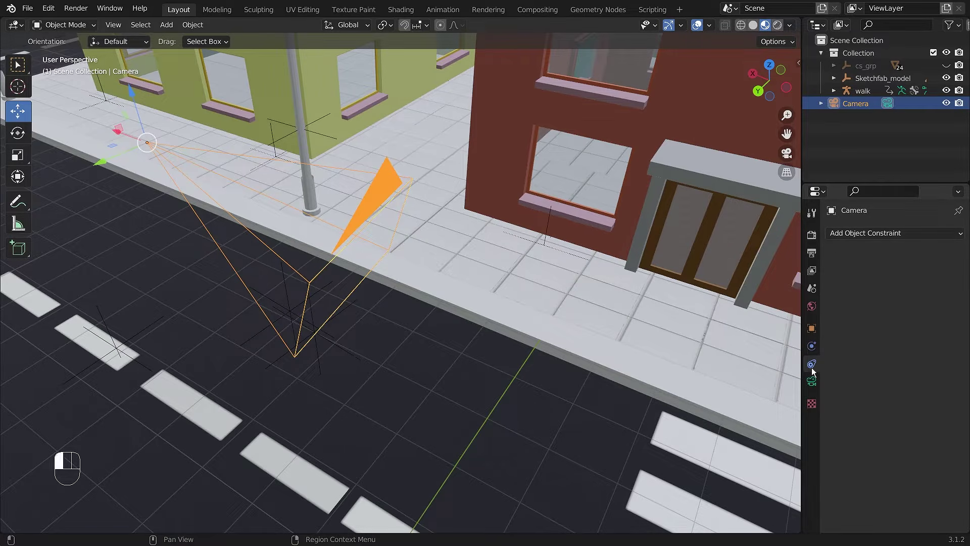
{"action": "left_click", "coordinate": [906, 234]}
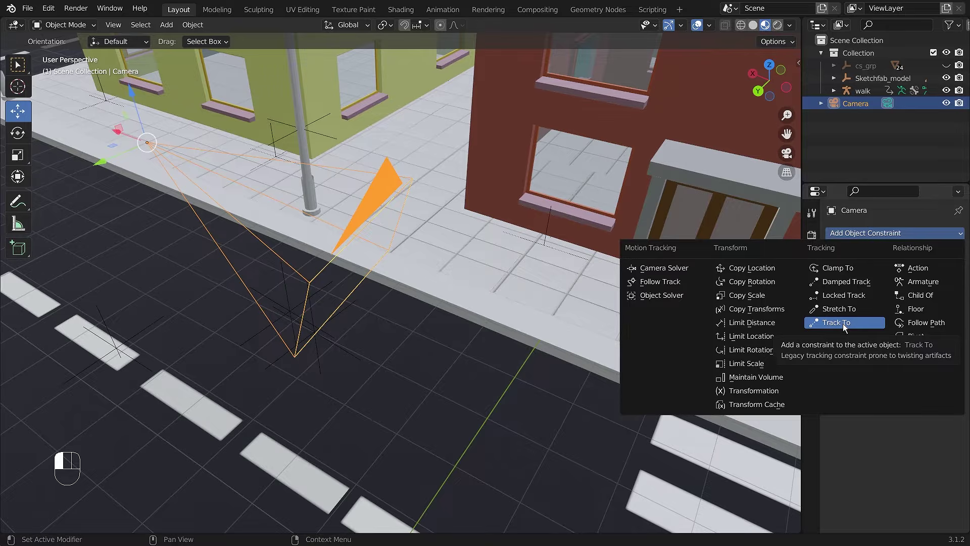
{"action": "left_click", "coordinate": [893, 232]}
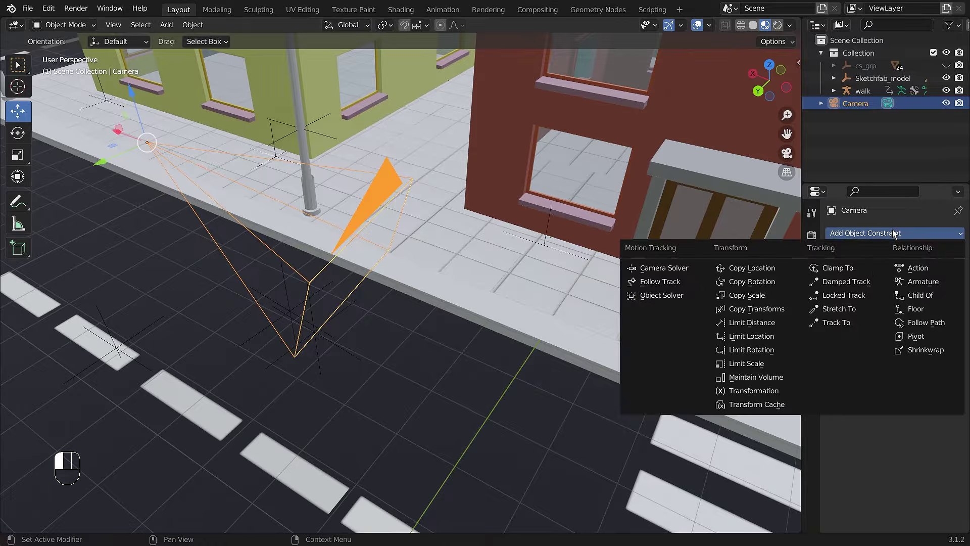
{"action": "left_click", "coordinate": [853, 323]}
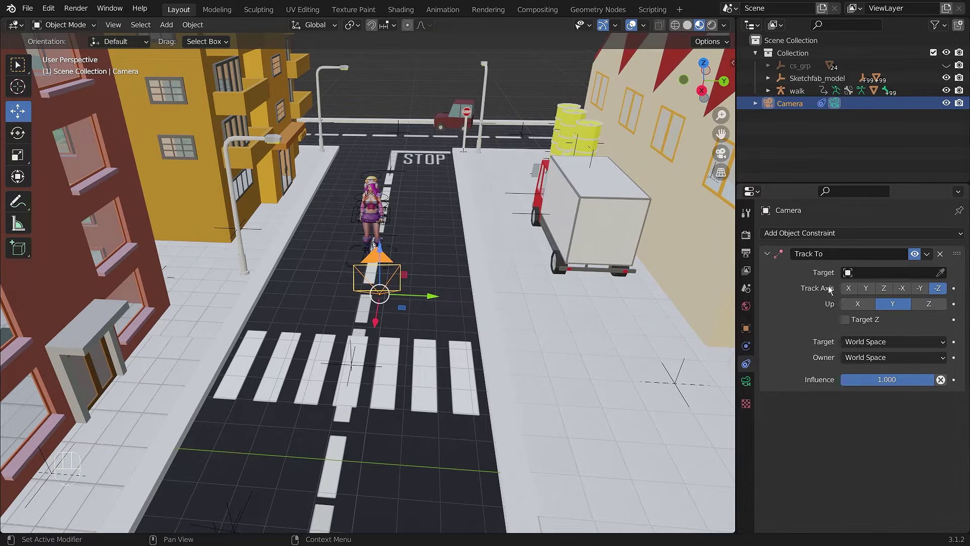
Set the Track To constraint's target to the walk rig and look through the camera
{"action": "left_click", "coordinate": [941, 273]}
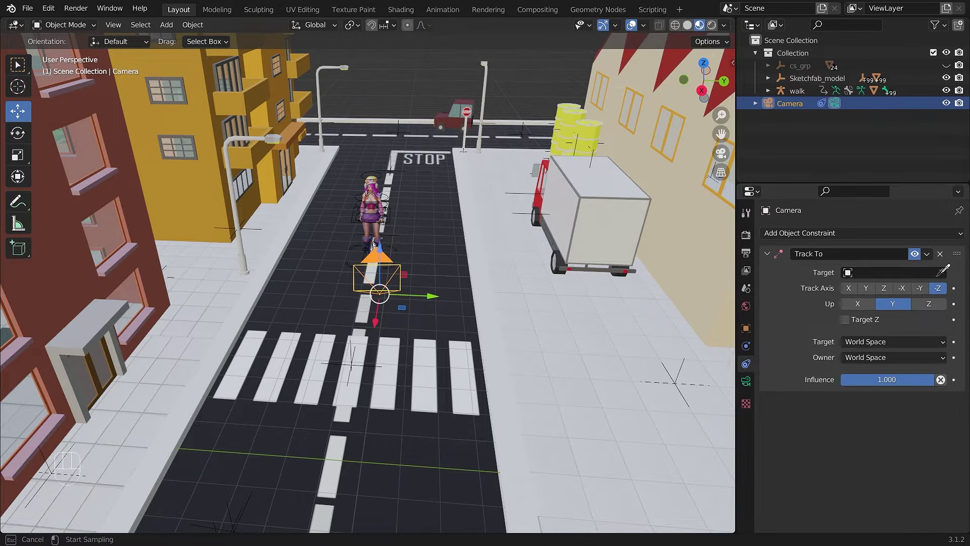
{"action": "left_click", "coordinate": [374, 175]}
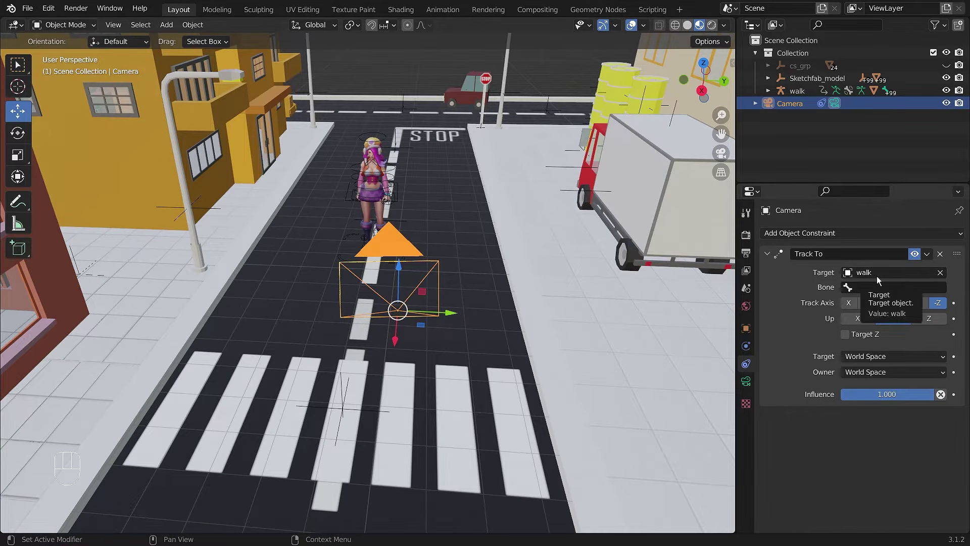
{"action": "mouse_move", "coordinate": [438, 200]}
{"action": "middle_mouse_down"}
{"action": "mouse_move", "coordinate": [409, 198]}
{"action": "mouse_move", "coordinate": [427, 197]}
{"action": "middle_mouse_up"}
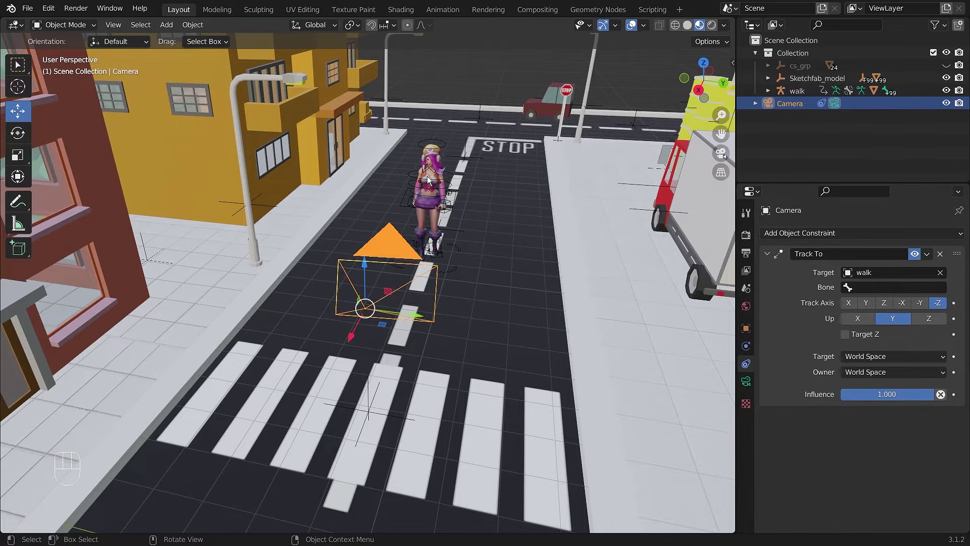
{"action": "key", "text": "KP_0"}
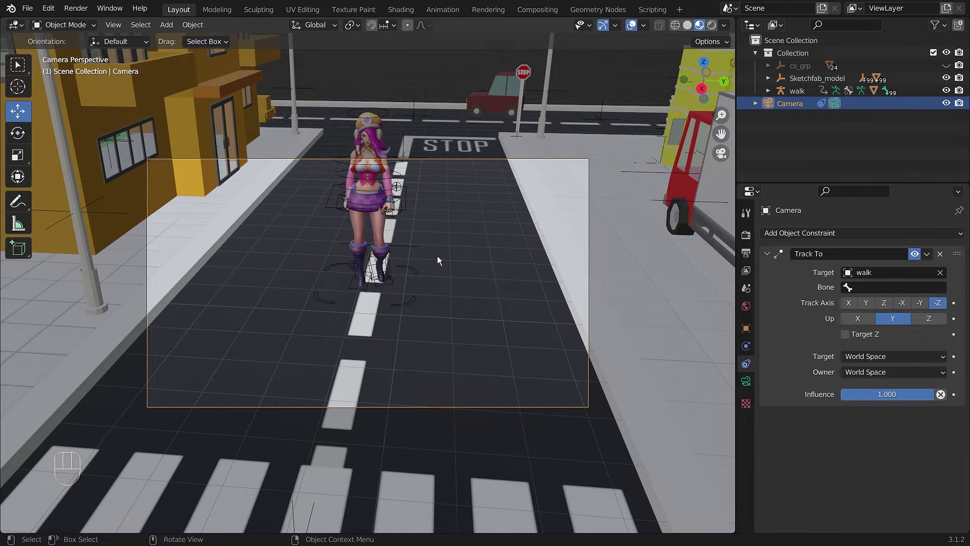
Leave the camera view and clear the target of the camera's Track To constraint
{"action": "key", "text": "v"}
{"action": "middle_click_drag", "start_coordinate": [634, 273], "coordinate": [614, 304]}
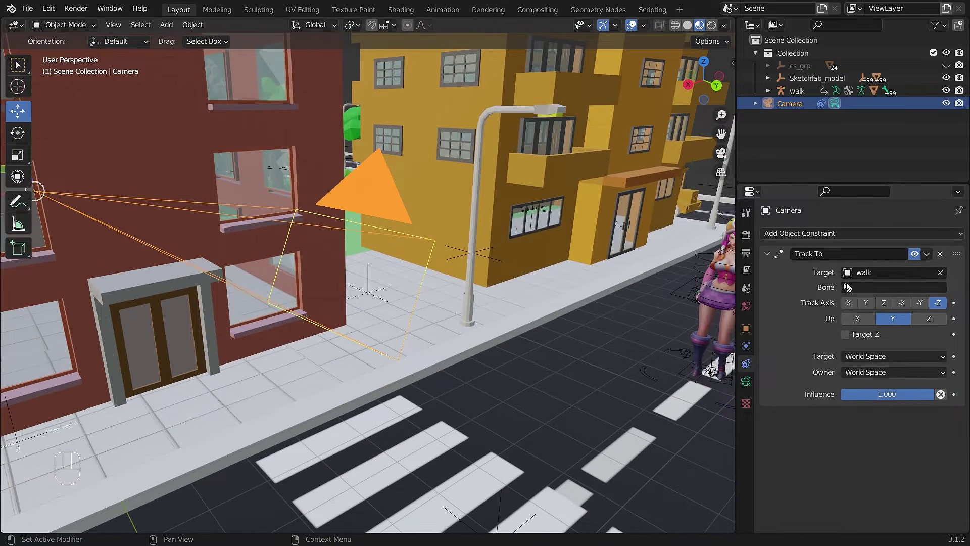
{"action": "left_click", "coordinate": [941, 272]}
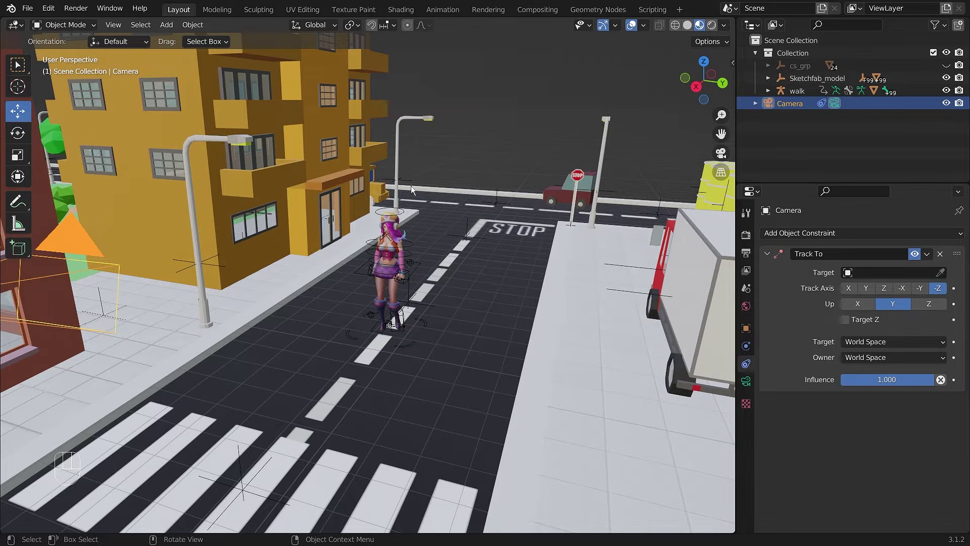
Place the 3D cursor on the street beside the character, add a Plain Axes empty there and scale it
{"action": "left_click", "coordinate": [19, 89]}
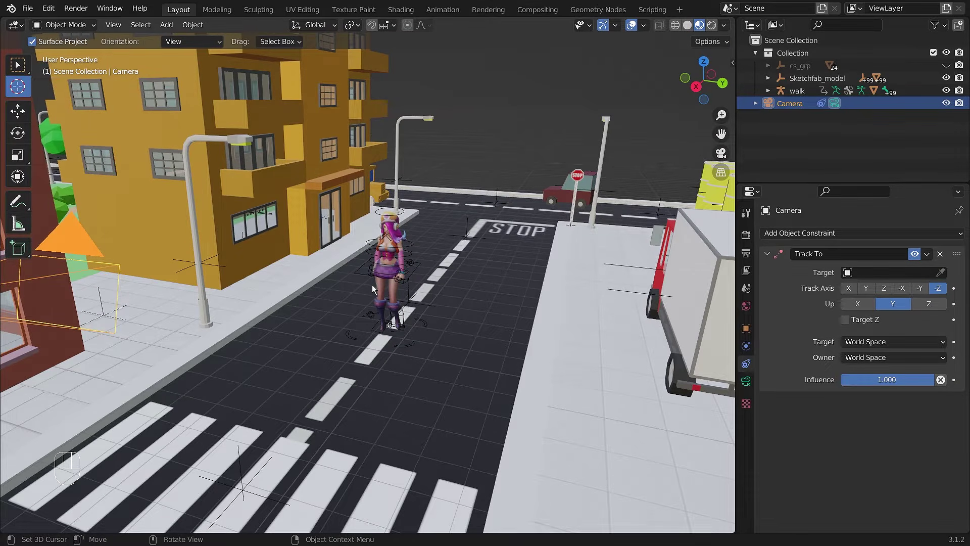
{"action": "left_click", "coordinate": [357, 299]}
{"action": "key", "text": "shift+a"}
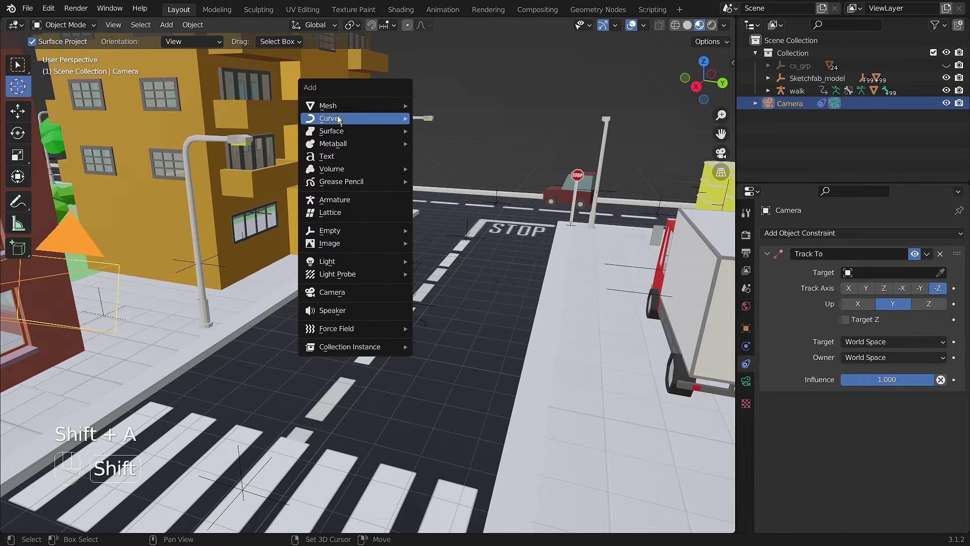
{"action": "mouse_move", "coordinate": [354, 231]}
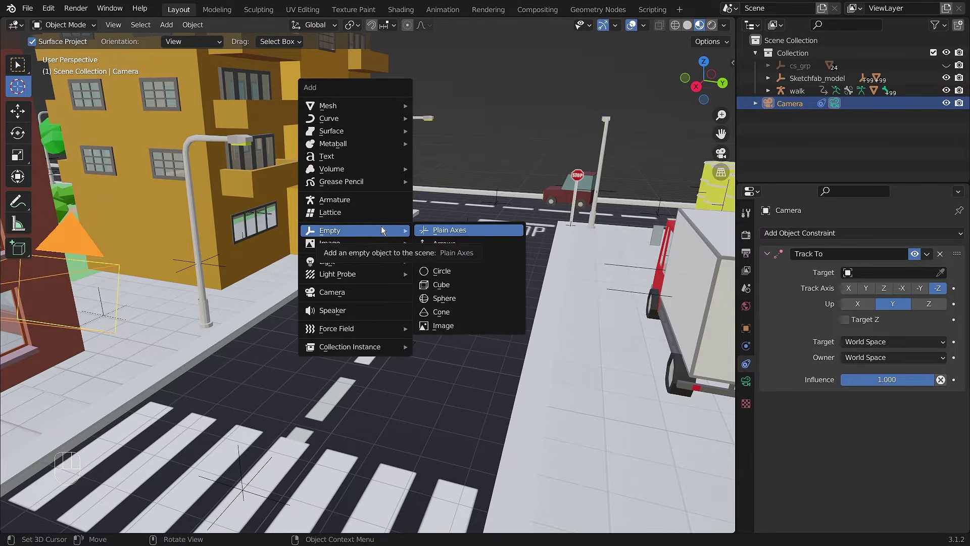
{"action": "left_click", "coordinate": [473, 233]}
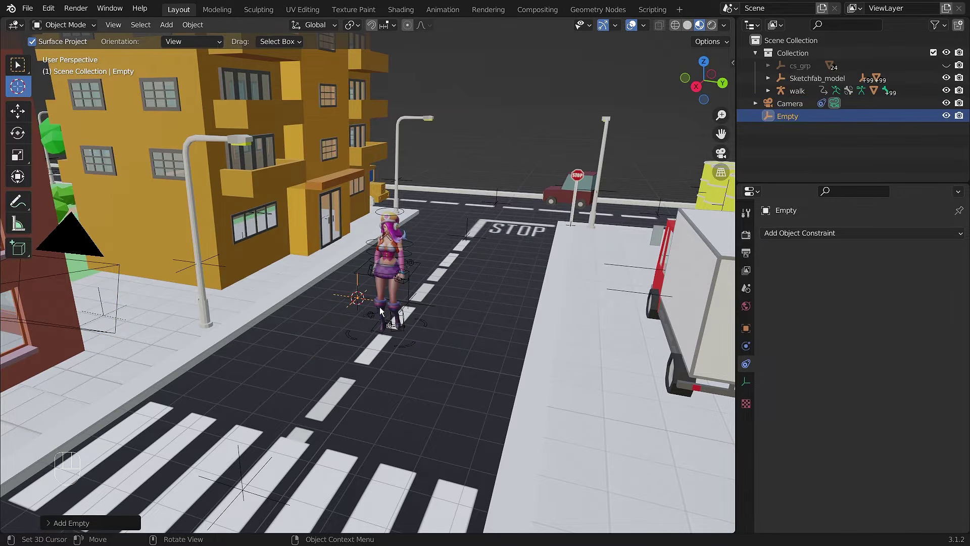
{"action": "key", "text": "s"}
{"action": "left_click", "coordinate": [398, 309]}
Move the empty across the street towards the character and raise it above the road
{"action": "left_click", "coordinate": [18, 111]}
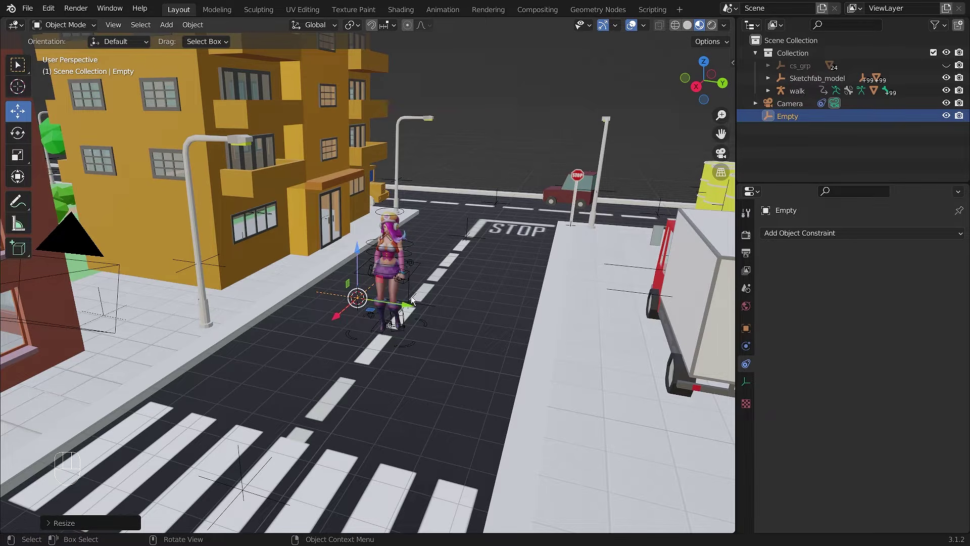
{"action": "left_click_drag", "start_coordinate": [408, 306], "coordinate": [424, 266]}
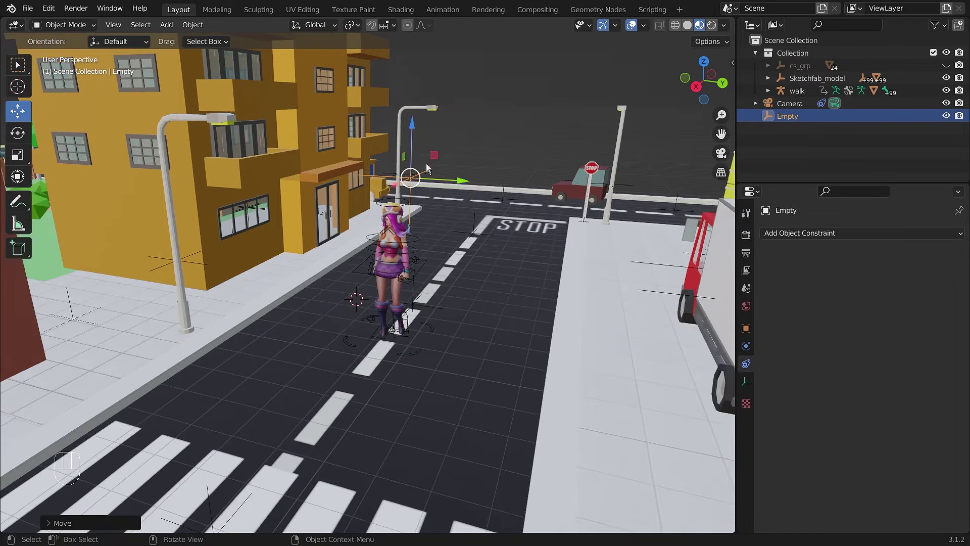
{"action": "left_click", "coordinate": [501, 142]}
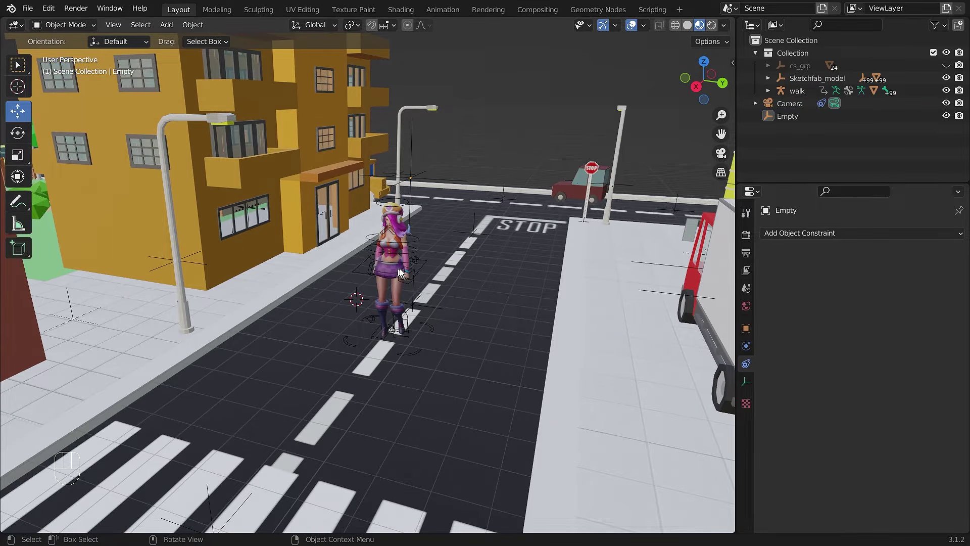
Frame the empty in the view and move it along the street until it sits over the character's head
{"action": "middle_click_drag", "start_coordinate": [473, 257], "coordinate": [451, 263]}
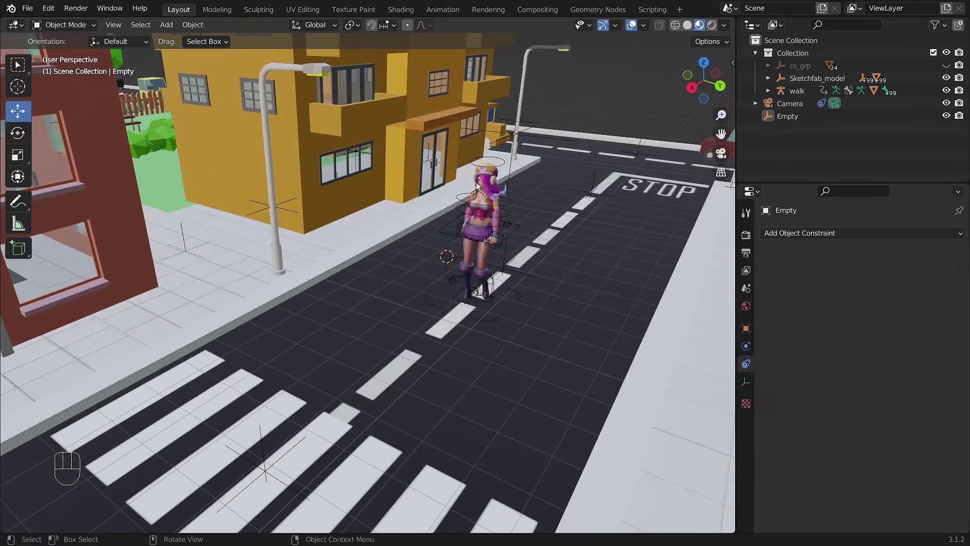
{"action": "left_click", "coordinate": [524, 137]}
{"action": "key", "text": "KP_Decimal"}
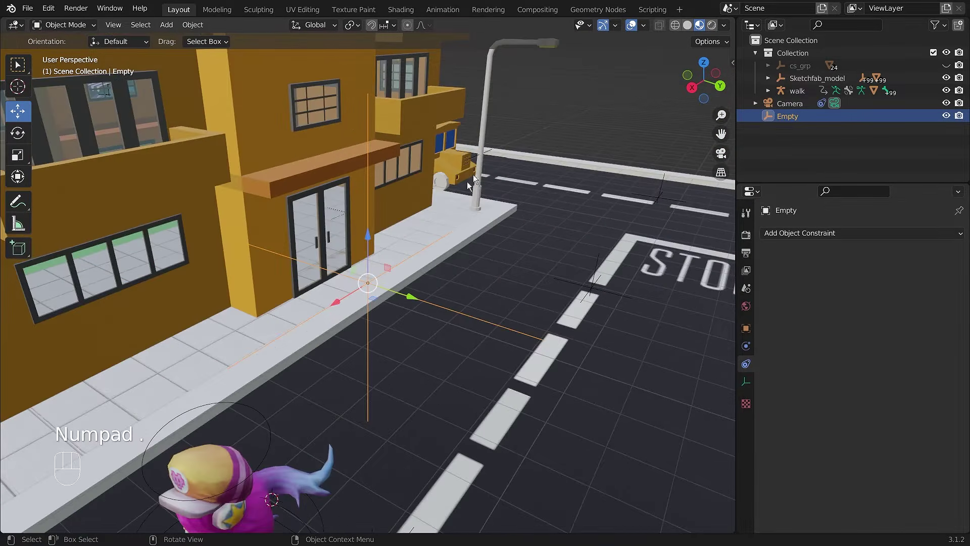
{"action": "middle_click_drag", "start_coordinate": [524, 318], "coordinate": [450, 307]}
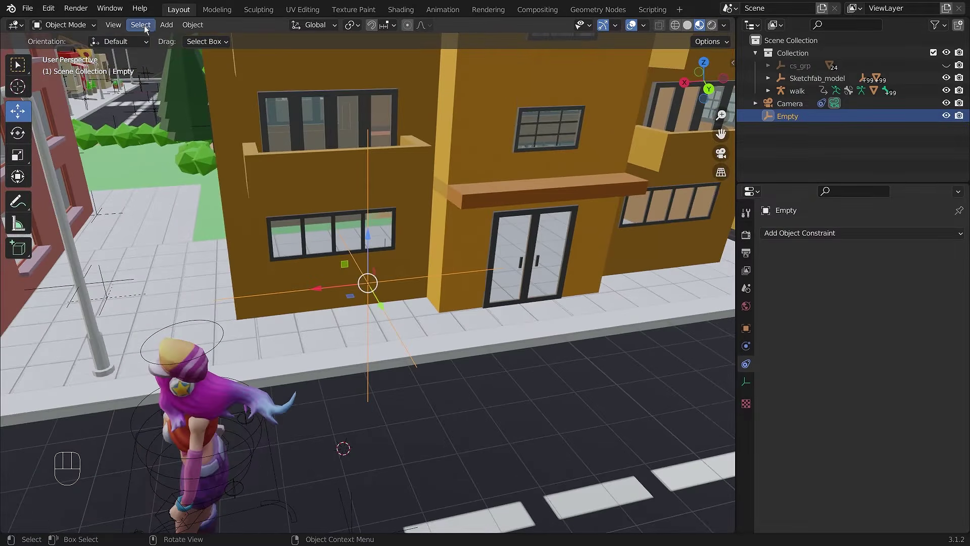
{"action": "left_click", "coordinate": [112, 28]}
{"action": "left_click", "coordinate": [166, 97]}
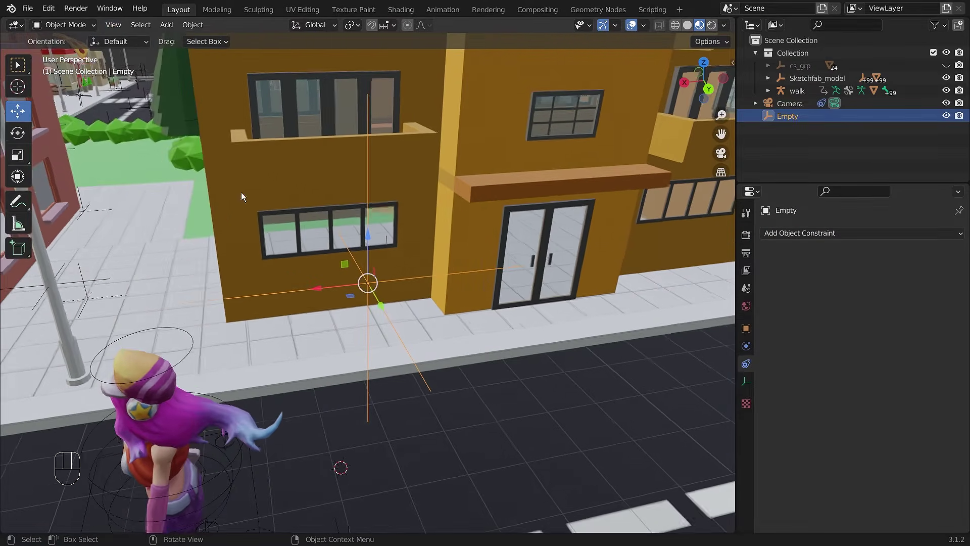
{"action": "scroll", "coordinate": [423, 334], "scroll_direction": "down", "scroll_amount": 3}
{"action": "left_click_drag", "start_coordinate": [317, 288], "coordinate": [181, 321]}
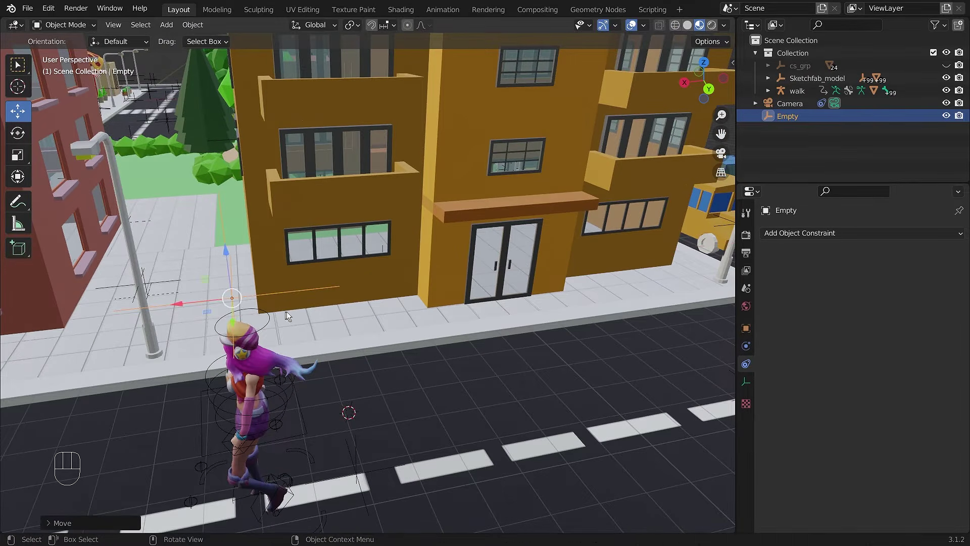
{"action": "scroll", "coordinate": [307, 326], "scroll_direction": "down", "scroll_amount": 1}
{"action": "middle_click_drag", "start_coordinate": [308, 326], "coordinate": [418, 318]}
{"action": "left_click", "coordinate": [461, 222]}
Parent the empty to the walk rig with Object (Keep Transform), keeping the rig as the active object
{"action": "left_click", "coordinate": [328, 472]}
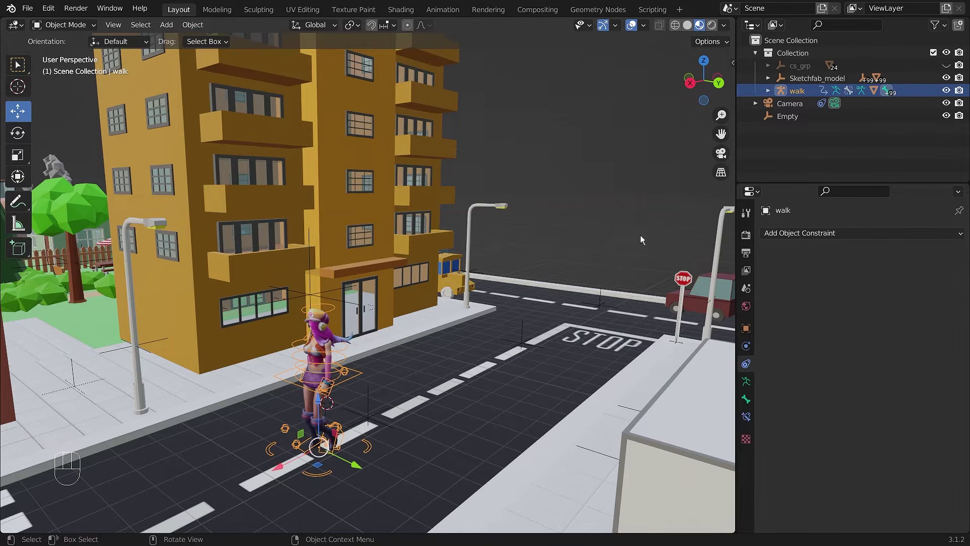
{"action": "left_click", "coordinate": [332, 469]}
{"action": "left_click", "coordinate": [329, 471]}
{"action": "left_click", "coordinate": [308, 292], "text": "shift"}
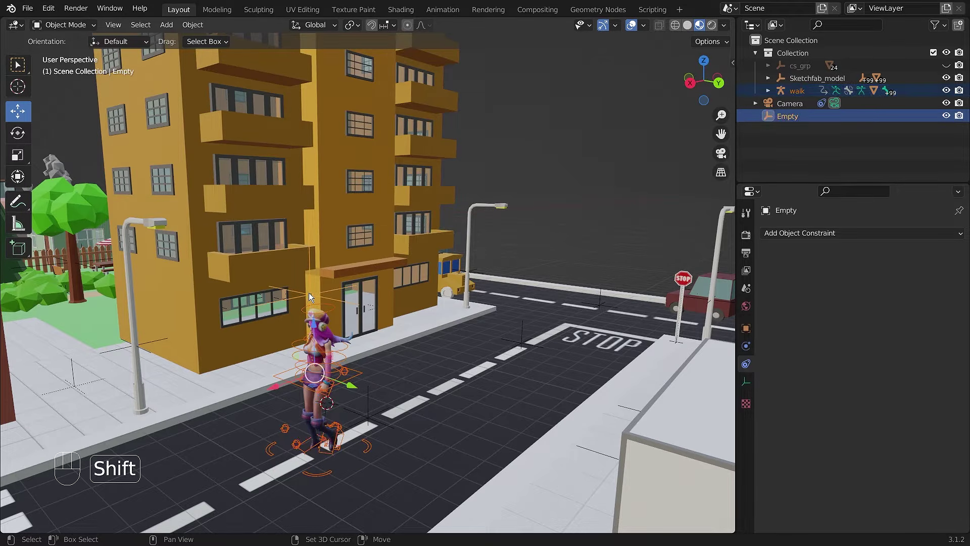
{"action": "middle_click_drag", "start_coordinate": [410, 390], "coordinate": [342, 377]}
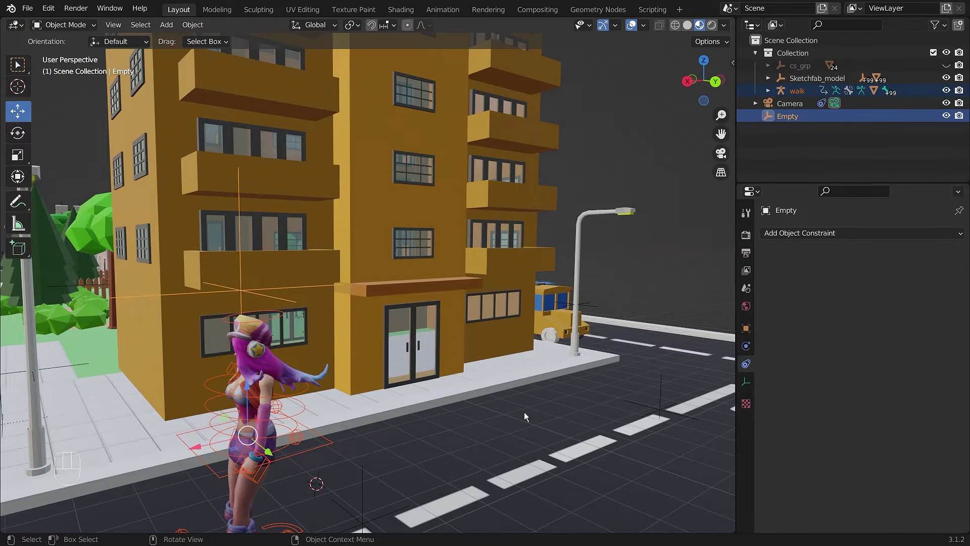
{"action": "middle_click_drag", "start_coordinate": [524, 411], "coordinate": [596, 307], "text": "shift"}
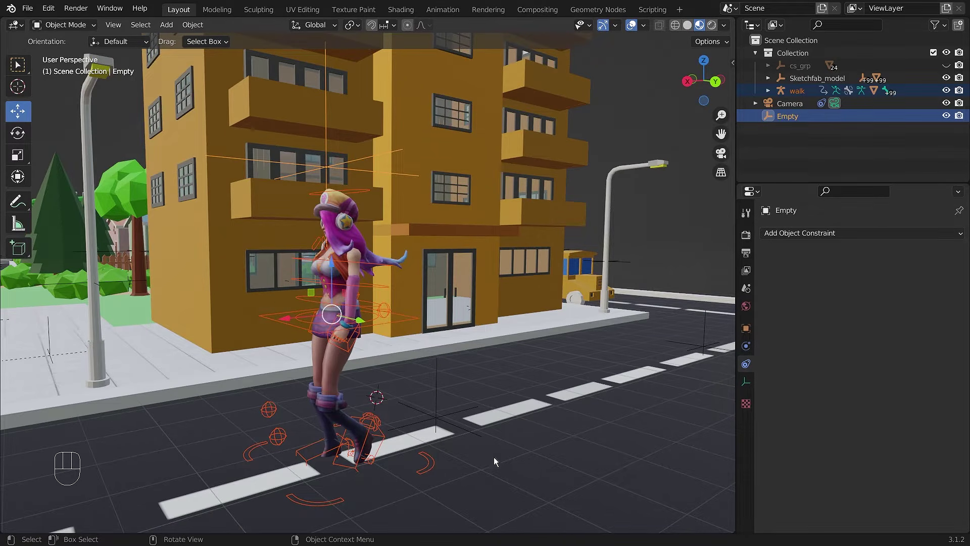
{"action": "left_click", "coordinate": [426, 470], "text": "shift"}
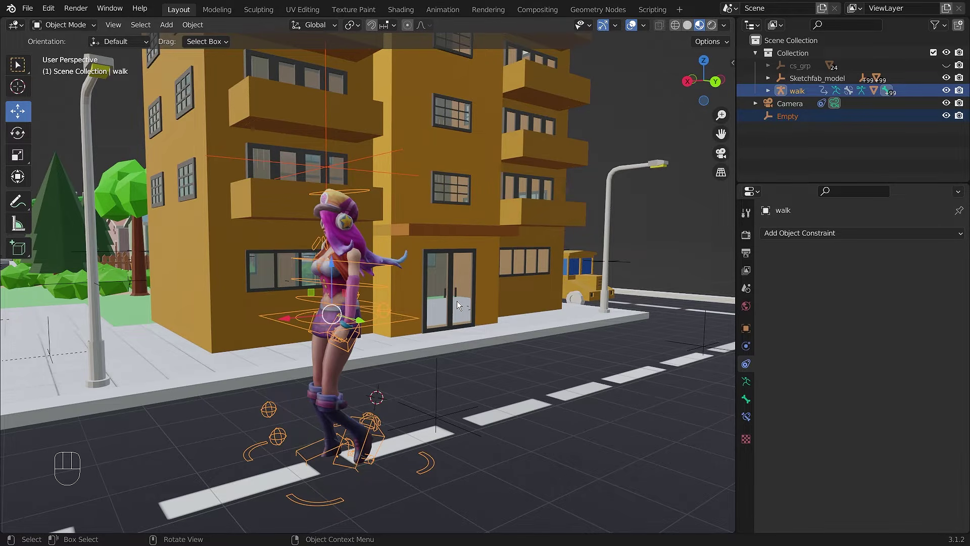
{"action": "key", "text": "ctrl+p"}
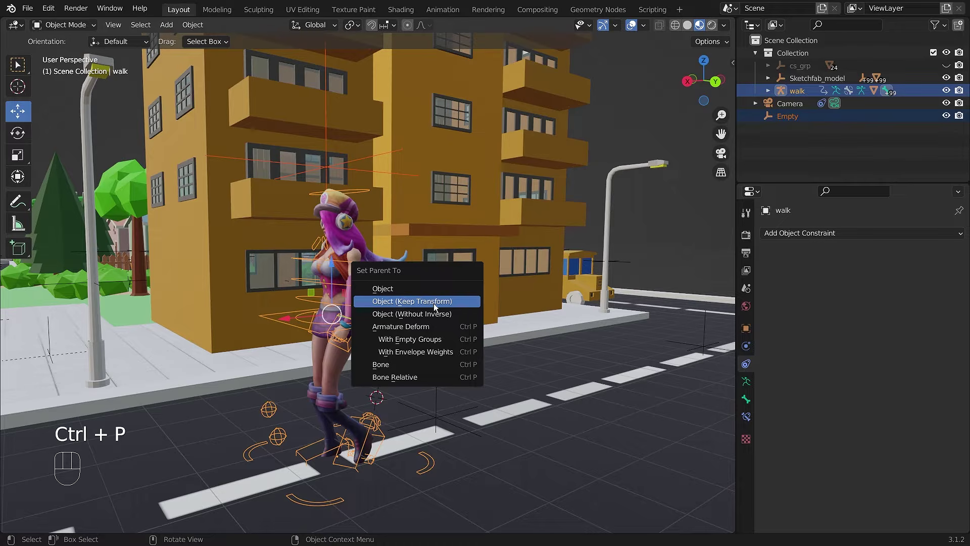
{"action": "left_click", "coordinate": [434, 301]}
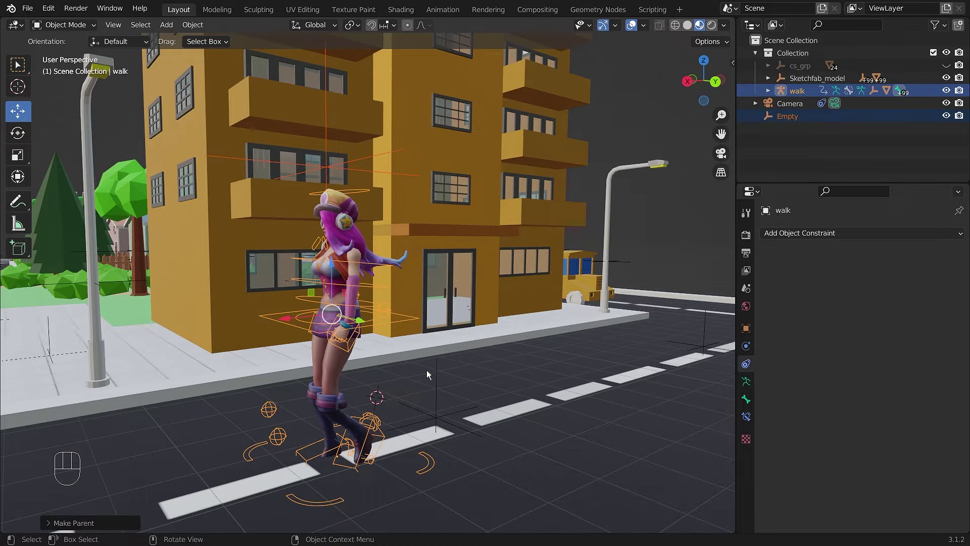
Move the walk rig back and forth along the street to test that the empty follows it
{"action": "left_click", "coordinate": [656, 244]}
{"action": "left_click", "coordinate": [431, 465]}
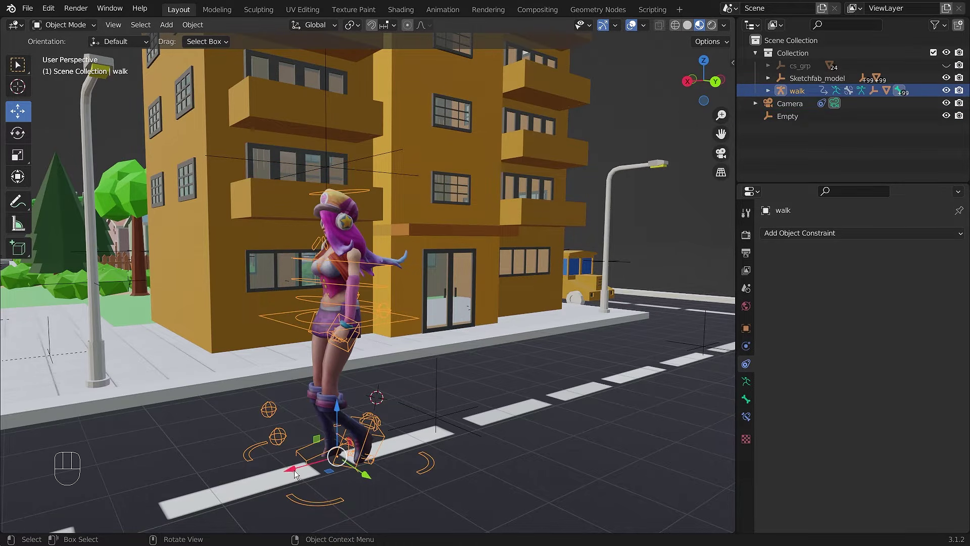
{"action": "left_click_drag", "start_coordinate": [295, 474], "coordinate": [399, 161]}
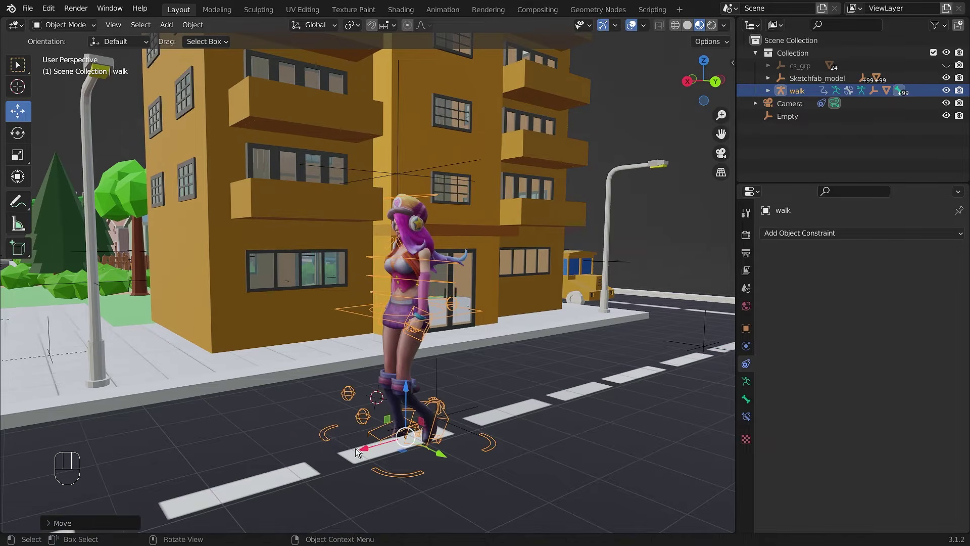
{"action": "left_click_drag", "start_coordinate": [365, 451], "coordinate": [340, 456]}
Select the empty and adjust its height just above the character's head
{"action": "left_click", "coordinate": [370, 167]}
{"action": "left_click", "coordinate": [382, 174]}
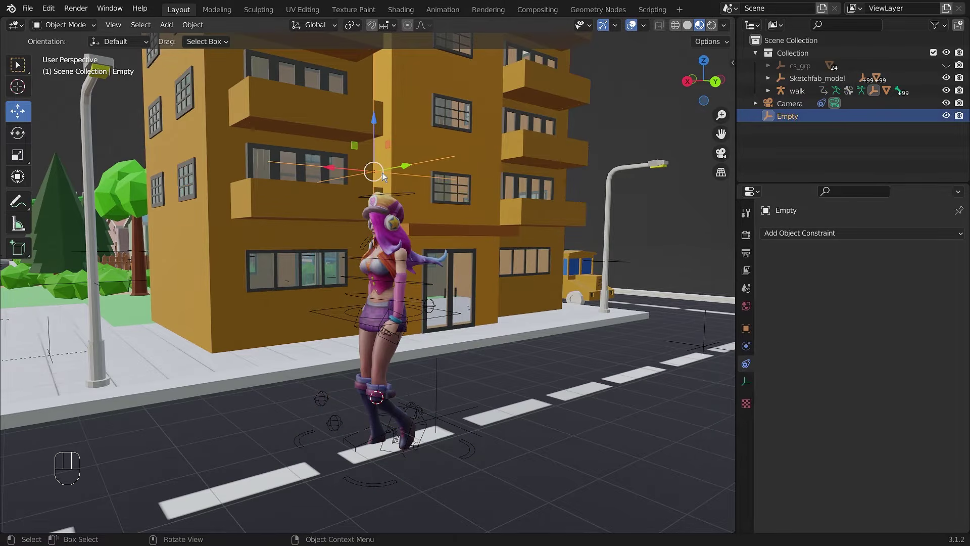
{"action": "left_click_drag", "start_coordinate": [374, 131], "coordinate": [408, 173]}
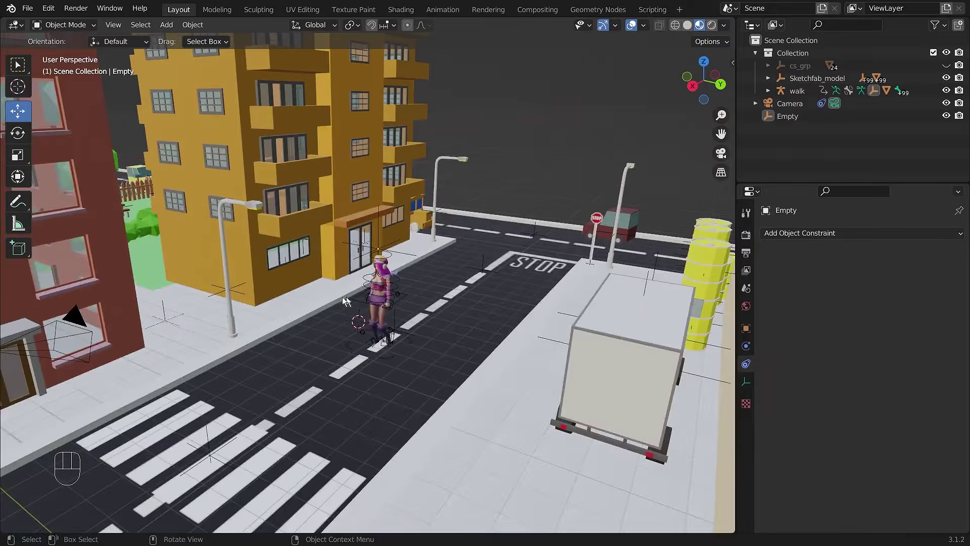
Set the empty above the character as the target of the camera's Track To constraint
{"action": "mouse_move", "coordinate": [348, 303]}
{"action": "middle_mouse_down"}
{"action": "mouse_move", "coordinate": [363, 305]}
{"action": "mouse_move", "coordinate": [347, 305]}
{"action": "middle_mouse_up"}
{"action": "scroll", "coordinate": [346, 305], "scroll_direction": "up", "scroll_amount": 1}
{"action": "middle_click_drag", "start_coordinate": [265, 340], "coordinate": [419, 320], "text": "shift"}
{"action": "left_click", "coordinate": [234, 281]}
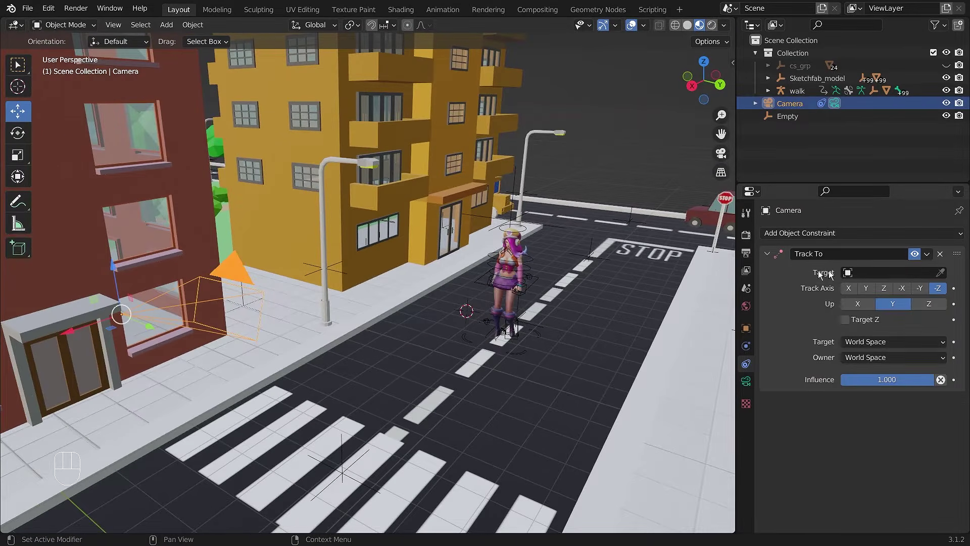
{"action": "left_click", "coordinate": [941, 272]}
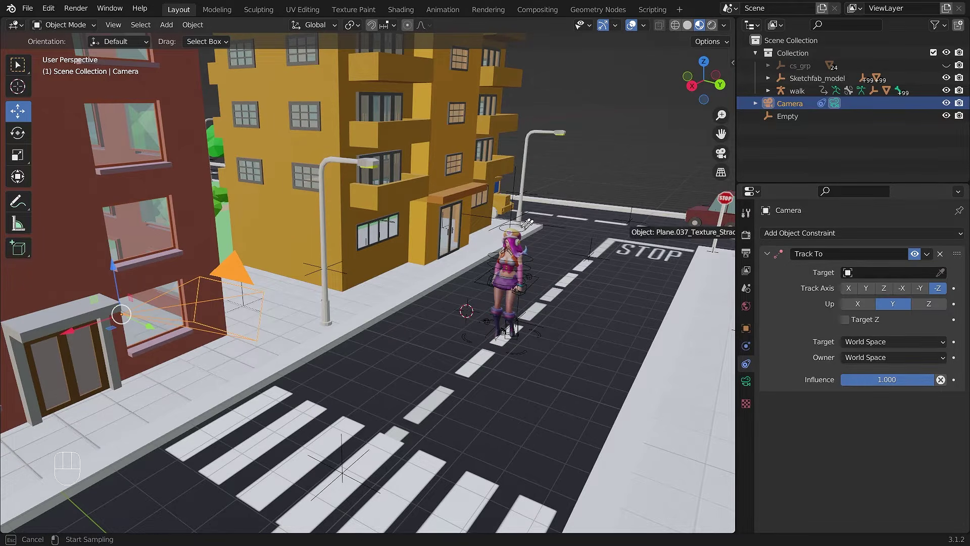
{"action": "left_click", "coordinate": [512, 213]}
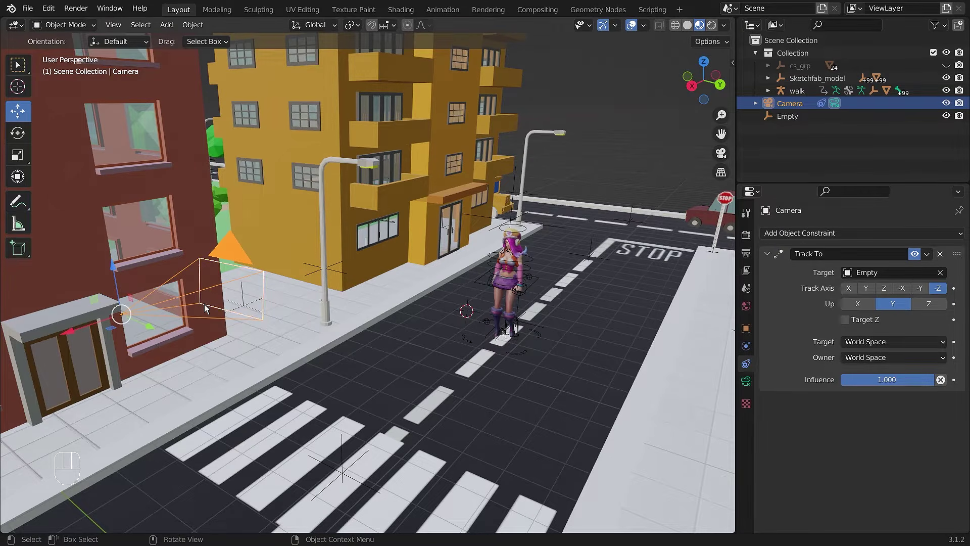
Look through the camera and lower the empty to the character's waist so her whole body is framed
{"action": "key", "text": "KP_0"}
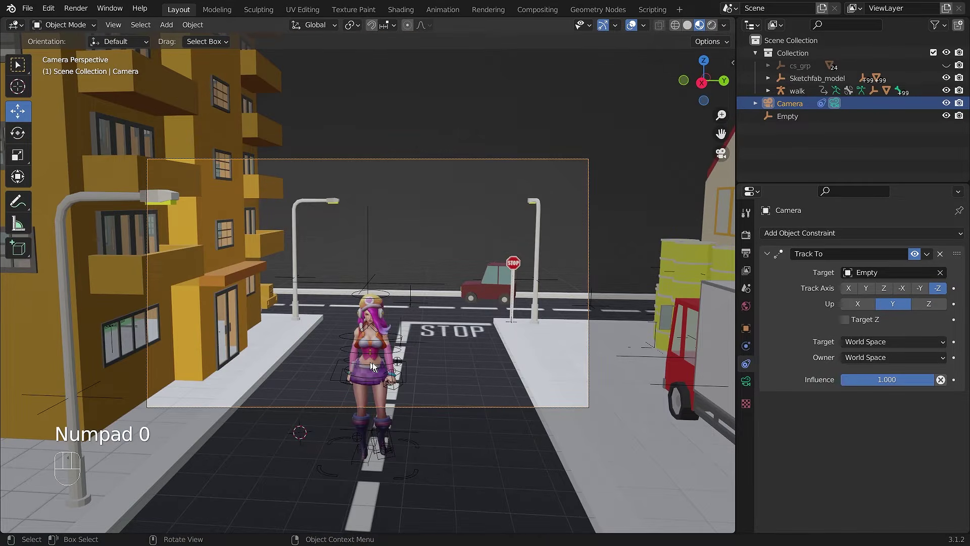
{"action": "left_click", "coordinate": [367, 280]}
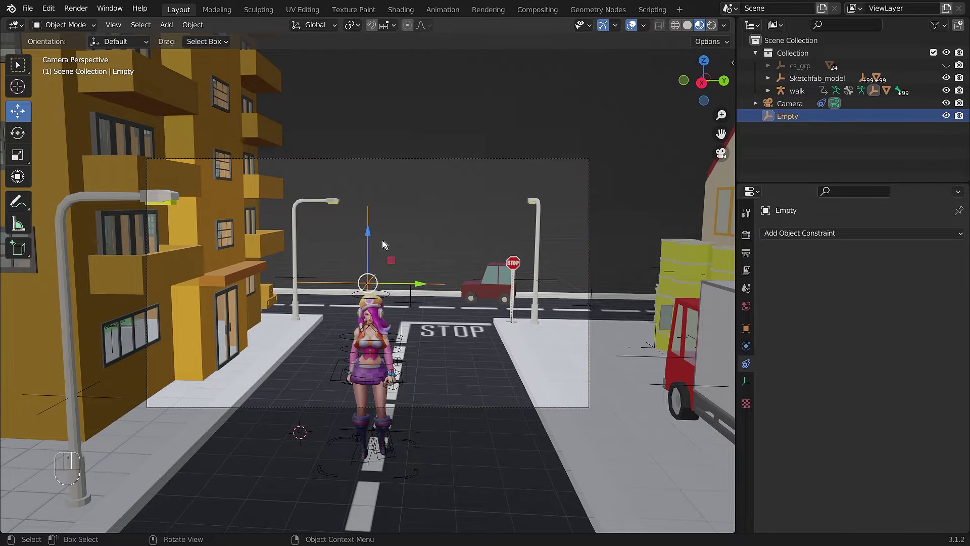
{"action": "left_click_drag", "start_coordinate": [367, 232], "coordinate": [382, 295]}
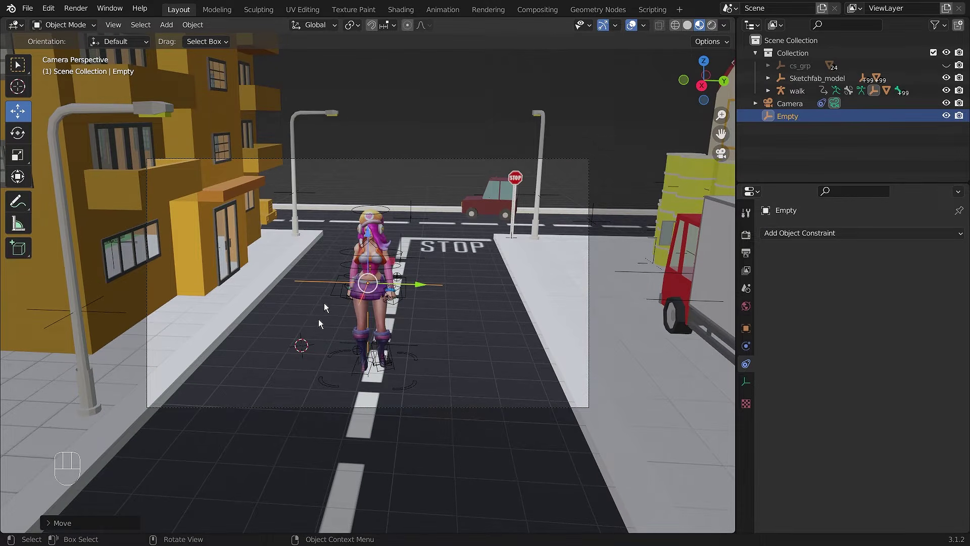
{"action": "left_click", "coordinate": [442, 181]}
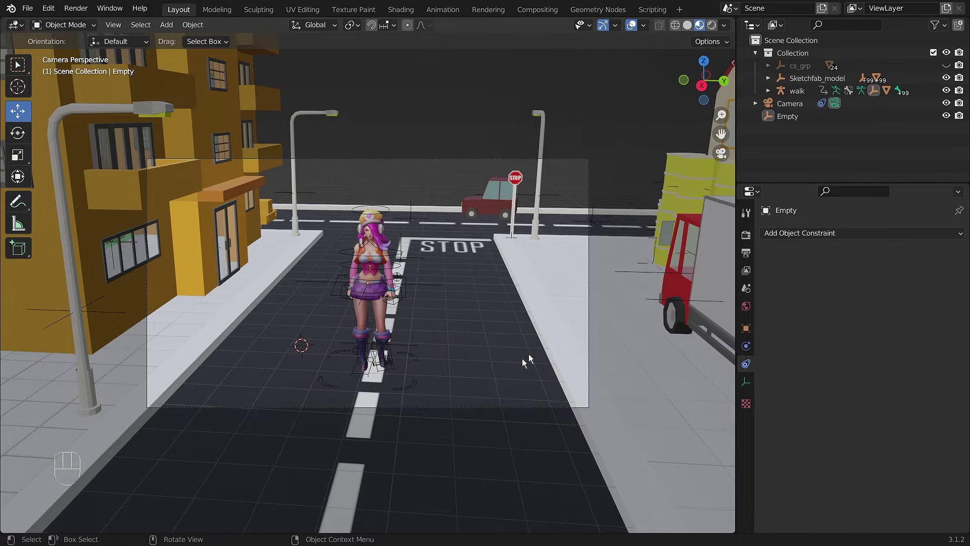
Leave the camera view, select the camera beside the red building and frame it in the viewport
{"action": "left_click", "coordinate": [417, 158]}
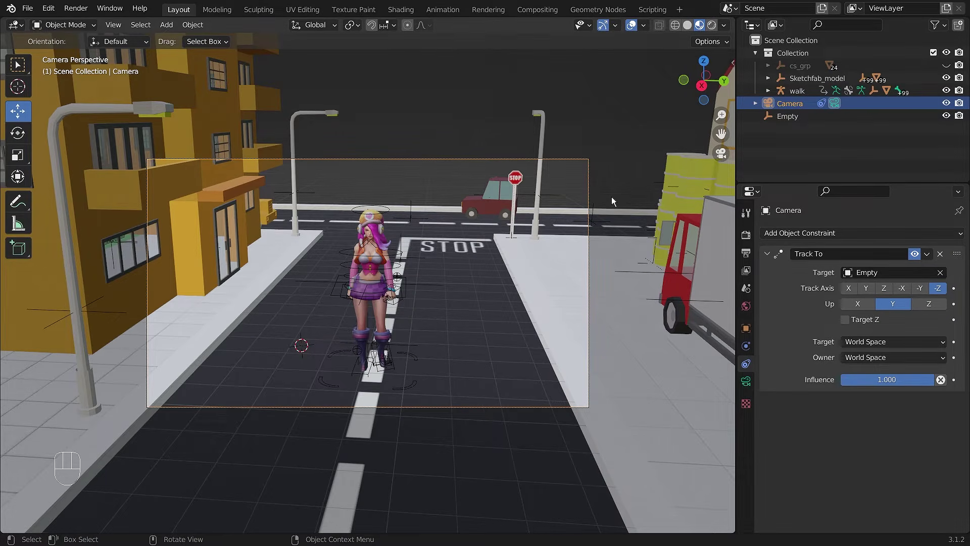
{"action": "middle_click_drag", "start_coordinate": [611, 197], "coordinate": [580, 210]}
{"action": "scroll", "coordinate": [580, 210], "scroll_direction": "down", "scroll_amount": 1}
{"action": "left_click", "coordinate": [51, 324]}
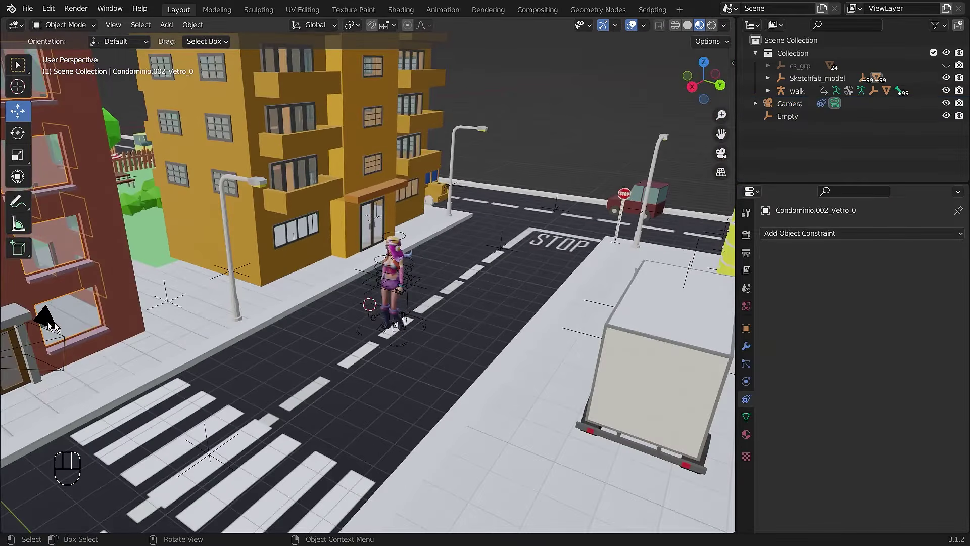
{"action": "left_click", "coordinate": [40, 328]}
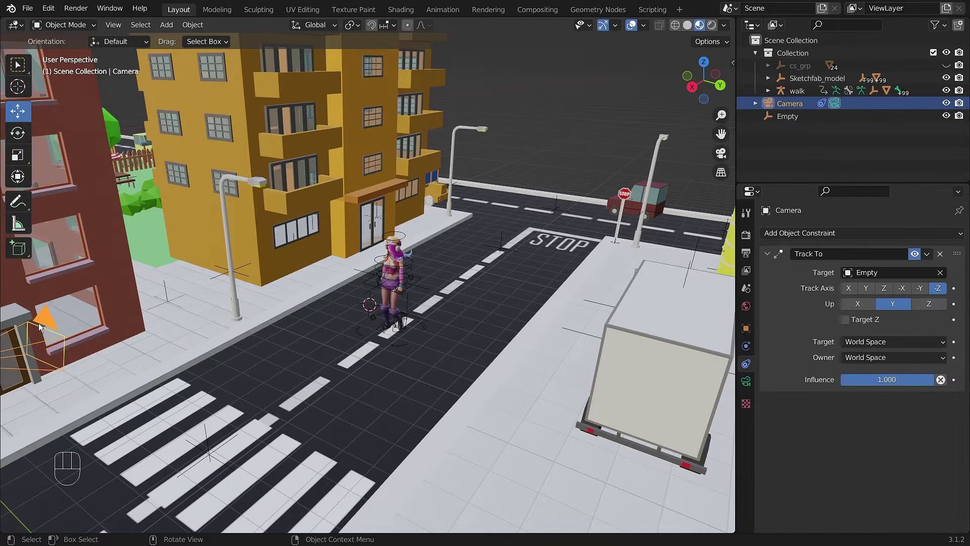
{"action": "left_click", "coordinate": [113, 25]}
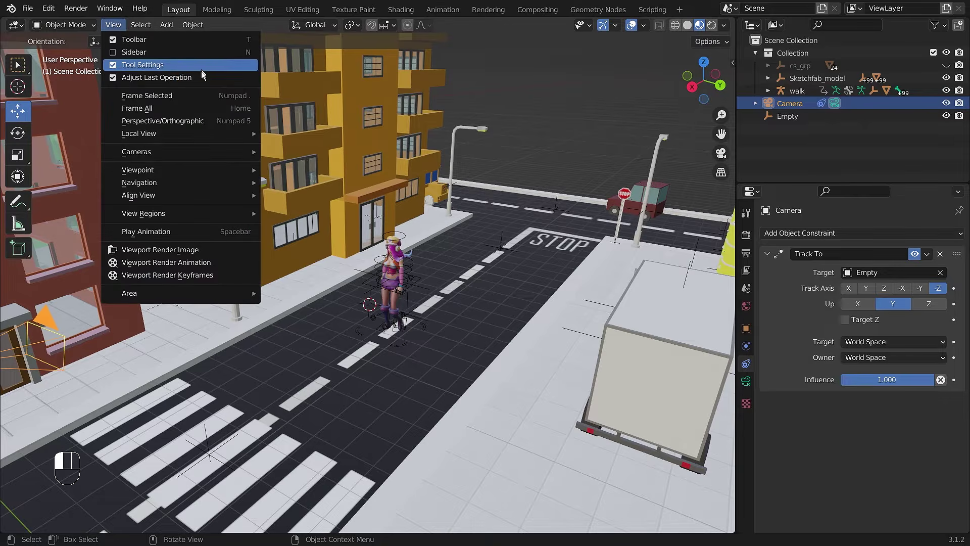
{"action": "left_click", "coordinate": [193, 96]}
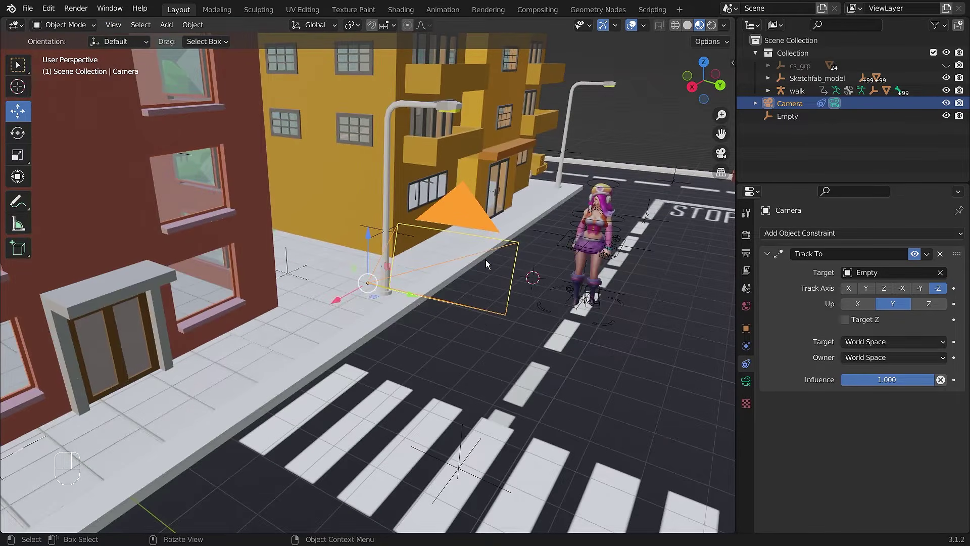
Play the walk animation from outside the camera to check its tracking, and return to the first frame
{"action": "middle_click_drag", "start_coordinate": [487, 262], "coordinate": [513, 268]}
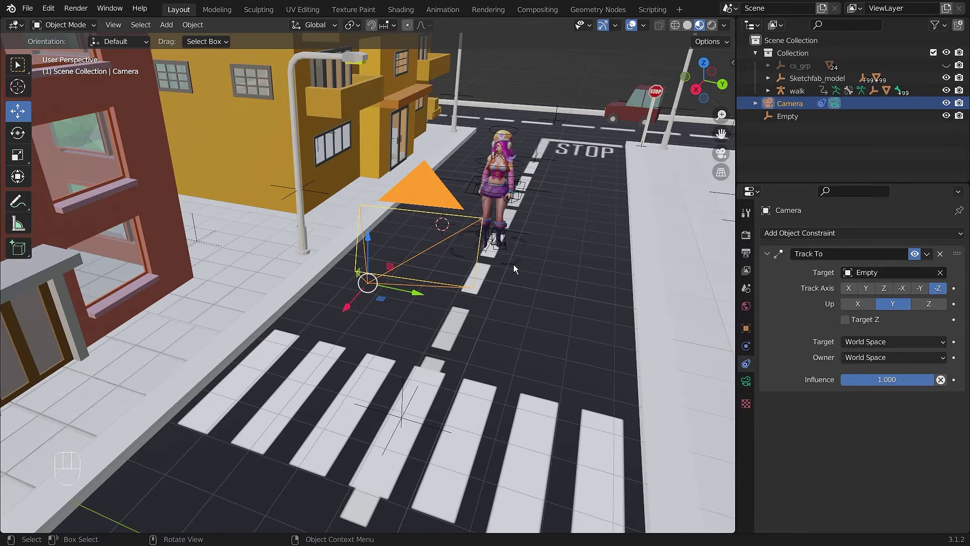
{"action": "left_click", "coordinate": [513, 265]}
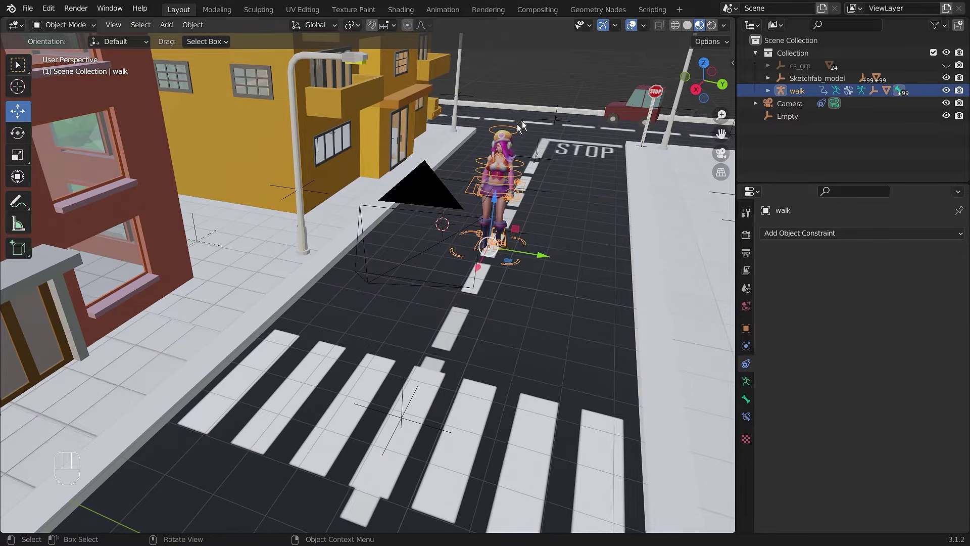
{"action": "left_click", "coordinate": [541, 141]}
{"action": "key", "text": "space"}
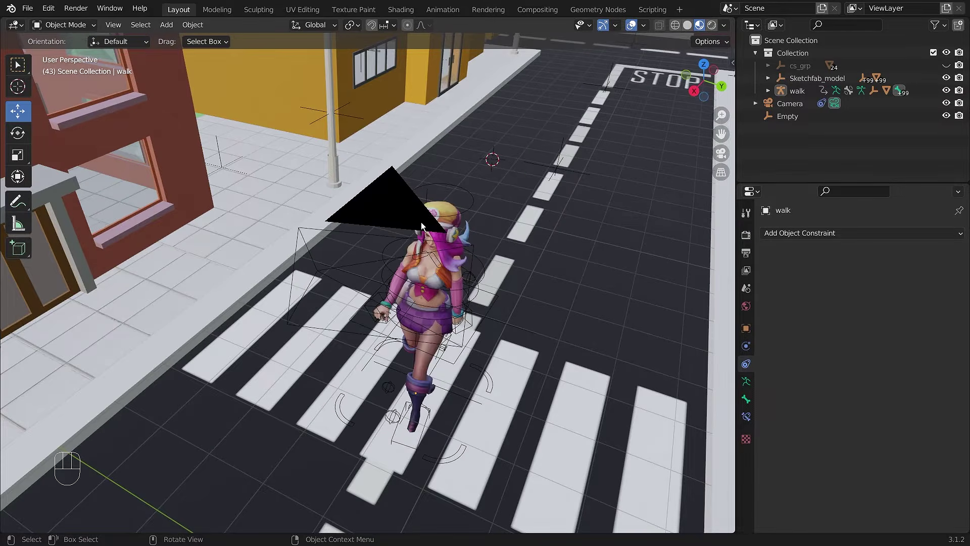
{"action": "key", "text": "shift+Left"}
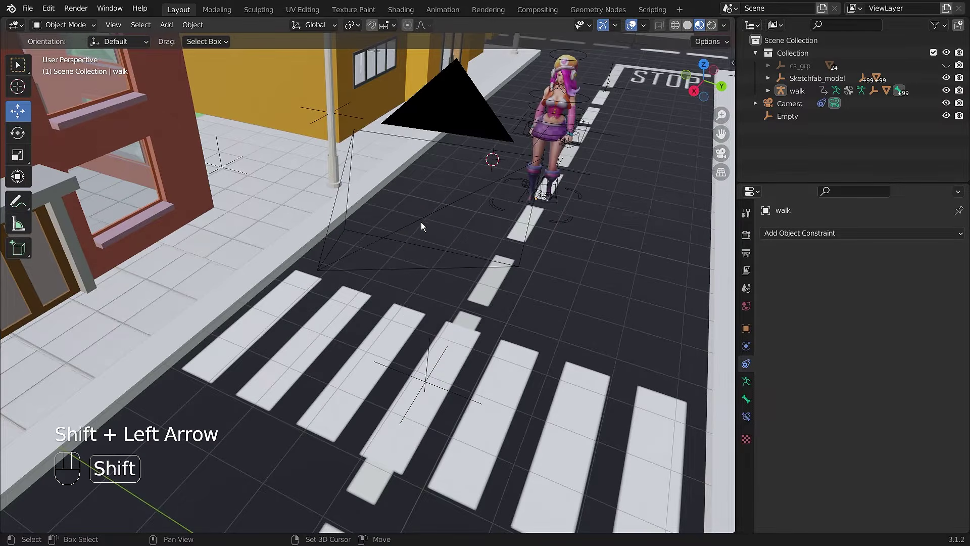
Look through the camera and play the animation to check how it follows the walking character
{"action": "key", "text": "KP_0"}
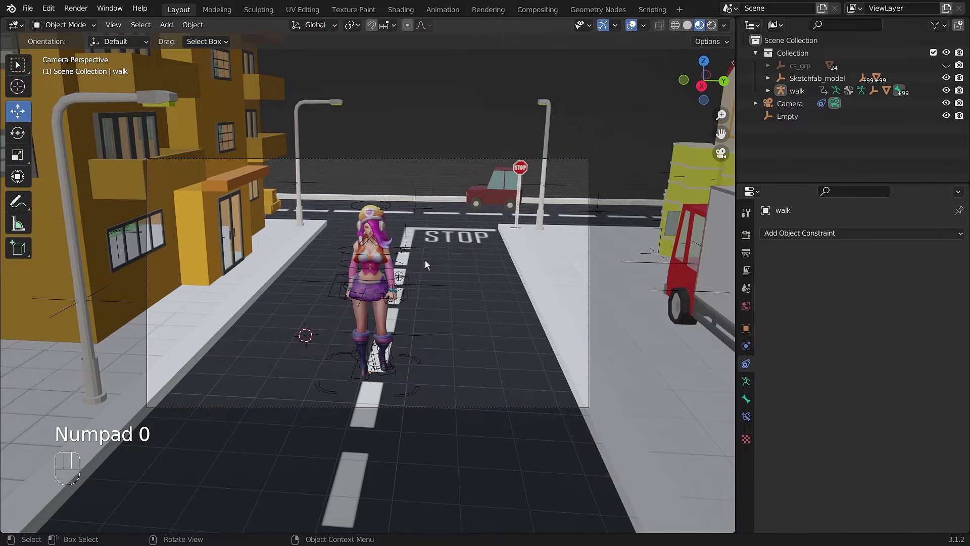
{"action": "key", "text": "space"}
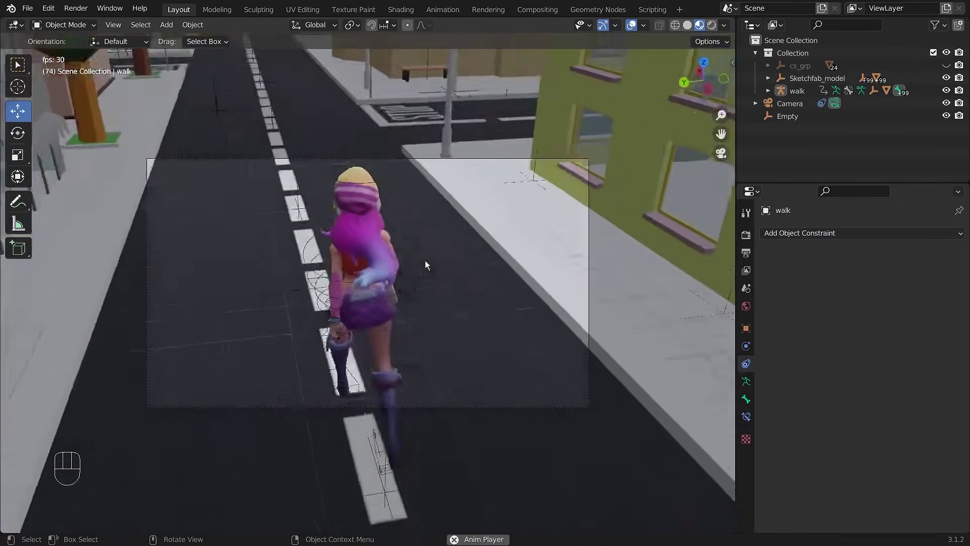
{"action": "key", "text": "space"}
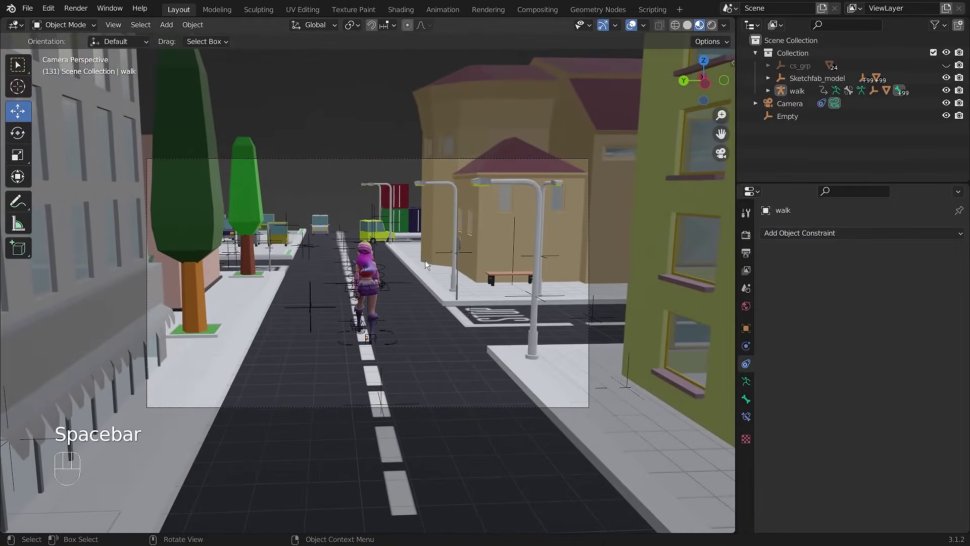
Leave the camera view, select the camera and examine its position and direction relative to the character from several angles
{"action": "middle_click_drag", "start_coordinate": [656, 328], "coordinate": [654, 330]}
{"action": "scroll", "coordinate": [653, 331], "scroll_direction": "down", "scroll_amount": 2}
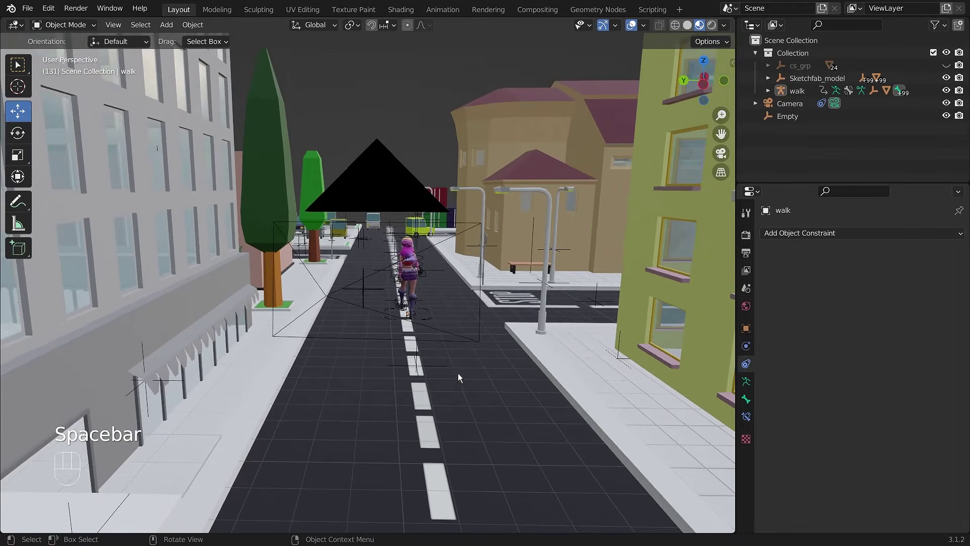
{"action": "left_click", "coordinate": [380, 216]}
{"action": "middle_click_drag", "start_coordinate": [339, 324], "coordinate": [521, 350]}
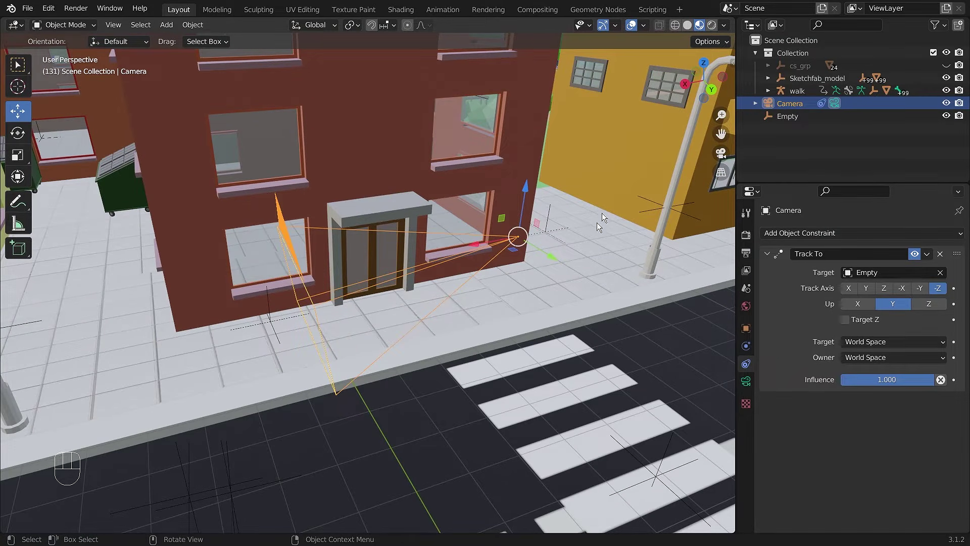
{"action": "middle_click_drag", "start_coordinate": [620, 262], "coordinate": [234, 164]}
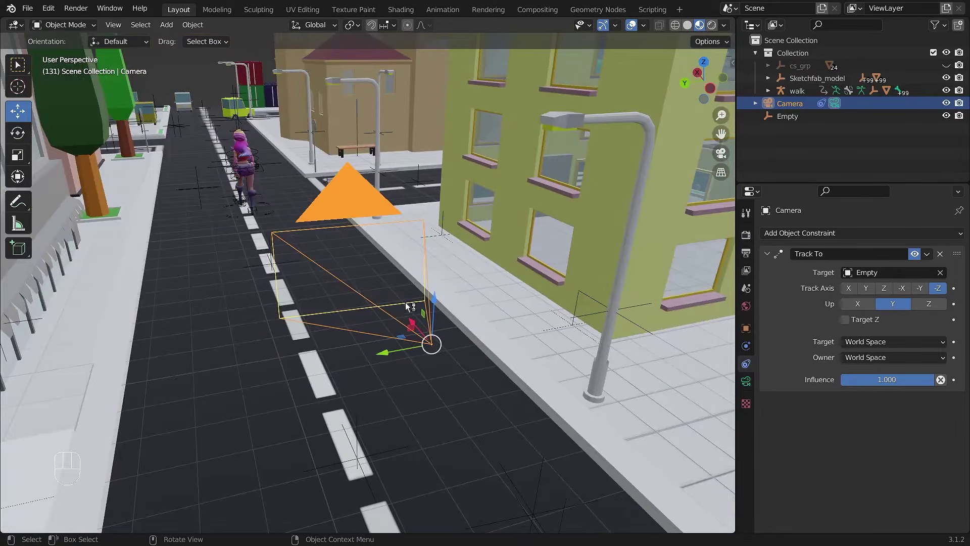
{"action": "middle_click_drag", "start_coordinate": [331, 271], "coordinate": [314, 283]}
{"action": "scroll", "coordinate": [411, 278], "scroll_direction": "down", "scroll_amount": 5}
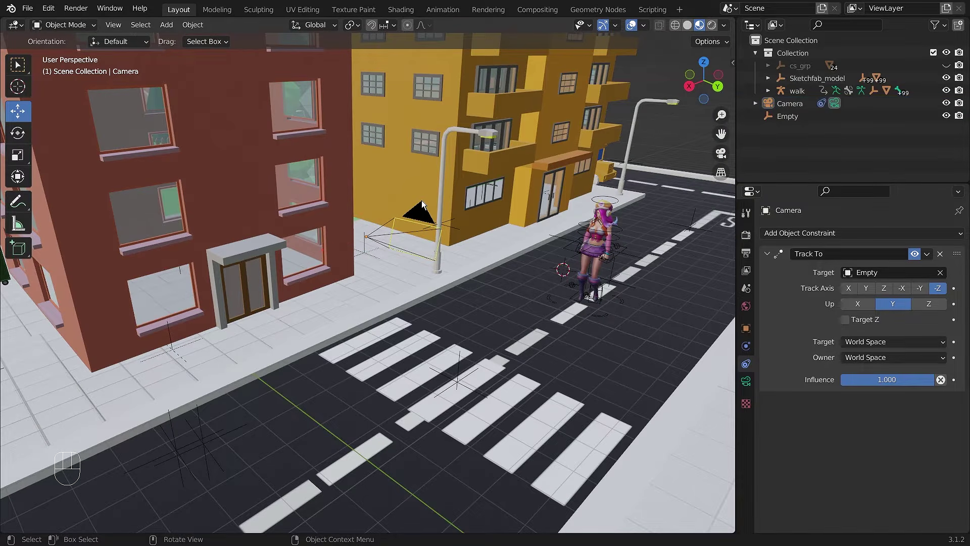
Replay the animation through the selected camera to check its distance from the character, and return to the first frame
{"action": "left_click", "coordinate": [422, 205]}
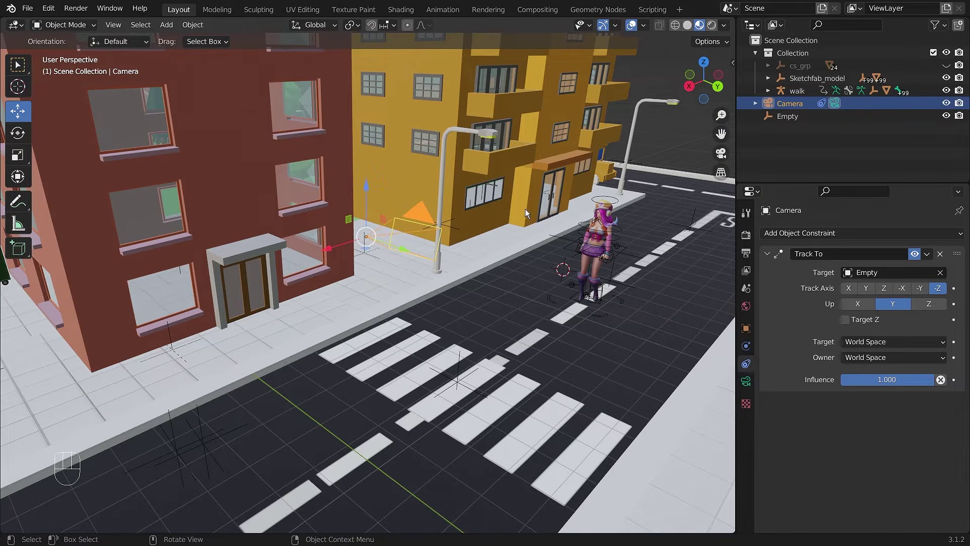
{"action": "key", "text": "KP_0"}
{"action": "key", "text": "space"}
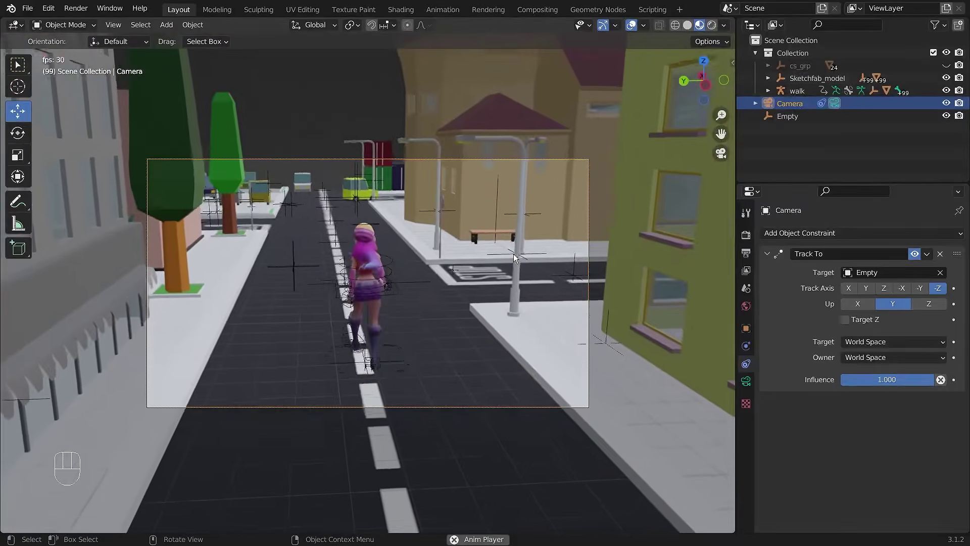
{"action": "key", "text": "space"}
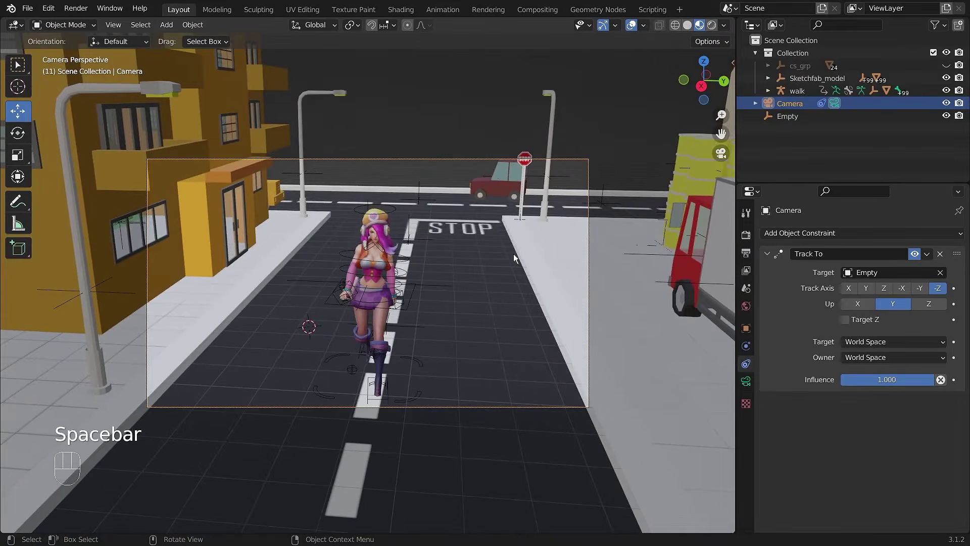
{"action": "key", "text": "shift+Left"}
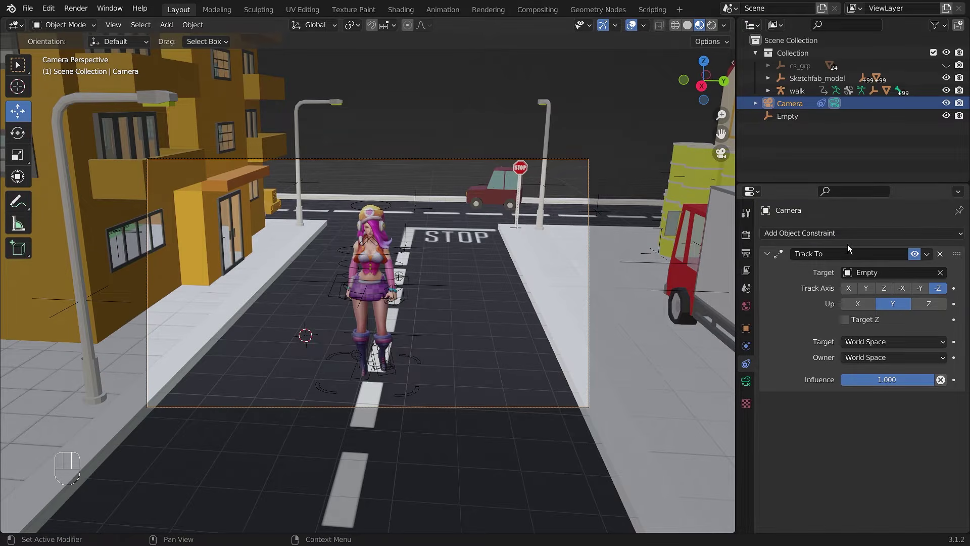
Add a Child Of constraint to the camera and collapse its Track To constraint settings
{"action": "left_click", "coordinate": [864, 236]}
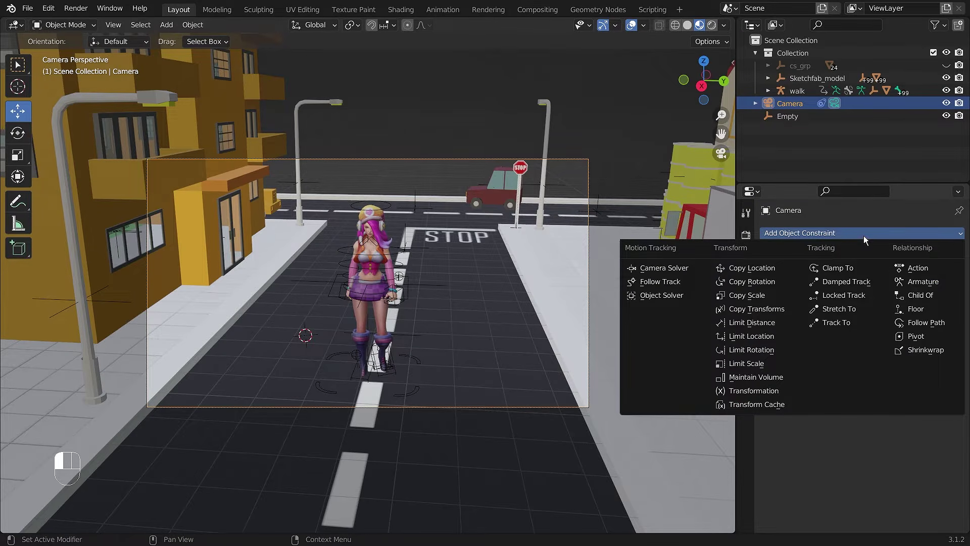
{"action": "left_click", "coordinate": [923, 295]}
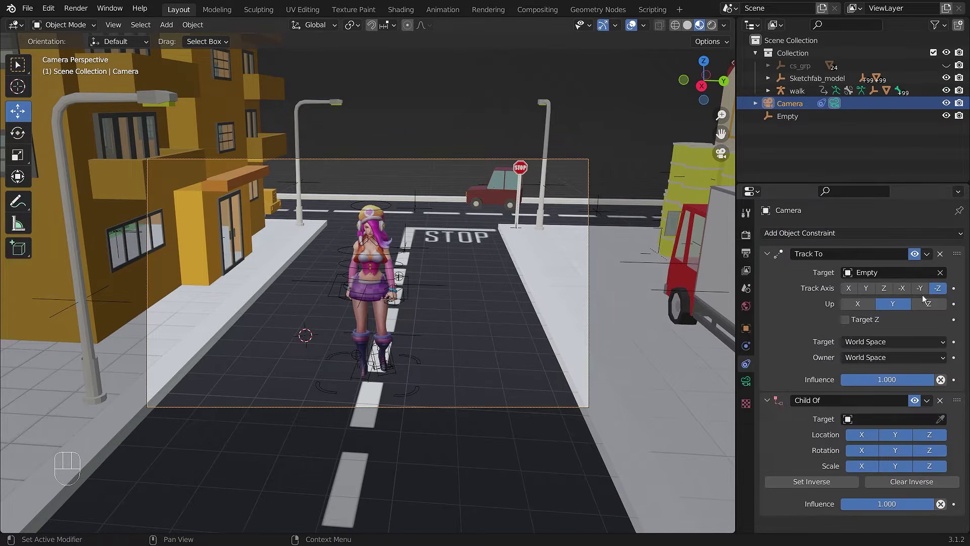
{"action": "left_click", "coordinate": [767, 254]}
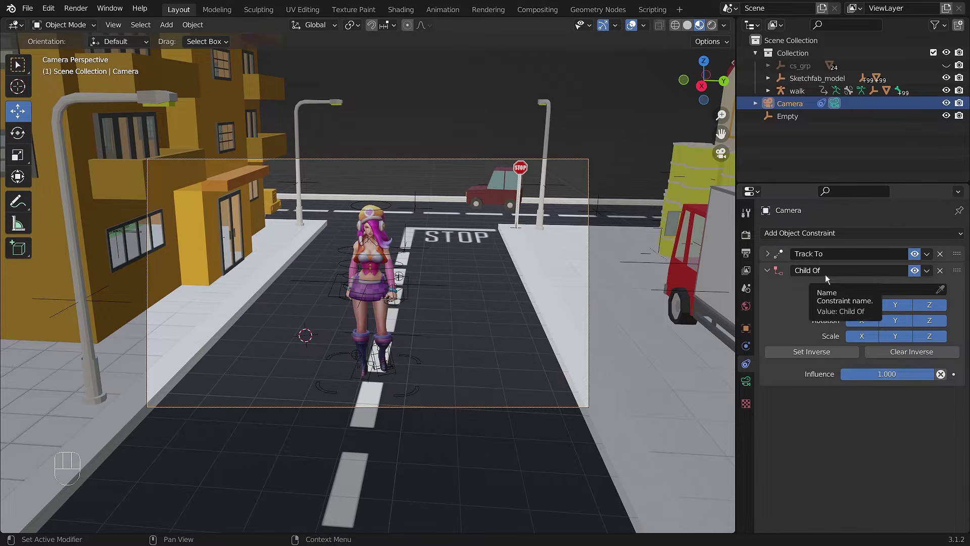
Set the empty at the character's waist as the target of the camera's Child Of constraint
{"action": "left_click", "coordinate": [439, 286]}
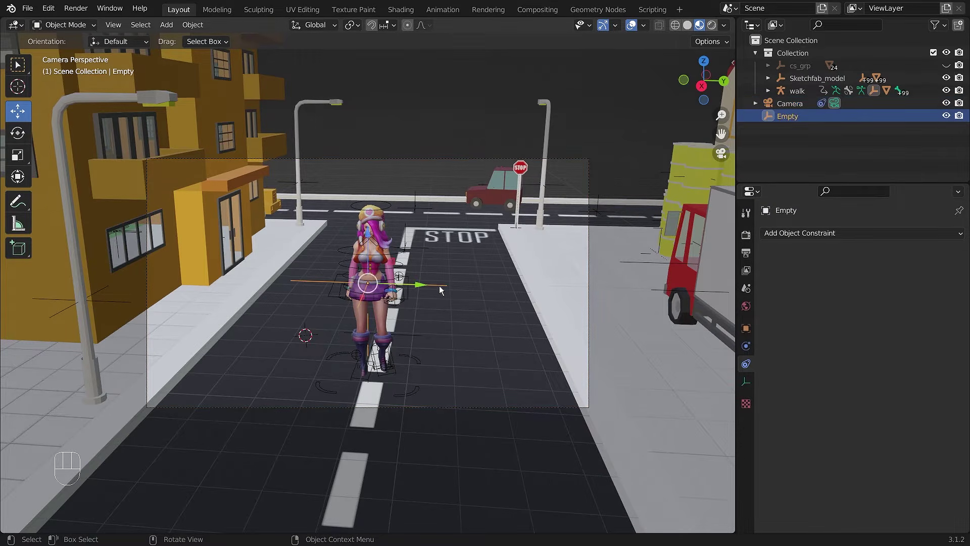
{"action": "left_click", "coordinate": [540, 403]}
{"action": "left_click", "coordinate": [536, 408]}
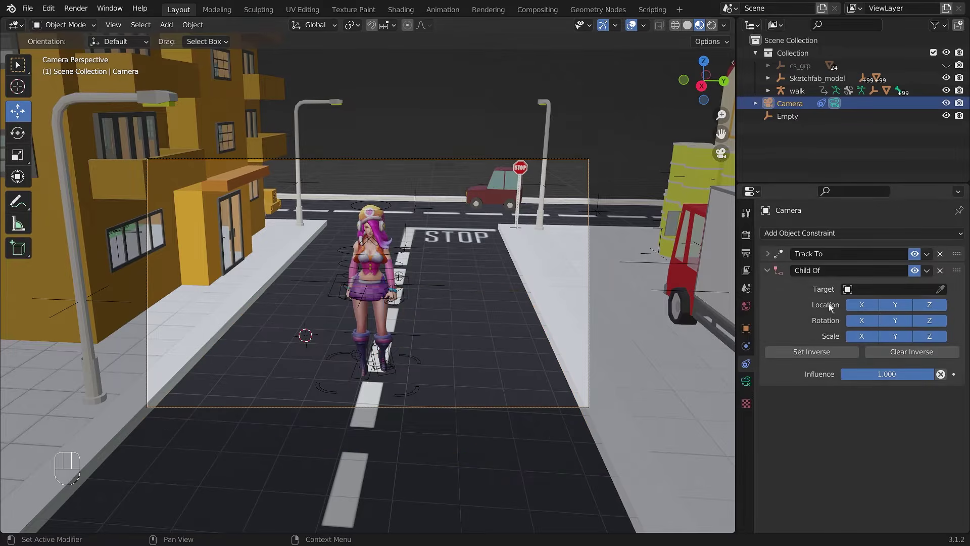
{"action": "left_click", "coordinate": [941, 289]}
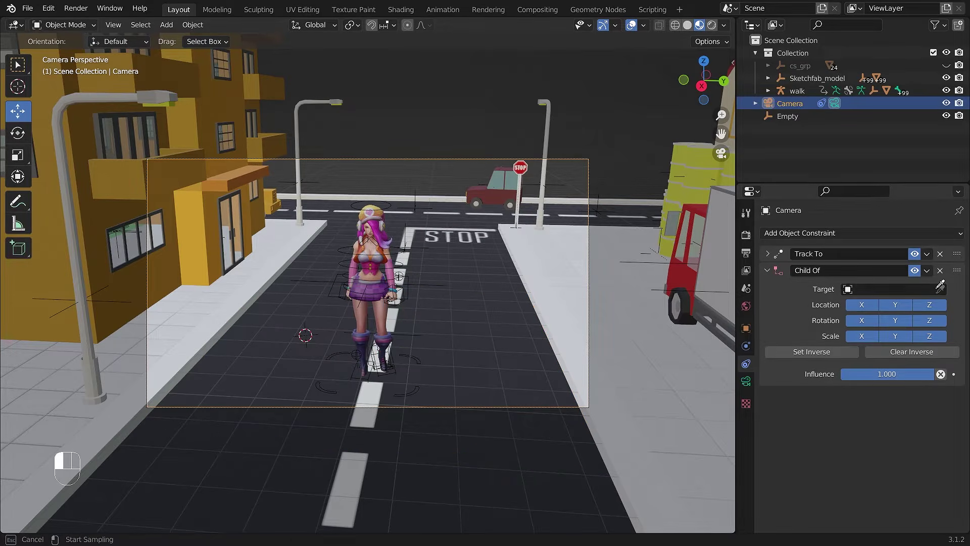
{"action": "left_click", "coordinate": [438, 287]}
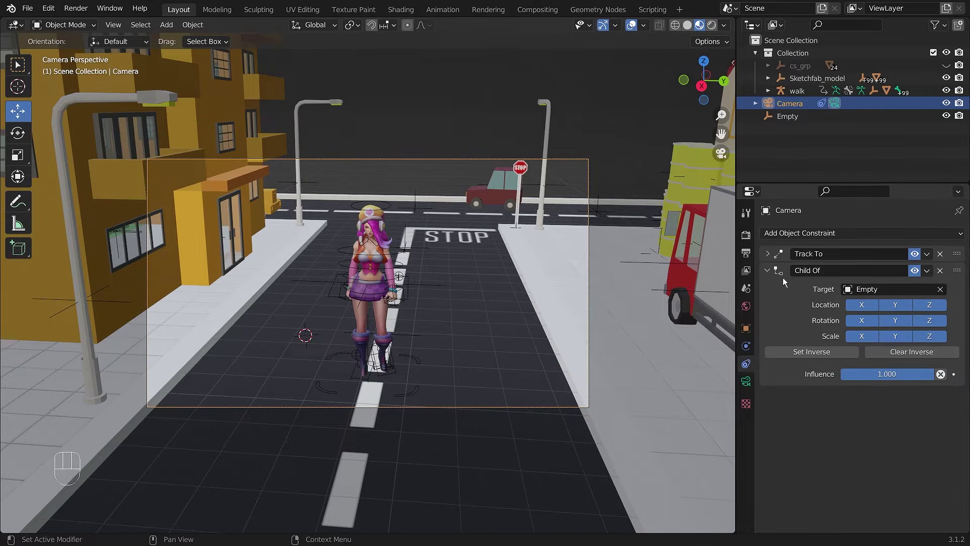
Reorder the camera's constraints so Child Of sits above Track To, and play the animation to test it
{"action": "left_click", "coordinate": [766, 271]}
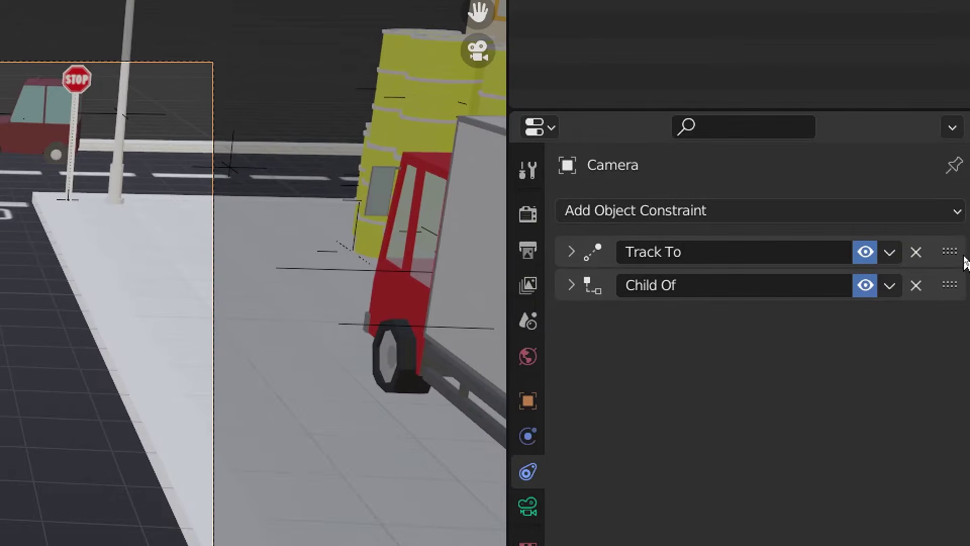
{"action": "mouse_move", "coordinate": [955, 262]}
{"action": "left_mouse_down"}
{"action": "mouse_move", "coordinate": [964, 336]}
{"action": "mouse_move", "coordinate": [941, 233]}
{"action": "mouse_move", "coordinate": [955, 275]}
{"action": "left_mouse_up"}
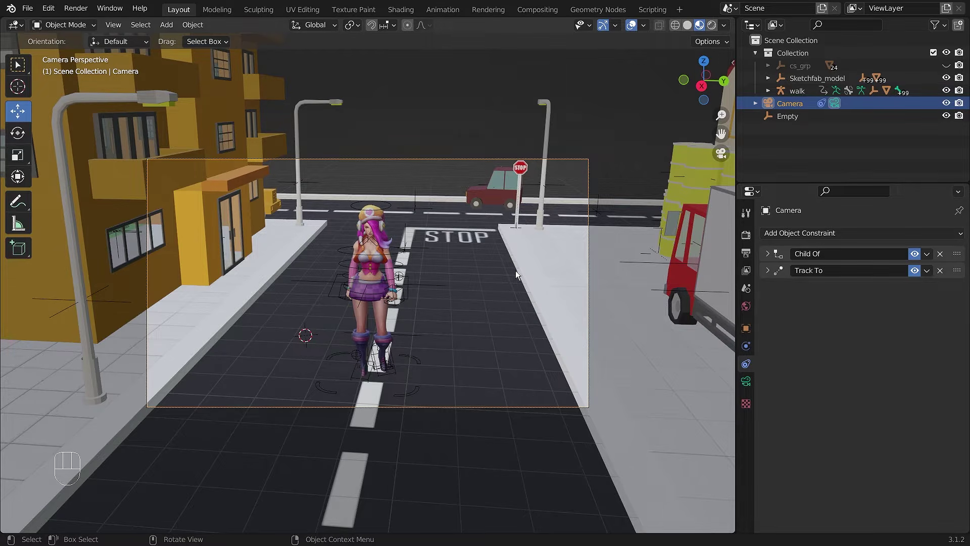
{"action": "key", "text": "space"}
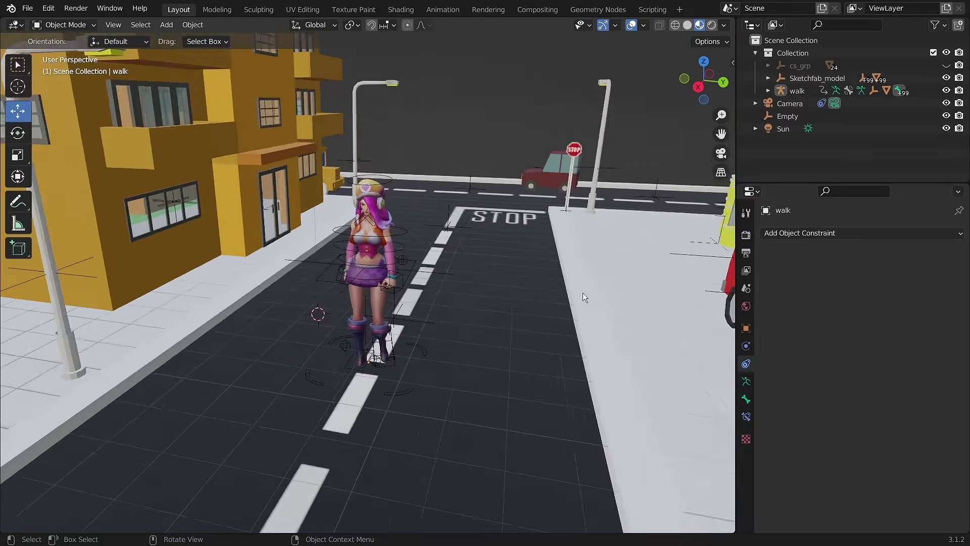
Check the camera and character from outside the camera view, clear the camera selection and open the render commands
{"action": "middle_click_drag", "start_coordinate": [499, 304], "coordinate": [470, 318]}
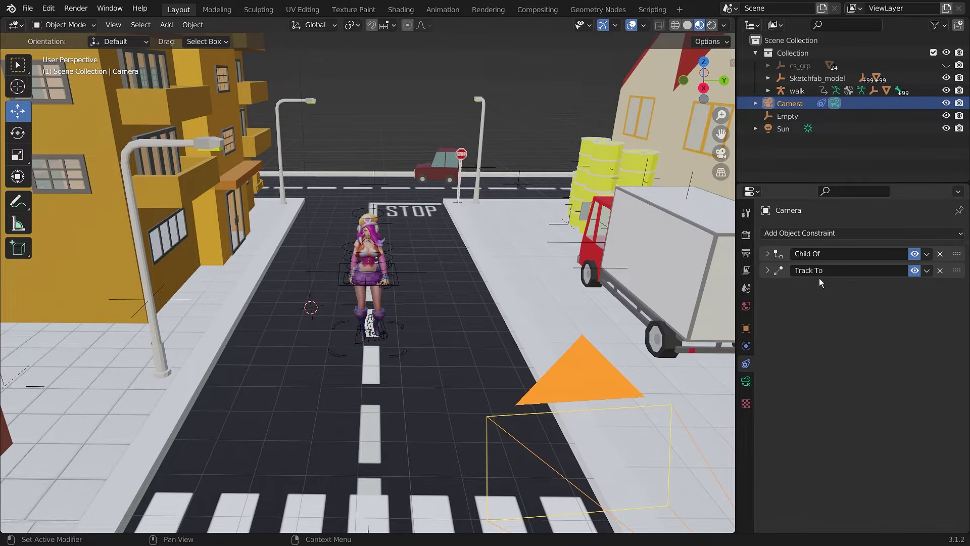
{"action": "left_click", "coordinate": [547, 112]}
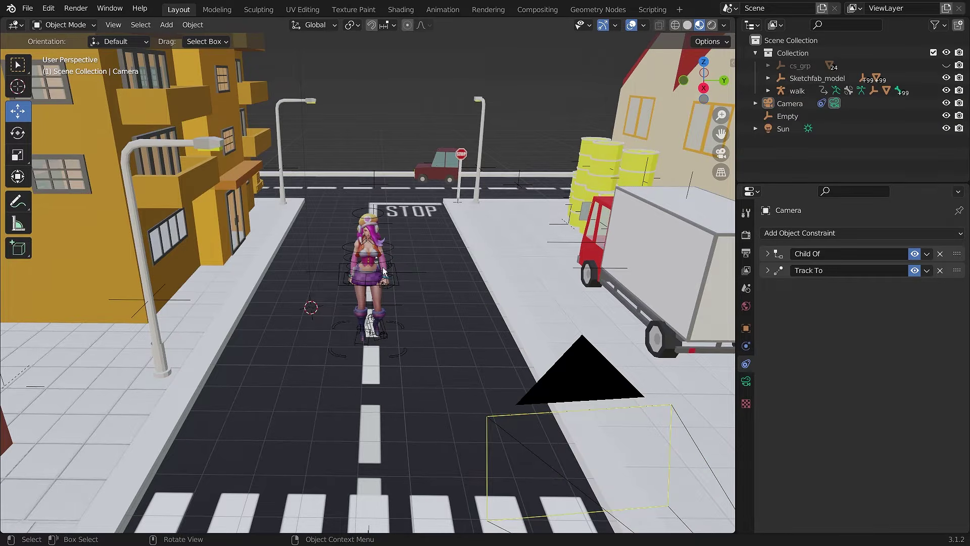
{"action": "left_click", "coordinate": [398, 356]}
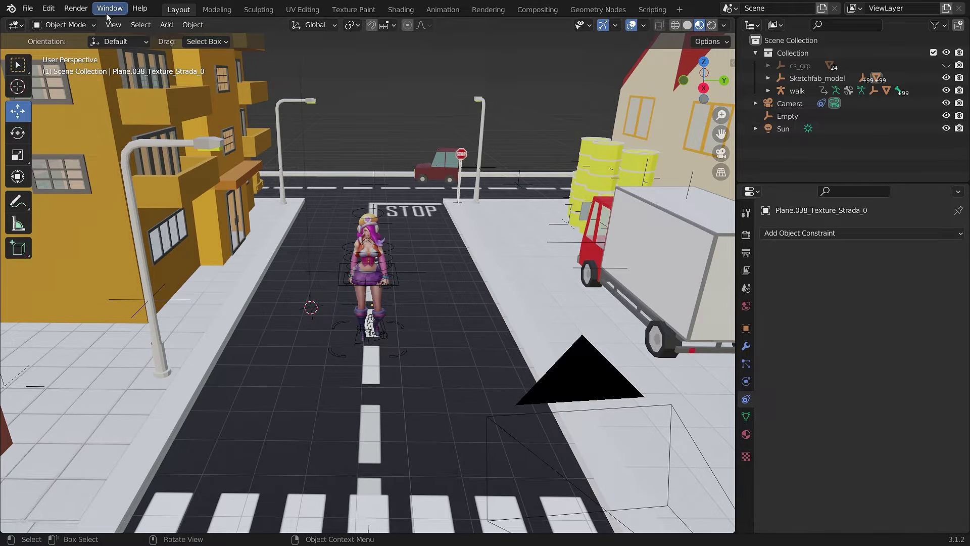
{"action": "left_click", "coordinate": [75, 8]}
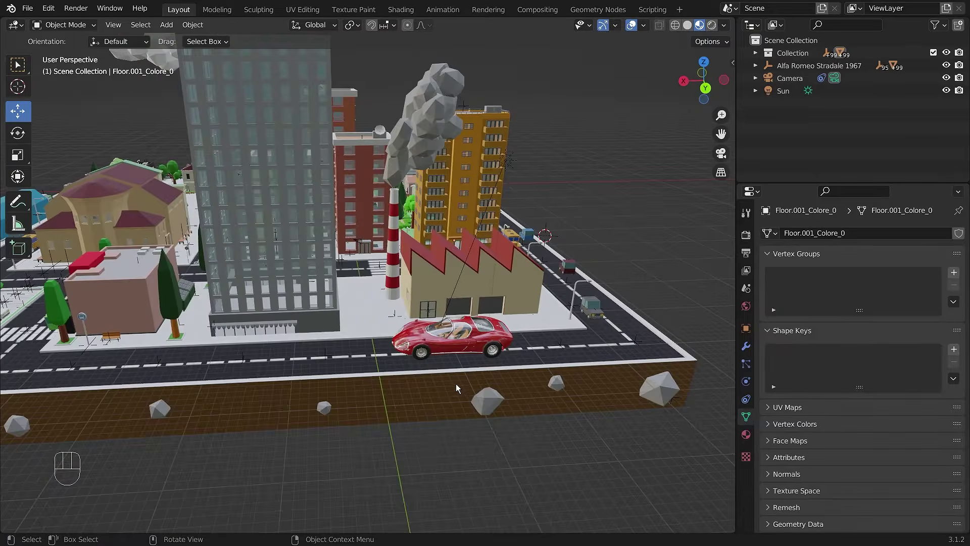
{"action": "middle_click_drag", "start_coordinate": [455, 384], "coordinate": [515, 447]}
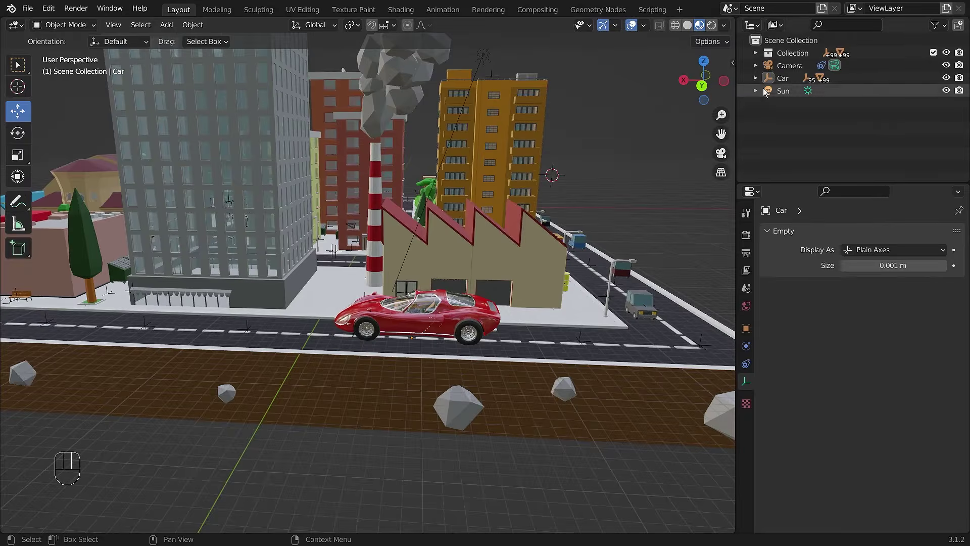
Select the Car object and split off a Timeline area beneath the 3D viewport
{"action": "left_click", "coordinate": [783, 78]}
{"action": "scroll", "coordinate": [460, 338], "scroll_direction": "up", "scroll_amount": 2}
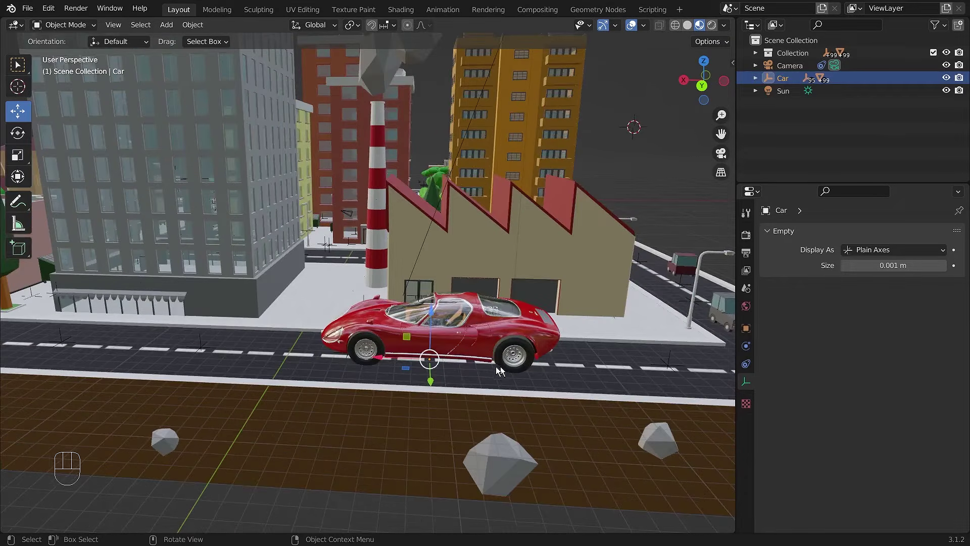
{"action": "scroll", "coordinate": [508, 395], "scroll_direction": "down", "scroll_amount": 2}
{"action": "left_click_drag", "start_coordinate": [3, 529], "coordinate": [29, 382]}
{"action": "left_click", "coordinate": [19, 399]}
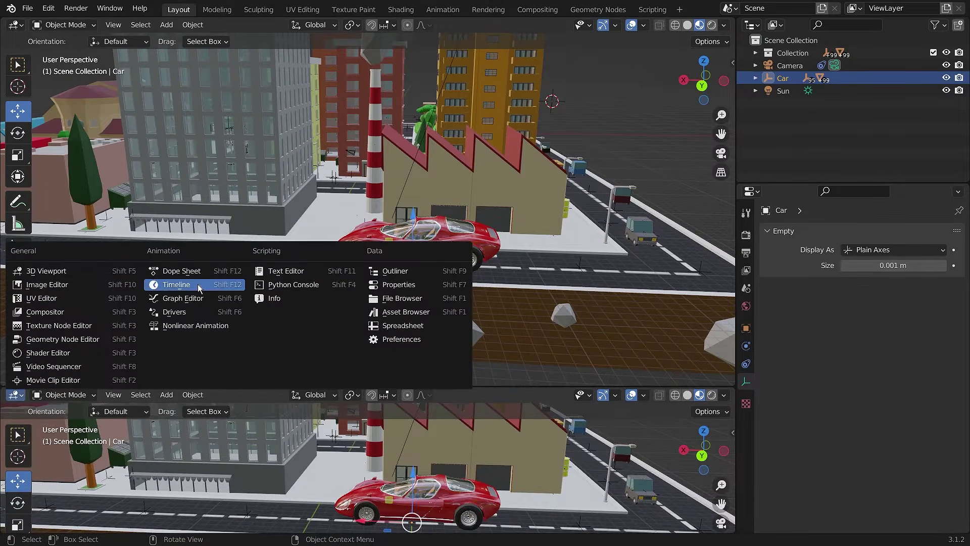
{"action": "left_click", "coordinate": [199, 287]}
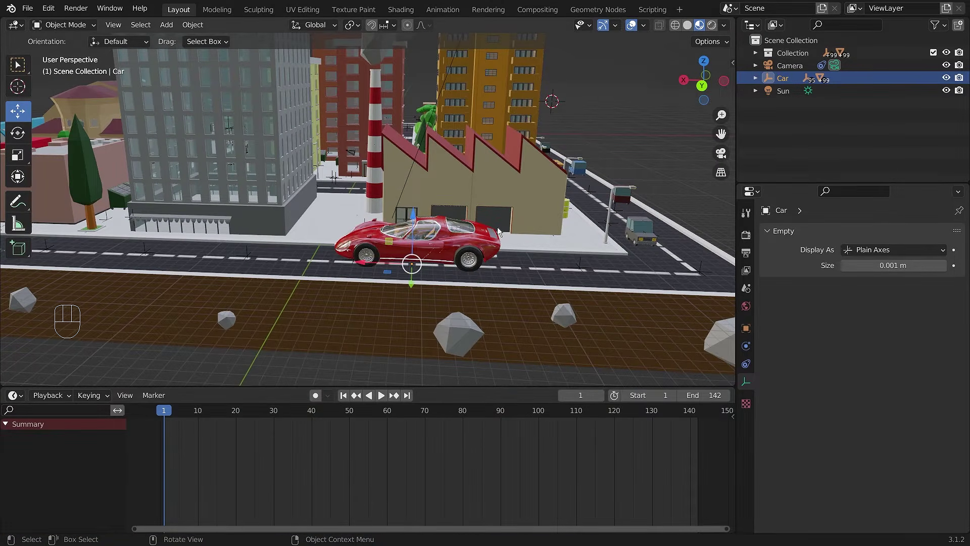
Insert a Location keyframe for the car at frame 1
{"action": "middle_click_drag", "start_coordinate": [497, 226], "coordinate": [524, 236]}
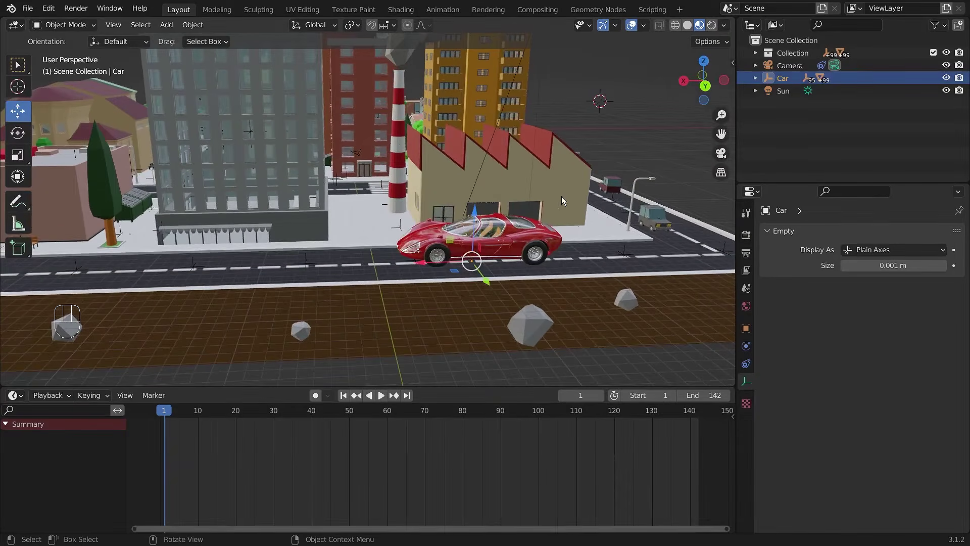
{"action": "key", "text": "i"}
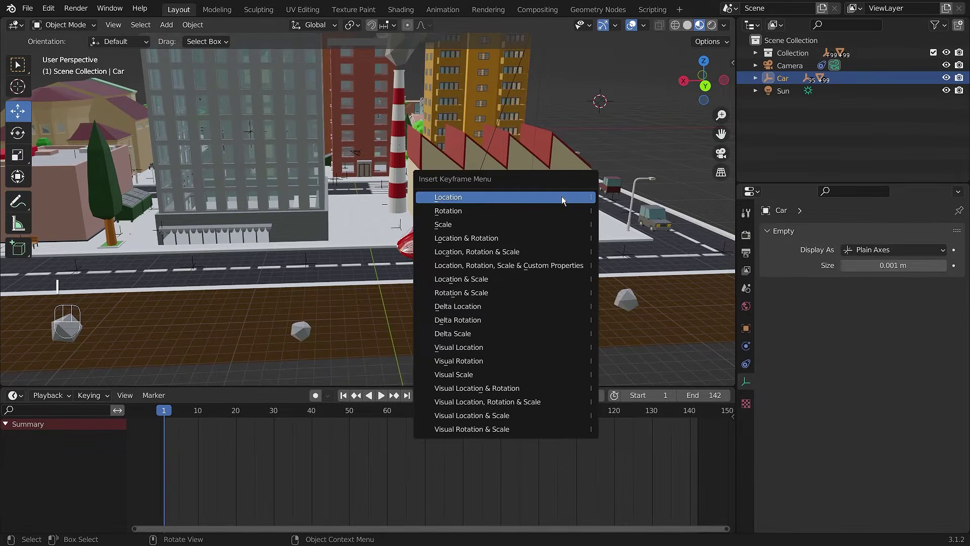
{"action": "left_click", "coordinate": [562, 196]}
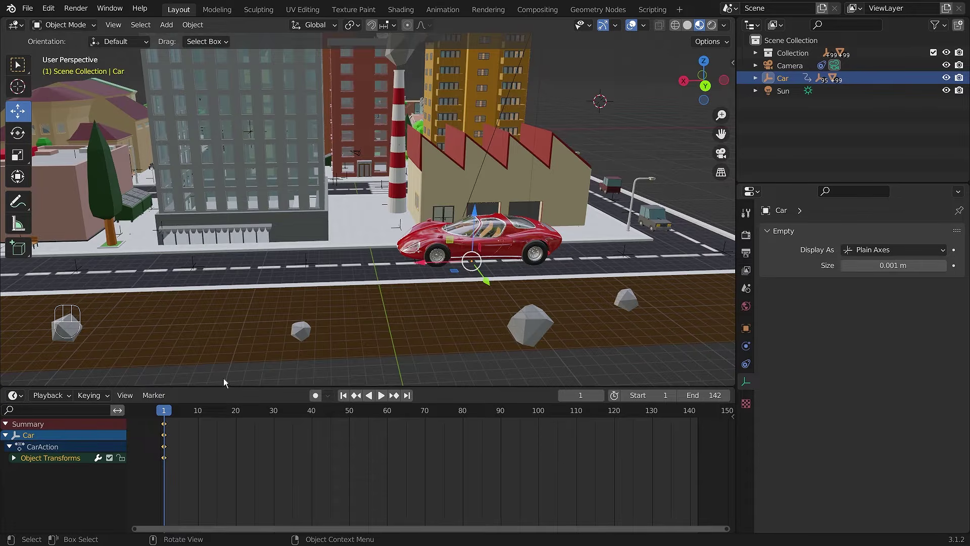
At frame 70, move the car forward along global X to the far end of the road and insert a Location keyframe
{"action": "left_click_drag", "start_coordinate": [165, 411], "coordinate": [427, 426]}
{"action": "scroll", "coordinate": [581, 276], "scroll_direction": "down", "scroll_amount": 3}
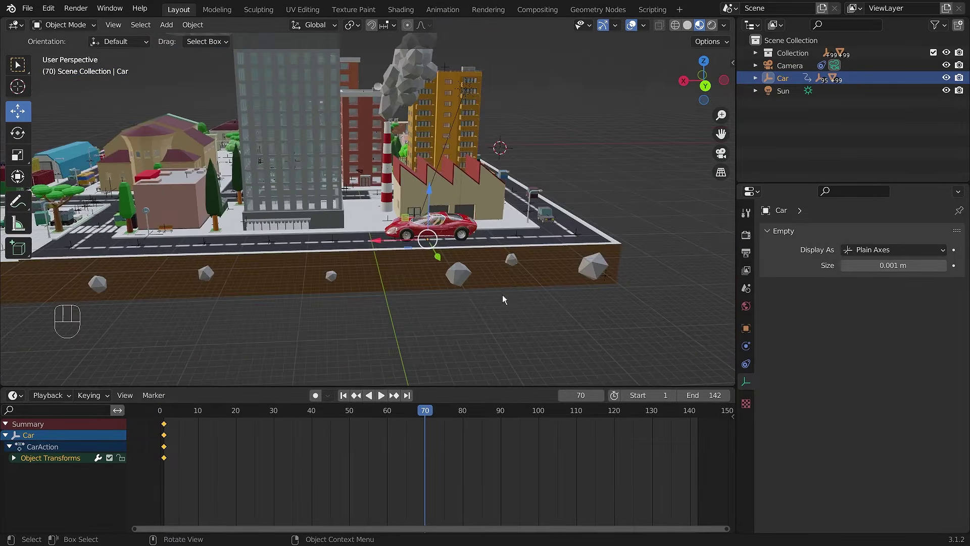
{"action": "middle_click_drag", "start_coordinate": [503, 295], "coordinate": [475, 268]}
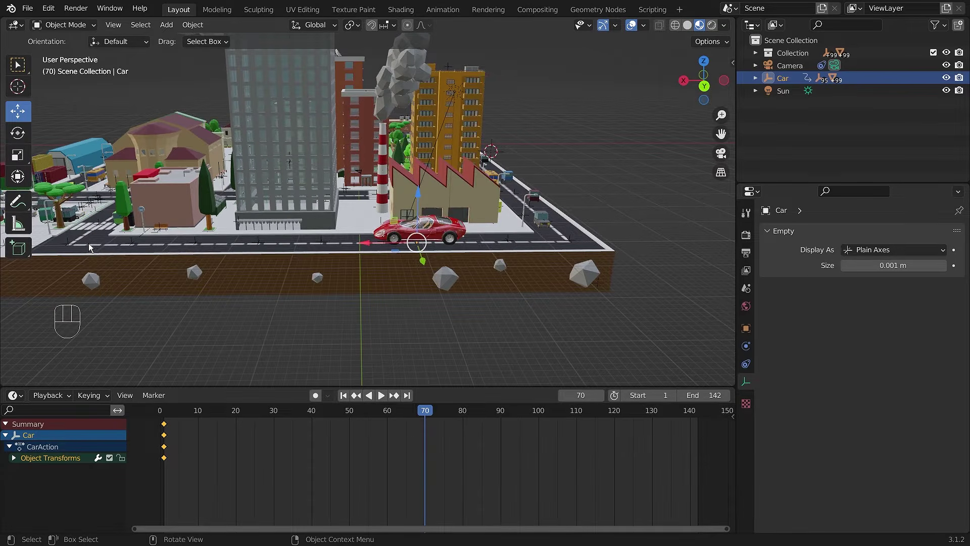
{"action": "key", "text": "g"}
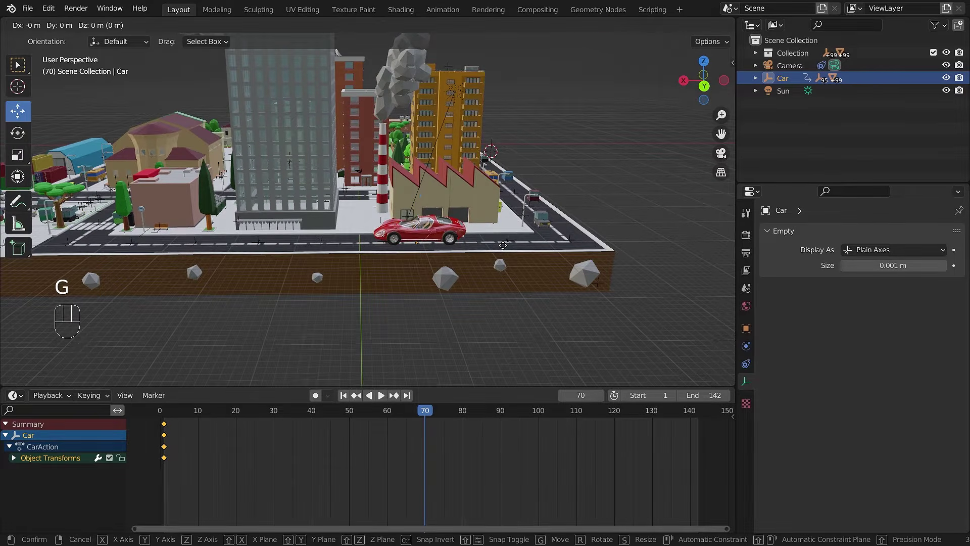
{"action": "left_click", "coordinate": [502, 246]}
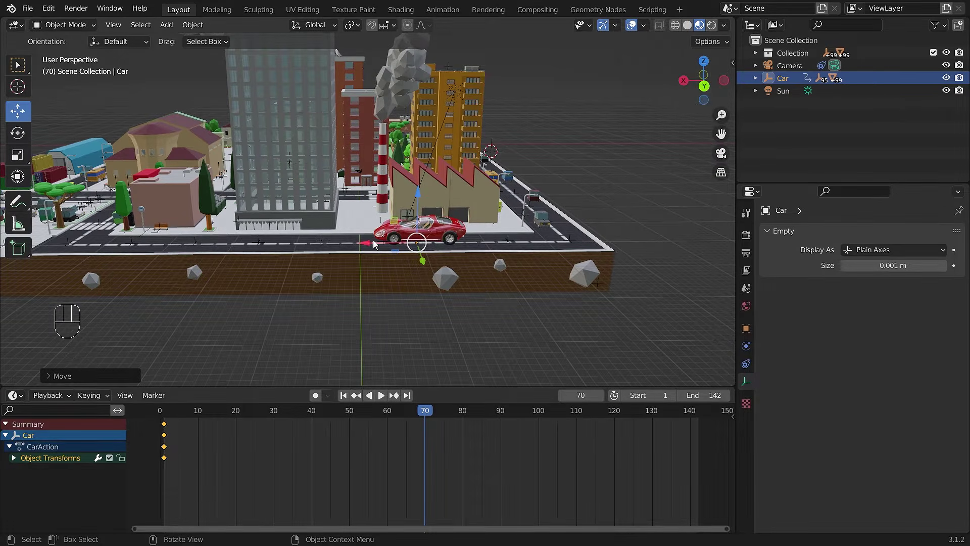
{"action": "key", "text": "g"}
{"action": "key", "text": "x"}
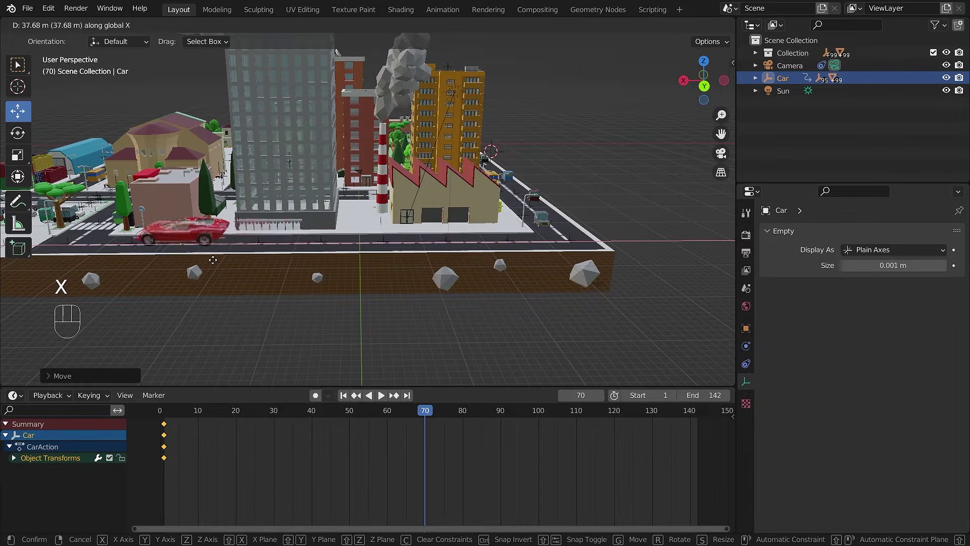
{"action": "left_click", "coordinate": [157, 262]}
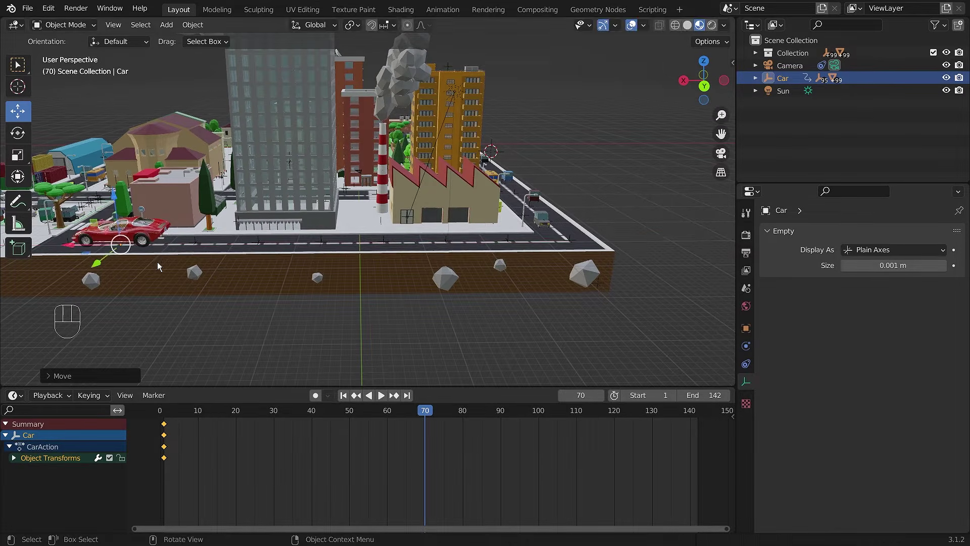
{"action": "key", "text": "i"}
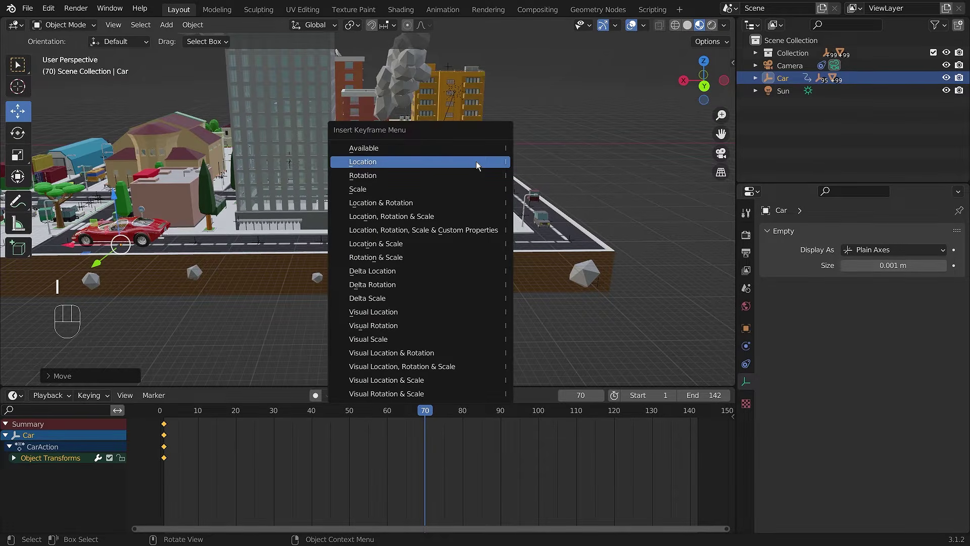
{"action": "left_click", "coordinate": [477, 162]}
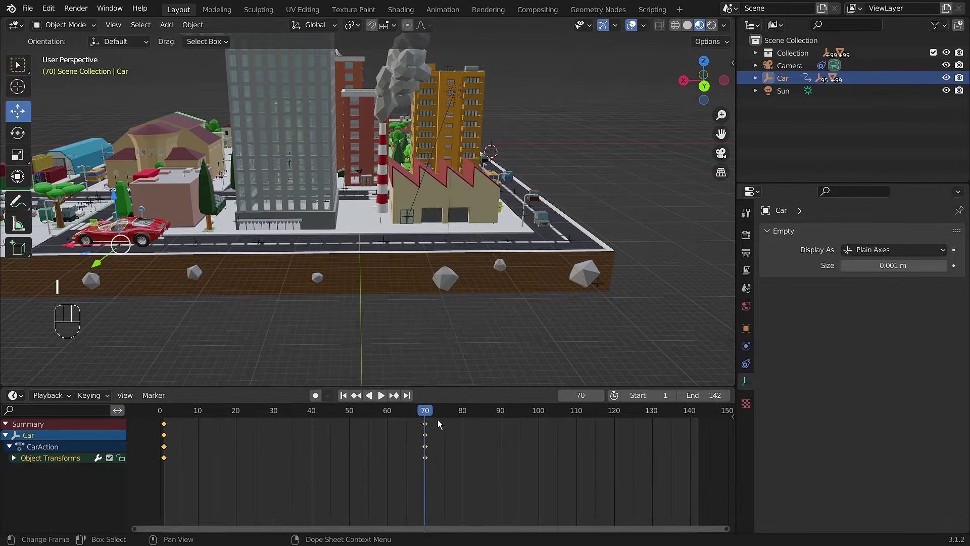
Play the car's animation from the start to check its motion, and return to frame 0
{"action": "left_click_drag", "start_coordinate": [424, 413], "coordinate": [130, 417]}
{"action": "key", "text": "space"}
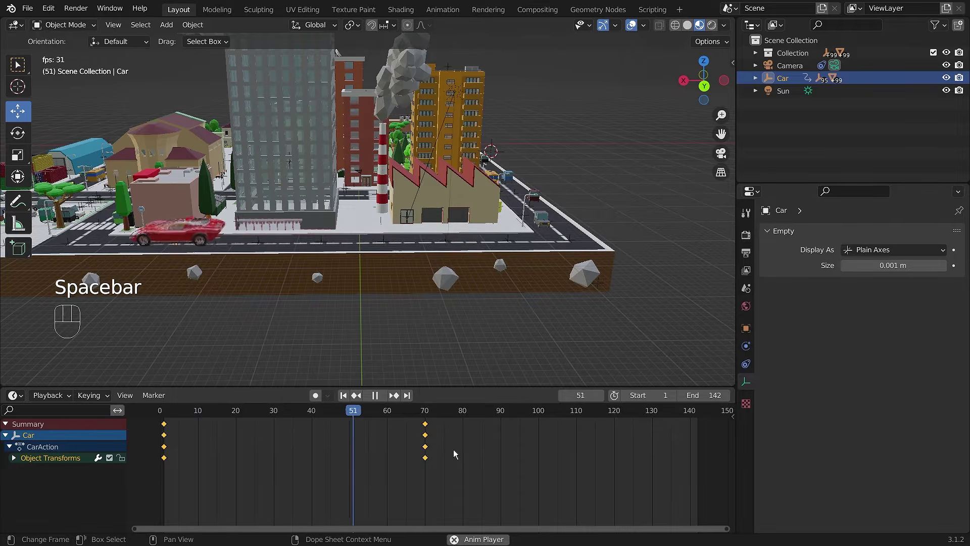
{"action": "key", "text": "space"}
{"action": "left_click_drag", "start_coordinate": [483, 407], "coordinate": [151, 406]}
Examine the car up close from several angles at its starting position
{"action": "scroll", "coordinate": [454, 255], "scroll_direction": "up", "scroll_amount": 2}
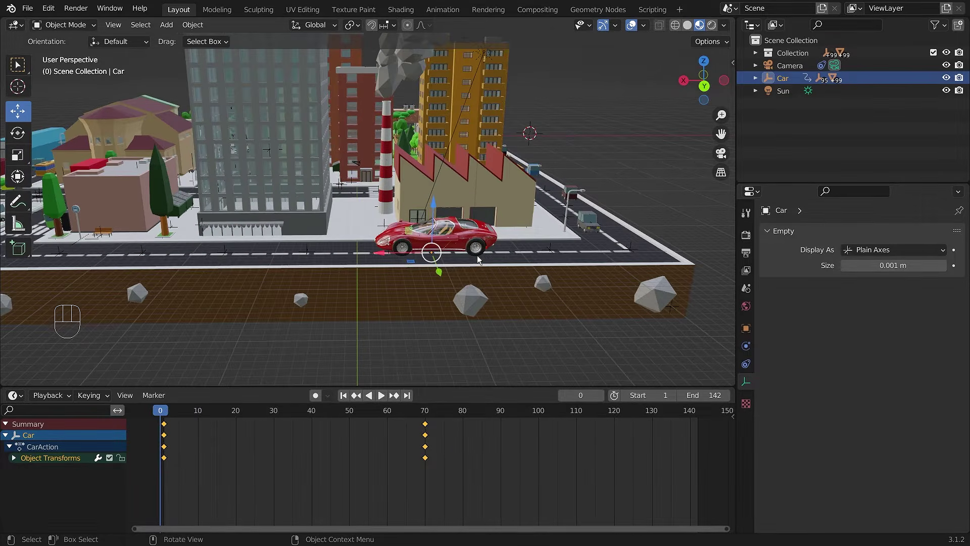
{"action": "middle_click_drag", "start_coordinate": [521, 230], "coordinate": [517, 273]}
{"action": "scroll", "coordinate": [516, 273], "scroll_direction": "up", "scroll_amount": 3}
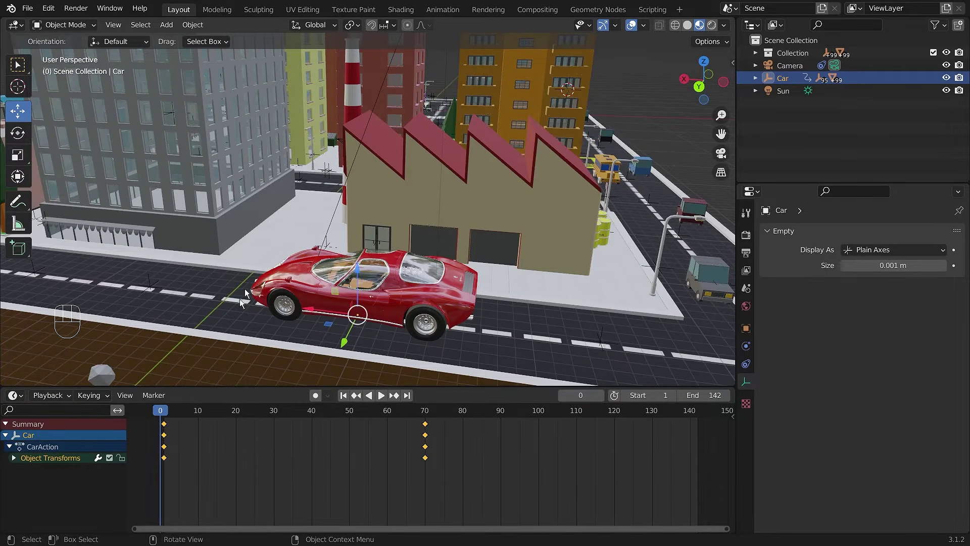
{"action": "middle_click_drag", "start_coordinate": [425, 298], "coordinate": [433, 301]}
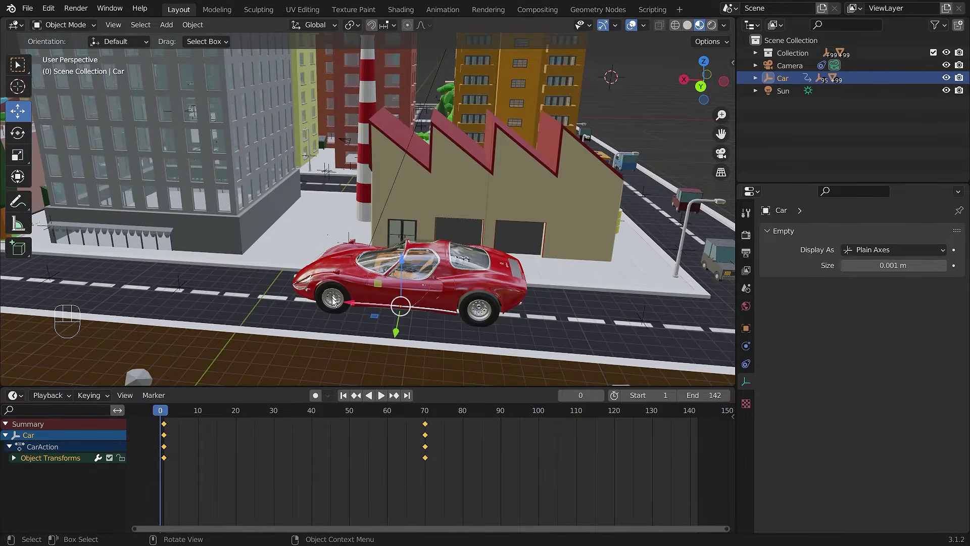
{"action": "middle_click_drag", "start_coordinate": [404, 262], "coordinate": [398, 260]}
{"action": "scroll", "coordinate": [396, 261], "scroll_direction": "down", "scroll_amount": 1}
{"action": "scroll", "coordinate": [349, 281], "scroll_direction": "up", "scroll_amount": 3}
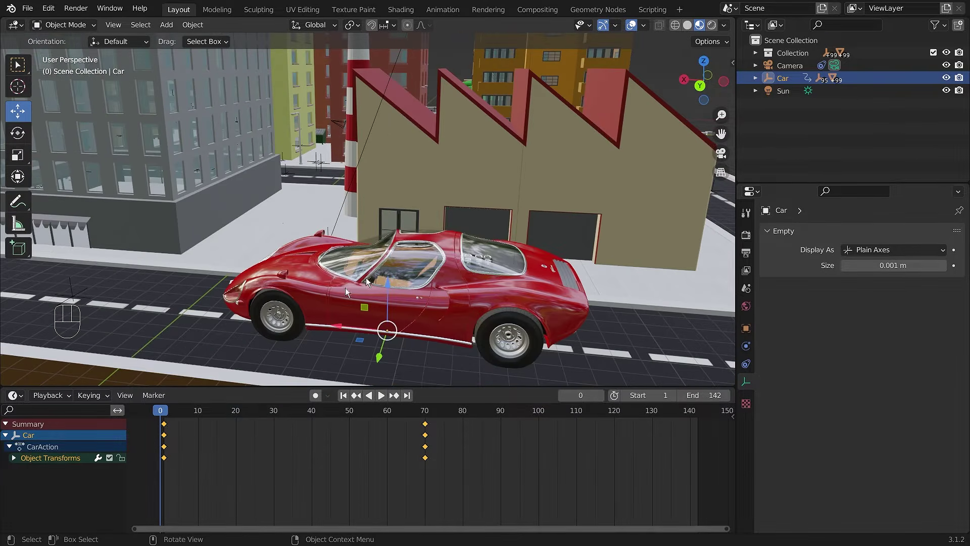
{"action": "mouse_move", "coordinate": [472, 284]}
{"action": "middle_mouse_down"}
{"action": "mouse_move", "coordinate": [455, 278]}
{"action": "mouse_move", "coordinate": [477, 284]}
{"action": "middle_mouse_up"}
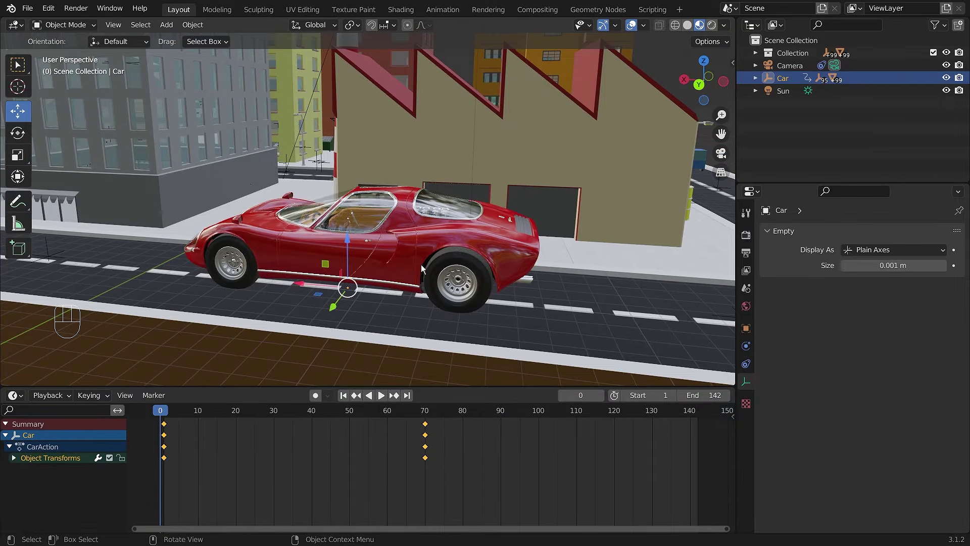
Select the camera, show its constraints, and align it to an elevated front-side view of the car
{"action": "left_click", "coordinate": [788, 67]}
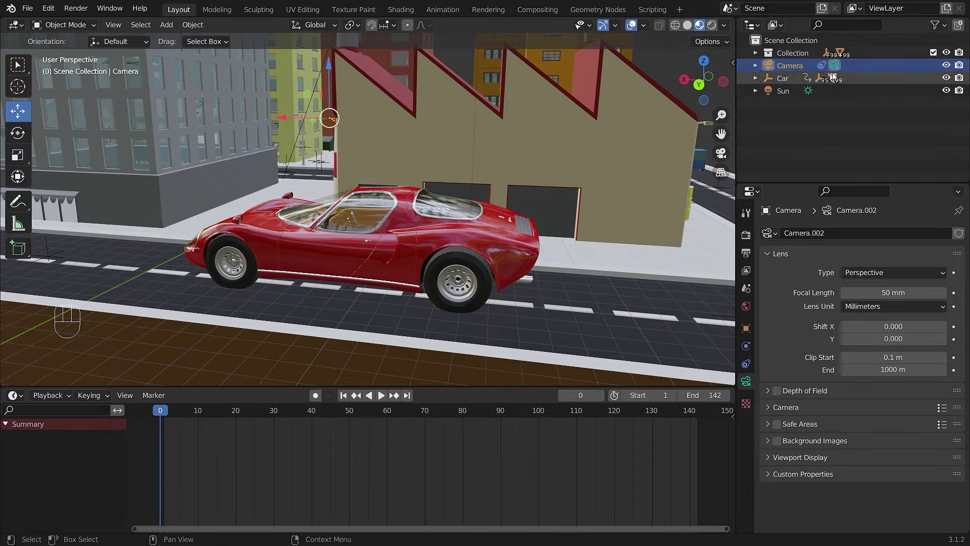
{"action": "left_click", "coordinate": [746, 364]}
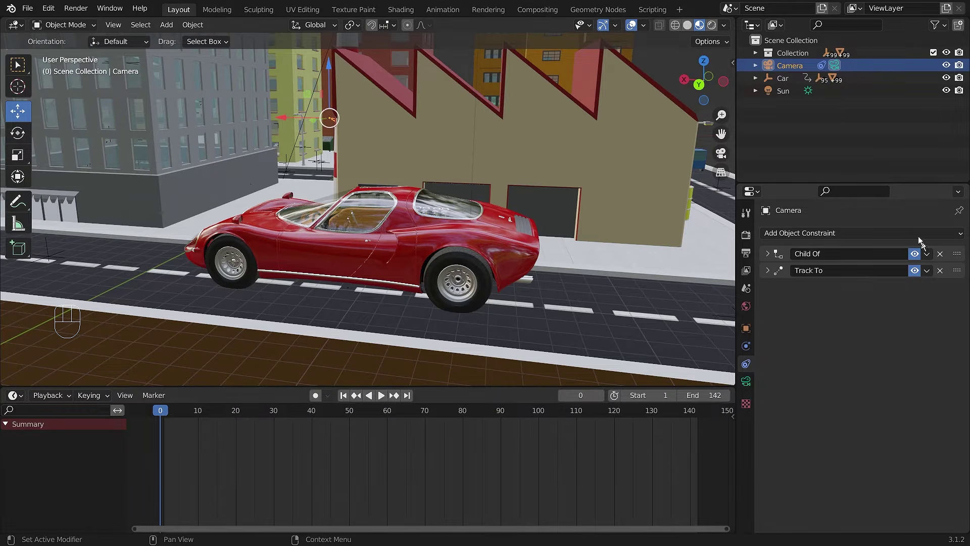
{"action": "scroll", "coordinate": [442, 272], "scroll_direction": "down", "scroll_amount": 3}
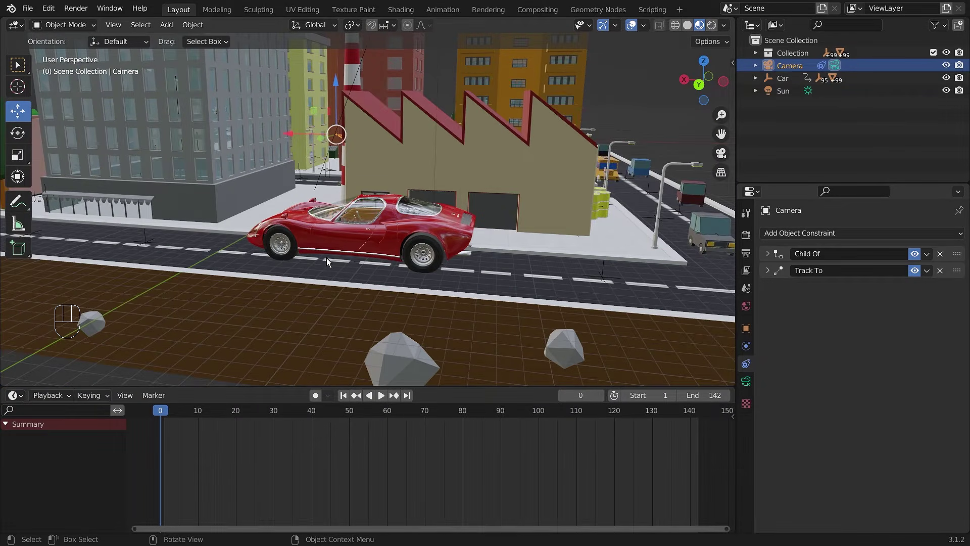
{"action": "scroll", "coordinate": [329, 260], "scroll_direction": "up", "scroll_amount": 6}
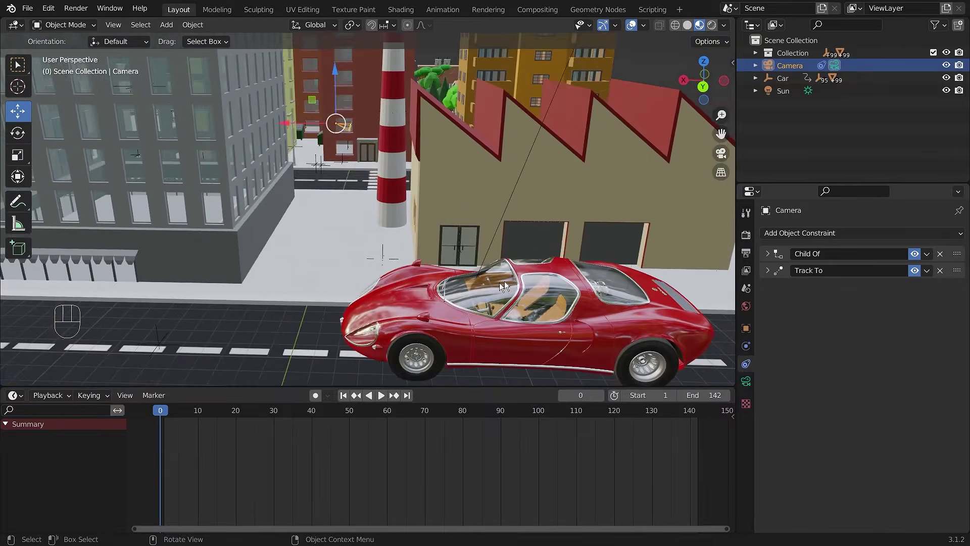
{"action": "mouse_move", "coordinate": [572, 247]}
{"action": "middle_mouse_down", "text": "shift"}
{"action": "mouse_move", "coordinate": [495, 196]}
{"action": "mouse_move", "coordinate": [450, 201]}
{"action": "mouse_move", "coordinate": [556, 222]}
{"action": "mouse_move", "coordinate": [535, 214]}
{"action": "mouse_move", "coordinate": [589, 245]}
{"action": "middle_mouse_up", "text": "shift"}
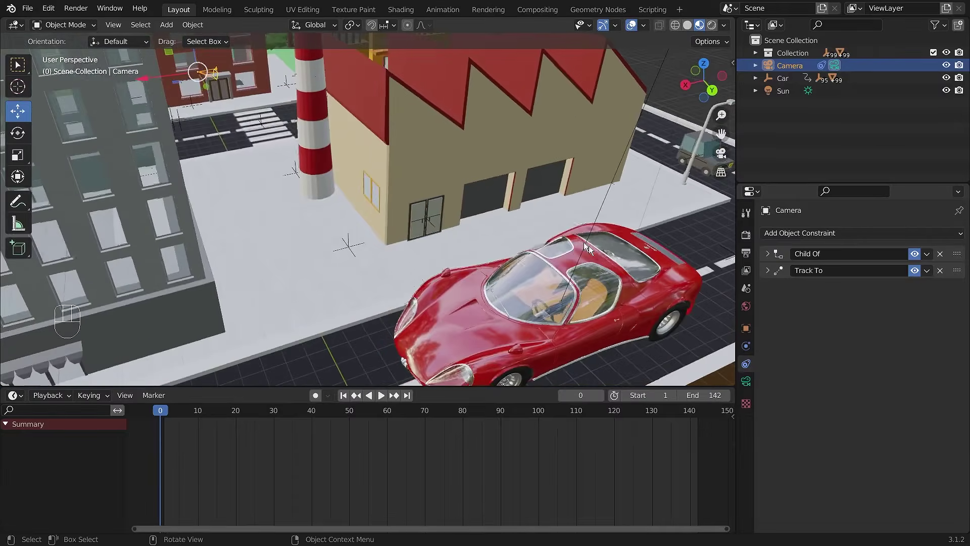
{"action": "middle_click_drag", "start_coordinate": [635, 266], "coordinate": [518, 210], "text": "shift"}
{"action": "scroll", "coordinate": [581, 227], "scroll_direction": "down", "scroll_amount": 1}
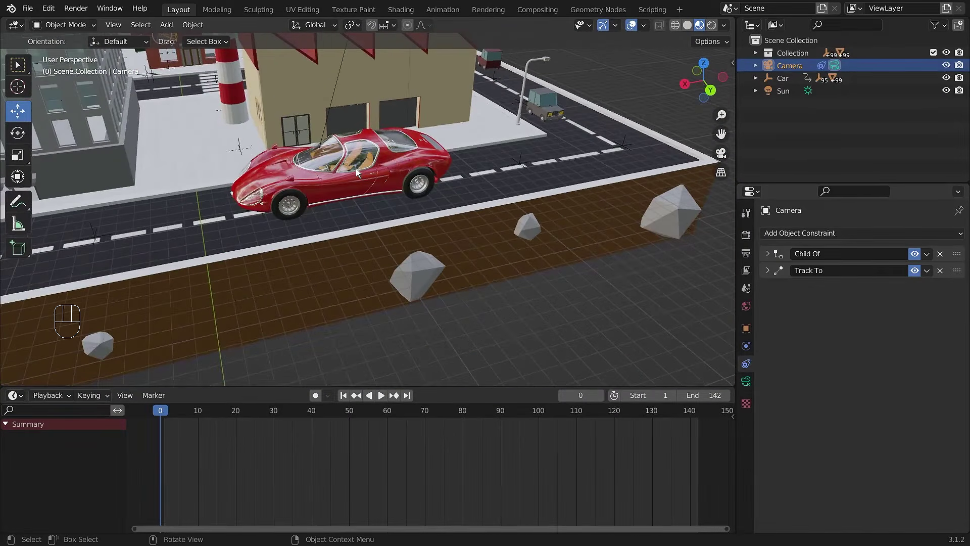
{"action": "key", "text": "ctrl+alt+KP_0"}
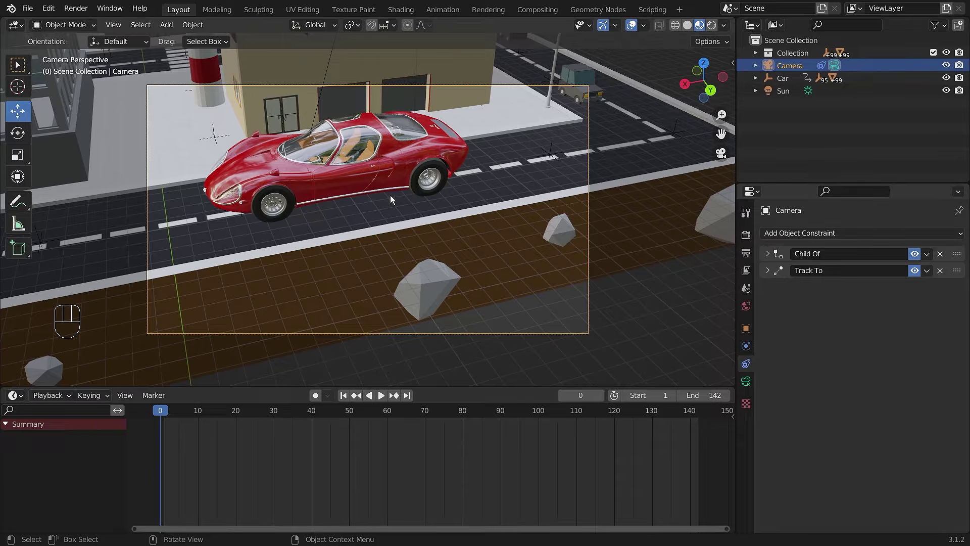
Remove the camera's Track To and Child Of constraints and use walk navigation to frame the car more closely
{"action": "key", "text": "v"}
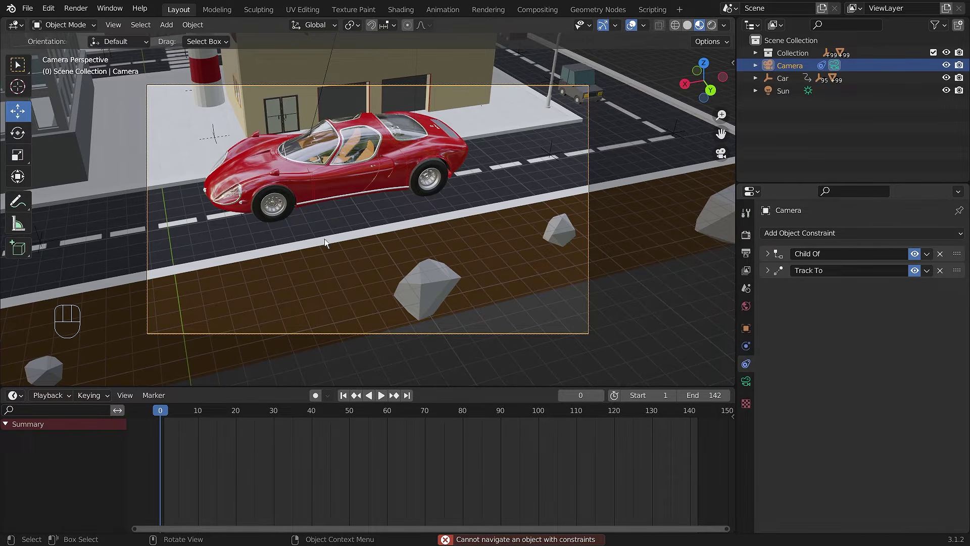
{"action": "left_click", "coordinate": [940, 271]}
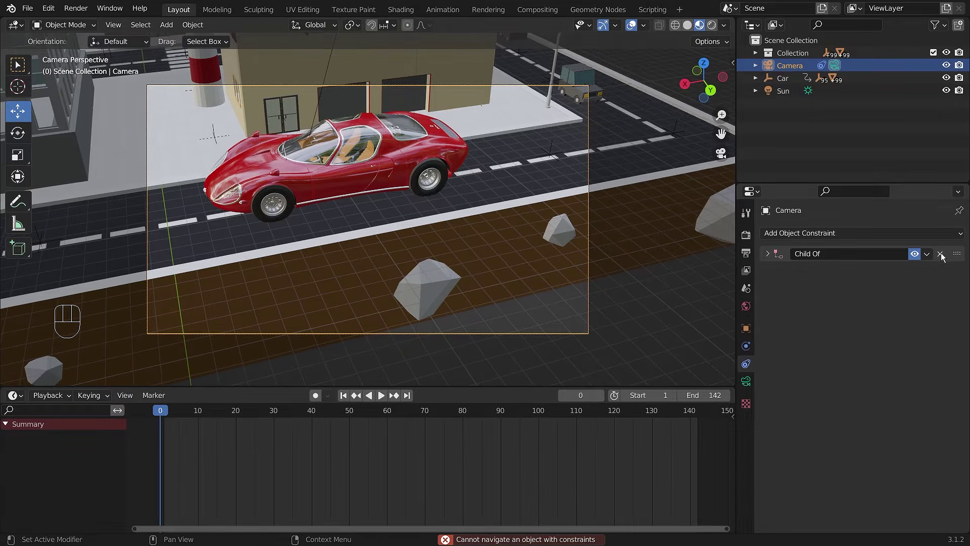
{"action": "left_click", "coordinate": [940, 254]}
{"action": "key", "text": "v"}
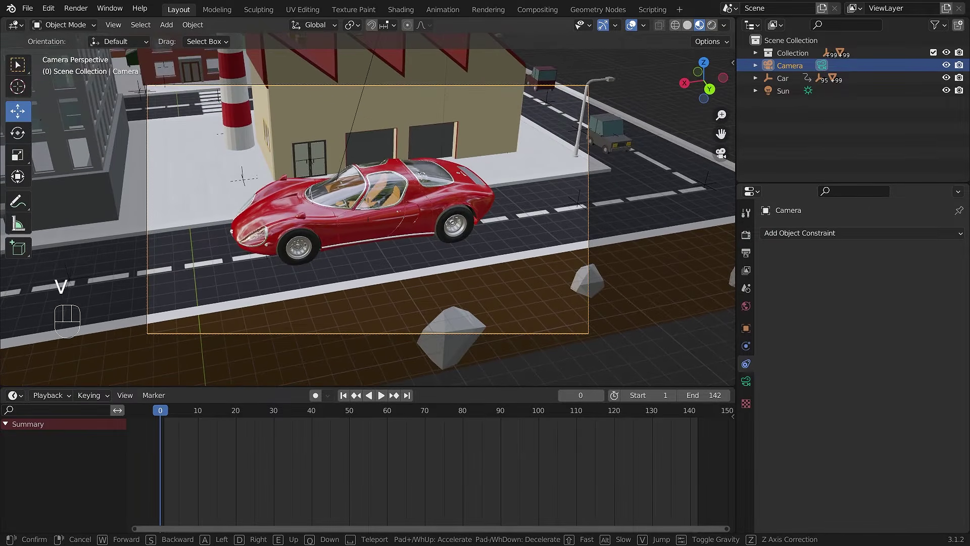
{"action": "left_click", "coordinate": [368, 209]}
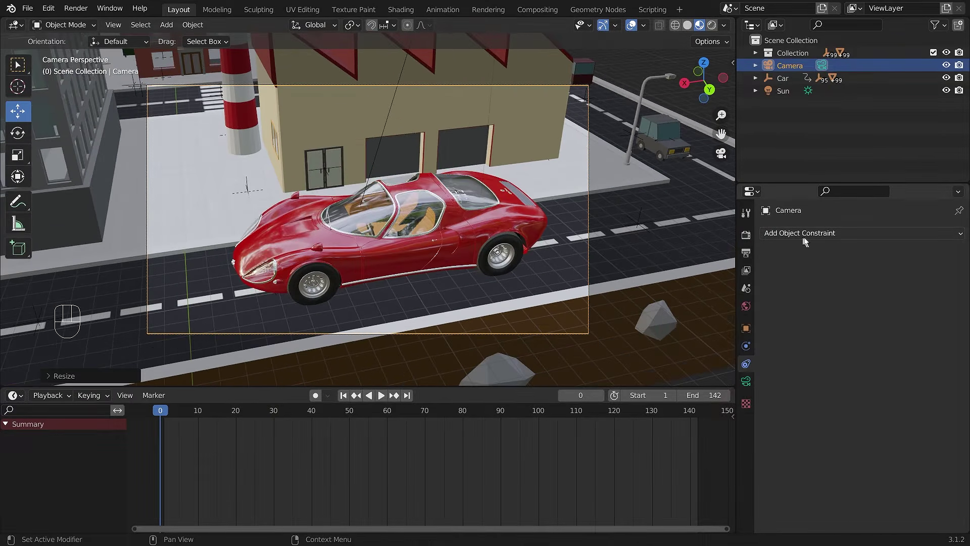
Add a Track To constraint to the camera and pick the car's body as its target
{"action": "left_click", "coordinate": [805, 237]}
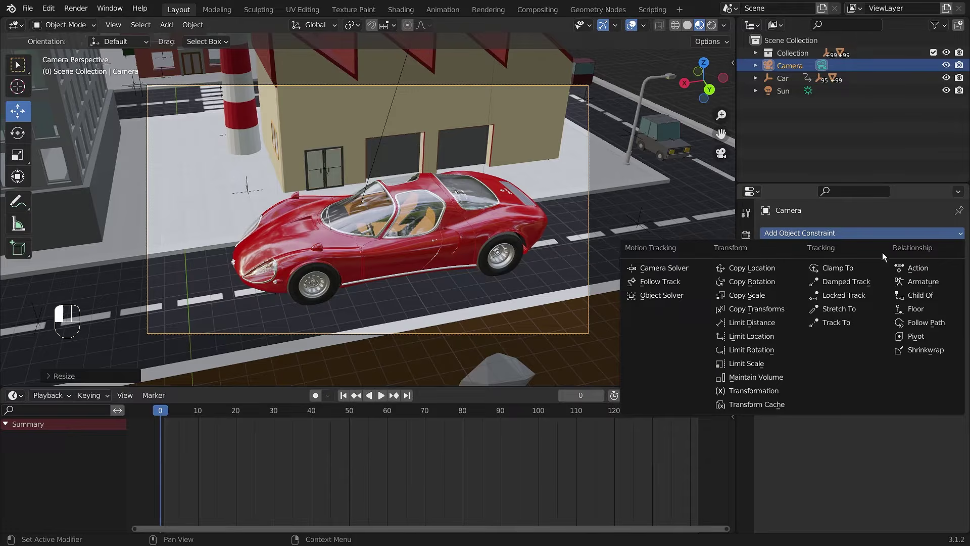
{"action": "left_click", "coordinate": [849, 323]}
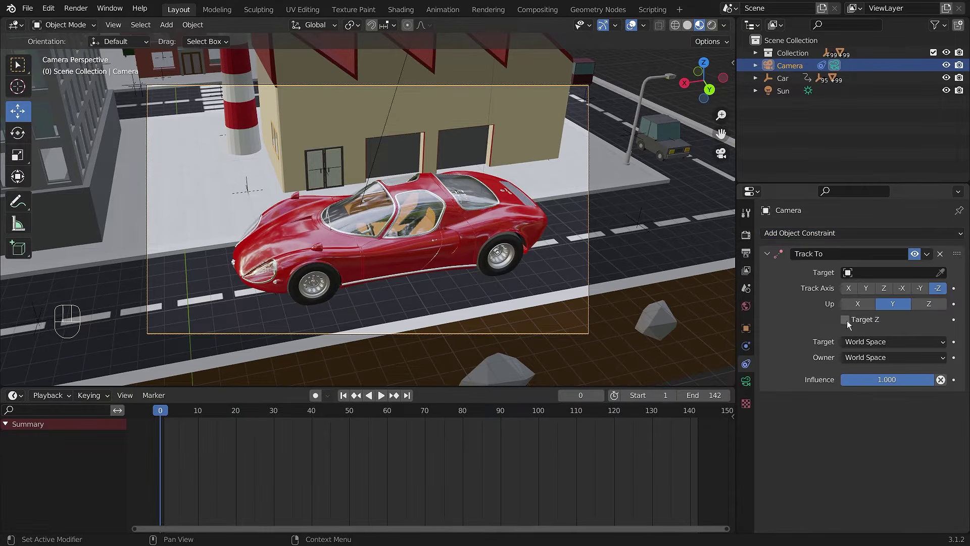
{"action": "left_click", "coordinate": [940, 274]}
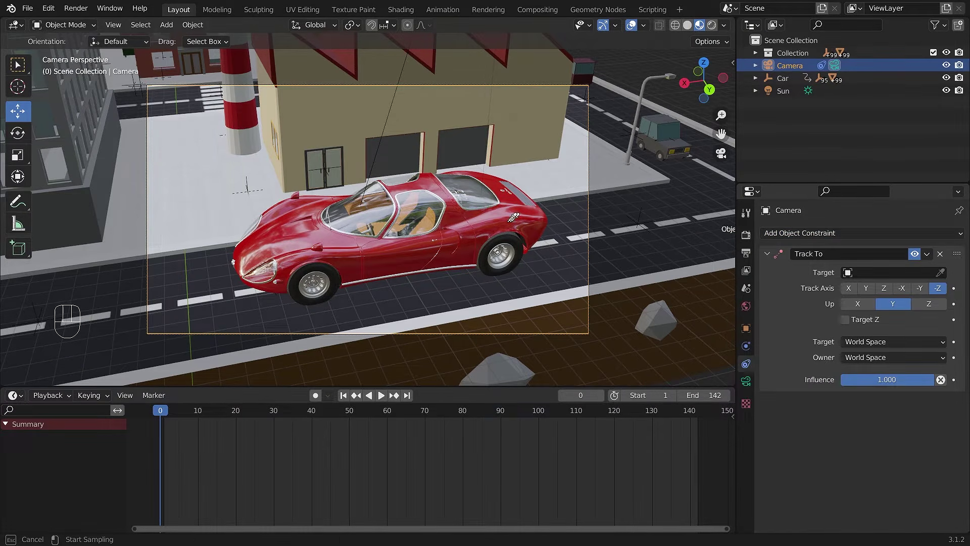
{"action": "left_click", "coordinate": [447, 197]}
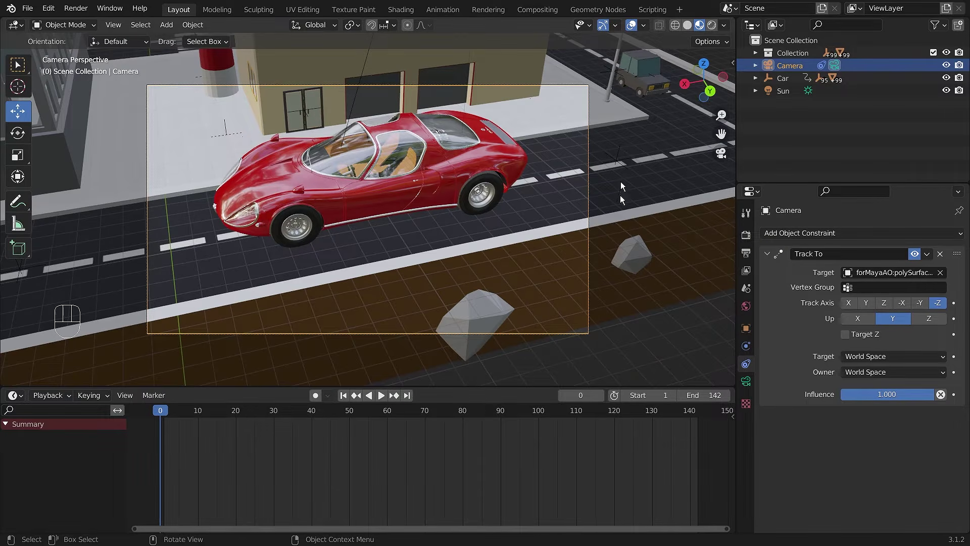
Clear the target of the camera's Track To constraint and add a cube-shaped empty to the scene
{"action": "left_click", "coordinate": [940, 273]}
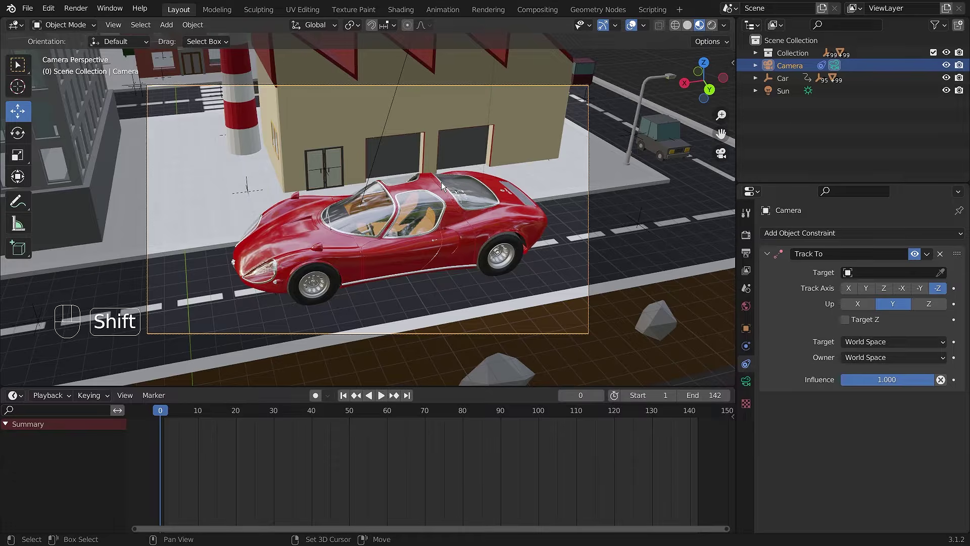
{"action": "key", "text": "shift+a"}
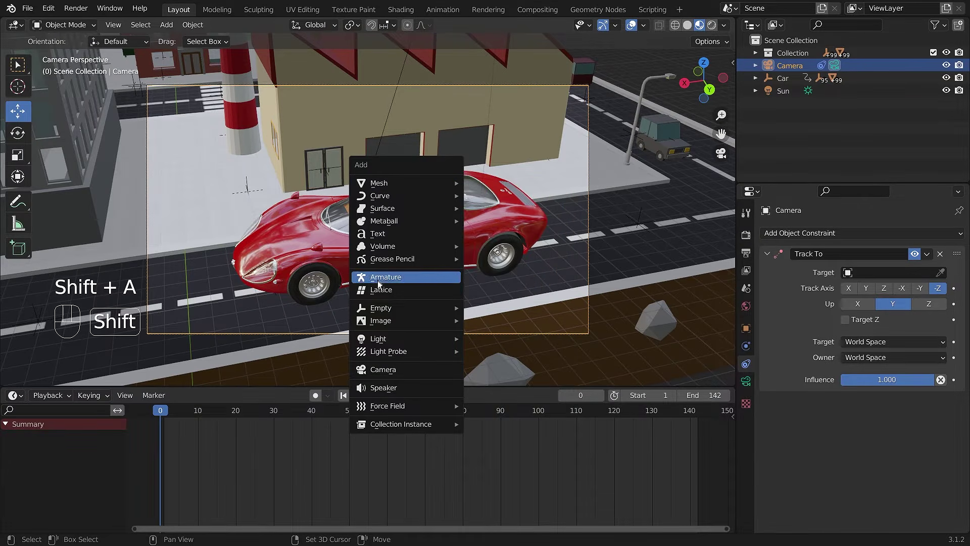
{"action": "mouse_move", "coordinate": [445, 308]}
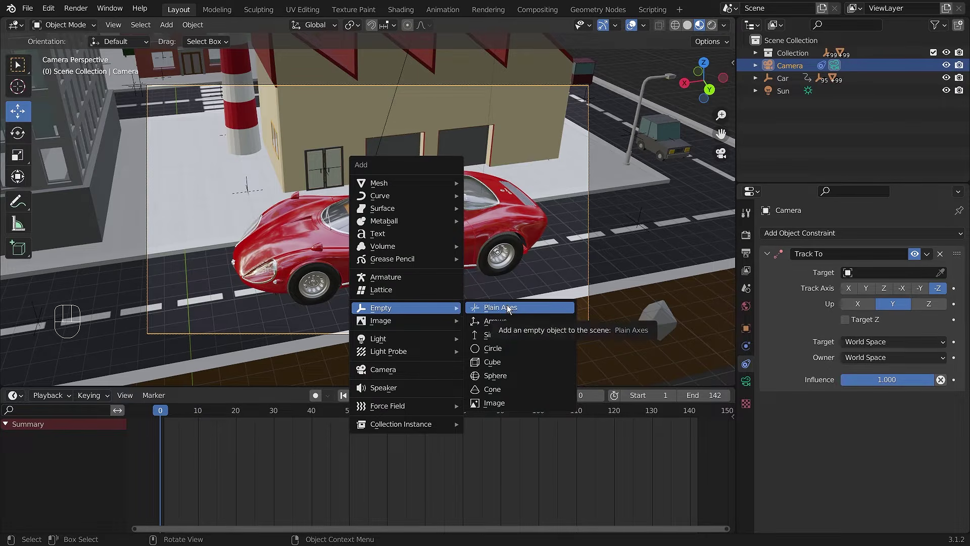
{"action": "left_click", "coordinate": [506, 362]}
{"action": "middle_click_drag", "start_coordinate": [487, 311], "coordinate": [483, 314]}
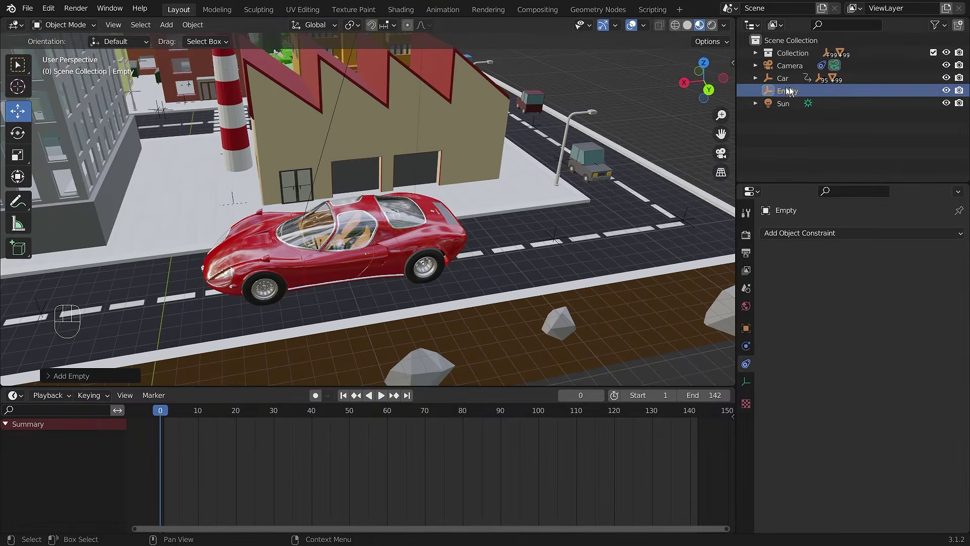
Place the 3D cursor on the road just ahead of the car's nose and snap the empty to it
{"action": "left_click", "coordinate": [20, 89]}
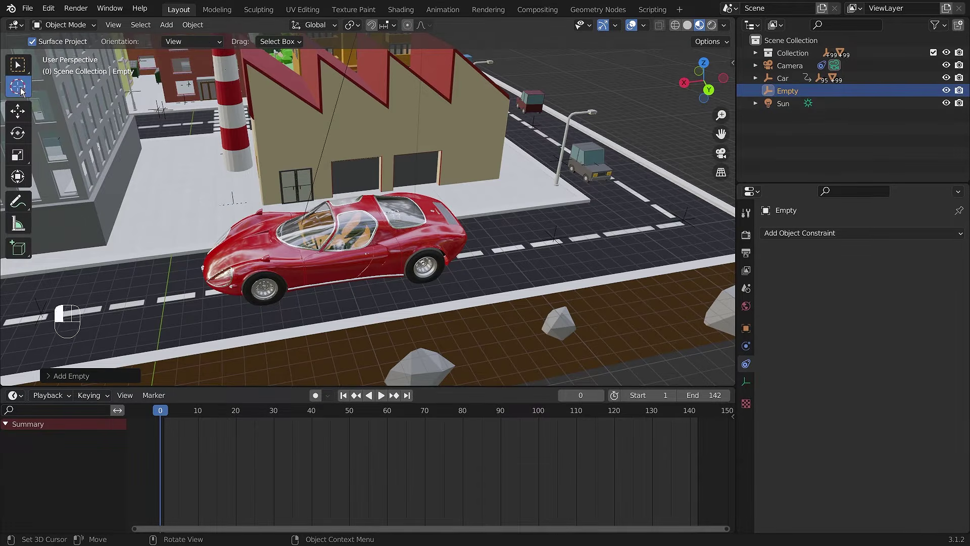
{"action": "left_click", "coordinate": [180, 275]}
{"action": "key", "text": "shift+s"}
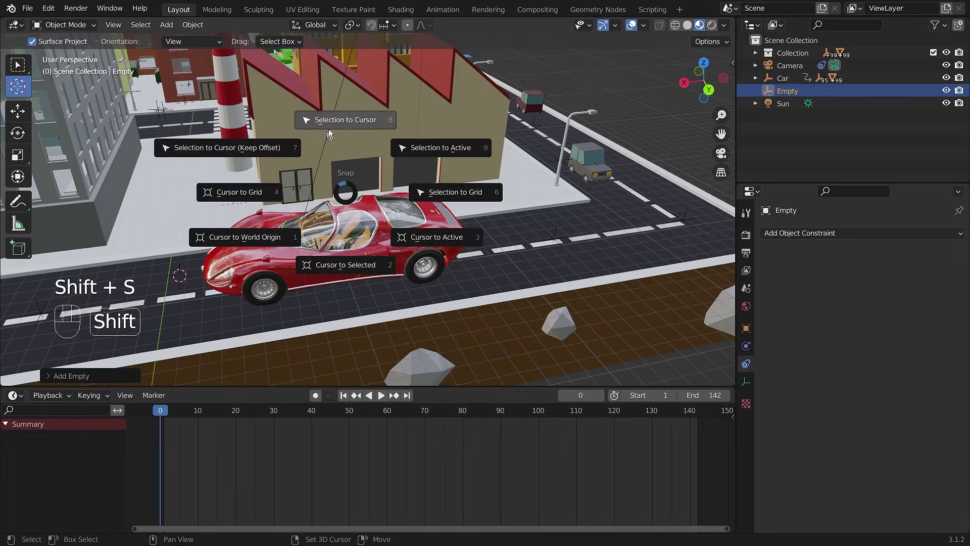
{"action": "left_click", "coordinate": [347, 119]}
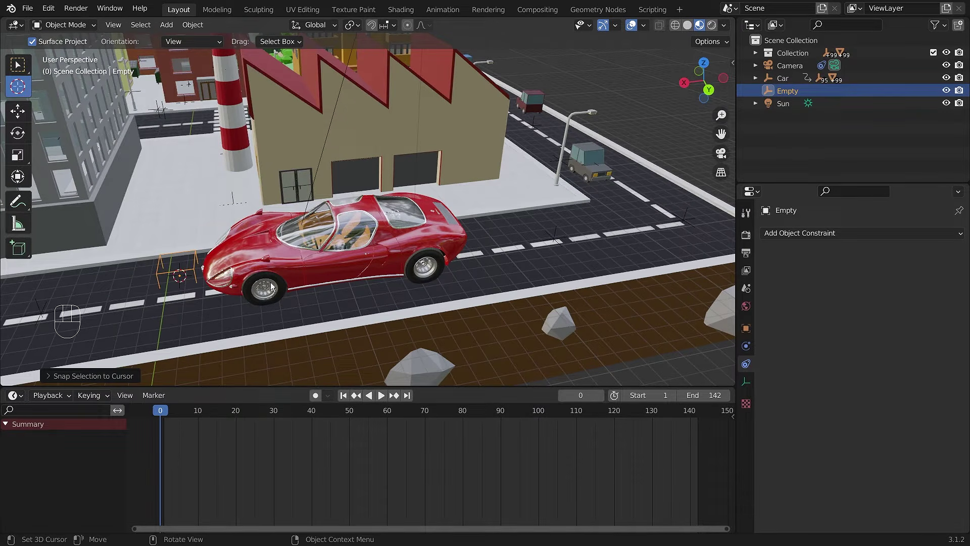
Scale the empty up to roughly the car's height and move it along the road to the middle of the car
{"action": "key", "text": "s"}
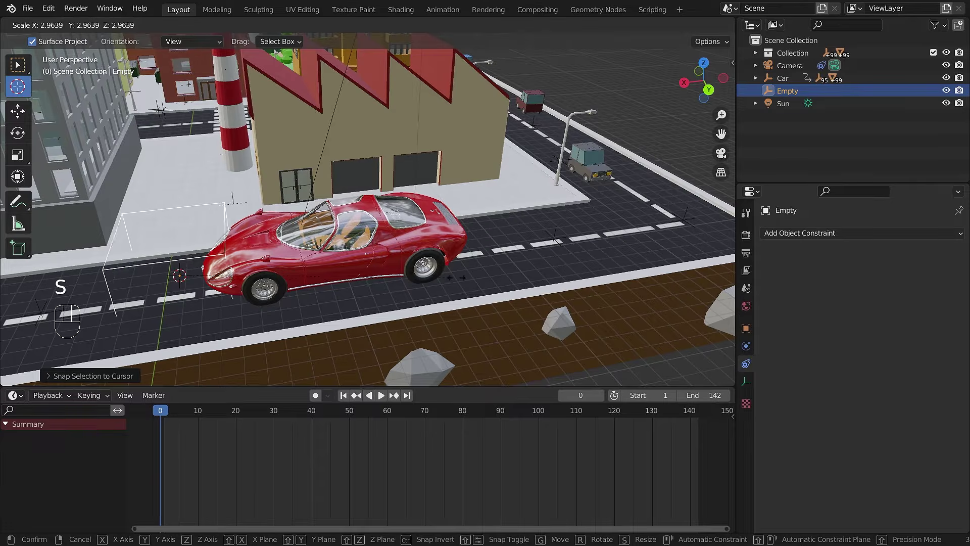
{"action": "left_click", "coordinate": [539, 271]}
{"action": "left_click", "coordinate": [24, 114]}
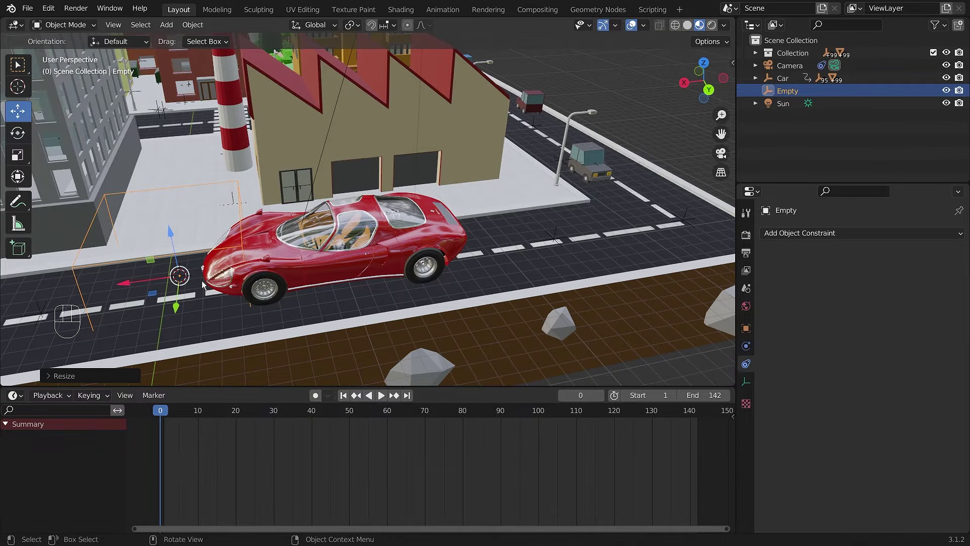
{"action": "left_click_drag", "start_coordinate": [125, 283], "coordinate": [336, 255]}
{"action": "mouse_move", "coordinate": [455, 255]}
{"action": "middle_mouse_down"}
{"action": "mouse_move", "coordinate": [436, 267]}
{"action": "mouse_move", "coordinate": [435, 281]}
{"action": "mouse_move", "coordinate": [505, 283]}
{"action": "mouse_move", "coordinate": [490, 264]}
{"action": "mouse_move", "coordinate": [457, 259]}
{"action": "middle_mouse_up"}
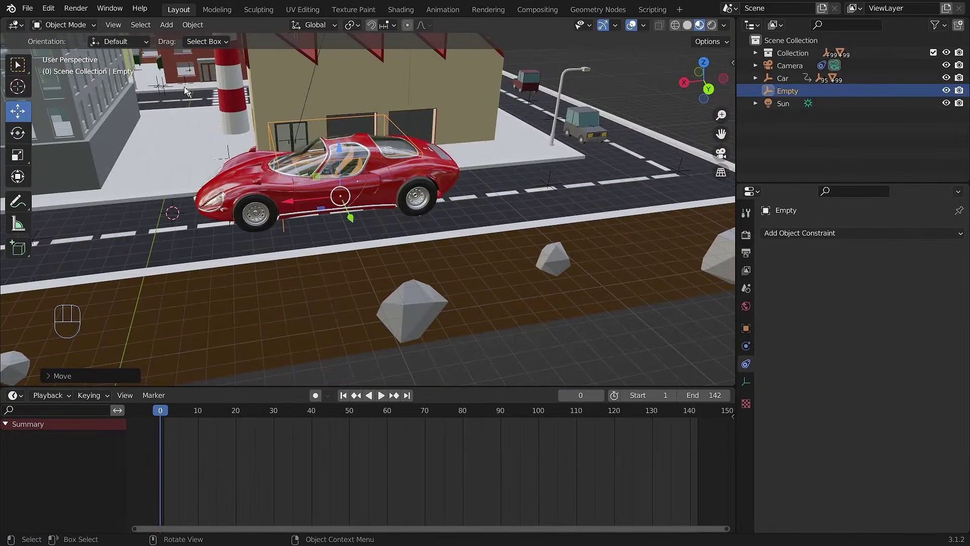
{"action": "left_click", "coordinate": [114, 26]}
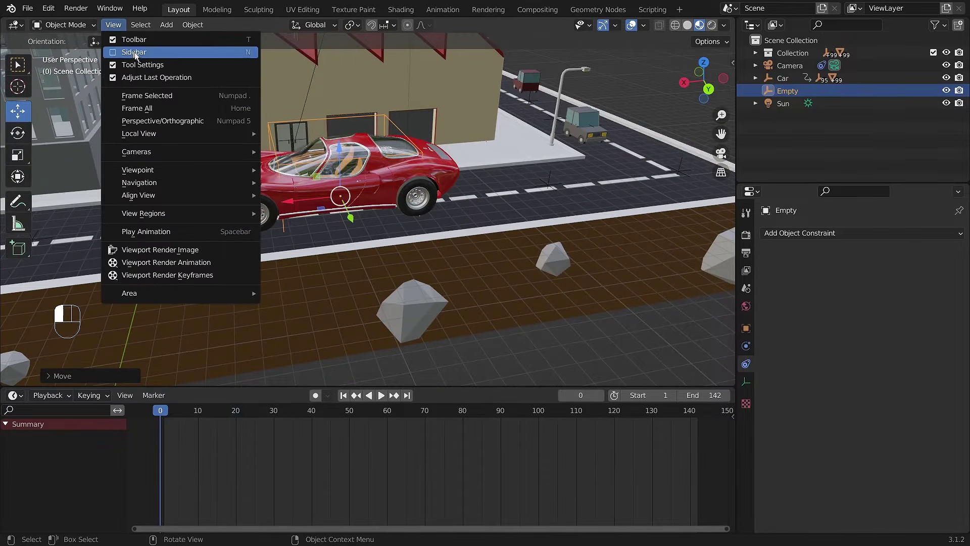
{"action": "left_click", "coordinate": [181, 96]}
{"action": "middle_click_drag", "start_coordinate": [317, 225], "coordinate": [296, 179]}
{"action": "left_click_drag", "start_coordinate": [419, 219], "coordinate": [483, 231]}
{"action": "middle_click_drag", "start_coordinate": [532, 265], "coordinate": [453, 243]}
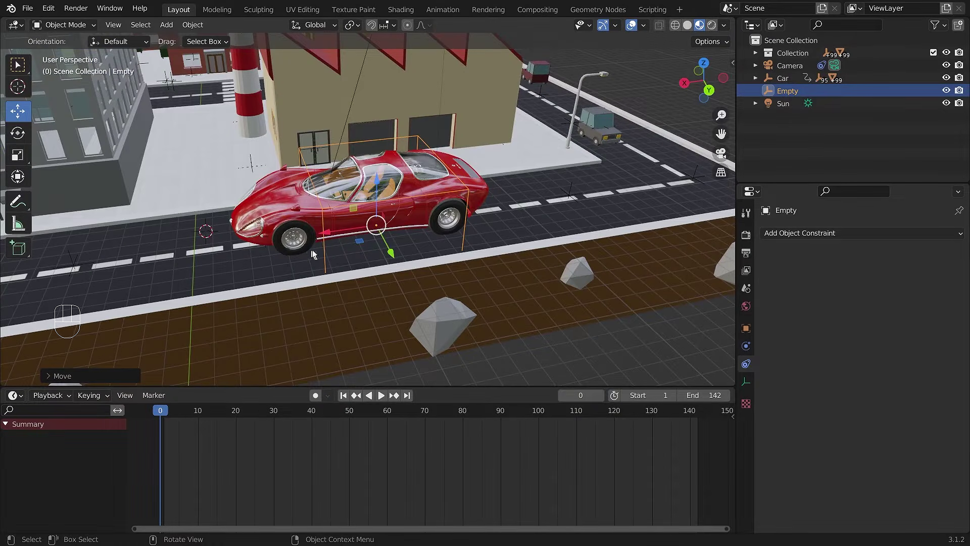
Pick the cube empty as the target of the camera's Track To constraint in camera view
{"action": "scroll", "coordinate": [377, 248], "scroll_direction": "down", "scroll_amount": 2}
{"action": "key", "text": "KP_0"}
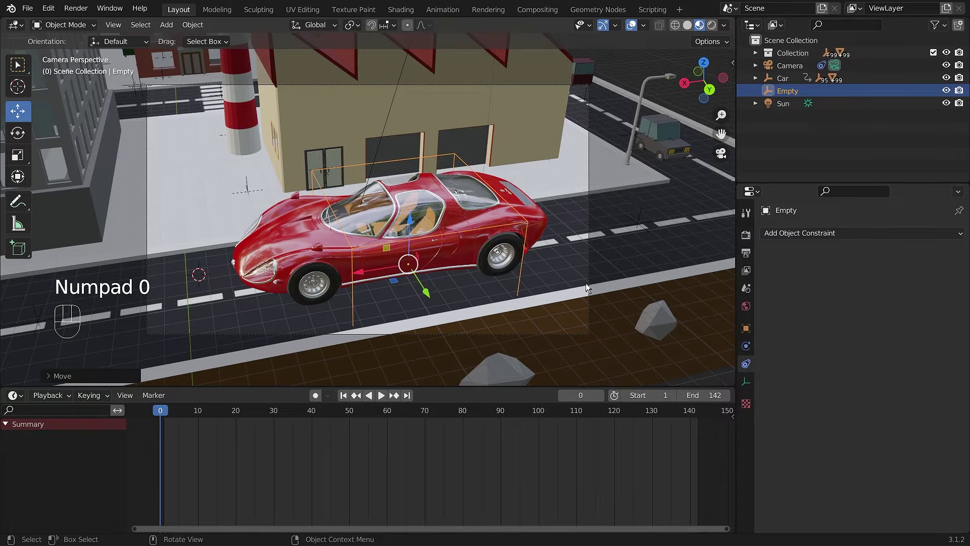
{"action": "left_click", "coordinate": [559, 332]}
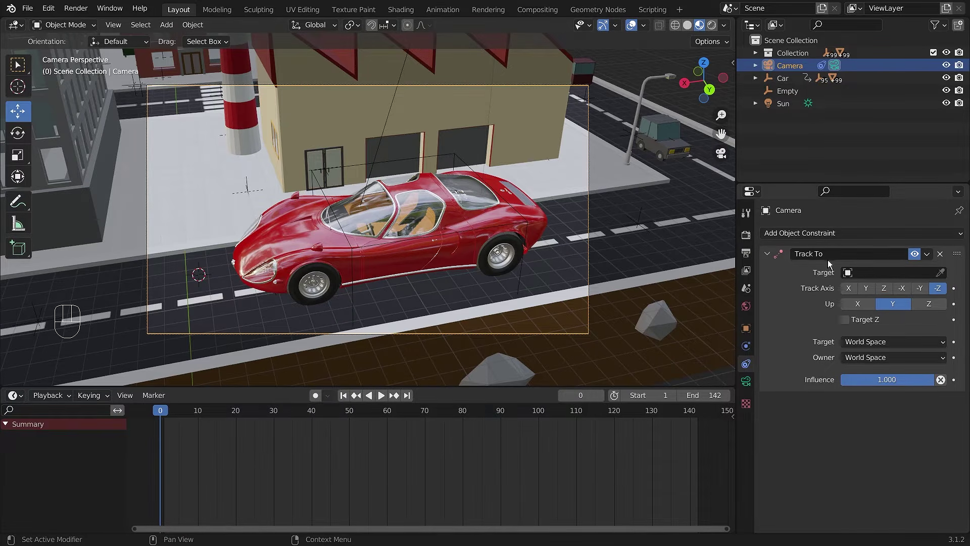
{"action": "left_click", "coordinate": [941, 272]}
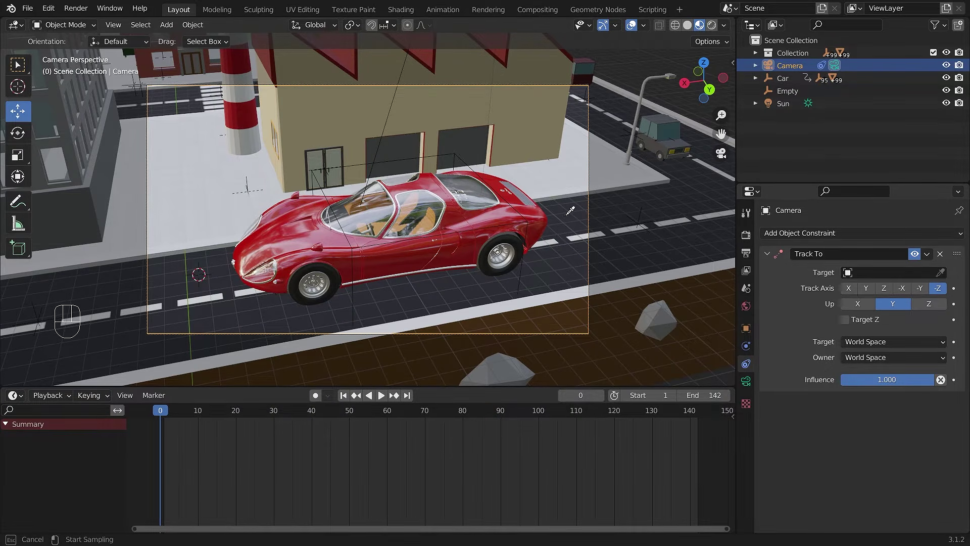
{"action": "left_click", "coordinate": [396, 159]}
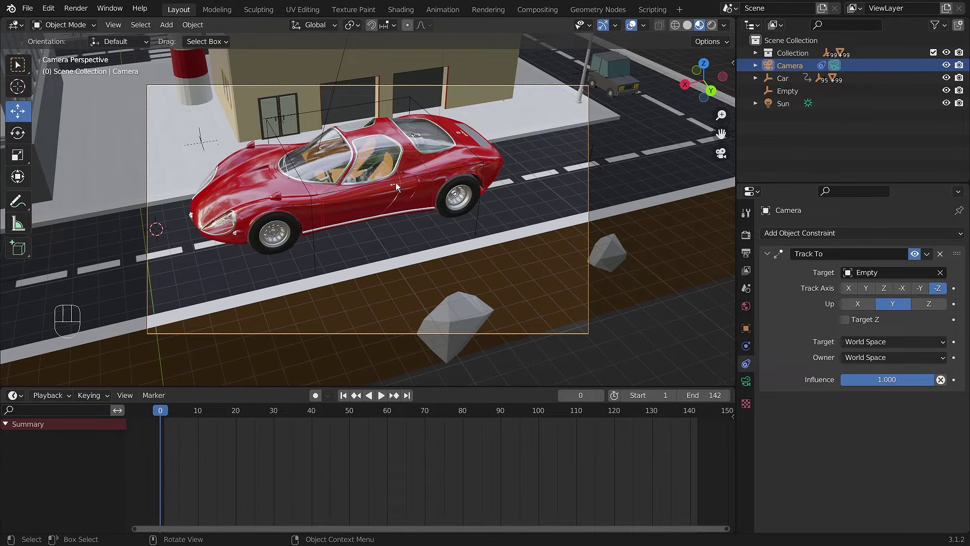
Raise the empty vertically to the height of the car's side windows
{"action": "left_click", "coordinate": [330, 192]}
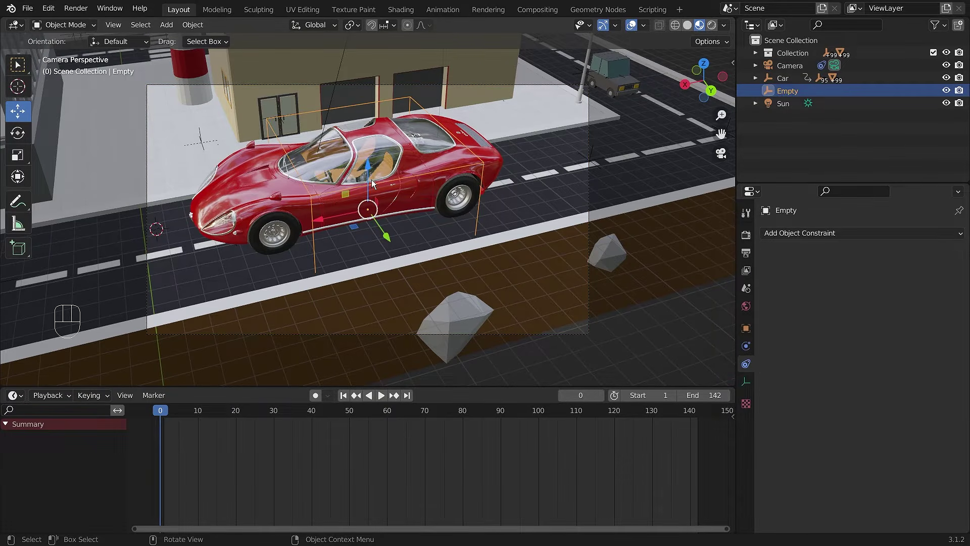
{"action": "left_click_drag", "start_coordinate": [369, 171], "coordinate": [354, 125]}
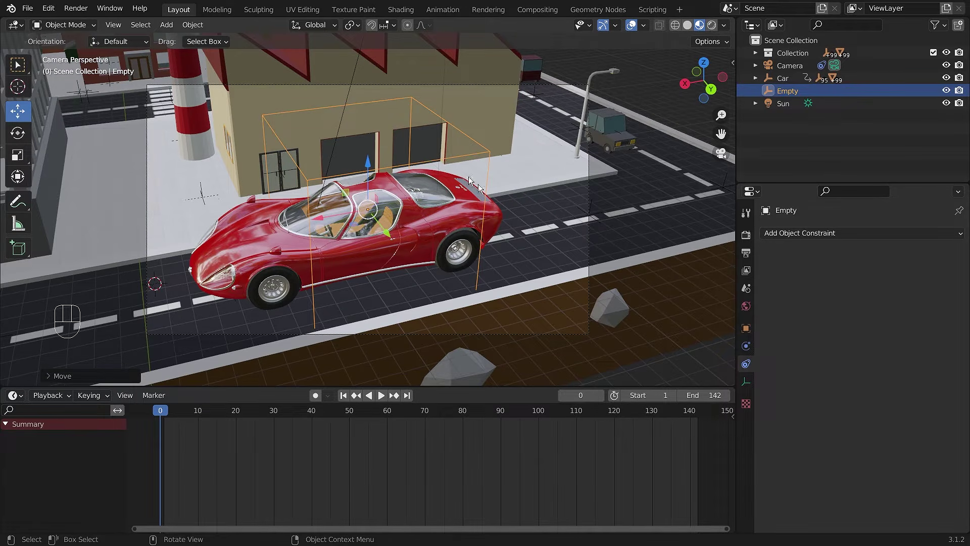
{"action": "left_click", "coordinate": [608, 266]}
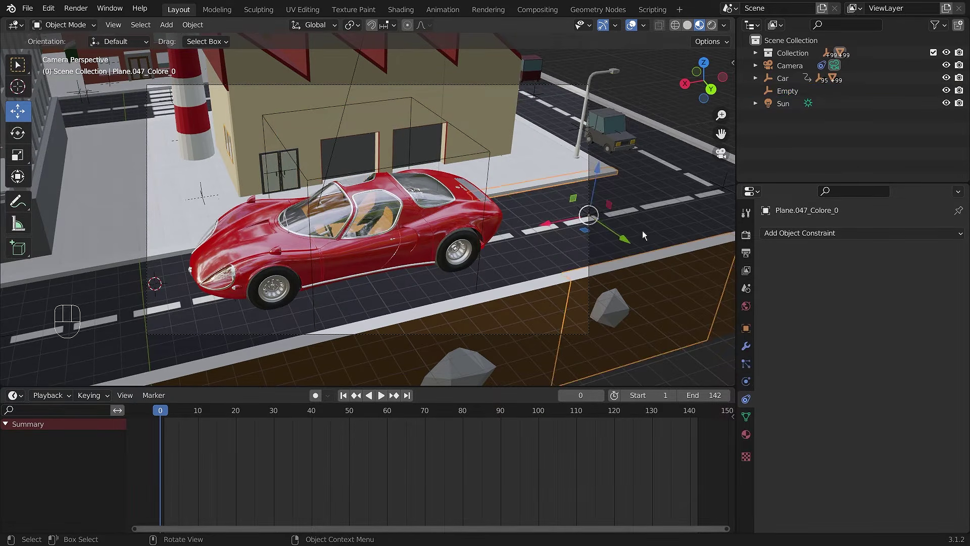
Parent the empty to the car's red body with Object (Keep Transform)
{"action": "middle_click_drag", "start_coordinate": [642, 231], "coordinate": [596, 227]}
{"action": "left_click", "coordinate": [374, 178]}
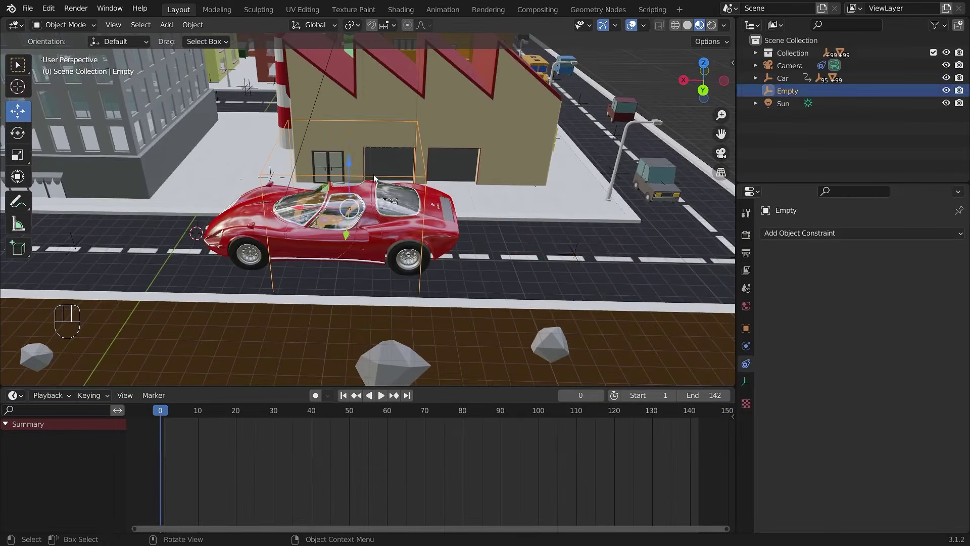
{"action": "middle_click_drag", "start_coordinate": [368, 244], "coordinate": [397, 245]}
{"action": "scroll", "coordinate": [397, 246], "scroll_direction": "up", "scroll_amount": 3}
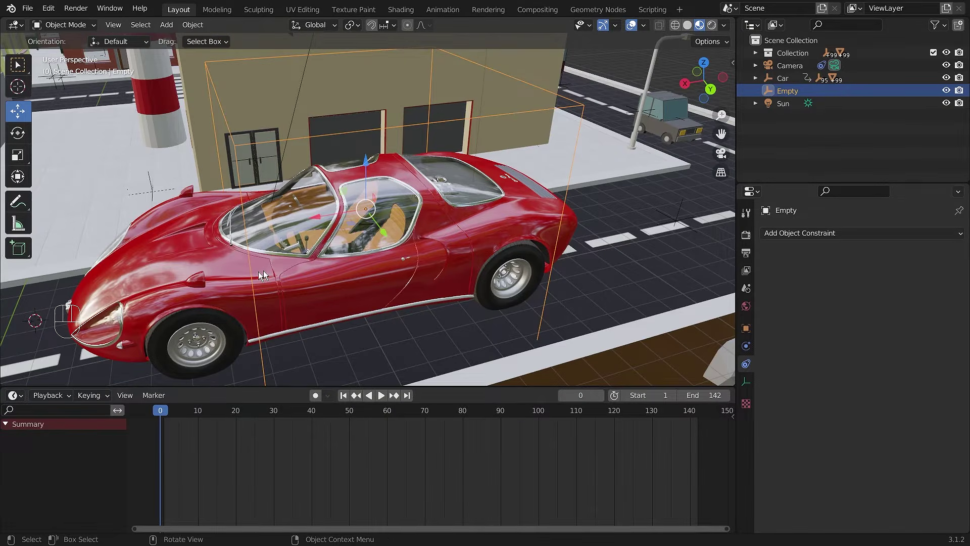
{"action": "left_click", "coordinate": [196, 264], "text": "shift"}
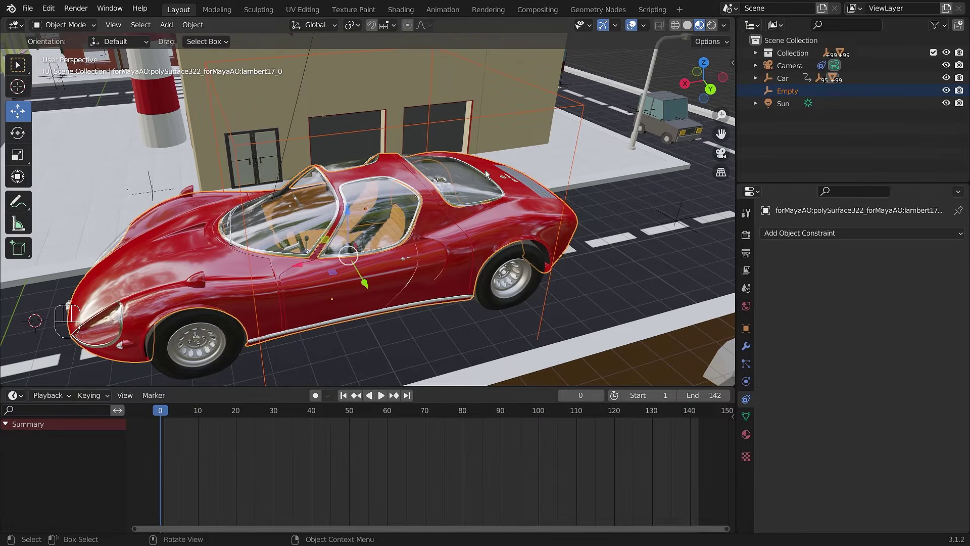
{"action": "scroll", "coordinate": [269, 336], "scroll_direction": "up", "scroll_amount": 3}
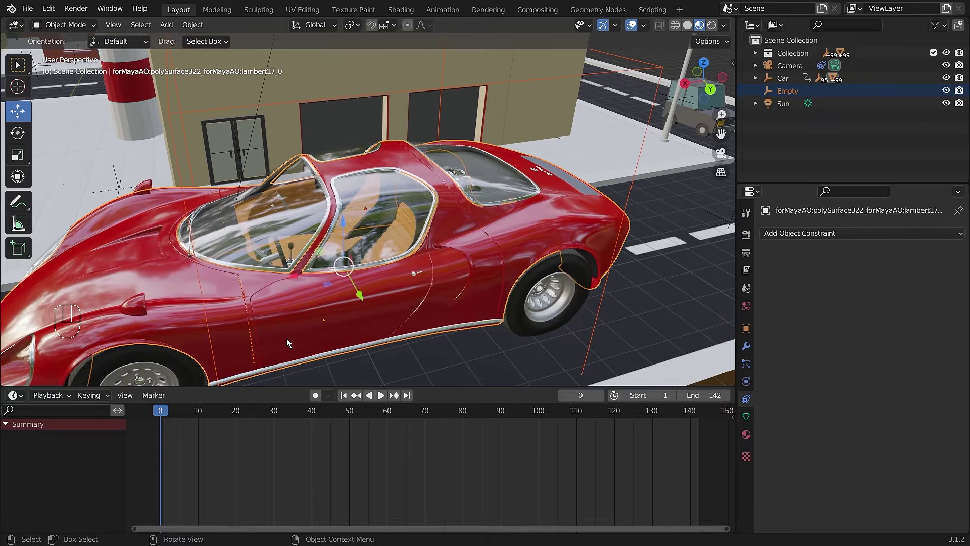
{"action": "middle_click_drag", "start_coordinate": [287, 338], "coordinate": [344, 325]}
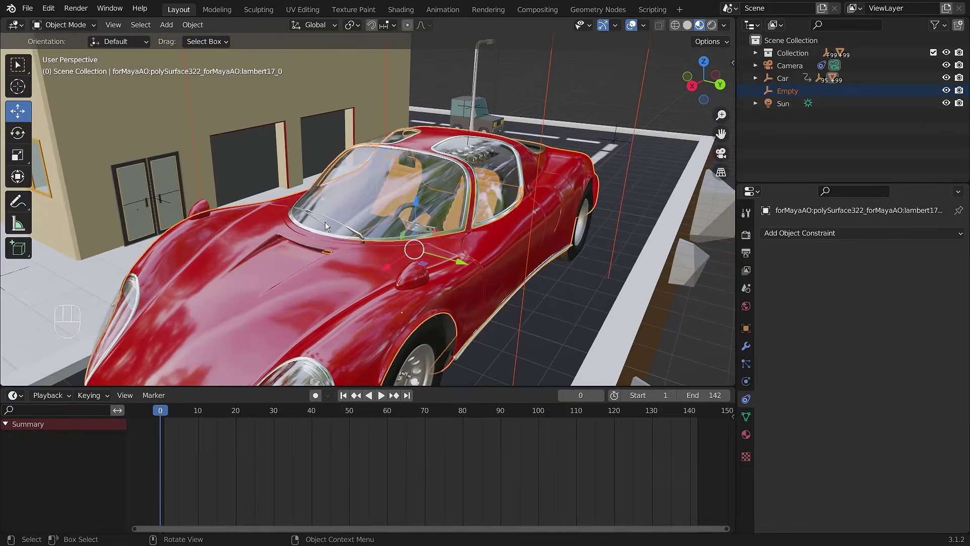
{"action": "scroll", "coordinate": [326, 302], "scroll_direction": "down", "scroll_amount": 3}
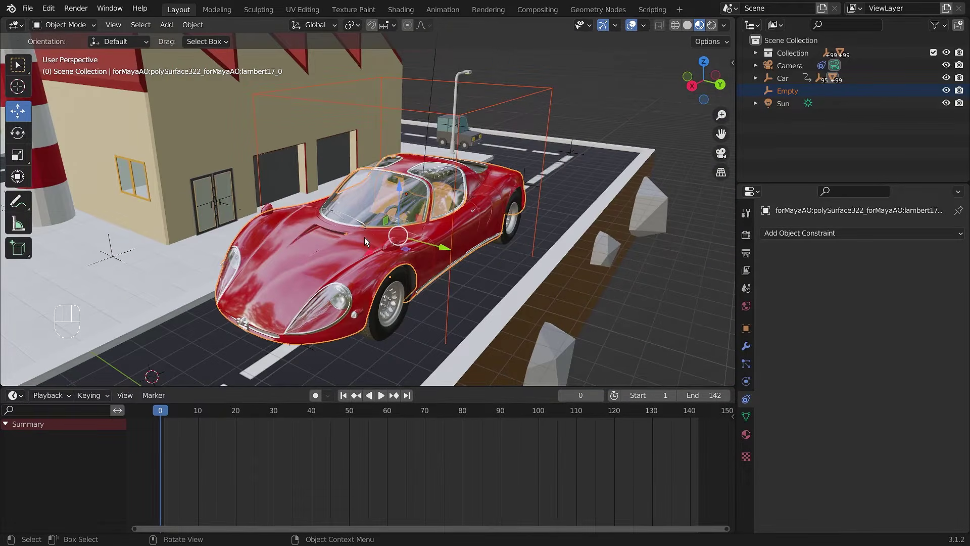
{"action": "key", "text": "ctrl+p"}
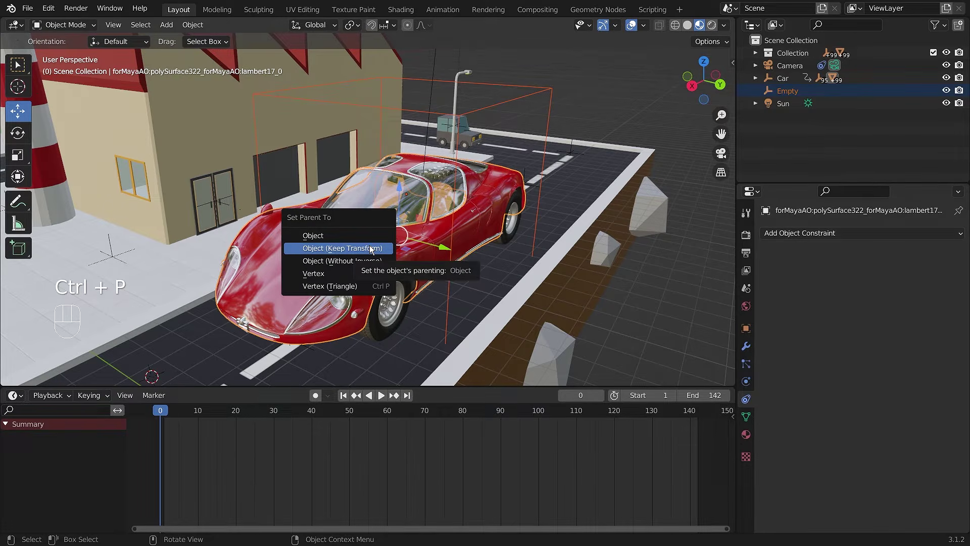
{"action": "left_click", "coordinate": [370, 249]}
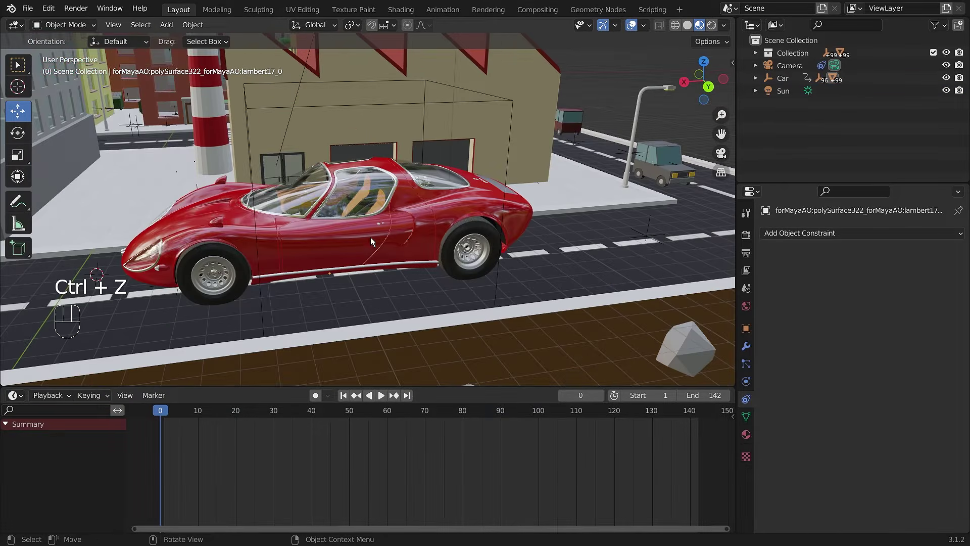
Move the Car object forward along the road to test whether the empty follows, and undo the move
{"action": "scroll", "coordinate": [381, 242], "scroll_direction": "down", "scroll_amount": 1}
{"action": "middle_click_drag", "start_coordinate": [382, 241], "coordinate": [379, 247]}
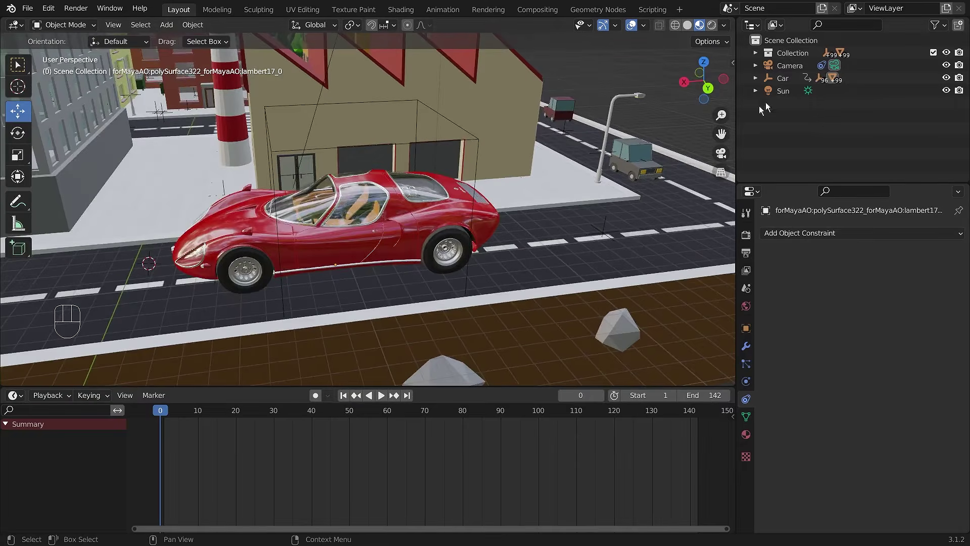
{"action": "left_click", "coordinate": [793, 77]}
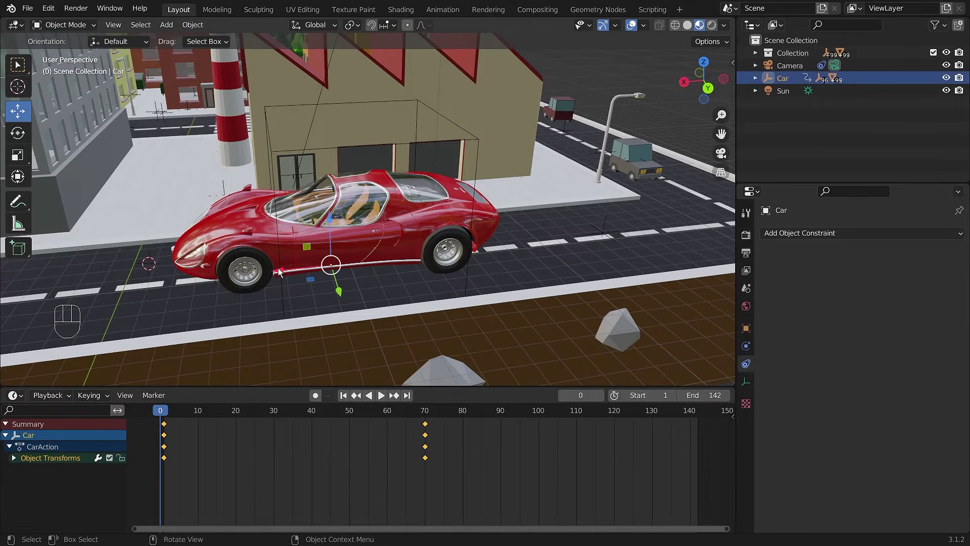
{"action": "left_click_drag", "start_coordinate": [279, 272], "coordinate": [249, 275]}
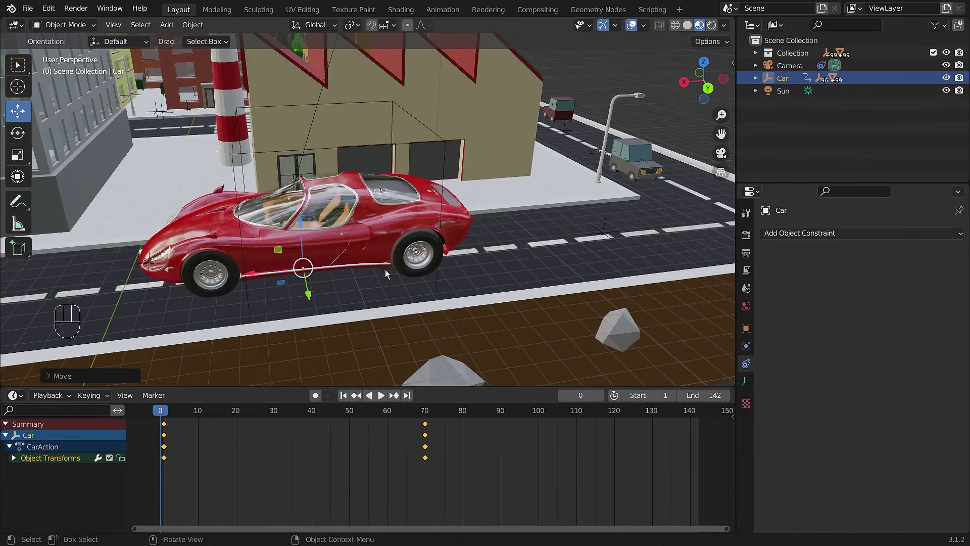
{"action": "key", "text": "ctrl+z"}
Play the animation through the camera view to check how it tracks the car, and stop playback
{"action": "scroll", "coordinate": [586, 253], "scroll_direction": "down", "scroll_amount": 2}
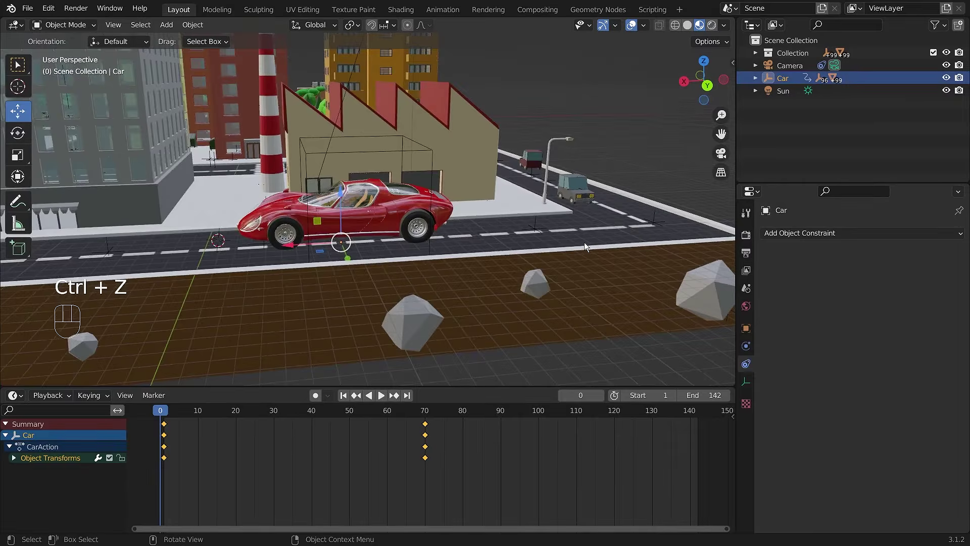
{"action": "scroll", "coordinate": [584, 242], "scroll_direction": "down", "scroll_amount": 2}
{"action": "scroll", "coordinate": [553, 238], "scroll_direction": "up", "scroll_amount": 2}
{"action": "key", "text": "KP_0"}
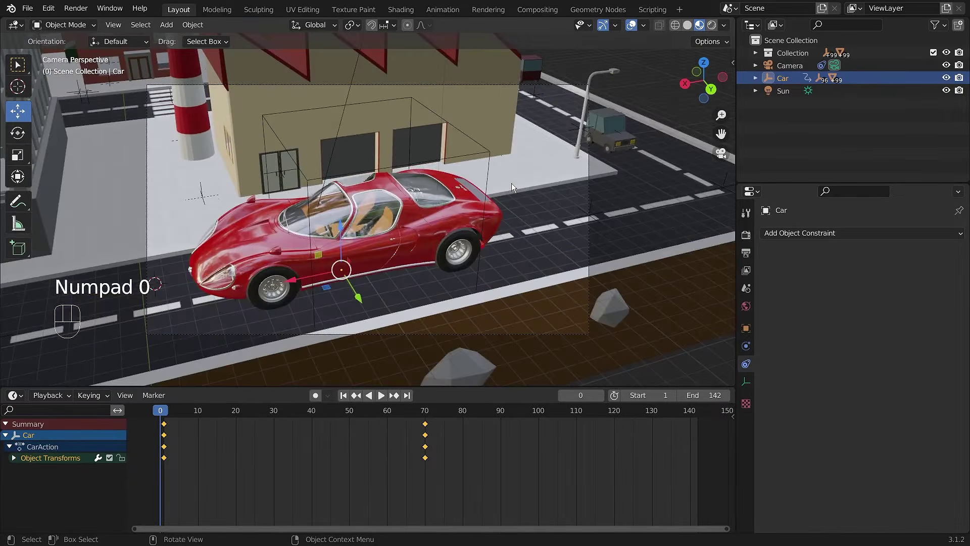
{"action": "key", "text": "space"}
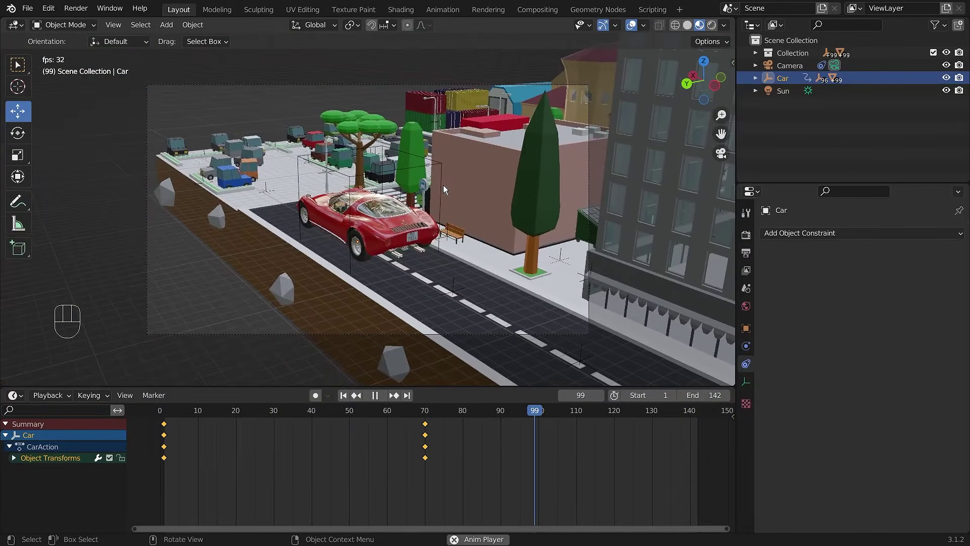
{"action": "key", "text": "space"}
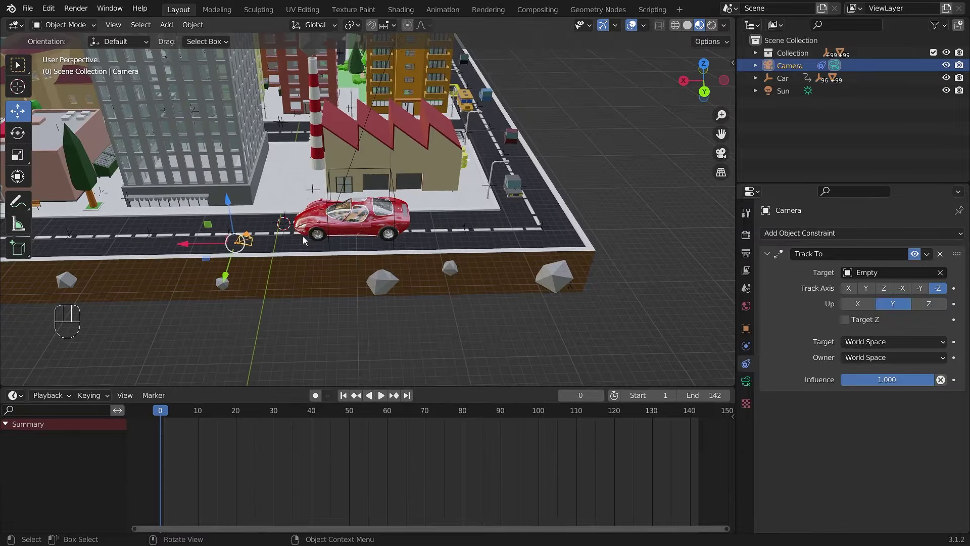
Play the animation in the perspective view to check the camera's movement relative to the car, and return to frame 0
{"action": "key", "text": "KP_Decimal"}
{"action": "key", "text": "space"}
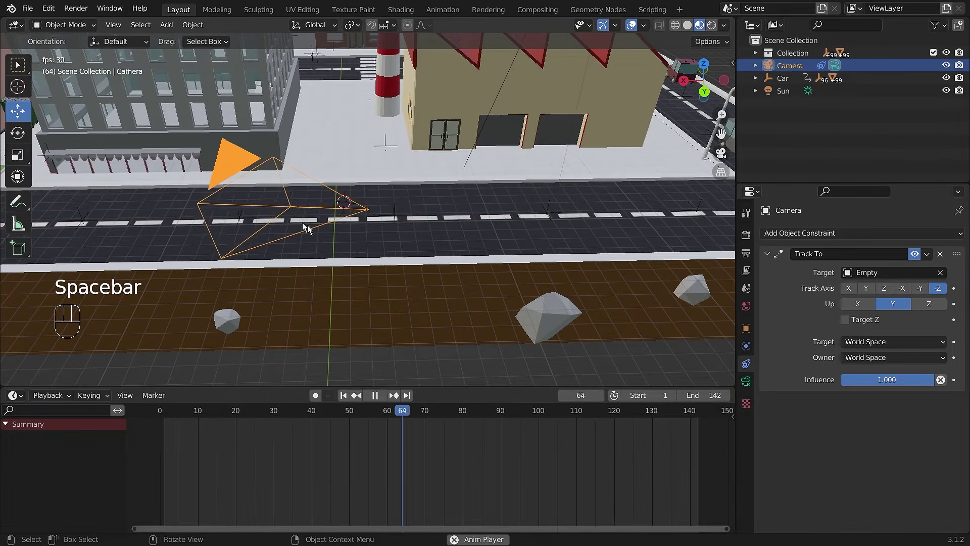
{"action": "key", "text": "space"}
{"action": "left_click_drag", "start_coordinate": [455, 411], "coordinate": [156, 418]}
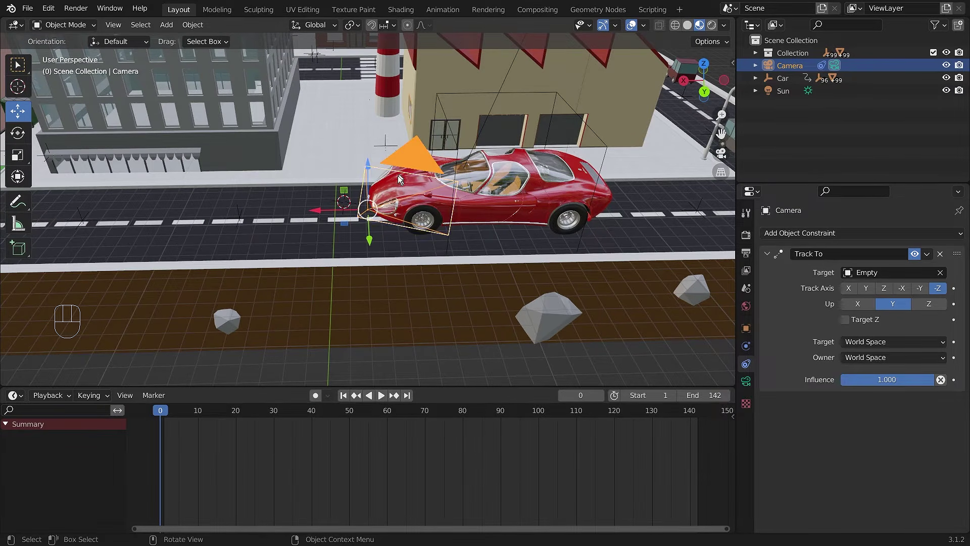
Add a Child Of constraint to the camera with the Empty as its target
{"action": "left_click", "coordinate": [823, 236]}
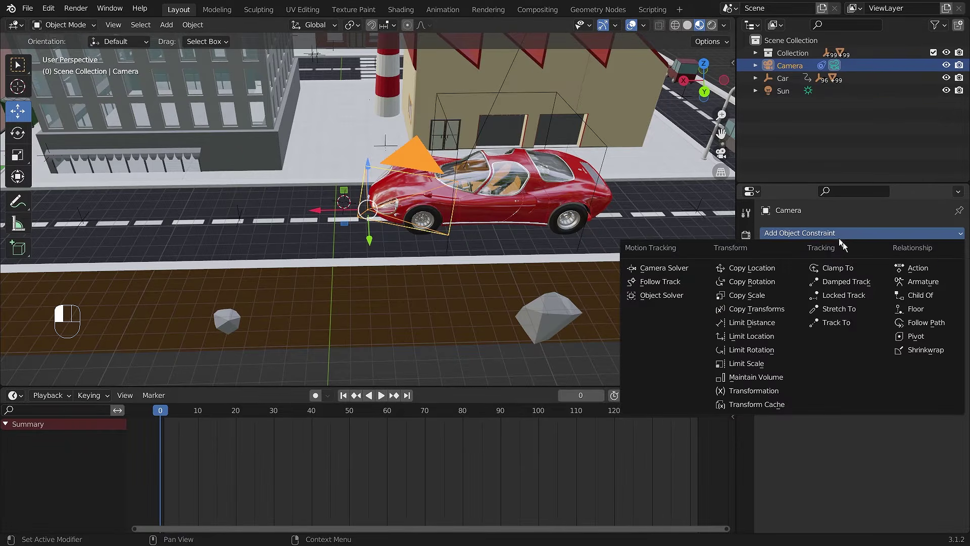
{"action": "left_click", "coordinate": [931, 300]}
{"action": "left_click", "coordinate": [768, 400]}
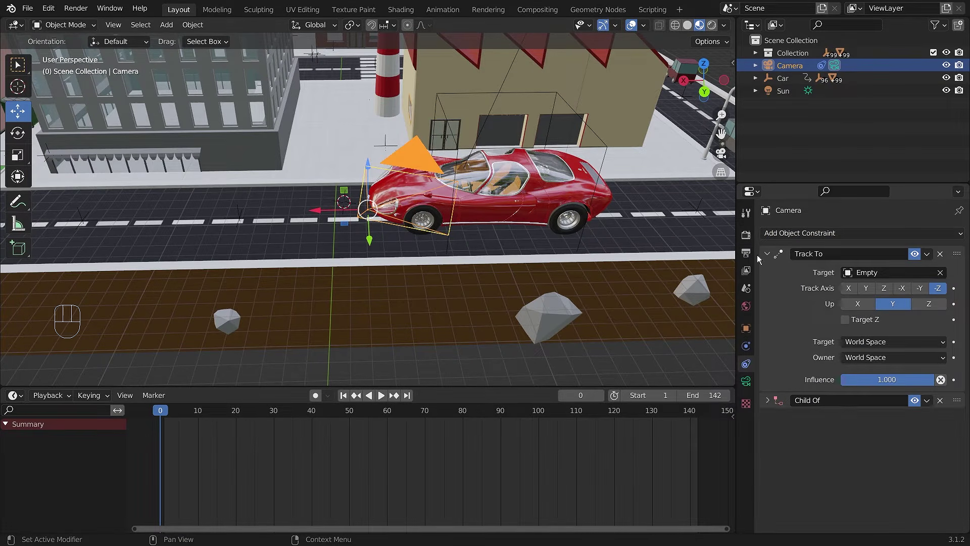
{"action": "left_click", "coordinate": [765, 254]}
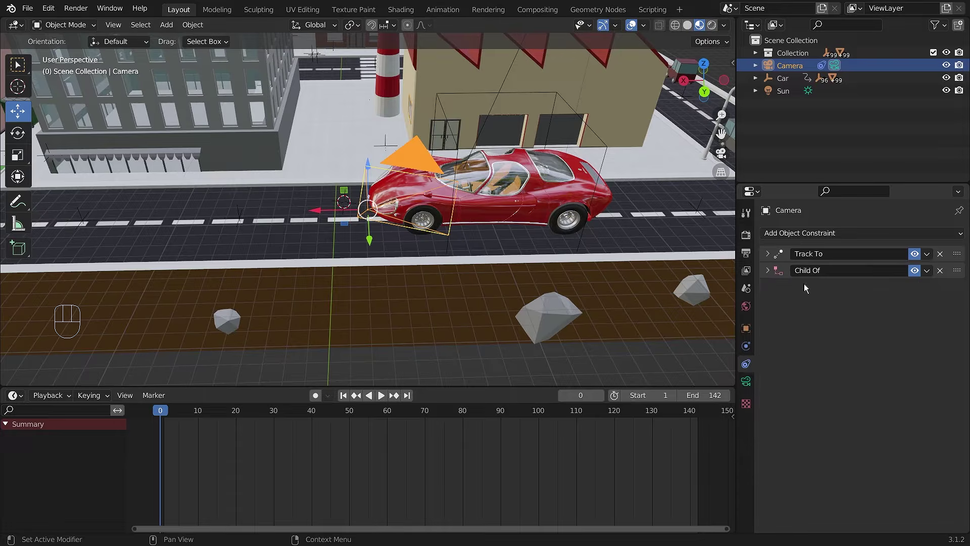
{"action": "left_click", "coordinate": [767, 270]}
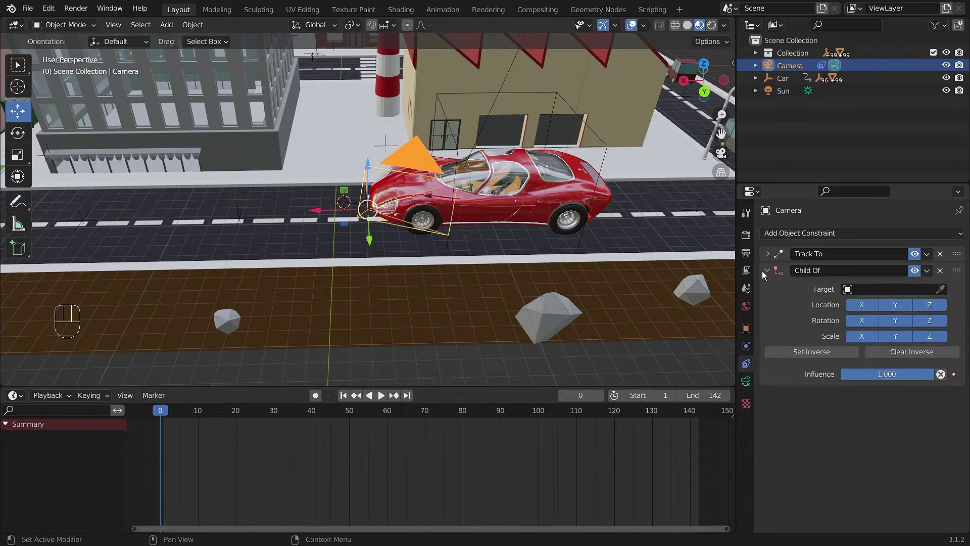
{"action": "left_click", "coordinate": [942, 290]}
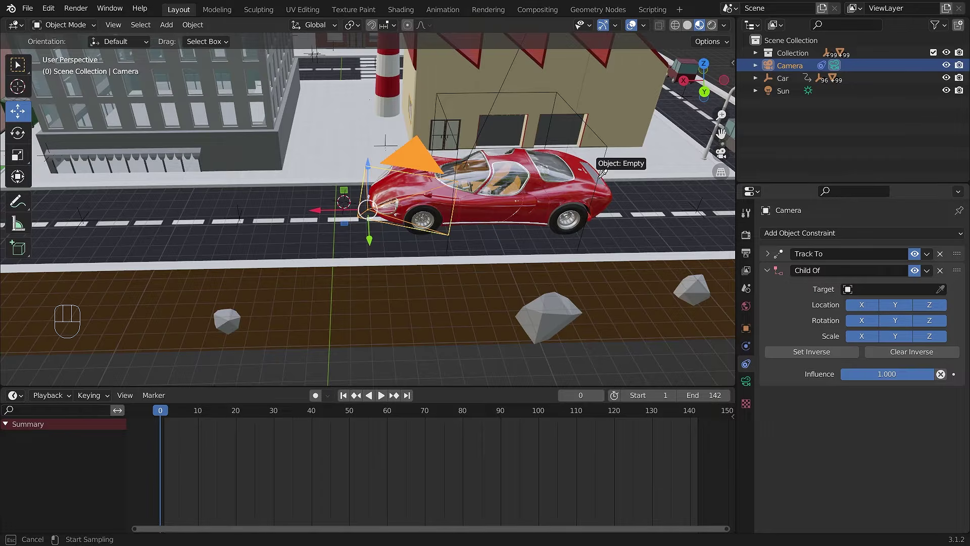
{"action": "left_click", "coordinate": [599, 177]}
Move the camera's Track To constraint below the Child Of constraint in the stack
{"action": "left_click", "coordinate": [768, 271]}
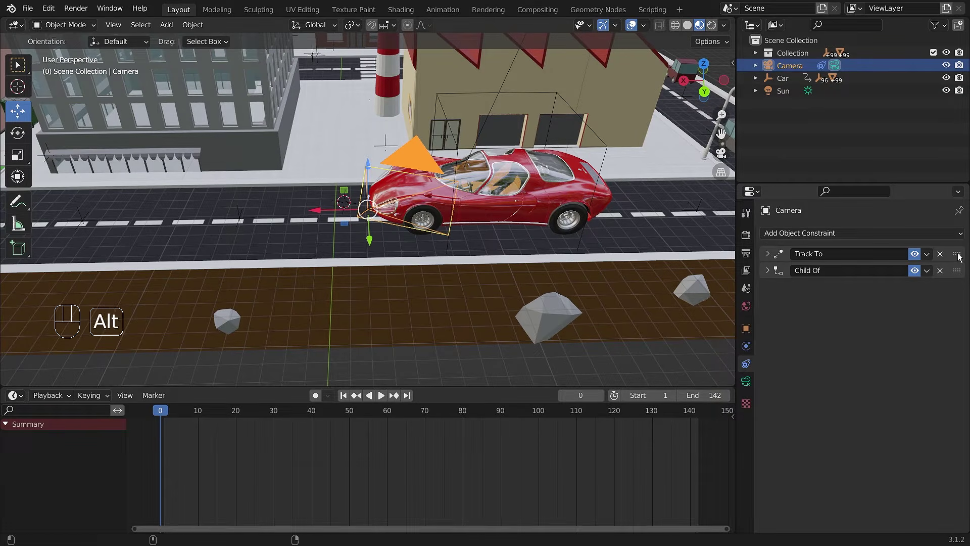
{"action": "scroll", "coordinate": [959, 257], "scroll_direction": "up", "scroll_amount": 5, "text": "alt"}
{"action": "left_click_drag", "start_coordinate": [952, 254], "coordinate": [953, 325]}
{"action": "scroll", "coordinate": [928, 331], "scroll_direction": "down", "scroll_amount": 5, "text": "alt"}
Play the animation from the camera's perspective to check that it travels with the car, and end playback
{"action": "key", "text": "KP_0"}
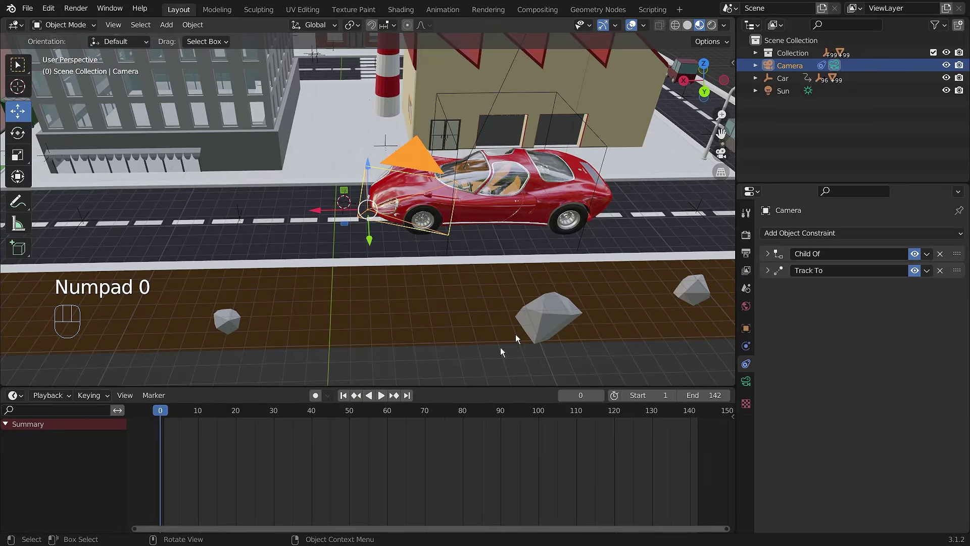
{"action": "key", "text": "KP_0"}
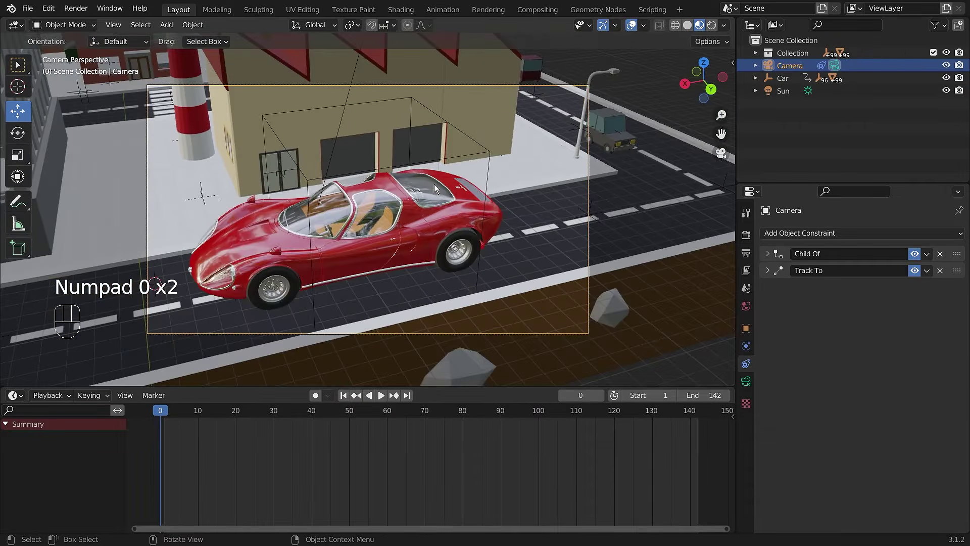
{"action": "key", "text": "space"}
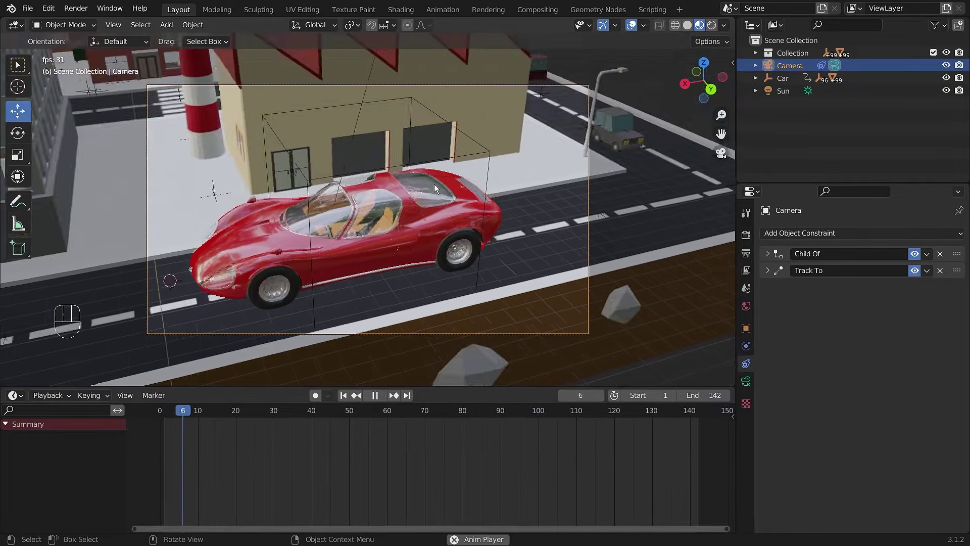
{"action": "key", "text": "Escape"}
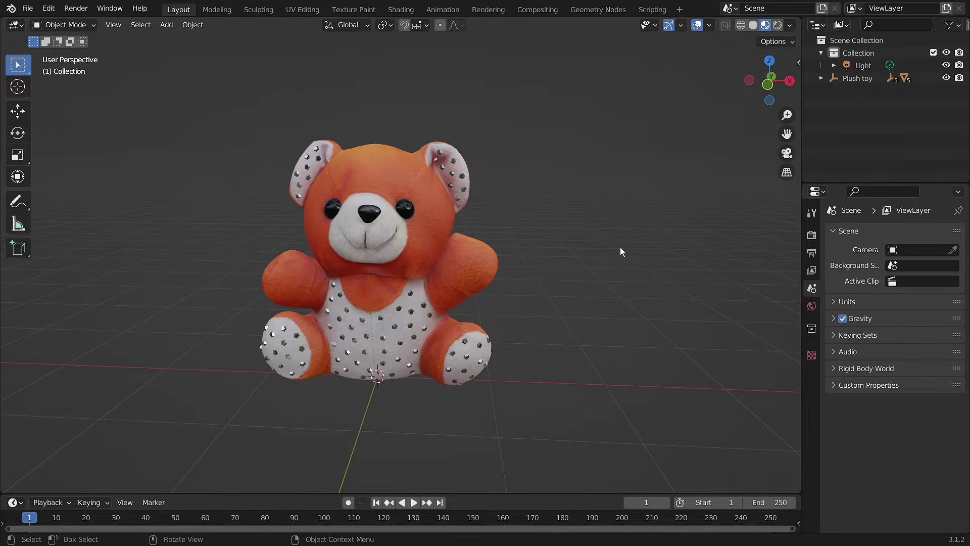
Examine the constraints available for the camera in the plush toy scene, including Follow Path
{"action": "mouse_move", "coordinate": [613, 253]}
{"action": "middle_mouse_down"}
{"action": "mouse_move", "coordinate": [544, 260]}
{"action": "mouse_move", "coordinate": [650, 253]}
{"action": "mouse_move", "coordinate": [615, 262]}
{"action": "middle_mouse_up"}
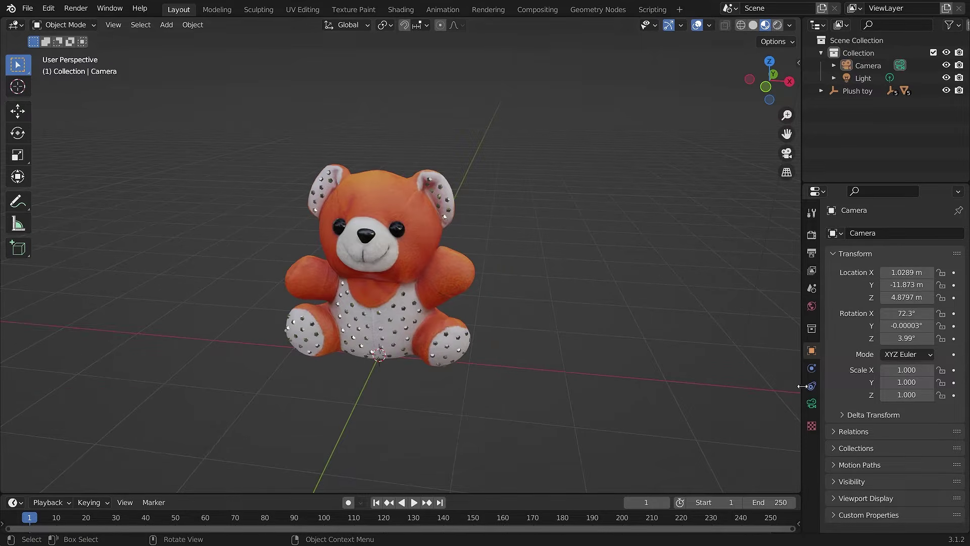
{"action": "left_click", "coordinate": [812, 386]}
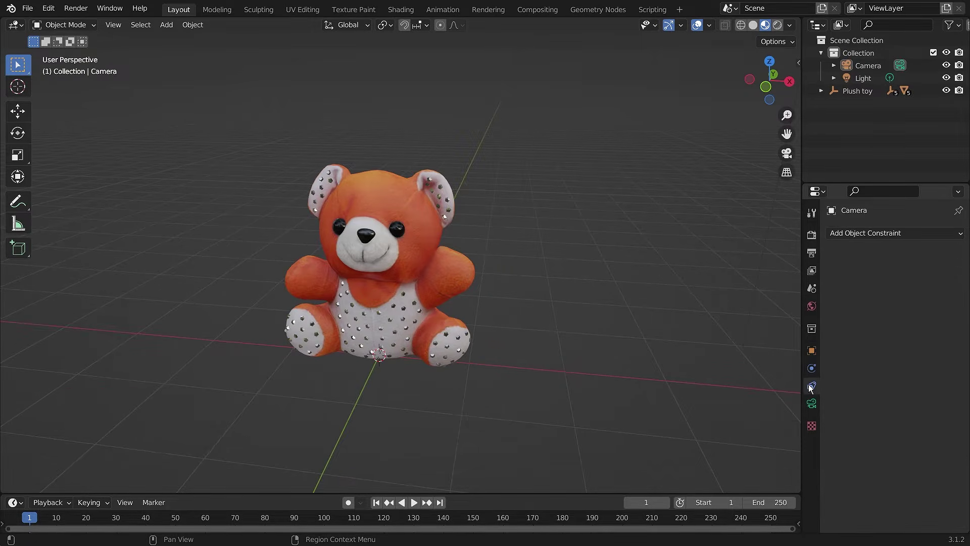
{"action": "left_click", "coordinate": [884, 234]}
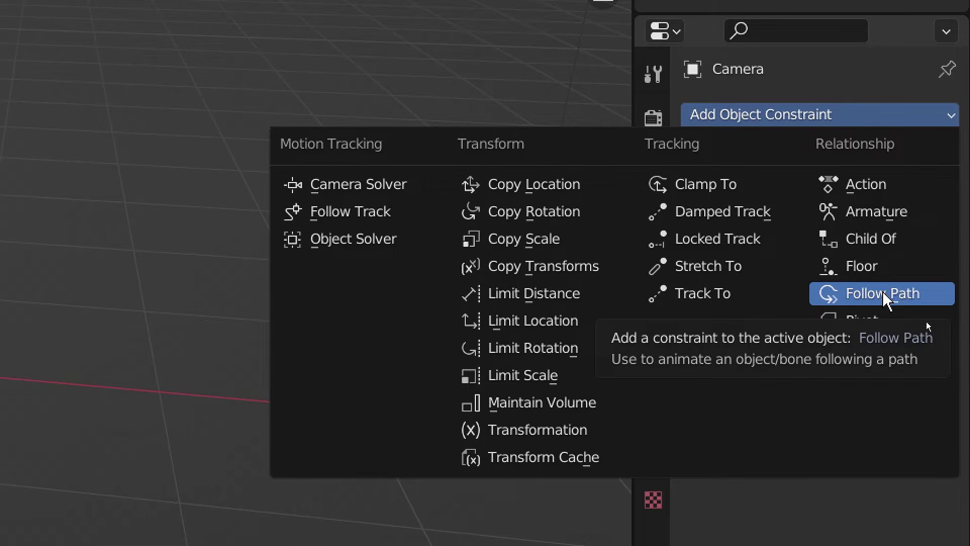
Add a Bezier circle curve at the base of the plush toy
{"action": "middle_click_drag", "start_coordinate": [506, 295], "coordinate": [472, 295]}
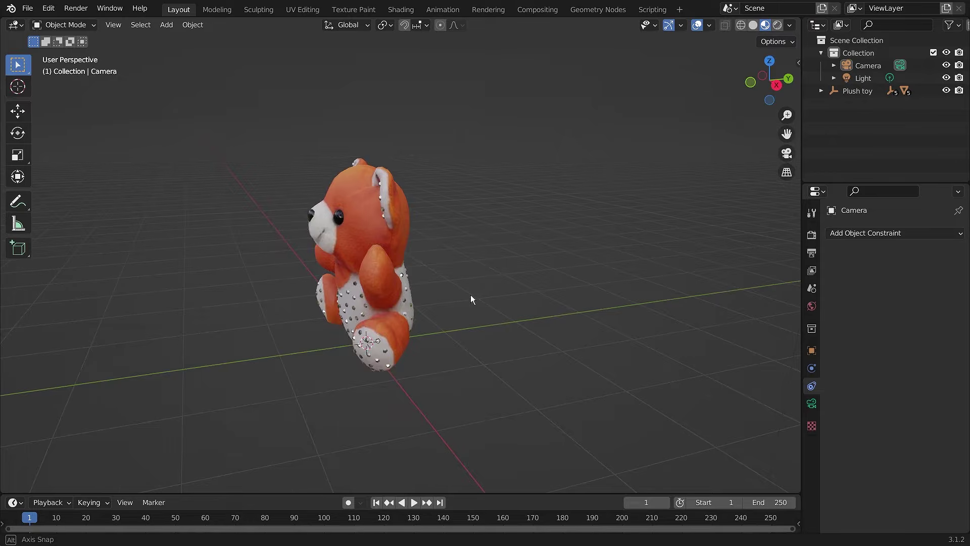
{"action": "scroll", "coordinate": [471, 296], "scroll_direction": "up", "scroll_amount": 1}
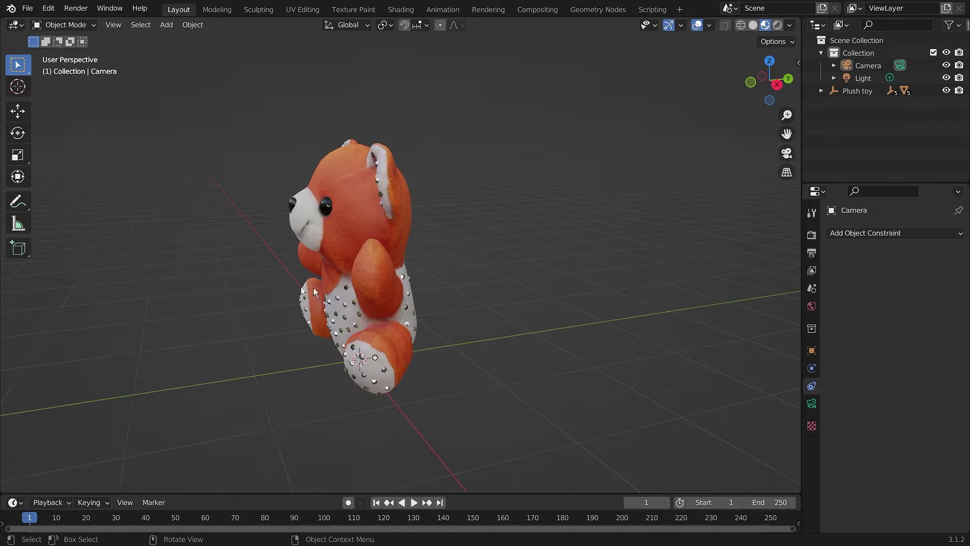
{"action": "middle_click_drag", "start_coordinate": [546, 284], "coordinate": [187, 293]}
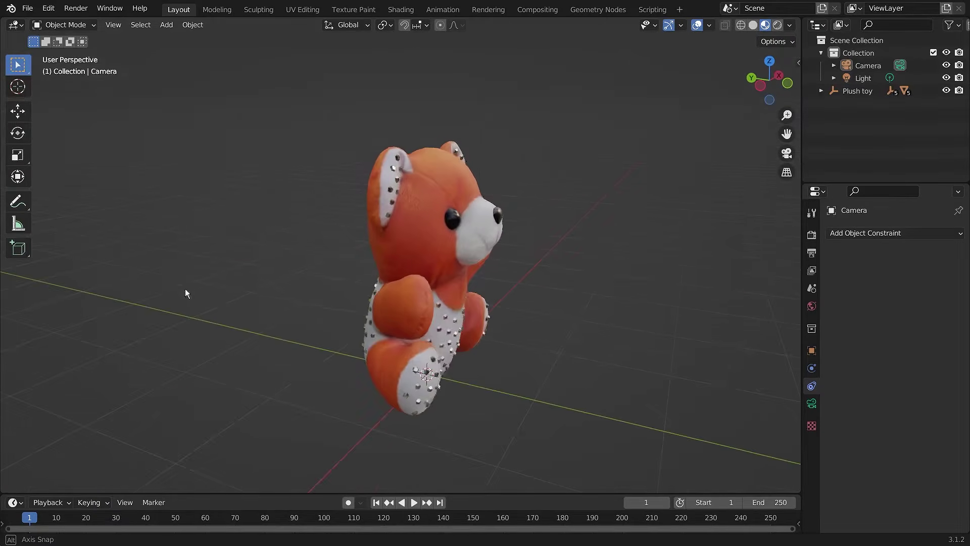
{"action": "middle_click_drag", "start_coordinate": [596, 321], "coordinate": [493, 325]}
{"action": "scroll", "coordinate": [536, 324], "scroll_direction": "down", "scroll_amount": 3}
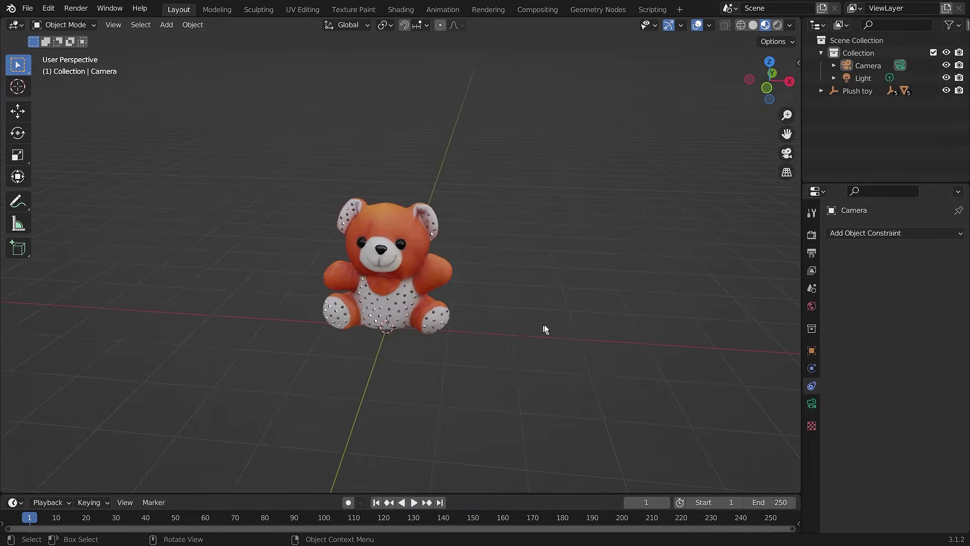
{"action": "mouse_move", "coordinate": [578, 337]}
{"action": "middle_mouse_down"}
{"action": "mouse_move", "coordinate": [529, 331]}
{"action": "mouse_move", "coordinate": [583, 347]}
{"action": "middle_mouse_up"}
{"action": "middle_click_drag", "start_coordinate": [526, 281], "coordinate": [442, 382]}
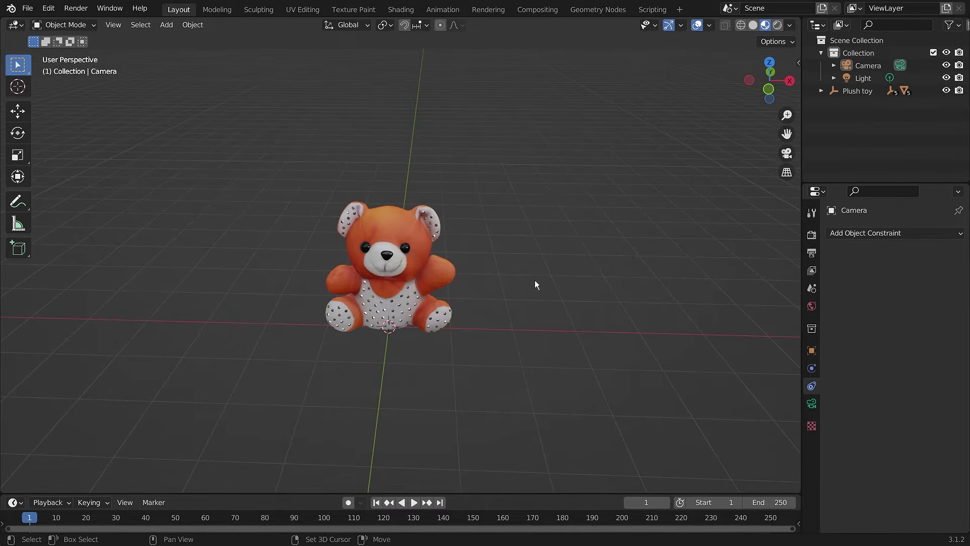
{"action": "key", "text": "shift+a"}
{"action": "mouse_move", "coordinate": [517, 108]}
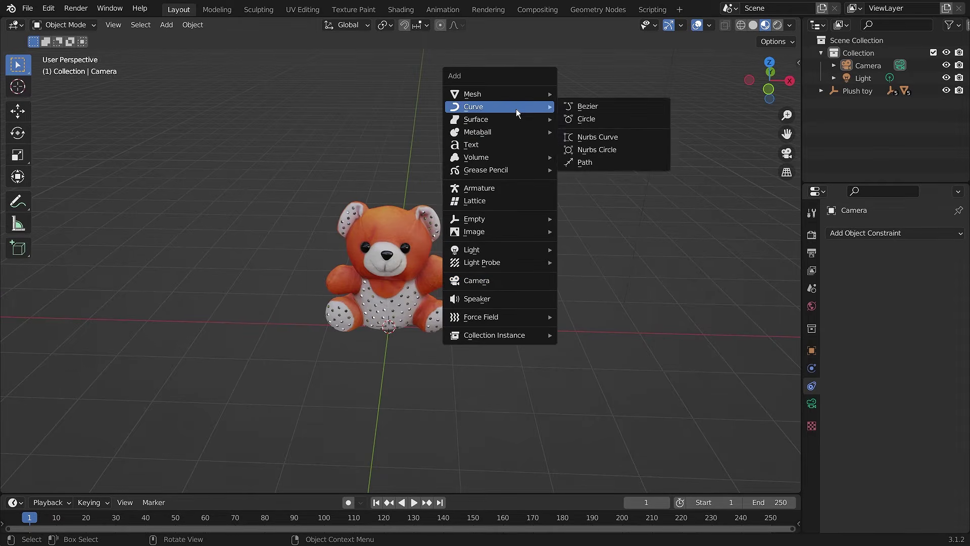
{"action": "left_click", "coordinate": [605, 118]}
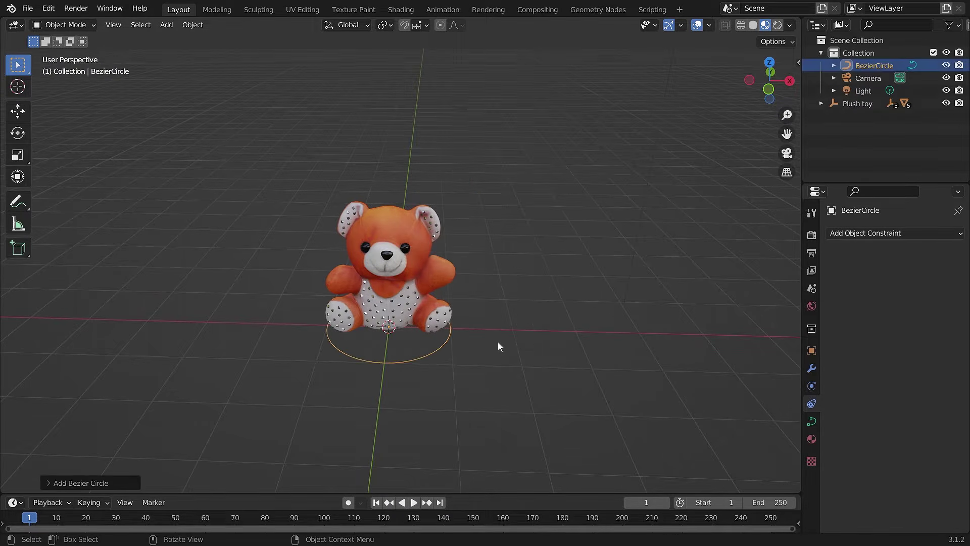
Scale the Bezier circle into a wide ring around the plush toy, enlarging it by a further factor of about 1.5
{"action": "key", "text": "s"}
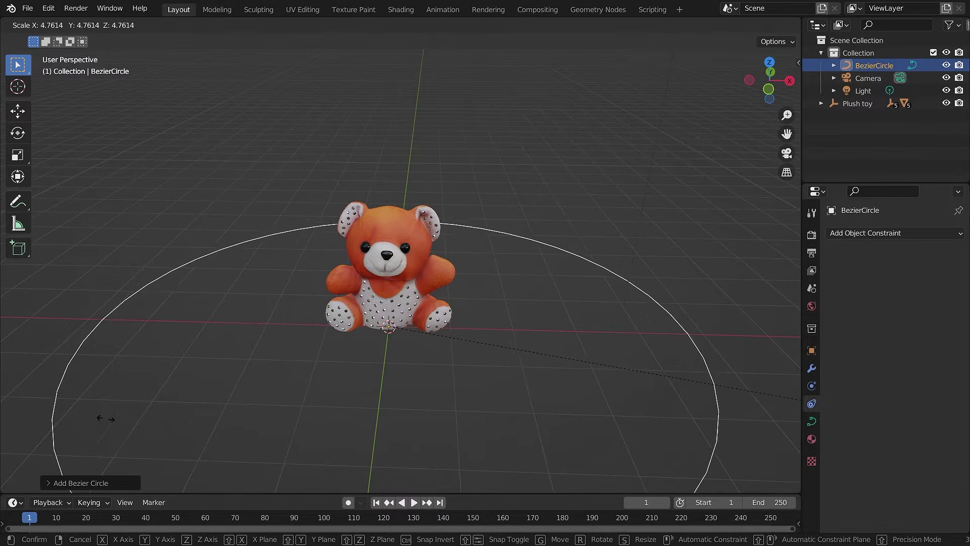
{"action": "left_click", "coordinate": [178, 425]}
{"action": "scroll", "coordinate": [340, 436], "scroll_direction": "down", "scroll_amount": 4}
{"action": "middle_click_drag", "start_coordinate": [382, 417], "coordinate": [494, 336]}
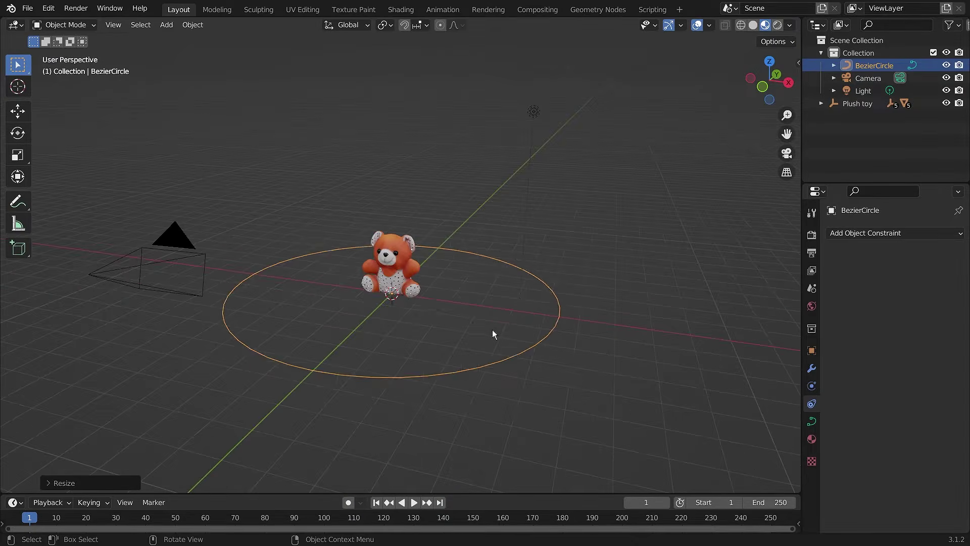
{"action": "key", "text": "s"}
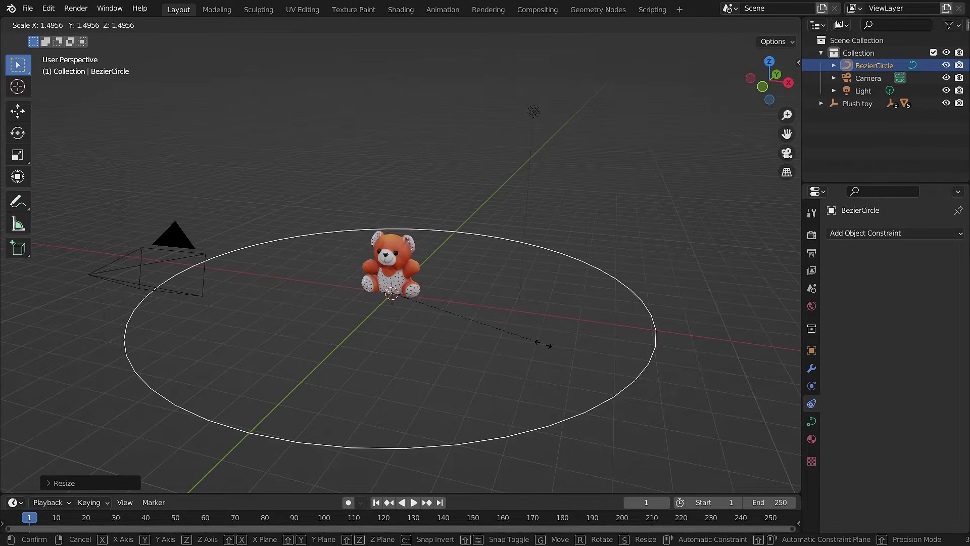
{"action": "left_click", "coordinate": [545, 343]}
{"action": "middle_click_drag", "start_coordinate": [344, 372], "coordinate": [558, 317]}
{"action": "scroll", "coordinate": [383, 364], "scroll_direction": "down", "scroll_amount": 2}
Select the camera standing outside the circle around the plush toy
{"action": "left_click", "coordinate": [598, 238]}
{"action": "scroll", "coordinate": [619, 217], "scroll_direction": "up", "scroll_amount": 1}
{"action": "middle_click_drag", "start_coordinate": [621, 216], "coordinate": [628, 213]}
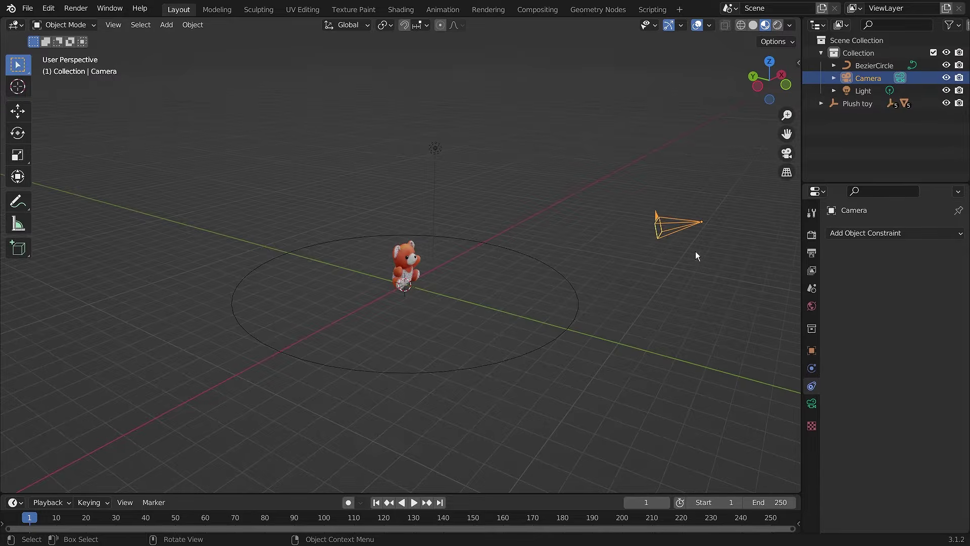
{"action": "middle_click_drag", "start_coordinate": [668, 241], "coordinate": [633, 250]}
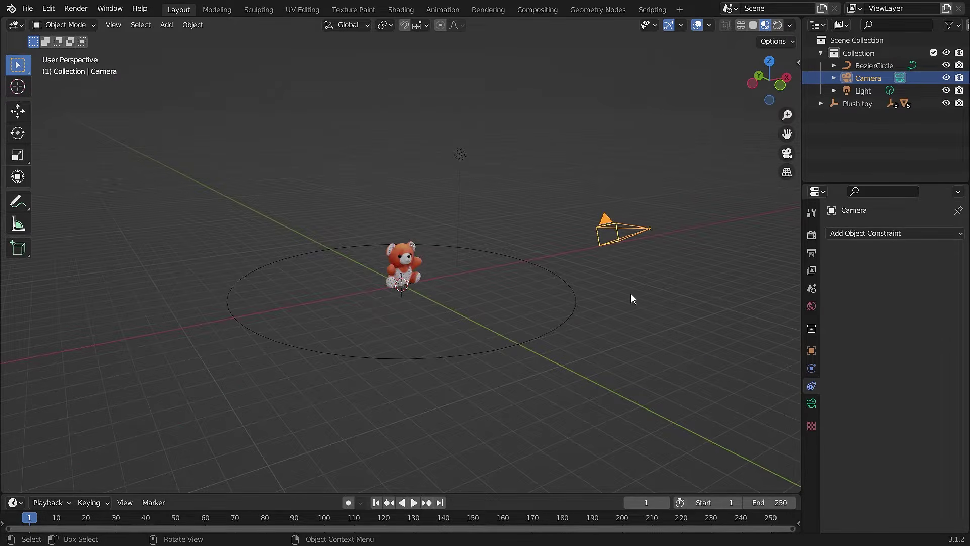
{"action": "middle_click_drag", "start_coordinate": [551, 312], "coordinate": [518, 275]}
{"action": "left_click", "coordinate": [579, 312]}
{"action": "left_click", "coordinate": [621, 247]}
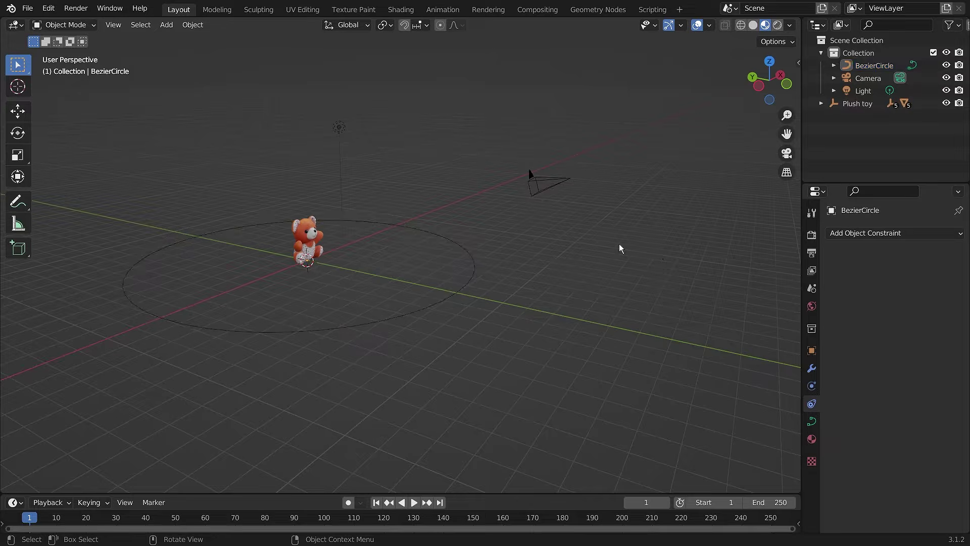
{"action": "left_click", "coordinate": [899, 235]}
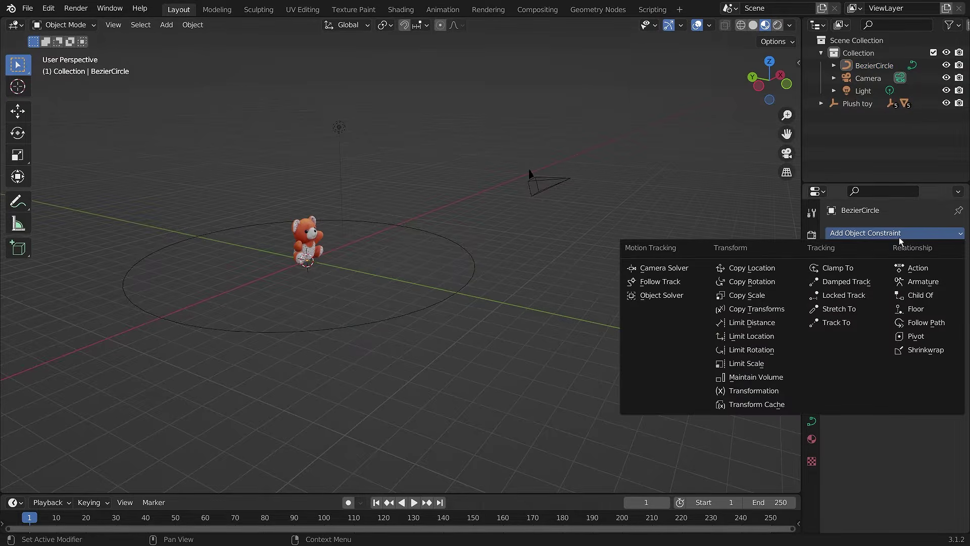
{"action": "left_click", "coordinate": [933, 322]}
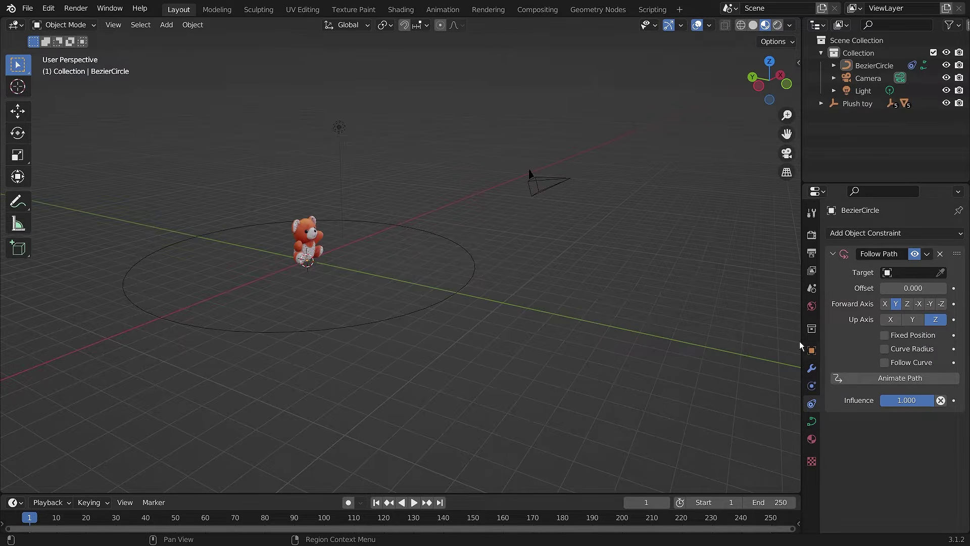
{"action": "left_click_drag", "start_coordinate": [806, 344], "coordinate": [749, 341]}
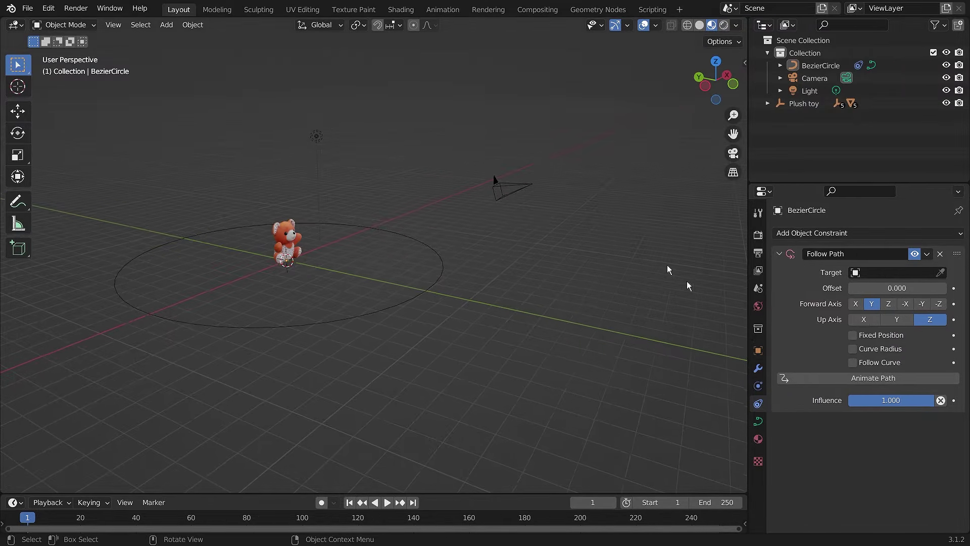
{"action": "left_click", "coordinate": [497, 184]}
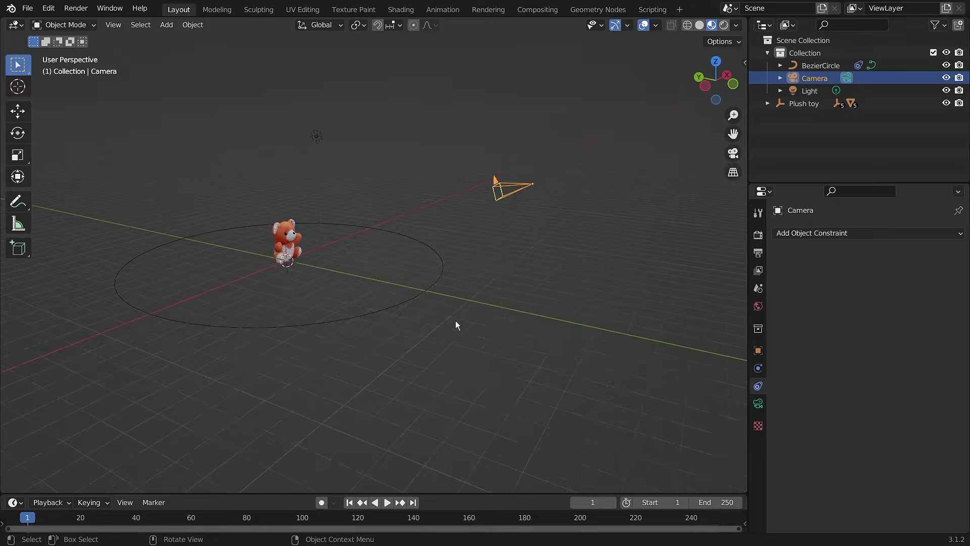
{"action": "scroll", "coordinate": [454, 250], "scroll_direction": "up", "scroll_amount": 1}
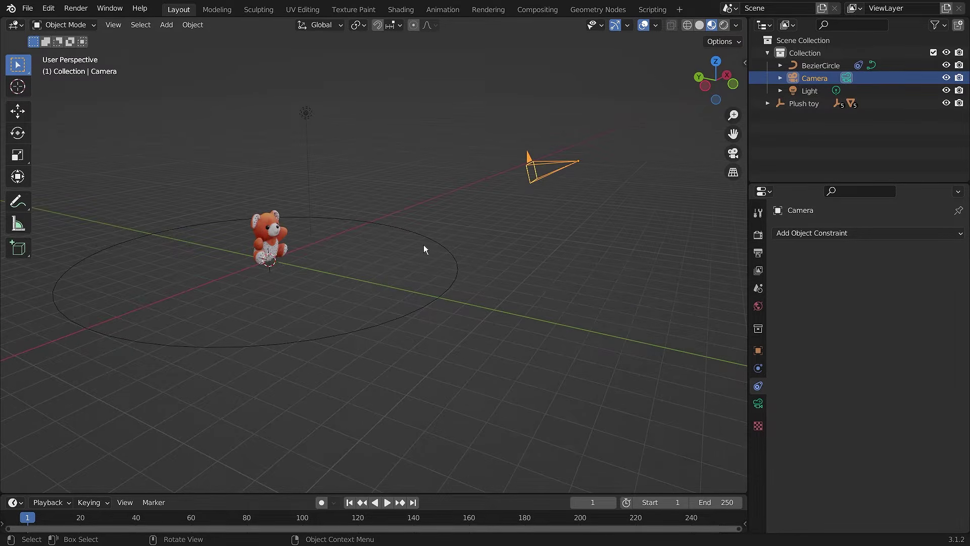
{"action": "left_click", "coordinate": [440, 248]}
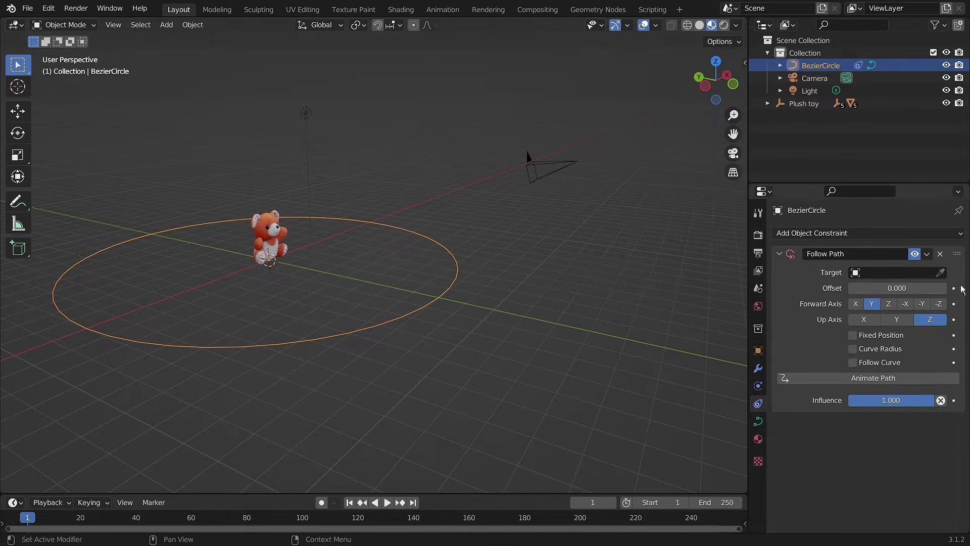
{"action": "left_click", "coordinate": [942, 254]}
{"action": "left_click", "coordinate": [530, 158]}
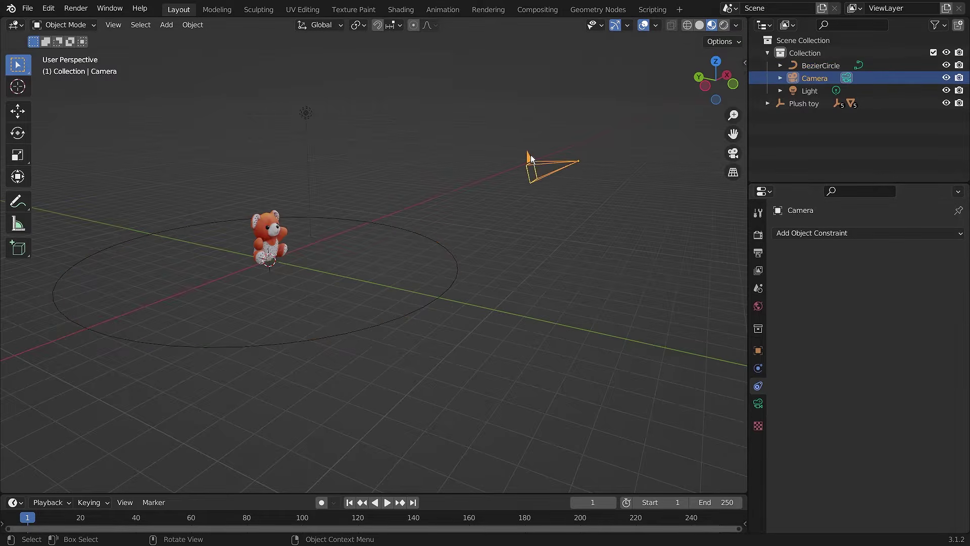
Add a Follow Path constraint to the camera and choose the BezierCircle as its target
{"action": "left_click", "coordinate": [819, 236]}
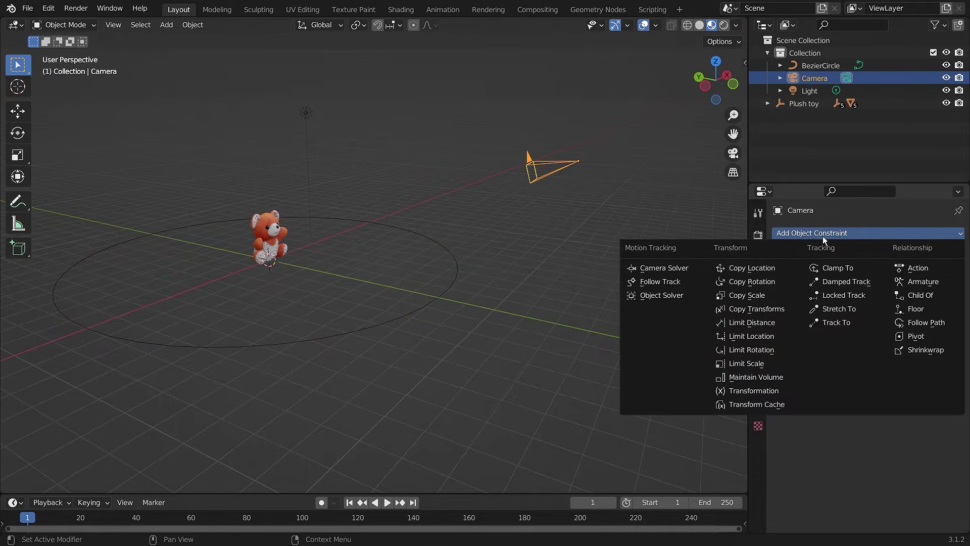
{"action": "left_click", "coordinate": [926, 323]}
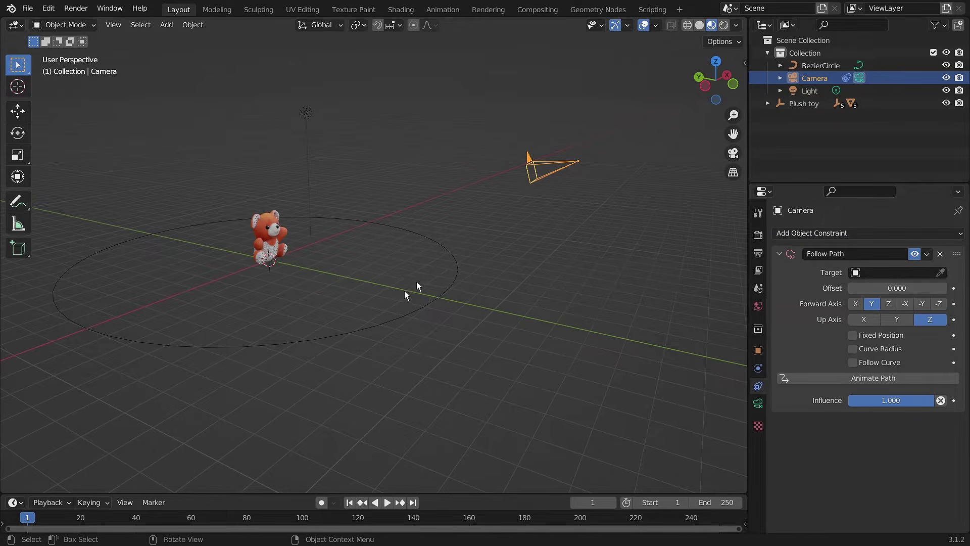
{"action": "middle_click_drag", "start_coordinate": [448, 327], "coordinate": [475, 209]}
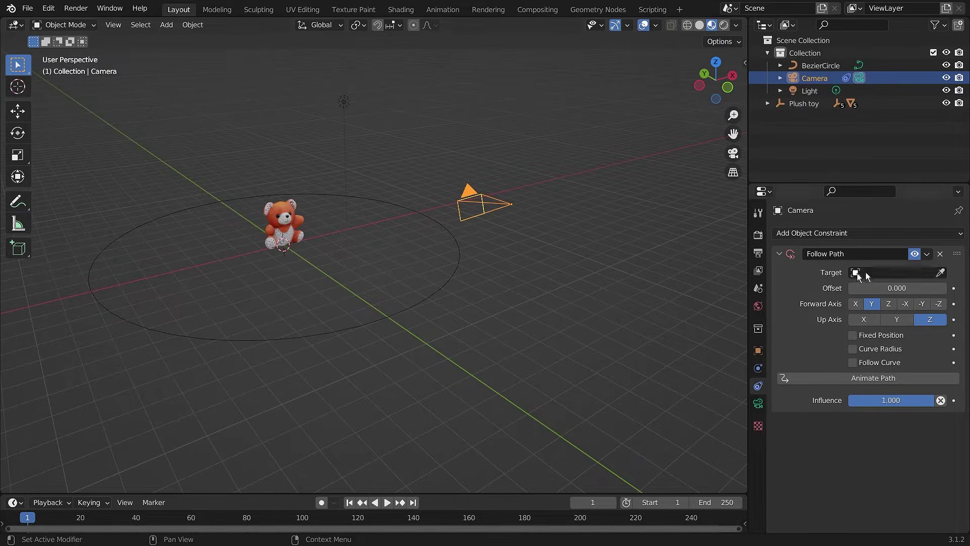
{"action": "left_click", "coordinate": [941, 272]}
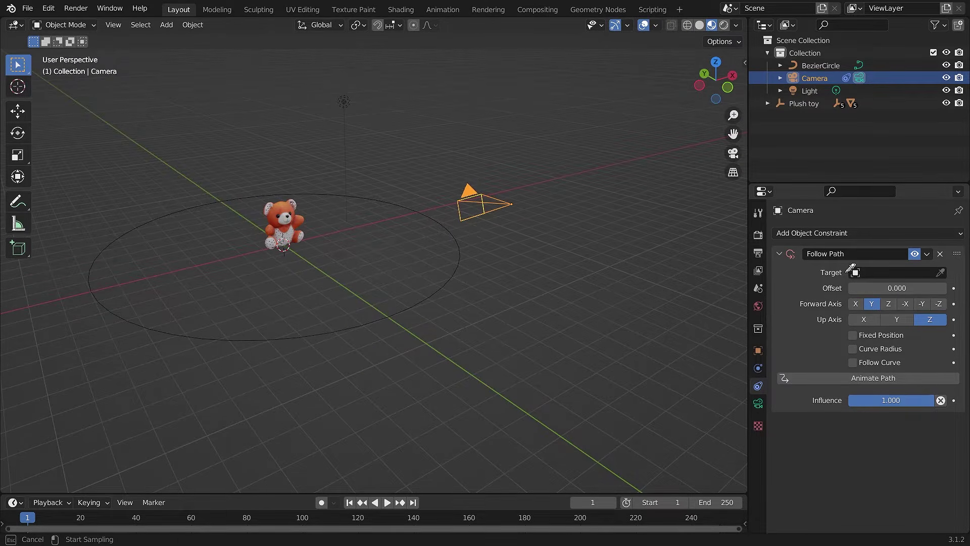
{"action": "left_click", "coordinate": [444, 287]}
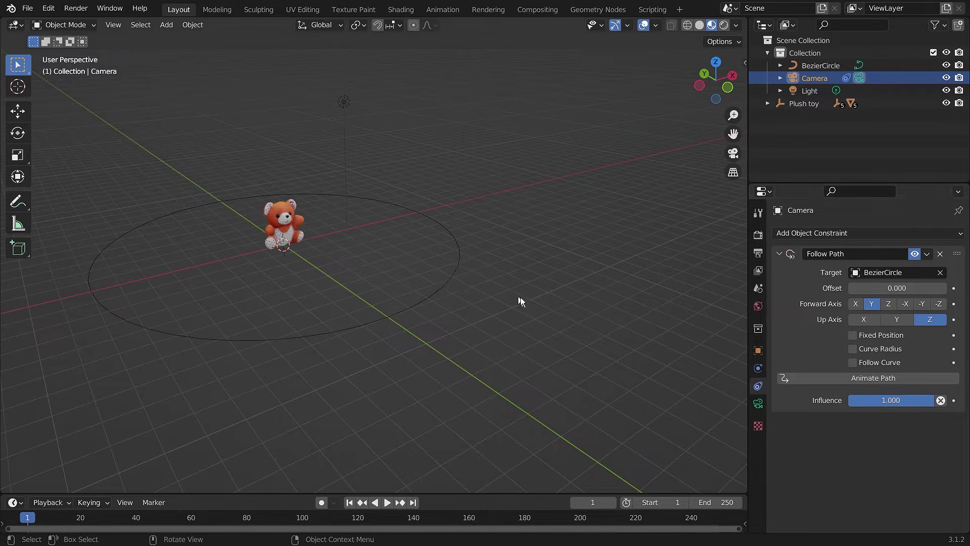
Inspect the camera's position relative to the circle and clear the Follow Path target
{"action": "scroll", "coordinate": [526, 304], "scroll_direction": "down", "scroll_amount": 3}
{"action": "scroll", "coordinate": [495, 311], "scroll_direction": "down", "scroll_amount": 1}
{"action": "middle_click_drag", "start_coordinate": [381, 322], "coordinate": [520, 190]}
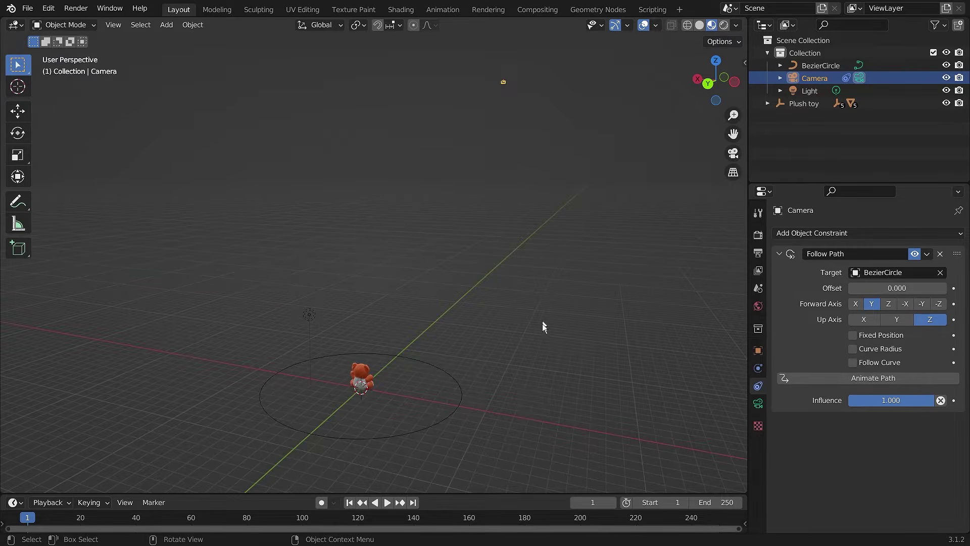
{"action": "middle_click_drag", "start_coordinate": [541, 322], "coordinate": [514, 325]}
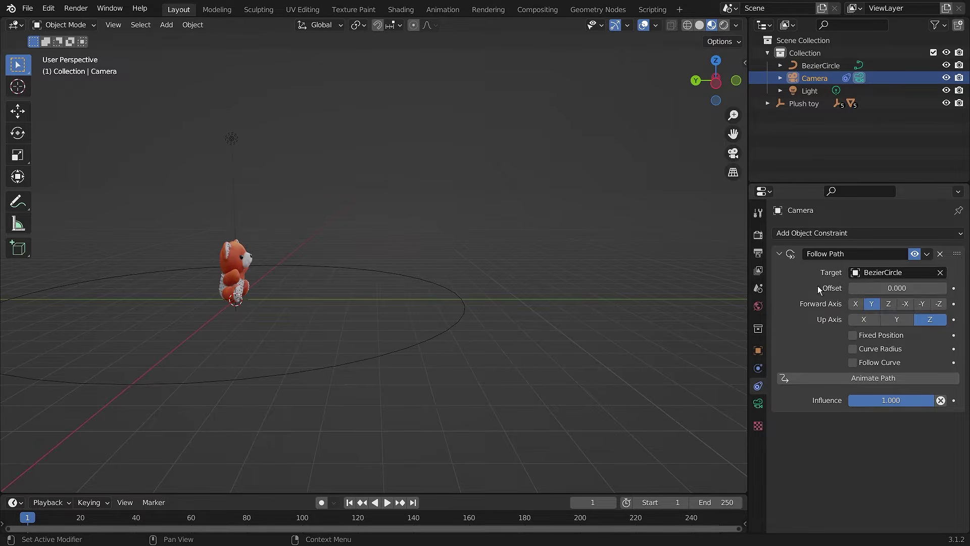
{"action": "left_click", "coordinate": [940, 273]}
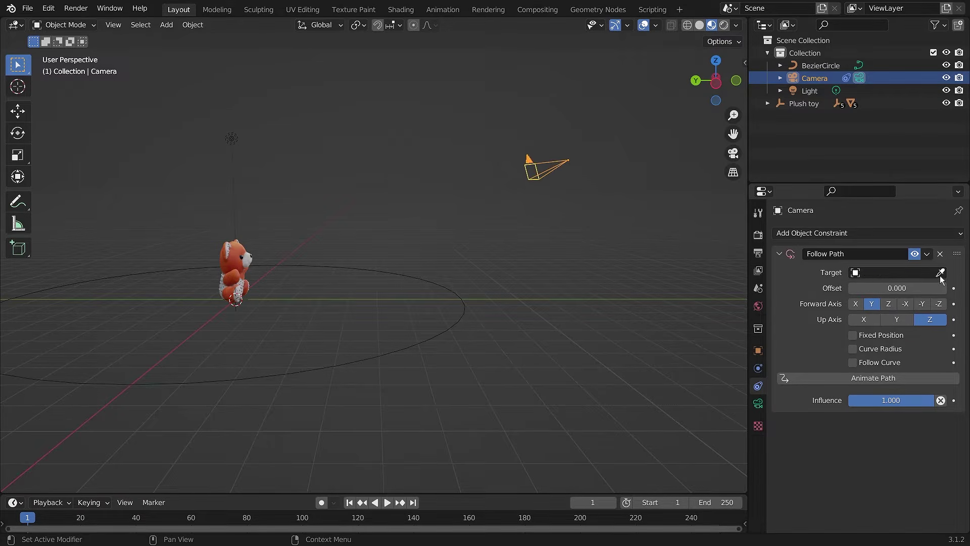
Add a second camera at the base of the plush toy
{"action": "middle_click_drag", "start_coordinate": [602, 203], "coordinate": [575, 216]}
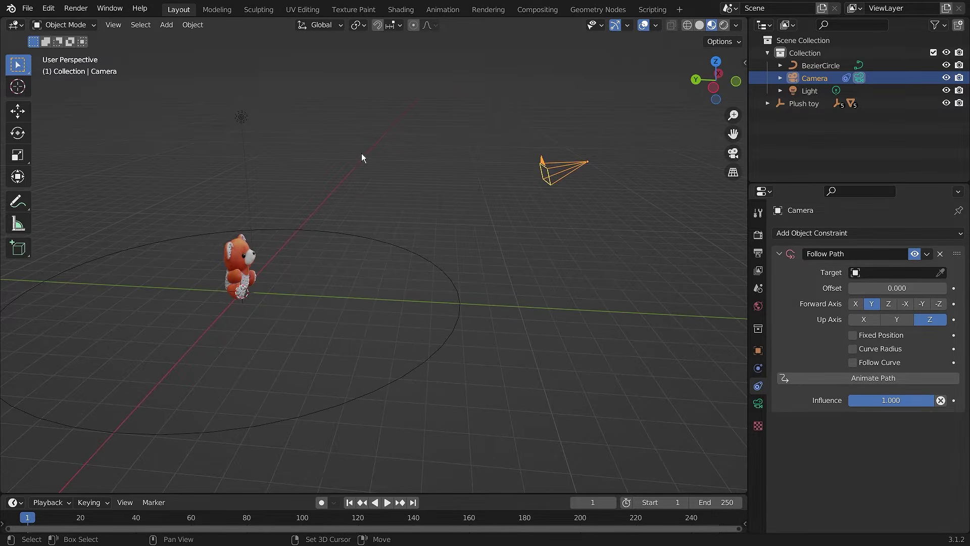
{"action": "key", "text": "shift+a"}
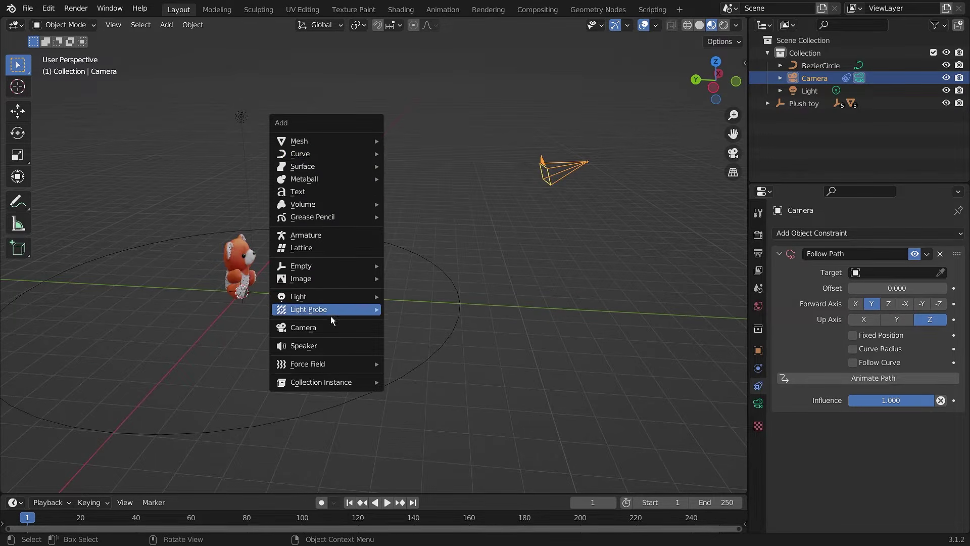
{"action": "left_click", "coordinate": [330, 329]}
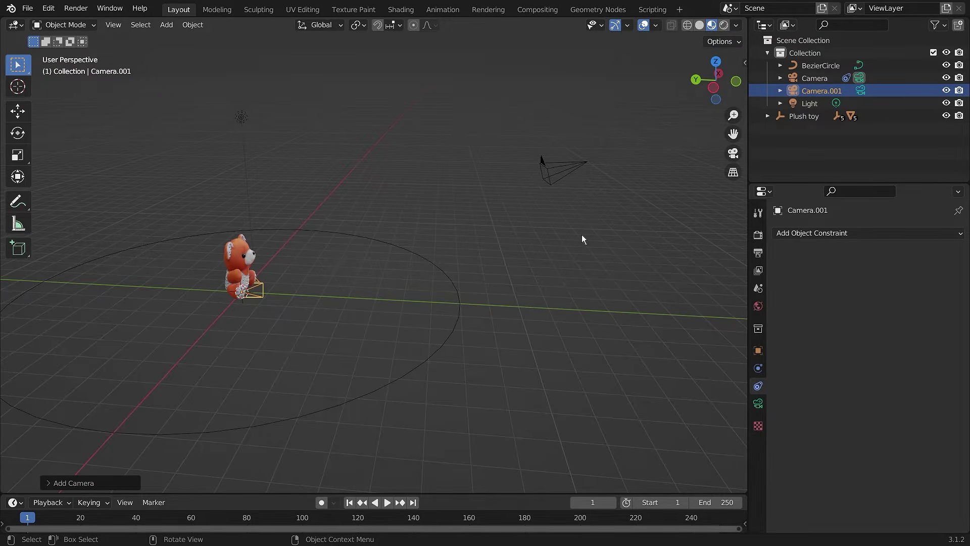
Select the original camera outside the circle and set its Z location to 0 m
{"action": "middle_click_drag", "start_coordinate": [582, 239], "coordinate": [514, 217]}
{"action": "left_click", "coordinate": [575, 162]}
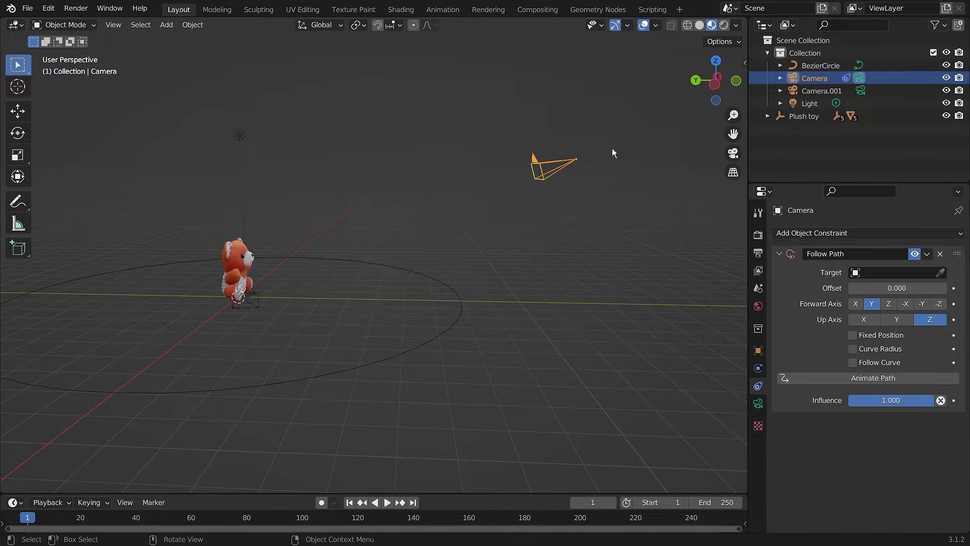
{"action": "key", "text": "n"}
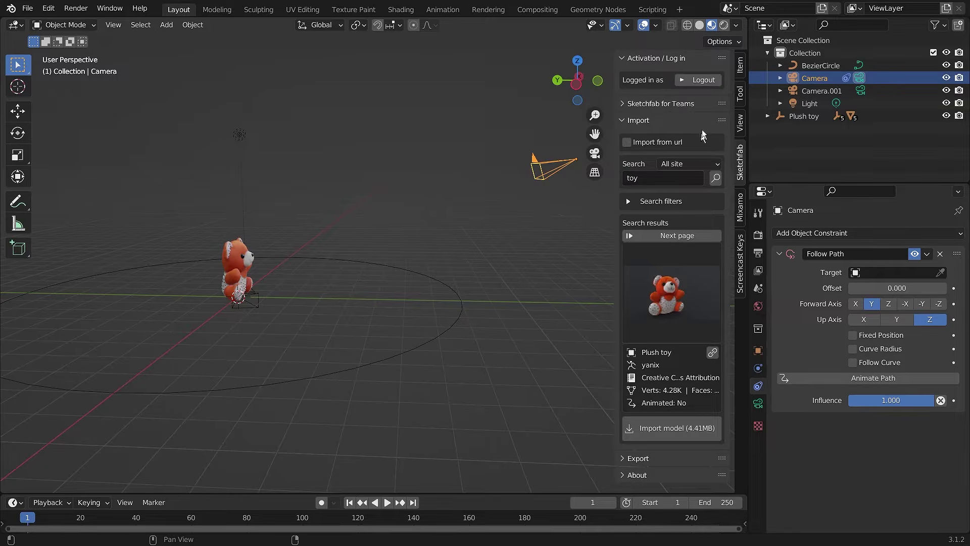
{"action": "left_click", "coordinate": [739, 69]}
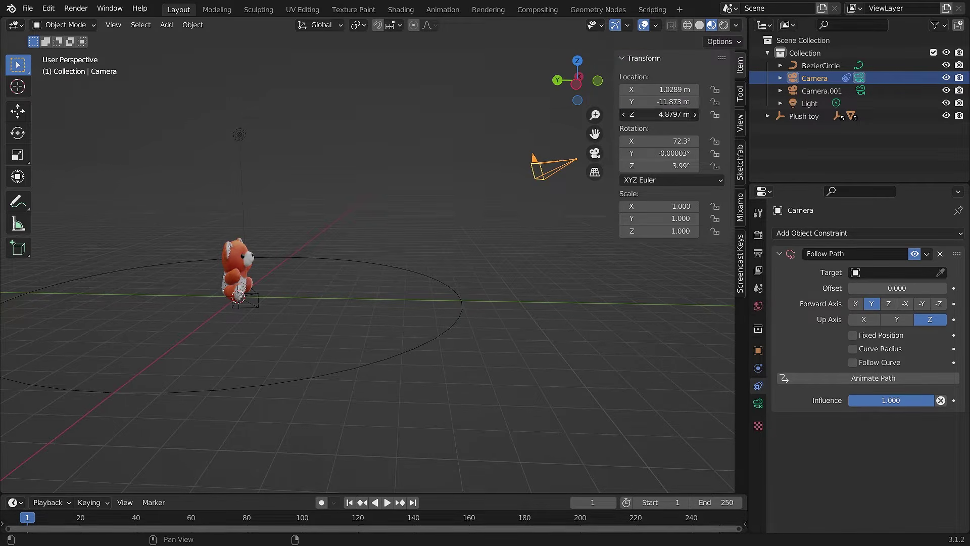
{"action": "left_click", "coordinate": [672, 115]}
{"action": "type", "text": "0"}
{"action": "key", "text": "Return"}
Set the original camera's Y and X locations to 0 m
{"action": "left_click", "coordinate": [677, 103]}
{"action": "type", "text": "0"}
{"action": "left_click_drag", "start_coordinate": [678, 103], "coordinate": [573, 108]}
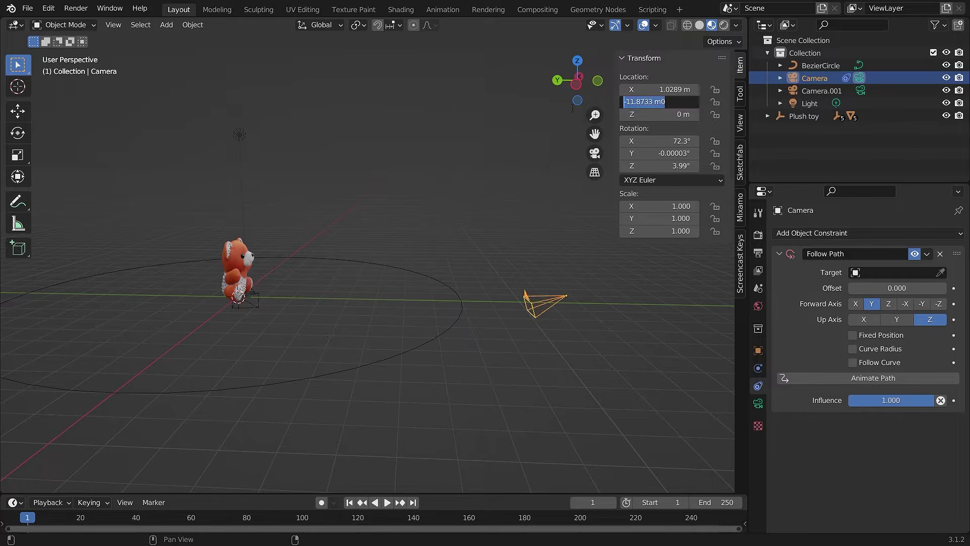
{"action": "type", "text": "0"}
{"action": "key", "text": "Return"}
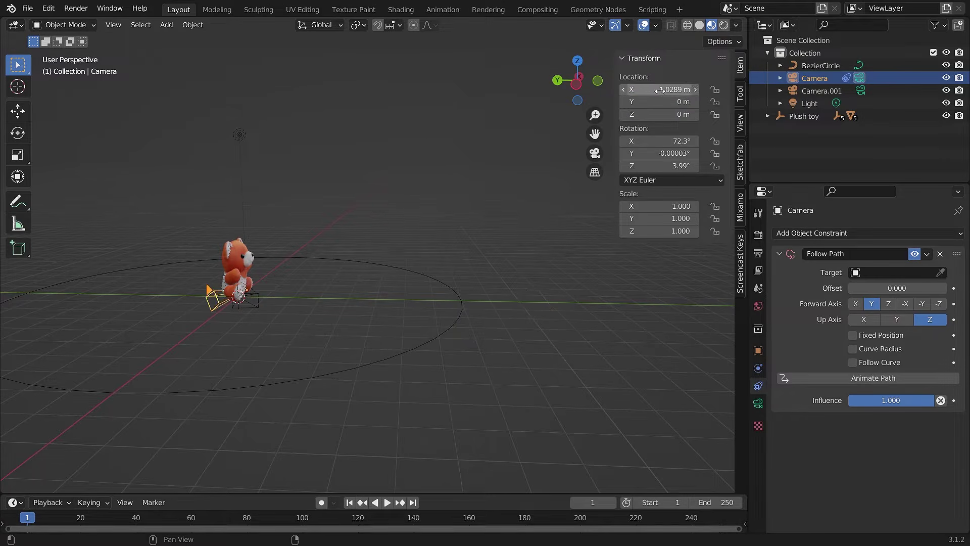
{"action": "left_click", "coordinate": [659, 90]}
{"action": "type", "text": "0"}
{"action": "key", "text": "Return"}
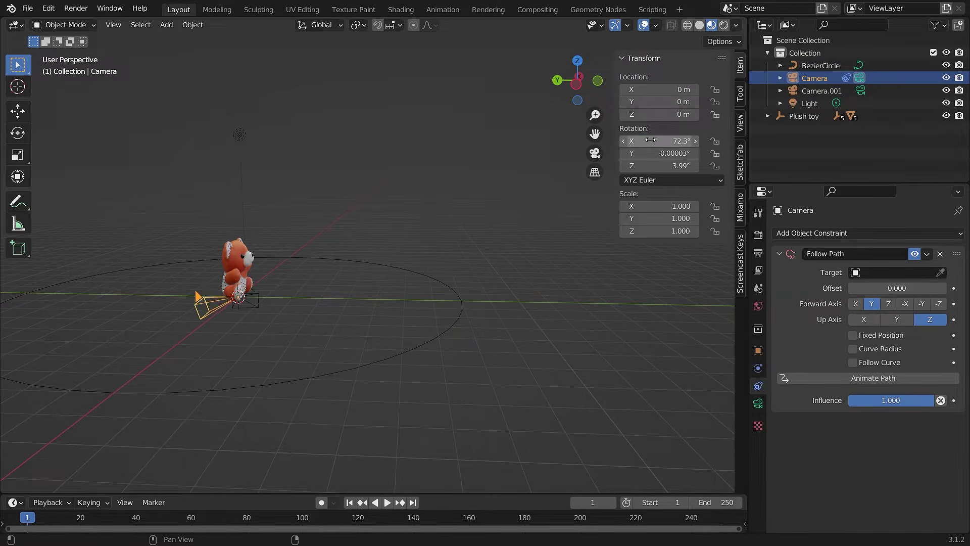
Set the original camera's X, Y and Z rotations to 0°
{"action": "left_click", "coordinate": [659, 141]}
{"action": "type", "text": "0"}
{"action": "key", "text": "Return"}
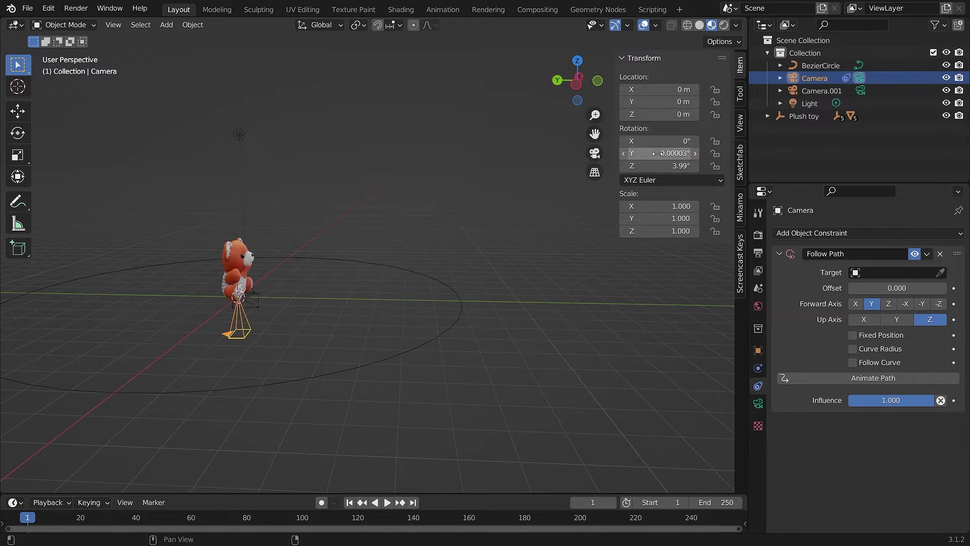
{"action": "left_click", "coordinate": [660, 153]}
{"action": "type", "text": "0"}
{"action": "key", "text": "BackSpace"}
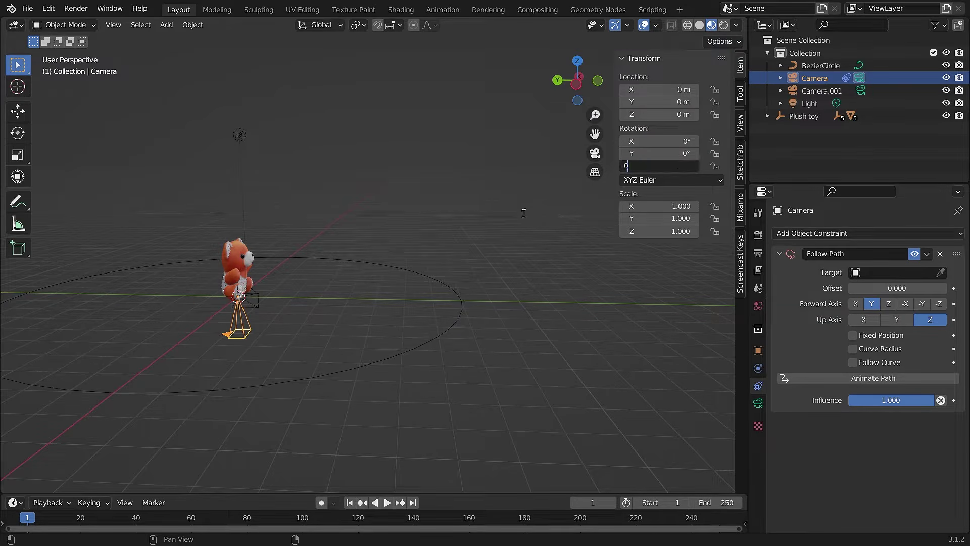
Delete the second camera, Camera.001, at the plush toy's base
{"action": "scroll", "coordinate": [240, 339], "scroll_direction": "up", "scroll_amount": 3}
{"action": "middle_click_drag", "start_coordinate": [243, 345], "coordinate": [254, 311]}
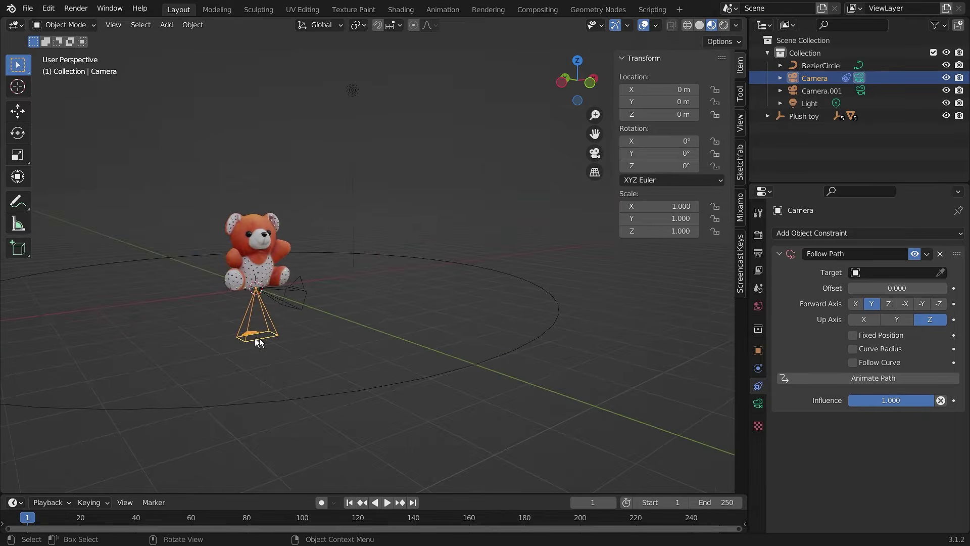
{"action": "left_click", "coordinate": [299, 306]}
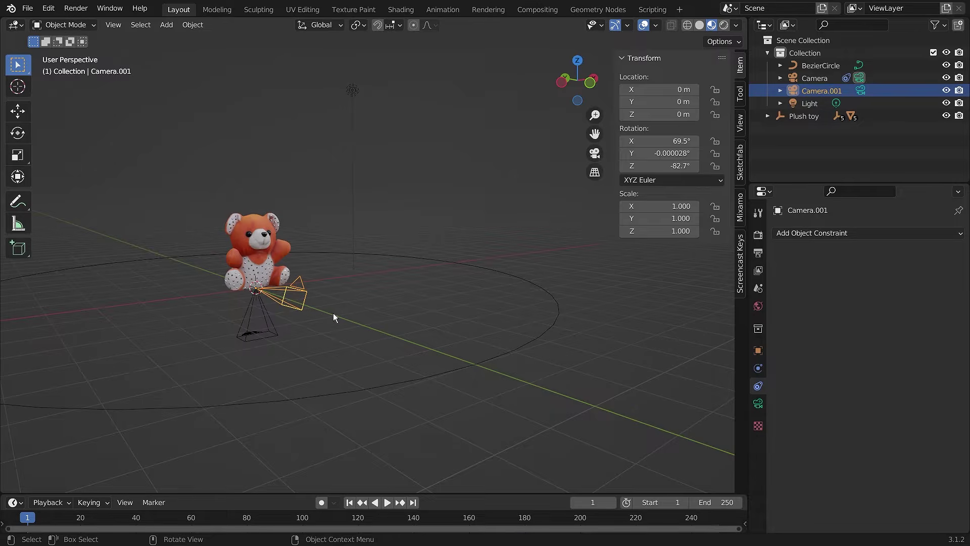
{"action": "key", "text": "Delete"}
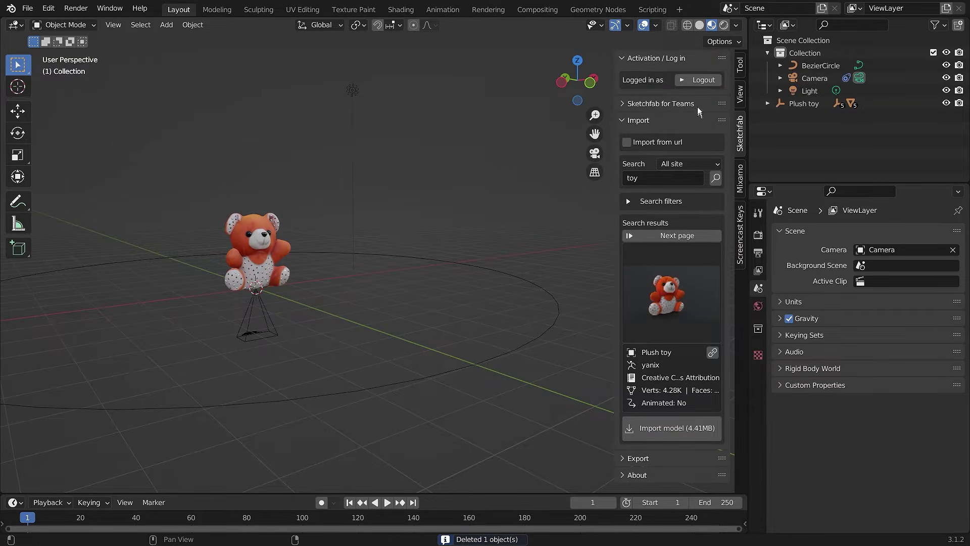
Select the remaining camera, hide its transform values, and set the BezierCircle as its Follow Path target
{"action": "left_click", "coordinate": [273, 333]}
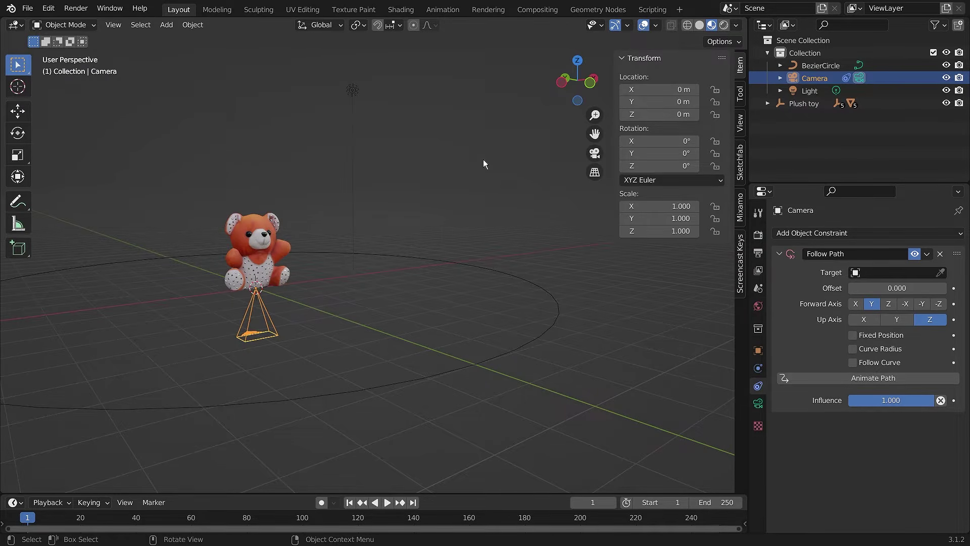
{"action": "key", "text": "n"}
{"action": "middle_click_drag", "start_coordinate": [322, 320], "coordinate": [267, 347]}
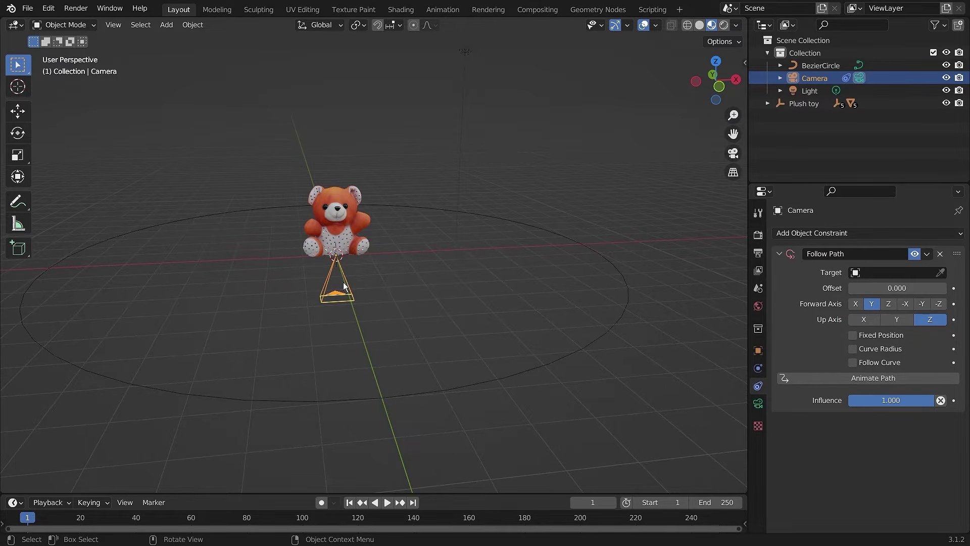
{"action": "left_click", "coordinate": [941, 273]}
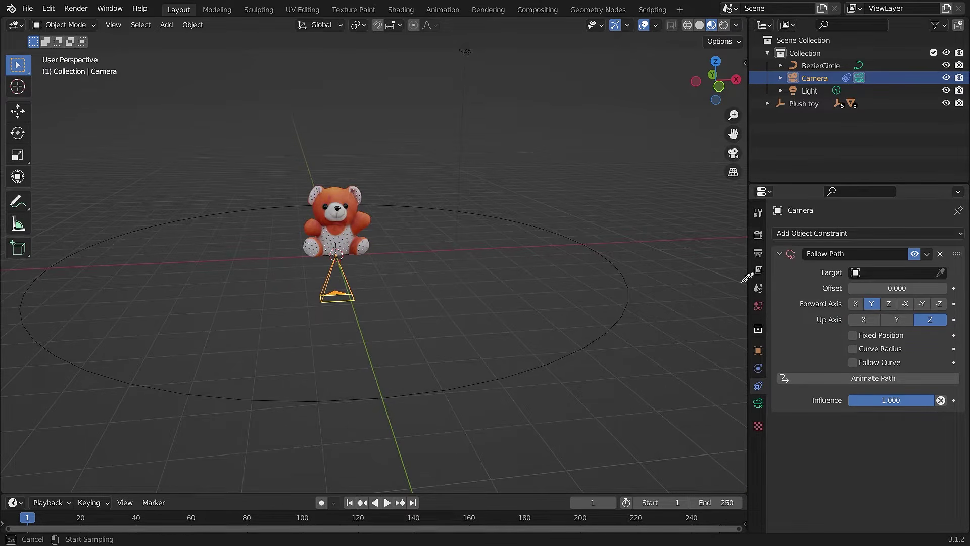
{"action": "left_click", "coordinate": [628, 303]}
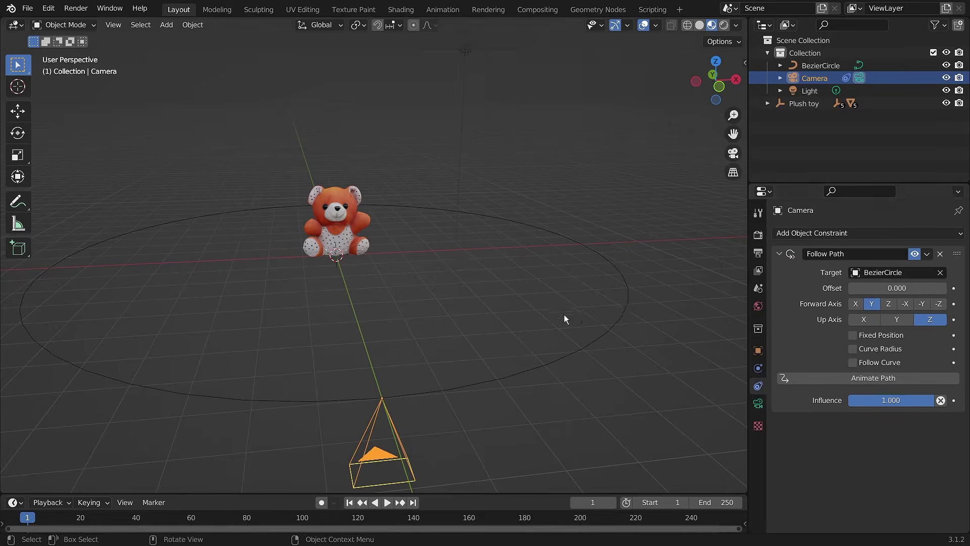
Examine the camera on the ring, then clear its Follow Path target and assign the BezierCircle again
{"action": "middle_click_drag", "start_coordinate": [441, 414], "coordinate": [421, 357]}
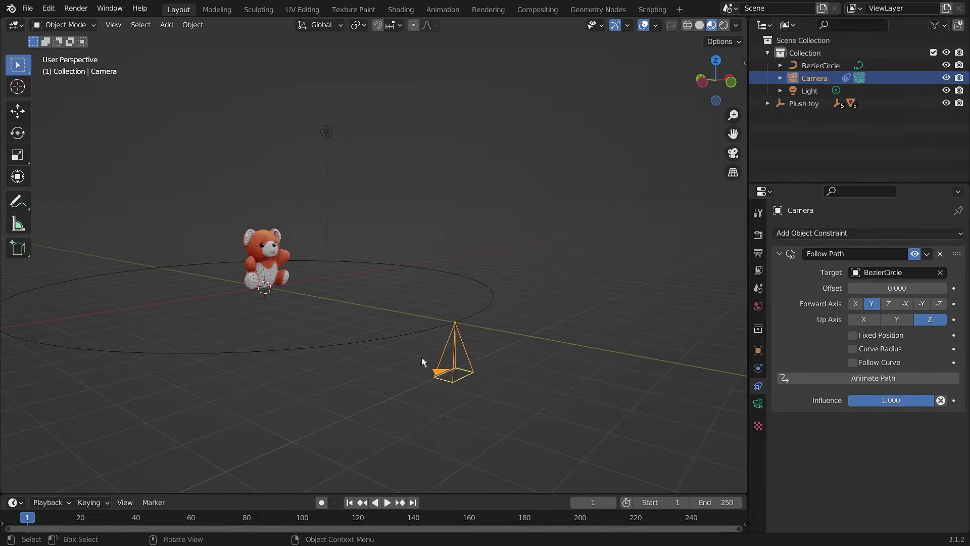
{"action": "middle_click_drag", "start_coordinate": [518, 341], "coordinate": [465, 350]}
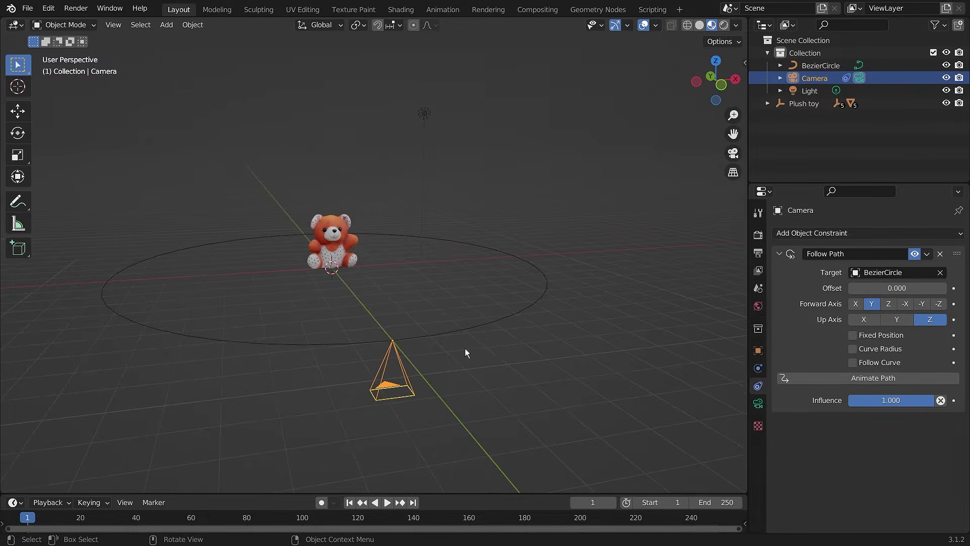
{"action": "middle_click_drag", "start_coordinate": [540, 355], "coordinate": [504, 351]}
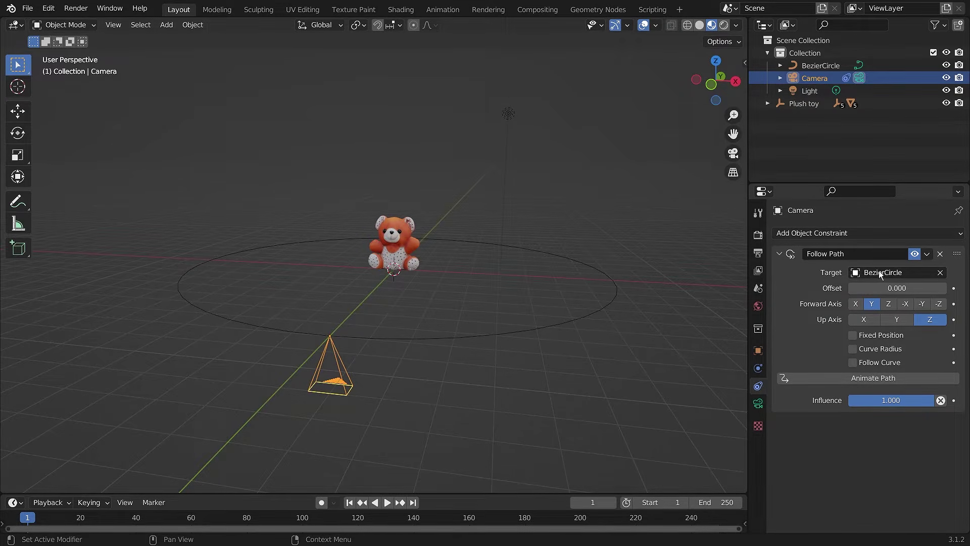
{"action": "left_click", "coordinate": [940, 273]}
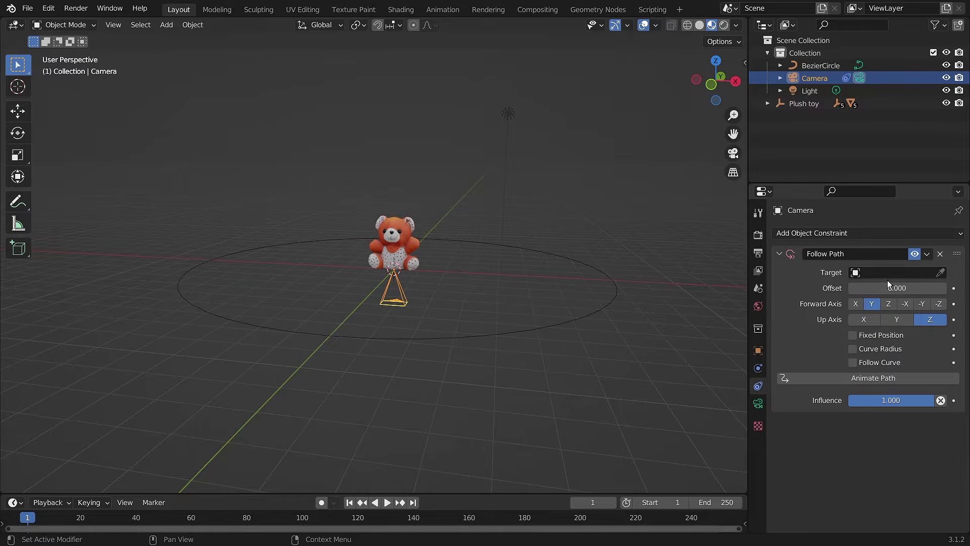
{"action": "left_click", "coordinate": [941, 273]}
{"action": "left_click", "coordinate": [606, 303]}
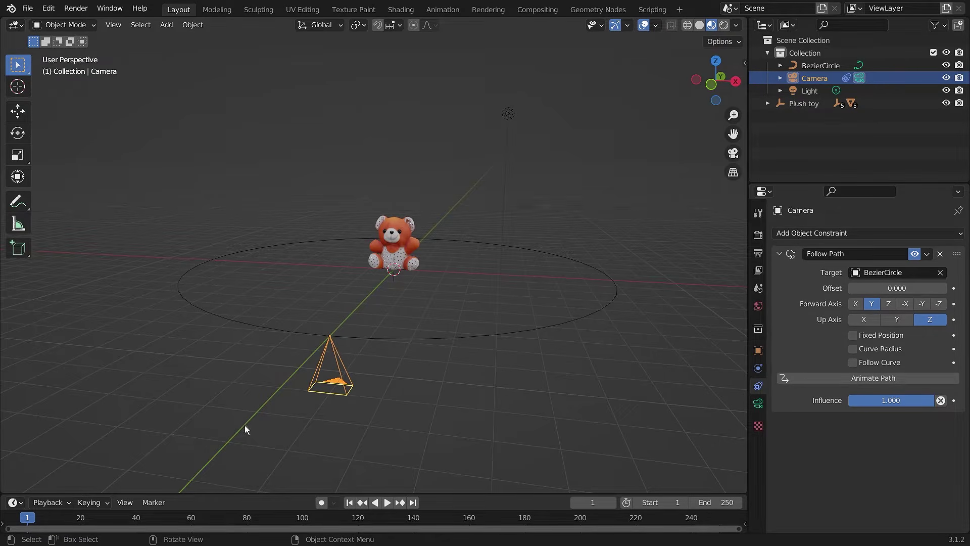
Check the view through the camera and return to the perspective view of the scene
{"action": "key", "text": "KP_0"}
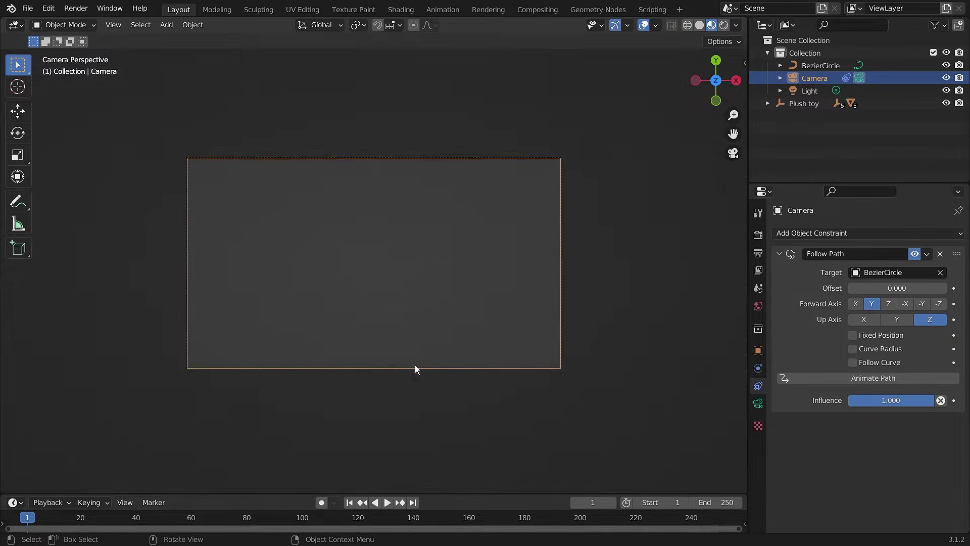
{"action": "key", "text": "KP_0"}
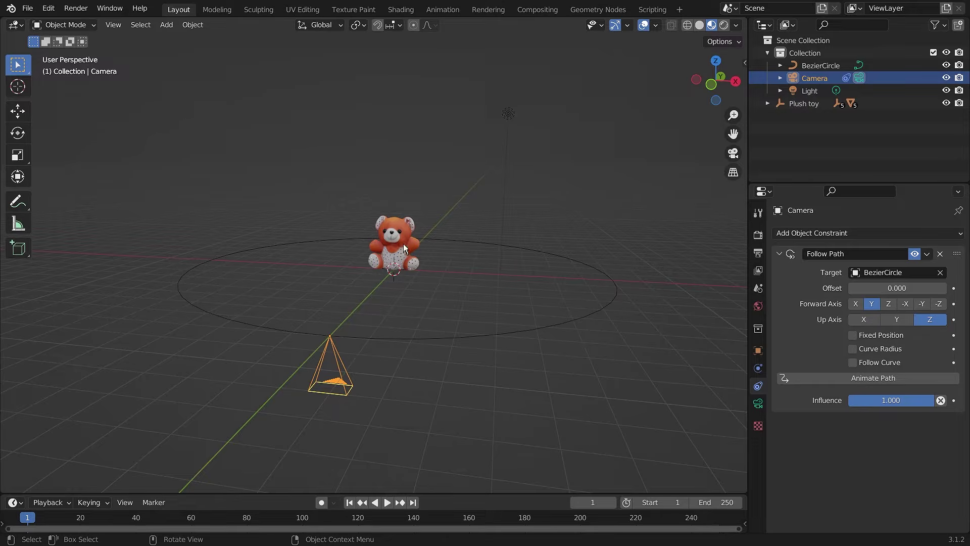
Add a Track To constraint to the camera and collapse its Follow Path settings
{"action": "scroll", "coordinate": [398, 235], "scroll_direction": "up", "scroll_amount": 2}
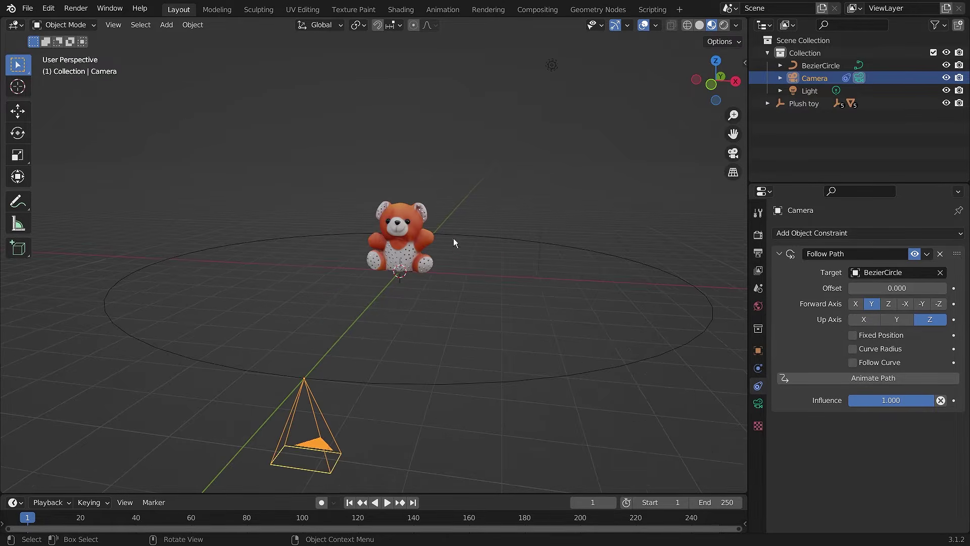
{"action": "left_click", "coordinate": [869, 232]}
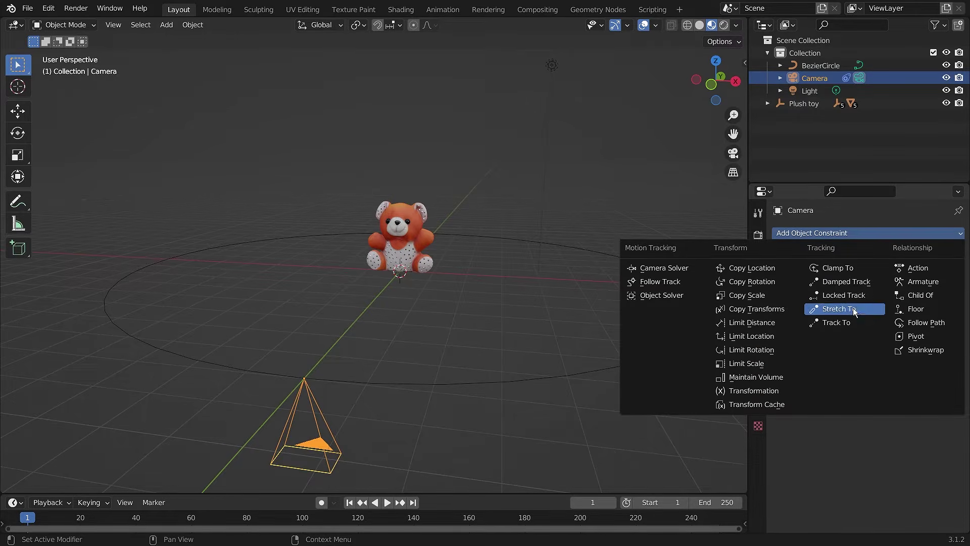
{"action": "left_click", "coordinate": [848, 323]}
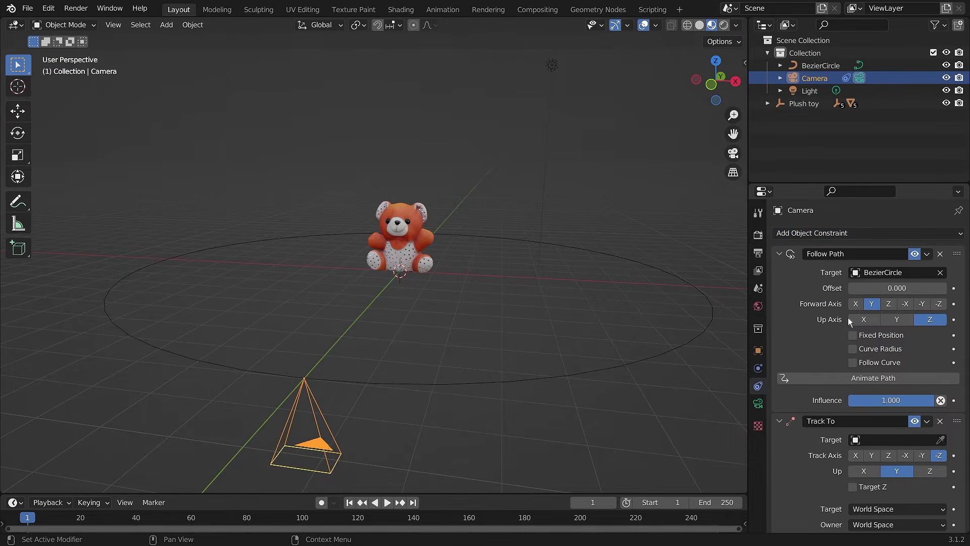
{"action": "left_click", "coordinate": [780, 254]}
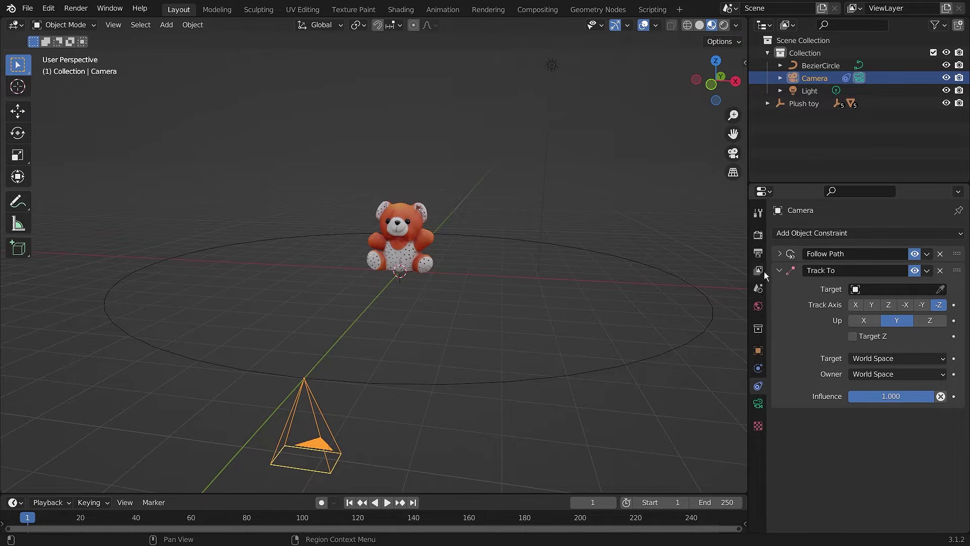
Try the plush toy mesh Plane_0 as the Track To target, clearing it after checking the camera view
{"action": "left_click", "coordinate": [941, 290]}
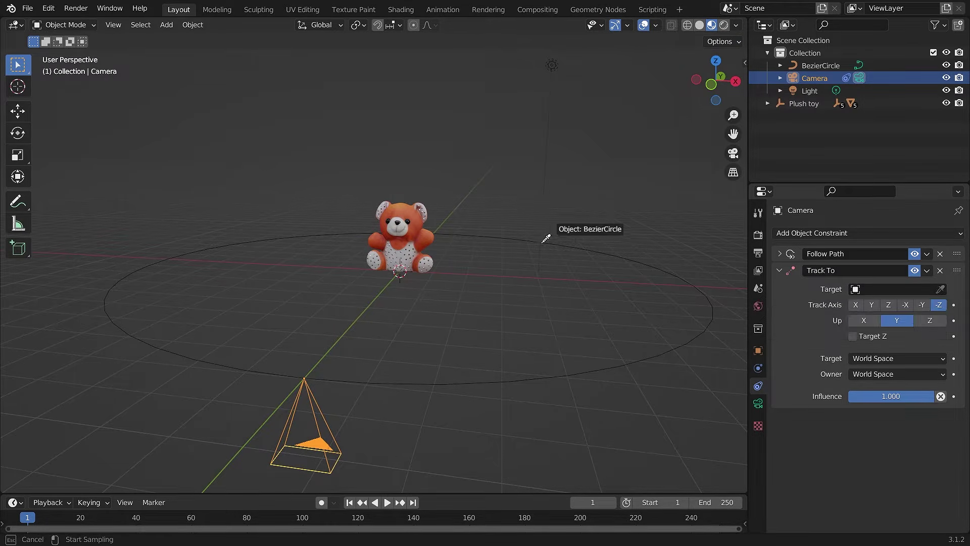
{"action": "left_click", "coordinate": [407, 229]}
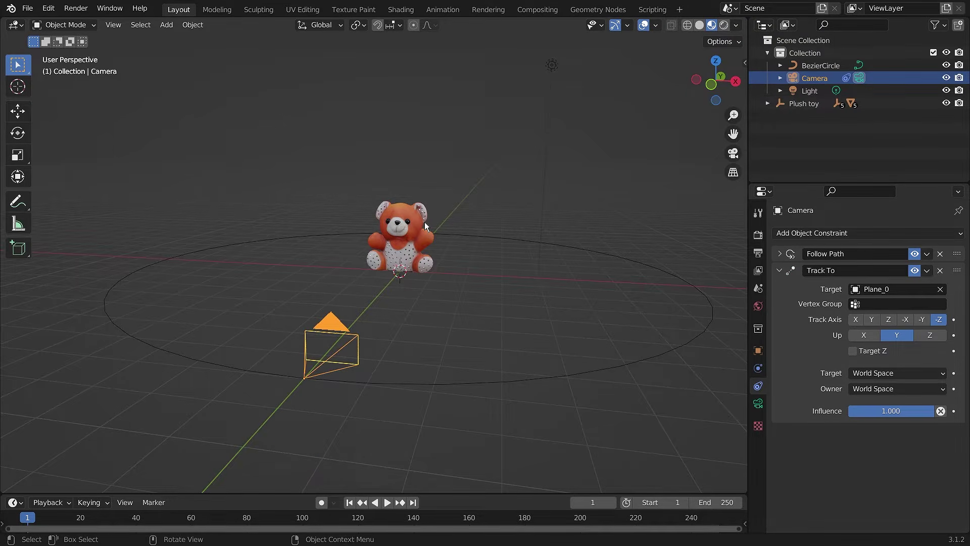
{"action": "key", "text": "KP_0"}
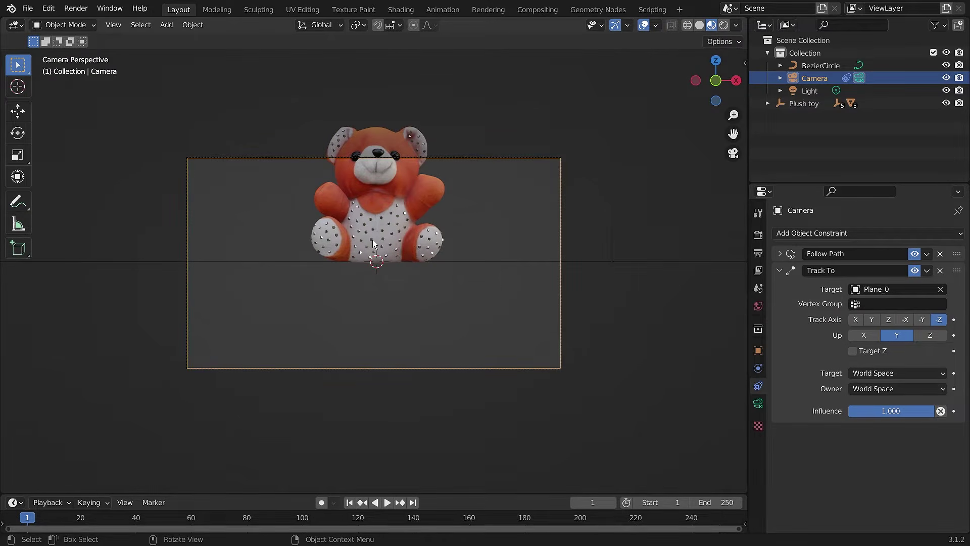
{"action": "left_click", "coordinate": [941, 289]}
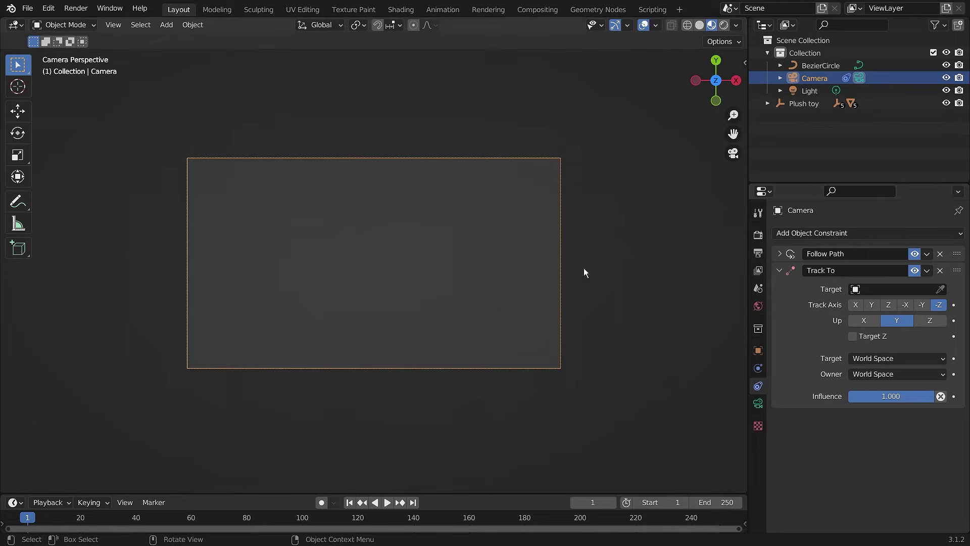
{"action": "key", "text": "KP_0"}
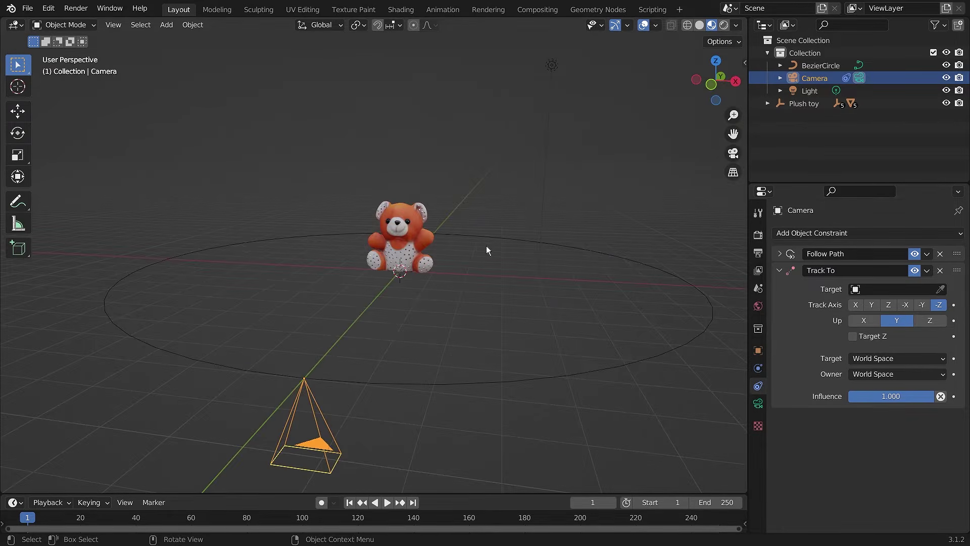
Add a cube empty at the plush toy's base and raise it until it surrounds the toy
{"action": "scroll", "coordinate": [444, 275], "scroll_direction": "up", "scroll_amount": 1}
{"action": "middle_click_drag", "start_coordinate": [444, 275], "coordinate": [423, 211]}
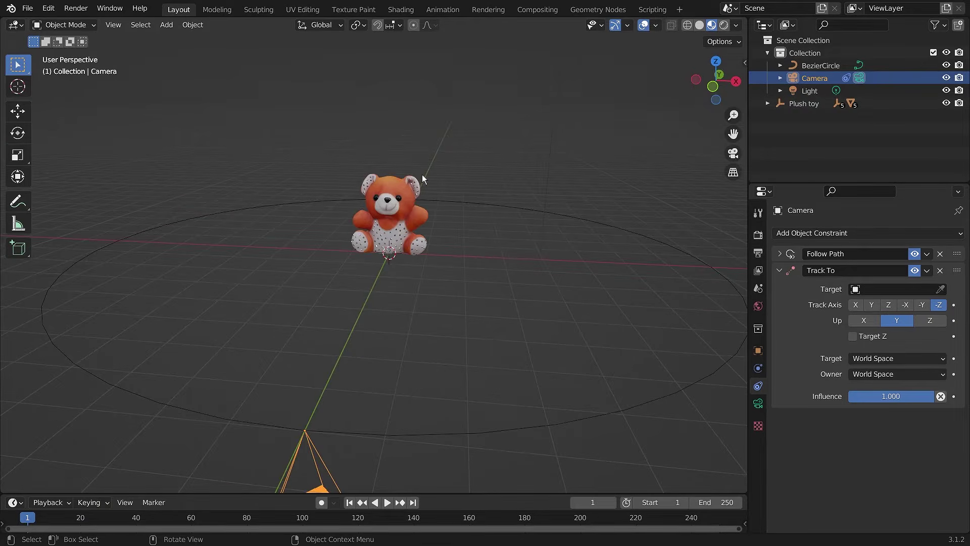
{"action": "key", "text": "shift+a"}
{"action": "mouse_move", "coordinate": [403, 159]}
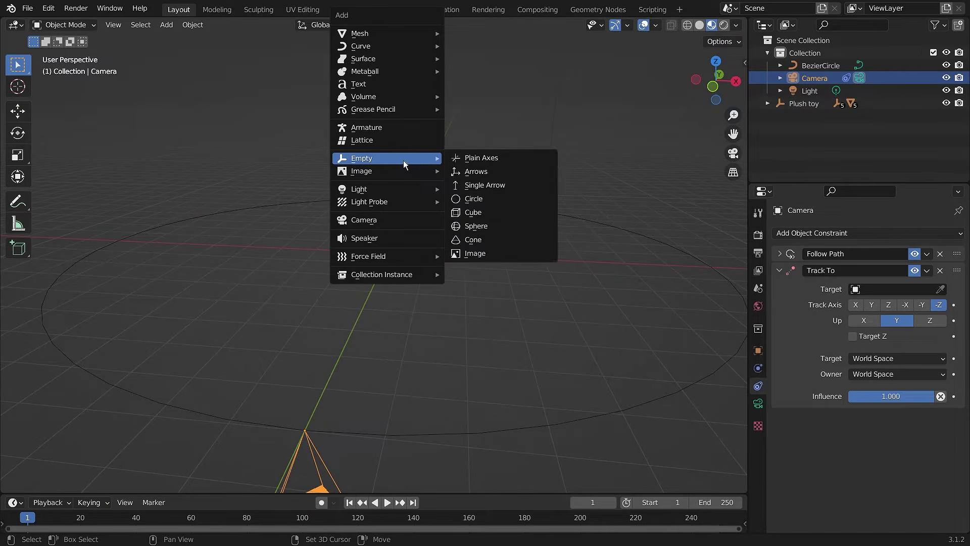
{"action": "left_click", "coordinate": [487, 211]}
{"action": "left_click", "coordinate": [18, 111]}
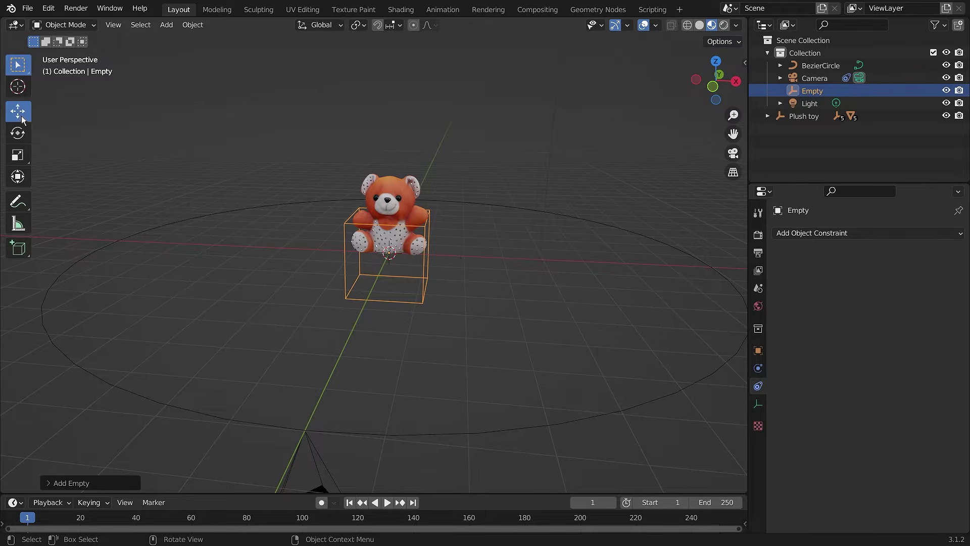
{"action": "left_click_drag", "start_coordinate": [396, 207], "coordinate": [406, 175]}
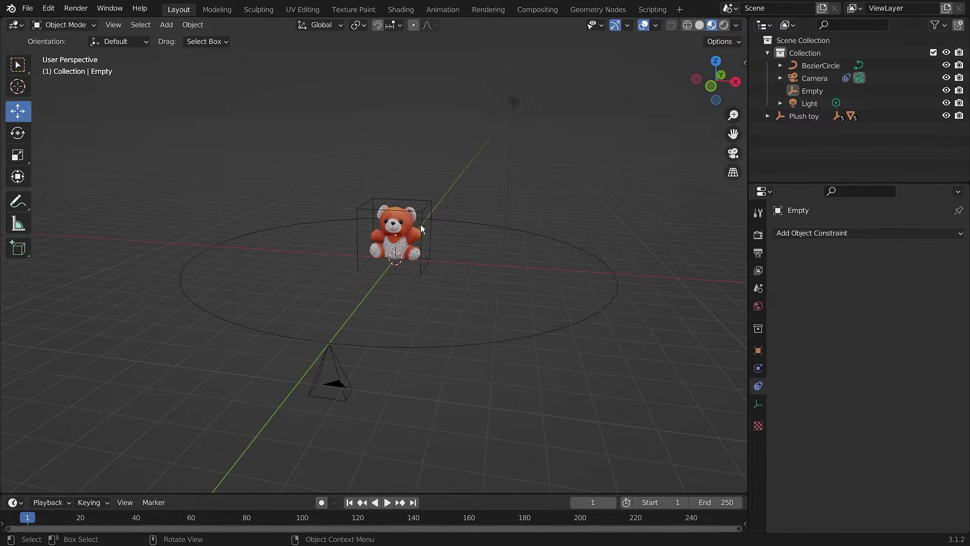
Select the camera and set the cube empty as its Track To target
{"action": "left_click", "coordinate": [421, 224]}
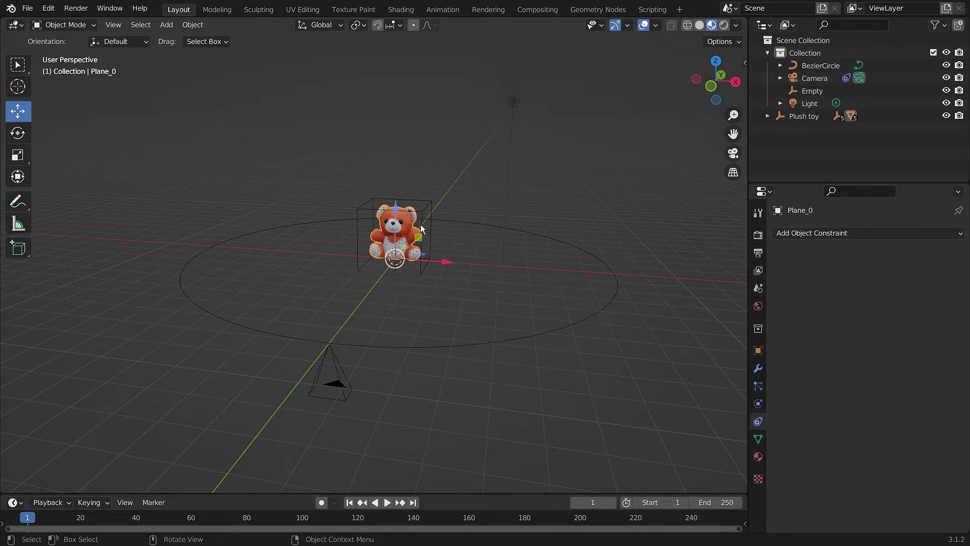
{"action": "left_click", "coordinate": [363, 389]}
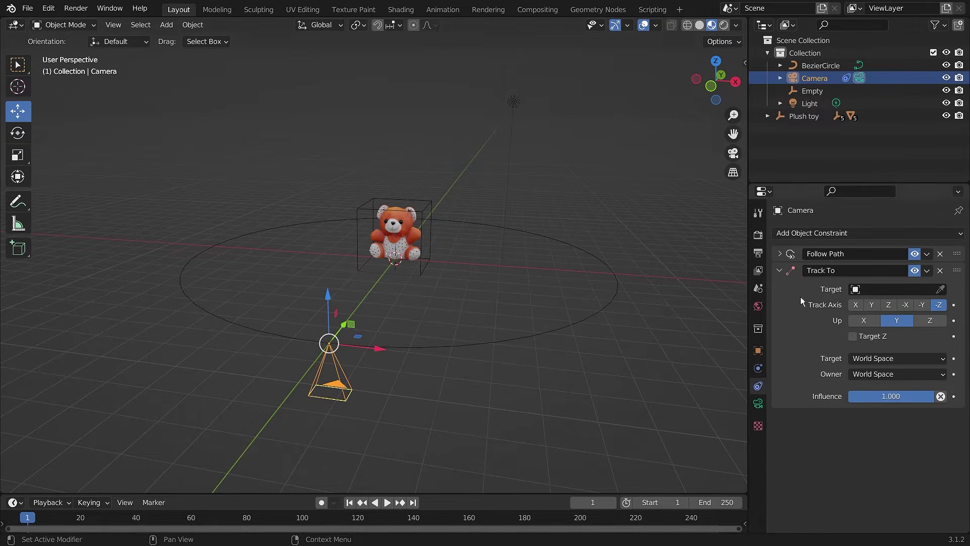
{"action": "left_click", "coordinate": [940, 290]}
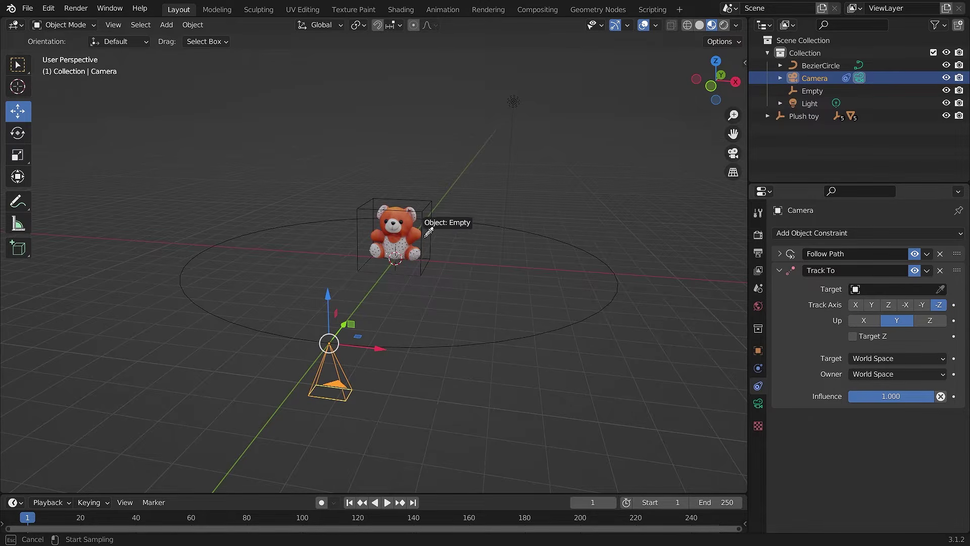
{"action": "left_click", "coordinate": [421, 213]}
Parent the cube empty to the plush toy mesh Plane_0 with Object (Keep Transform)
{"action": "middle_click_drag", "start_coordinate": [375, 287], "coordinate": [435, 257]}
{"action": "middle_click_drag", "start_coordinate": [576, 332], "coordinate": [545, 329]}
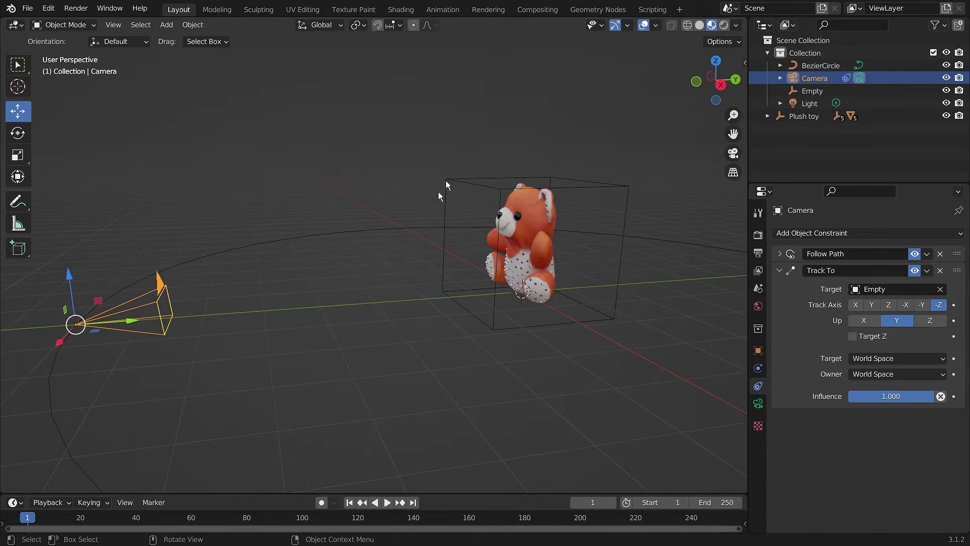
{"action": "left_click", "coordinate": [579, 188]}
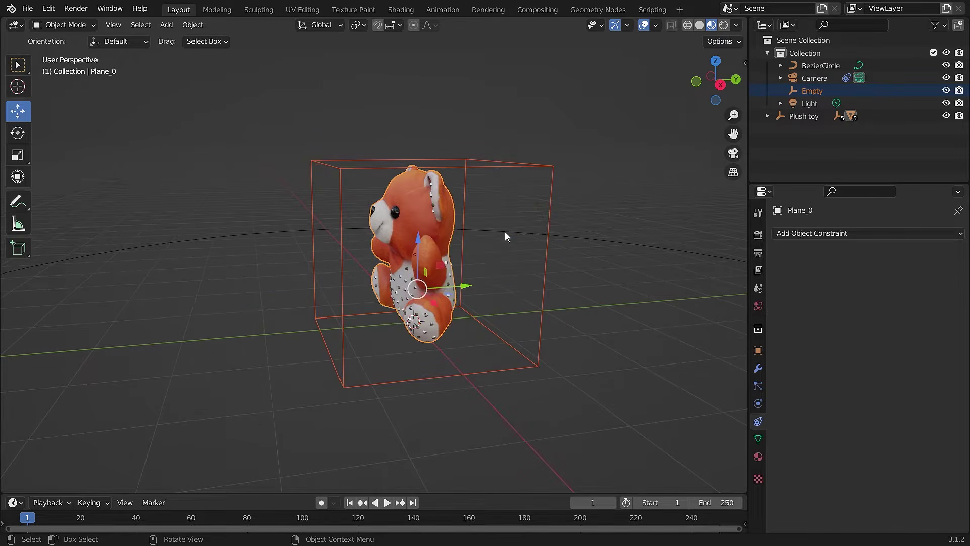
{"action": "key", "text": "ctrl+p"}
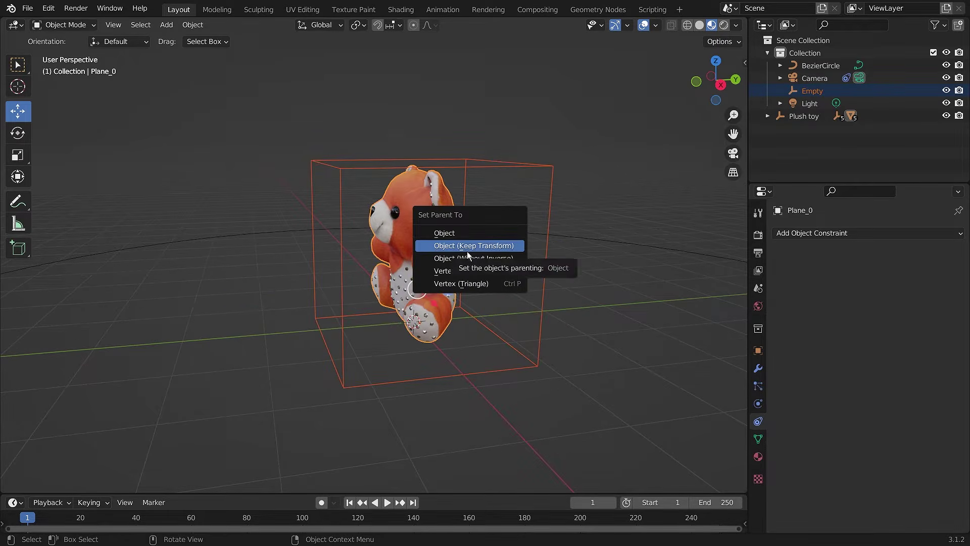
{"action": "left_click", "coordinate": [493, 246]}
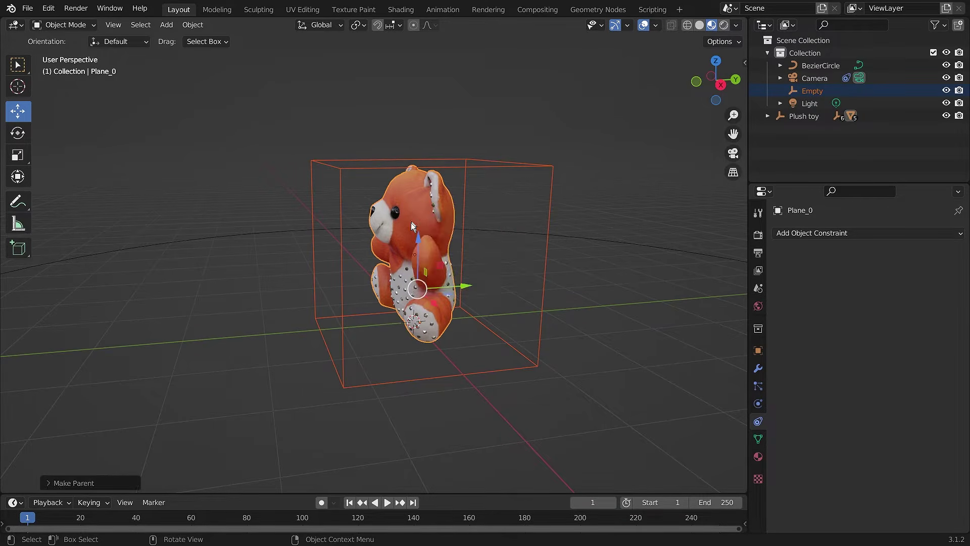
Examine the parenting by selecting the plush toy mesh and the cube empty in turn, and clear the selection
{"action": "left_click", "coordinate": [424, 225]}
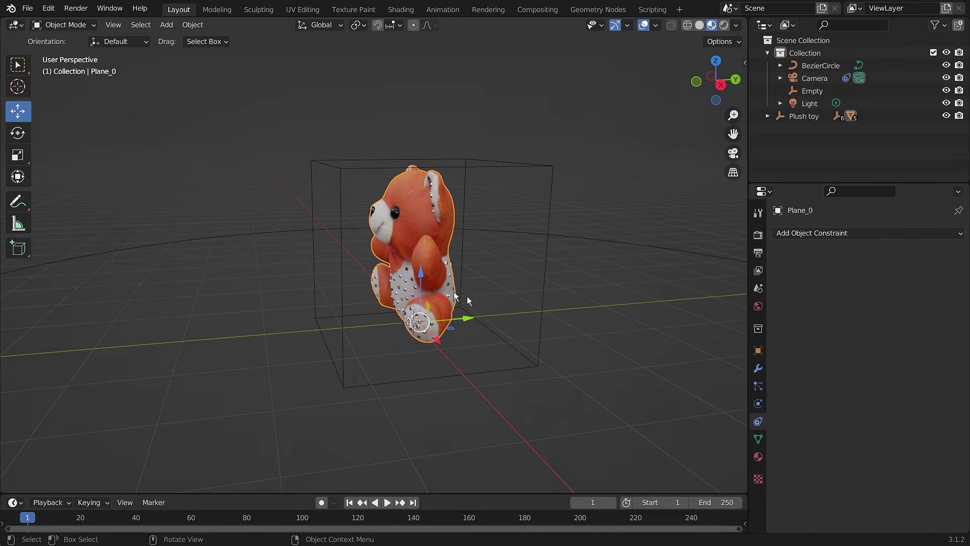
{"action": "left_click", "coordinate": [496, 241]}
{"action": "left_click", "coordinate": [488, 166]}
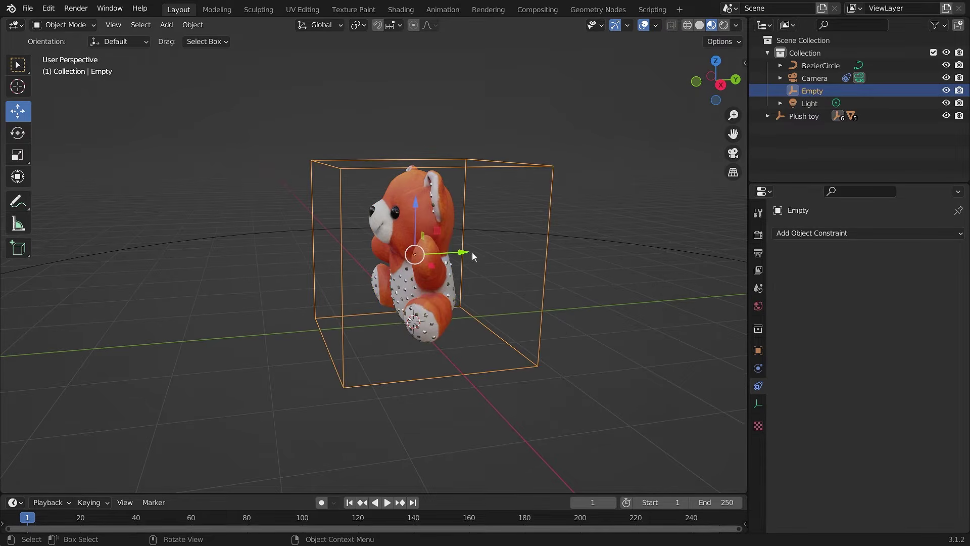
{"action": "left_click_drag", "start_coordinate": [468, 253], "coordinate": [457, 254]}
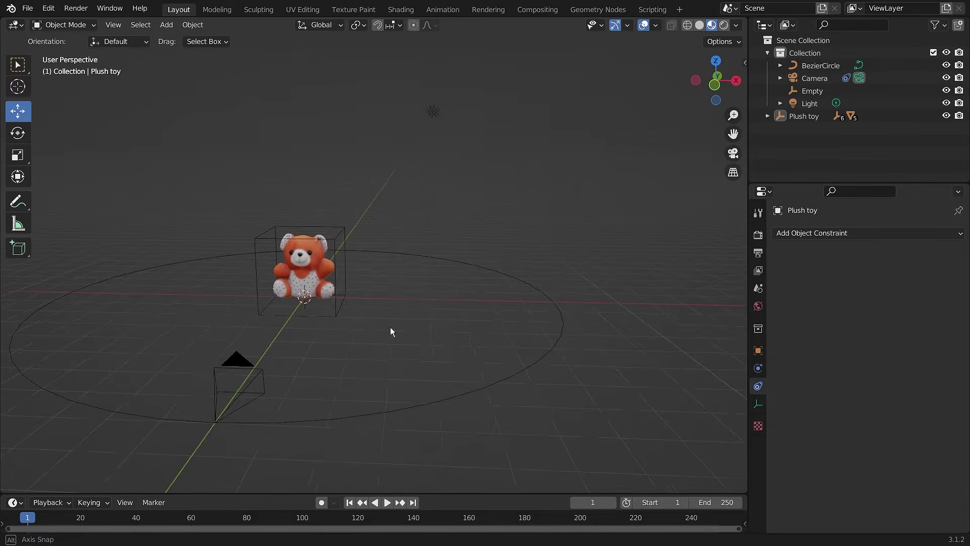
{"action": "scroll", "coordinate": [394, 329], "scroll_direction": "up", "scroll_amount": 3}
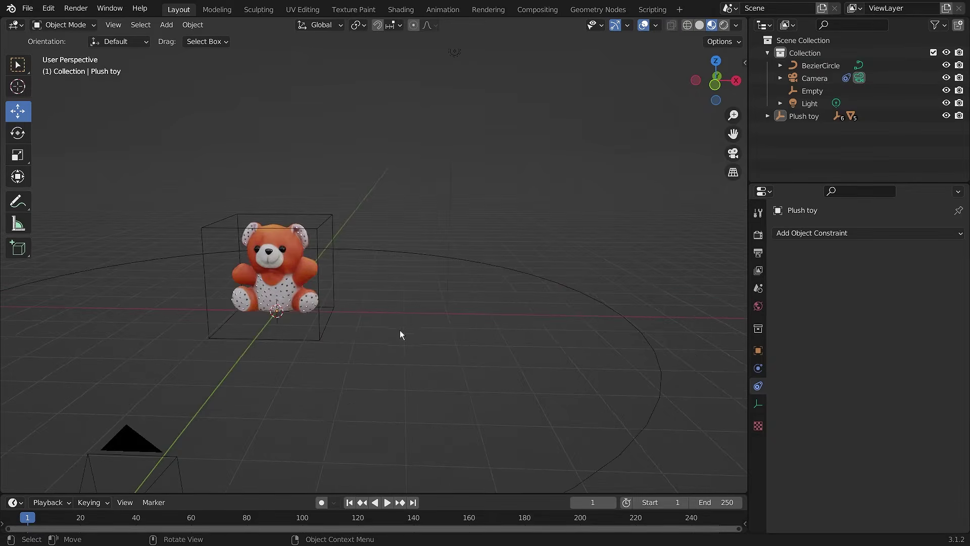
{"action": "left_click", "coordinate": [280, 268]}
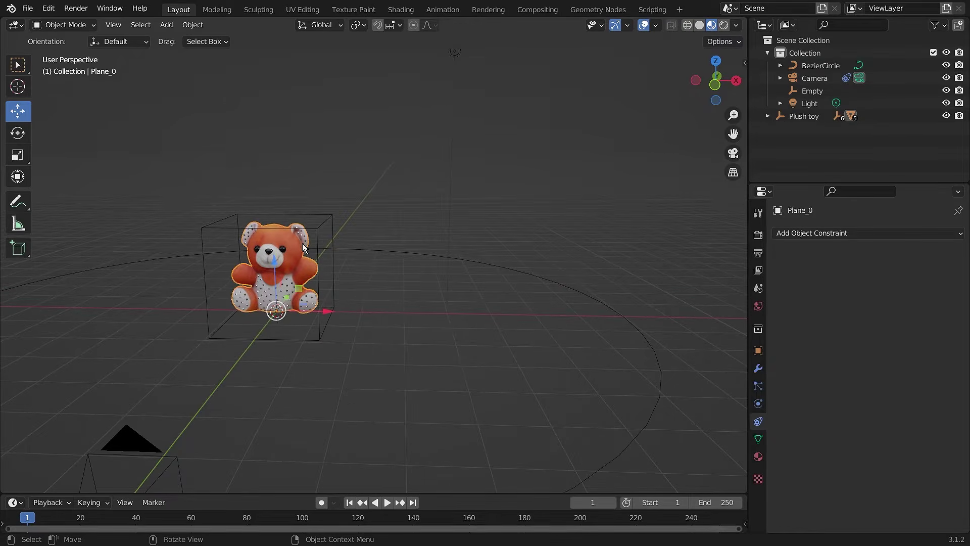
{"action": "left_click", "coordinate": [316, 228]}
{"action": "left_click", "coordinate": [471, 332]}
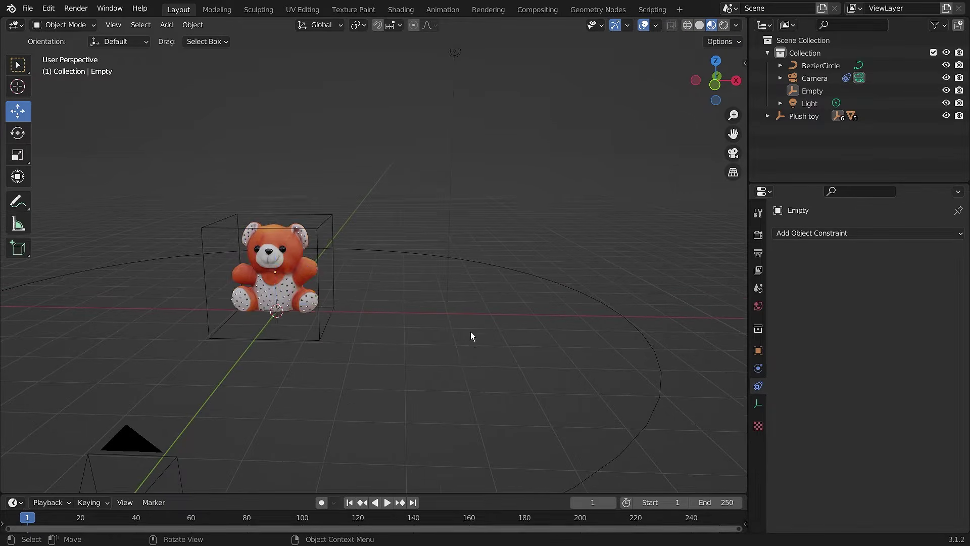
Check the plush toy's framing through the camera and inspect the camera's Track To constraint and its aim from outside
{"action": "scroll", "coordinate": [460, 338], "scroll_direction": "down", "scroll_amount": 3}
{"action": "key", "text": "KP_0"}
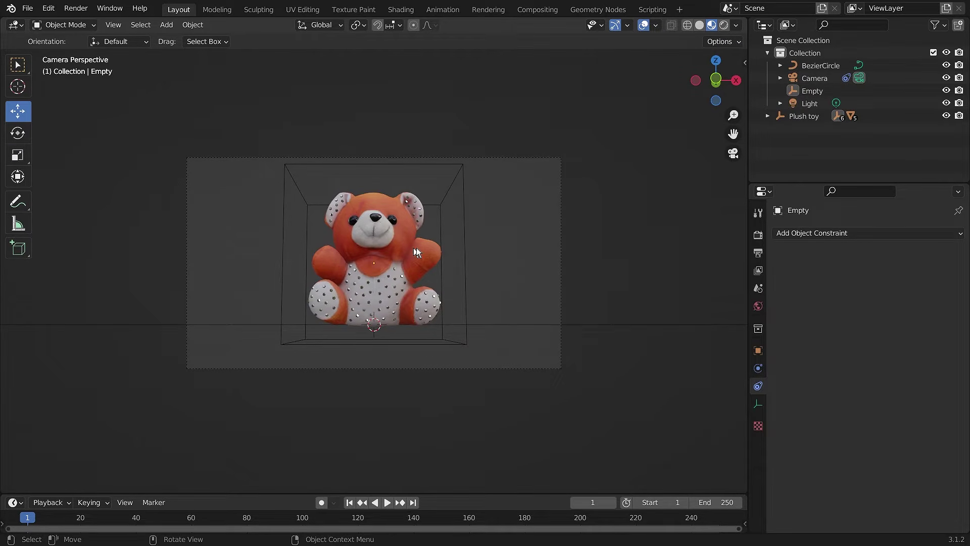
{"action": "left_click", "coordinate": [561, 239]}
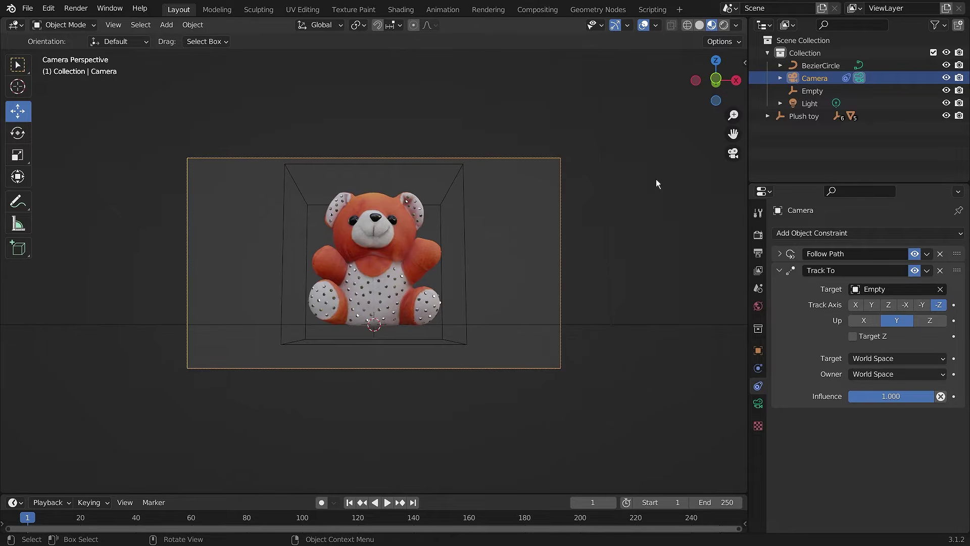
{"action": "middle_click_drag", "start_coordinate": [657, 181], "coordinate": [589, 205]}
{"action": "scroll", "coordinate": [608, 248], "scroll_direction": "down", "scroll_amount": 3}
{"action": "left_click", "coordinate": [607, 248]}
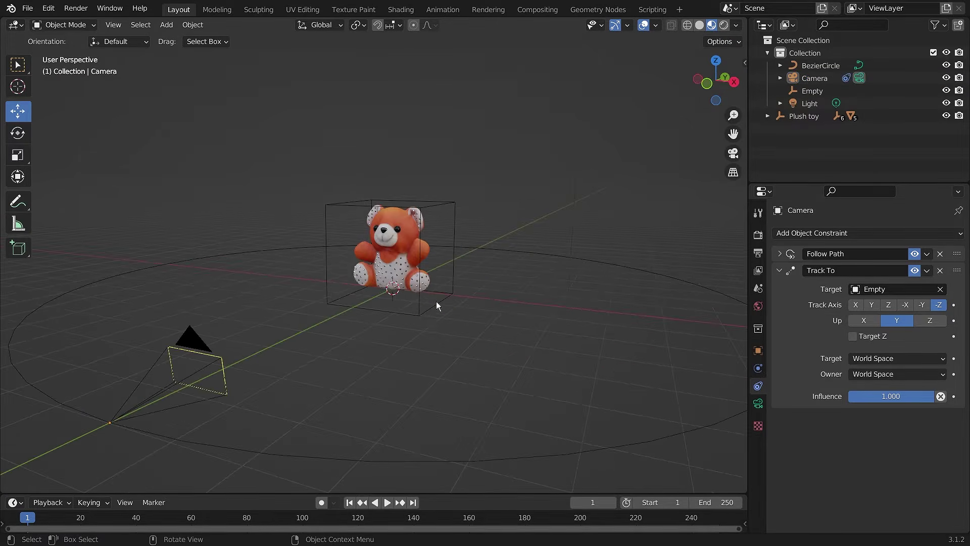
{"action": "key", "text": "KP_0"}
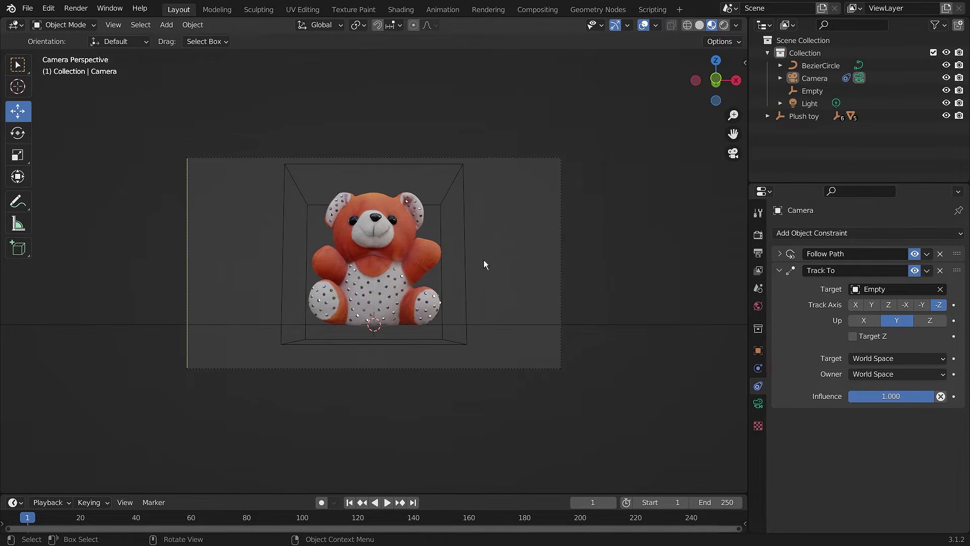
{"action": "middle_click_drag", "start_coordinate": [627, 254], "coordinate": [617, 270]}
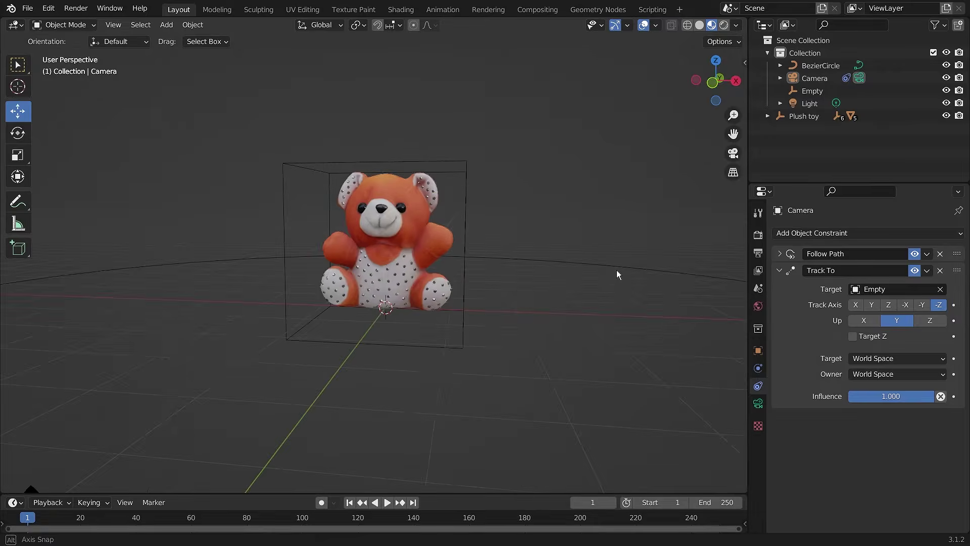
Raise the BezierCircle along Z to about the top of the plush toy's head and check the camera view
{"action": "scroll", "coordinate": [615, 279], "scroll_direction": "down", "scroll_amount": 3}
{"action": "left_click", "coordinate": [480, 420]}
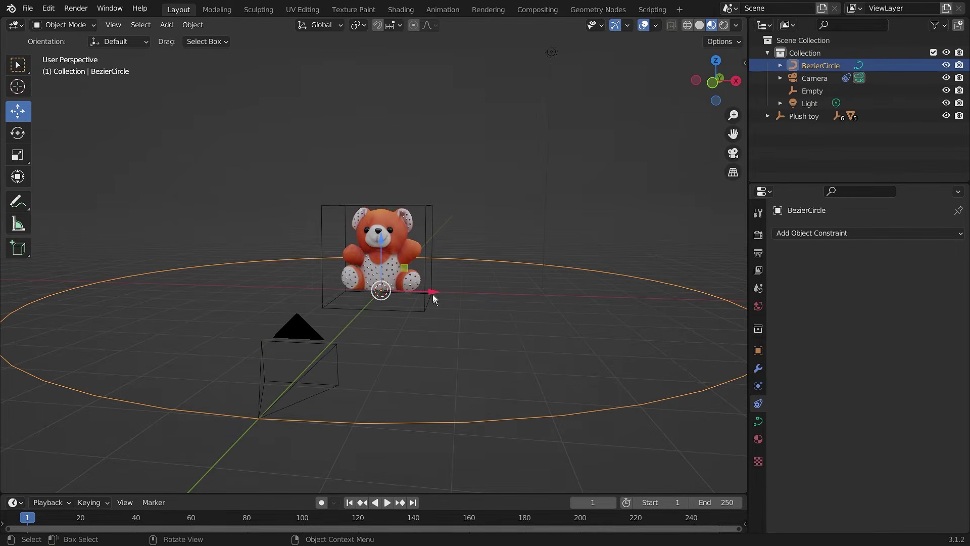
{"action": "key", "text": "g"}
{"action": "key", "text": "z"}
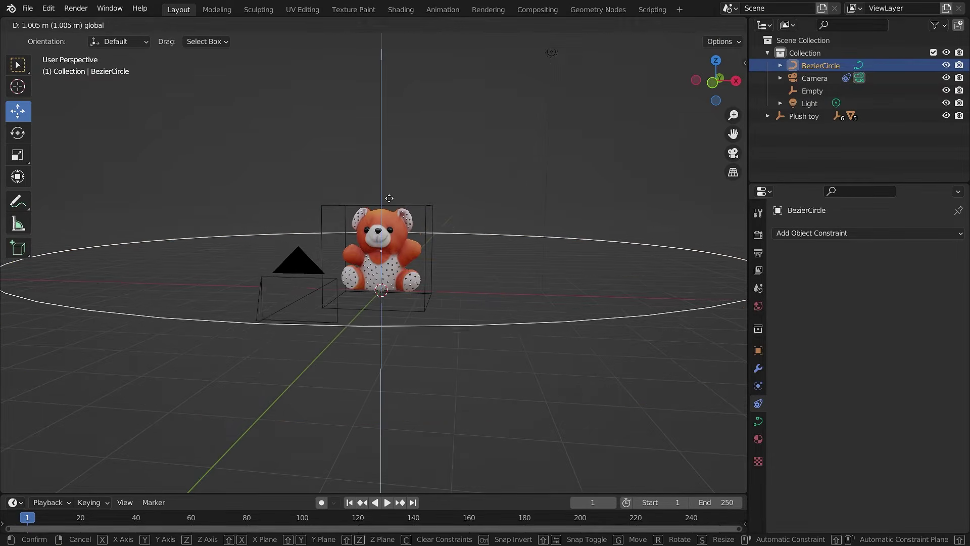
{"action": "left_click", "coordinate": [400, 159]}
{"action": "key", "text": "KP_0"}
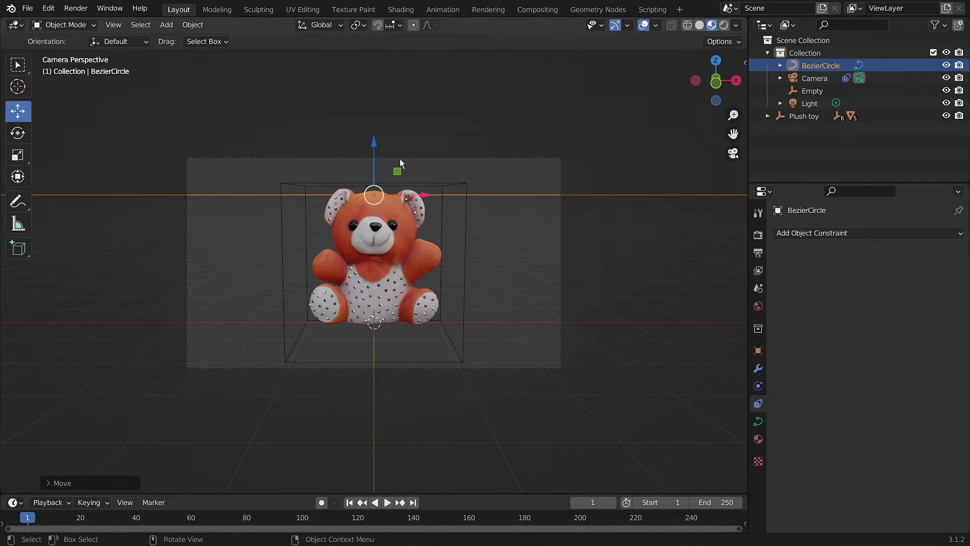
{"action": "middle_click_drag", "start_coordinate": [642, 281], "coordinate": [639, 283]}
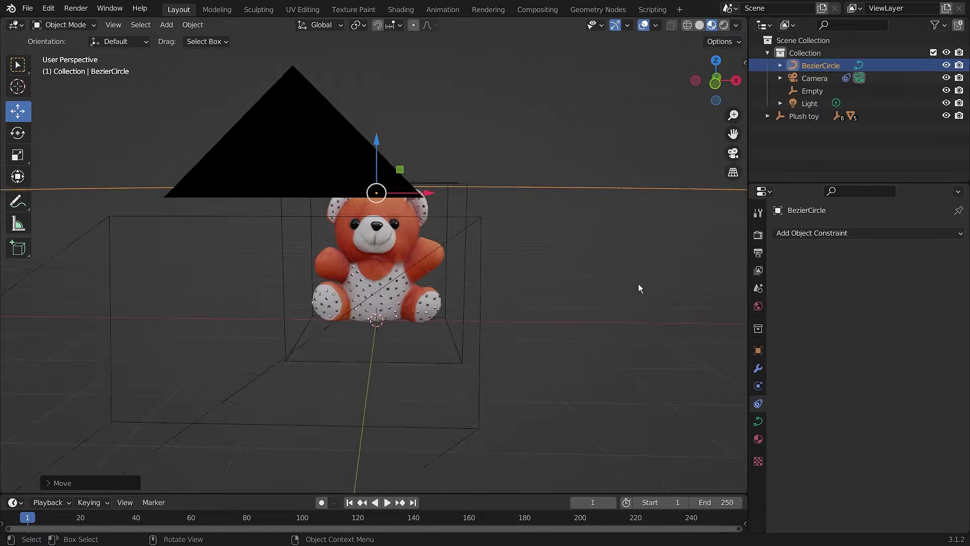
Raise the BezierCircle further along Z to well above the plush toy's head and check the camera view
{"action": "scroll", "coordinate": [639, 283], "scroll_direction": "down", "scroll_amount": 2}
{"action": "left_click_drag", "start_coordinate": [377, 158], "coordinate": [384, 116]}
{"action": "key", "text": "KP_0"}
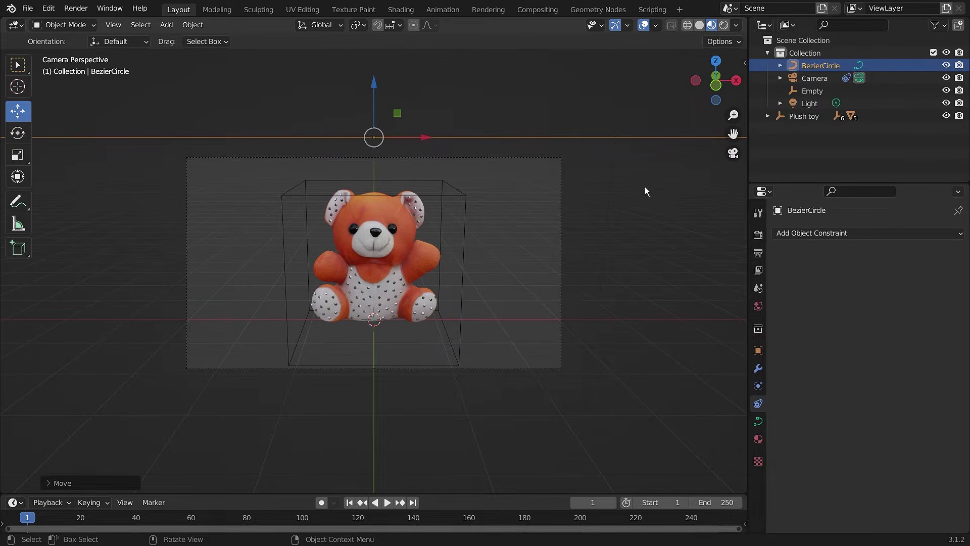
Scale the BezierCircle down slightly to bring the camera closer to the plush toy, and check the result from outside
{"action": "key", "text": "s"}
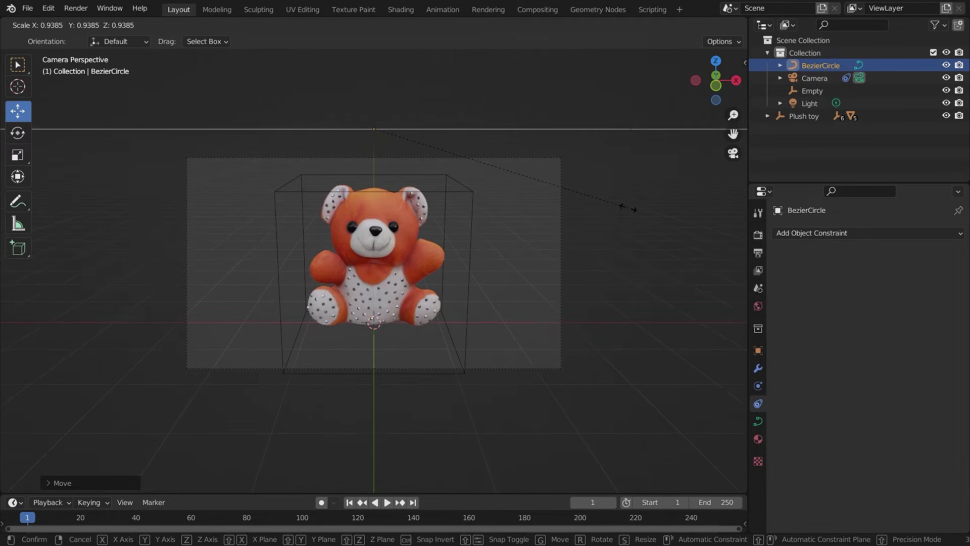
{"action": "left_click", "coordinate": [586, 205]}
{"action": "scroll", "coordinate": [462, 277], "scroll_direction": "down", "scroll_amount": 3}
{"action": "key", "text": "KP_0"}
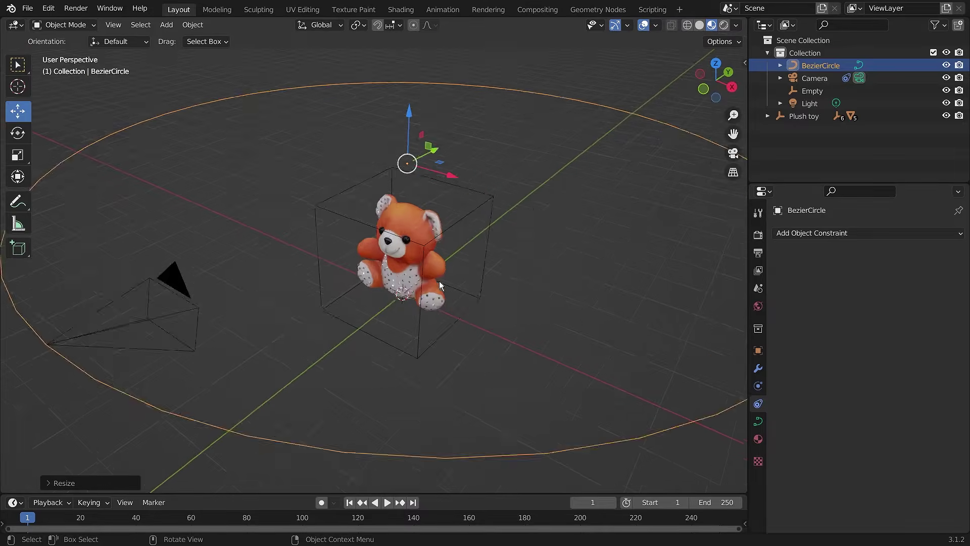
{"action": "scroll", "coordinate": [429, 283], "scroll_direction": "down", "scroll_amount": 1}
{"action": "key", "text": "KP_0"}
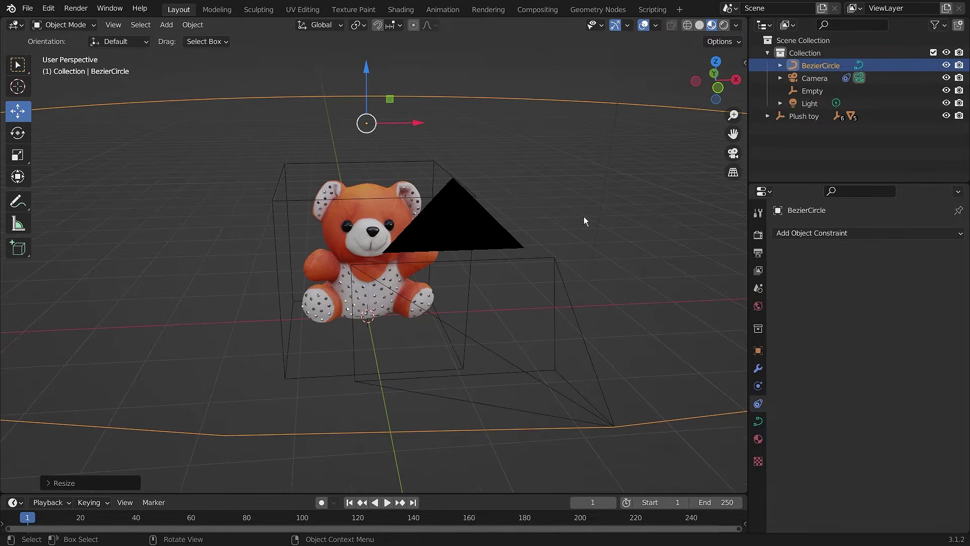
Select the camera, collapse its Track To constraint and expand the Follow Path constraint's settings
{"action": "scroll", "coordinate": [585, 221], "scroll_direction": "down", "scroll_amount": 3}
{"action": "left_click", "coordinate": [595, 146]}
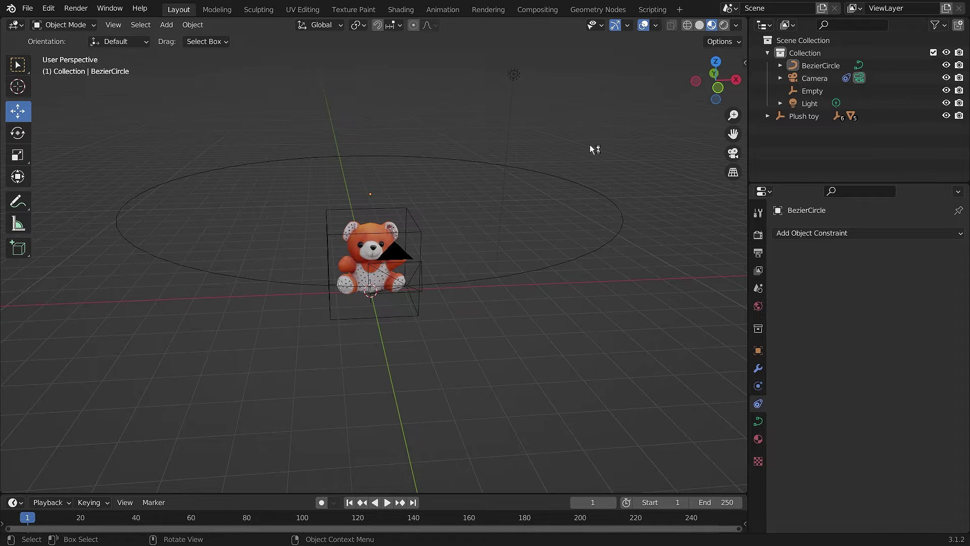
{"action": "left_click", "coordinate": [397, 253]}
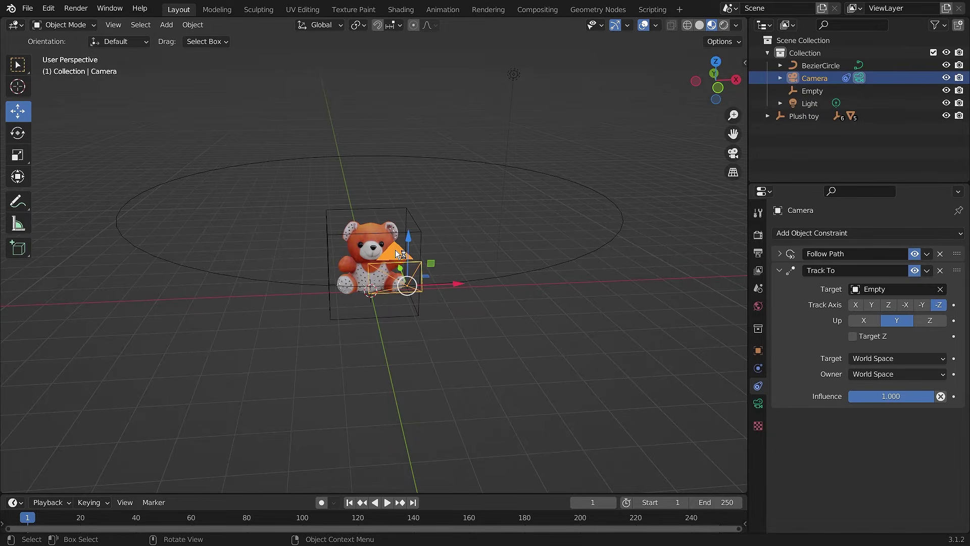
{"action": "left_click", "coordinate": [782, 274]}
{"action": "scroll", "coordinate": [324, 298], "scroll_direction": "up", "scroll_amount": 3}
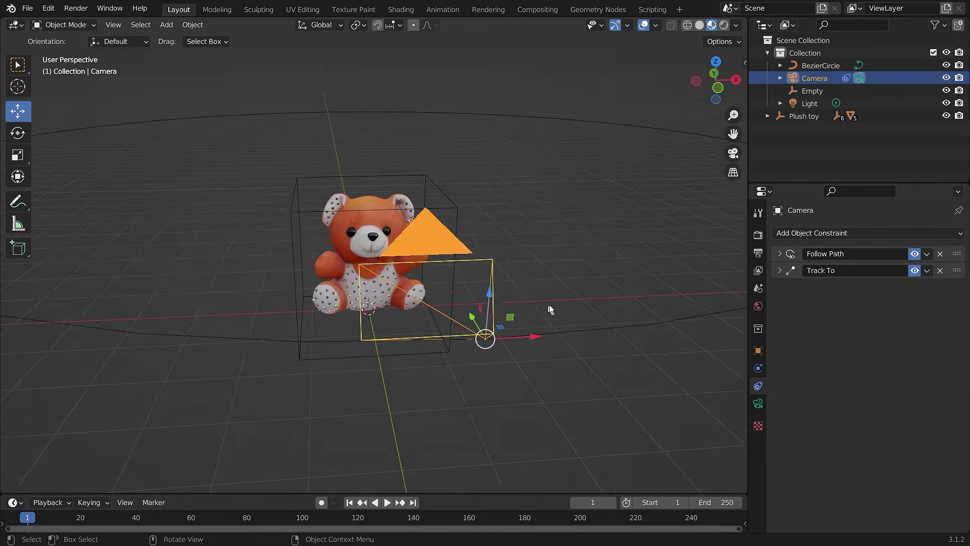
{"action": "middle_click_drag", "start_coordinate": [551, 309], "coordinate": [578, 303]}
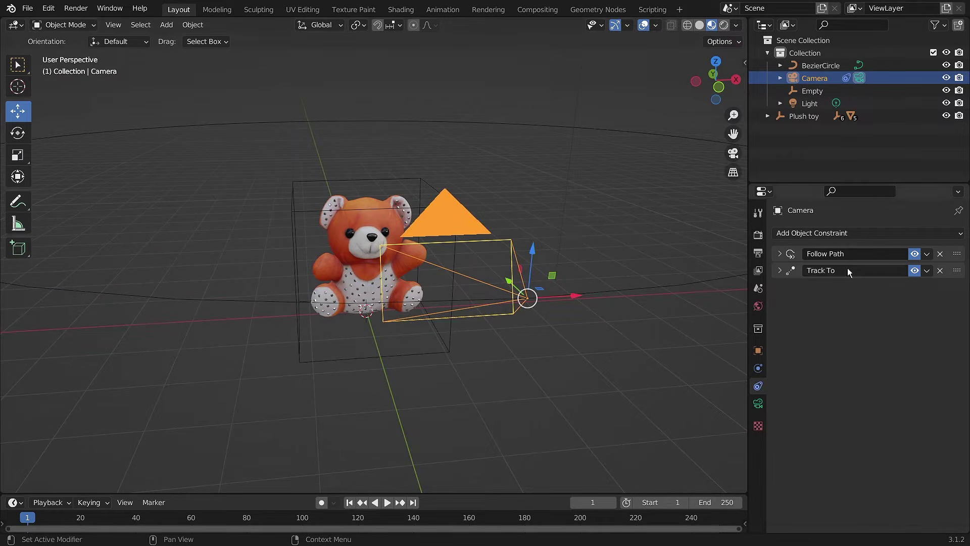
{"action": "left_click", "coordinate": [779, 254]}
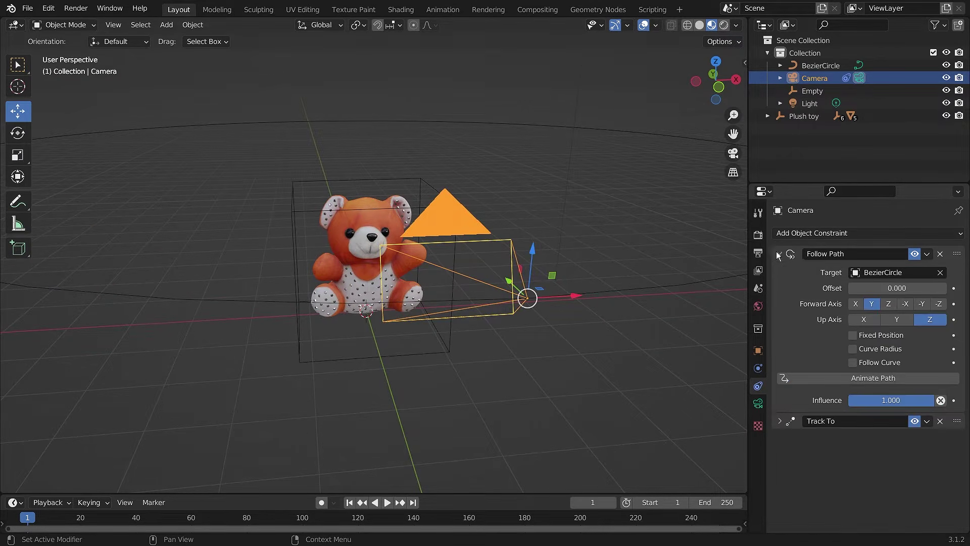
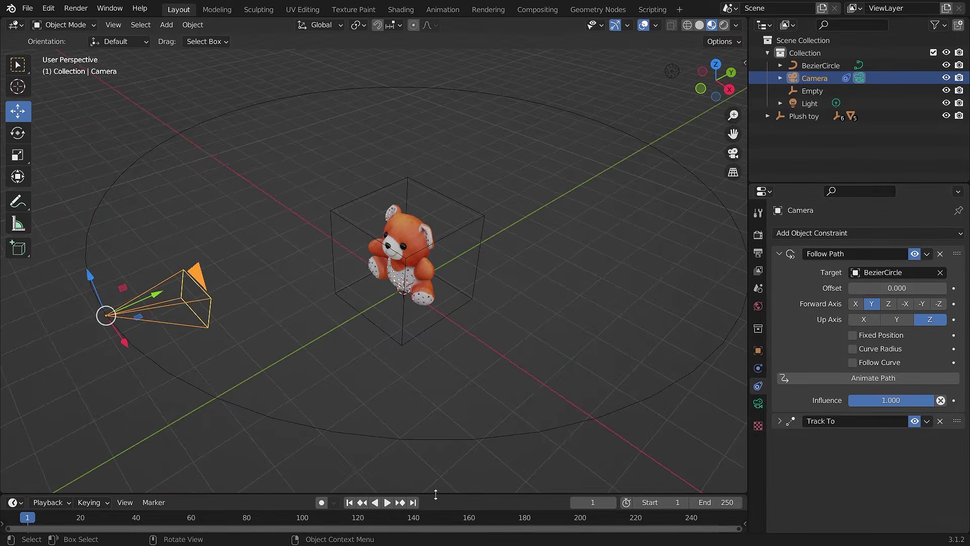
Enlarge the timeline and play the animation to check whether the camera moves along the circle, then stop playback
{"action": "left_click_drag", "start_coordinate": [433, 495], "coordinate": [443, 432]}
{"action": "scroll", "coordinate": [489, 330], "scroll_direction": "down", "scroll_amount": 2}
{"action": "middle_click_drag", "start_coordinate": [490, 329], "coordinate": [495, 277]}
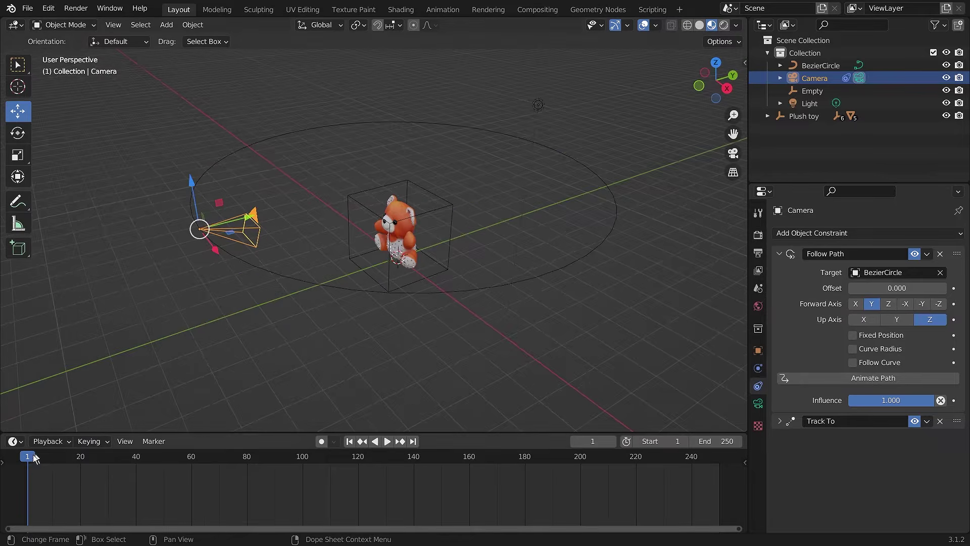
{"action": "left_click", "coordinate": [388, 441]}
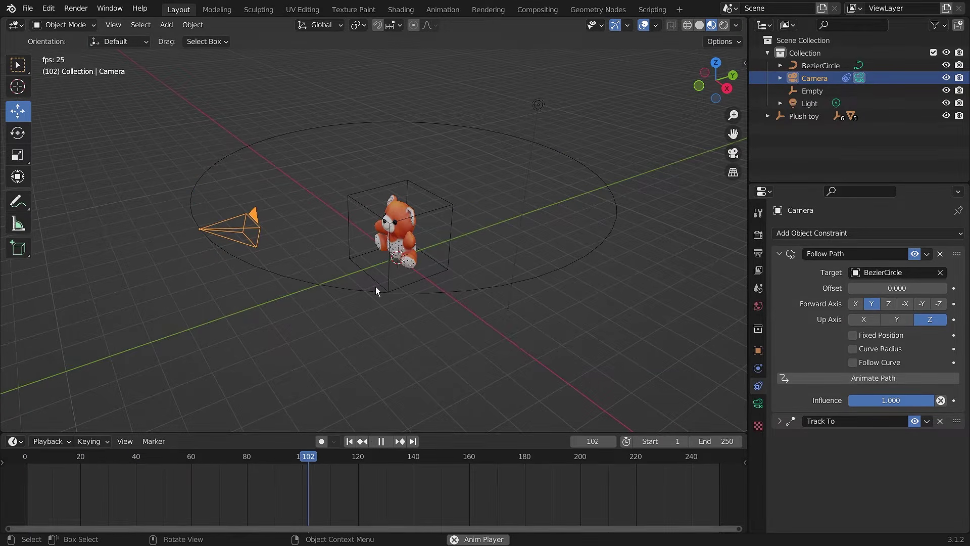
{"action": "key", "text": "Escape"}
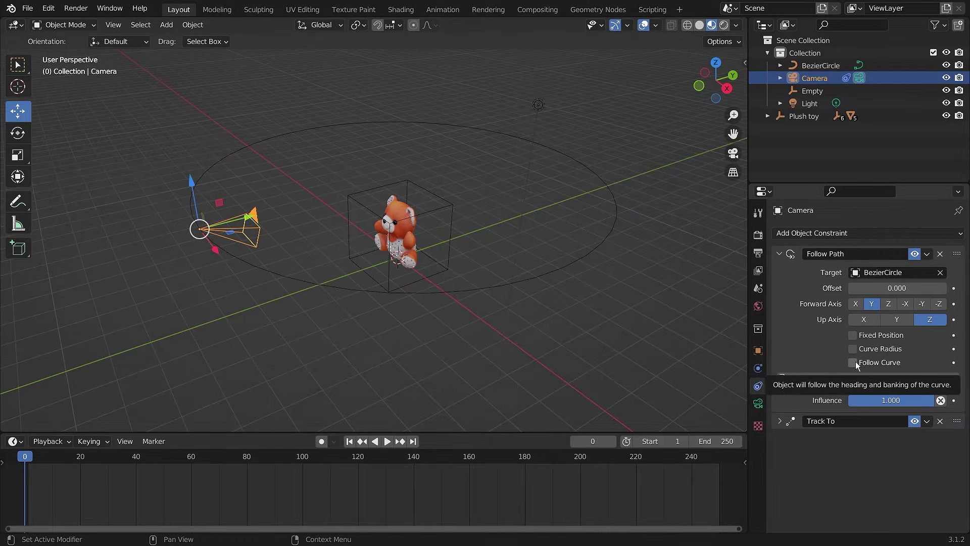
Enable Follow Curve and animate the path in the camera's Follow Path constraint, and play the animation
{"action": "left_click", "coordinate": [854, 363]}
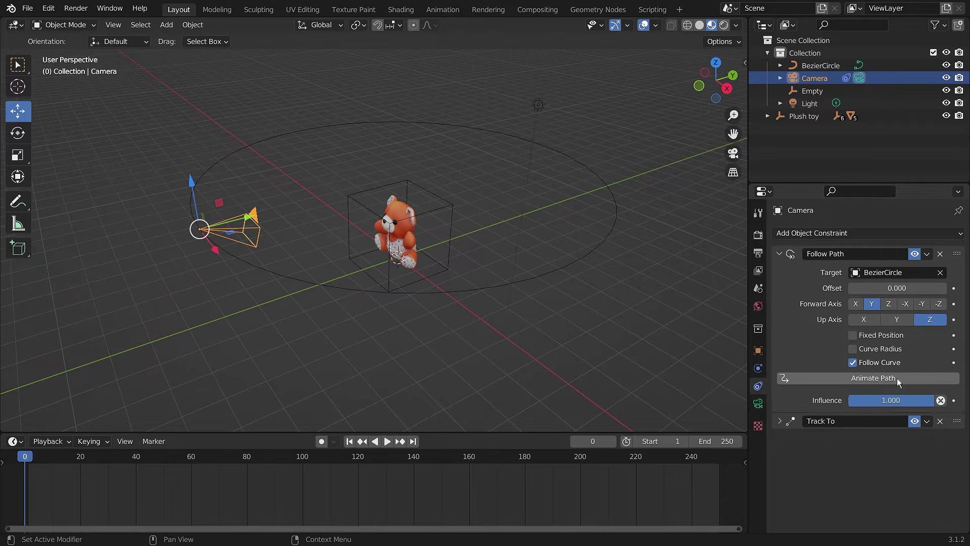
{"action": "left_click", "coordinate": [387, 441]}
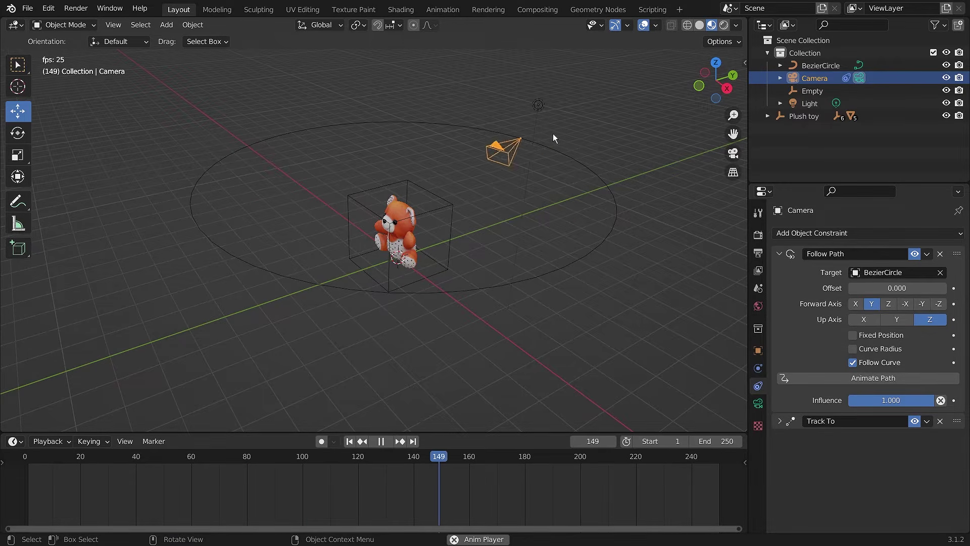
{"action": "key", "text": "space"}
Scrub through the camera's orbit, return the timeline to frame 0 and look at the plush toy through the camera
{"action": "left_click_drag", "start_coordinate": [601, 458], "coordinate": [590, 454]}
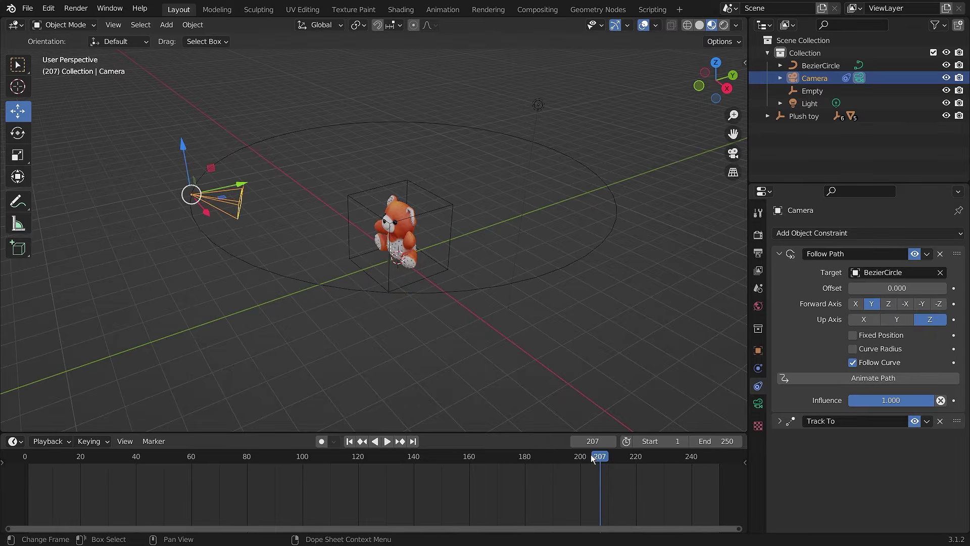
{"action": "key", "text": "space"}
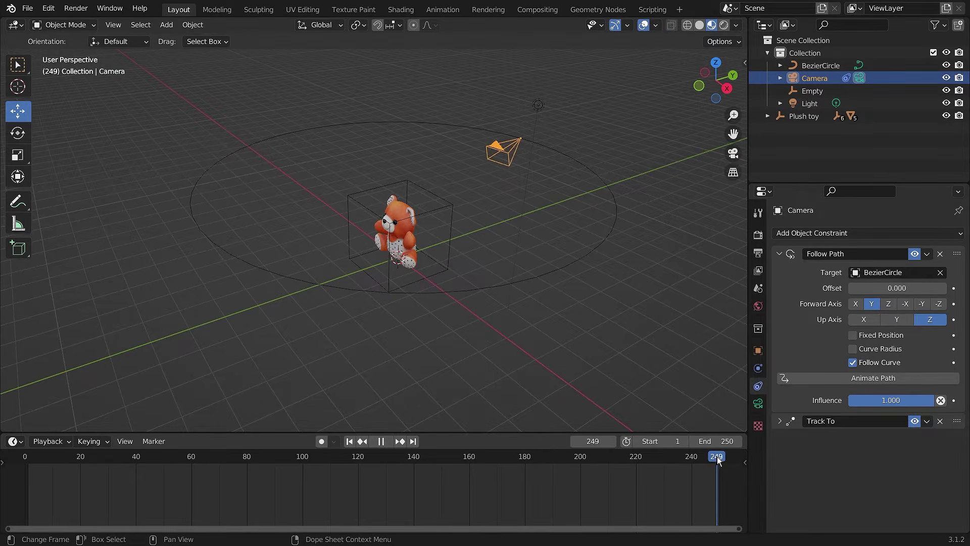
{"action": "left_click_drag", "start_coordinate": [717, 457], "coordinate": [21, 457]}
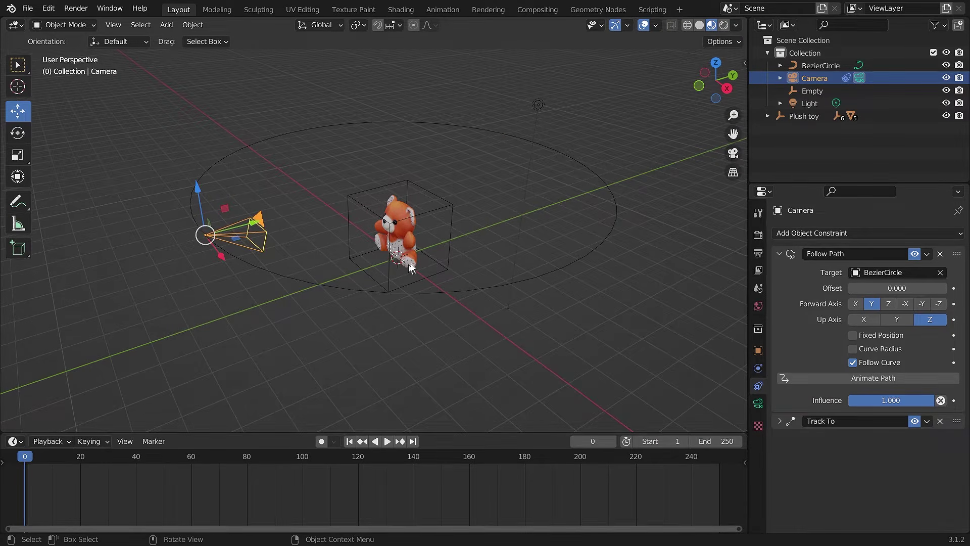
{"action": "key", "text": "KP_0"}
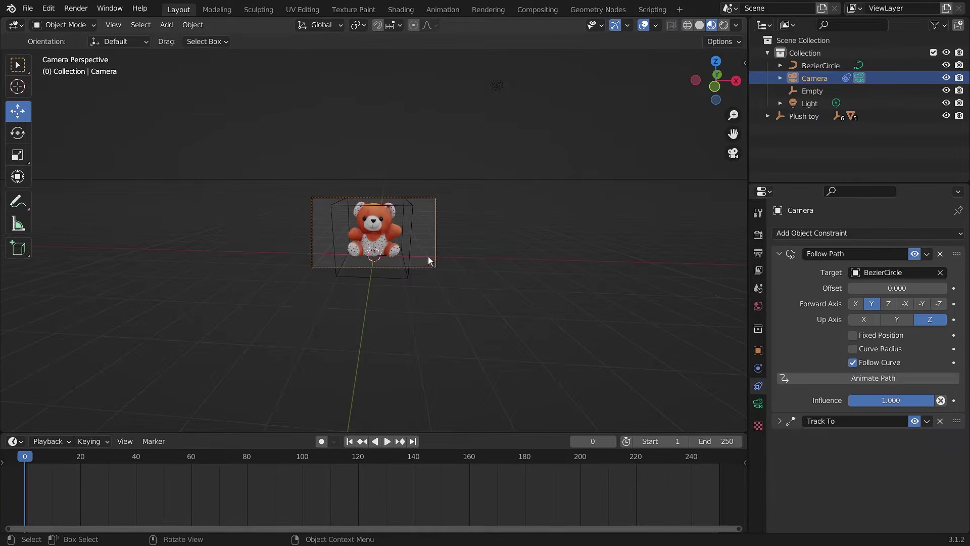
{"action": "scroll", "coordinate": [404, 249], "scroll_direction": "up", "scroll_amount": 4}
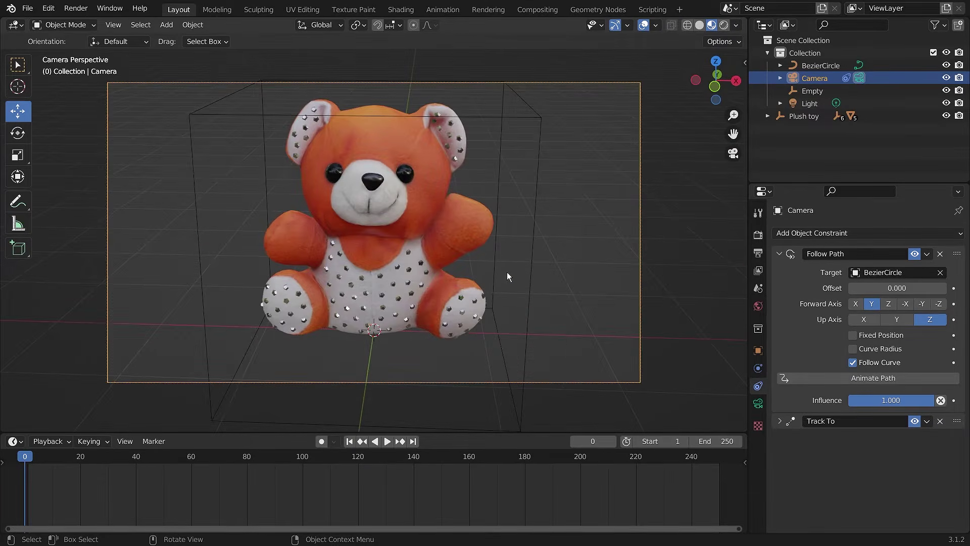
Play the camera's follow-path animation through the camera view to review its orbit around the teddy bear
{"action": "key", "text": "space"}
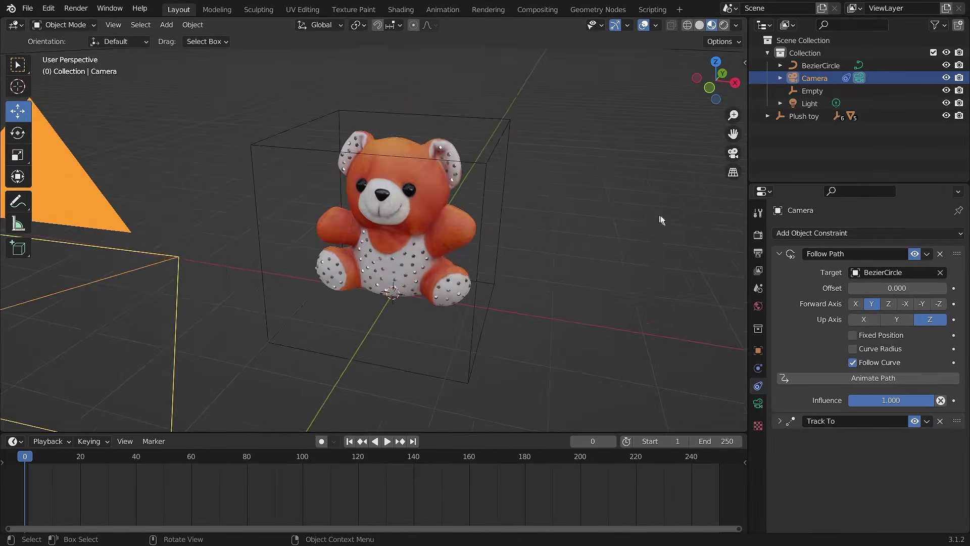
{"action": "scroll", "coordinate": [666, 232], "scroll_direction": "down", "scroll_amount": 2}
{"action": "middle_click_drag", "start_coordinate": [598, 234], "coordinate": [489, 277]}
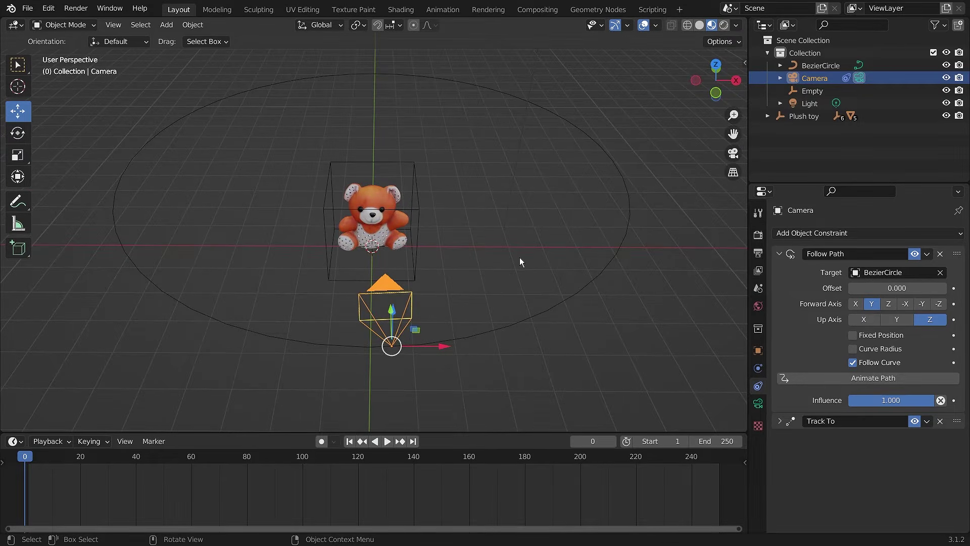
{"action": "key", "text": "KP_0"}
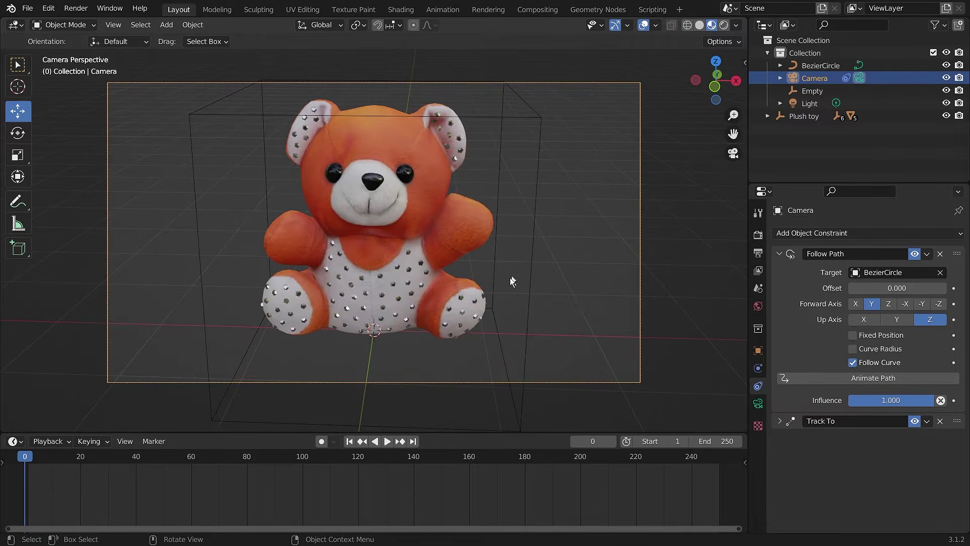
{"action": "key", "text": "space"}
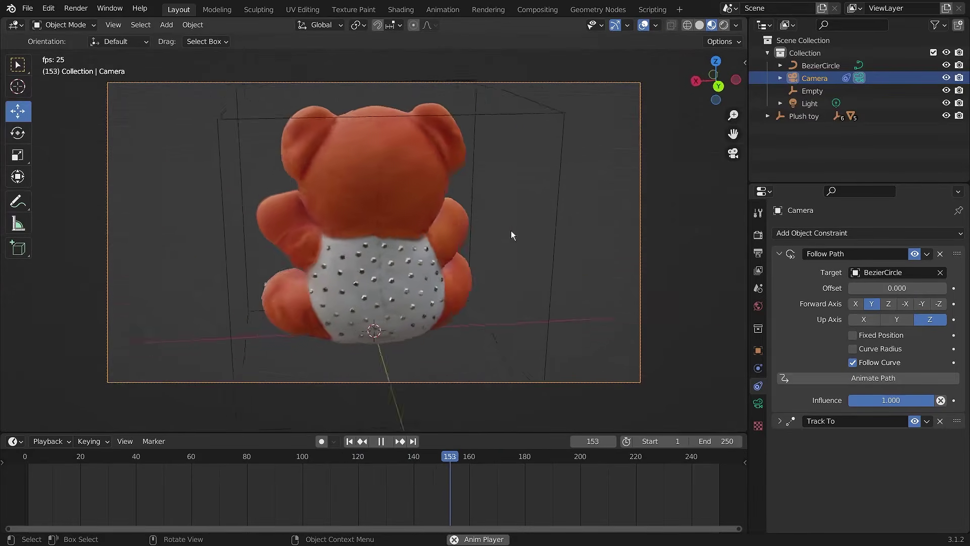
{"action": "key", "text": "space"}
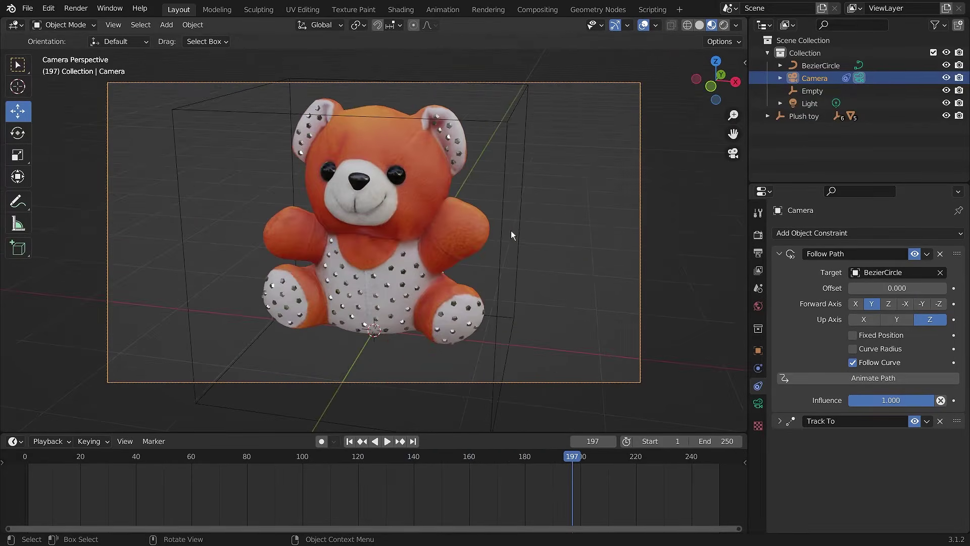
Select the Bezier circle around the teddy bear and expand the Path Animation settings in its curve properties
{"action": "middle_click_drag", "start_coordinate": [511, 231], "coordinate": [621, 247]}
{"action": "scroll", "coordinate": [621, 246], "scroll_direction": "down", "scroll_amount": 4}
{"action": "middle_click_drag", "start_coordinate": [326, 253], "coordinate": [384, 265]}
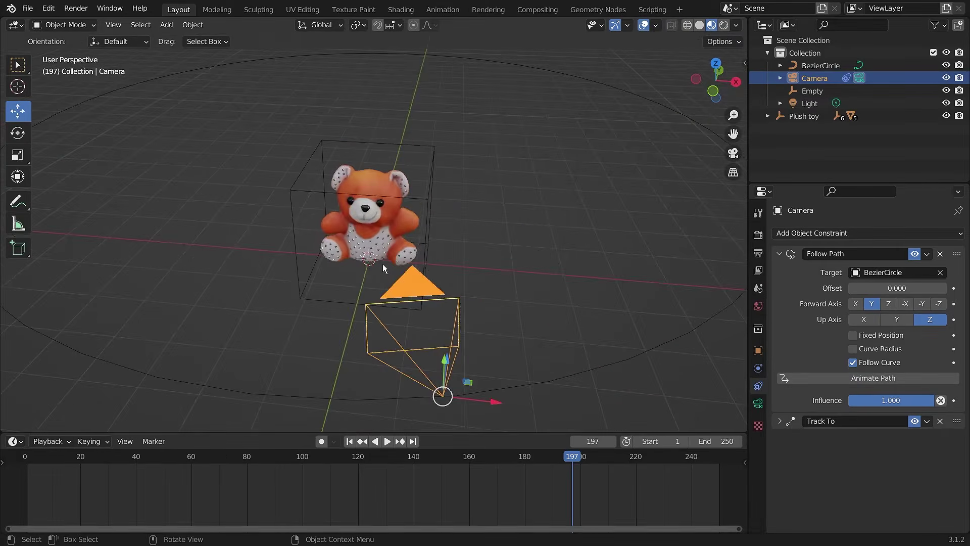
{"action": "scroll", "coordinate": [394, 261], "scroll_direction": "down", "scroll_amount": 4}
{"action": "middle_click_drag", "start_coordinate": [433, 241], "coordinate": [397, 245]}
{"action": "scroll", "coordinate": [395, 247], "scroll_direction": "up", "scroll_amount": 3}
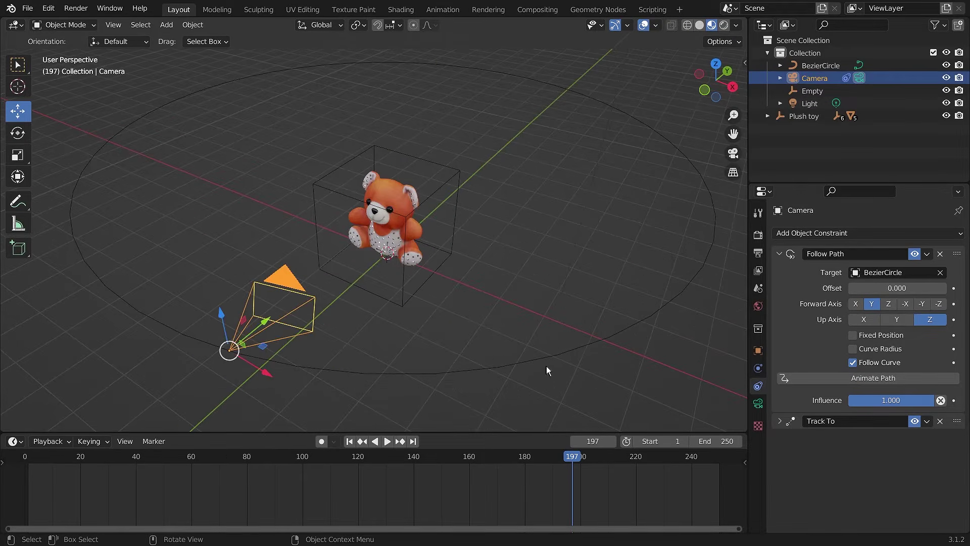
{"action": "left_click", "coordinate": [572, 347]}
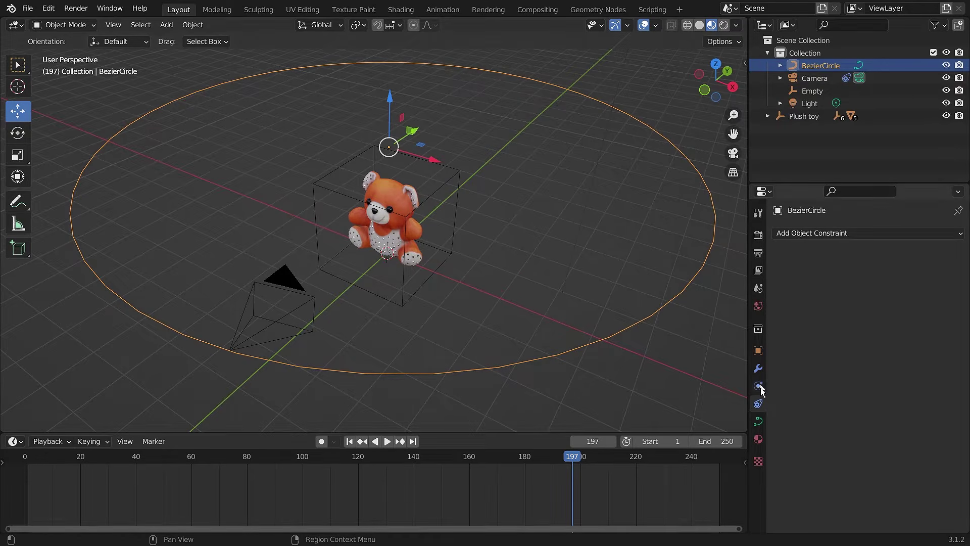
{"action": "left_click", "coordinate": [758, 423]}
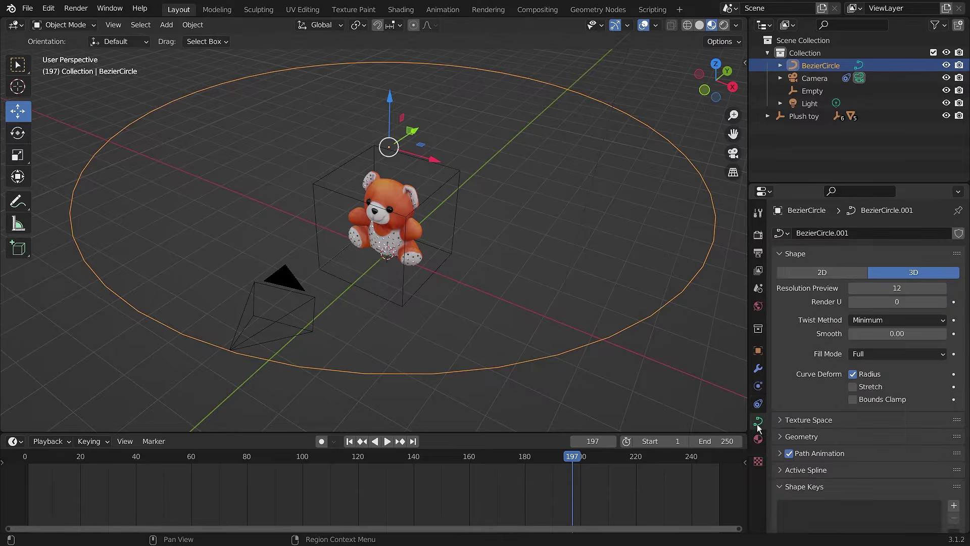
{"action": "scroll", "coordinate": [818, 380], "scroll_direction": "down", "scroll_amount": 2}
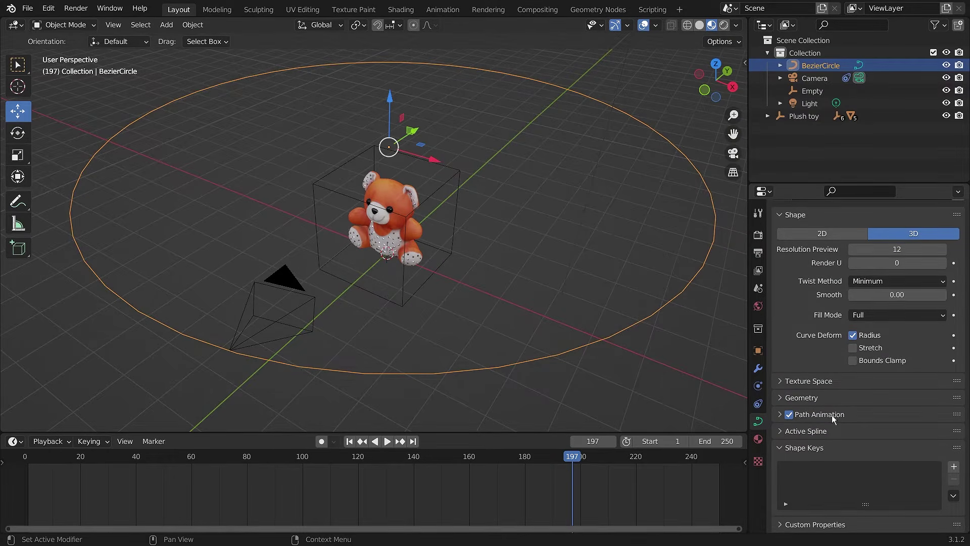
{"action": "left_click", "coordinate": [779, 415]}
{"action": "scroll", "coordinate": [819, 368], "scroll_direction": "down", "scroll_amount": 3}
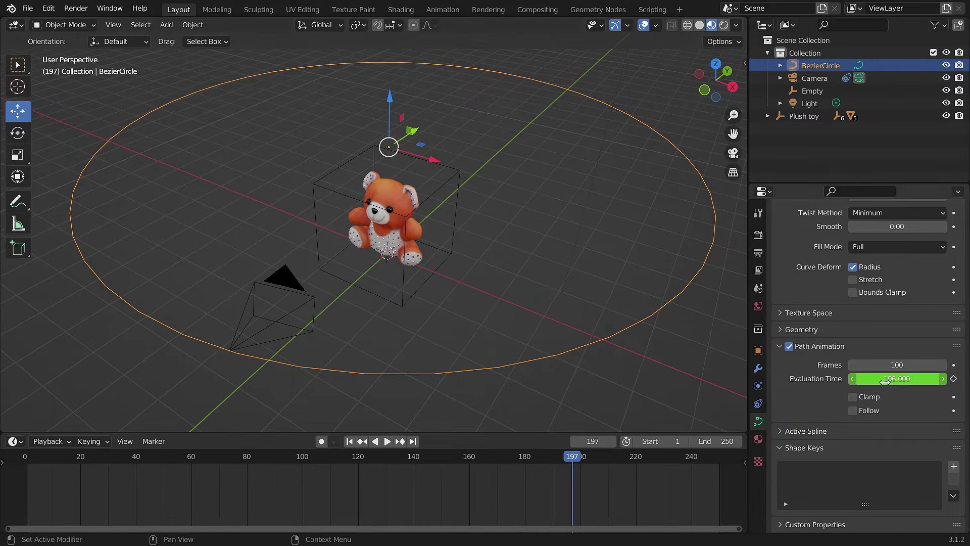
Look through the camera and turn off the Extras overlay in the viewport
{"action": "scroll", "coordinate": [372, 242], "scroll_direction": "down", "scroll_amount": 3}
{"action": "middle_click_drag", "start_coordinate": [372, 243], "coordinate": [421, 241]}
{"action": "scroll", "coordinate": [422, 241], "scroll_direction": "up", "scroll_amount": 3}
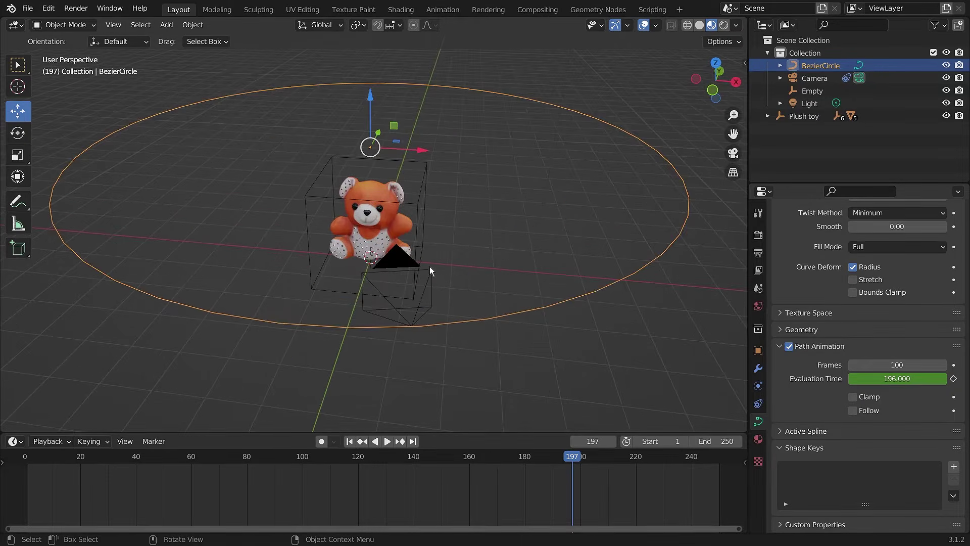
{"action": "scroll", "coordinate": [533, 244], "scroll_direction": "down", "scroll_amount": 3}
{"action": "scroll", "coordinate": [500, 228], "scroll_direction": "up", "scroll_amount": 2}
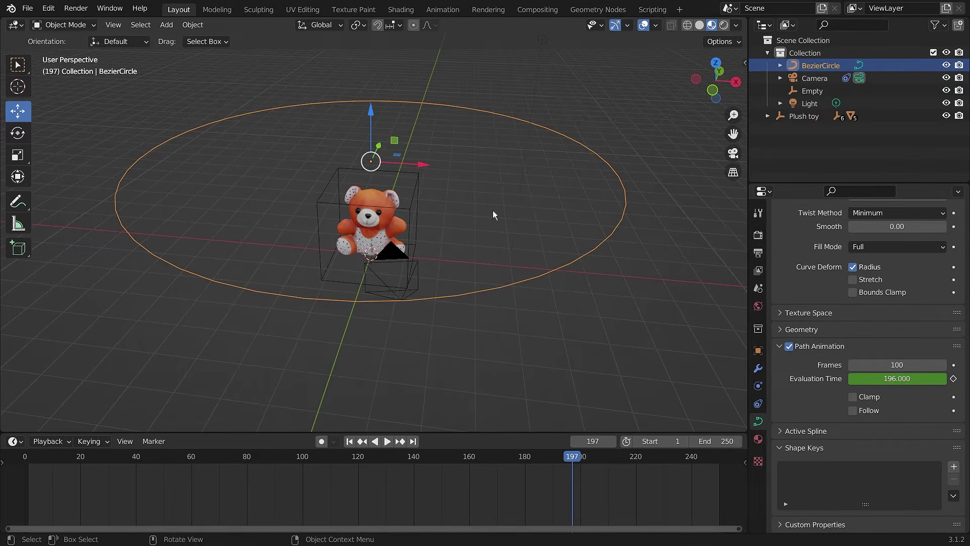
{"action": "key", "text": "KP_0"}
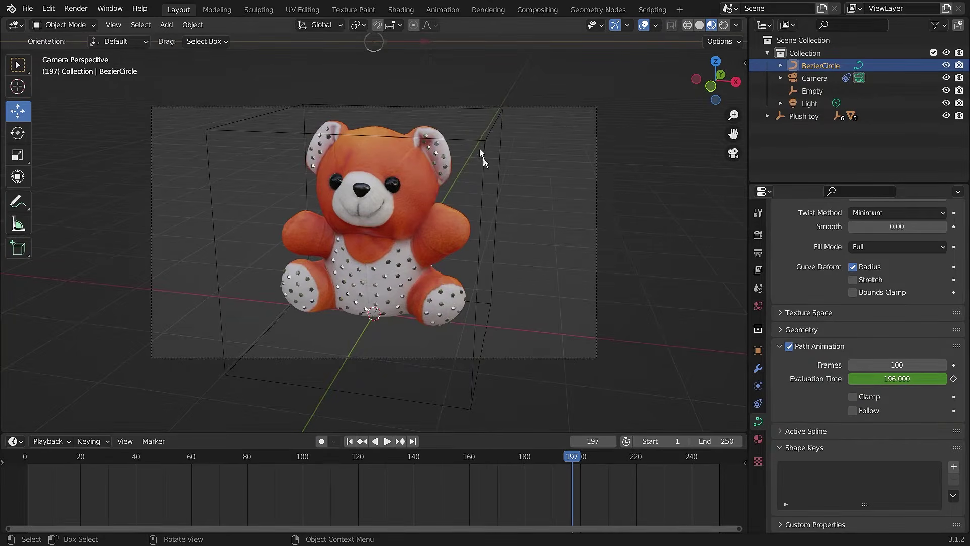
{"action": "left_click", "coordinate": [629, 25]}
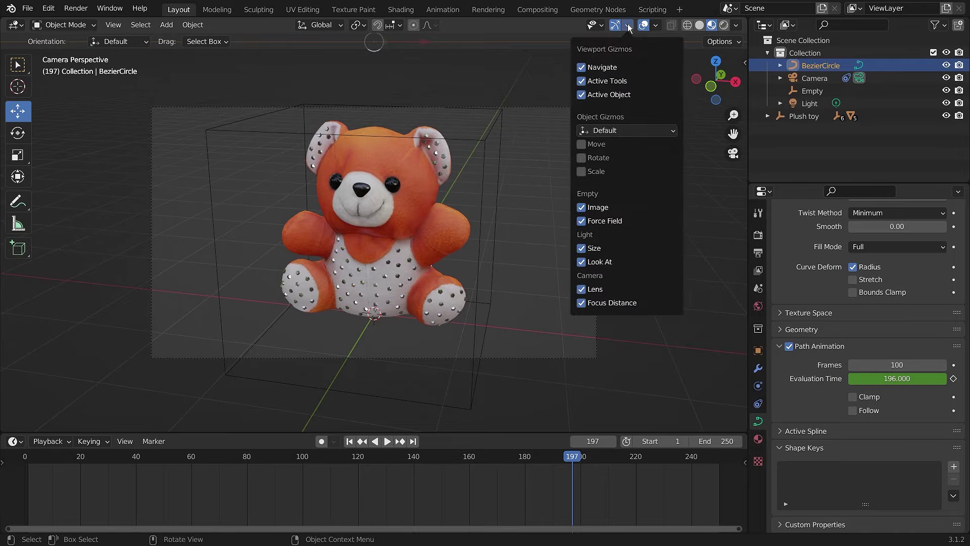
{"action": "mouse_move", "coordinate": [660, 24]}
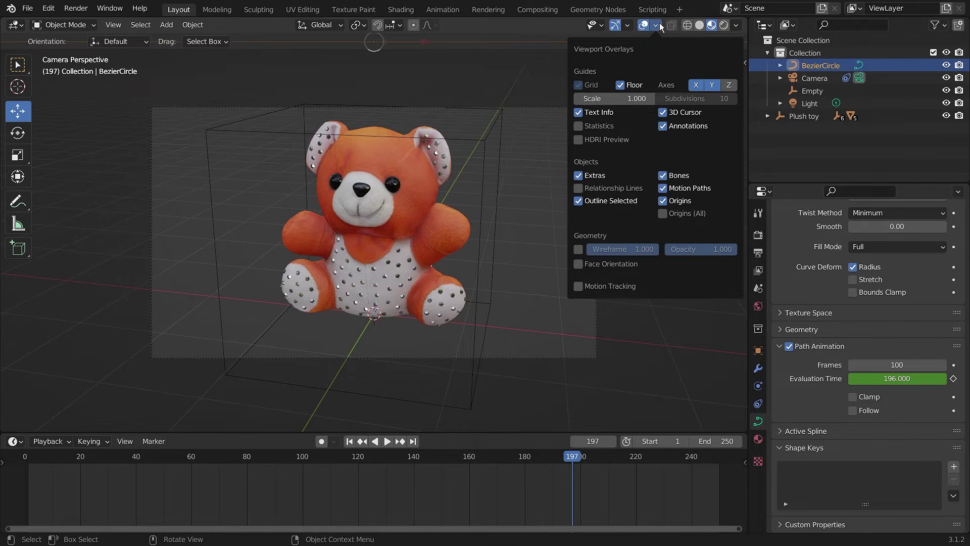
{"action": "left_click", "coordinate": [579, 176]}
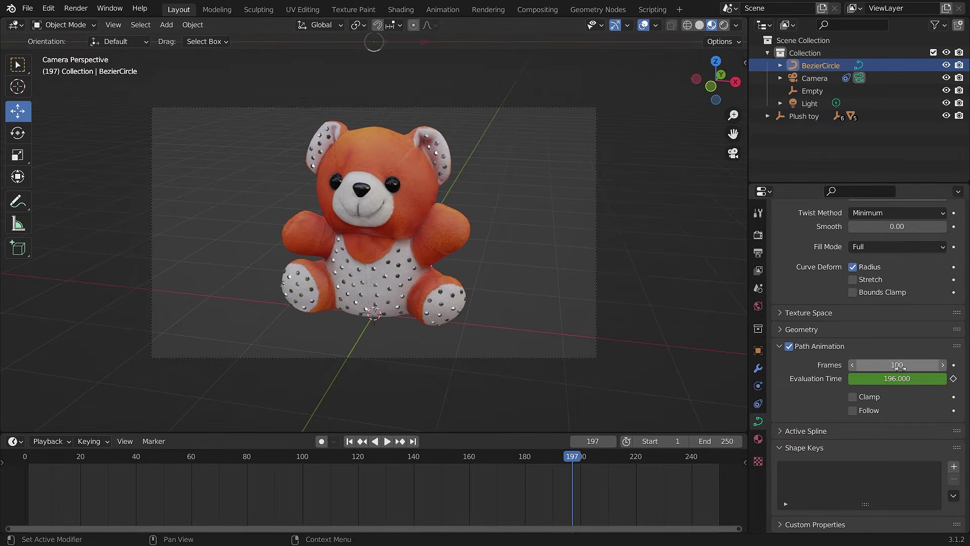
Rewind the timeline to the start and play the orbit animation without the overlay extras
{"action": "left_click_drag", "start_coordinate": [572, 457], "coordinate": [4, 503]}
{"action": "key", "text": "space"}
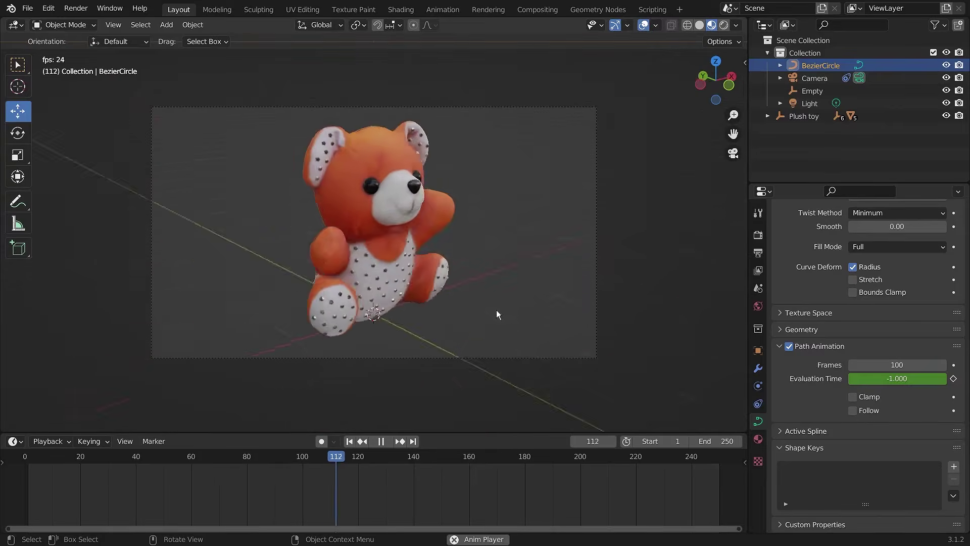
{"action": "key", "text": "Escape"}
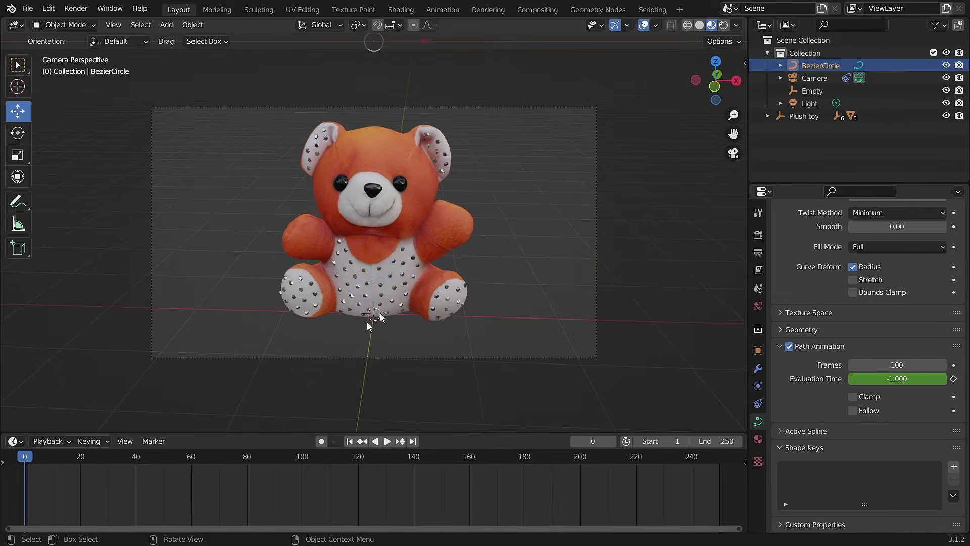
Set the circle's path animation length to 500 frames, play the animation, and scrub back to frame 12
{"action": "double_click", "coordinate": [901, 364]}
{"action": "key", "text": "BackSpace"}
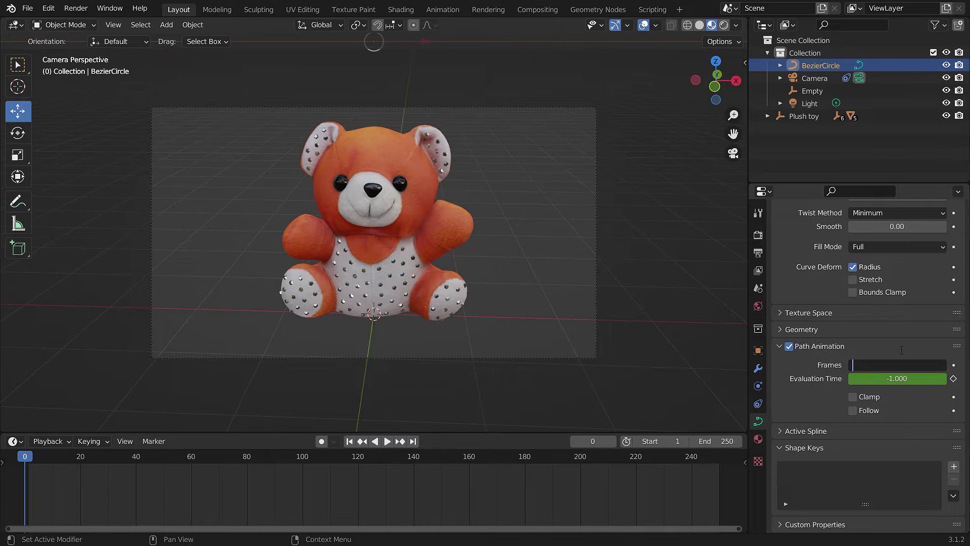
{"action": "key", "text": "Return"}
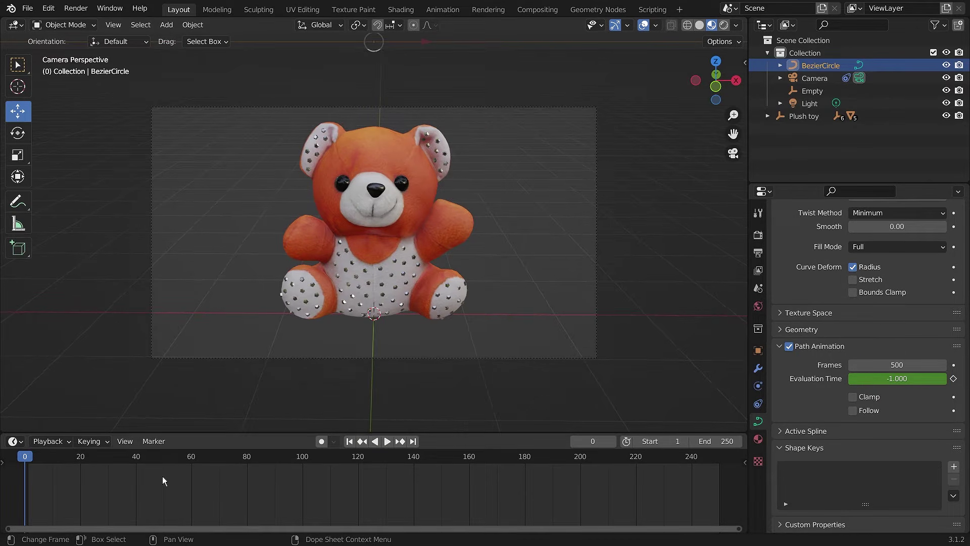
{"action": "key", "text": "space"}
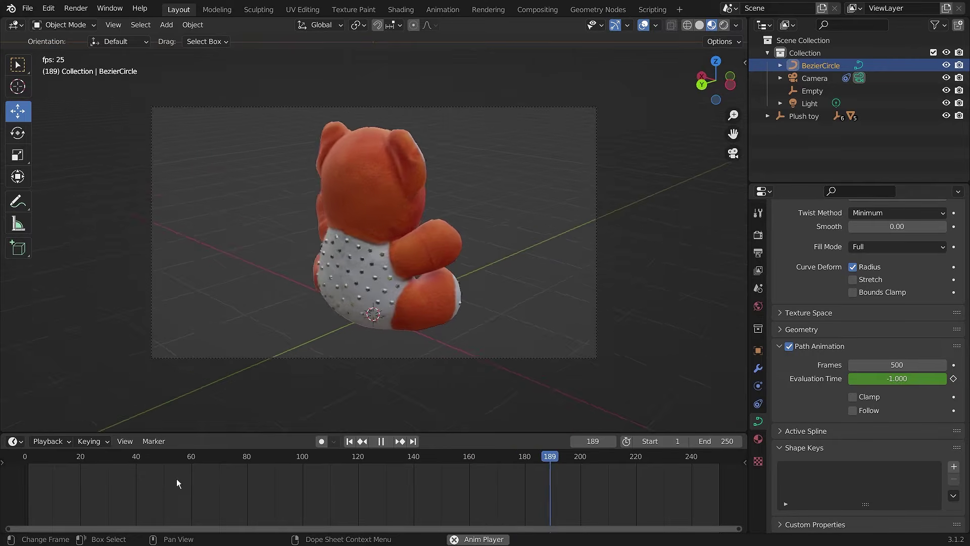
{"action": "key", "text": "space"}
{"action": "left_click_drag", "start_coordinate": [557, 462], "coordinate": [58, 447]}
Set the circle's path animation length to 1000 frames and play the animation
{"action": "left_click", "coordinate": [905, 367]}
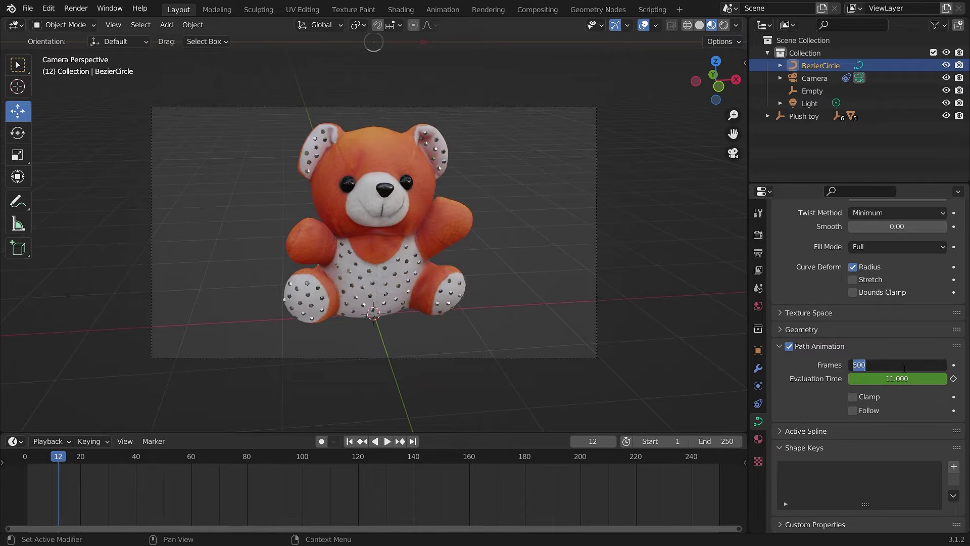
{"action": "type", "text": "10"}
{"action": "key", "text": "Return"}
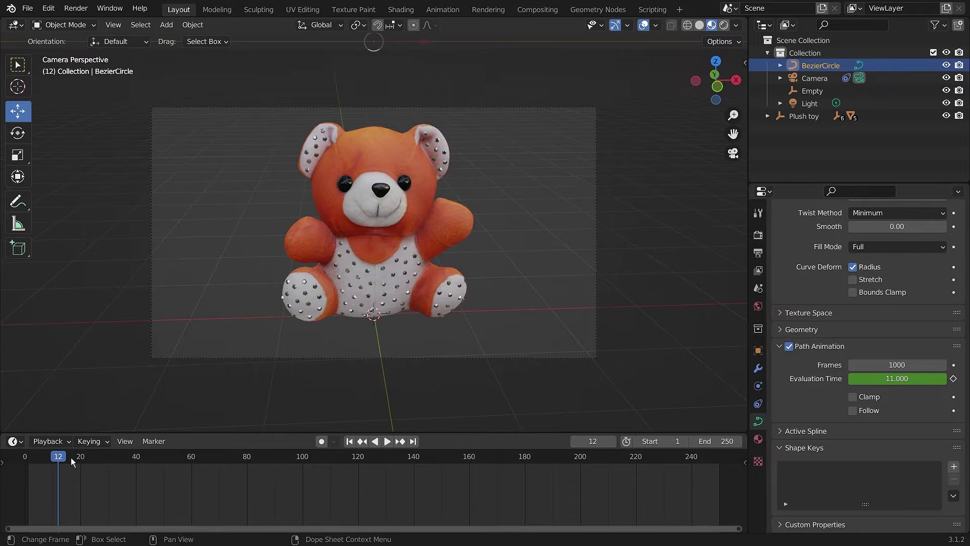
{"action": "key", "text": "space"}
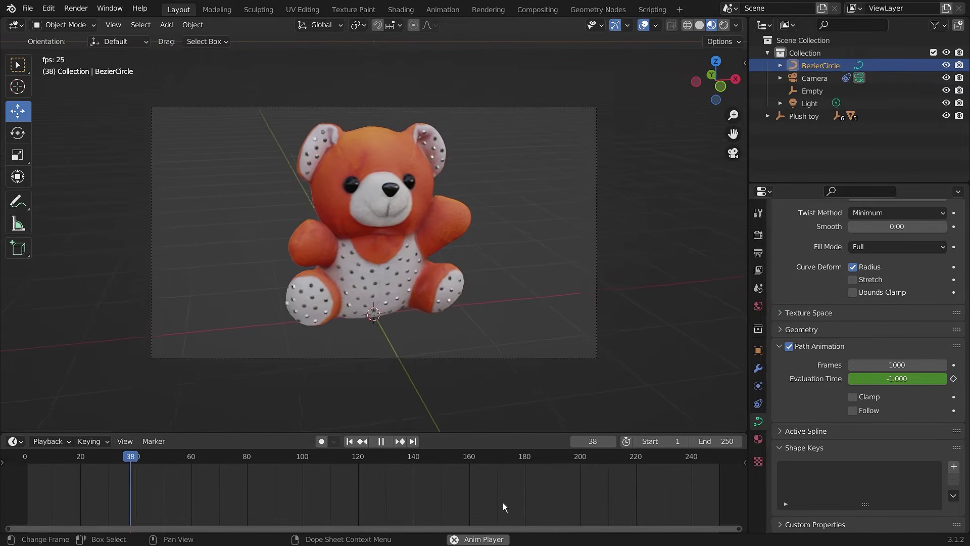
Set the circle's path animation length to 50 frames and play the animation
{"action": "double_click", "coordinate": [915, 364]}
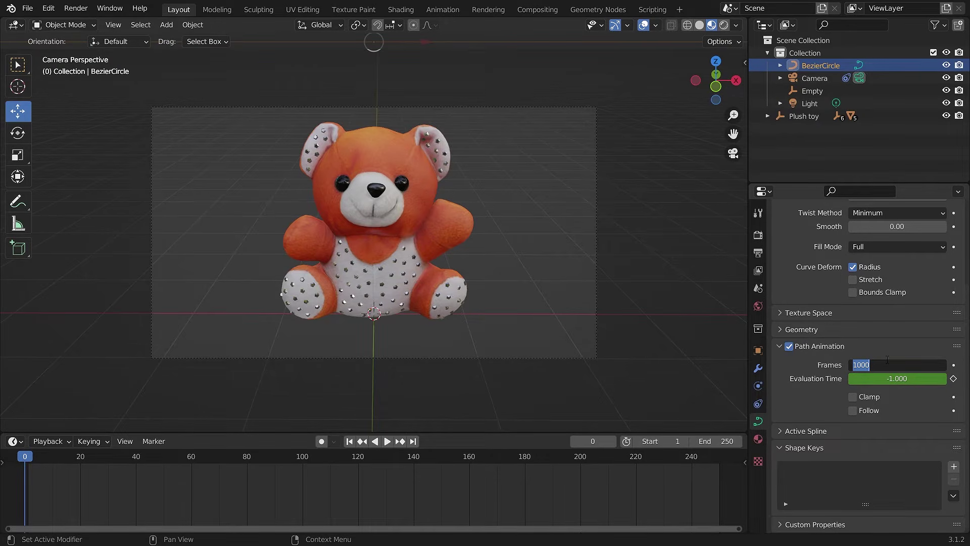
{"action": "type", "text": "50"}
{"action": "key", "text": "Return"}
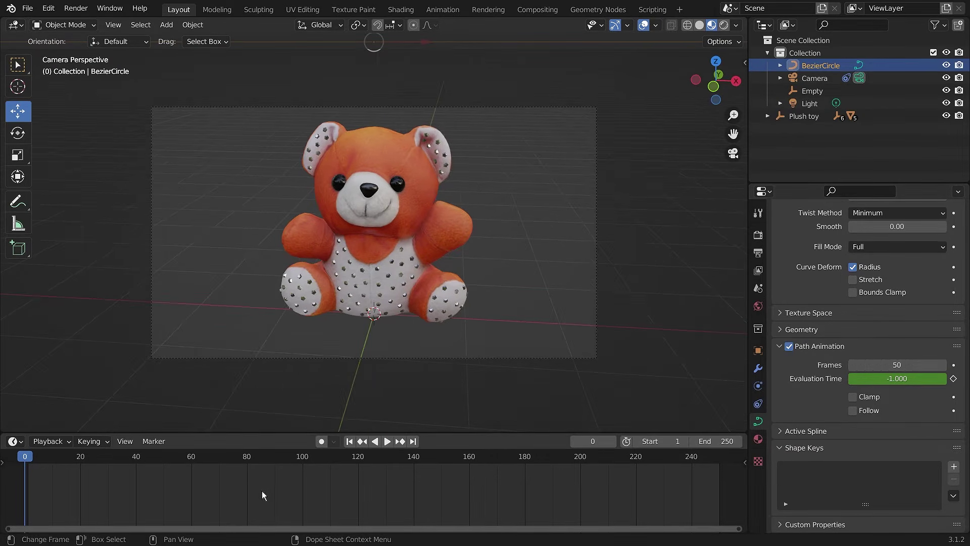
{"action": "key", "text": "space"}
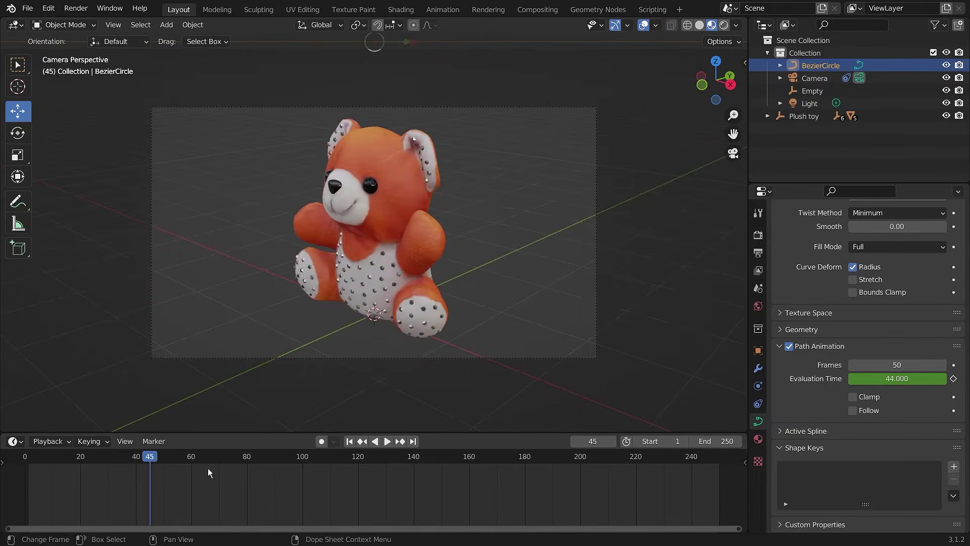
{"action": "key", "text": "Escape"}
Set the circle's path animation length to 10 frames and play the animation
{"action": "left_click", "coordinate": [912, 366]}
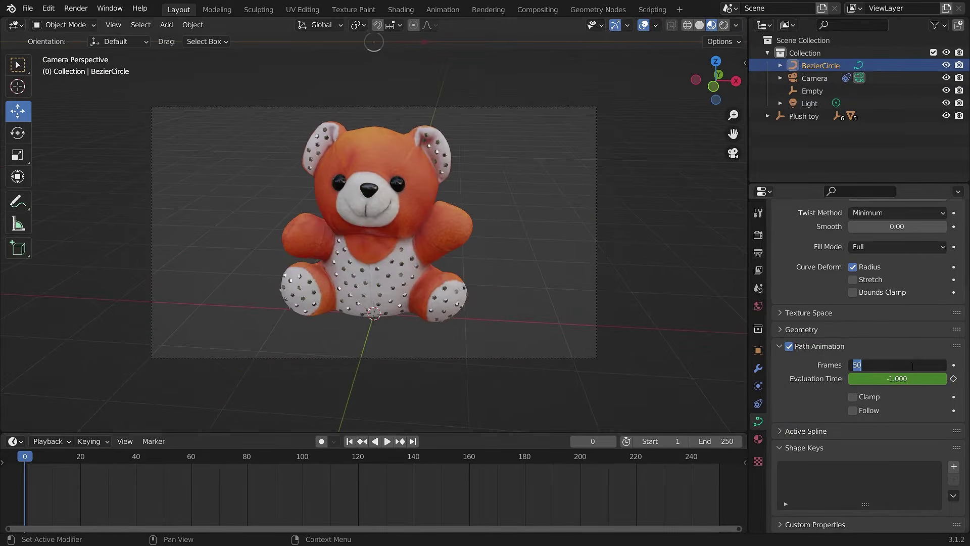
{"action": "type", "text": "10"}
{"action": "key", "text": "Return"}
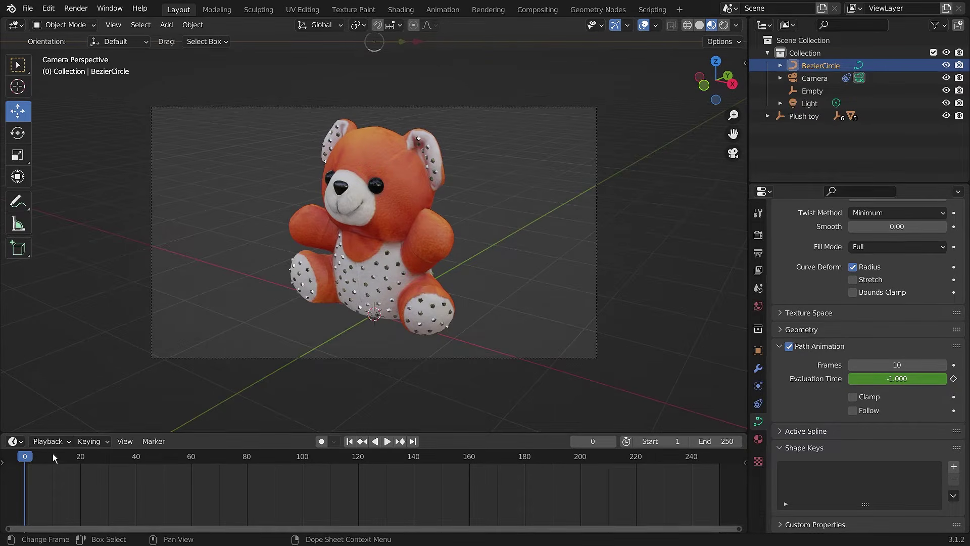
{"action": "key", "text": "space"}
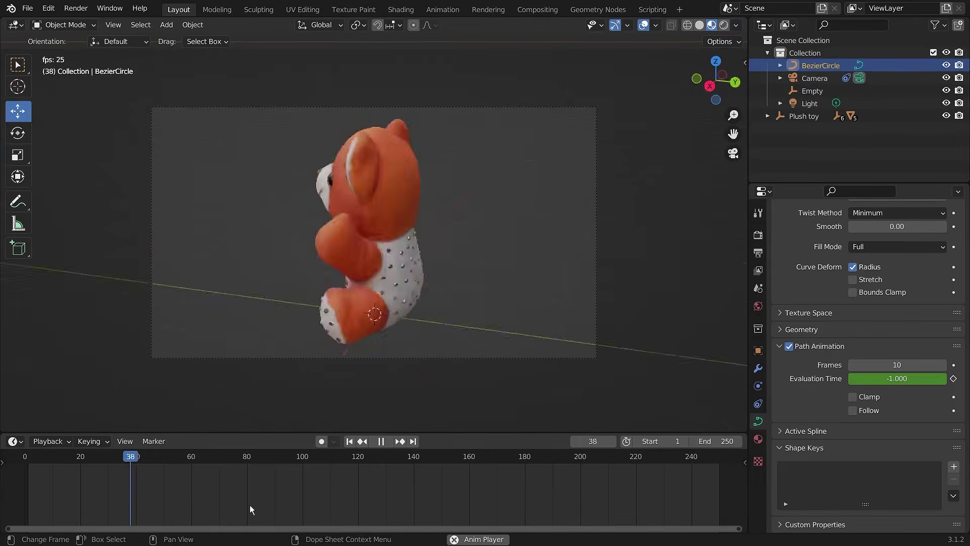
{"action": "key", "text": "space"}
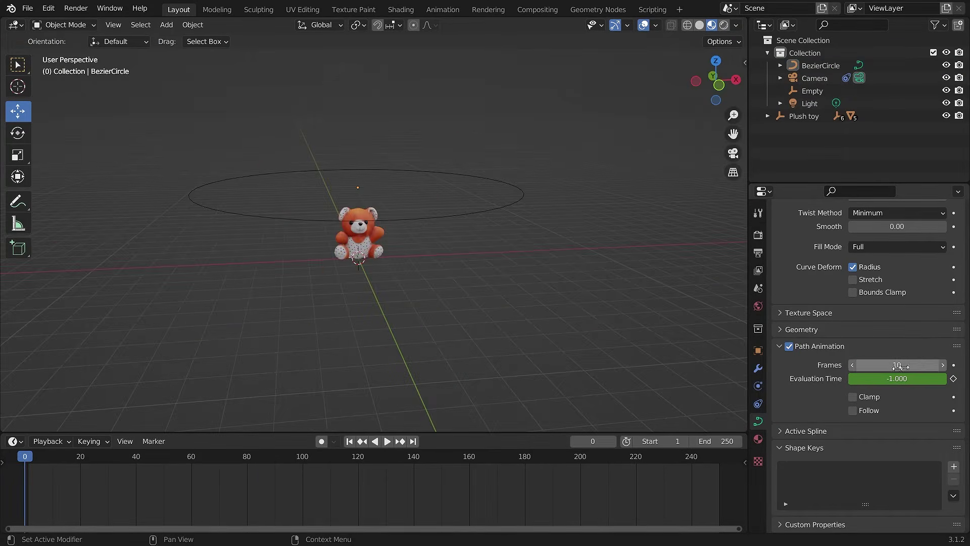
Set the circle's path animation length to 100 frames
{"action": "left_click", "coordinate": [925, 364]}
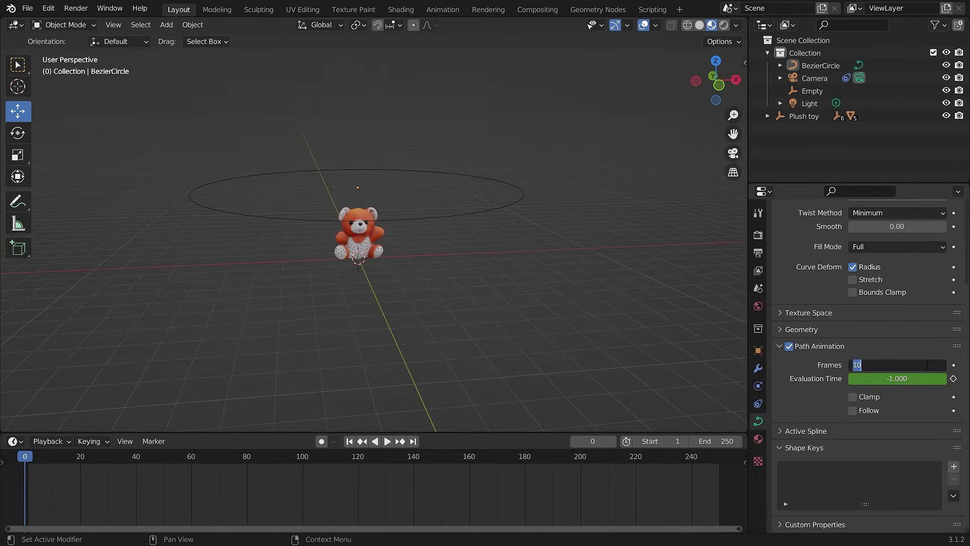
{"action": "type", "text": "100"}
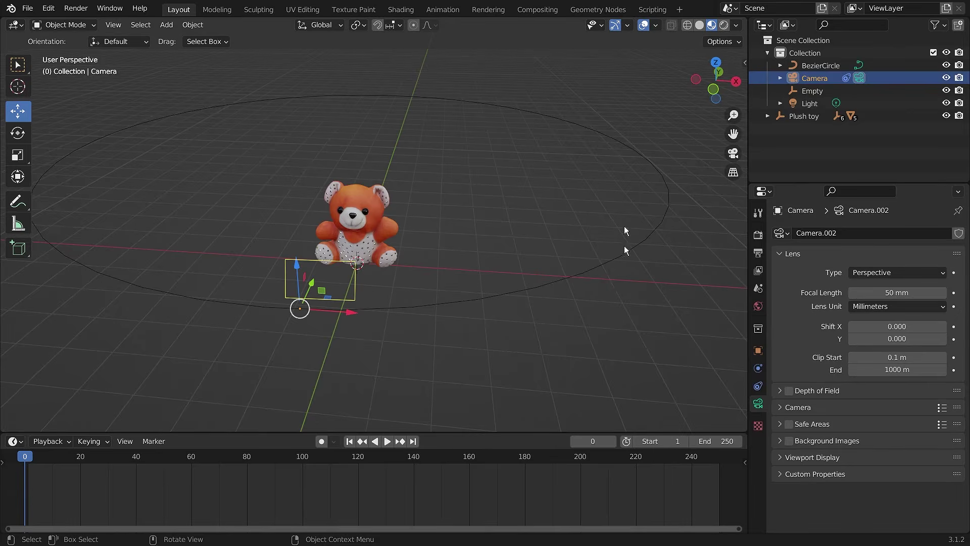
Turn on the display of Extras in the viewport overlays
{"action": "left_click", "coordinate": [656, 25]}
{"action": "left_click", "coordinate": [655, 26]}
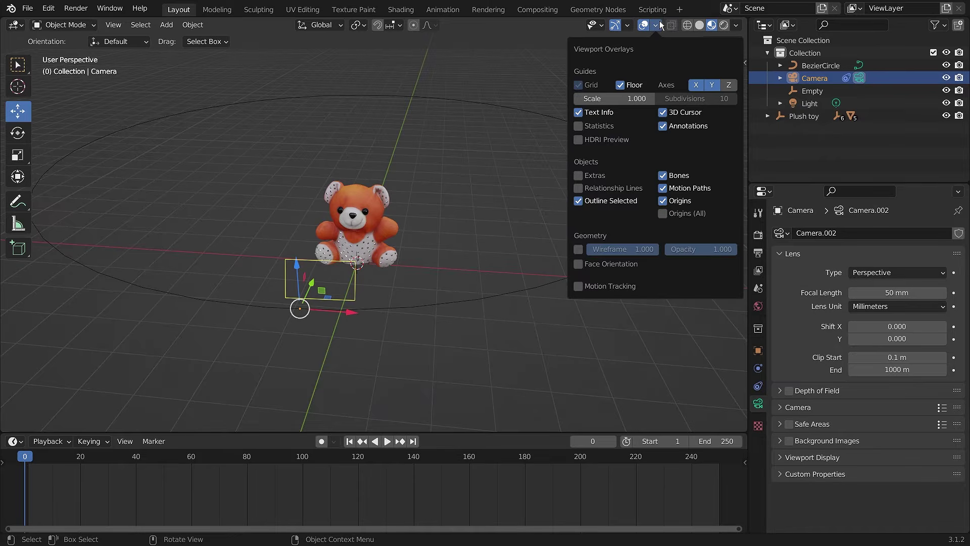
{"action": "left_click", "coordinate": [594, 176]}
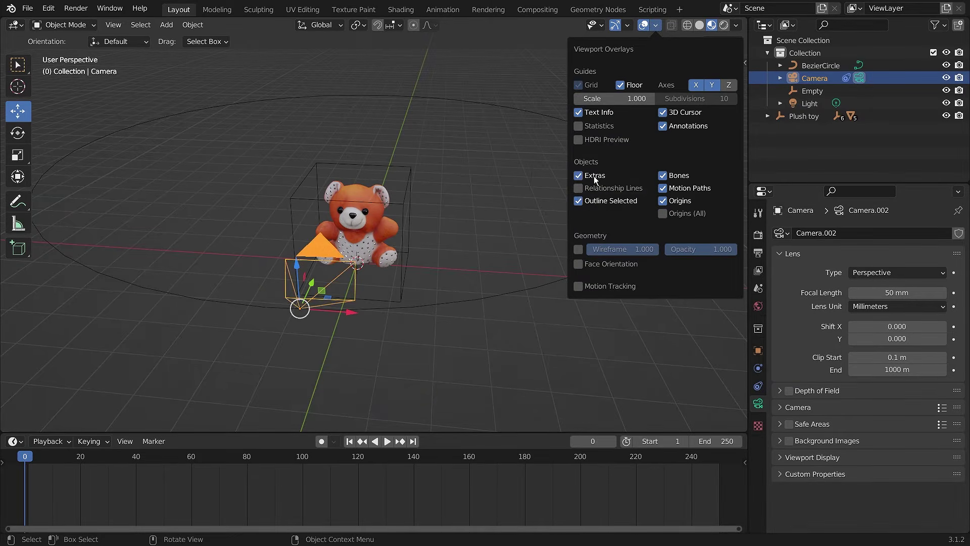
{"action": "middle_click_drag", "start_coordinate": [492, 249], "coordinate": [422, 255]}
Select the cube-shaped empty around the teddy bear and turn off the Extras overlay
{"action": "left_click", "coordinate": [469, 205]}
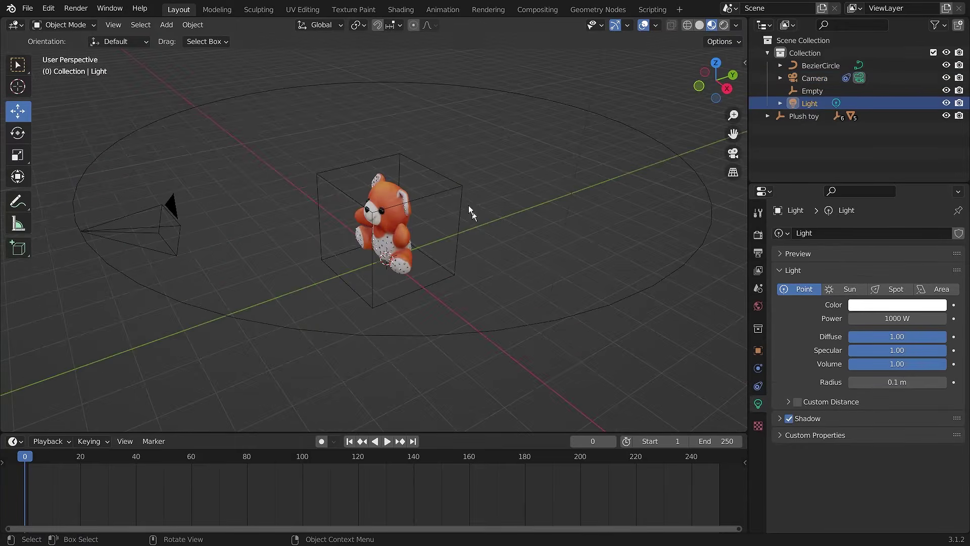
{"action": "middle_click_drag", "start_coordinate": [529, 233], "coordinate": [441, 223]}
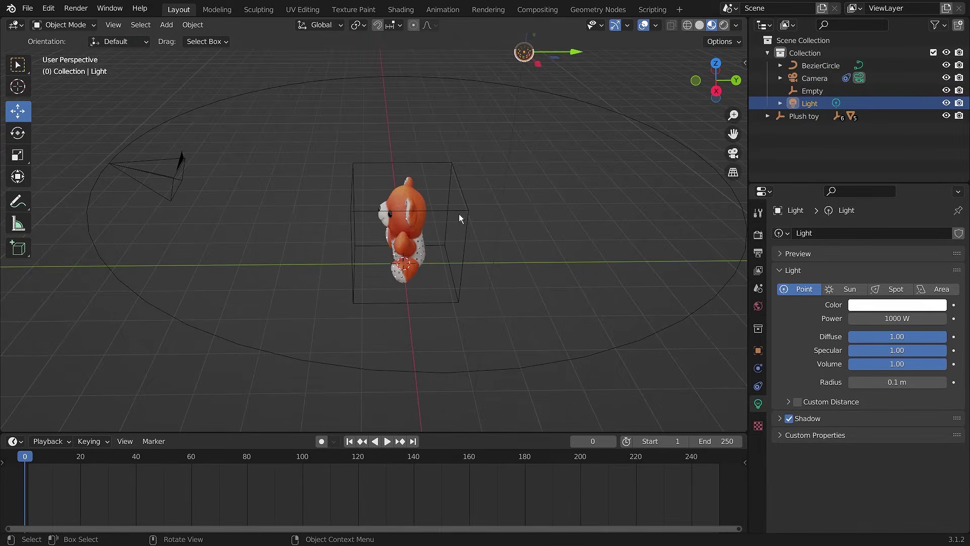
{"action": "left_click", "coordinate": [462, 213]}
{"action": "middle_click_drag", "start_coordinate": [344, 213], "coordinate": [535, 136]}
{"action": "left_click", "coordinate": [656, 25]}
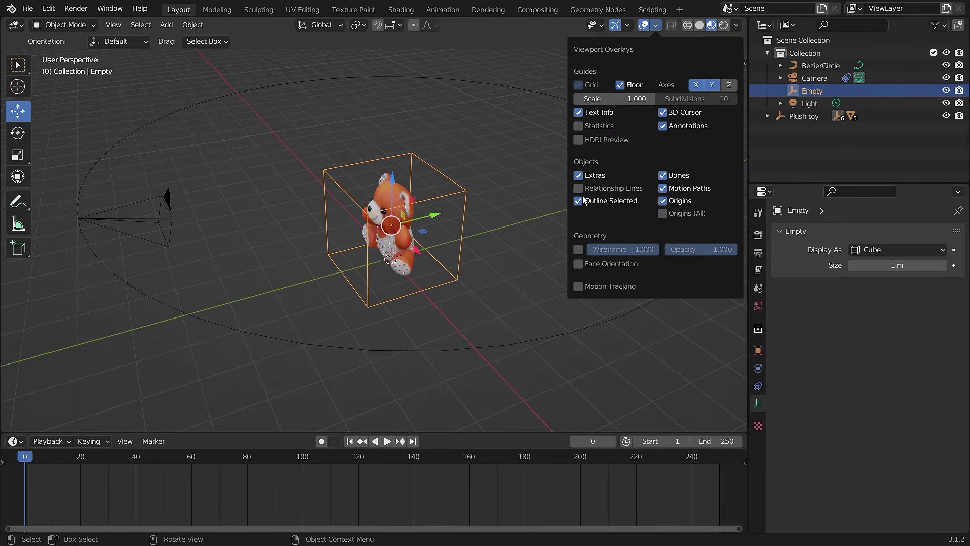
{"action": "left_click", "coordinate": [582, 176]}
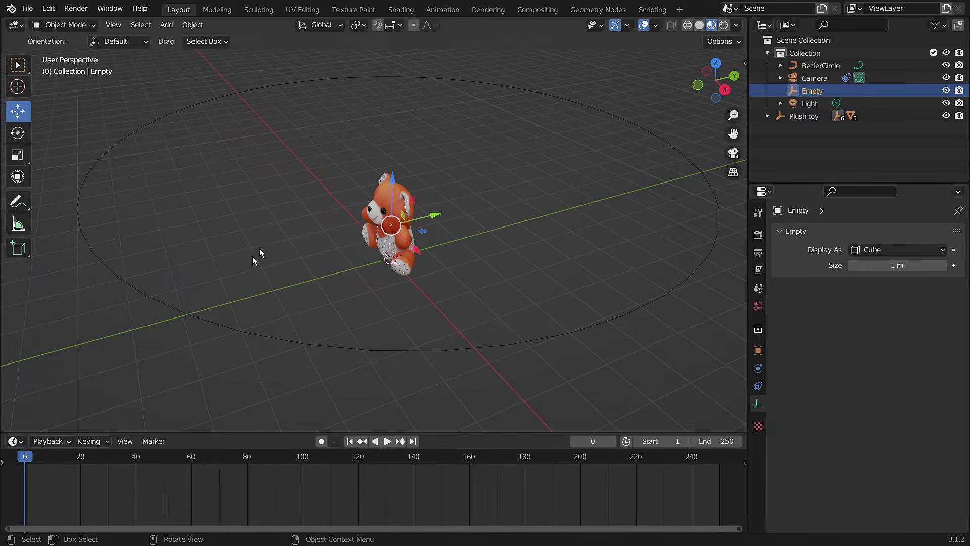
Select the camera from the scene's object list and turn the Extras overlay back on
{"action": "left_click", "coordinate": [817, 80]}
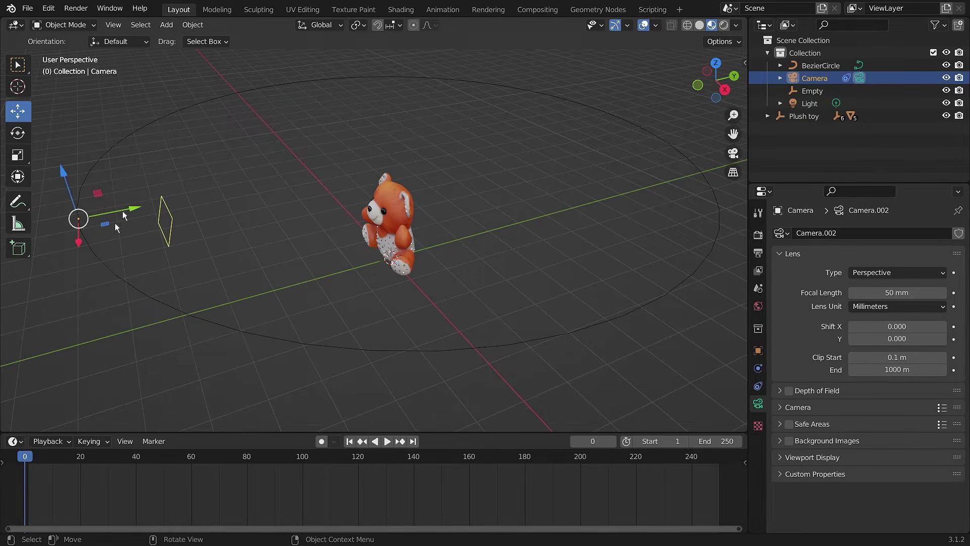
{"action": "middle_click_drag", "start_coordinate": [192, 241], "coordinate": [256, 253]}
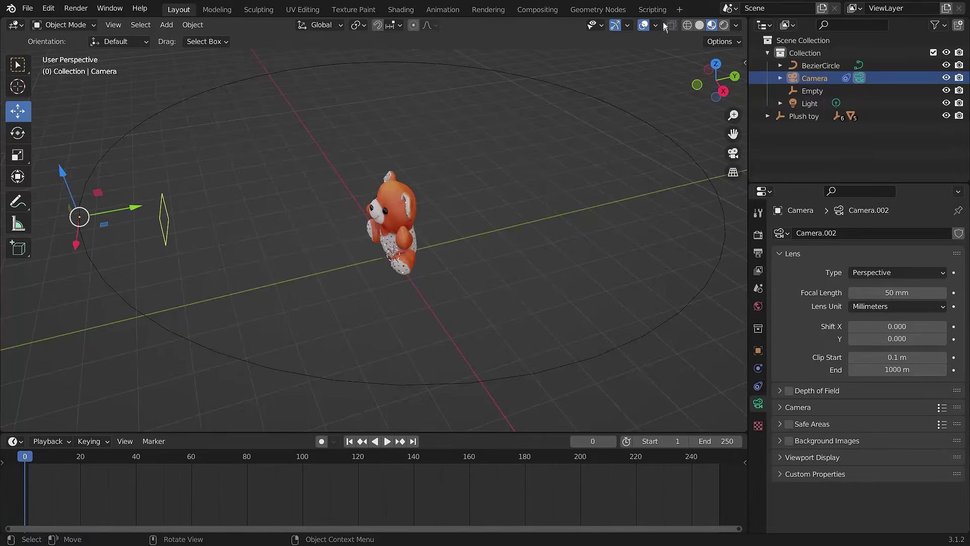
{"action": "left_click", "coordinate": [655, 26]}
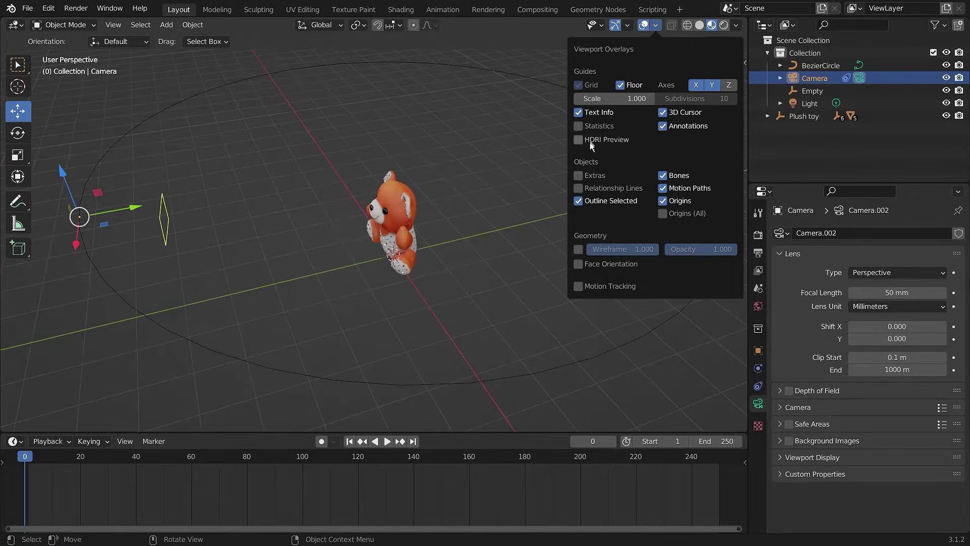
{"action": "left_click", "coordinate": [579, 176]}
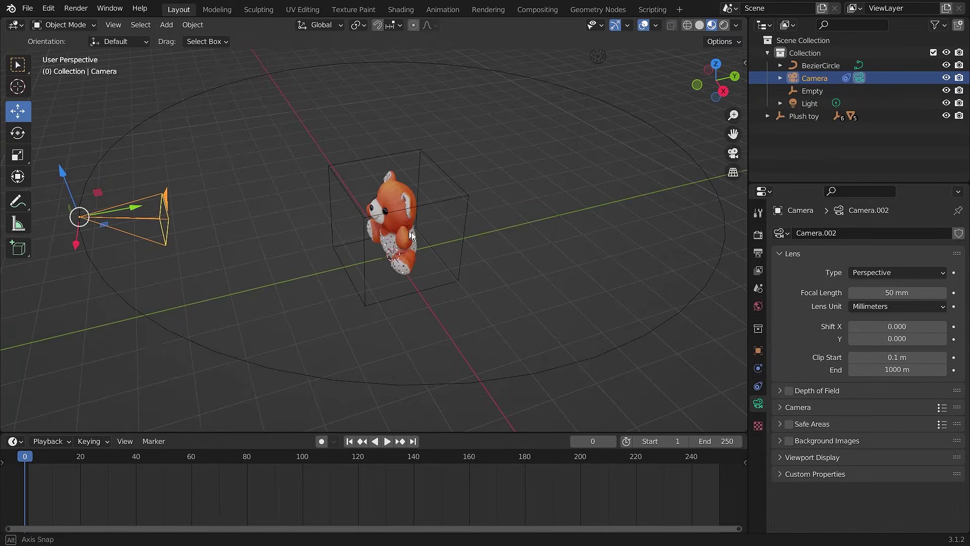
{"action": "middle_click_drag", "start_coordinate": [414, 230], "coordinate": [504, 281]}
Turn off Follow Curve in the camera's Follow Path constraint
{"action": "left_click", "coordinate": [274, 399]}
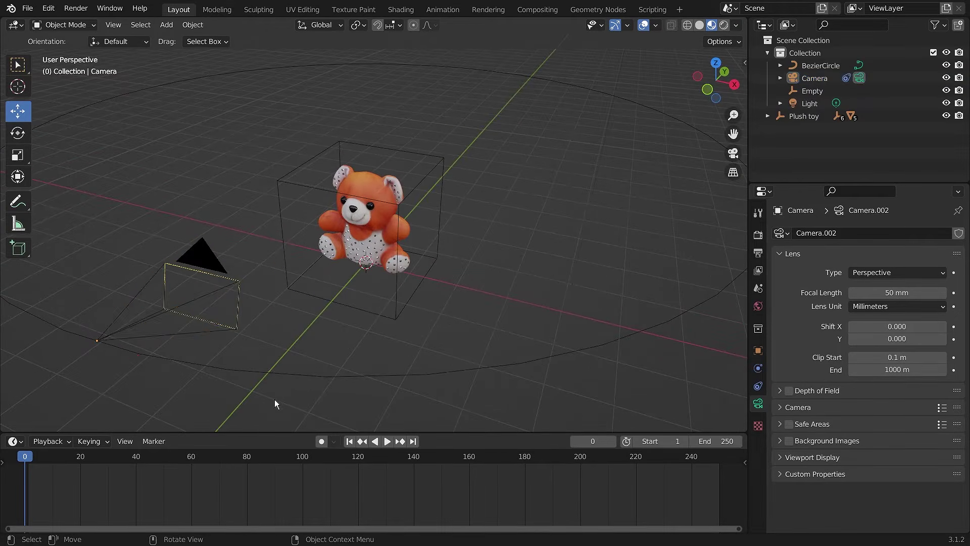
{"action": "left_click", "coordinate": [205, 255]}
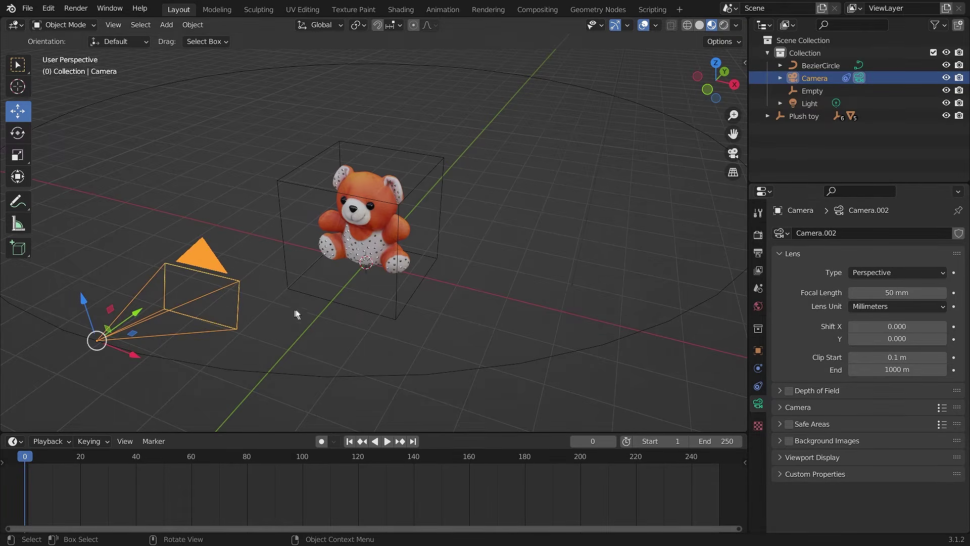
{"action": "left_click", "coordinate": [757, 386]}
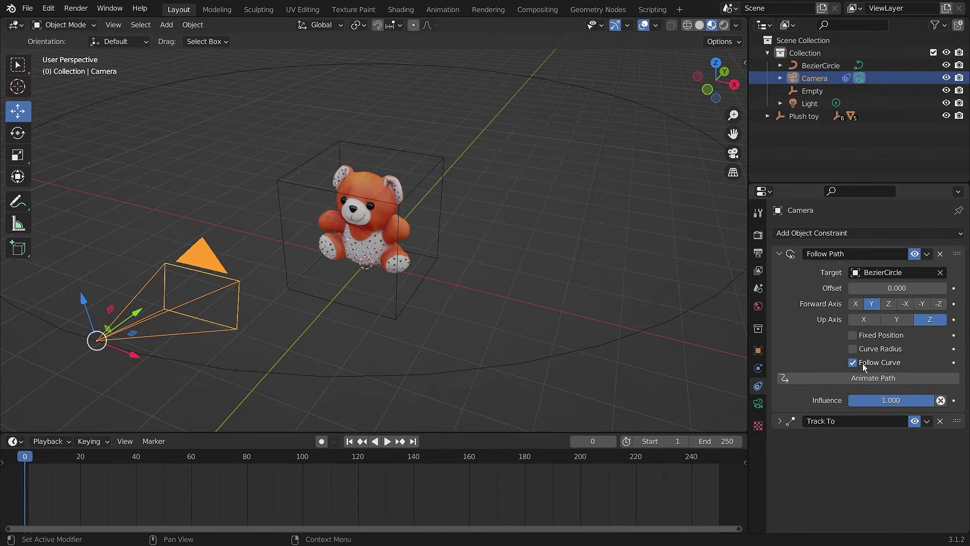
{"action": "scroll", "coordinate": [490, 219], "scroll_direction": "down", "scroll_amount": 4}
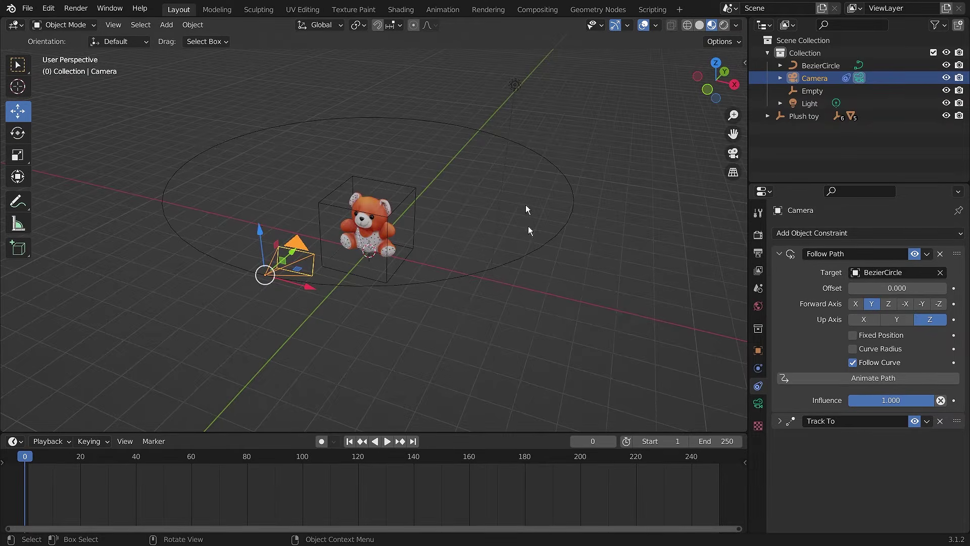
{"action": "scroll", "coordinate": [495, 280], "scroll_direction": "up", "scroll_amount": 2}
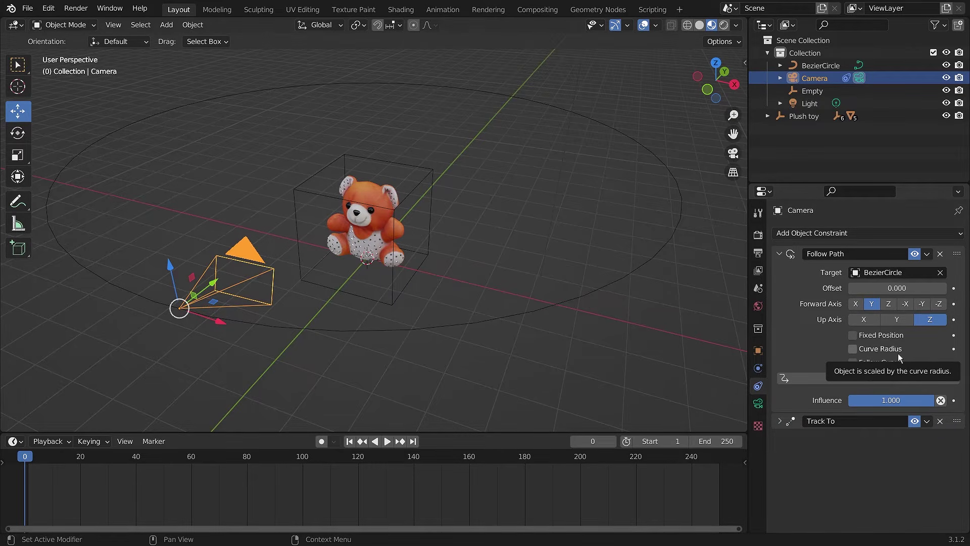
{"action": "middle_click_drag", "start_coordinate": [576, 303], "coordinate": [501, 311]}
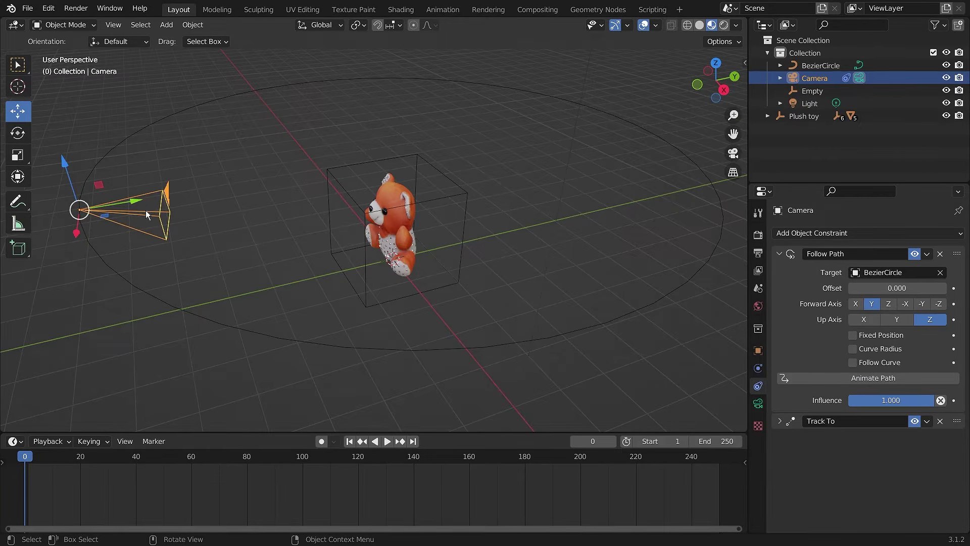
Turn on Curve Radius in the Follow Path constraint, inspect the camera's size from several angles, and turn the option off again
{"action": "left_click", "coordinate": [854, 349]}
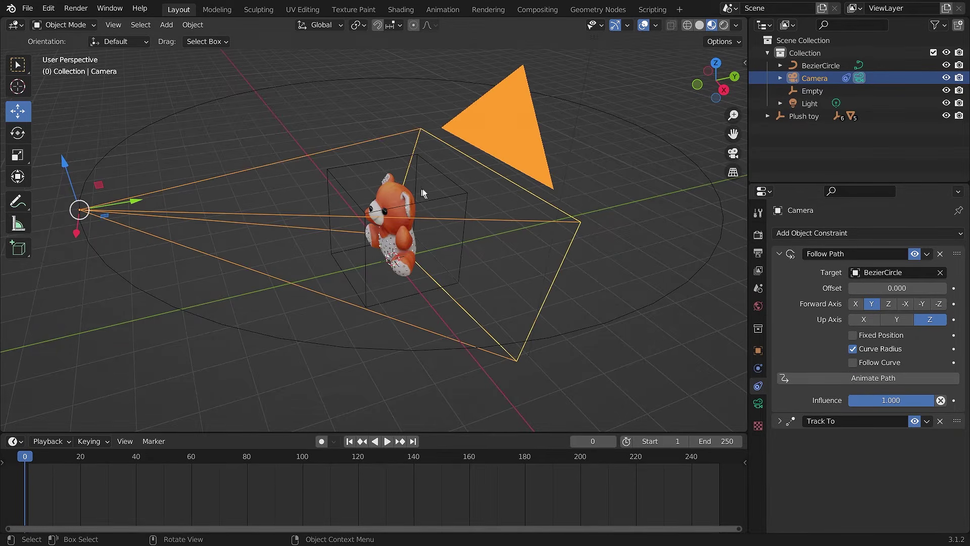
{"action": "middle_click_drag", "start_coordinate": [317, 228], "coordinate": [354, 244]}
{"action": "scroll", "coordinate": [353, 244], "scroll_direction": "down", "scroll_amount": 1}
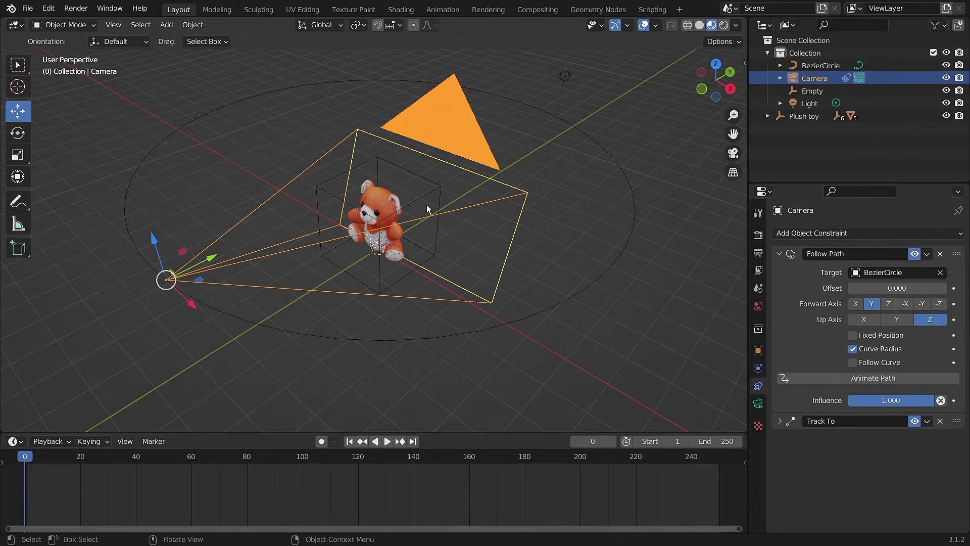
{"action": "middle_click_drag", "start_coordinate": [513, 250], "coordinate": [414, 232]}
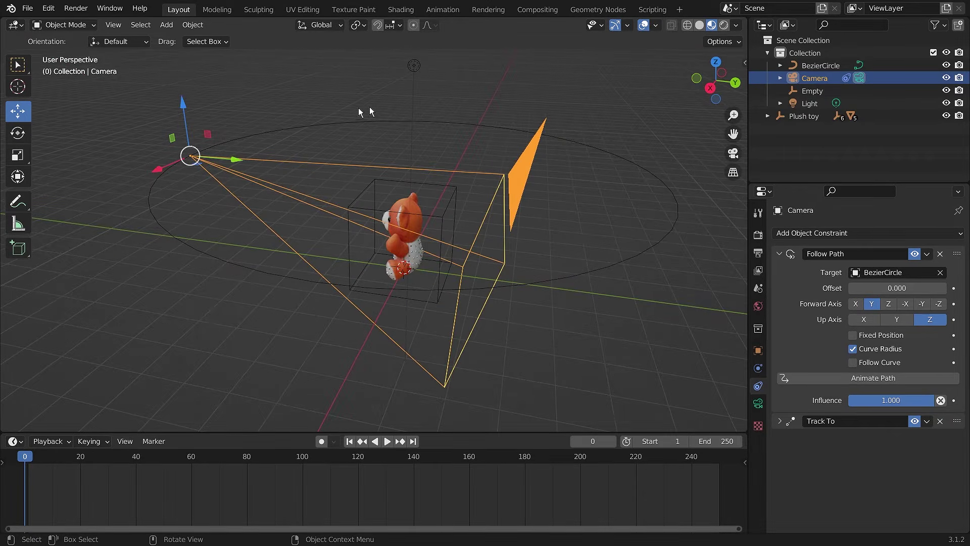
{"action": "middle_click_drag", "start_coordinate": [430, 235], "coordinate": [454, 217]}
{"action": "middle_click_drag", "start_coordinate": [381, 220], "coordinate": [217, 147]}
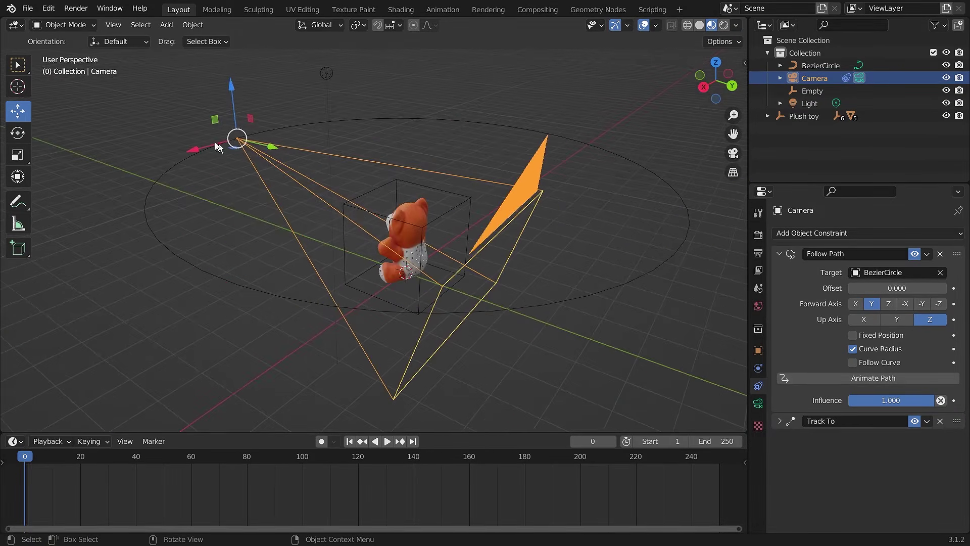
{"action": "middle_click_drag", "start_coordinate": [386, 288], "coordinate": [568, 289]}
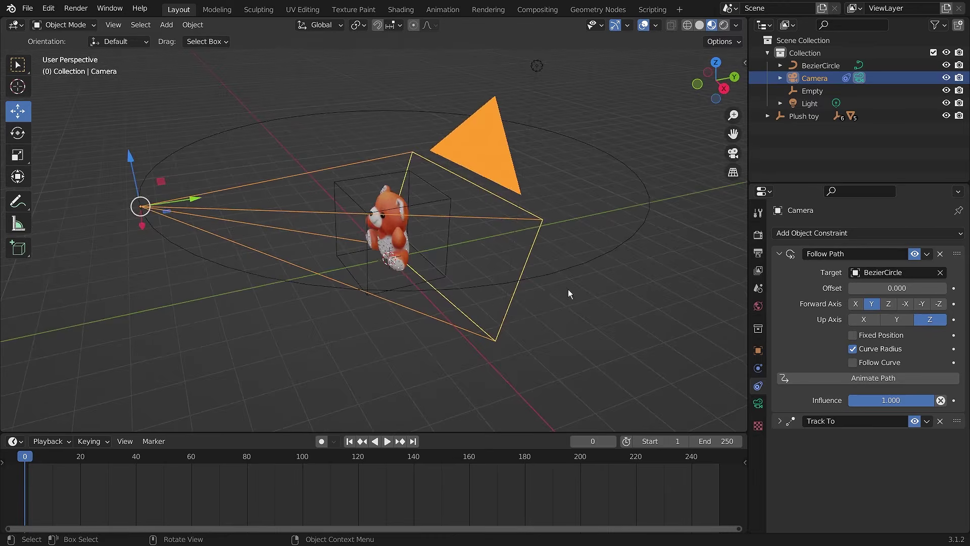
{"action": "left_click", "coordinate": [853, 349]}
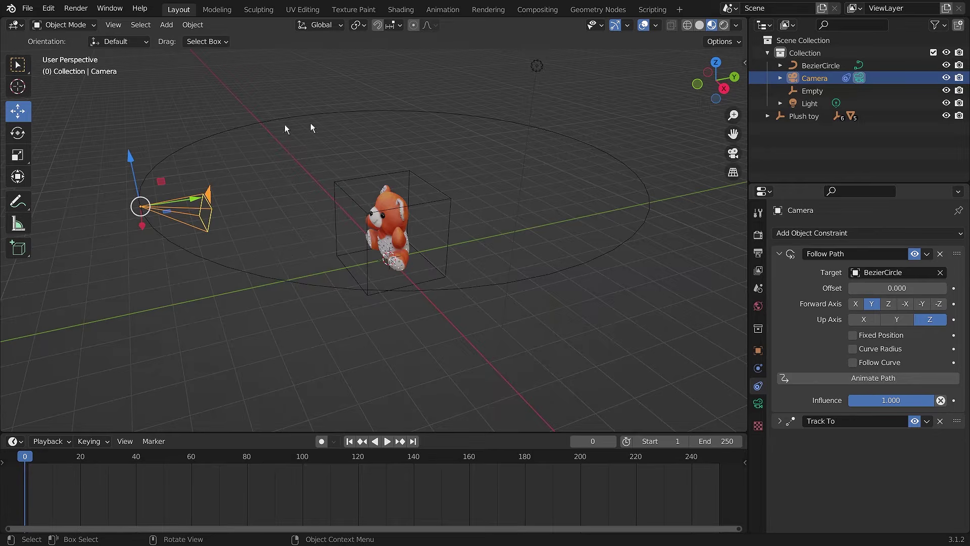
Turn on Fixed Position in the Follow Path constraint, play the animation, and return to frame 0
{"action": "middle_click_drag", "start_coordinate": [195, 319], "coordinate": [269, 317]}
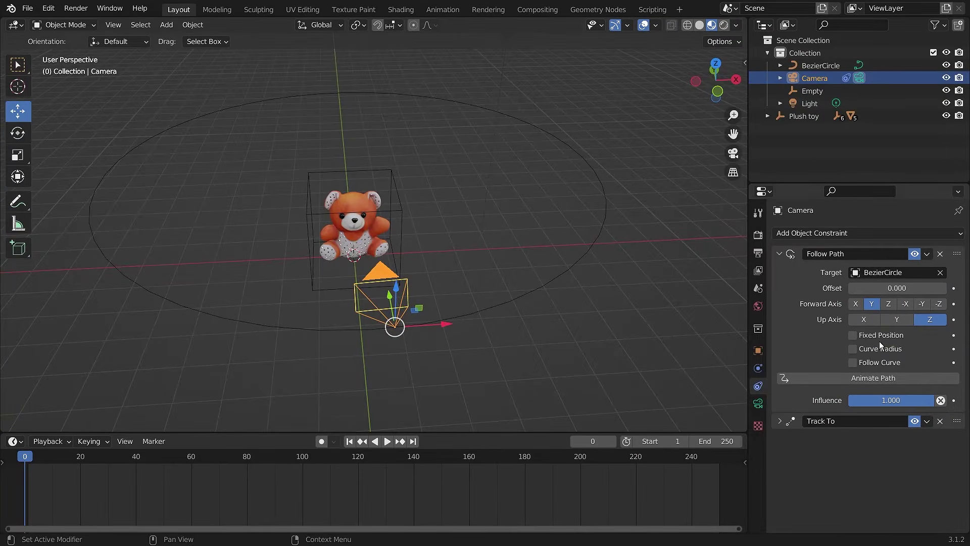
{"action": "left_click", "coordinate": [853, 337]}
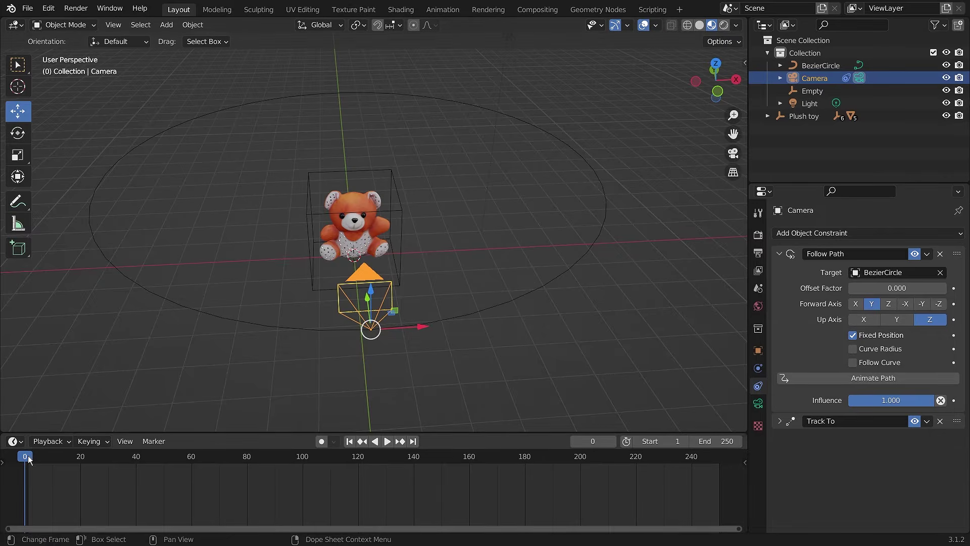
{"action": "key", "text": "space"}
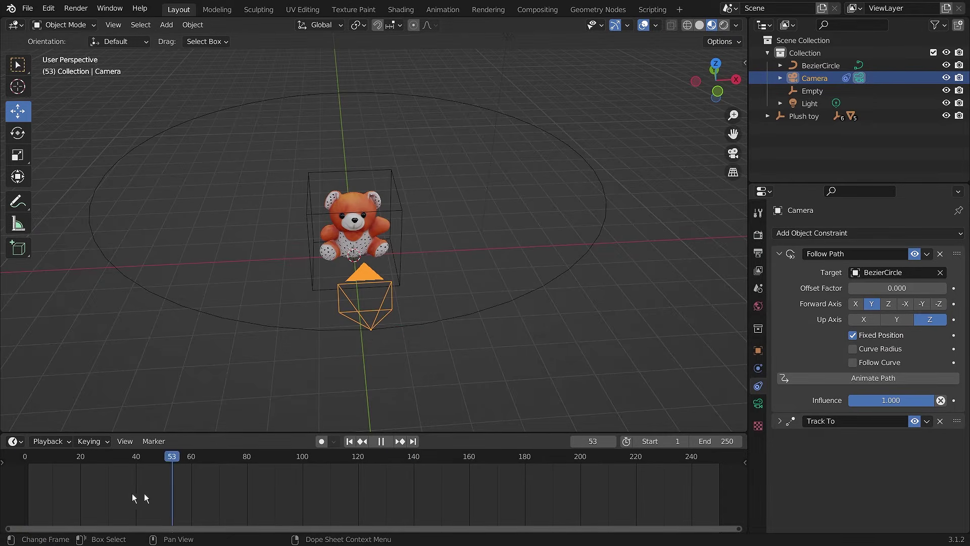
{"action": "left_click_drag", "start_coordinate": [137, 496], "coordinate": [25, 493]}
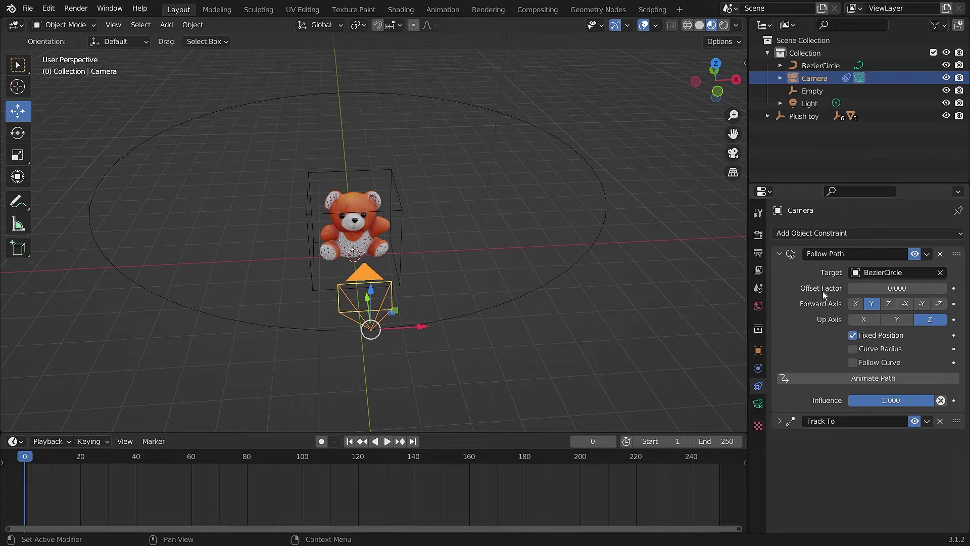
Sweep the Follow Path constraint's Offset Factor up to 1.000 and bring it back to 0.000
{"action": "left_click", "coordinate": [905, 290]}
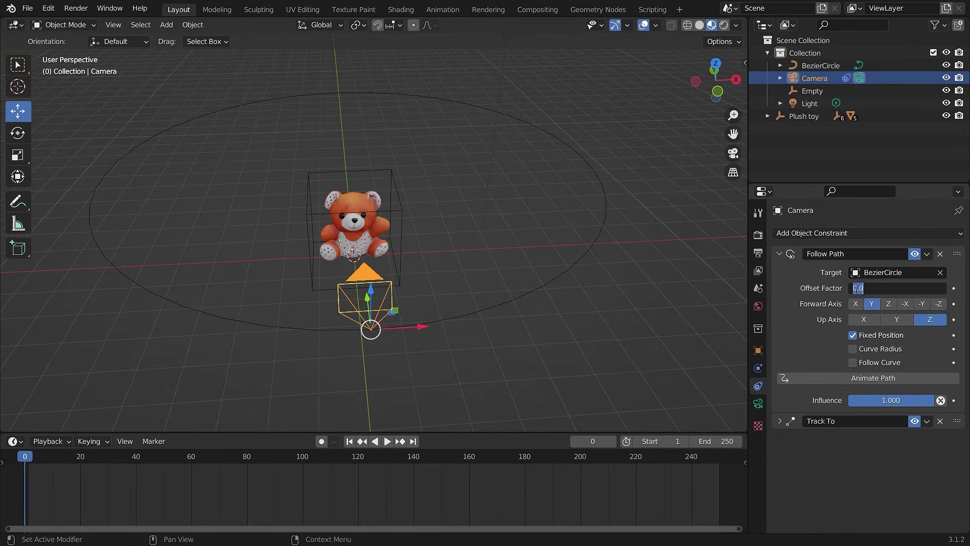
{"action": "left_click", "coordinate": [808, 321]}
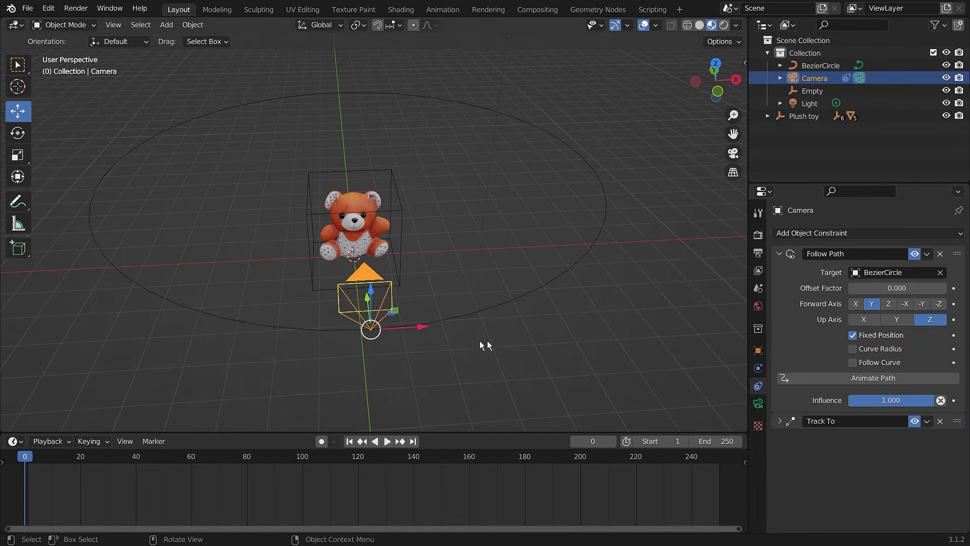
{"action": "scroll", "coordinate": [498, 344], "scroll_direction": "up", "scroll_amount": 2}
{"action": "scroll", "coordinate": [498, 344], "scroll_direction": "down", "scroll_amount": 3}
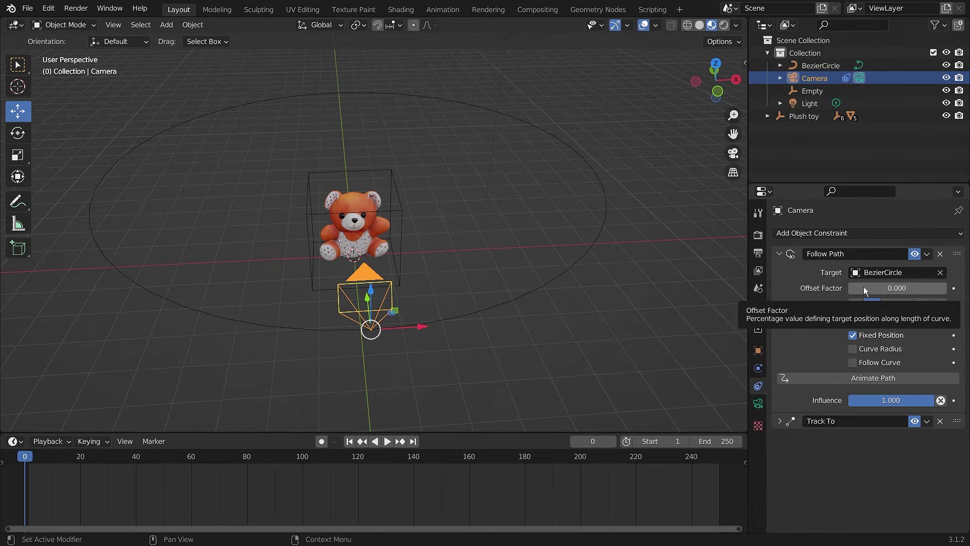
{"action": "left_click_drag", "start_coordinate": [859, 288], "coordinate": [951, 291]}
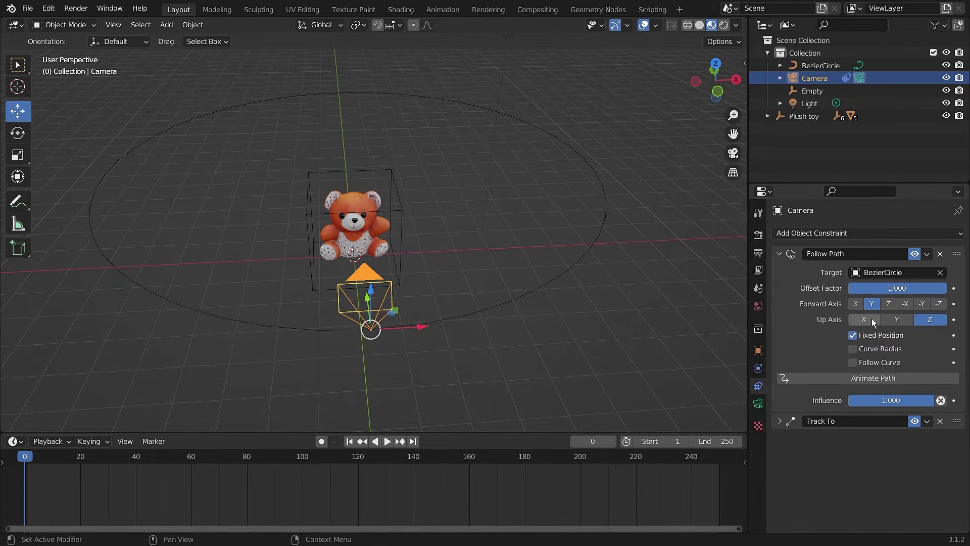
{"action": "left_click_drag", "start_coordinate": [932, 289], "coordinate": [845, 291]}
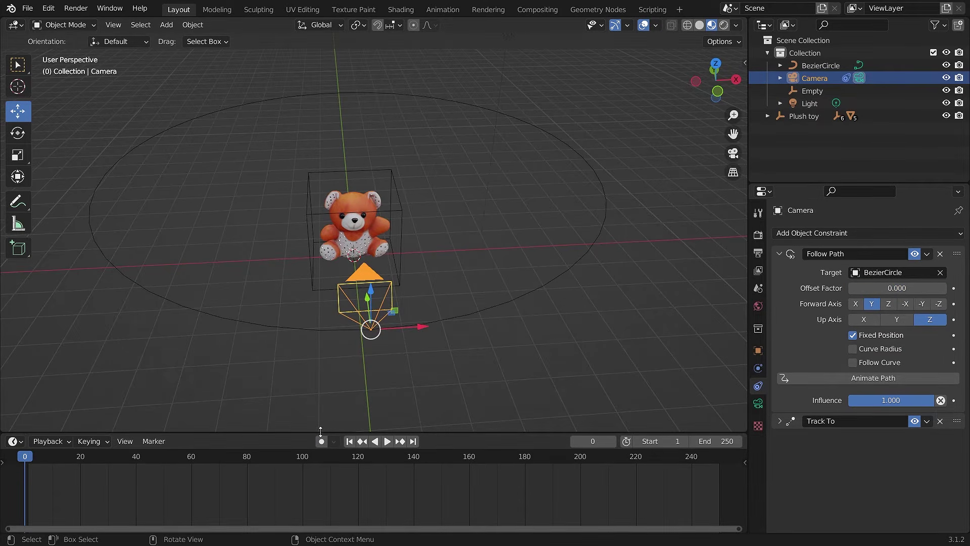
Enlarge the timeline and insert a keyframe for the Offset Factor of 0.000 at frame 0
{"action": "left_click_drag", "start_coordinate": [322, 433], "coordinate": [326, 402]}
{"action": "scroll", "coordinate": [593, 301], "scroll_direction": "down", "scroll_amount": 2}
{"action": "mouse_move", "coordinate": [596, 298]}
{"action": "middle_mouse_down"}
{"action": "mouse_move", "coordinate": [578, 303]}
{"action": "mouse_move", "coordinate": [591, 311]}
{"action": "middle_mouse_up"}
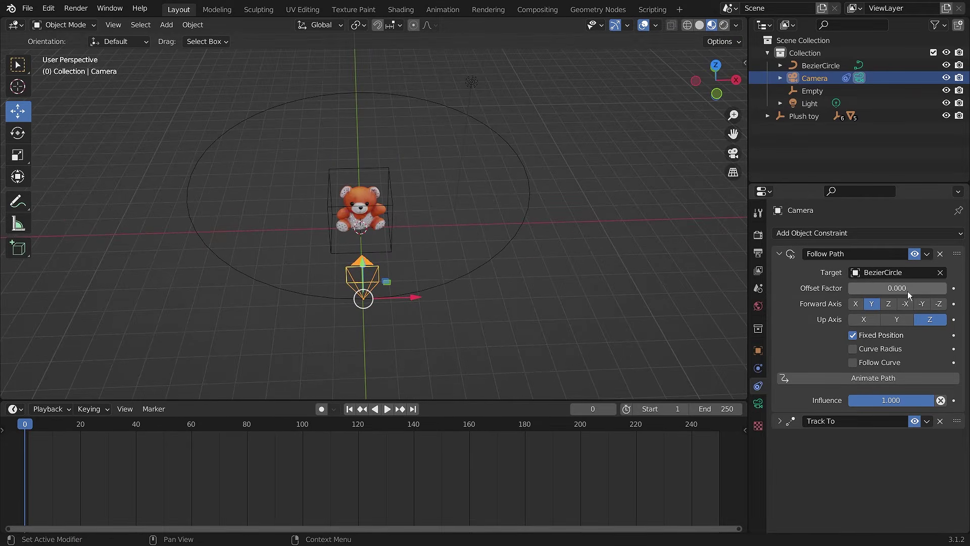
{"action": "left_click", "coordinate": [955, 289]}
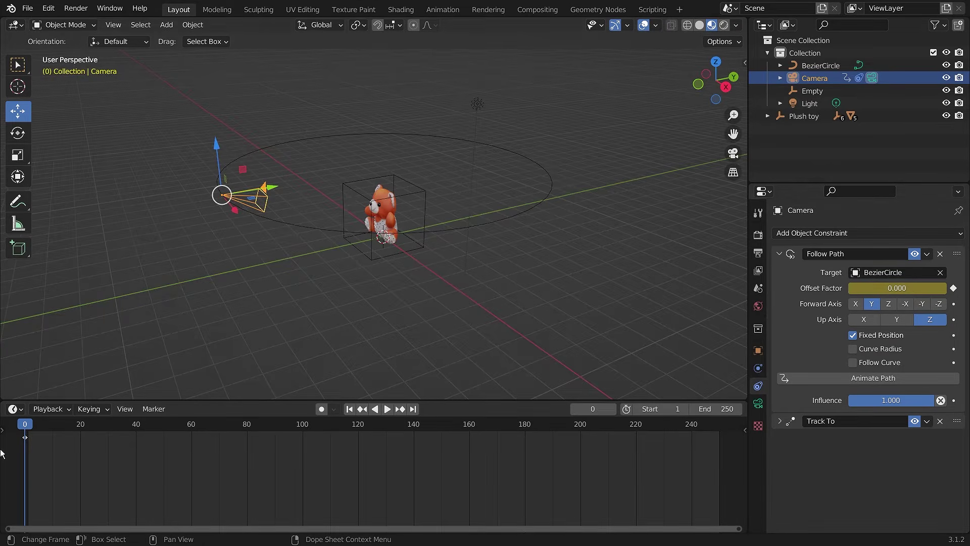
At frame 100, set the Follow Path constraint's Offset Factor to 1.000 and insert a keyframe for it
{"action": "left_click", "coordinate": [25, 438]}
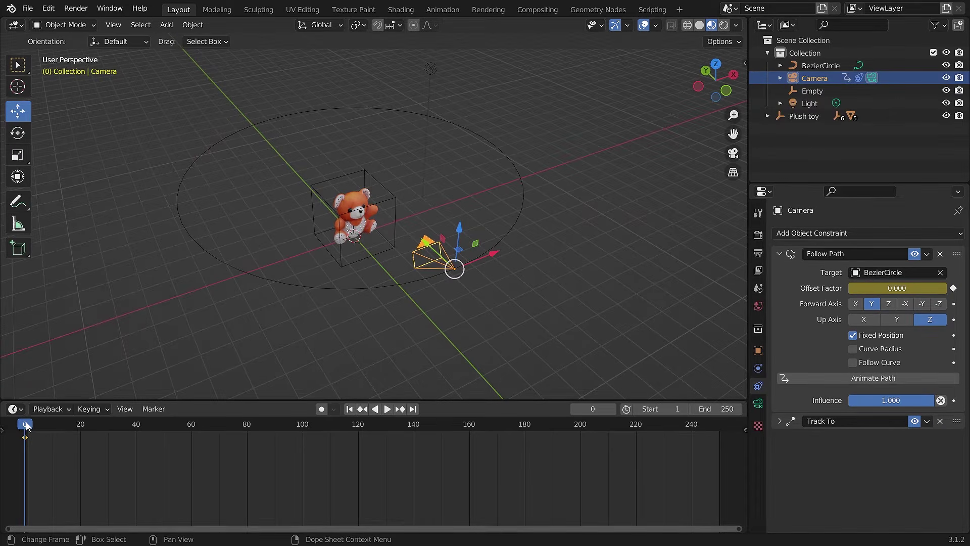
{"action": "key", "text": "space"}
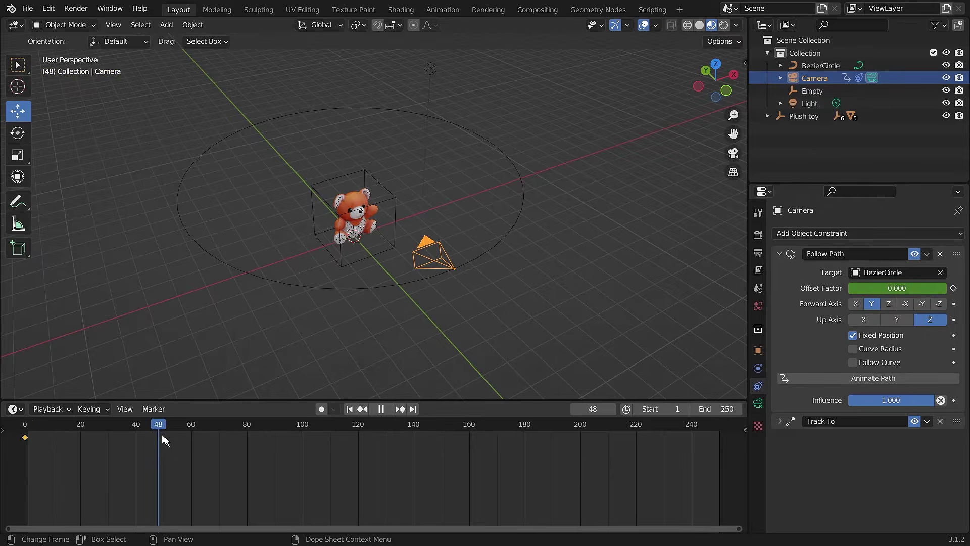
{"action": "left_click_drag", "start_coordinate": [165, 437], "coordinate": [305, 449]}
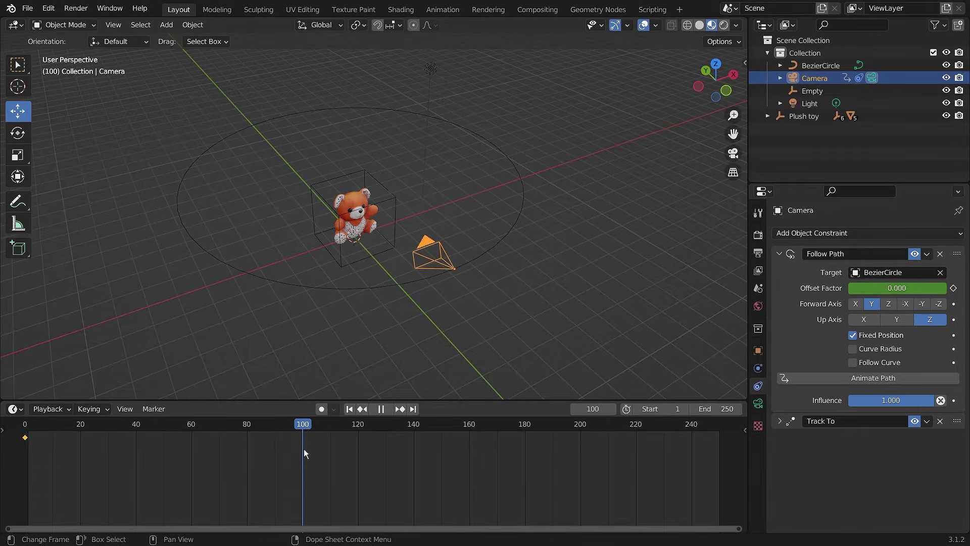
{"action": "key", "text": "space"}
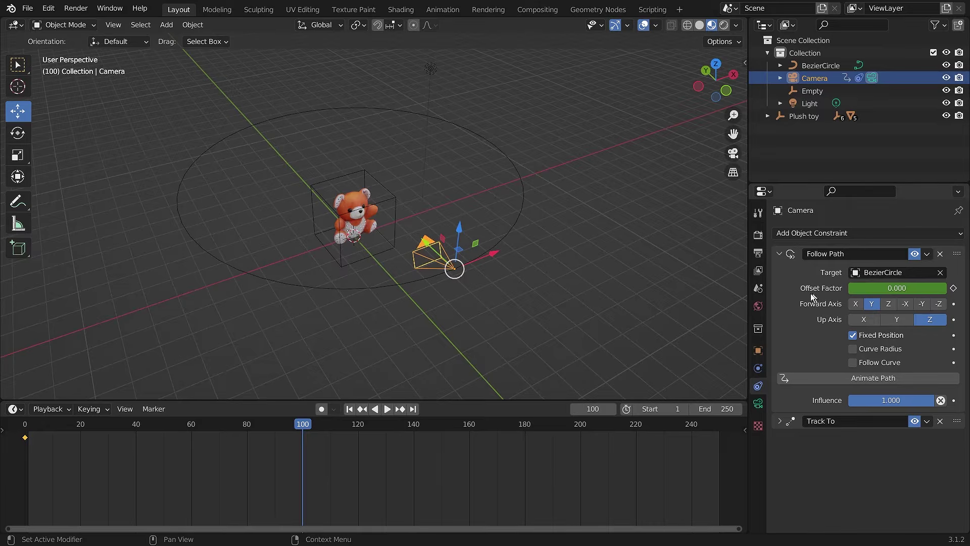
{"action": "left_click_drag", "start_coordinate": [856, 288], "coordinate": [946, 289]}
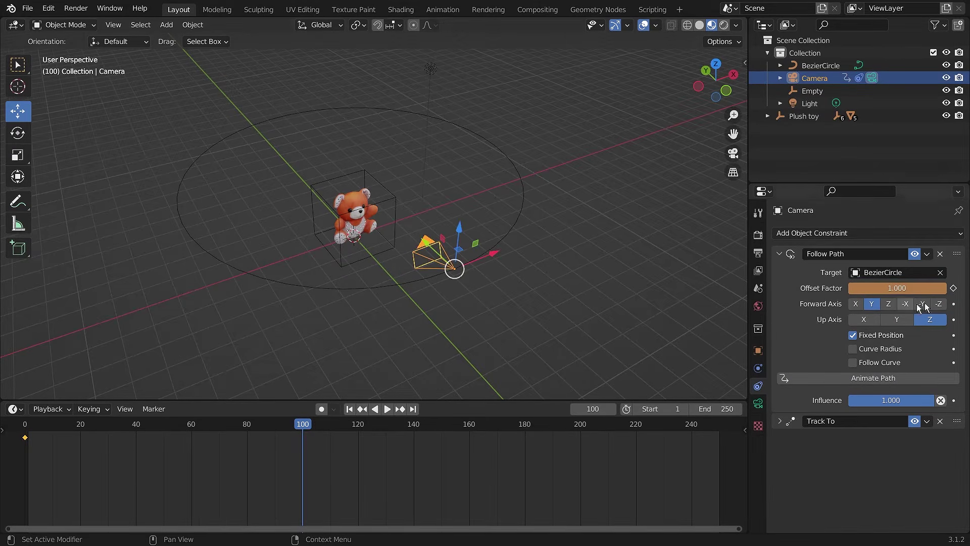
{"action": "left_click", "coordinate": [954, 288]}
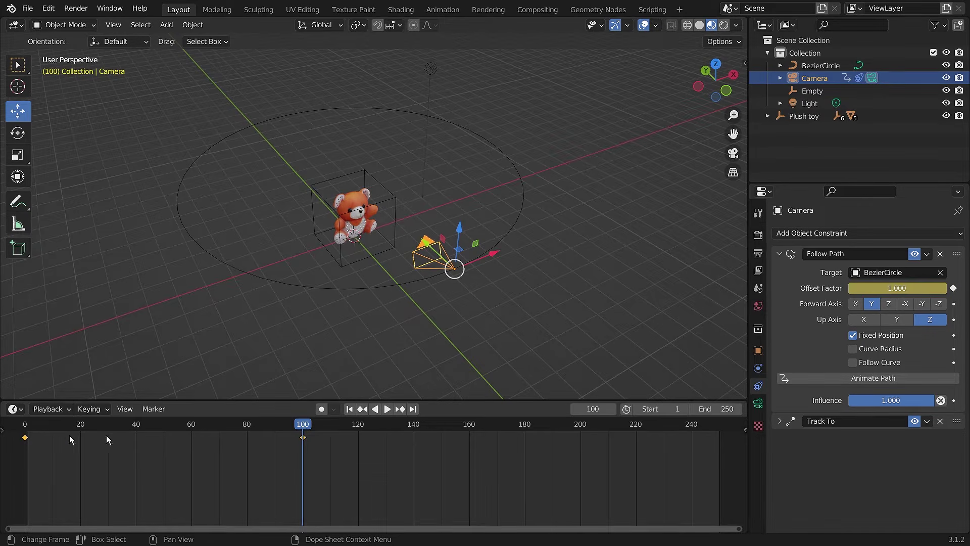
Play the Offset Factor animation from frame 0, first in the perspective view and then through the camera
{"action": "left_click_drag", "start_coordinate": [304, 426], "coordinate": [23, 443]}
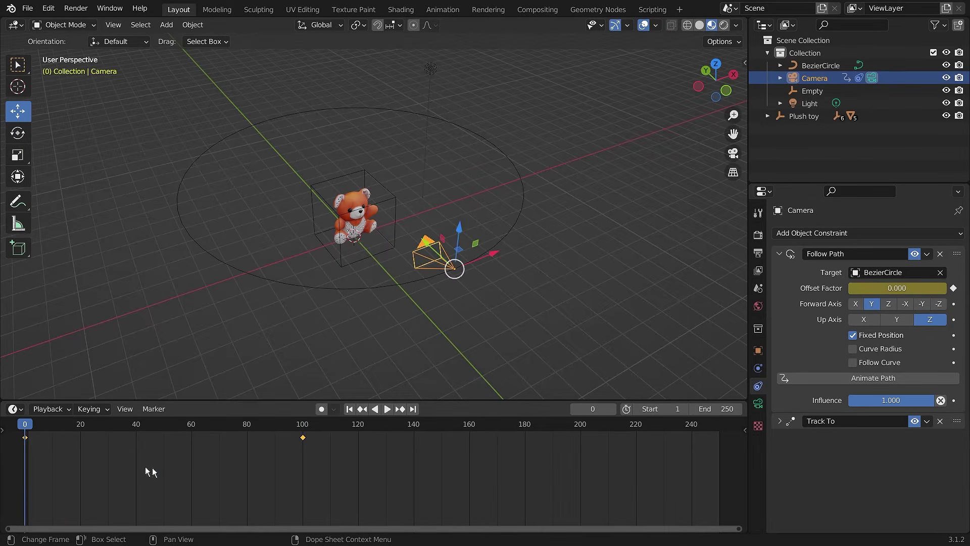
{"action": "key", "text": "space"}
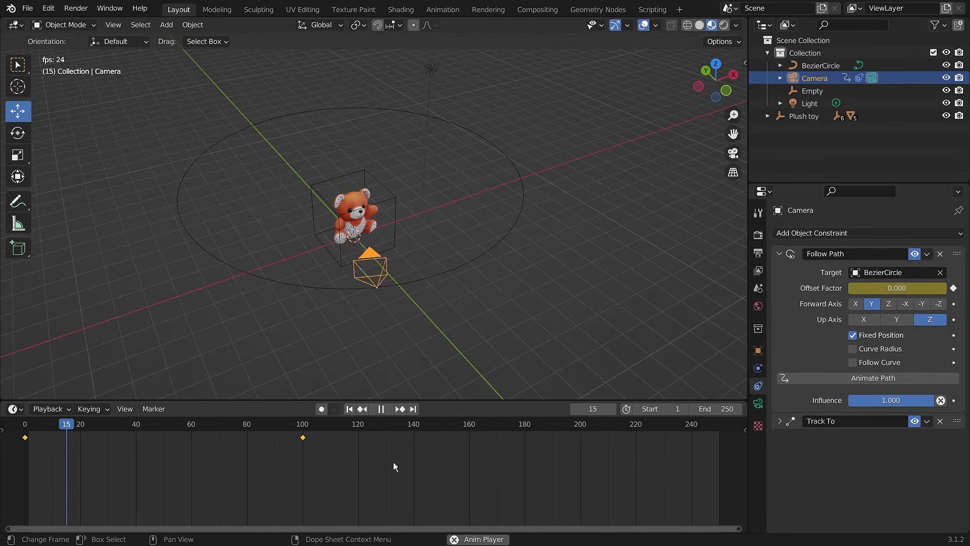
{"action": "key", "text": "space"}
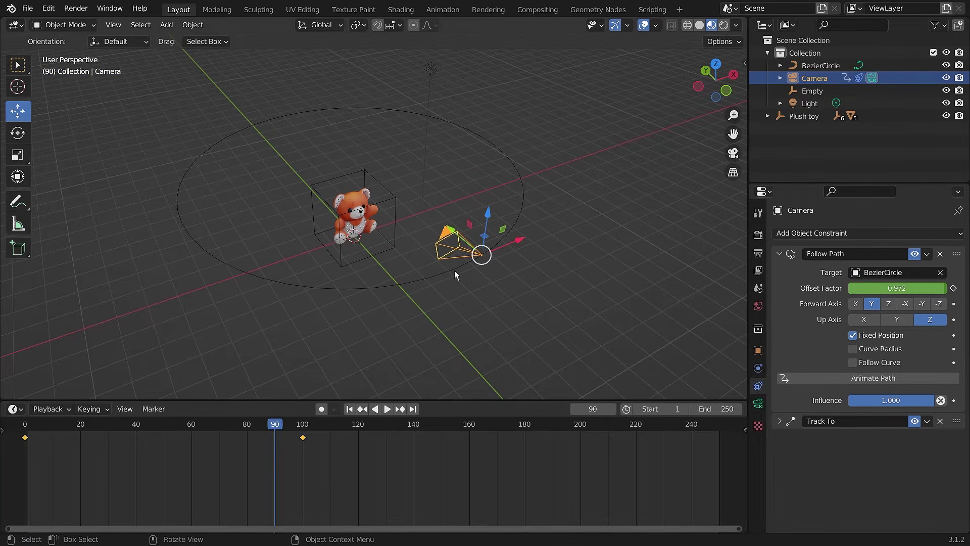
{"action": "key", "text": "KP_0"}
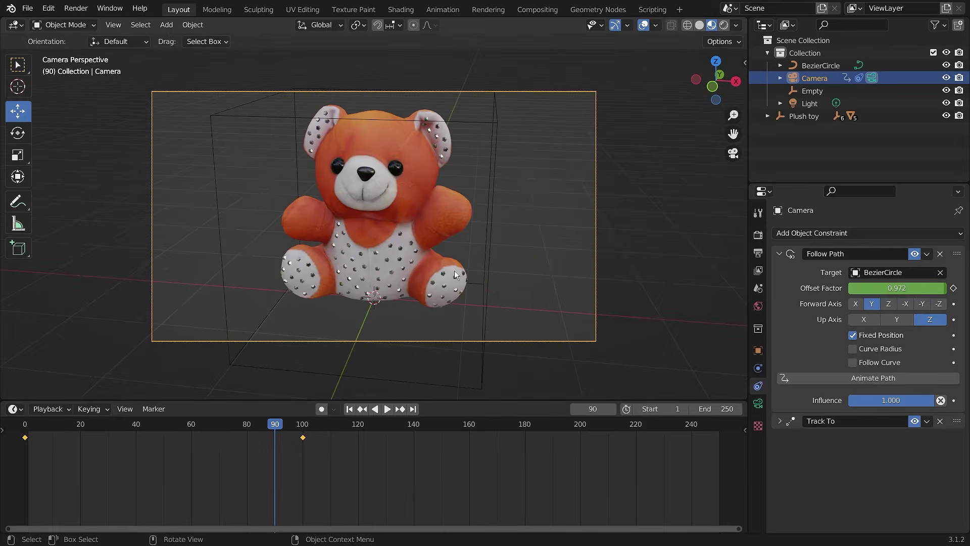
{"action": "left_click_drag", "start_coordinate": [282, 424], "coordinate": [25, 427]}
{"action": "key", "text": "space"}
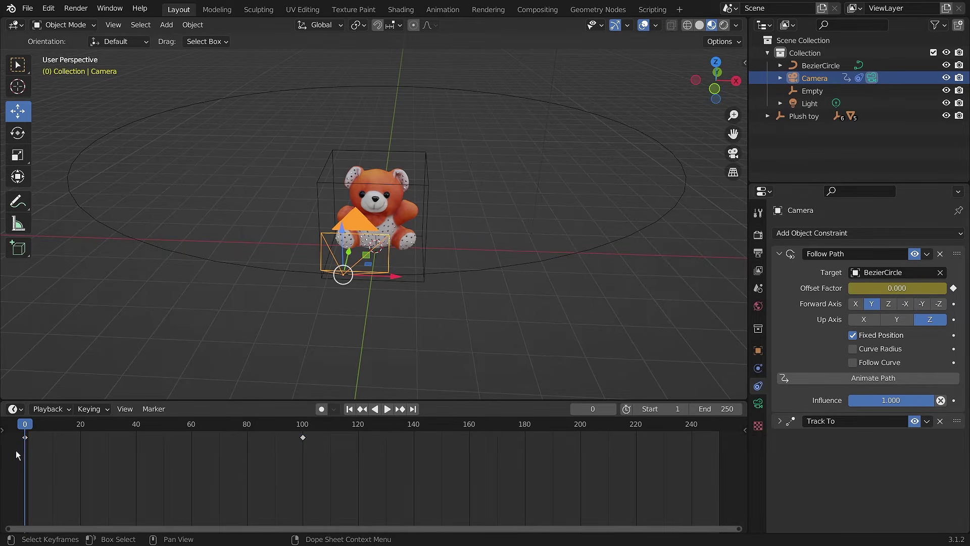
Select both Offset Factor keyframes in the timeline and scale them out from frame 0 until the last sits at about frame 109
{"action": "left_click_drag", "start_coordinate": [16, 451], "coordinate": [364, 430]}
{"action": "left_click_drag", "start_coordinate": [283, 452], "coordinate": [336, 430]}
{"action": "left_click_drag", "start_coordinate": [16, 451], "coordinate": [345, 427]}
{"action": "left_click_drag", "start_coordinate": [1, 444], "coordinate": [395, 431]}
{"action": "key", "text": "s"}
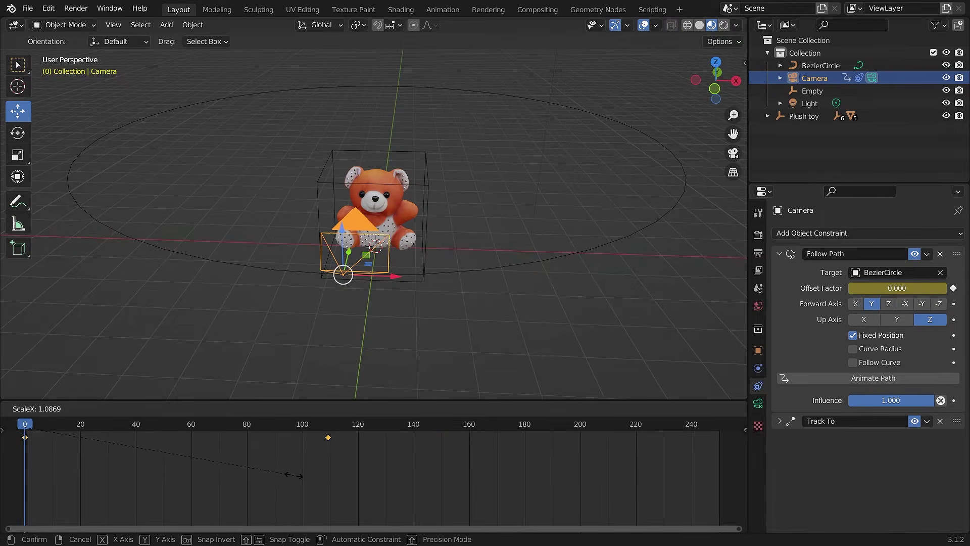
{"action": "left_click", "coordinate": [276, 462]}
Pull the last Offset Factor keyframe back to about frame 28 and play the faster orbit through the camera
{"action": "left_click_drag", "start_coordinate": [31, 429], "coordinate": [12, 444]}
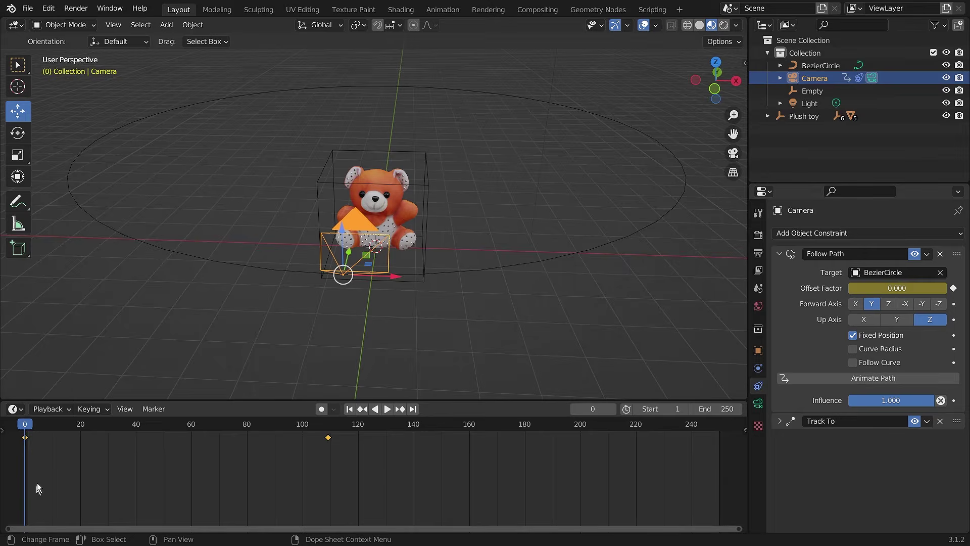
{"action": "left_click_drag", "start_coordinate": [304, 476], "coordinate": [100, 452]}
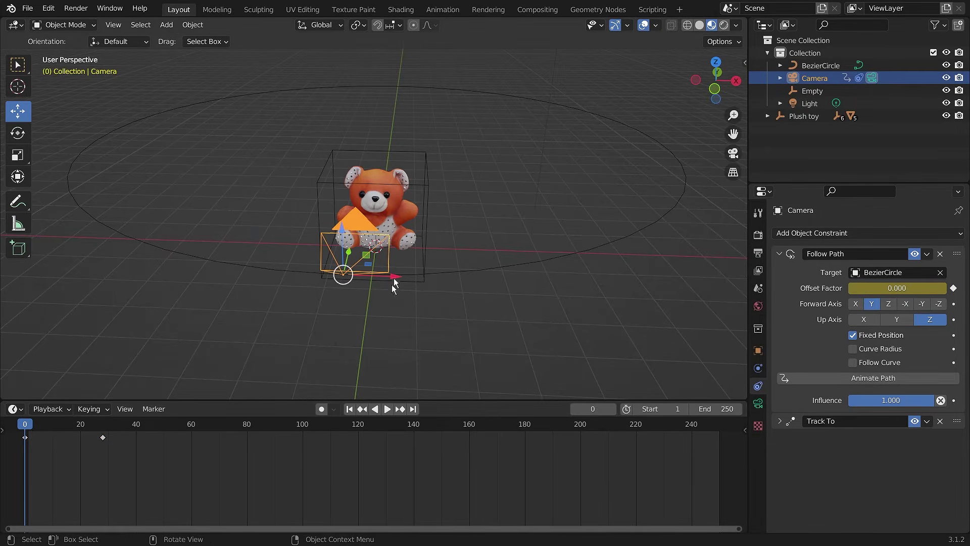
{"action": "key", "text": "KP_0"}
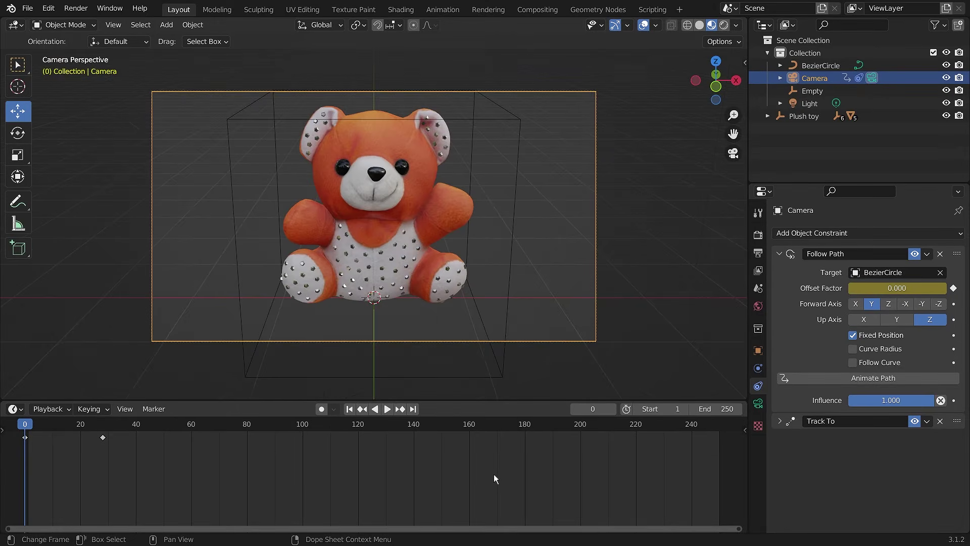
{"action": "key", "text": "space"}
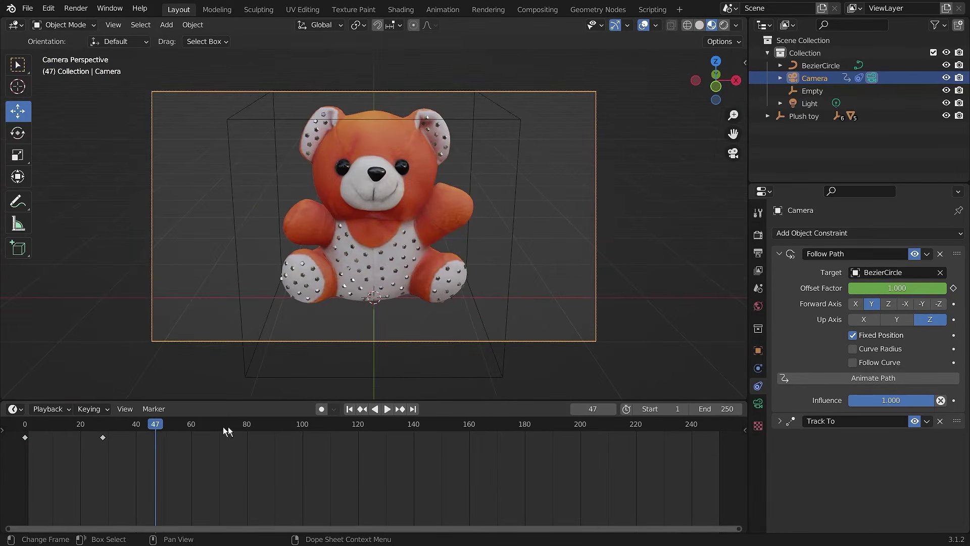
{"action": "key", "text": "Escape"}
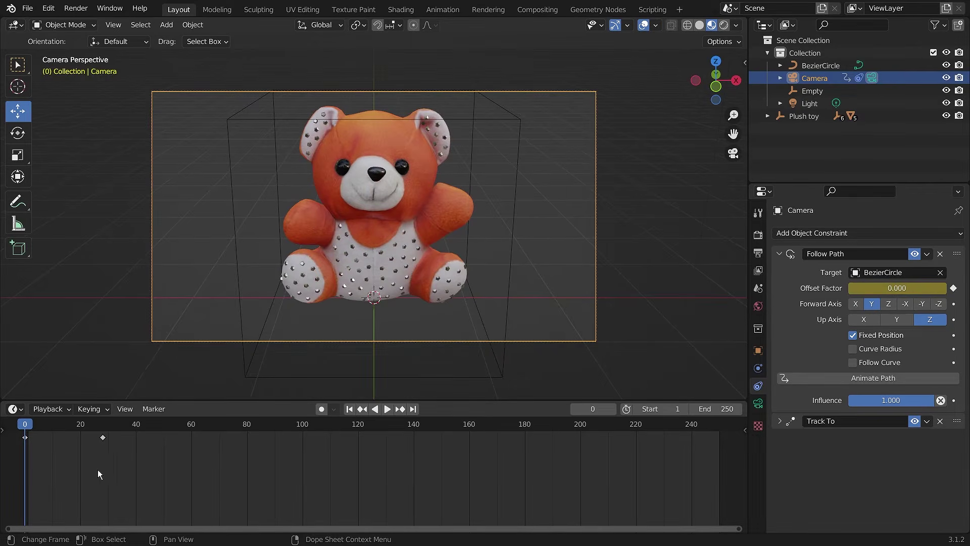
Move the last Offset Factor keyframe out to about frame 166 and play the slower orbit through the camera
{"action": "left_click", "coordinate": [104, 438]}
{"action": "left_click_drag", "start_coordinate": [104, 438], "coordinate": [485, 442]}
{"action": "key", "text": "space"}
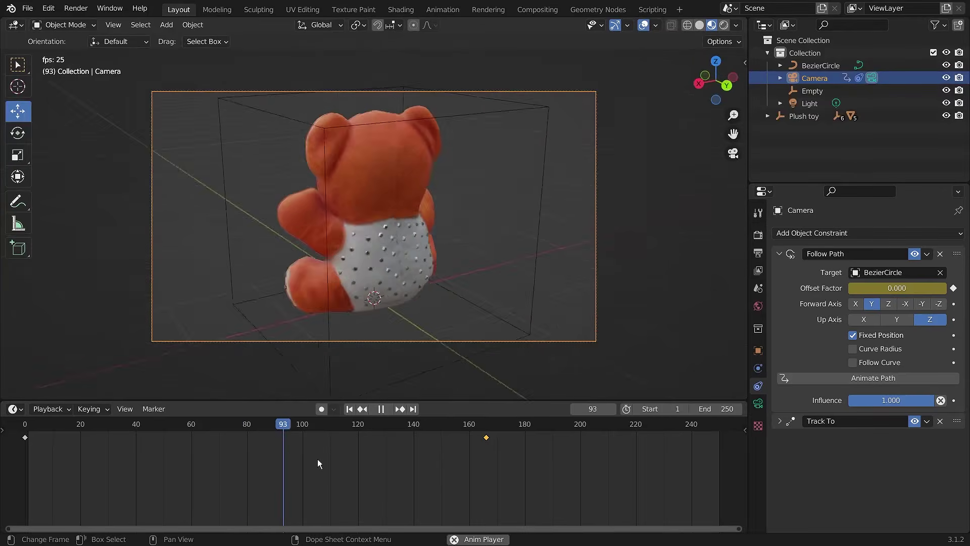
{"action": "key", "text": "space"}
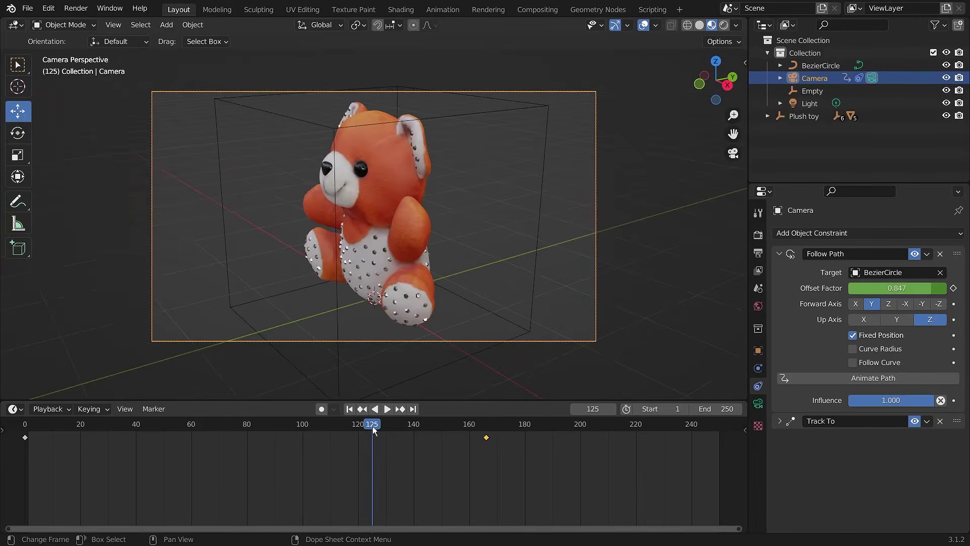
{"action": "left_click_drag", "start_coordinate": [373, 426], "coordinate": [311, 425]}
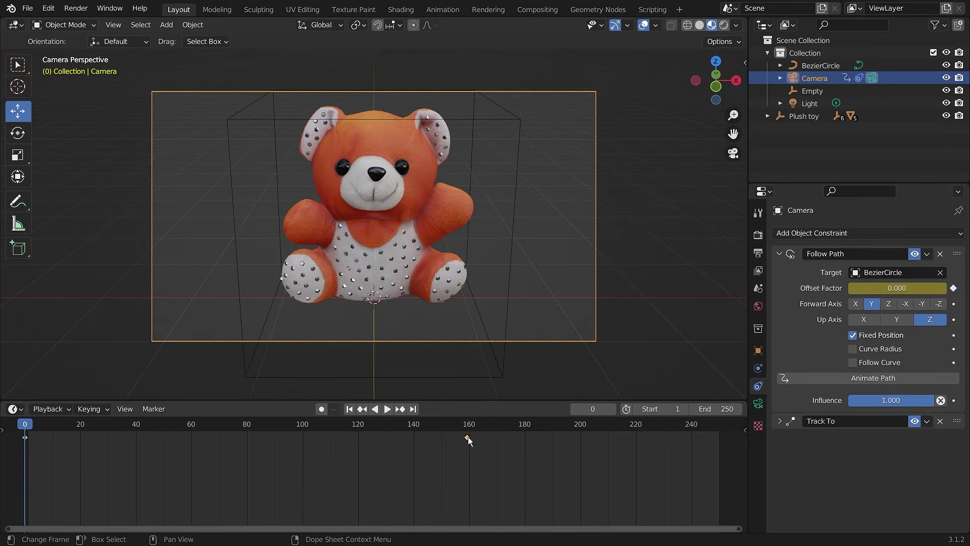
Move the last Offset Factor keyframe to frame 80 and play the animation from frame 0
{"action": "left_click_drag", "start_coordinate": [468, 437], "coordinate": [247, 456]}
{"action": "key", "text": "space"}
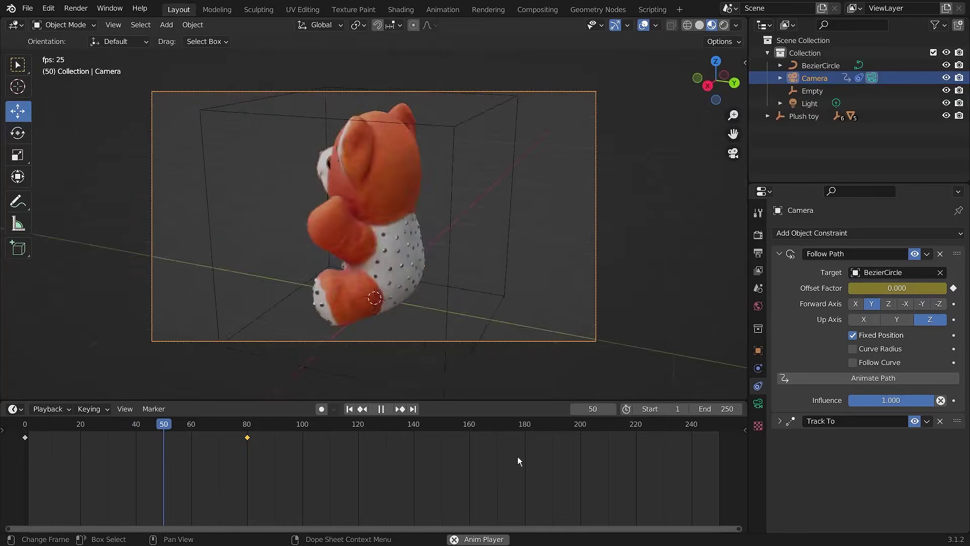
{"action": "key", "text": "space"}
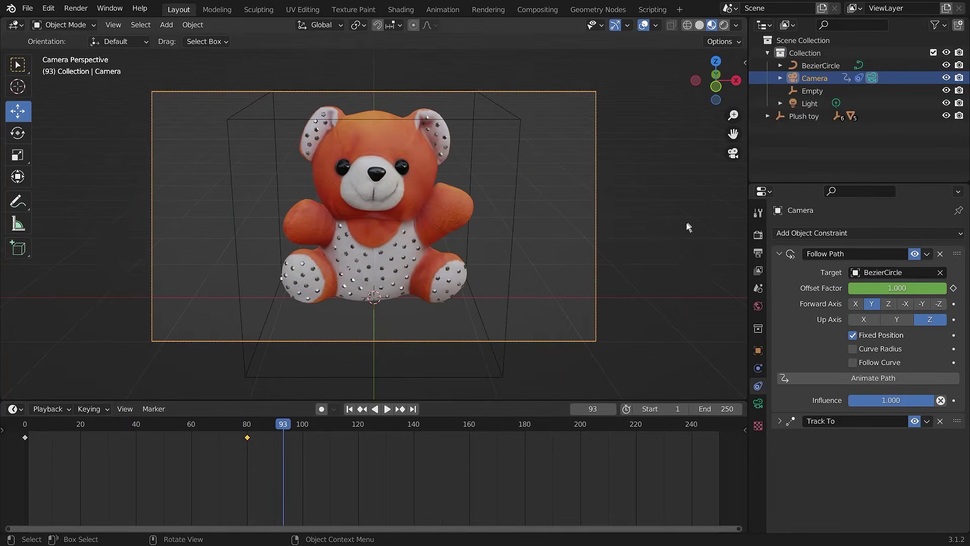
View the path from above, scrub past the last keyframe, and jump back and forth between the Offset Factor keyframes
{"action": "middle_click_drag", "start_coordinate": [674, 231], "coordinate": [558, 277]}
{"action": "scroll", "coordinate": [558, 277], "scroll_direction": "down", "scroll_amount": 3}
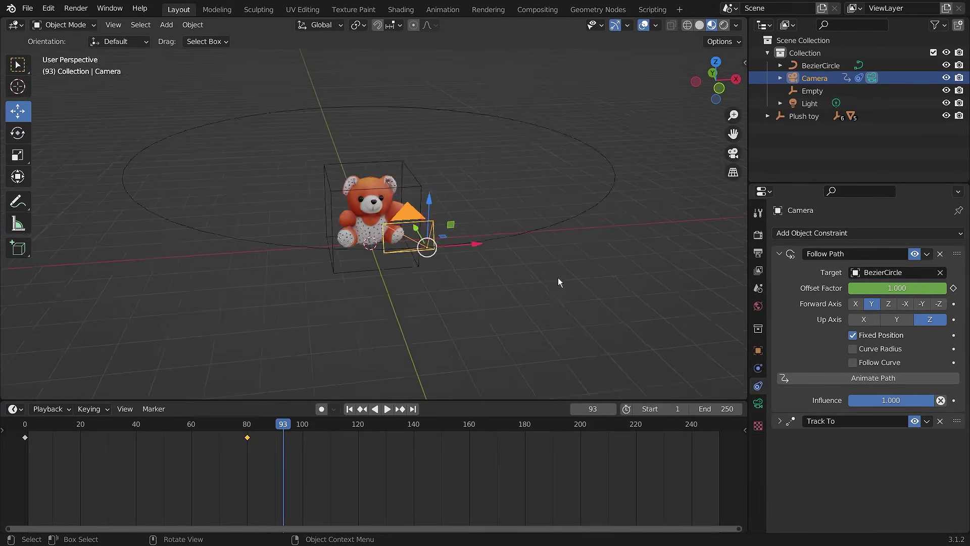
{"action": "middle_click_drag", "start_coordinate": [427, 309], "coordinate": [320, 333]}
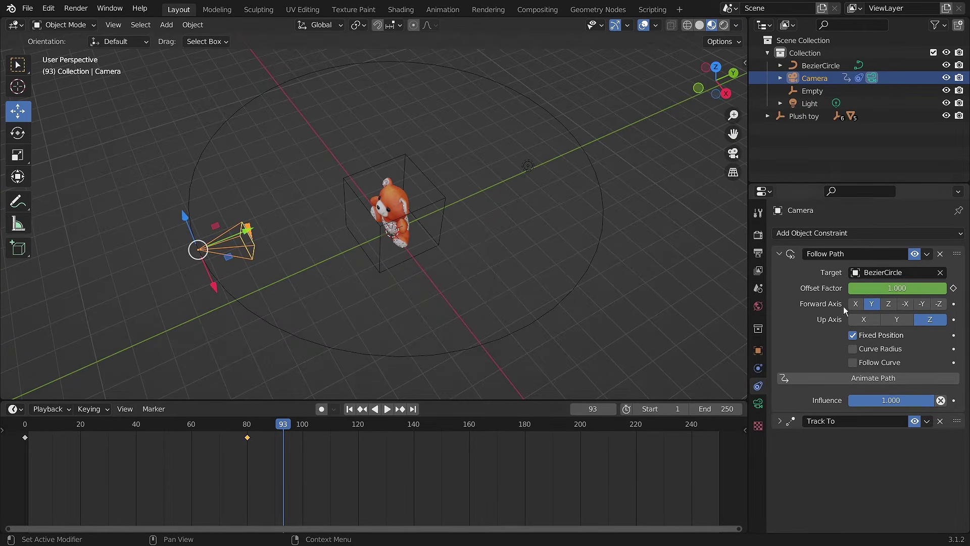
{"action": "left_click_drag", "start_coordinate": [290, 424], "coordinate": [314, 433]}
{"action": "key", "text": "Down"}
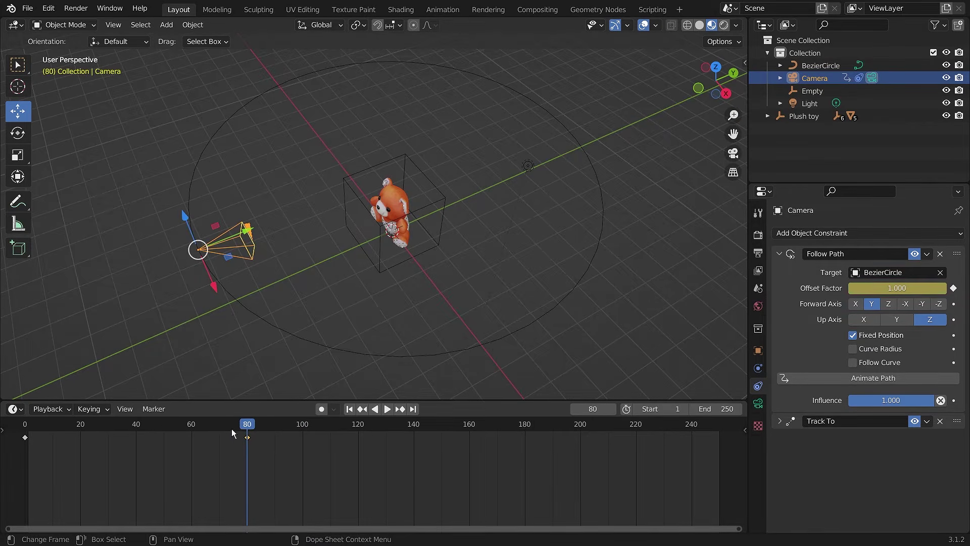
{"action": "left_click_drag", "start_coordinate": [297, 429], "coordinate": [305, 429]}
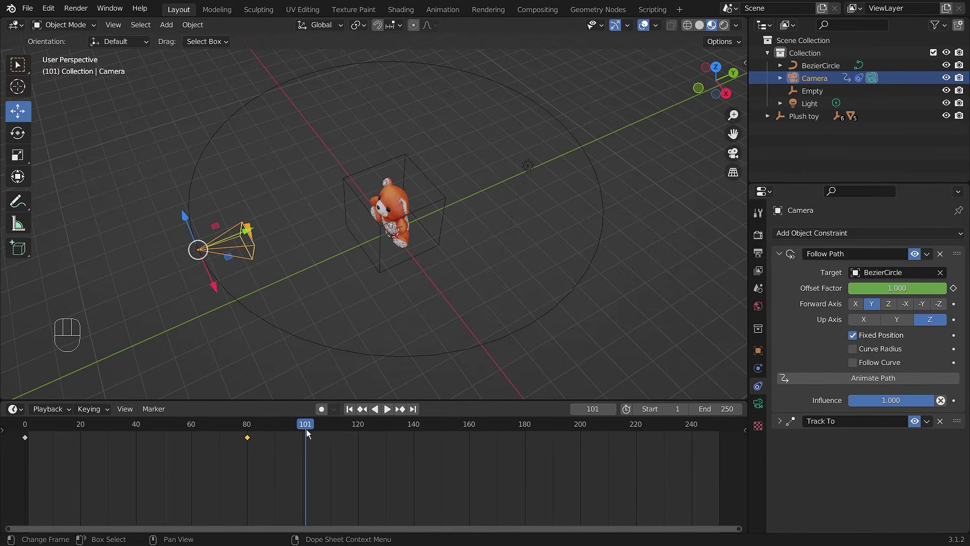
{"action": "key", "text": "Down"}
{"action": "key", "text": "Up"}
{"action": "key", "text": "Down"}
{"action": "key", "text": "Up"}
{"action": "key", "text": "Down"}
{"action": "key", "text": "Up"}
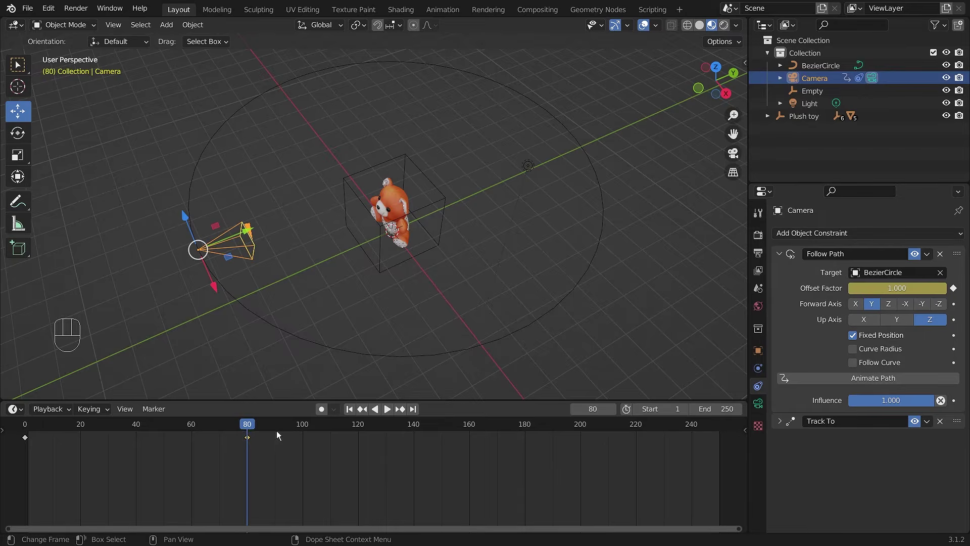
Jump to the keyframe at frame 80, set the Offset Factor to 2.000, and keyframe the new value
{"action": "left_click_drag", "start_coordinate": [247, 425], "coordinate": [208, 426]}
{"action": "key", "text": "Up"}
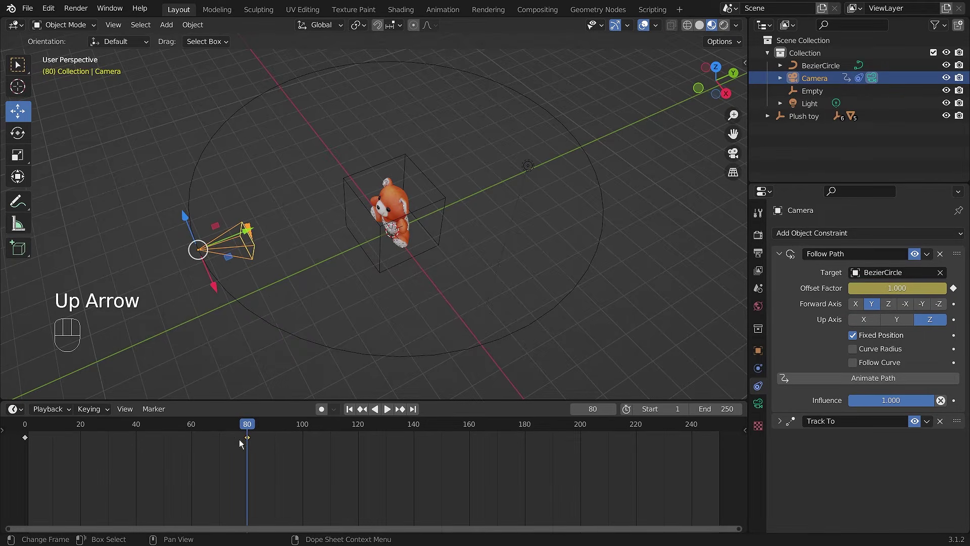
{"action": "left_click", "coordinate": [893, 289]}
{"action": "type", "text": "2"}
{"action": "key", "text": "Return"}
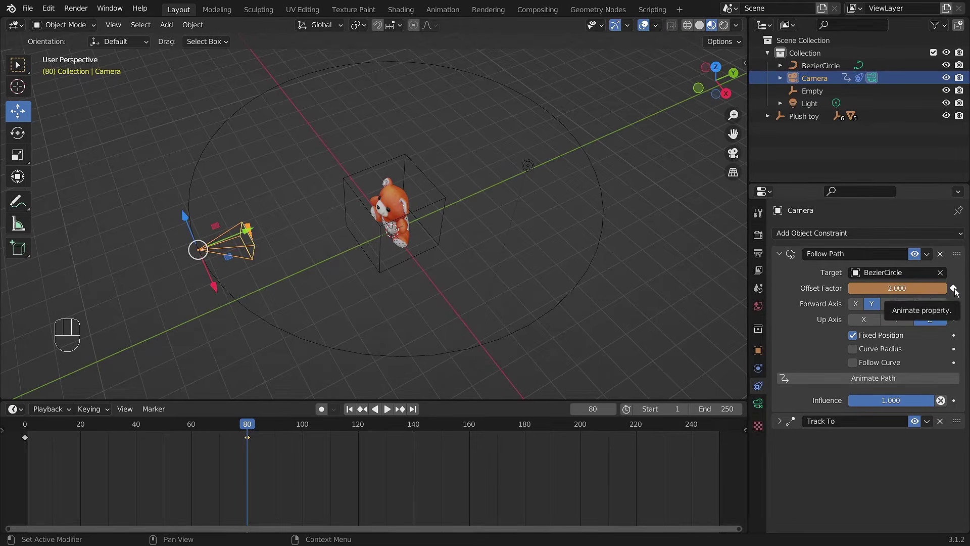
{"action": "left_click", "coordinate": [955, 290]}
{"action": "left_click", "coordinate": [954, 288]}
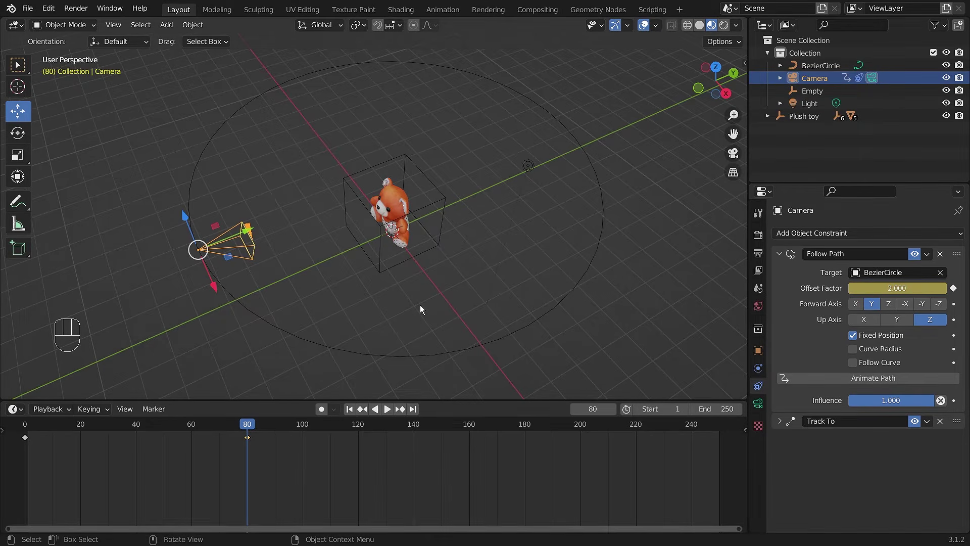
Play the double orbit through the camera from frame 0 and return to frame 0
{"action": "key", "text": "KP_0"}
{"action": "left_click", "coordinate": [25, 439]}
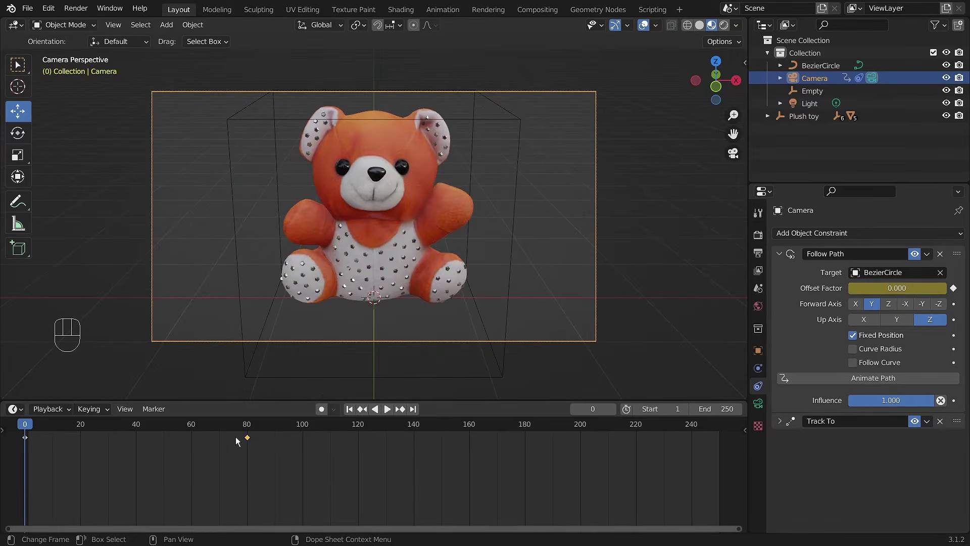
{"action": "key", "text": "space"}
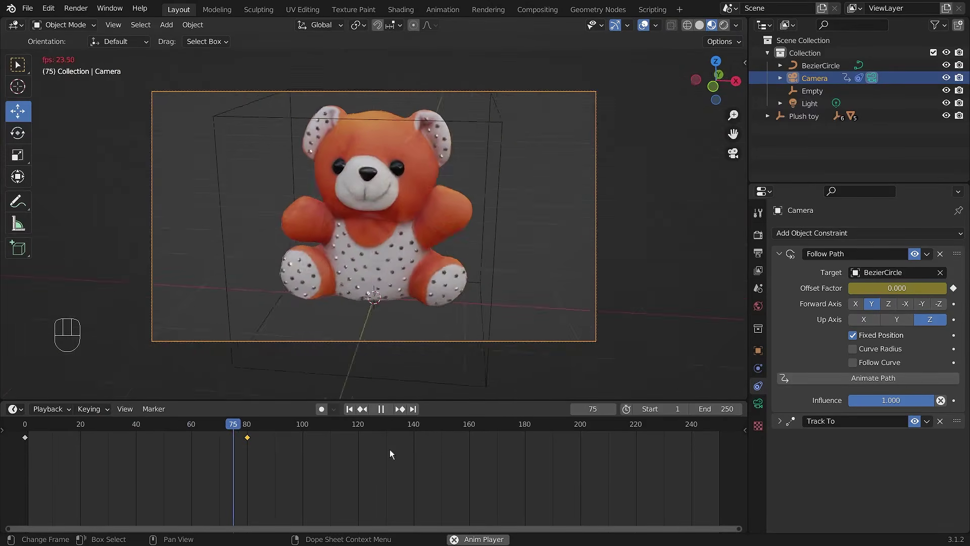
{"action": "key", "text": "space"}
{"action": "left_click", "coordinate": [22, 438]}
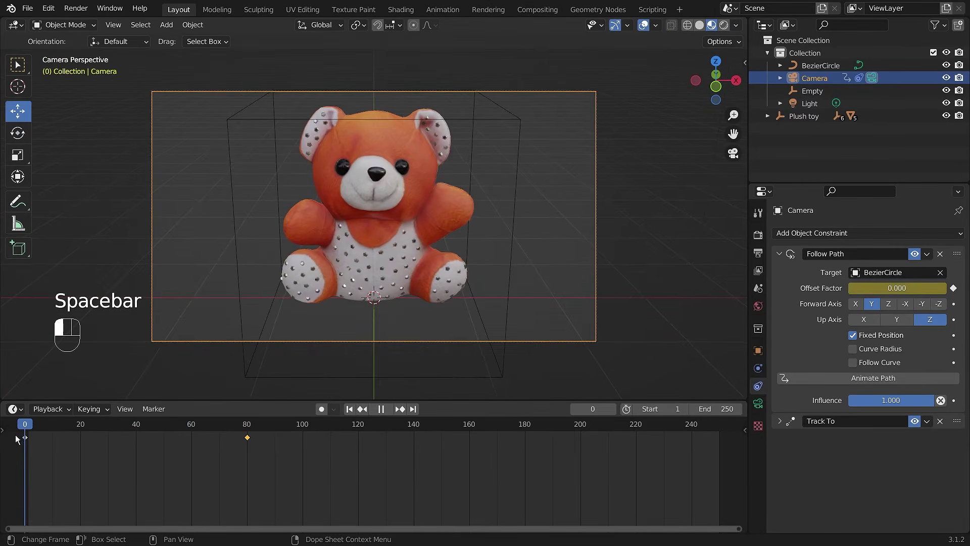
Select all Offset Factor keyframes in the timeline and delete them
{"action": "middle_click_drag", "start_coordinate": [668, 228], "coordinate": [510, 264]}
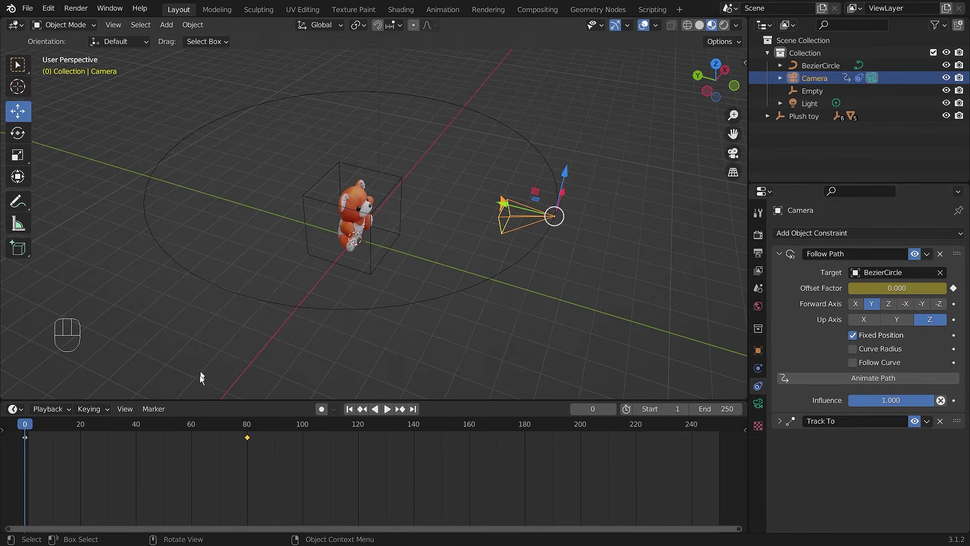
{"action": "left_click_drag", "start_coordinate": [281, 436], "coordinate": [13, 465]}
{"action": "key", "text": "Delete"}
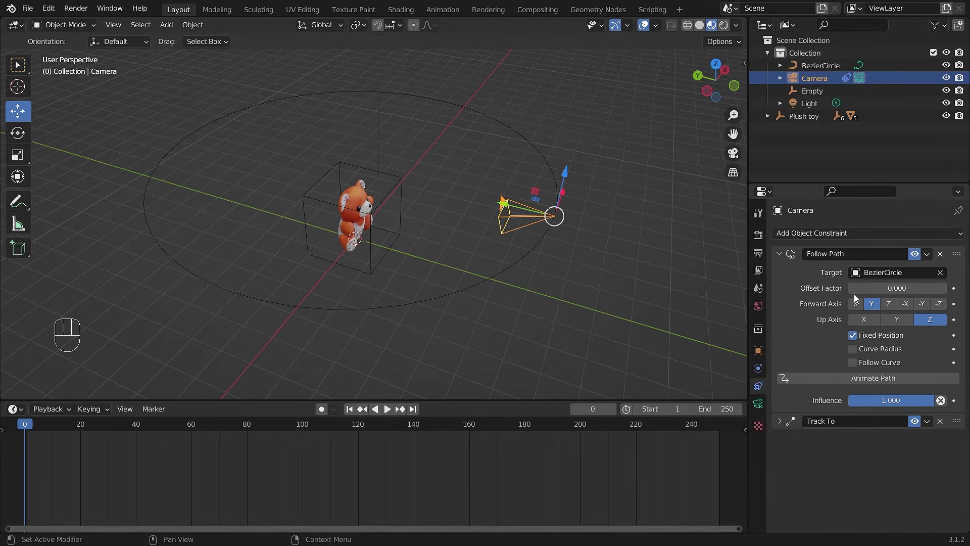
Keyframe the camera's Follow Path Offset Factor at 0.000 on frame 0 and at 0.244 on frame 60
{"action": "left_click", "coordinate": [953, 288]}
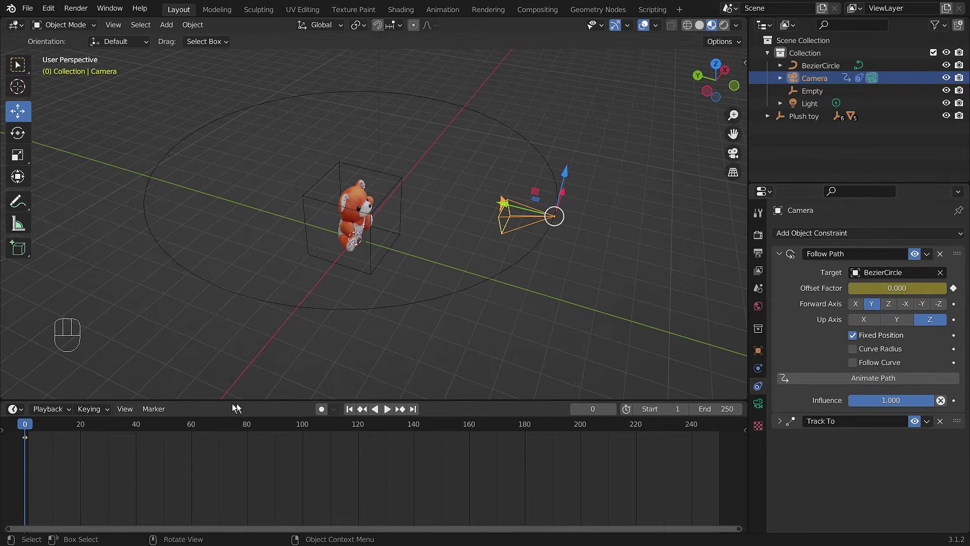
{"action": "key", "text": "super"}
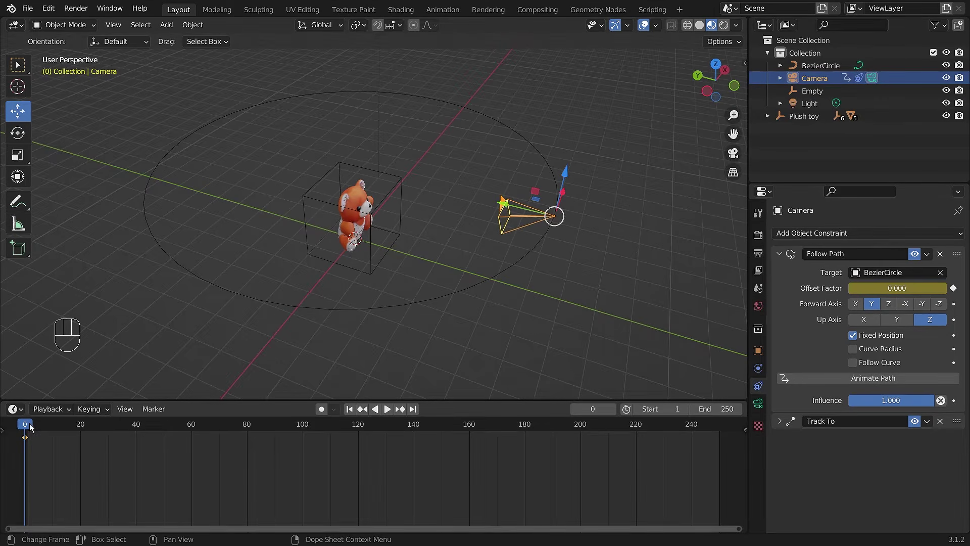
{"action": "left_click_drag", "start_coordinate": [31, 427], "coordinate": [191, 434]}
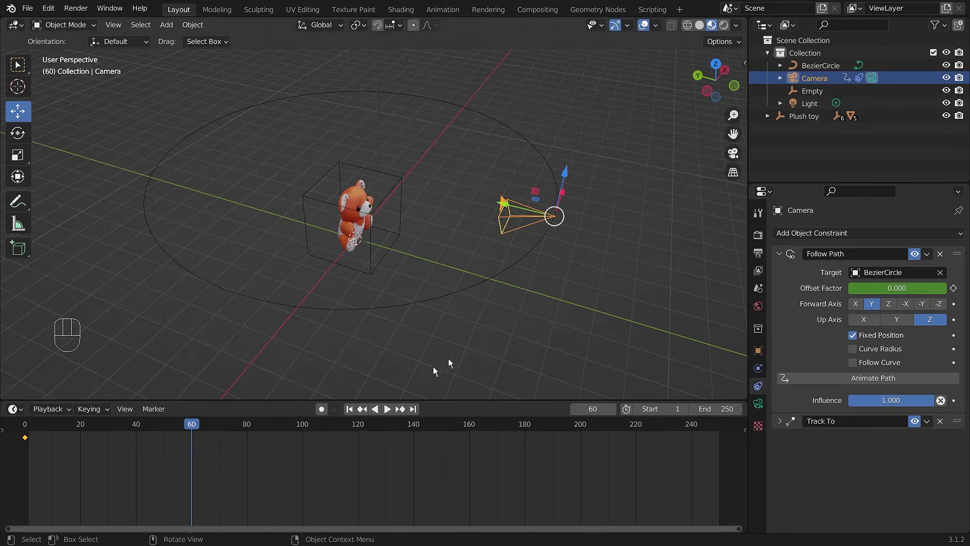
{"action": "left_click_drag", "start_coordinate": [880, 292], "coordinate": [909, 292]}
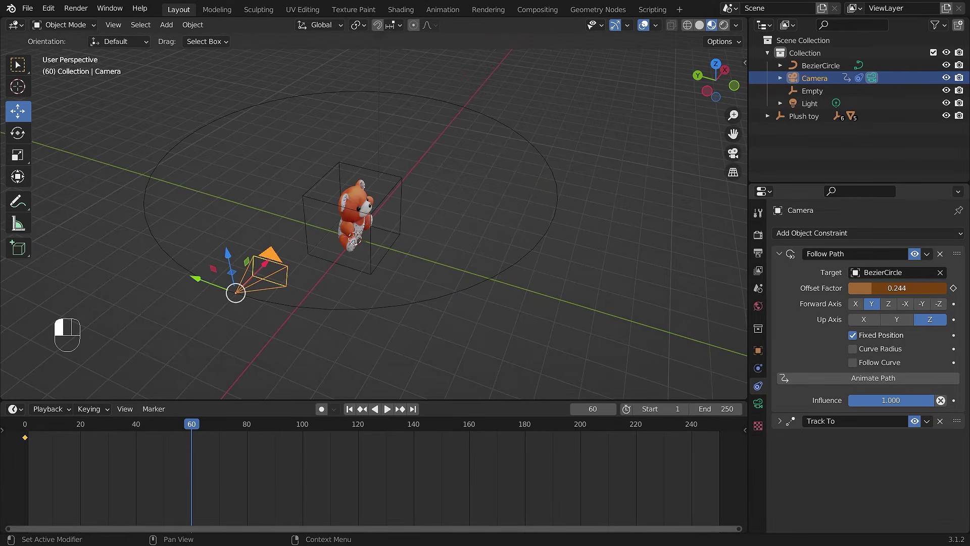
{"action": "left_click", "coordinate": [954, 288]}
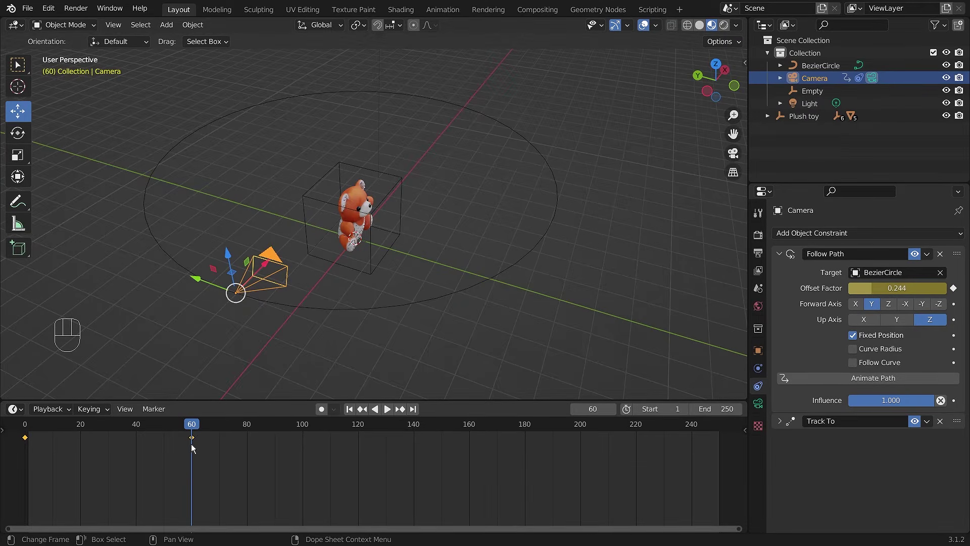
{"action": "key", "text": "super+plus"}
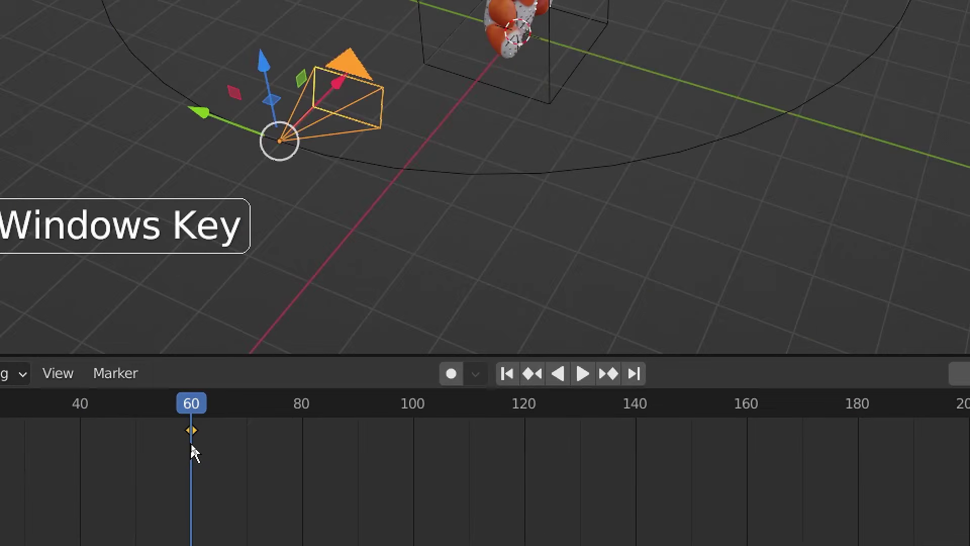
{"action": "key", "text": "super+minus"}
Play the quarter orbit from frame 0 until it passes the keyframe at frame 60
{"action": "left_click_drag", "start_coordinate": [194, 426], "coordinate": [25, 427]}
{"action": "key", "text": "space"}
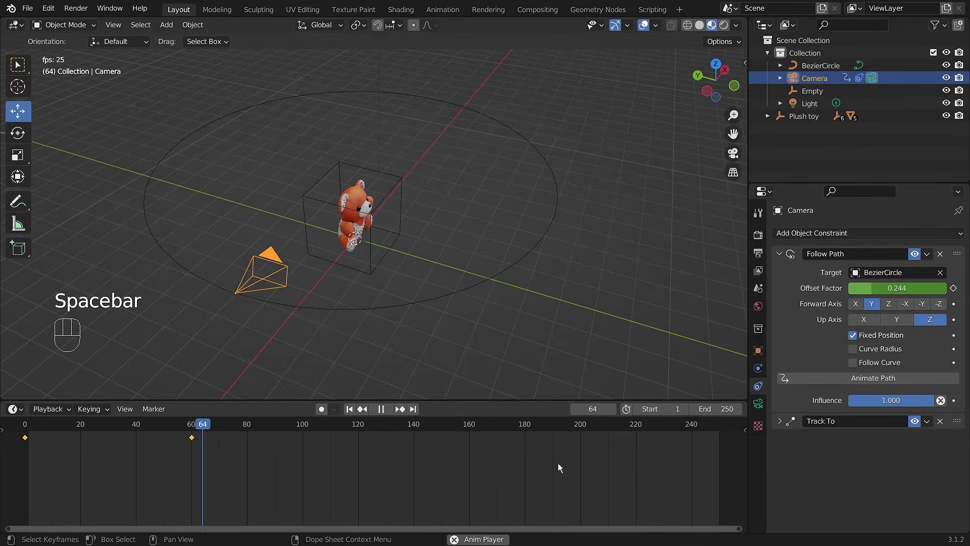
{"action": "key", "text": "space"}
Duplicate the Offset Factor keyframe at frame 60 to about frame 114 to hold the camera, and clear the keyframe selection
{"action": "mouse_move", "coordinate": [188, 442]}
{"action": "left_mouse_down"}
{"action": "mouse_move", "coordinate": [238, 433]}
{"action": "mouse_move", "coordinate": [184, 440]}
{"action": "left_mouse_up"}
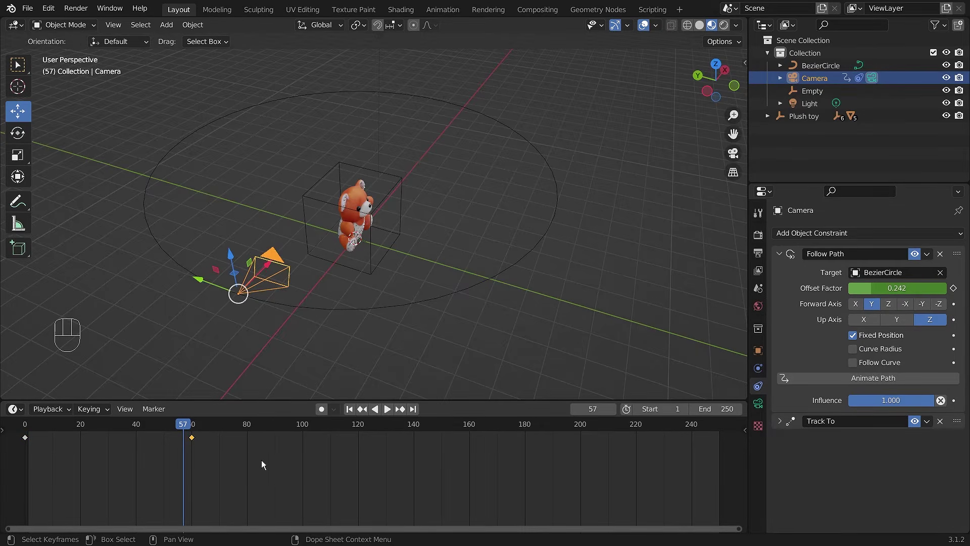
{"action": "key", "text": "shift+d"}
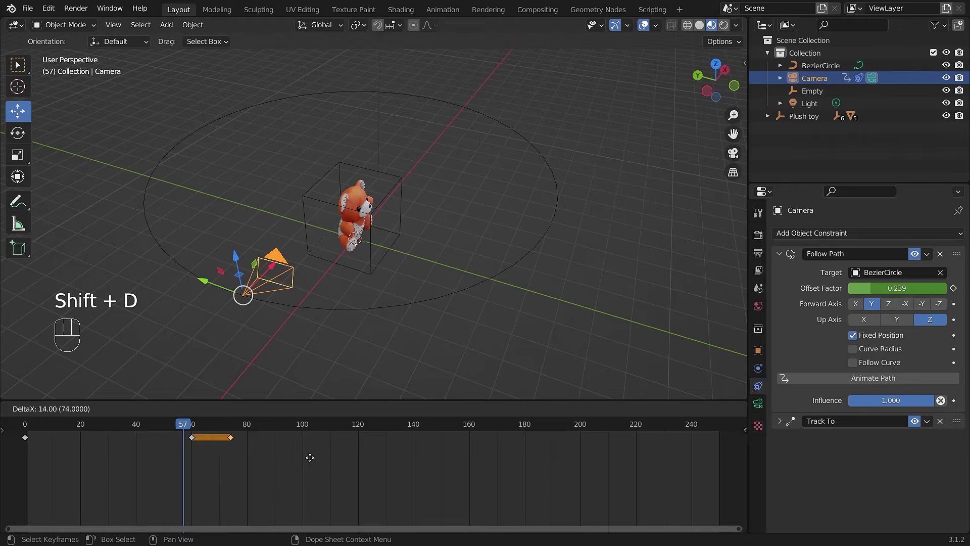
{"action": "left_click", "coordinate": [415, 455]}
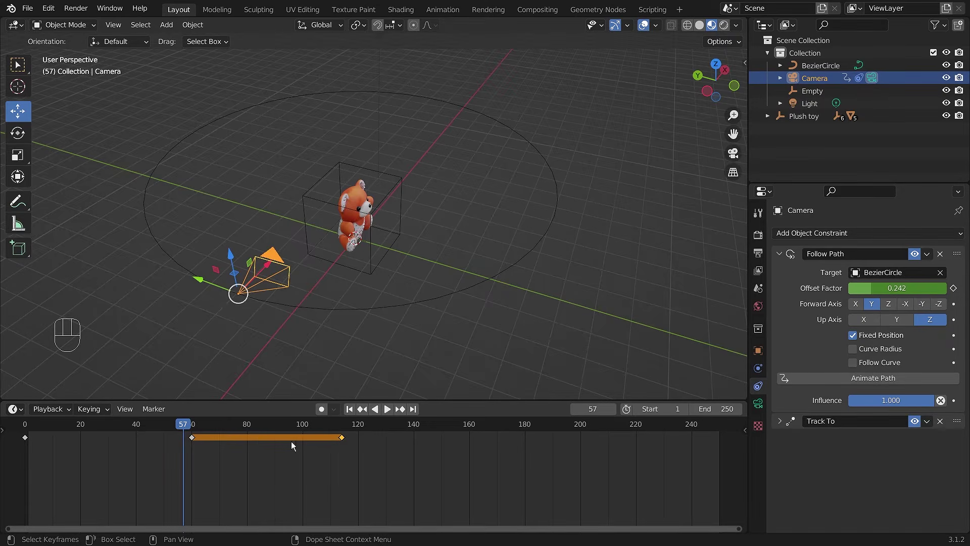
{"action": "left_click", "coordinate": [220, 459]}
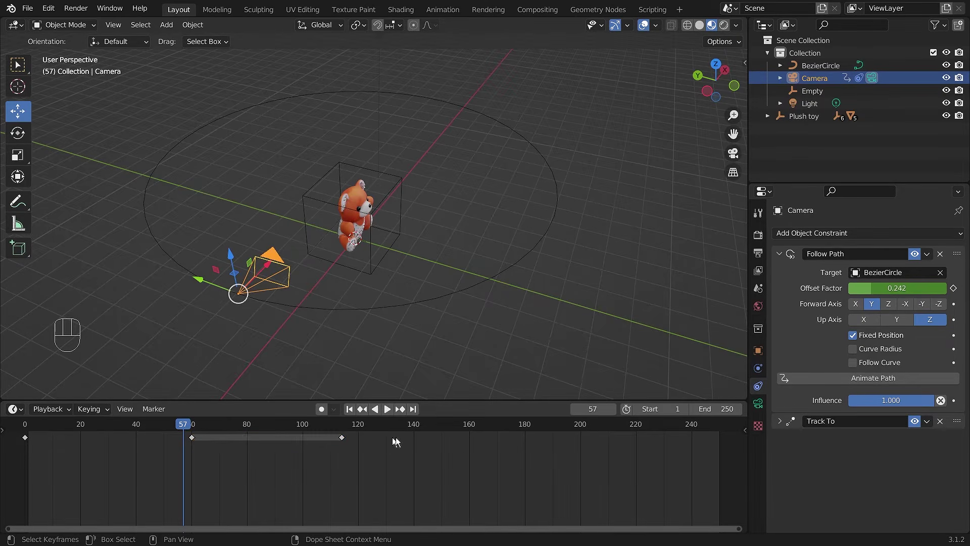
Play the animation from frame 0 to check the camera's pause between the two matching keyframes
{"action": "left_click_drag", "start_coordinate": [187, 421], "coordinate": [23, 424]}
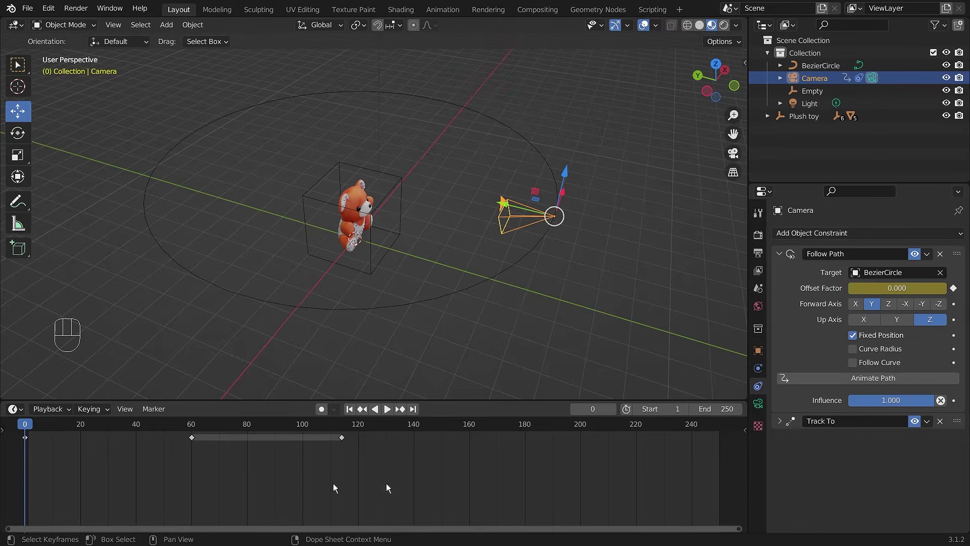
{"action": "key", "text": "space"}
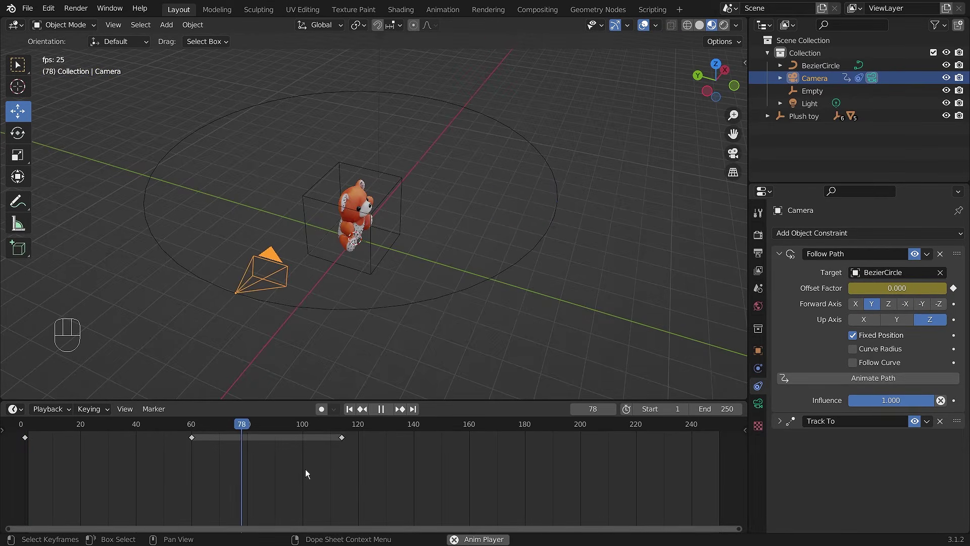
{"action": "key", "text": "space"}
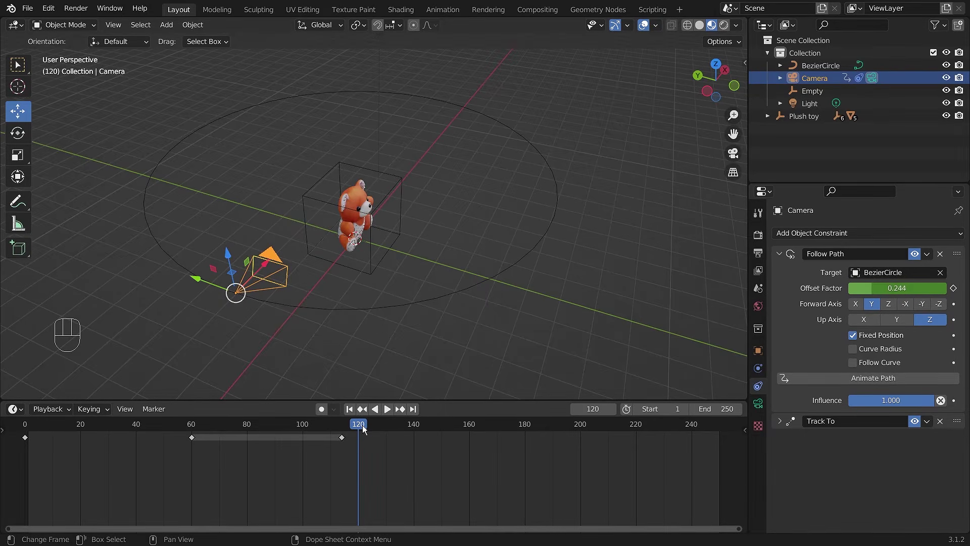
Move to frame 180, set the Offset Factor to 0.548, and keyframe it
{"action": "left_click_drag", "start_coordinate": [363, 426], "coordinate": [526, 441]}
{"action": "left_click_drag", "start_coordinate": [869, 288], "coordinate": [900, 288]}
{"action": "left_click", "coordinate": [953, 288]}
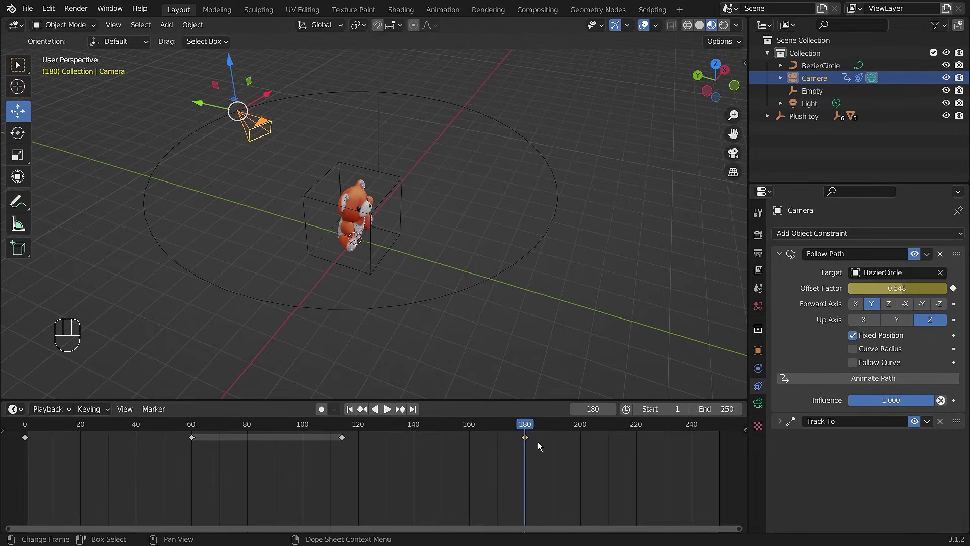
{"action": "key", "text": "super+plus"}
{"action": "key", "text": "super+Escape"}
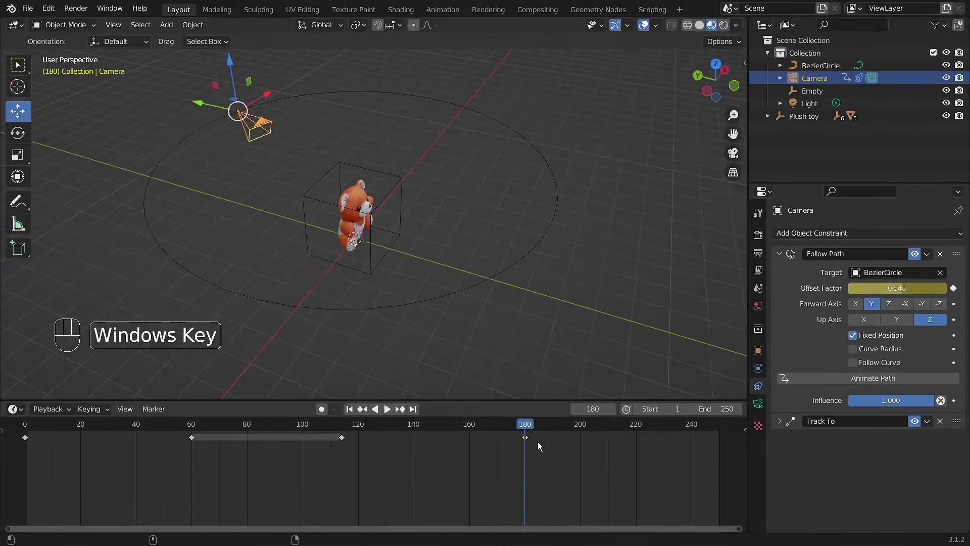
Play the animation from frame 0 in the perspective view and again through the camera
{"action": "left_click_drag", "start_coordinate": [525, 425], "coordinate": [20, 433]}
{"action": "key", "text": "space"}
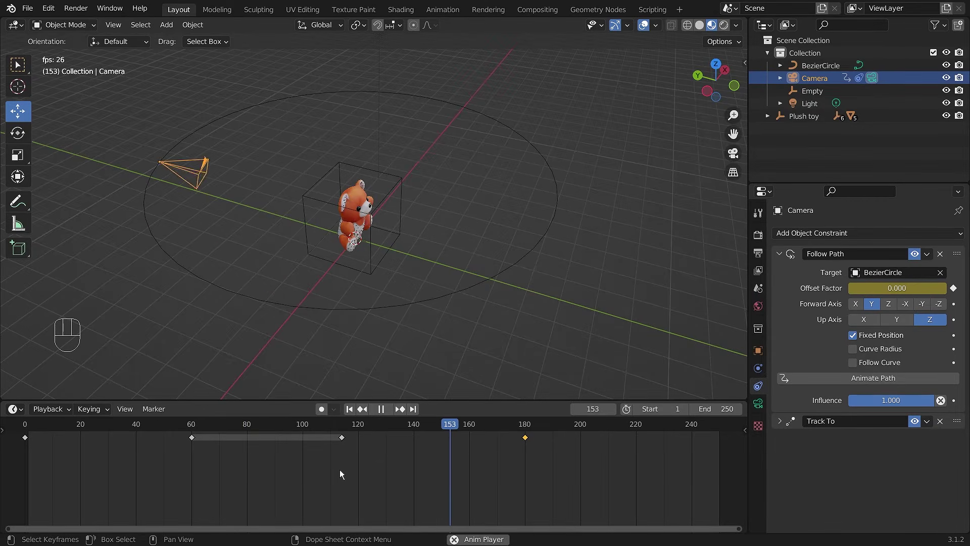
{"action": "key", "text": "space"}
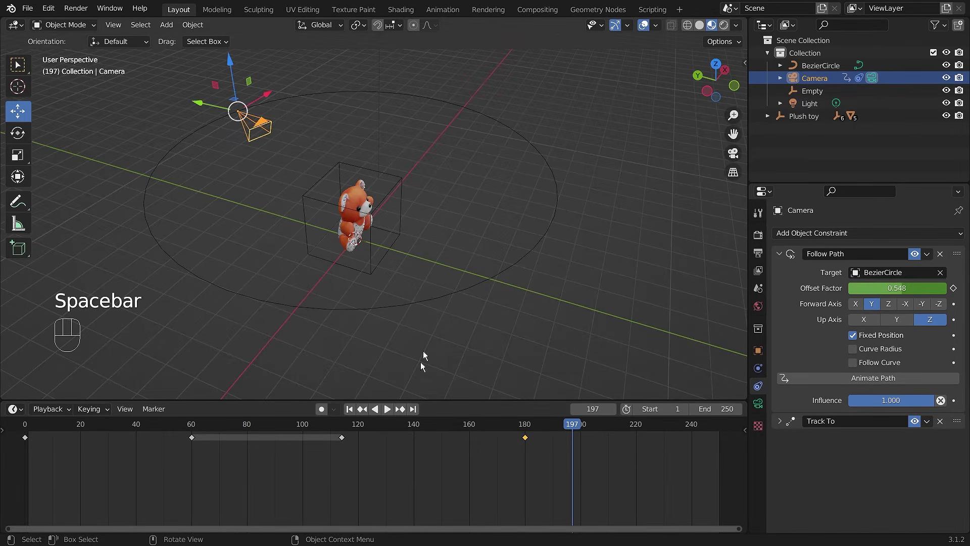
{"action": "key", "text": "KP_0"}
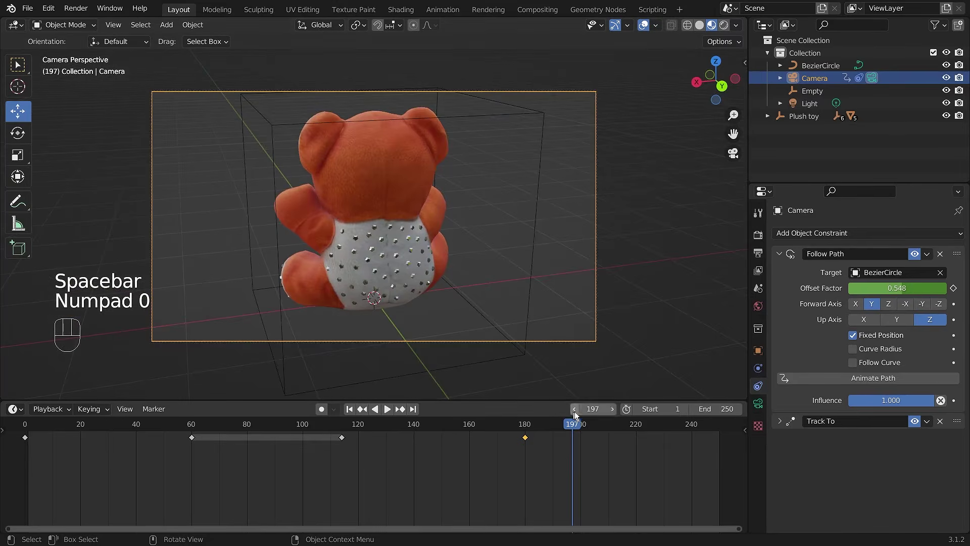
{"action": "left_click_drag", "start_coordinate": [575, 426], "coordinate": [24, 426]}
{"action": "key", "text": "space"}
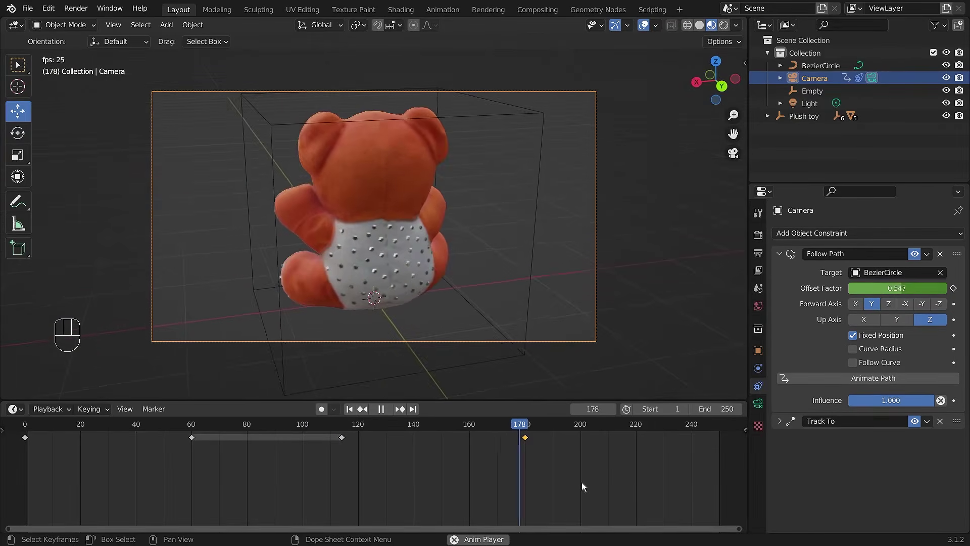
{"action": "key", "text": "space"}
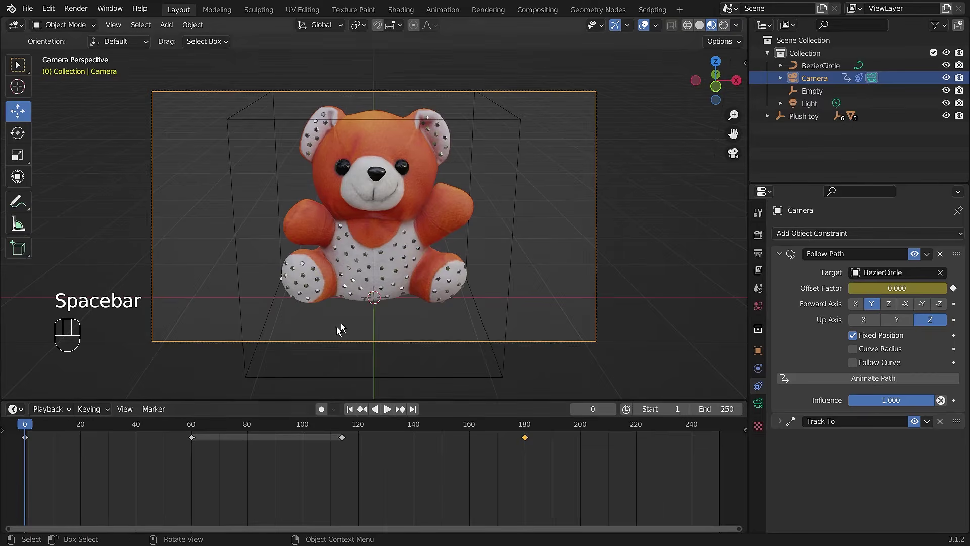
Scrub to frame 82 and delete the Offset Factor keyframe at frame 180
{"action": "left_click_drag", "start_coordinate": [24, 421], "coordinate": [252, 433]}
{"action": "left_click", "coordinate": [26, 438]}
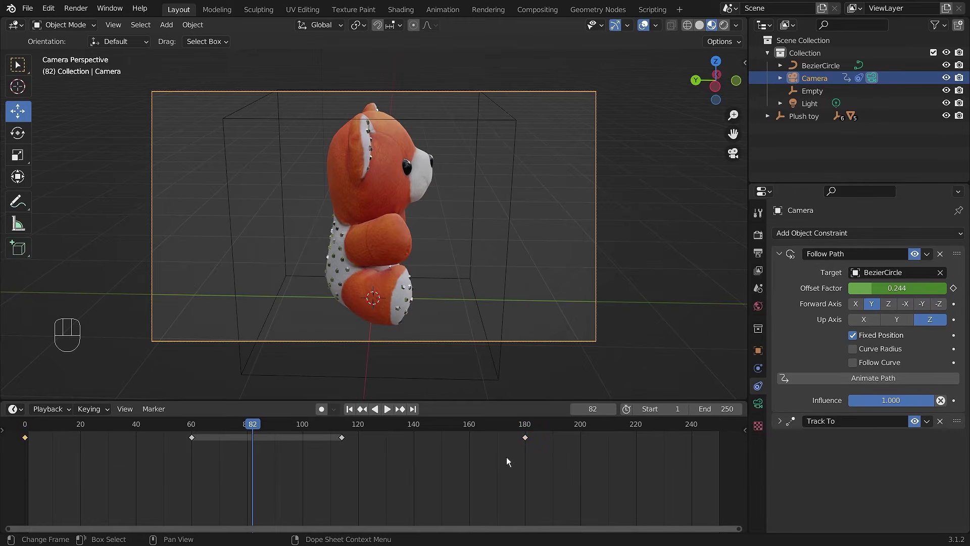
{"action": "left_click_drag", "start_coordinate": [519, 449], "coordinate": [543, 430]}
{"action": "key", "text": "Delete"}
Duplicate the Offset Factor keyframe at frame 0 to about frame 171 so the camera returns to its start, and clear the selection
{"action": "left_click", "coordinate": [28, 436]}
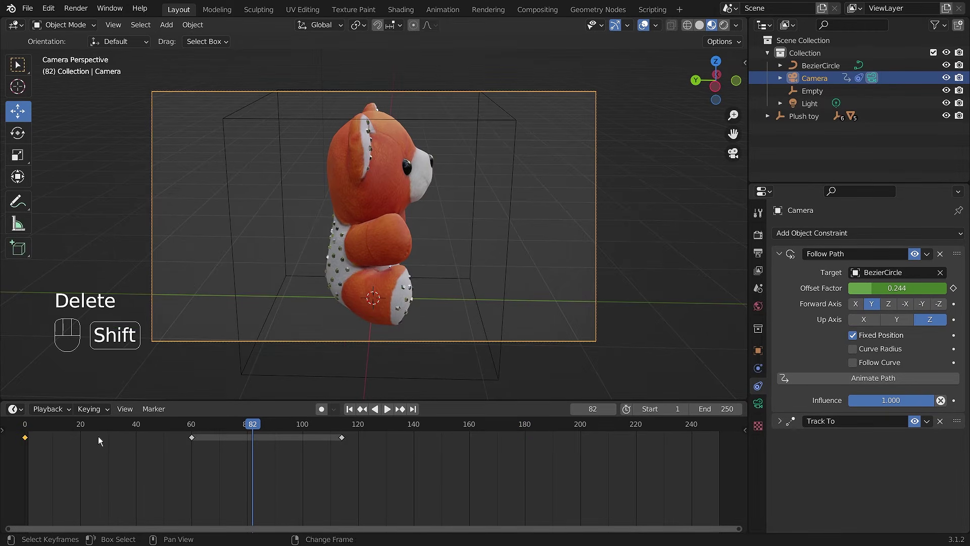
{"action": "key", "text": "shift+d"}
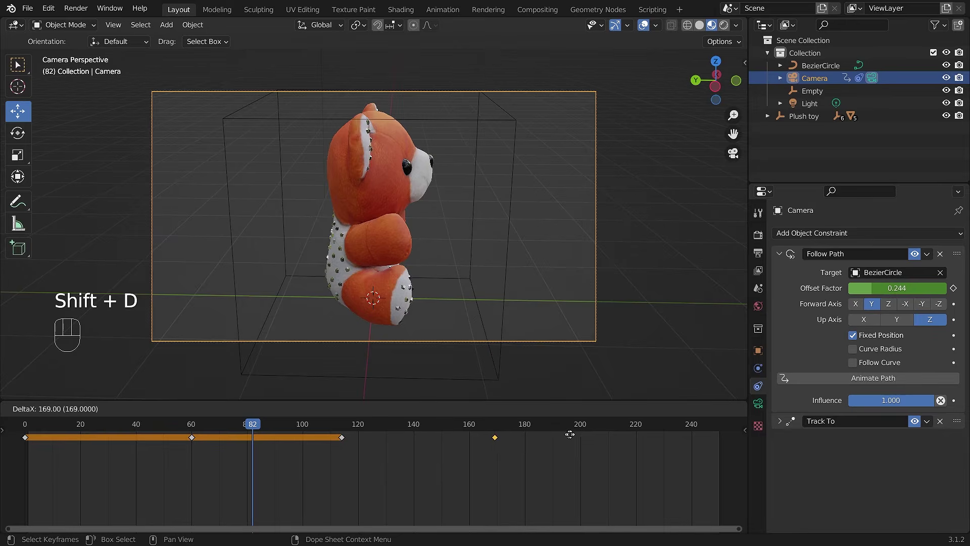
{"action": "left_click", "coordinate": [572, 434]}
{"action": "left_click", "coordinate": [317, 456]}
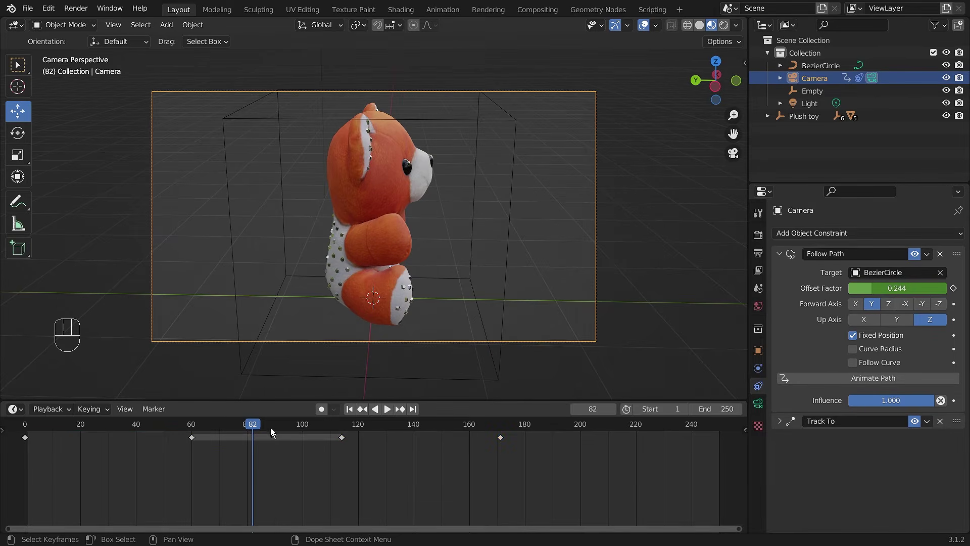
Play the animation through the camera from frame 0, stop it, and look at the scene from outside the camera
{"action": "left_click_drag", "start_coordinate": [254, 426], "coordinate": [10, 426]}
{"action": "key", "text": "space"}
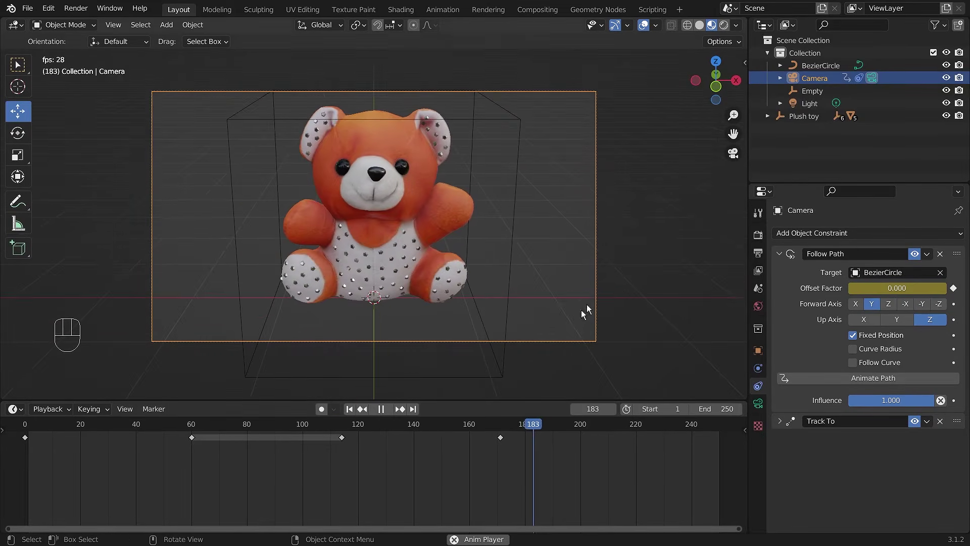
{"action": "key", "text": "space"}
{"action": "middle_click_drag", "start_coordinate": [653, 277], "coordinate": [585, 292]}
{"action": "scroll", "coordinate": [585, 293], "scroll_direction": "down", "scroll_amount": 6}
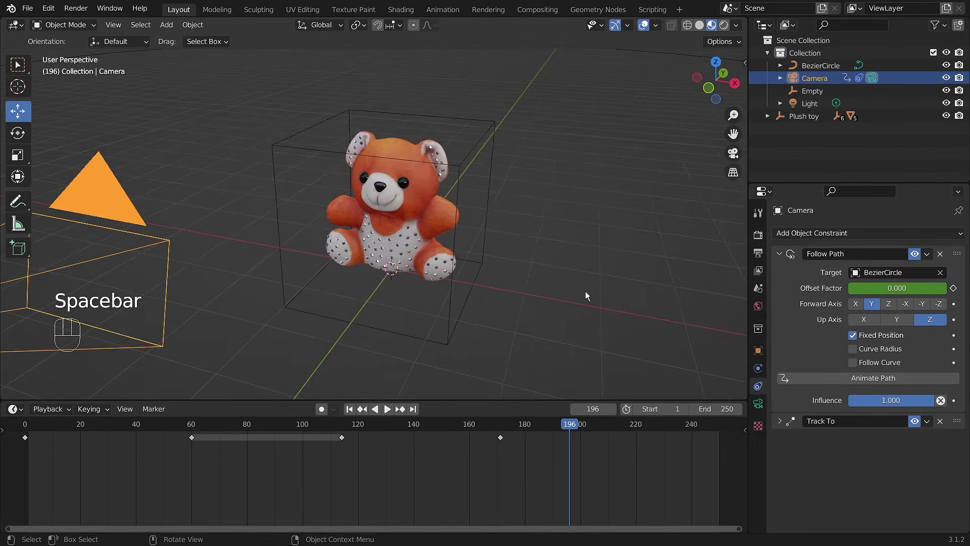
{"action": "middle_click_drag", "start_coordinate": [332, 296], "coordinate": [545, 375]}
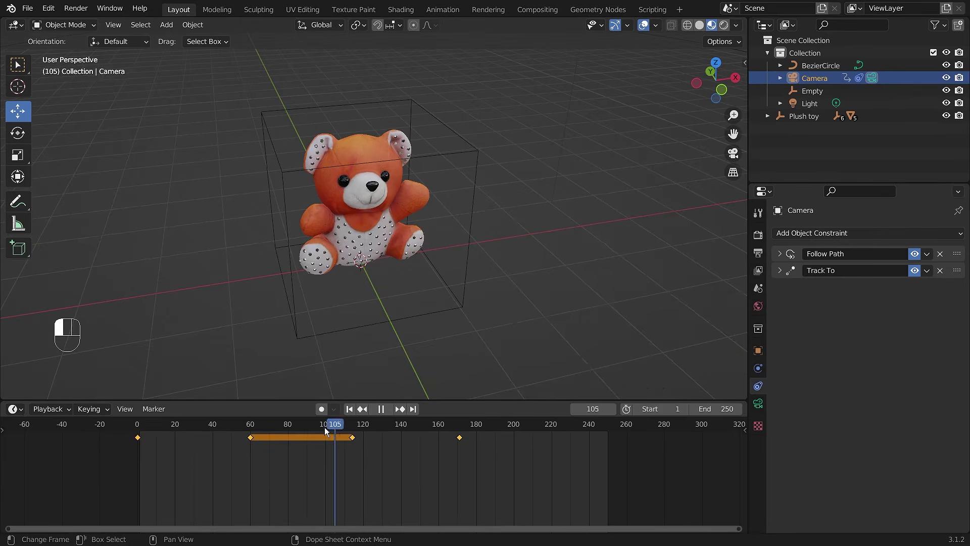
Return to frame 0 and examine the teddy bear and its camera rig from several angles
{"action": "left_click", "coordinate": [137, 425]}
{"action": "scroll", "coordinate": [287, 273], "scroll_direction": "down", "scroll_amount": 2}
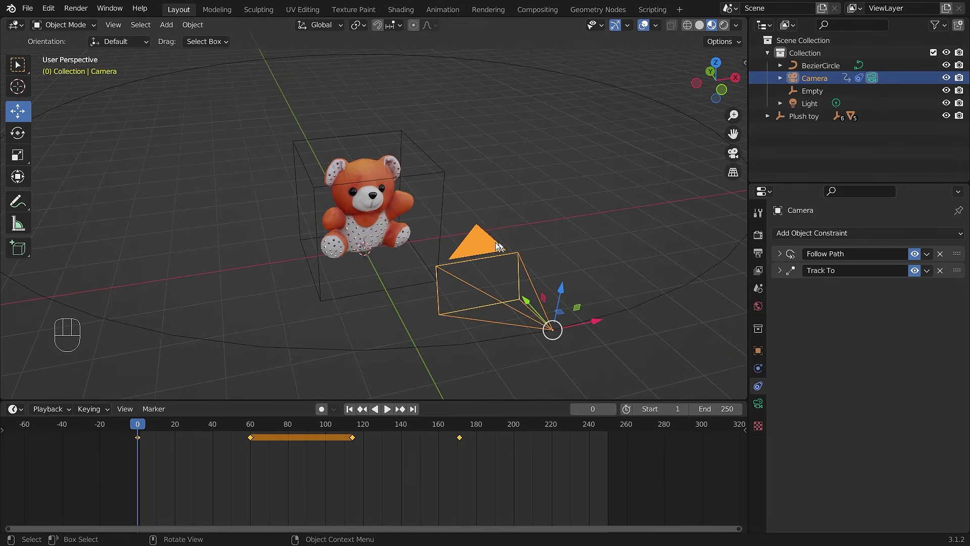
{"action": "middle_click_drag", "start_coordinate": [496, 242], "coordinate": [452, 240]}
{"action": "left_click", "coordinate": [83, 10]}
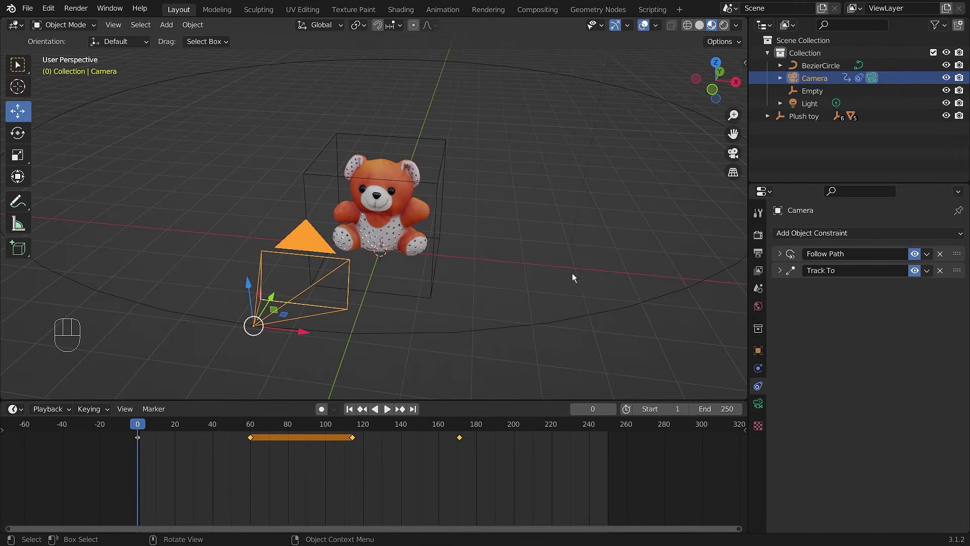
{"action": "scroll", "coordinate": [424, 262], "scroll_direction": "down", "scroll_amount": 2}
{"action": "middle_click_drag", "start_coordinate": [423, 262], "coordinate": [571, 205]}
{"action": "scroll", "coordinate": [506, 219], "scroll_direction": "up", "scroll_amount": 2}
{"action": "scroll", "coordinate": [417, 260], "scroll_direction": "up", "scroll_amount": 2}
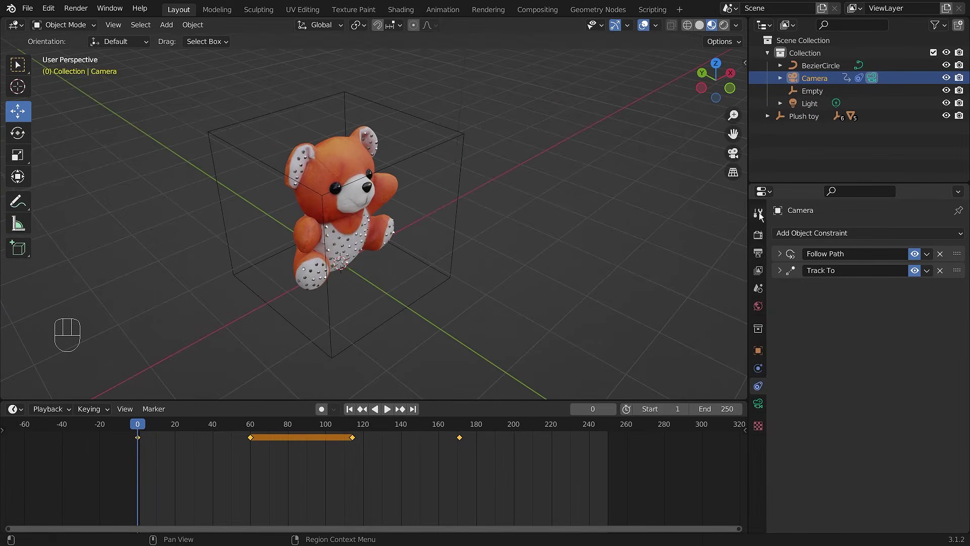
Show the scene's output properties and set the frame rate to 30 fps
{"action": "left_click", "coordinate": [758, 254]}
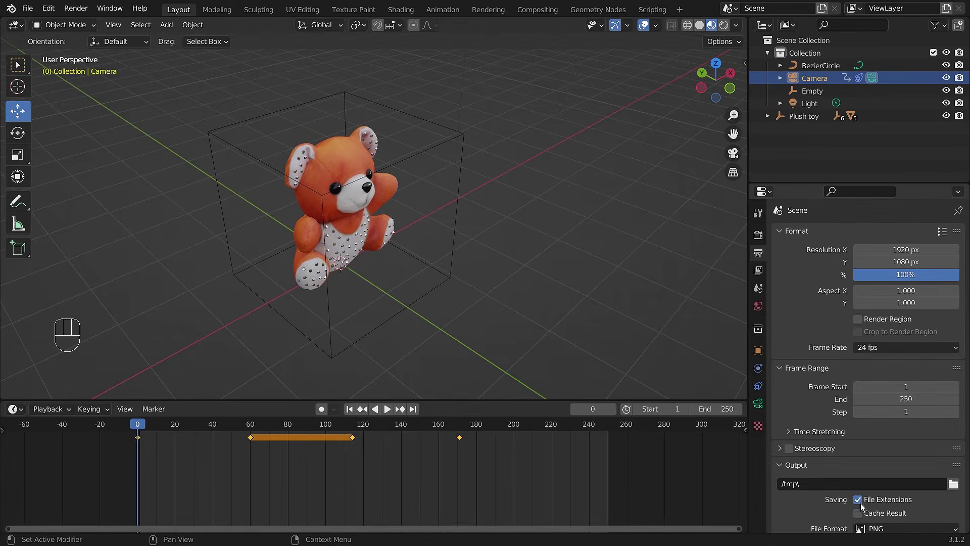
{"action": "scroll", "coordinate": [835, 269], "scroll_direction": "down", "scroll_amount": 4}
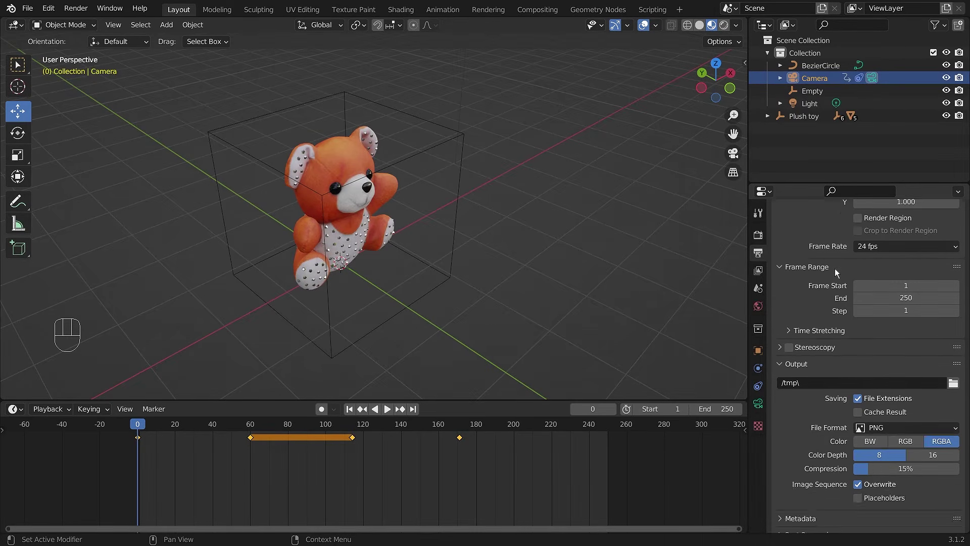
{"action": "scroll", "coordinate": [835, 269], "scroll_direction": "up", "scroll_amount": 4}
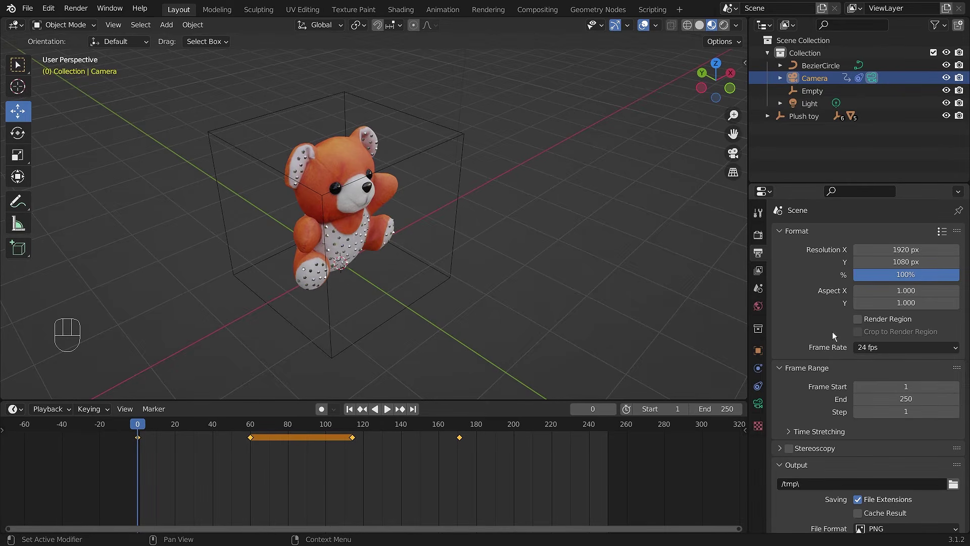
{"action": "left_click", "coordinate": [781, 231]}
{"action": "left_click", "coordinate": [788, 231]}
{"action": "scroll", "coordinate": [820, 283], "scroll_direction": "down", "scroll_amount": 3}
{"action": "left_click", "coordinate": [879, 286]}
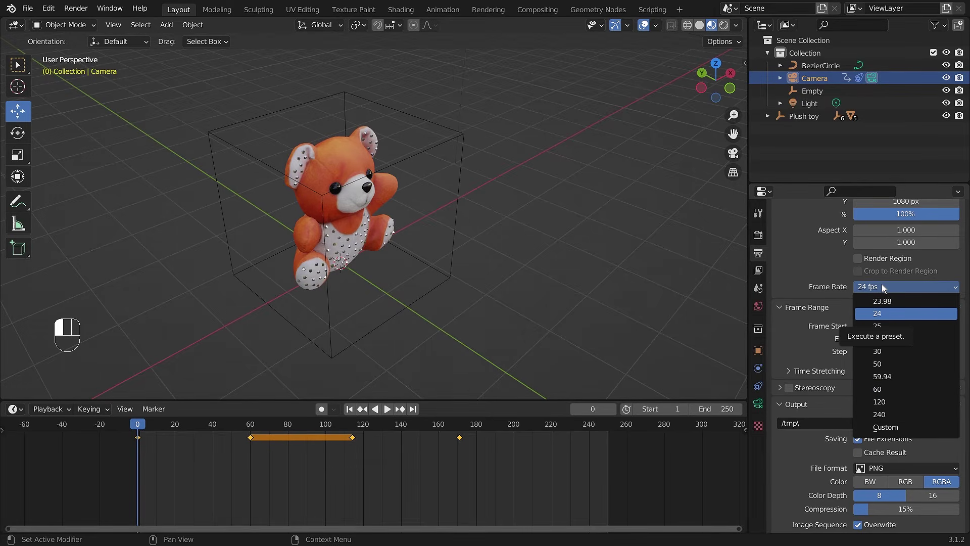
{"action": "left_click", "coordinate": [887, 349]}
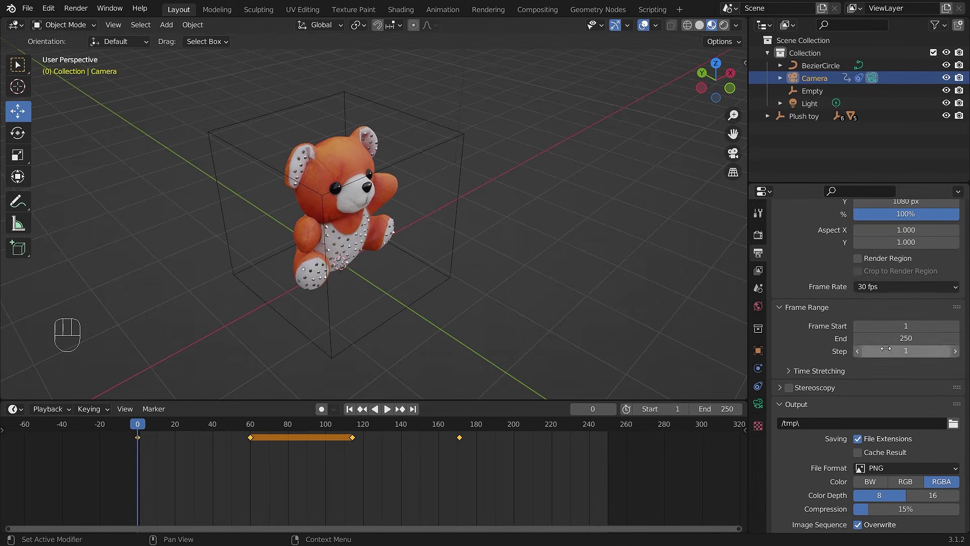
Scrub the playhead to frame 446 and make it the end of the scene's frame range
{"action": "scroll", "coordinate": [820, 295], "scroll_direction": "down", "scroll_amount": 2}
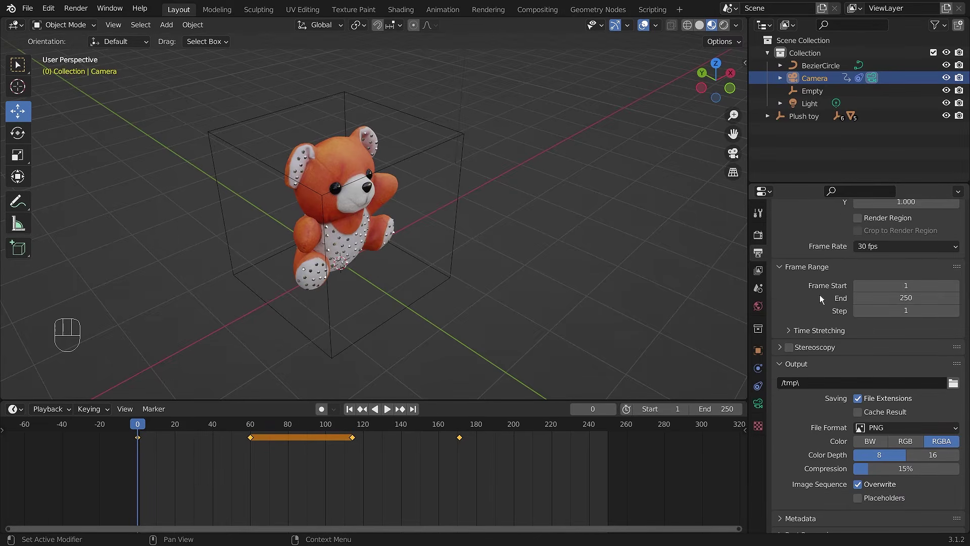
{"action": "left_click", "coordinate": [143, 425]}
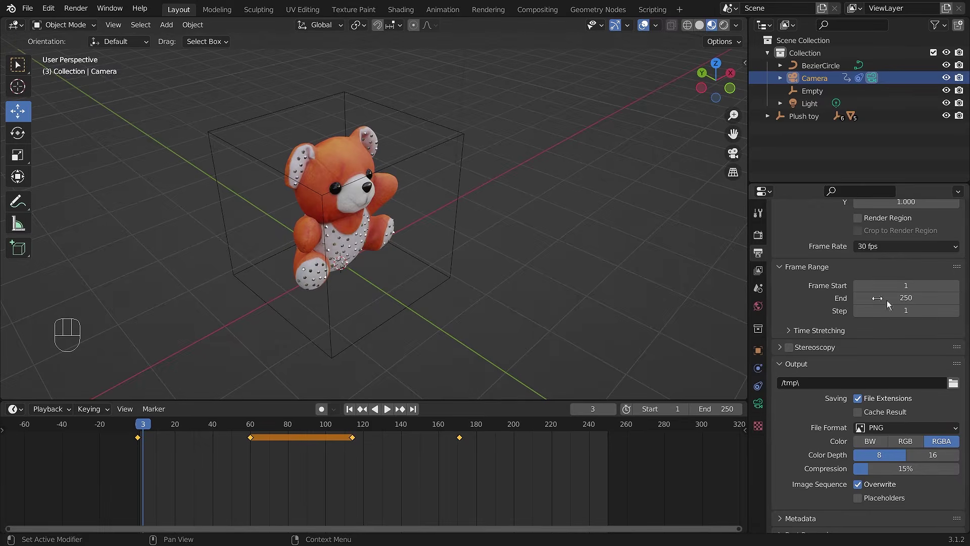
{"action": "left_click_drag", "start_coordinate": [140, 426], "coordinate": [686, 422]}
{"action": "scroll", "coordinate": [568, 449], "scroll_direction": "down", "scroll_amount": 5}
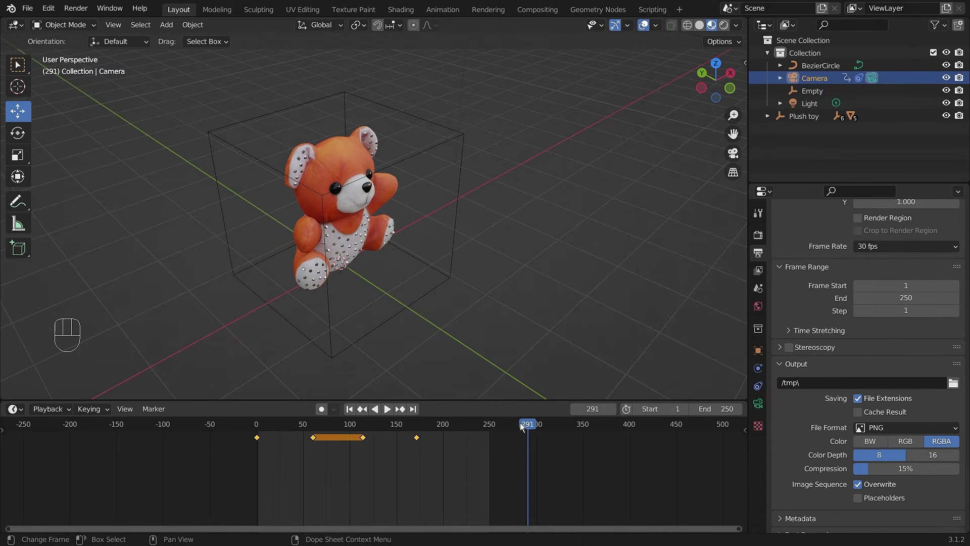
{"action": "left_click_drag", "start_coordinate": [522, 426], "coordinate": [672, 433]}
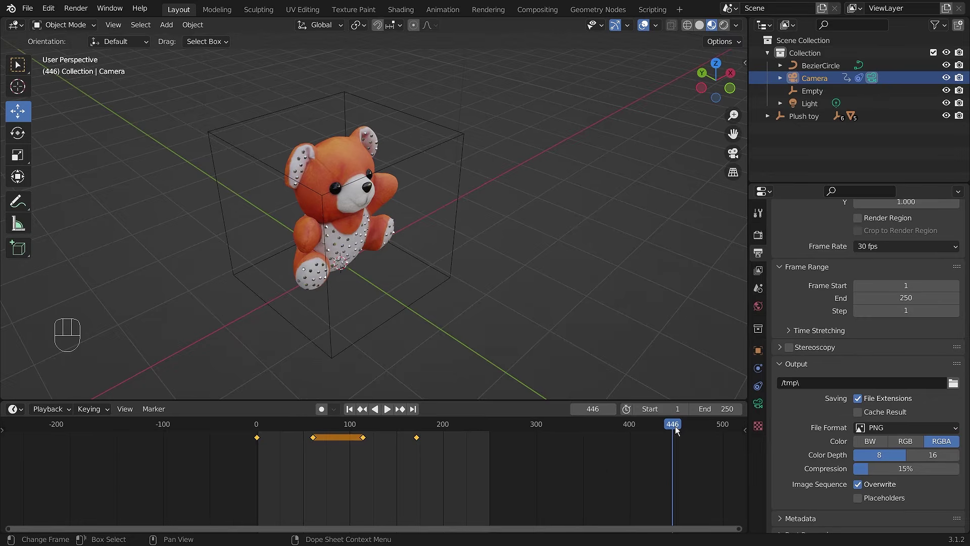
{"action": "key", "text": "ctrl+End"}
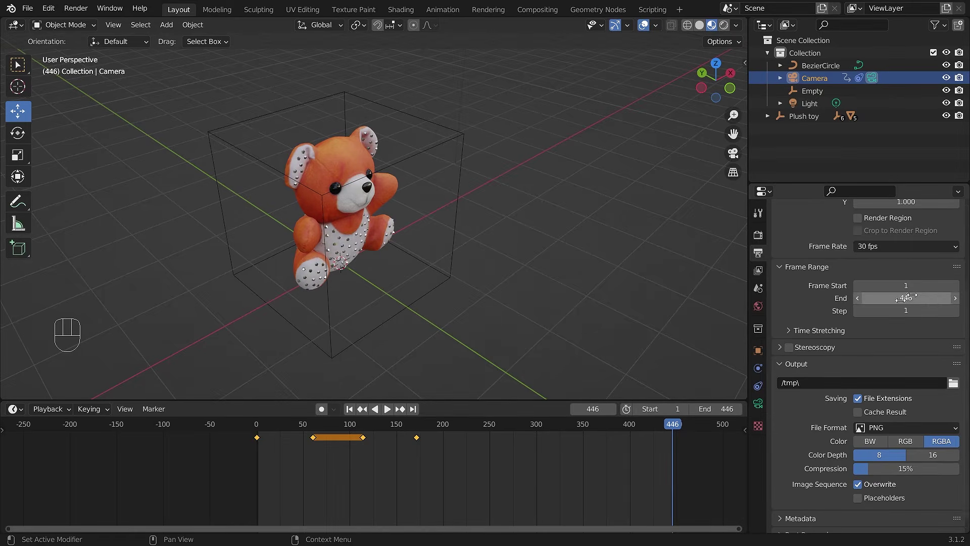
{"action": "scroll", "coordinate": [827, 308], "scroll_direction": "up", "scroll_amount": 5}
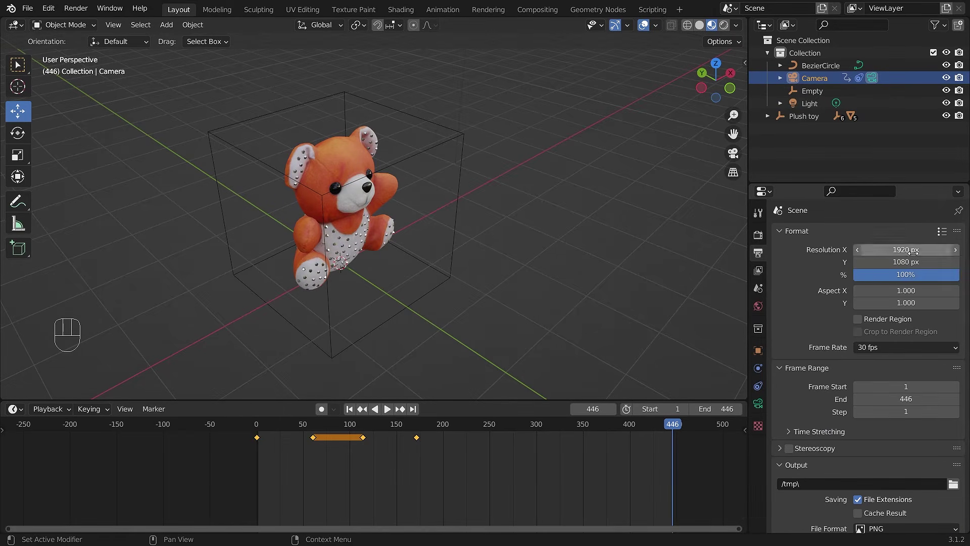
{"action": "scroll", "coordinate": [838, 379], "scroll_direction": "down", "scroll_amount": 5}
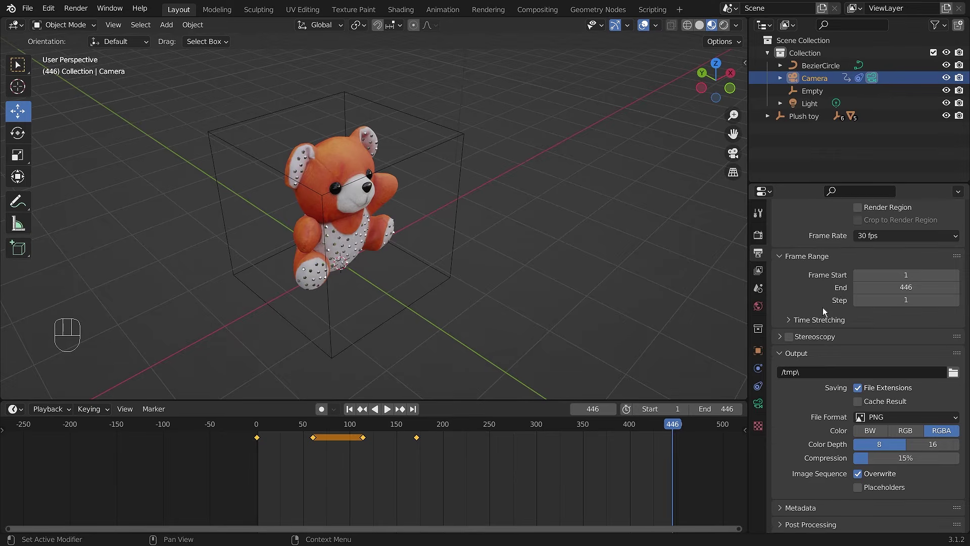
Set the render output path to F:\Blender_Tutorial\Modifires\21_Single_Camera\Render\ with the file name rotate
{"action": "left_click", "coordinate": [796, 287], "text": "ctrl"}
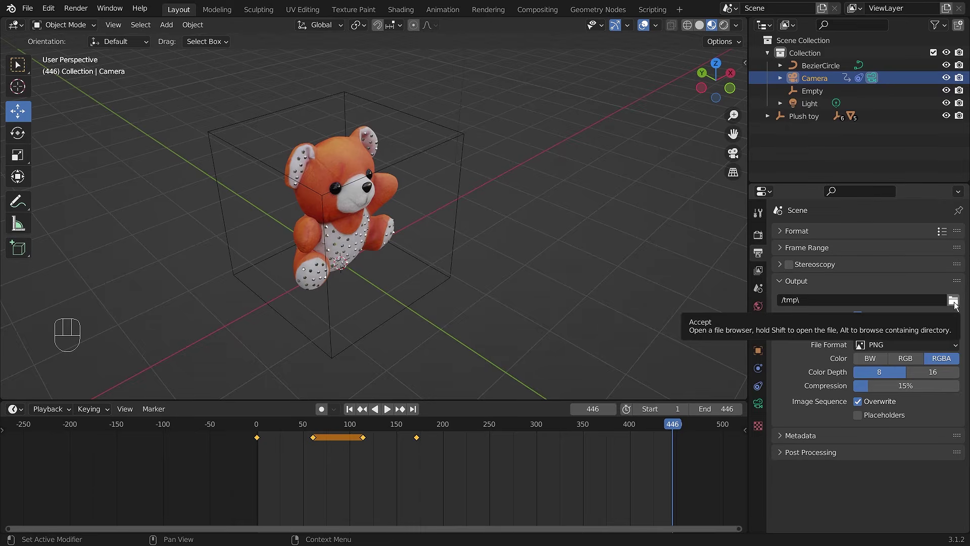
{"action": "left_click", "coordinate": [855, 300]}
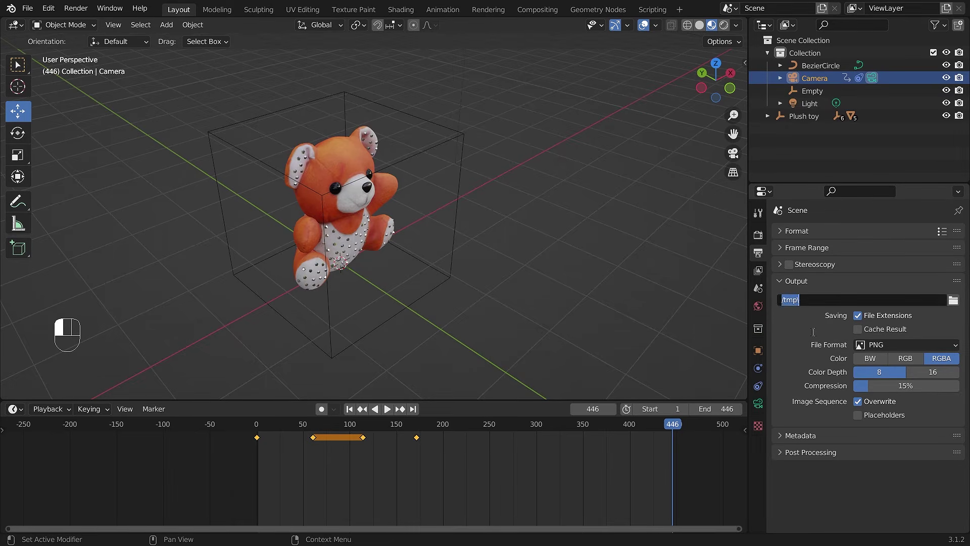
{"action": "left_click", "coordinate": [953, 299]}
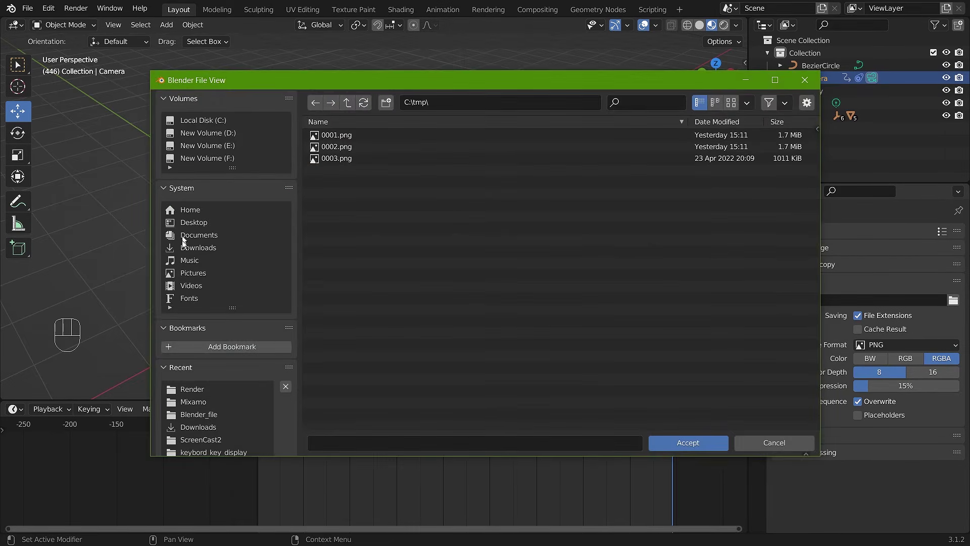
{"action": "left_click", "coordinate": [218, 133]}
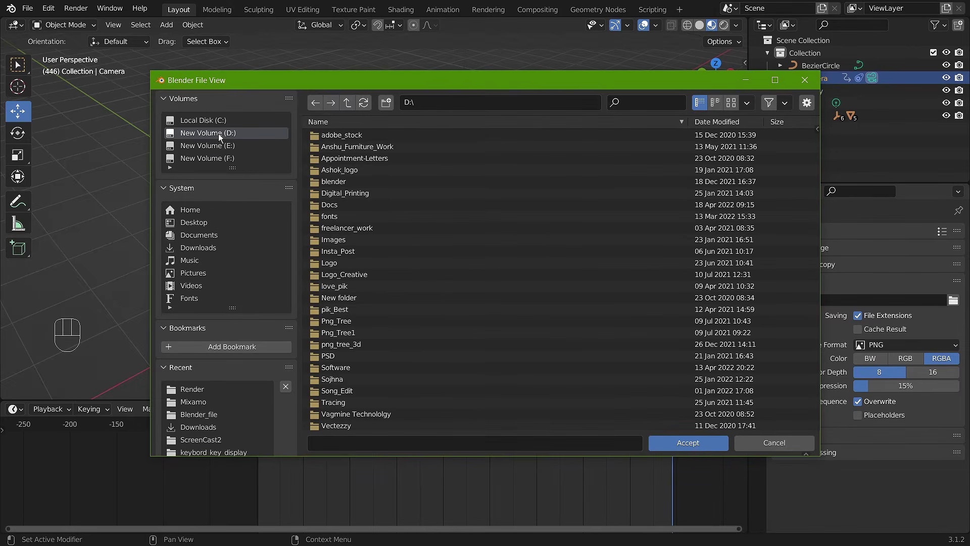
{"action": "left_click", "coordinate": [211, 158]}
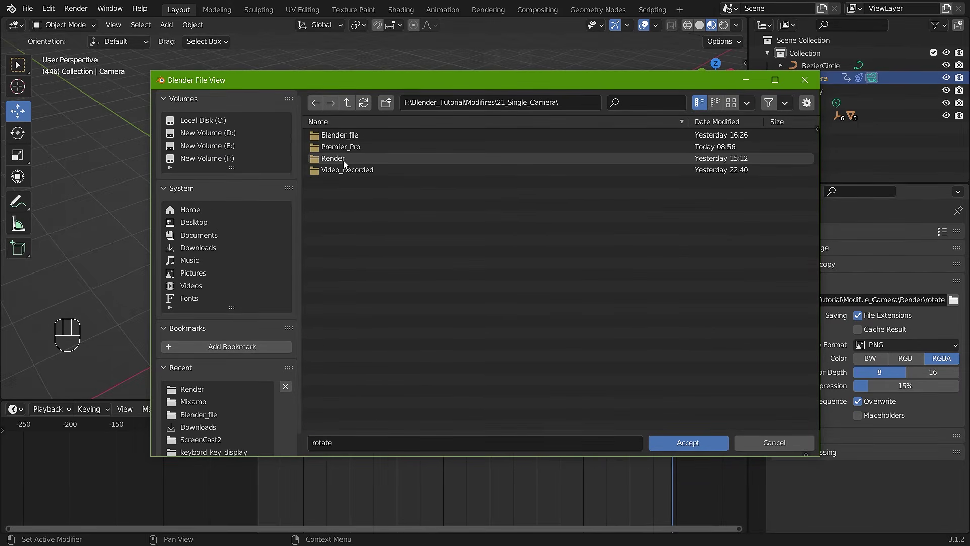
{"action": "double_click", "coordinate": [344, 161]}
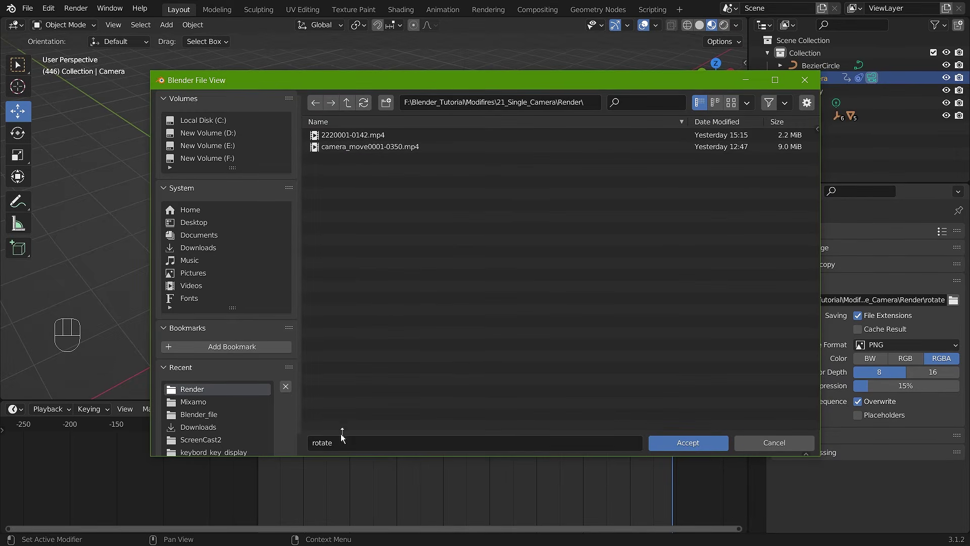
{"action": "left_click", "coordinate": [332, 444]}
{"action": "left_click", "coordinate": [355, 443]}
{"action": "left_click", "coordinate": [706, 444]}
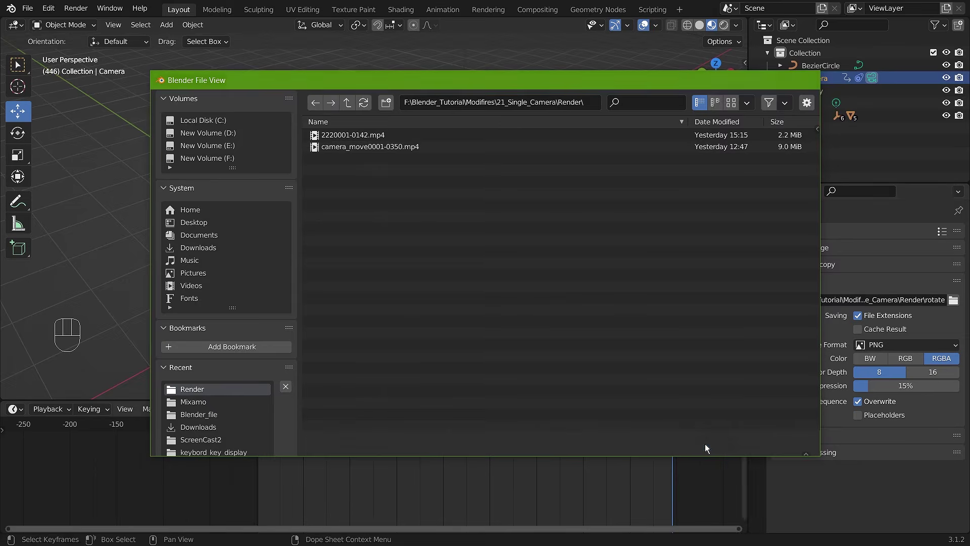
{"action": "left_click", "coordinate": [706, 446]}
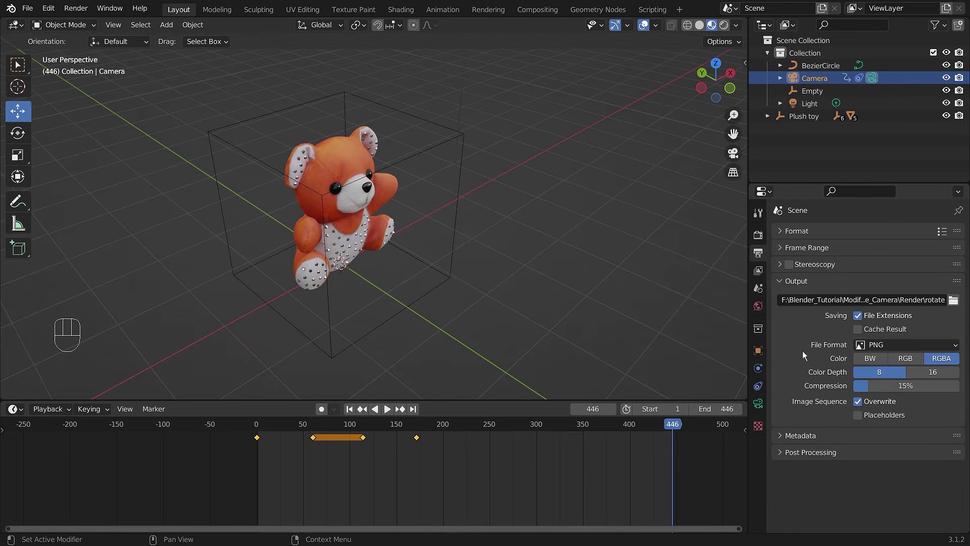
Change the output file format to FFmpeg Video
{"action": "left_click", "coordinate": [895, 344]}
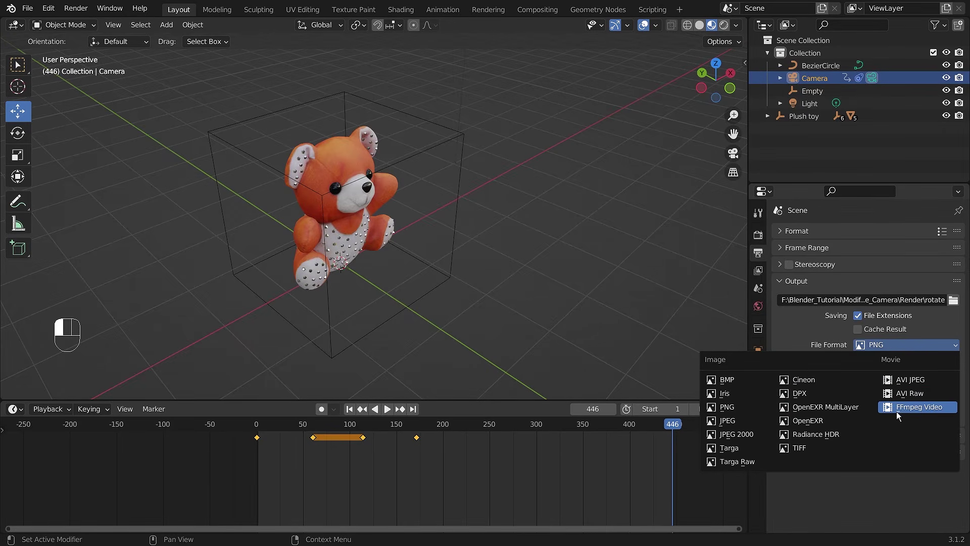
{"action": "left_click", "coordinate": [941, 408]}
{"action": "left_click", "coordinate": [904, 344]}
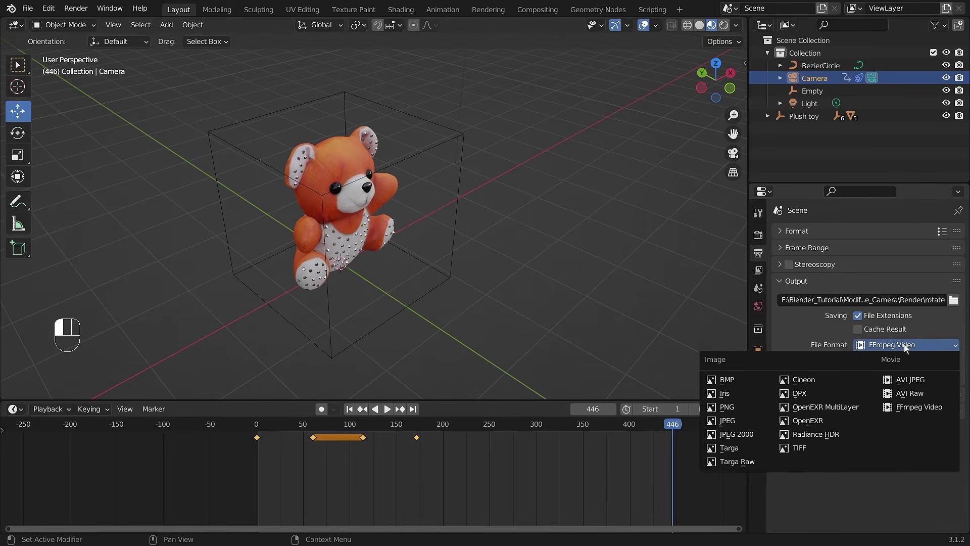
{"action": "left_click", "coordinate": [905, 344]}
{"action": "left_click", "coordinate": [905, 344]}
{"action": "left_click", "coordinate": [904, 344]}
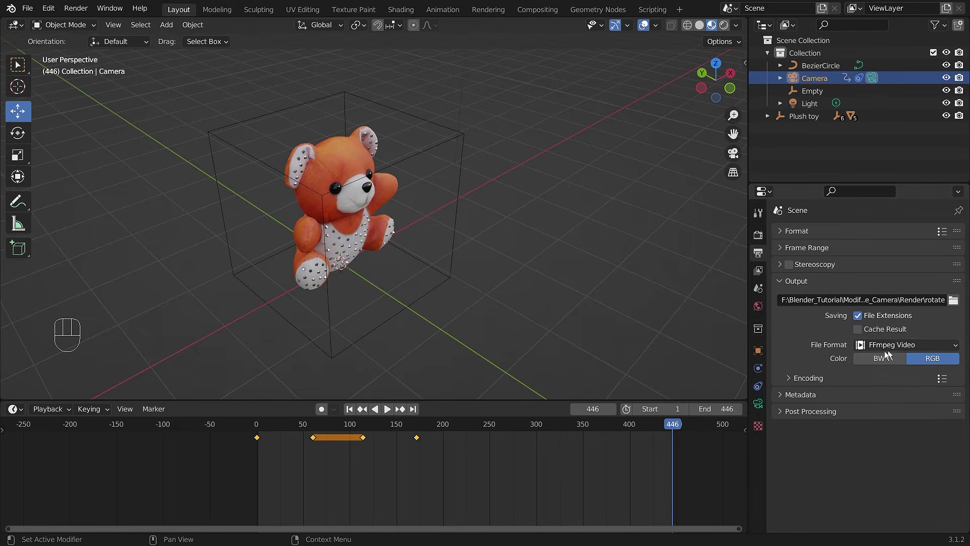
Expand the encoding settings and set the video container to MPEG-4
{"action": "left_click", "coordinate": [885, 380]}
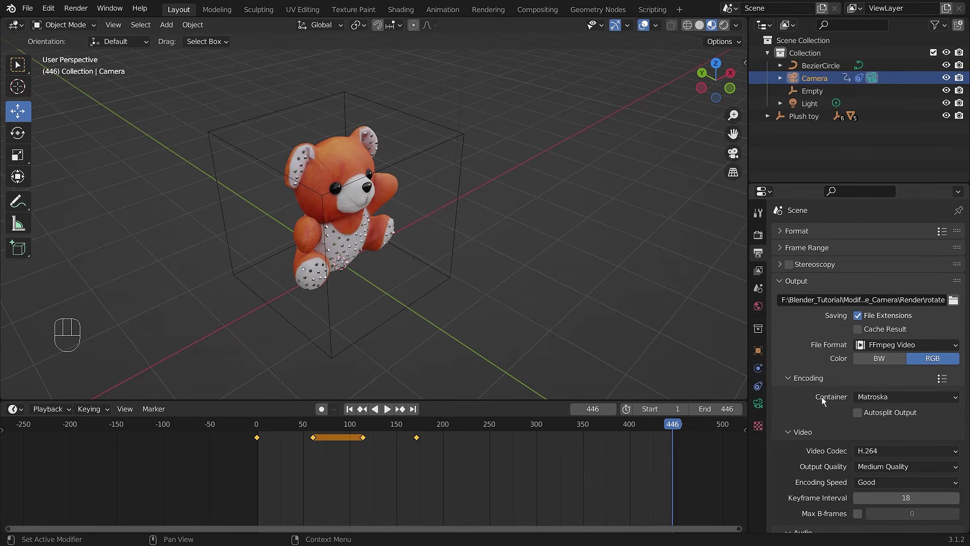
{"action": "left_click", "coordinate": [893, 397]}
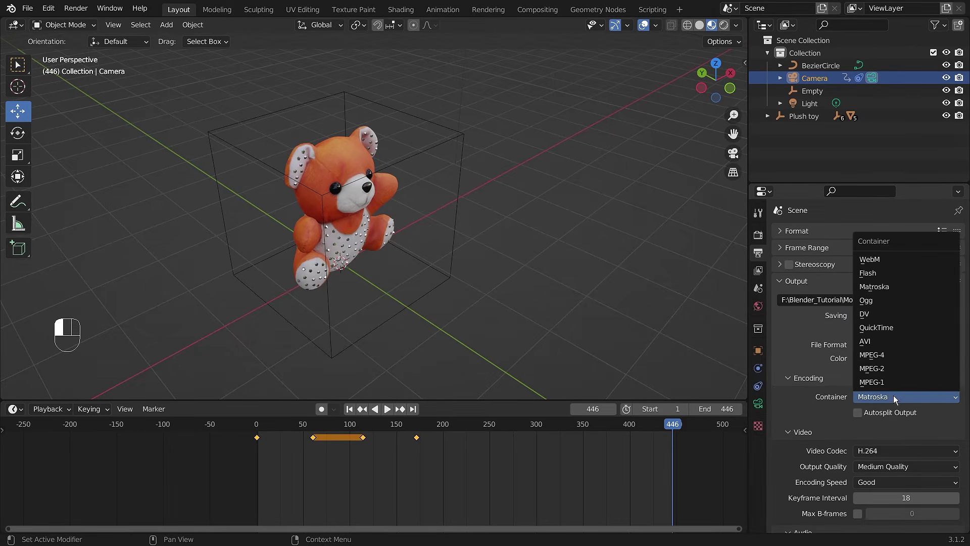
{"action": "left_click", "coordinate": [886, 356]}
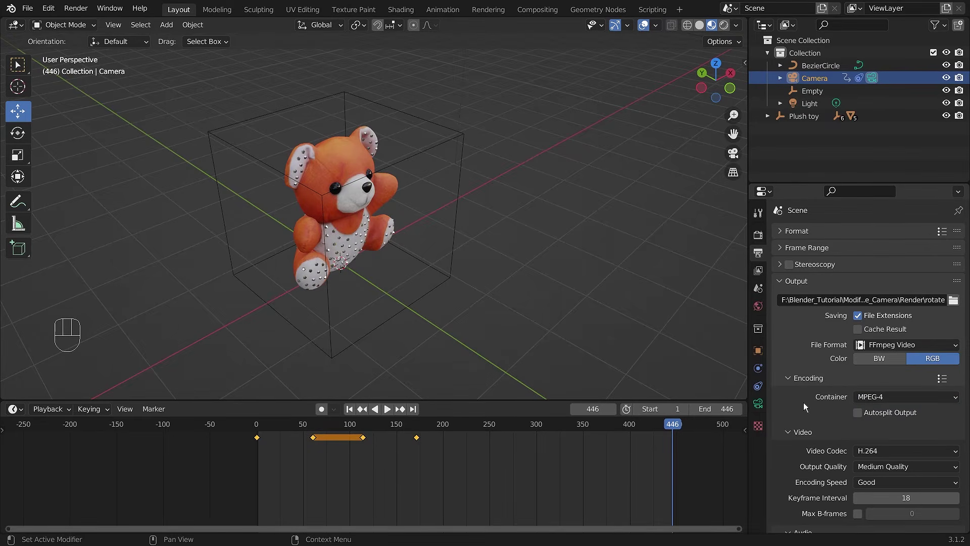
Look over the video encoding options, set the audio codec to AAC, and review the output settings
{"action": "scroll", "coordinate": [804, 402], "scroll_direction": "down", "scroll_amount": 3}
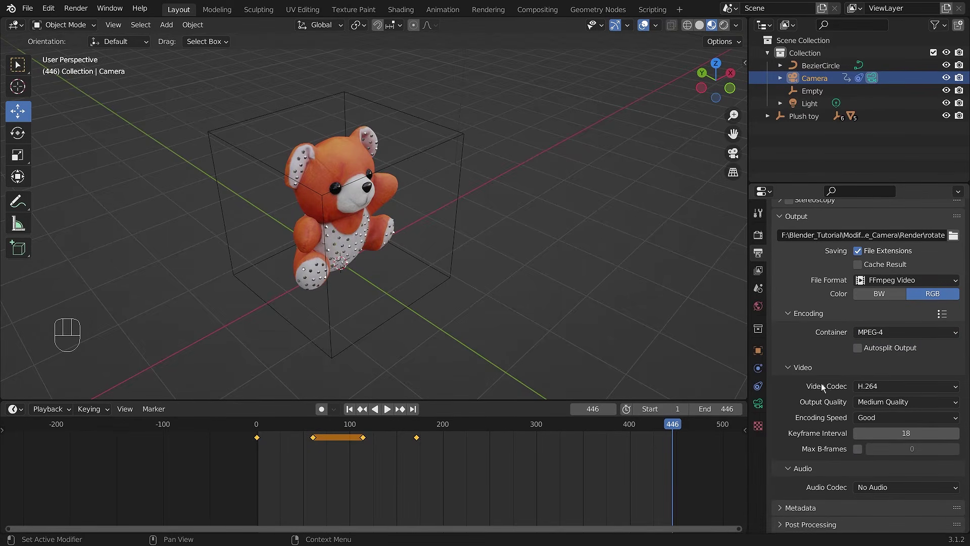
{"action": "left_click", "coordinate": [793, 368]}
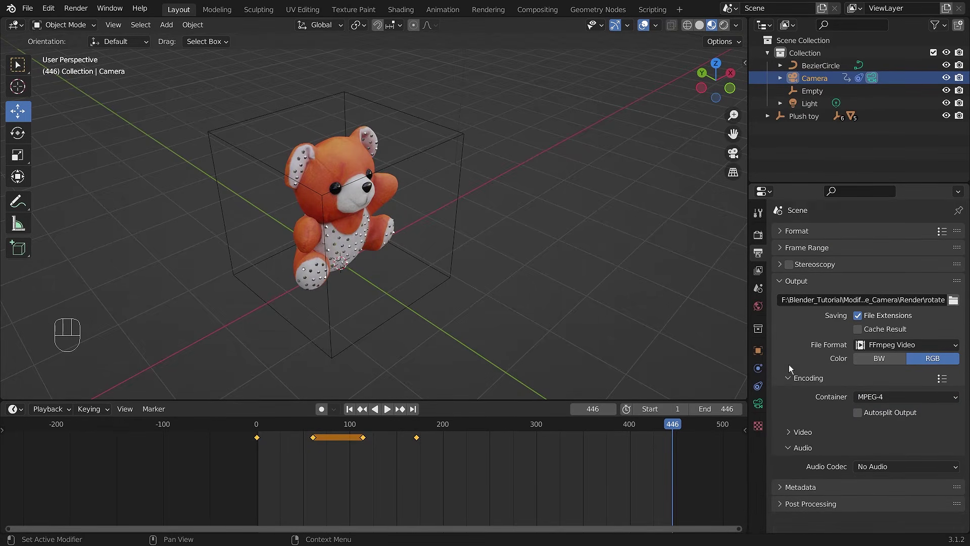
{"action": "left_click", "coordinate": [793, 438]}
{"action": "scroll", "coordinate": [826, 450], "scroll_direction": "down", "scroll_amount": 2}
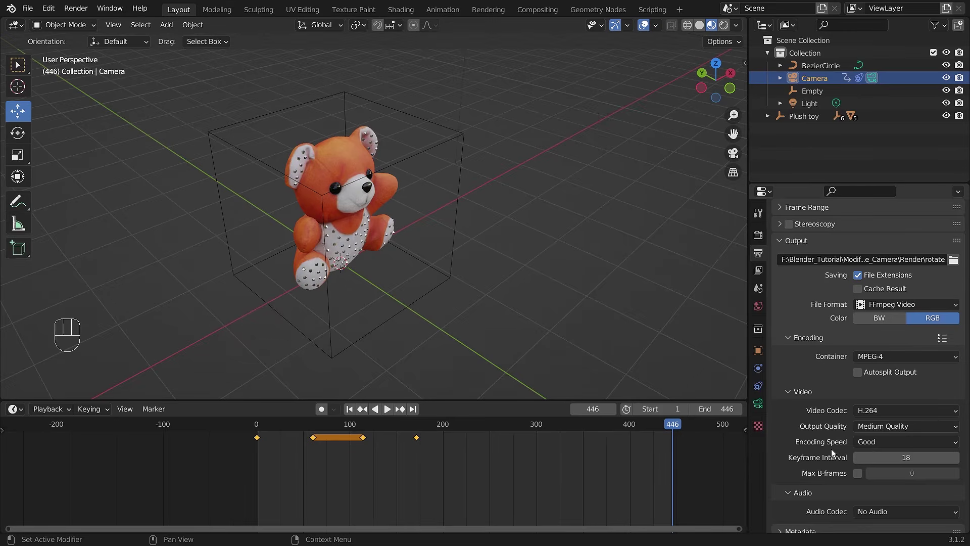
{"action": "scroll", "coordinate": [832, 451], "scroll_direction": "down", "scroll_amount": 1}
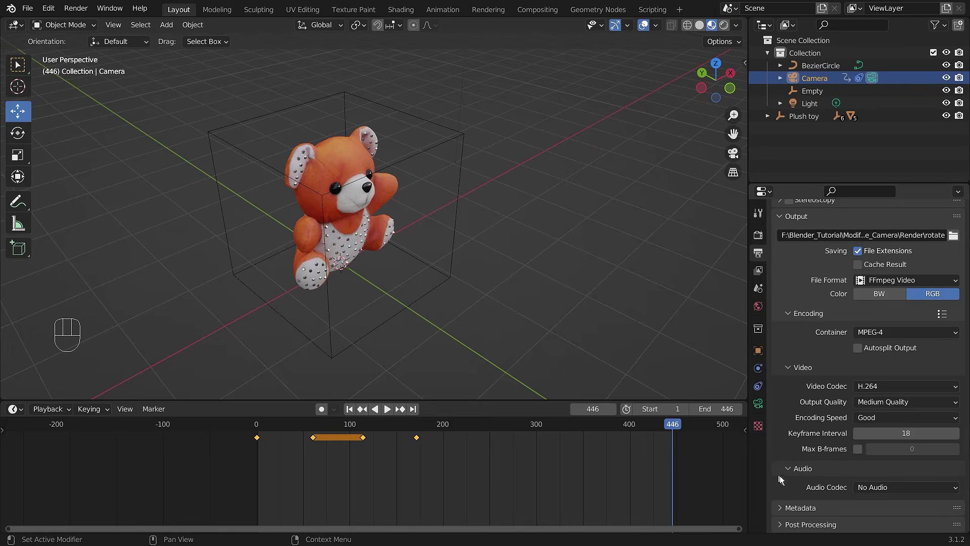
{"action": "left_click", "coordinate": [874, 487]}
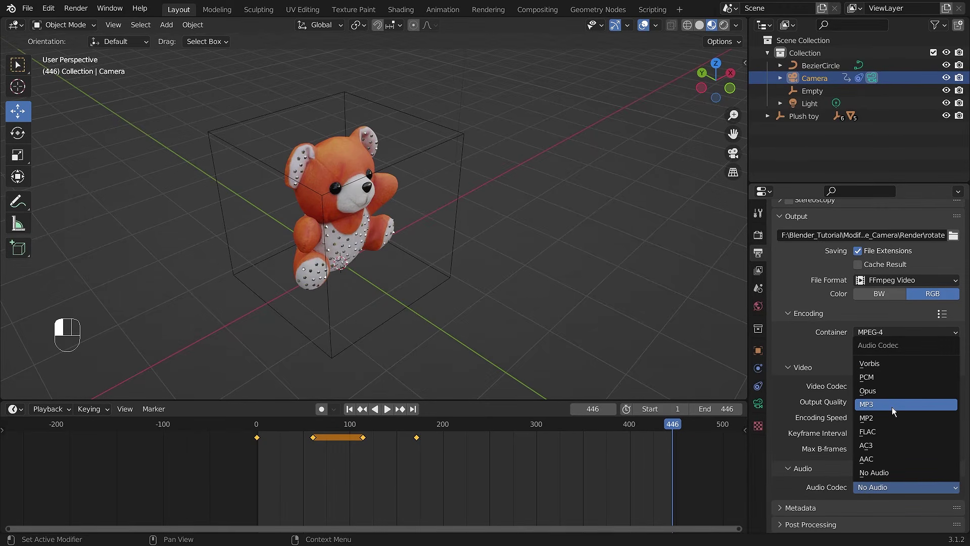
{"action": "left_click", "coordinate": [878, 460]}
{"action": "scroll", "coordinate": [807, 493], "scroll_direction": "down", "scroll_amount": 3}
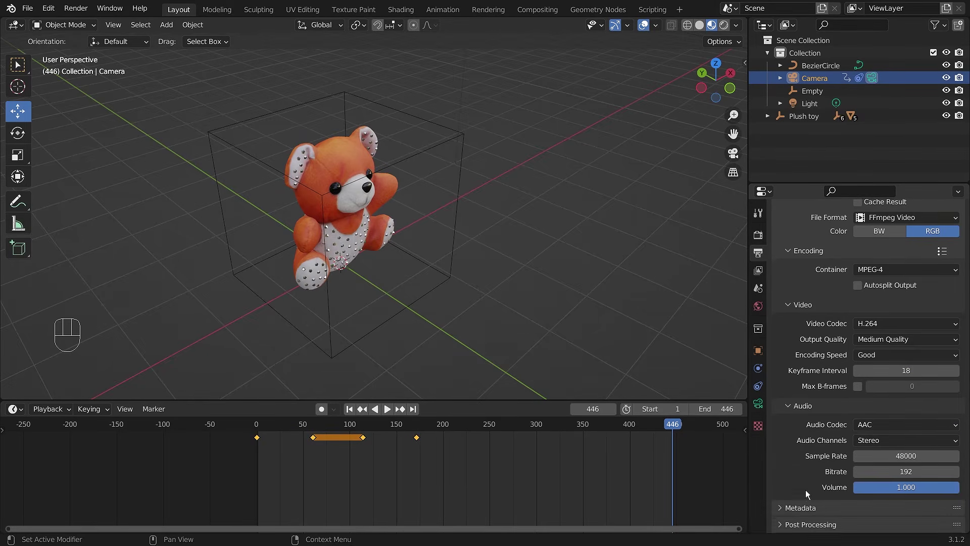
{"action": "scroll", "coordinate": [804, 485], "scroll_direction": "up", "scroll_amount": 6}
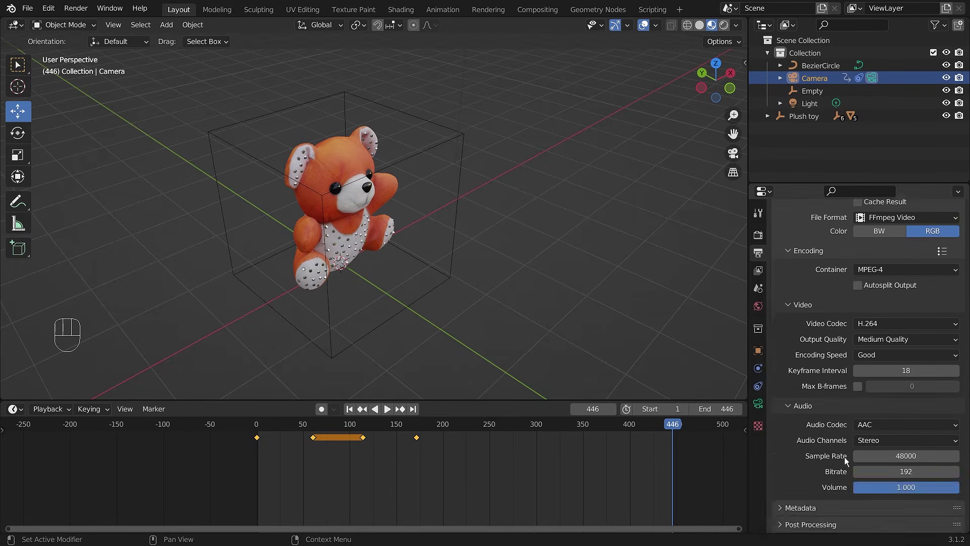
{"action": "scroll", "coordinate": [845, 458], "scroll_direction": "up", "scroll_amount": 10}
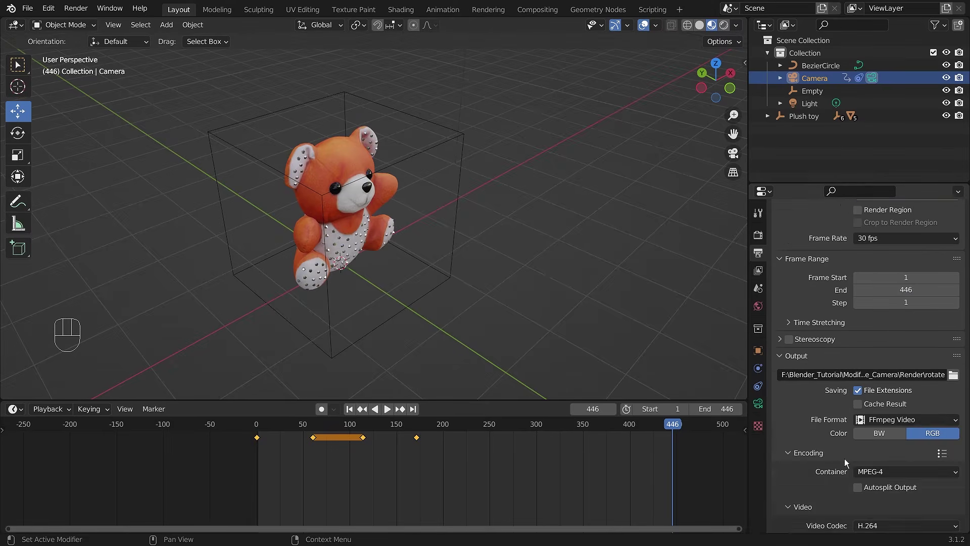
{"action": "scroll", "coordinate": [844, 459], "scroll_direction": "up", "scroll_amount": 5}
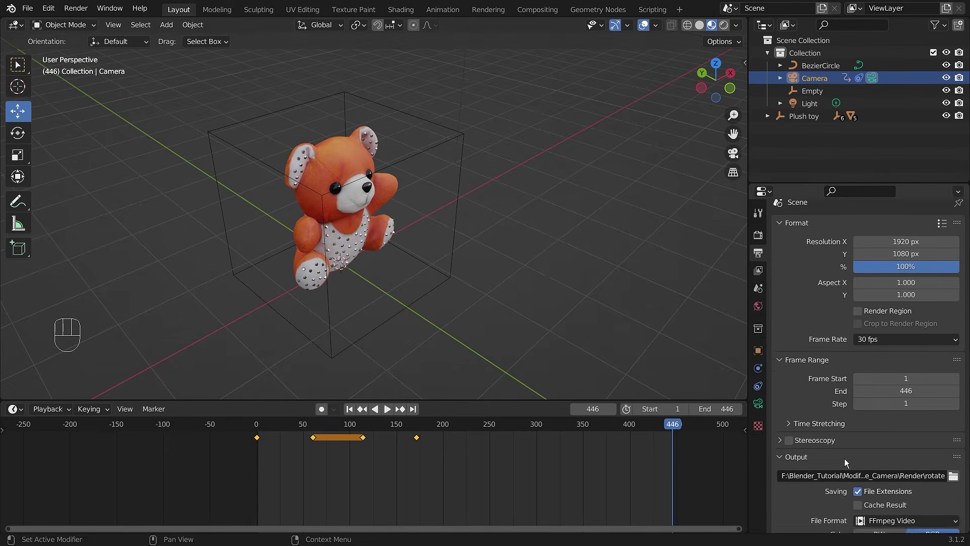
Look at the teddy bear through the camera with the viewport in rendered shading
{"action": "left_click", "coordinate": [80, 8]}
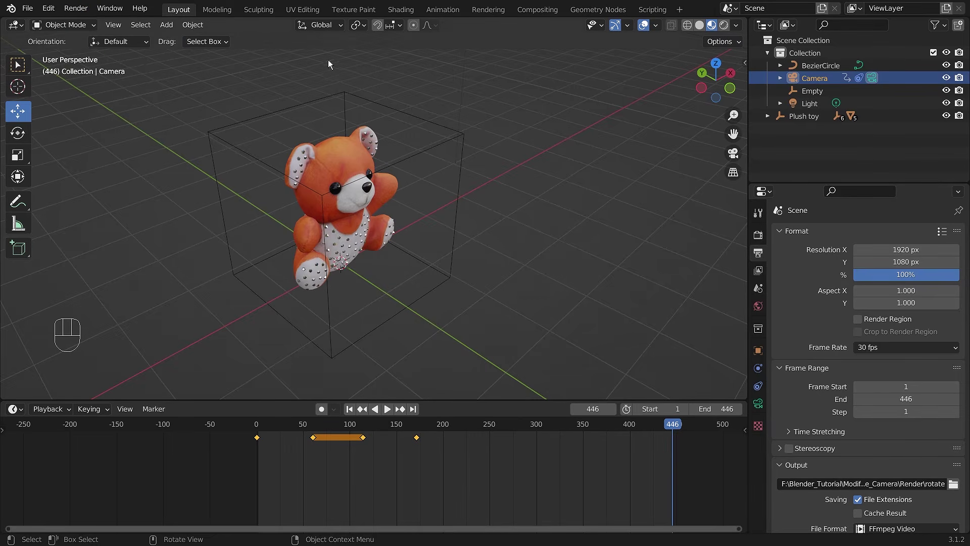
{"action": "middle_click_drag", "start_coordinate": [559, 281], "coordinate": [708, 284]}
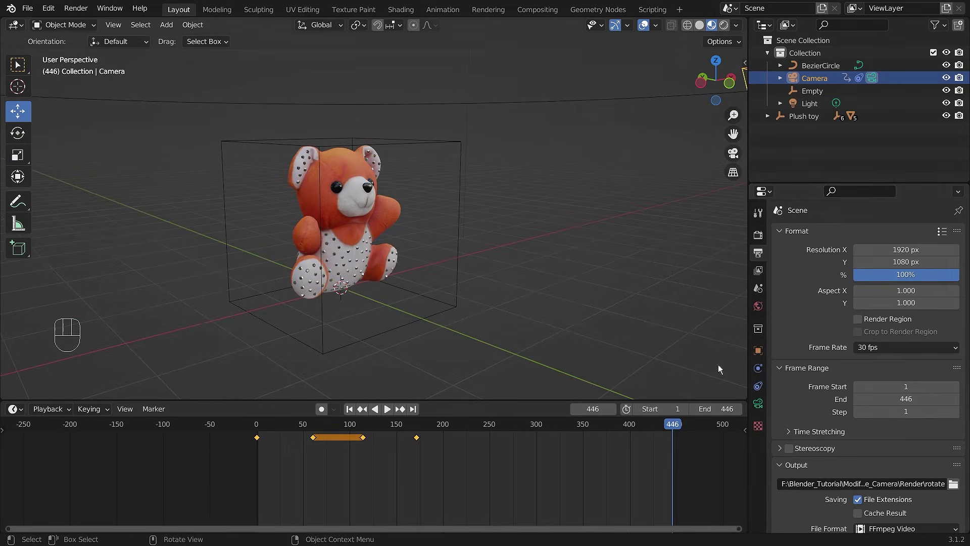
{"action": "left_click", "coordinate": [76, 8]}
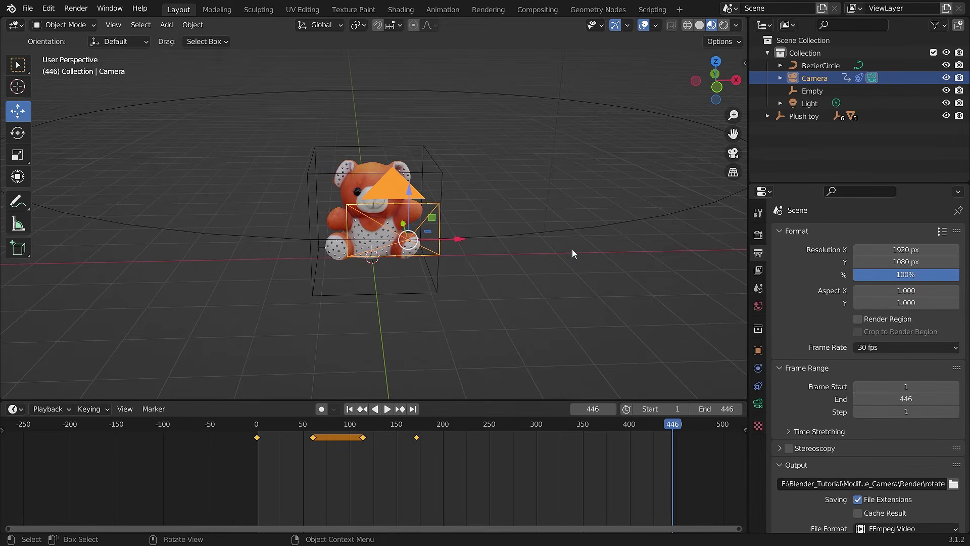
{"action": "key", "text": "KP_0"}
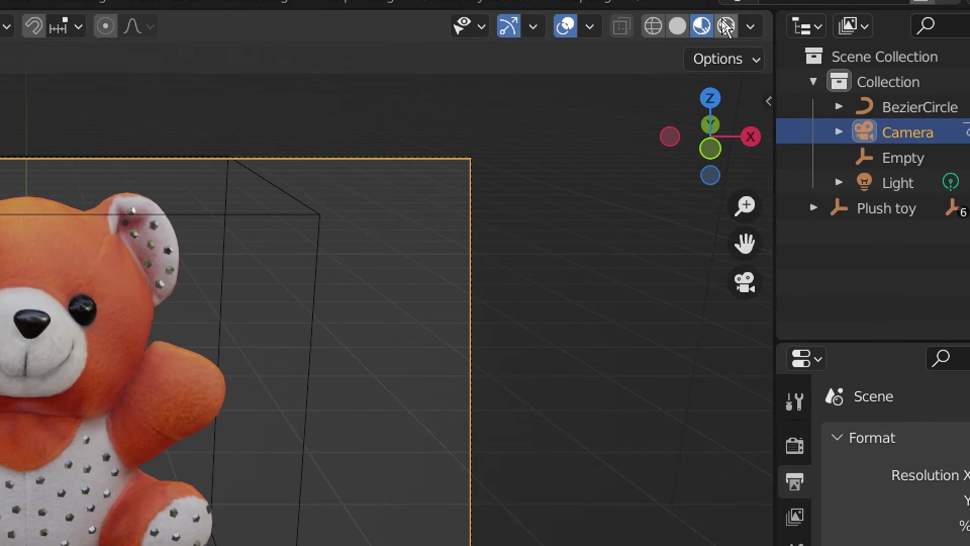
{"action": "left_click", "coordinate": [727, 26]}
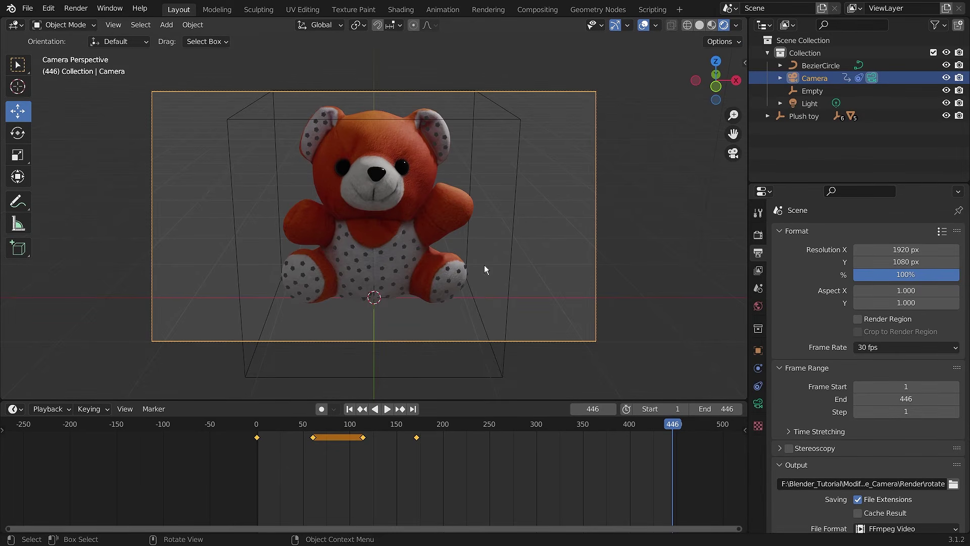
Change the scene's light above the bear to a Sun light and set its strength to 6
{"action": "middle_click_drag", "start_coordinate": [633, 225], "coordinate": [410, 252]}
{"action": "scroll", "coordinate": [410, 253], "scroll_direction": "down", "scroll_amount": 4}
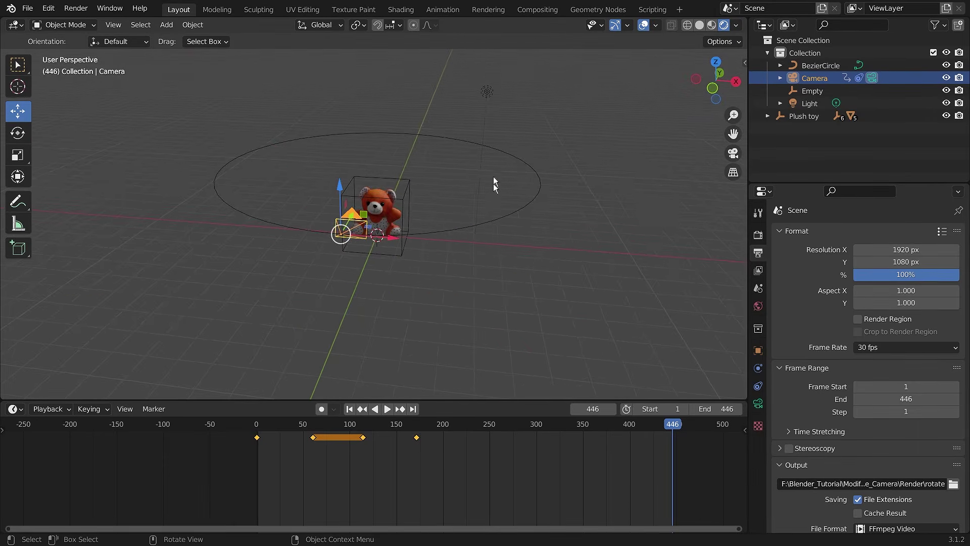
{"action": "left_click", "coordinate": [487, 94]}
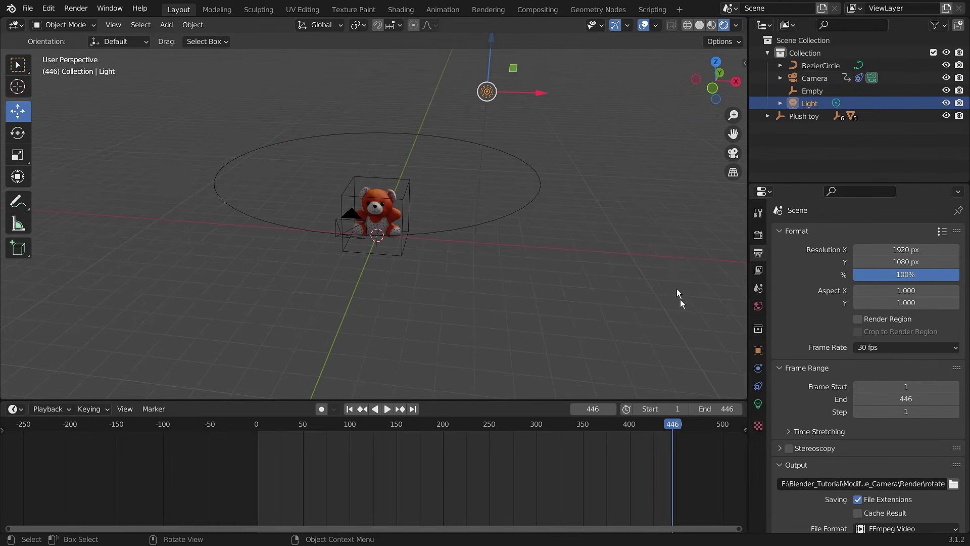
{"action": "left_click", "coordinate": [758, 407]}
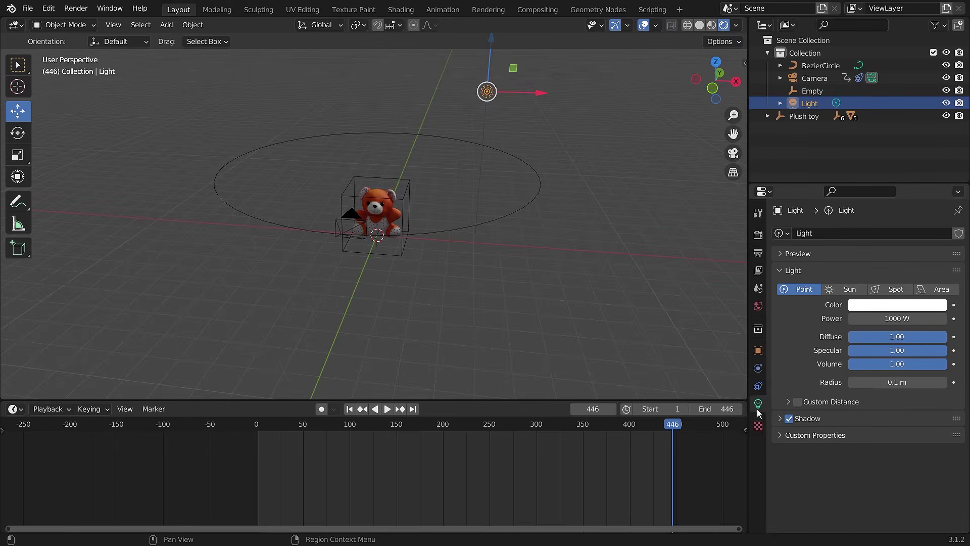
{"action": "left_click", "coordinate": [848, 290]}
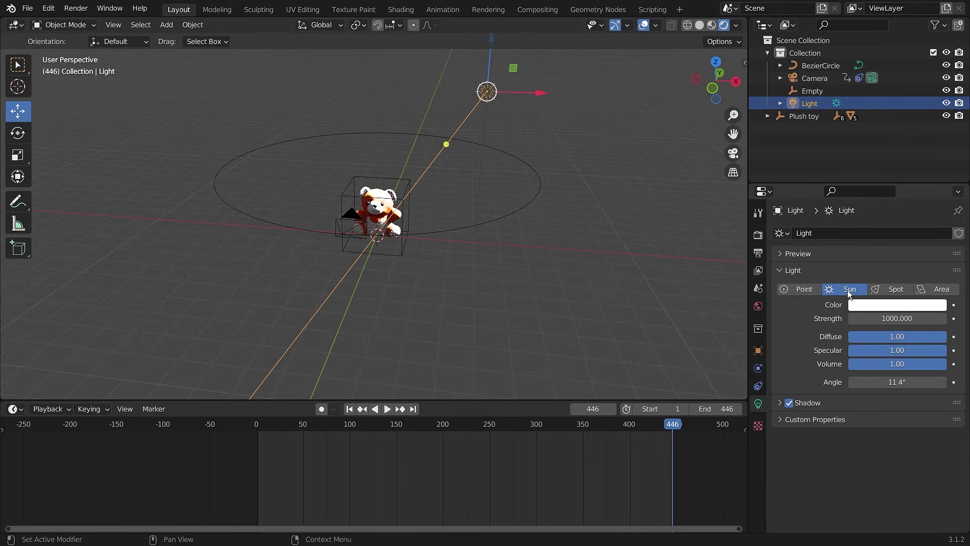
{"action": "scroll", "coordinate": [392, 226], "scroll_direction": "up", "scroll_amount": 3}
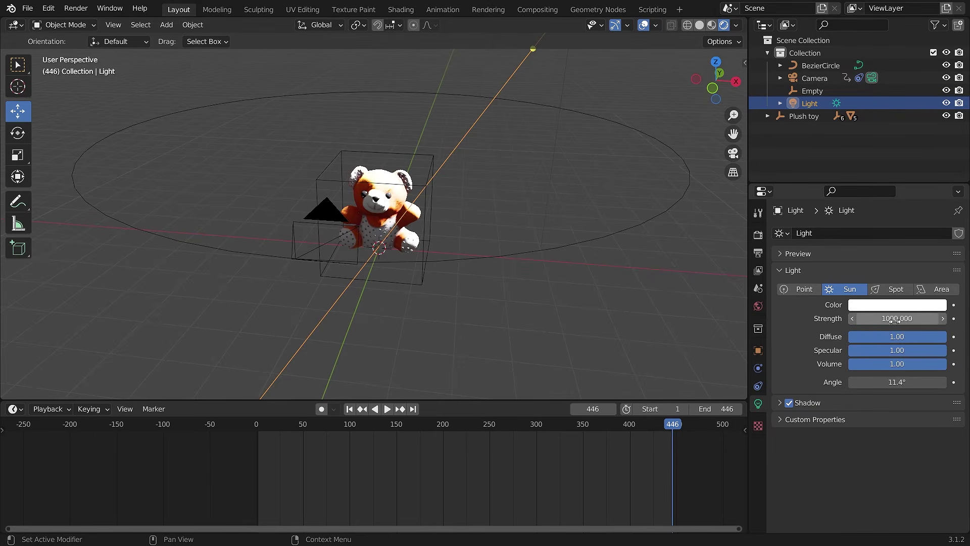
{"action": "left_click", "coordinate": [925, 320]}
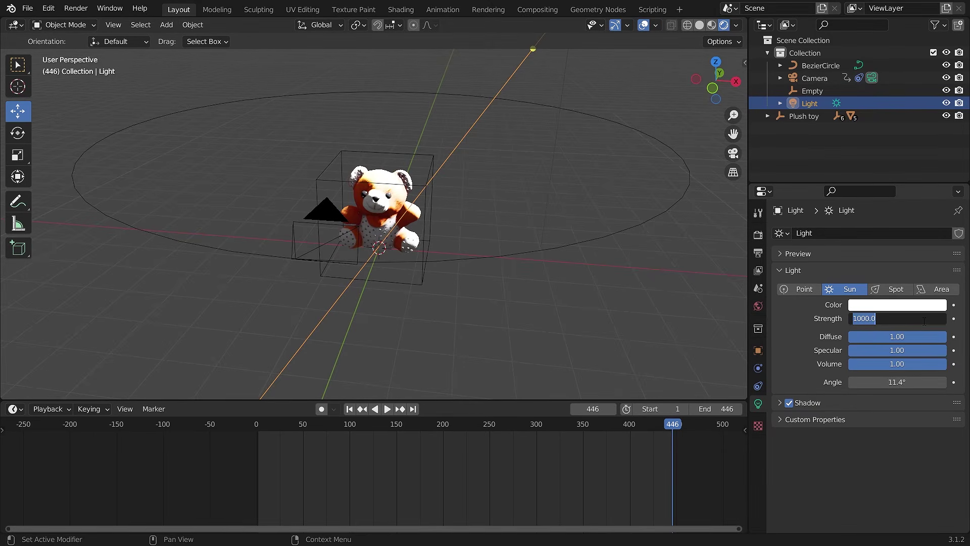
{"action": "type", "text": "6"}
{"action": "key", "text": "Return"}
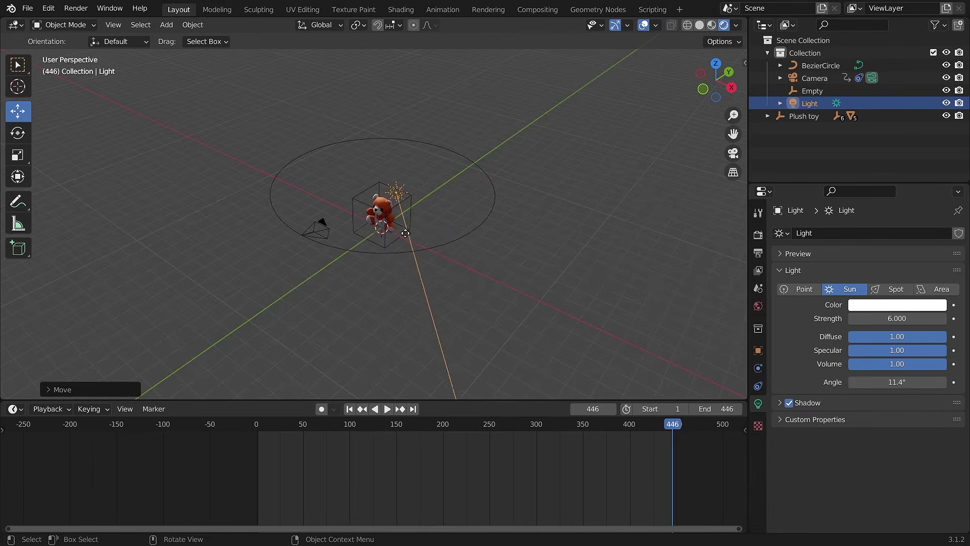
Redirect the sun light toward the camera side of the circle and turn off its shadow
{"action": "left_click_drag", "start_coordinate": [405, 233], "coordinate": [344, 230]}
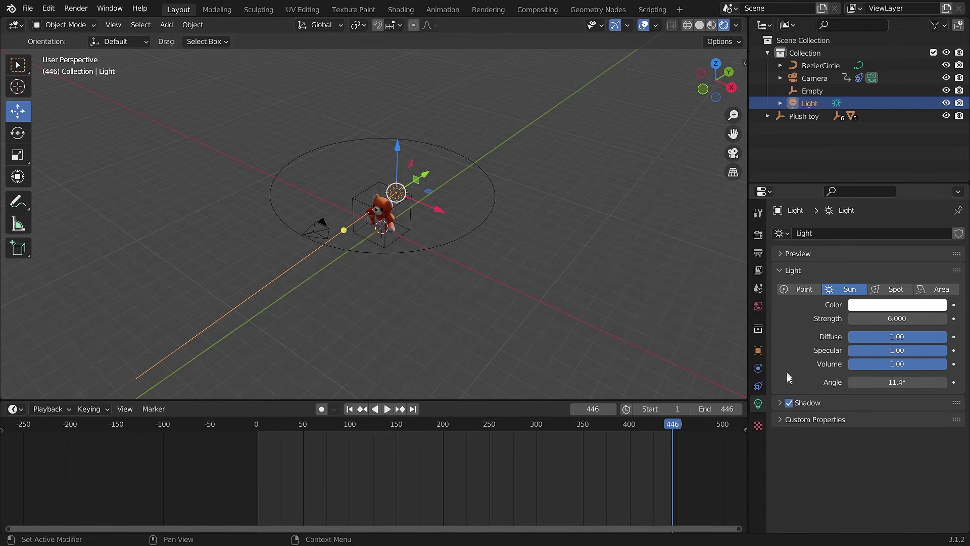
{"action": "left_click", "coordinate": [790, 403]}
{"action": "scroll", "coordinate": [324, 213], "scroll_direction": "up", "scroll_amount": 9}
{"action": "left_click", "coordinate": [410, 217]}
{"action": "middle_click_drag", "start_coordinate": [601, 268], "coordinate": [560, 251]}
{"action": "scroll", "coordinate": [505, 218], "scroll_direction": "down", "scroll_amount": 4}
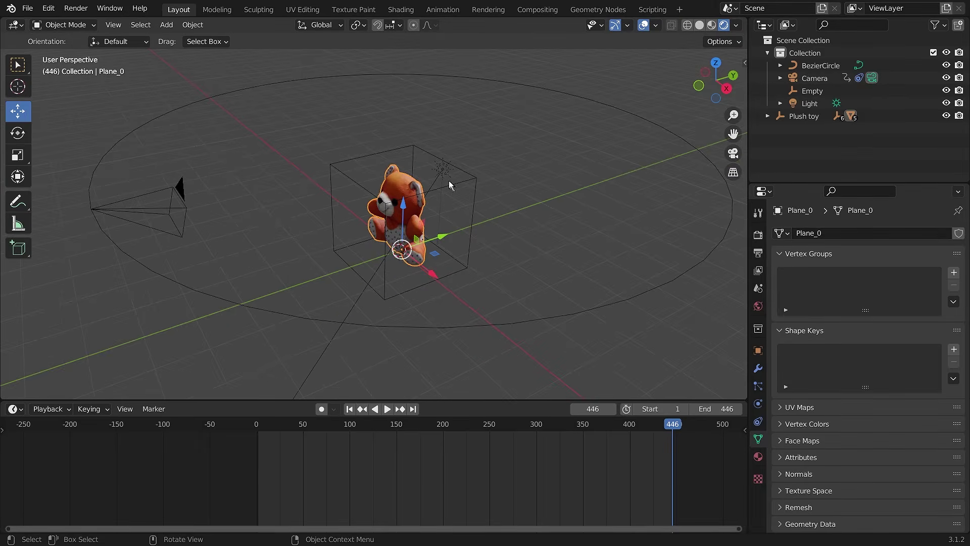
Move the sun light higher and out in front of the bear, and change the direction of its beam
{"action": "left_click", "coordinate": [443, 170]}
{"action": "left_click_drag", "start_coordinate": [451, 166], "coordinate": [349, 196]}
{"action": "left_click_drag", "start_coordinate": [312, 162], "coordinate": [304, 81]}
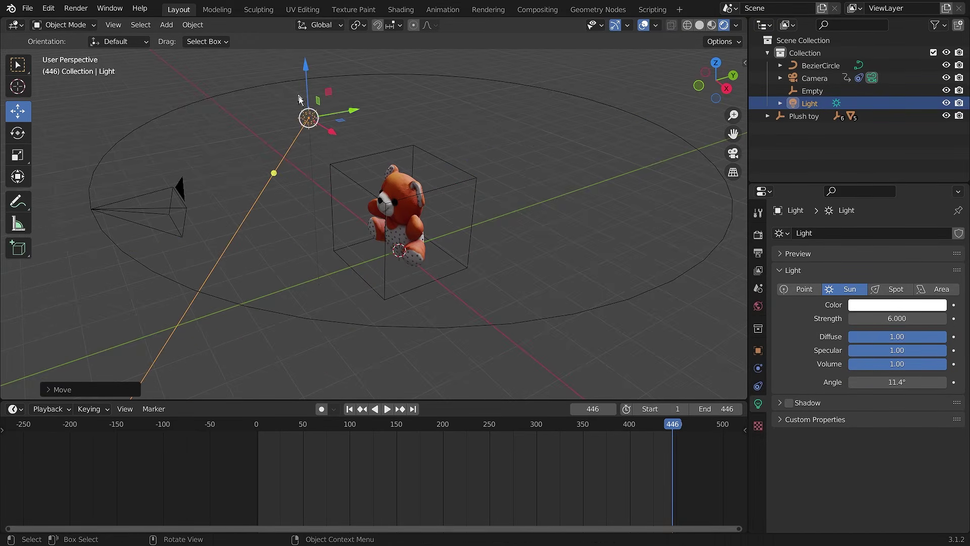
{"action": "left_click_drag", "start_coordinate": [352, 115], "coordinate": [185, 130]}
{"action": "left_click_drag", "start_coordinate": [118, 202], "coordinate": [324, 186]}
Inspect the new lighting on the teddy bear from the front and through the camera
{"action": "middle_click_drag", "start_coordinate": [412, 252], "coordinate": [508, 246]}
{"action": "scroll", "coordinate": [509, 246], "scroll_direction": "up", "scroll_amount": 2}
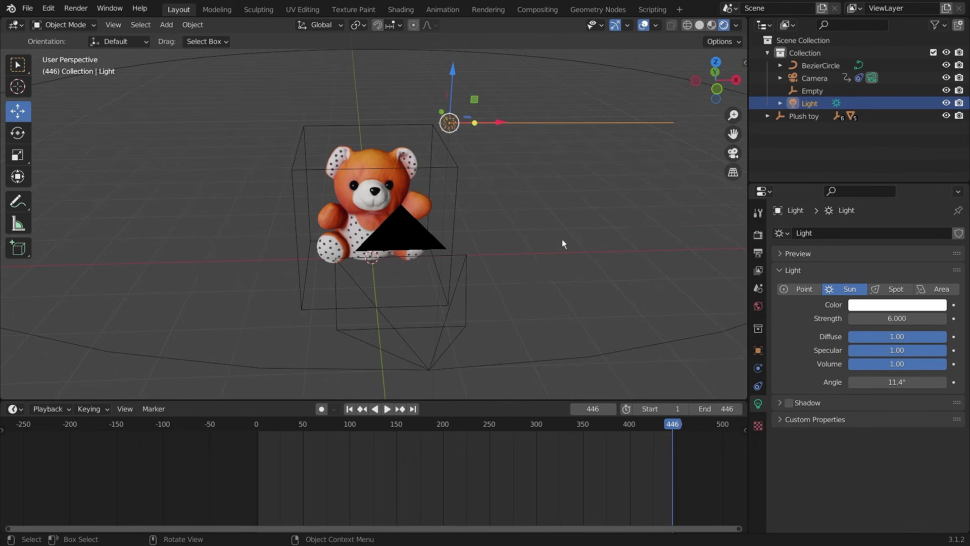
{"action": "key", "text": "KP_0"}
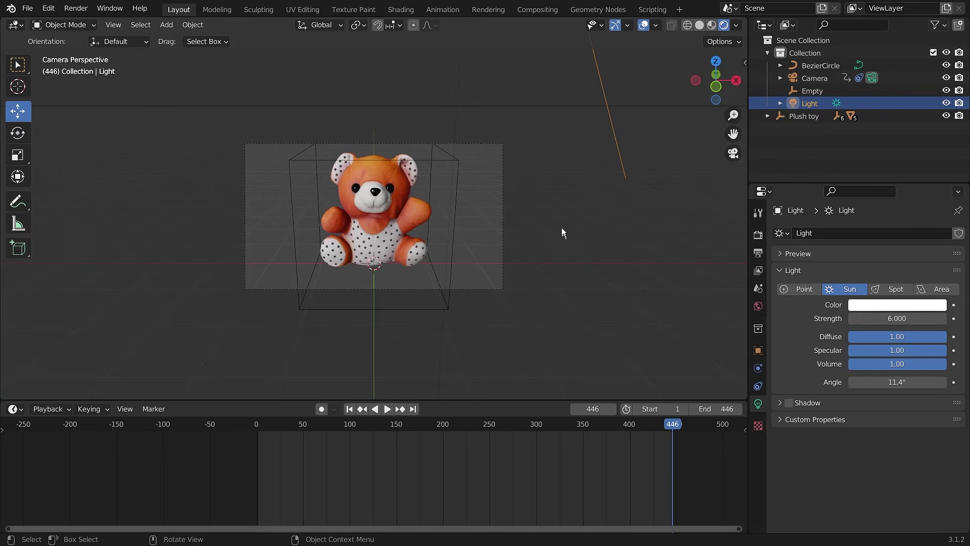
{"action": "key", "text": "Home"}
{"action": "scroll", "coordinate": [363, 225], "scroll_direction": "down", "scroll_amount": 2}
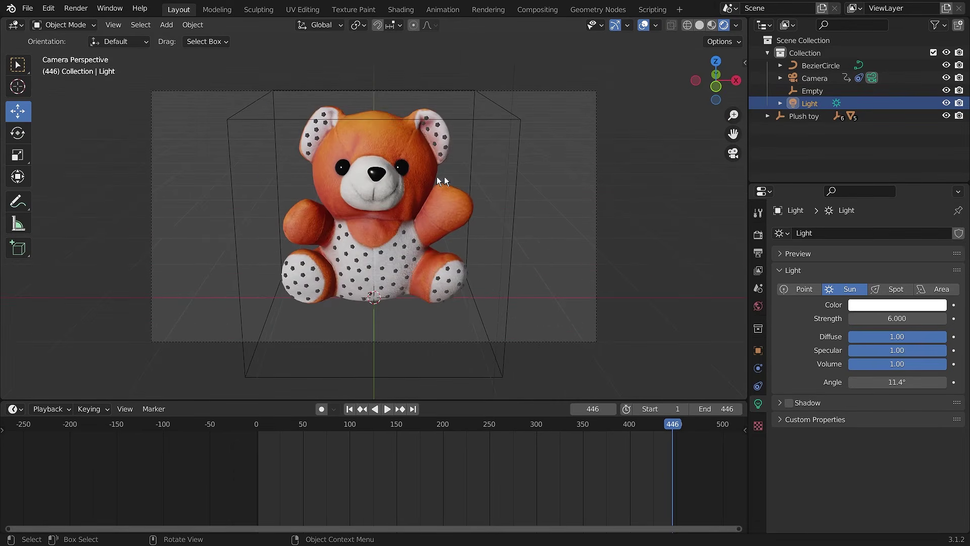
{"action": "left_click", "coordinate": [597, 190]}
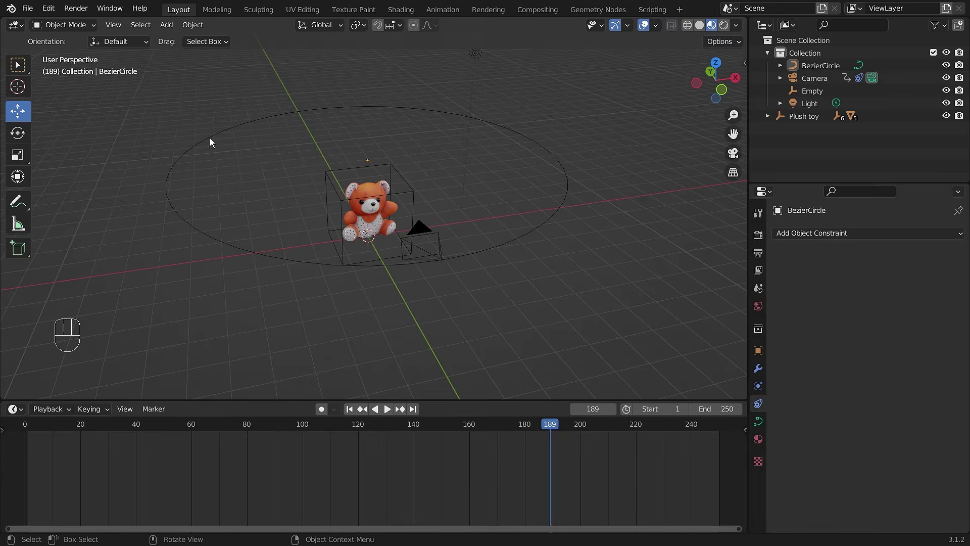
Select the Bezier circle around the teddy bear to show the camera's path
{"action": "left_click", "coordinate": [210, 135]}
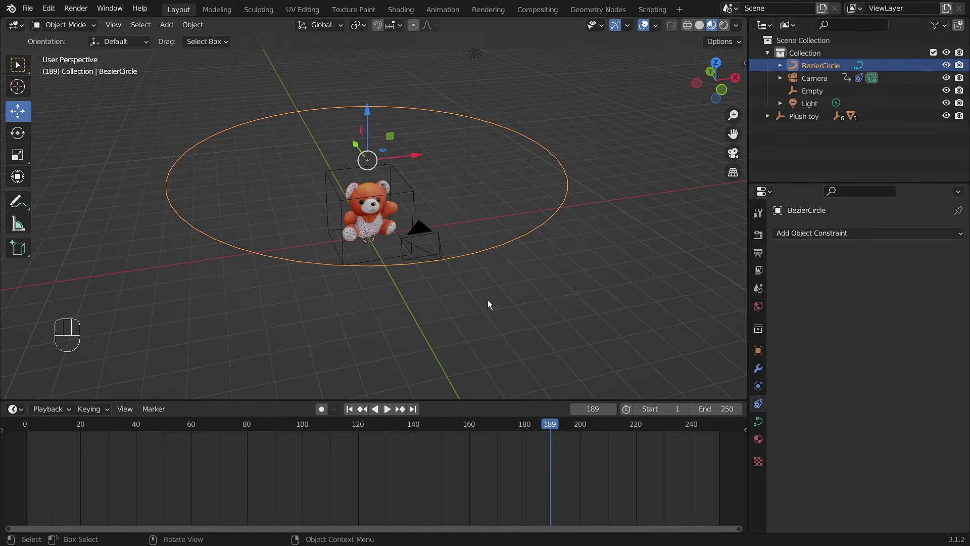
{"action": "left_click", "coordinate": [367, 330]}
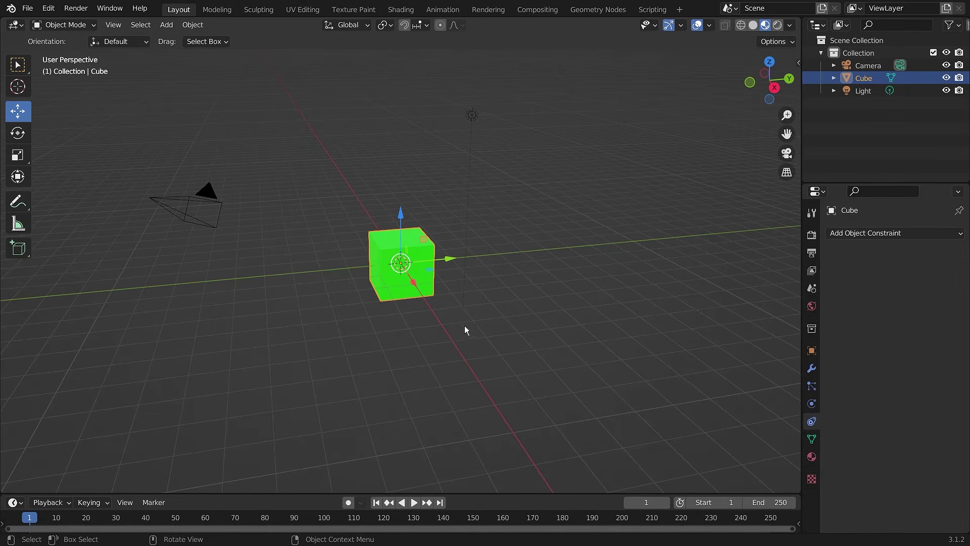
Add a Path curve to the green cube scene and scale it up well beyond both sides of the cube
{"action": "middle_click_drag", "start_coordinate": [514, 274], "coordinate": [522, 292]}
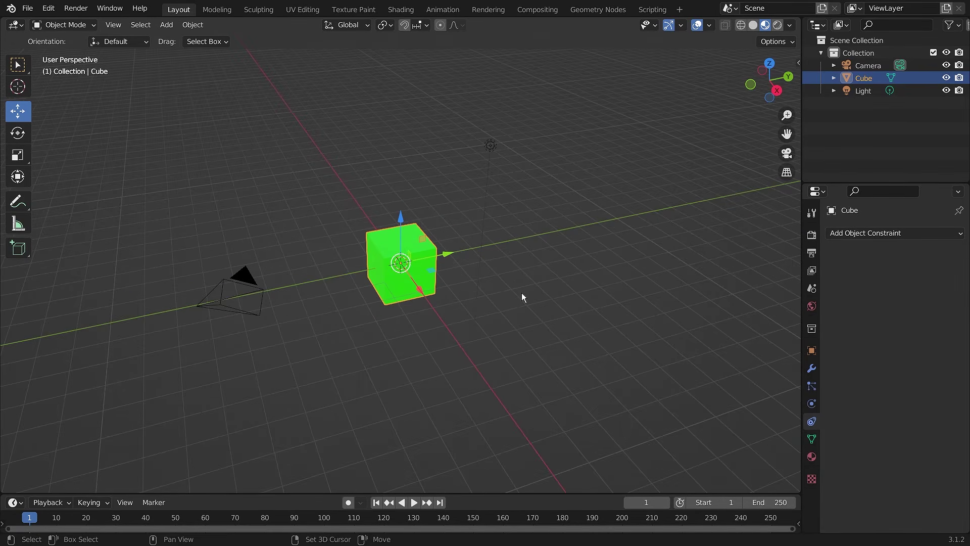
{"action": "key", "text": "shift+a"}
{"action": "mouse_move", "coordinate": [523, 294]}
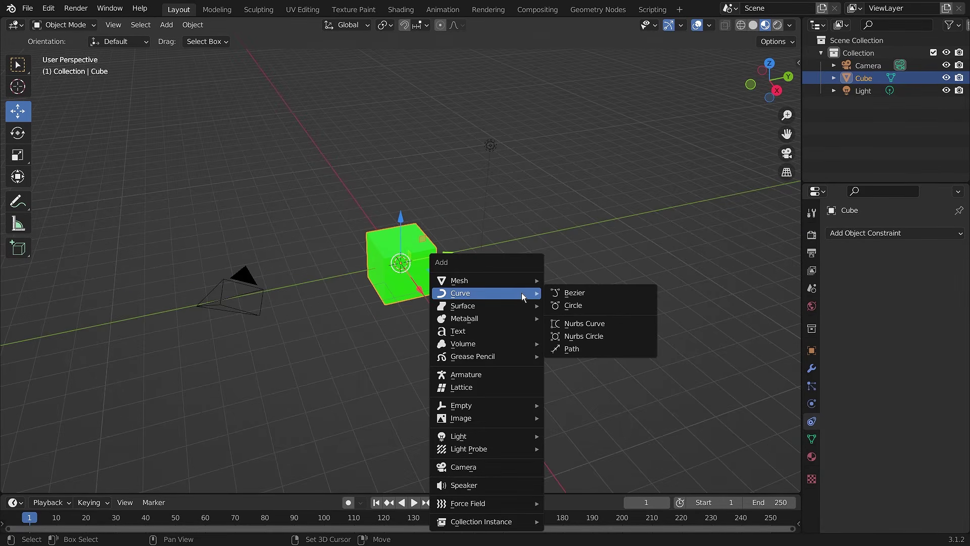
{"action": "left_click", "coordinate": [589, 350]}
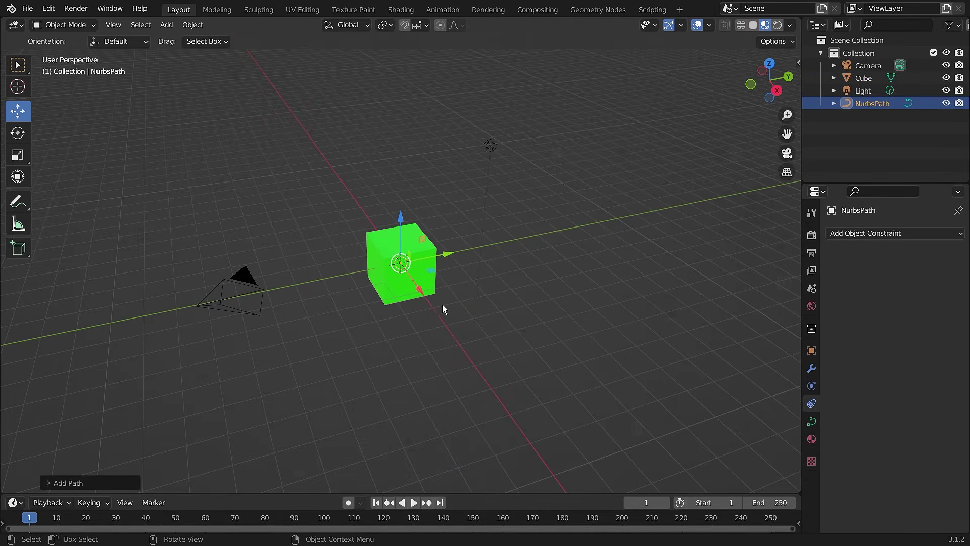
{"action": "mouse_move", "coordinate": [466, 283]}
{"action": "middle_mouse_down"}
{"action": "mouse_move", "coordinate": [500, 308]}
{"action": "mouse_move", "coordinate": [457, 298]}
{"action": "middle_mouse_up"}
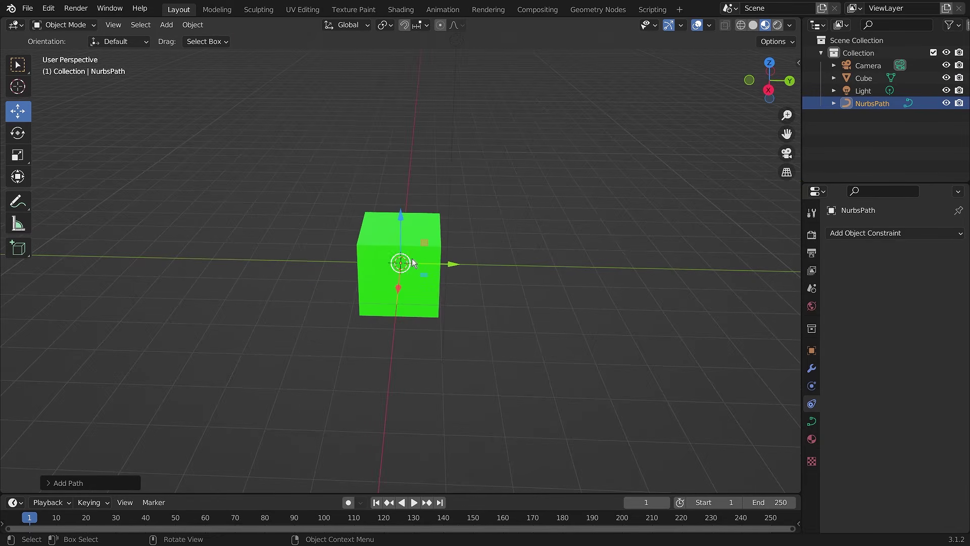
{"action": "key", "text": "s"}
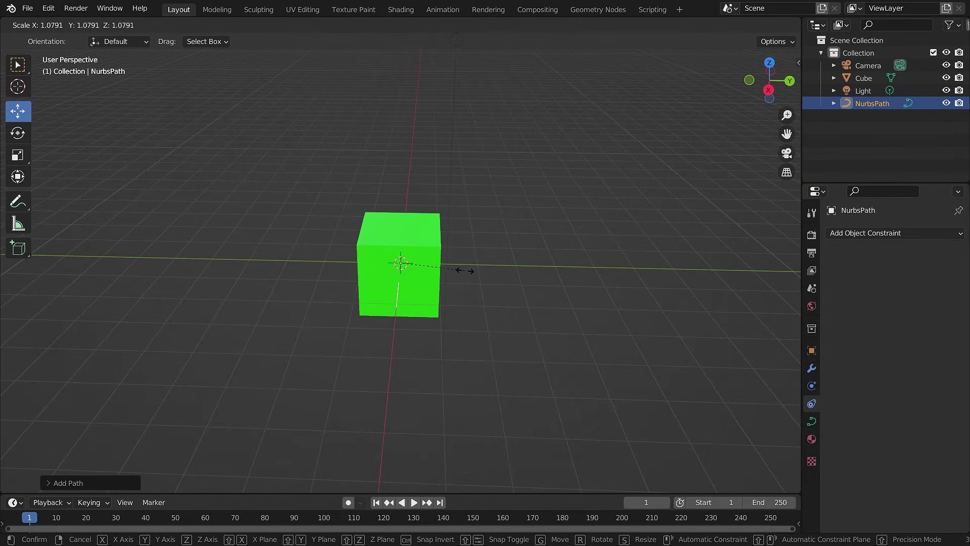
{"action": "left_click", "coordinate": [218, 382]}
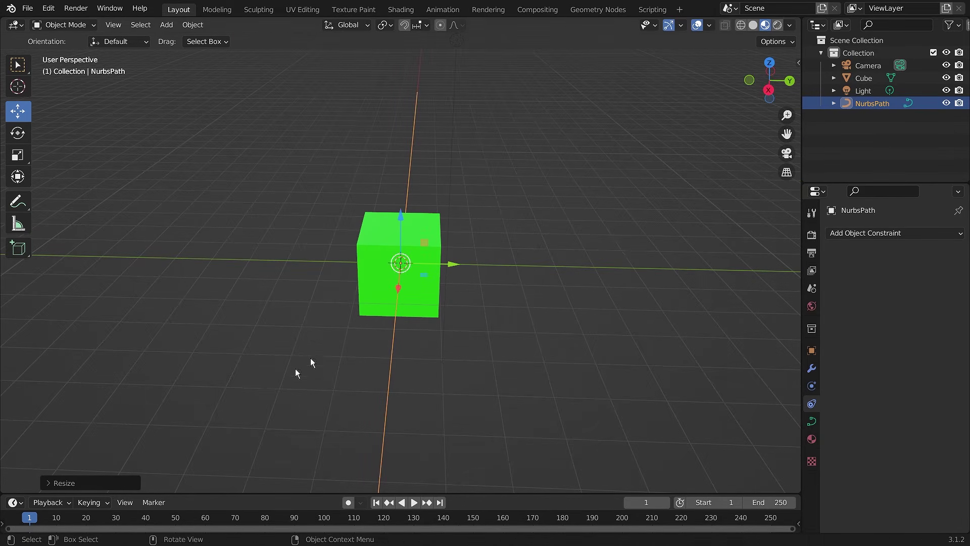
Scale the path down somewhat so that it still extends past the cube on both sides
{"action": "scroll", "coordinate": [514, 286], "scroll_direction": "down", "scroll_amount": 3}
{"action": "middle_click_drag", "start_coordinate": [405, 353], "coordinate": [418, 331]}
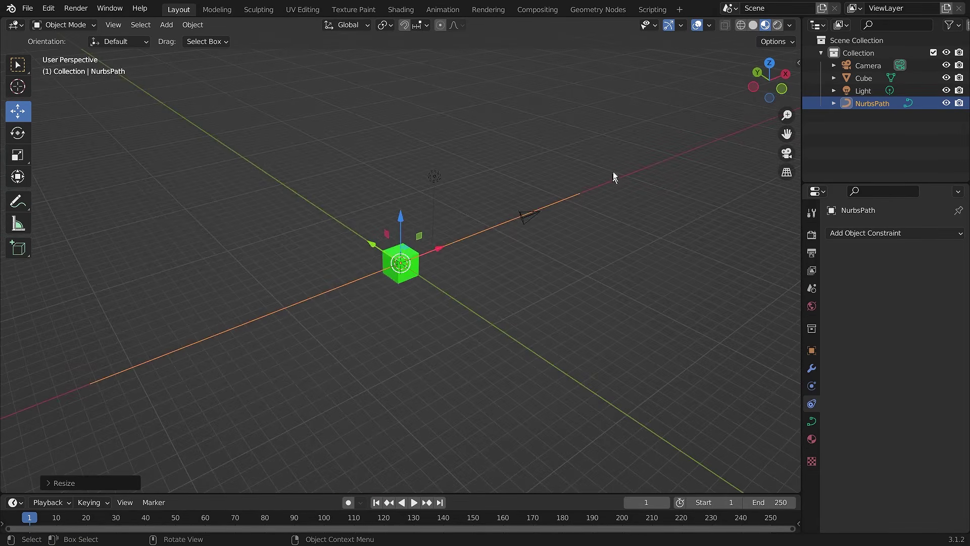
{"action": "middle_click_drag", "start_coordinate": [319, 348], "coordinate": [564, 261]}
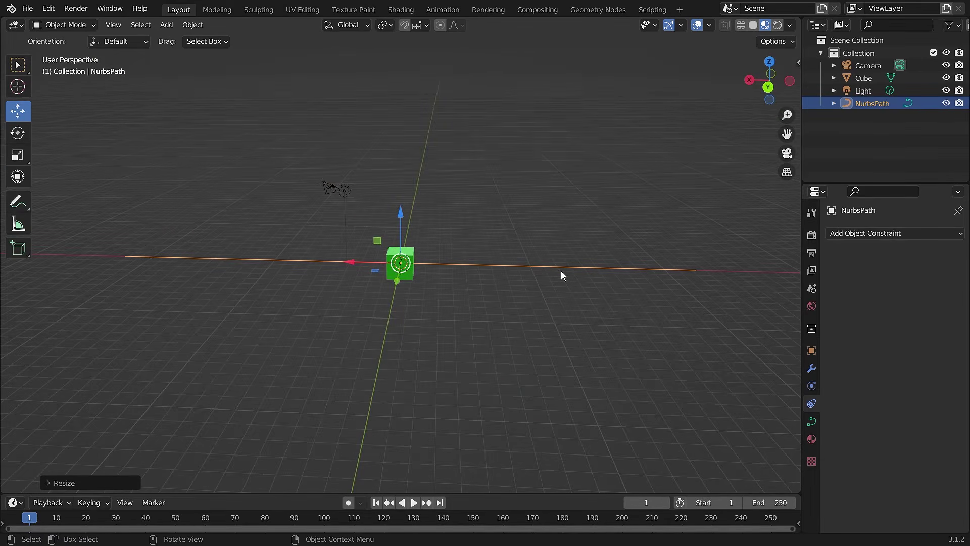
{"action": "key", "text": "s"}
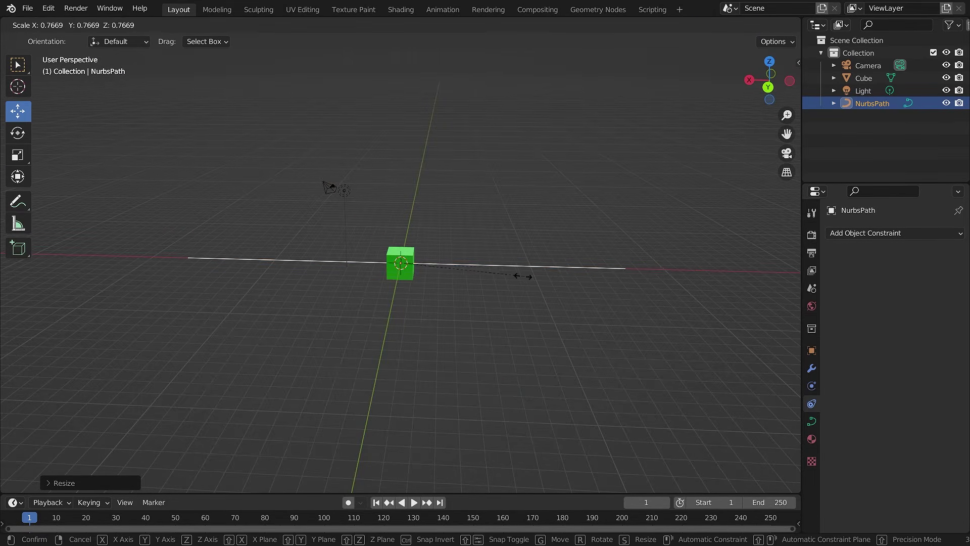
{"action": "left_click", "coordinate": [504, 275]}
{"action": "scroll", "coordinate": [473, 303], "scroll_direction": "up", "scroll_amount": 2}
{"action": "left_click", "coordinate": [505, 277]}
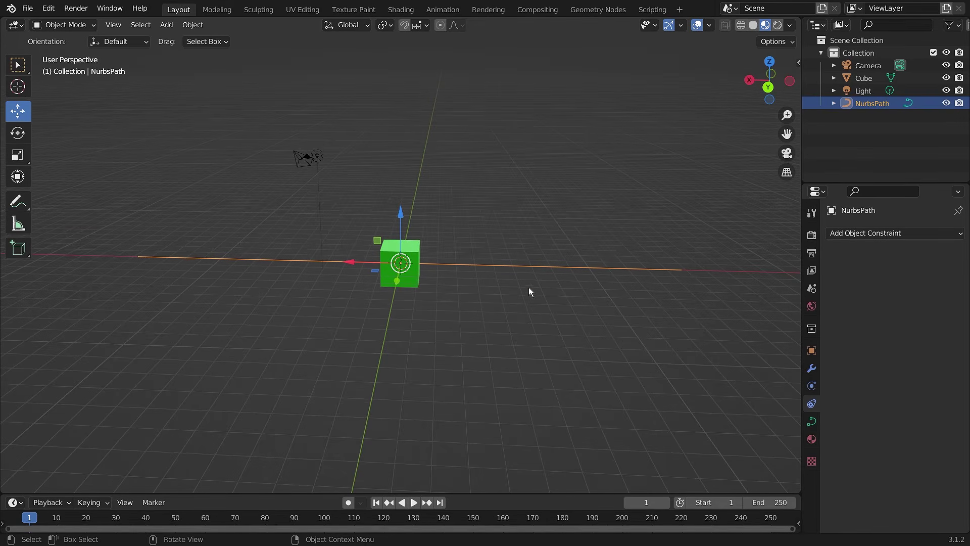
Switch the path to Edit Mode and box-select individual control points on both sides of the cube
{"action": "left_click", "coordinate": [68, 25]}
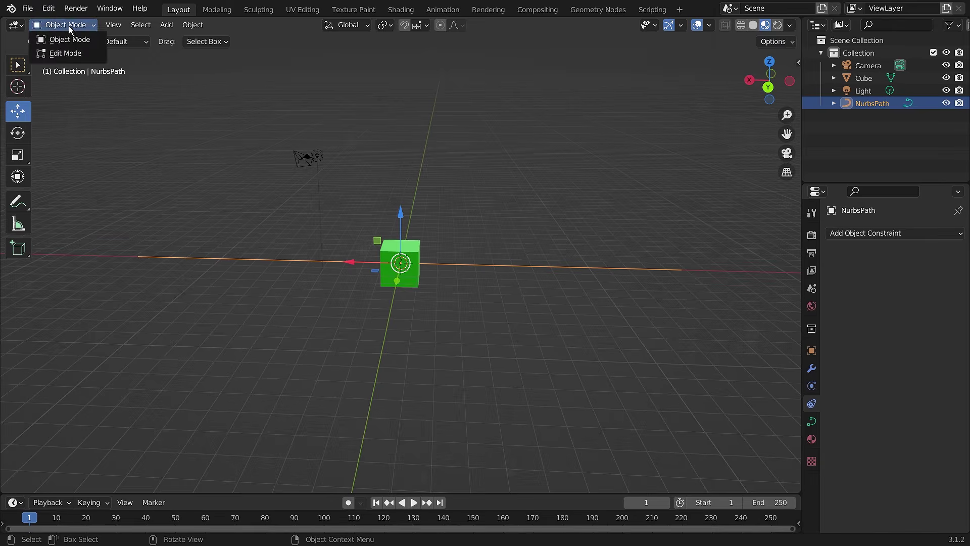
{"action": "left_click", "coordinate": [68, 53]}
{"action": "scroll", "coordinate": [150, 281], "scroll_direction": "up", "scroll_amount": 1}
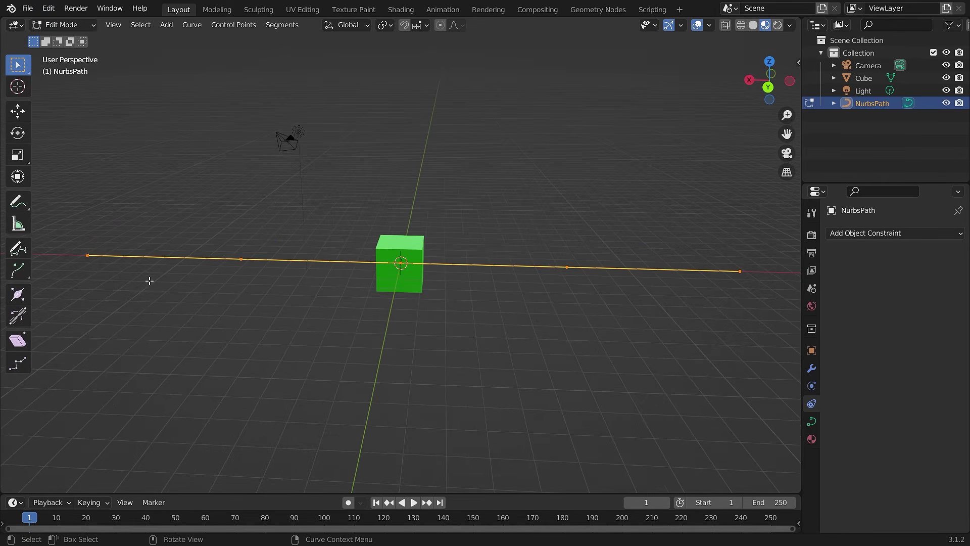
{"action": "left_click_drag", "start_coordinate": [77, 243], "coordinate": [107, 270]}
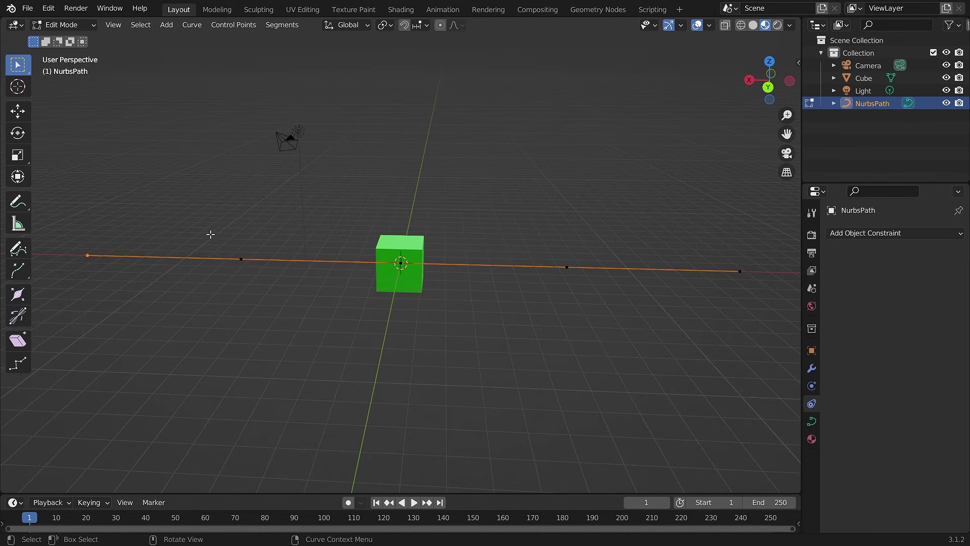
{"action": "left_click_drag", "start_coordinate": [210, 232], "coordinate": [263, 284]}
{"action": "left_click_drag", "start_coordinate": [542, 242], "coordinate": [614, 302]}
{"action": "left_click_drag", "start_coordinate": [681, 243], "coordinate": [778, 318]}
Raise the intermediate control point on one side of the cube along Z so the path curves upward there
{"action": "middle_click_drag", "start_coordinate": [718, 336], "coordinate": [588, 302]}
{"action": "left_click_drag", "start_coordinate": [556, 245], "coordinate": [601, 305]}
{"action": "left_click", "coordinate": [18, 110]}
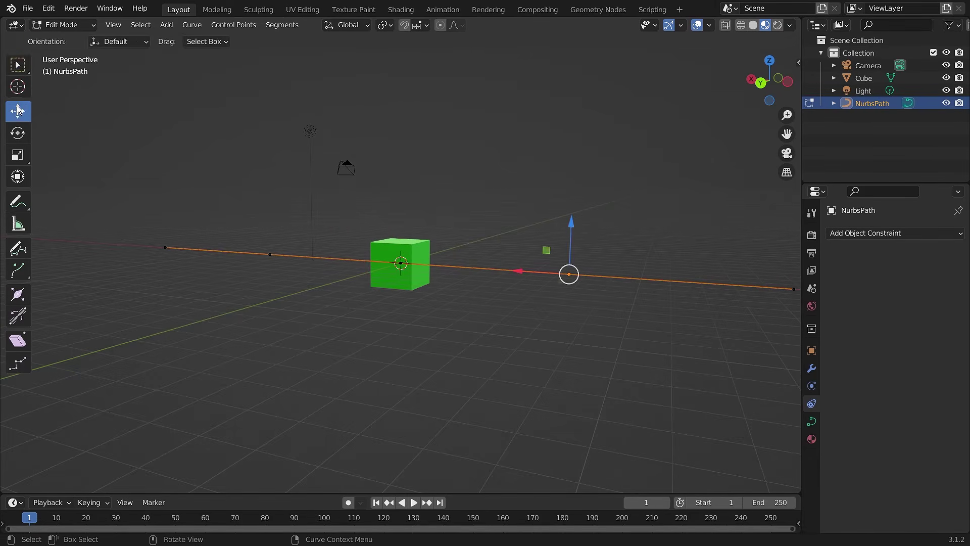
{"action": "left_click_drag", "start_coordinate": [572, 220], "coordinate": [589, 169]}
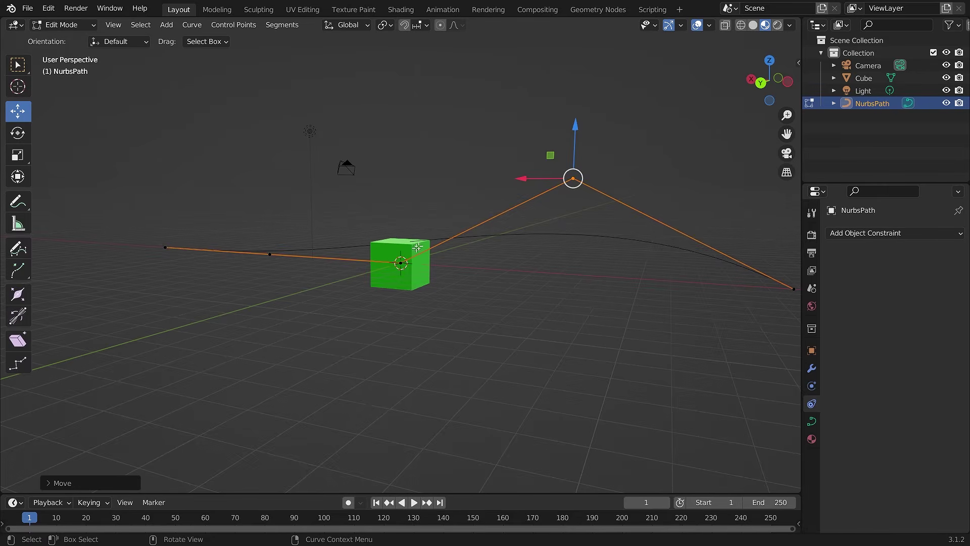
{"action": "middle_click_drag", "start_coordinate": [650, 238], "coordinate": [276, 297]}
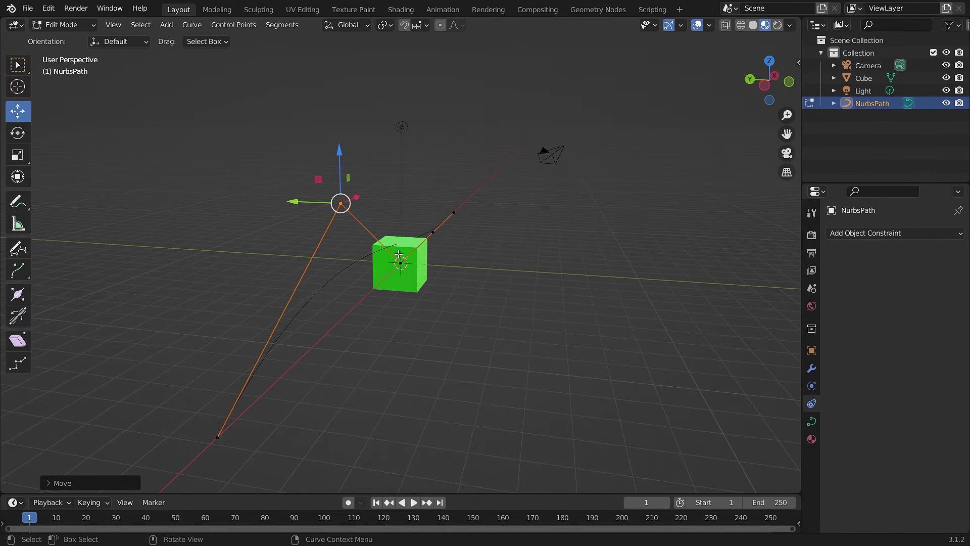
{"action": "middle_click_drag", "start_coordinate": [297, 319], "coordinate": [528, 326]}
{"action": "middle_click_drag", "start_coordinate": [585, 278], "coordinate": [544, 277]}
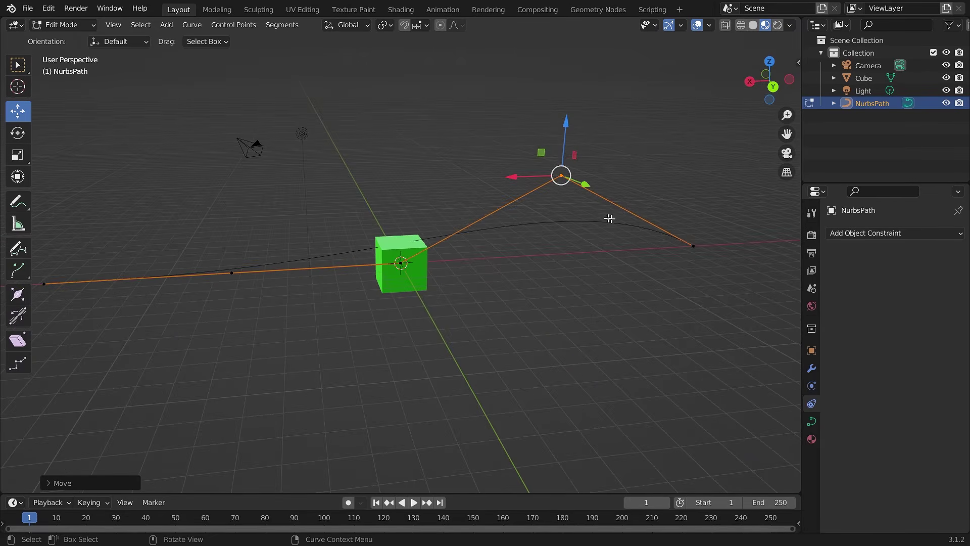
{"action": "middle_click_drag", "start_coordinate": [679, 262], "coordinate": [631, 252]}
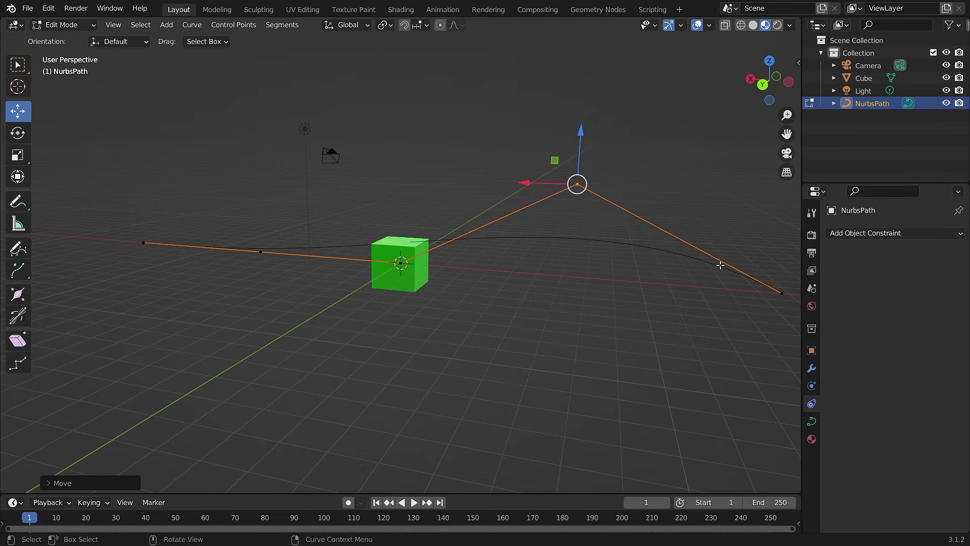
Extrude the path's end point on the other side of the cube outward about 9.45 m along the X axis
{"action": "middle_click_drag", "start_coordinate": [336, 328], "coordinate": [420, 336]}
{"action": "mouse_move", "coordinate": [681, 314]}
{"action": "middle_mouse_down"}
{"action": "mouse_move", "coordinate": [602, 305]}
{"action": "mouse_move", "coordinate": [670, 306]}
{"action": "middle_mouse_up"}
{"action": "scroll", "coordinate": [671, 305], "scroll_direction": "down", "scroll_amount": 2}
{"action": "left_click_drag", "start_coordinate": [204, 251], "coordinate": [282, 329]}
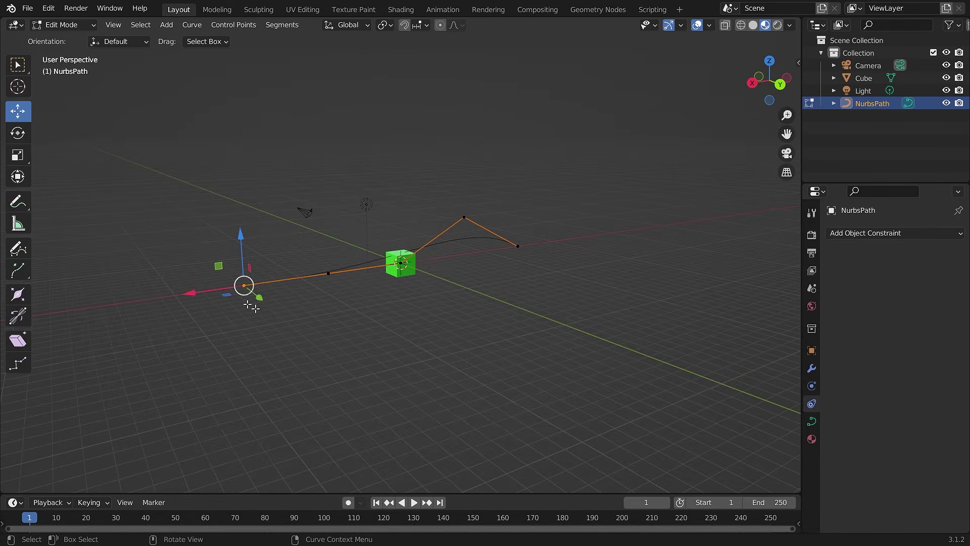
{"action": "key", "text": "g"}
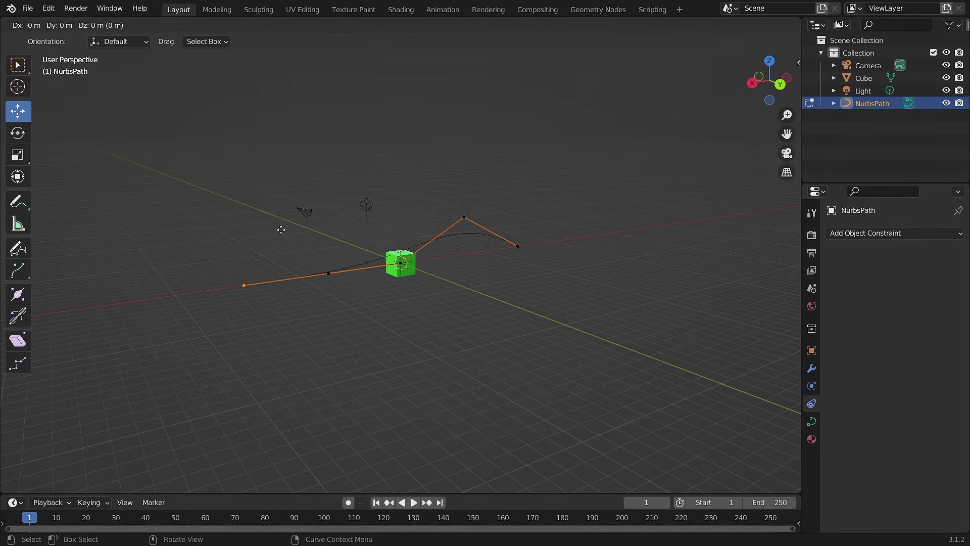
{"action": "key", "text": "x"}
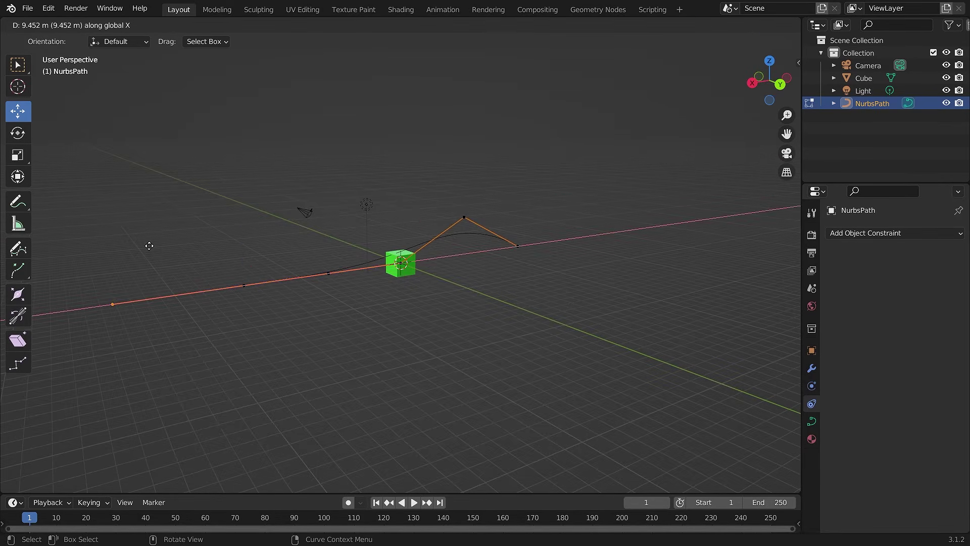
{"action": "left_click", "coordinate": [150, 245]}
{"action": "left_click", "coordinate": [328, 338]}
Select the extruded end point and nudge it slightly outward along the X axis
{"action": "scroll", "coordinate": [334, 339], "scroll_direction": "up", "scroll_amount": 1}
{"action": "scroll", "coordinate": [335, 339], "scroll_direction": "down", "scroll_amount": 2}
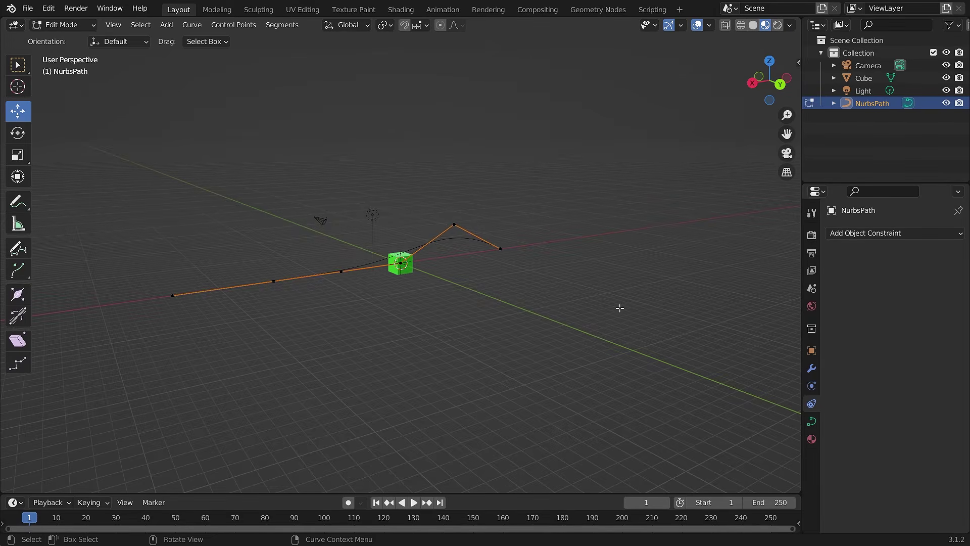
{"action": "left_click_drag", "start_coordinate": [144, 241], "coordinate": [203, 347]}
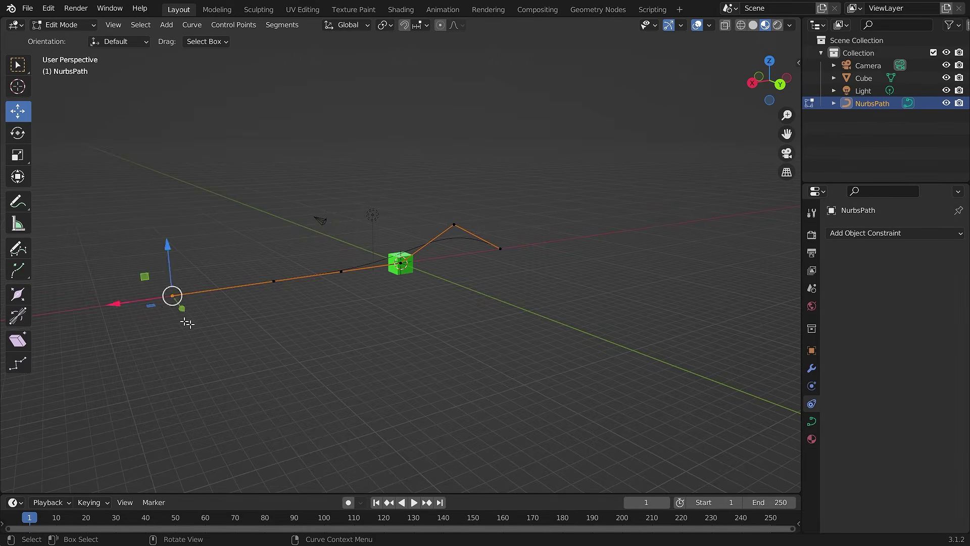
{"action": "mouse_move", "coordinate": [130, 304]}
{"action": "left_mouse_down"}
{"action": "mouse_move", "coordinate": [42, 318]}
{"action": "mouse_move", "coordinate": [122, 305]}
{"action": "left_mouse_up"}
{"action": "left_click", "coordinate": [239, 320]}
{"action": "scroll", "coordinate": [239, 313], "scroll_direction": "up", "scroll_amount": 3}
{"action": "middle_click_drag", "start_coordinate": [240, 292], "coordinate": [239, 303]}
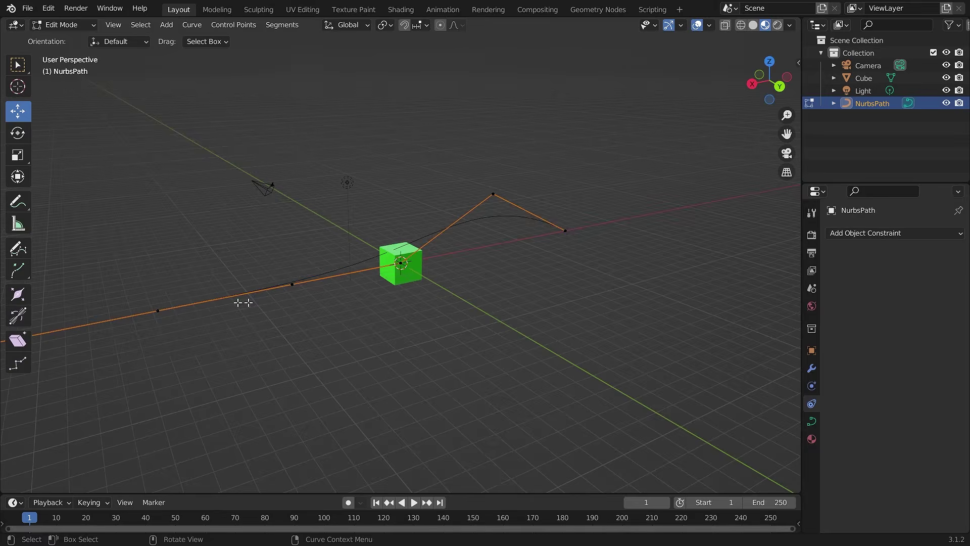
Raise the control point next to the extruded end along Z to form a second hump, and return to Object Mode
{"action": "left_click_drag", "start_coordinate": [150, 289], "coordinate": [192, 335]}
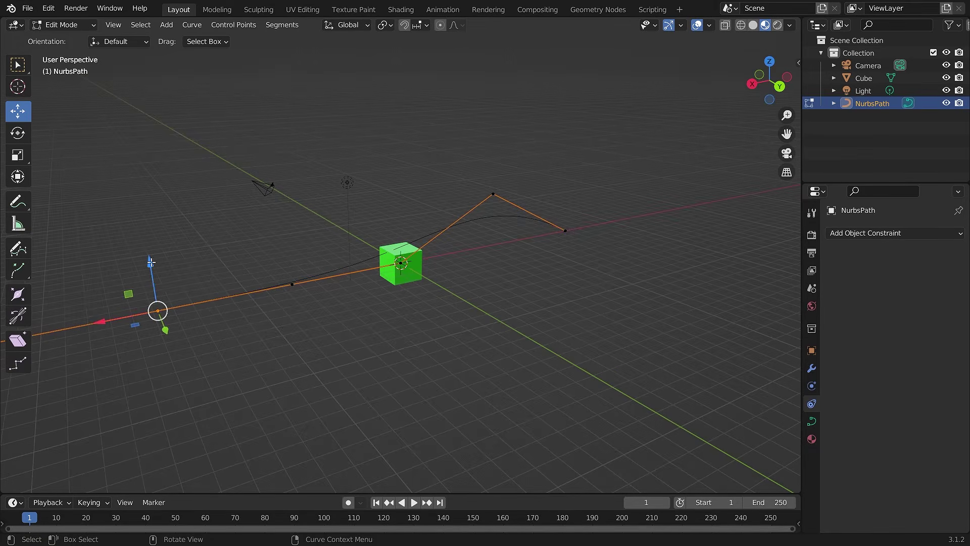
{"action": "left_click_drag", "start_coordinate": [151, 263], "coordinate": [217, 163]}
{"action": "left_click", "coordinate": [411, 325]}
{"action": "middle_click_drag", "start_coordinate": [444, 330], "coordinate": [352, 324]}
{"action": "key", "text": "w"}
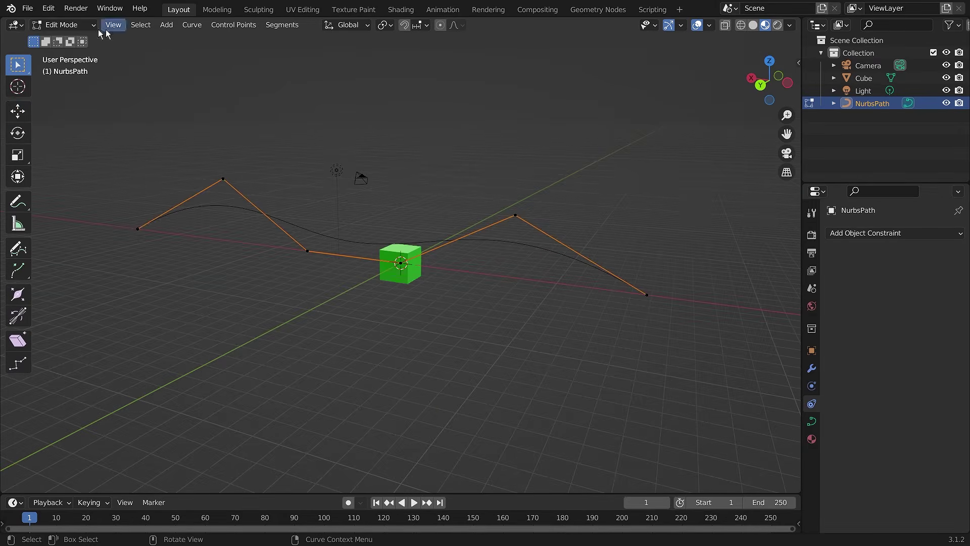
{"action": "left_click", "coordinate": [64, 24]}
{"action": "left_click", "coordinate": [64, 39]}
{"action": "left_click", "coordinate": [458, 319]}
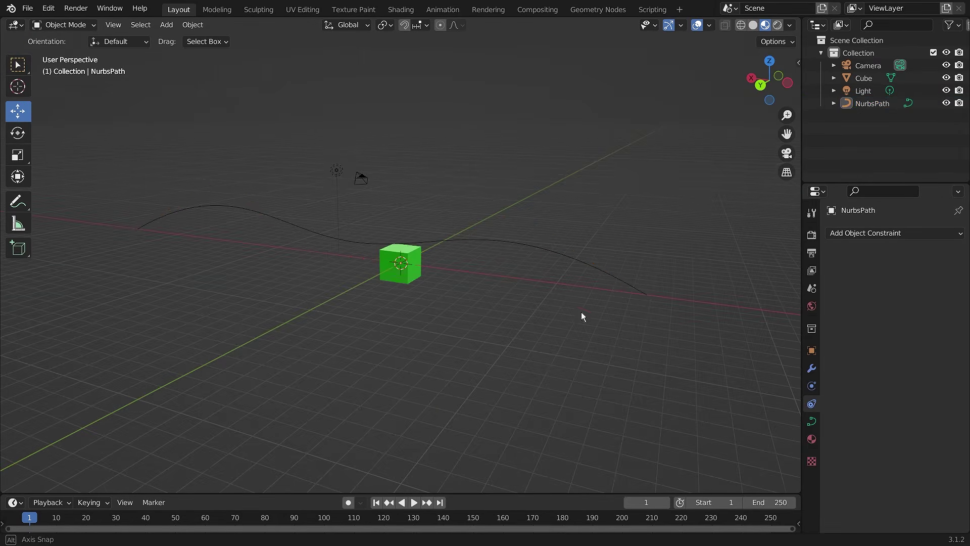
Move the cube along the Y axis well away from the path
{"action": "middle_click_drag", "start_coordinate": [581, 312], "coordinate": [445, 321]}
{"action": "left_click", "coordinate": [302, 322]}
{"action": "middle_click_drag", "start_coordinate": [303, 323], "coordinate": [588, 371]}
{"action": "left_click", "coordinate": [410, 276]}
{"action": "left_click_drag", "start_coordinate": [351, 264], "coordinate": [582, 297]}
{"action": "middle_click_drag", "start_coordinate": [537, 342], "coordinate": [385, 240]}
{"action": "left_click", "coordinate": [556, 355]}
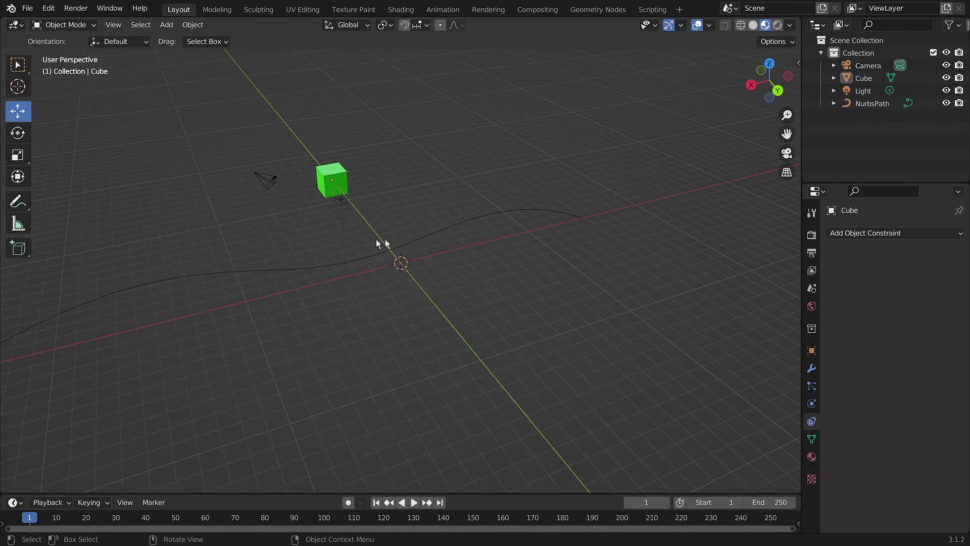
Select the camera and add a Follow Path constraint to it
{"action": "left_click", "coordinate": [265, 179]}
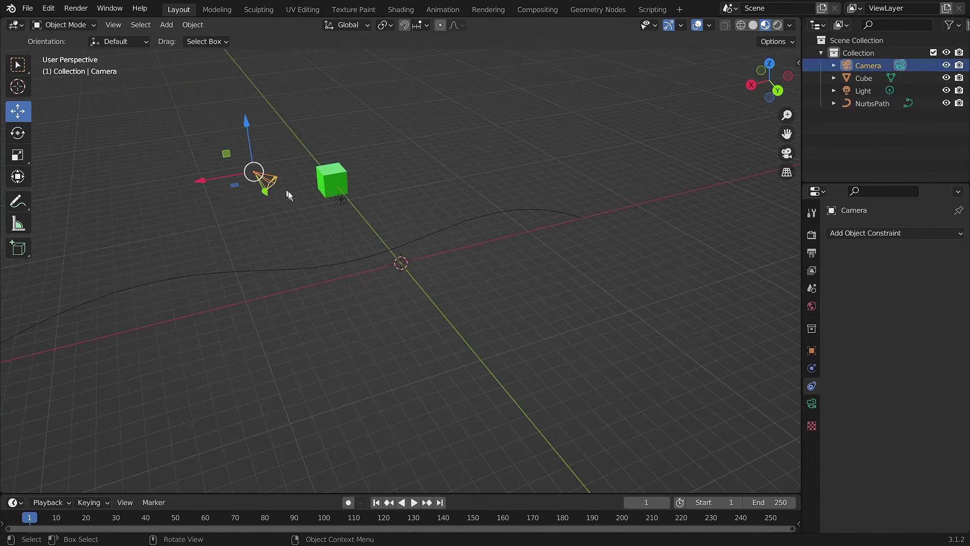
{"action": "left_click", "coordinate": [432, 233]}
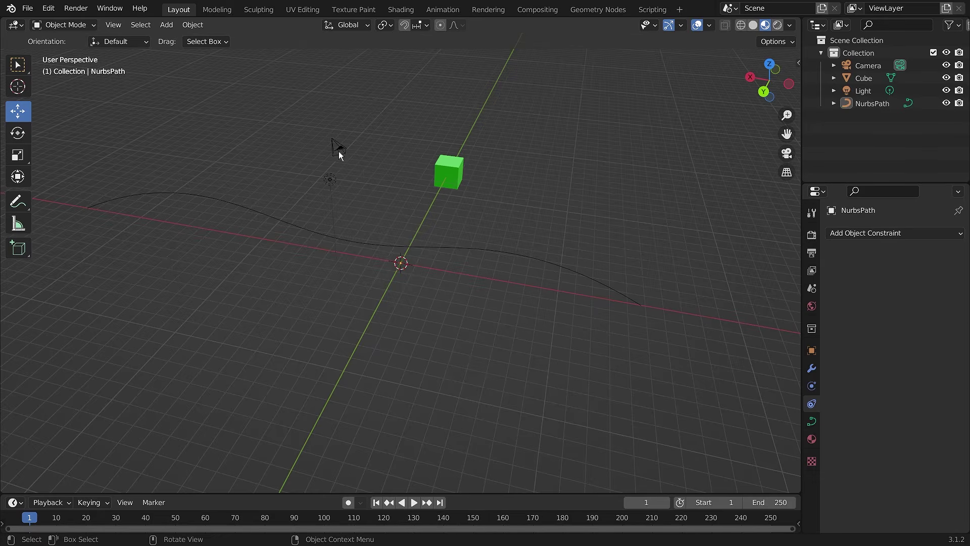
{"action": "left_click", "coordinate": [335, 147]}
{"action": "middle_click_drag", "start_coordinate": [504, 281], "coordinate": [534, 276]}
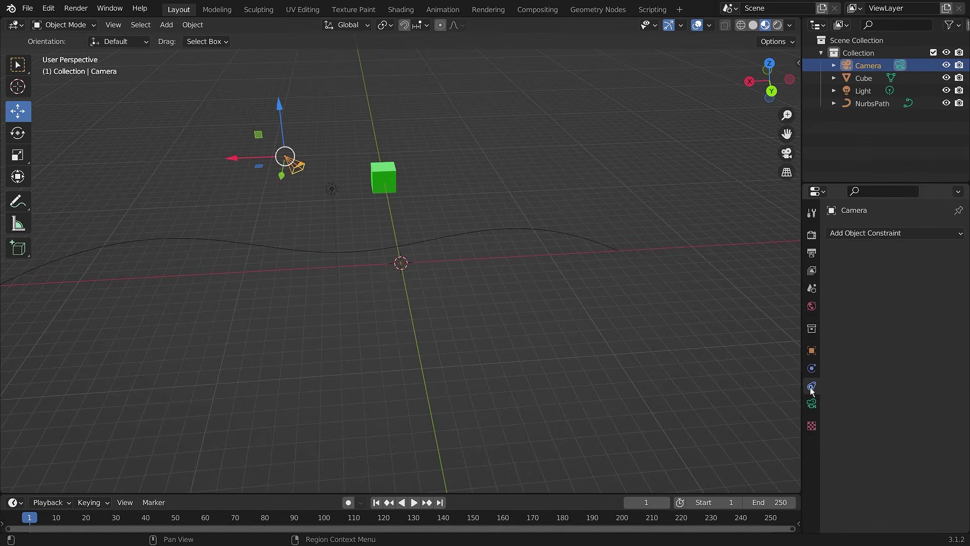
{"action": "left_click", "coordinate": [877, 233]}
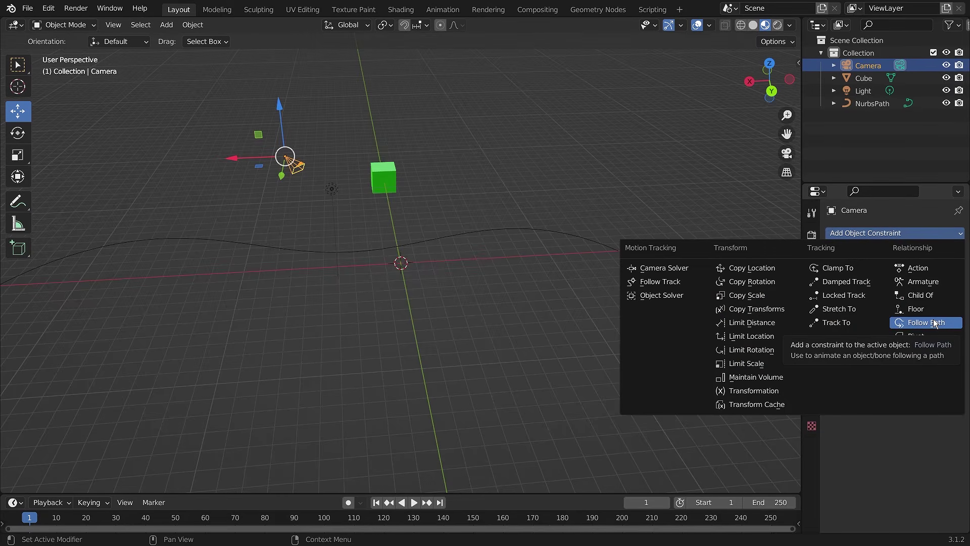
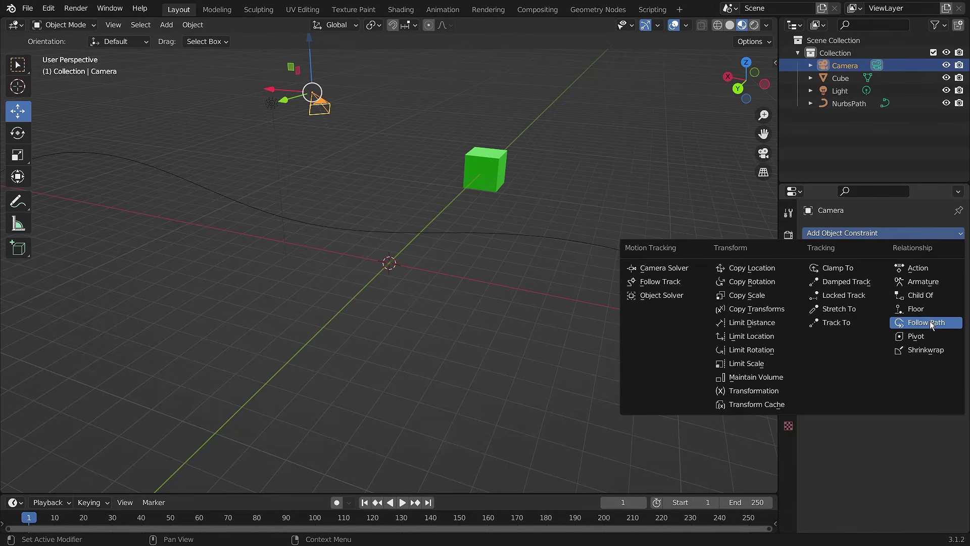
{"action": "left_click", "coordinate": [932, 323]}
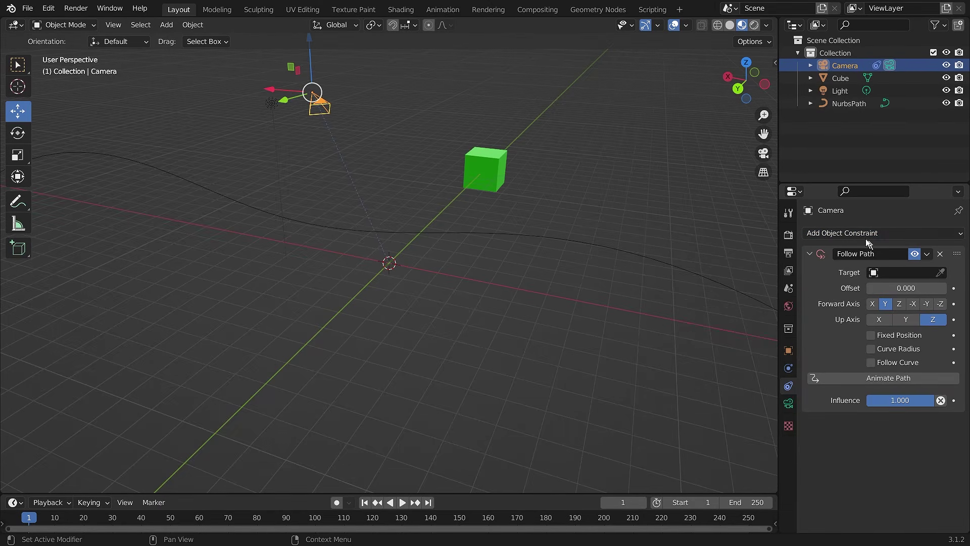
Set the camera's X, Y and Z location to 0 m
{"action": "middle_click_drag", "start_coordinate": [569, 238], "coordinate": [494, 137]}
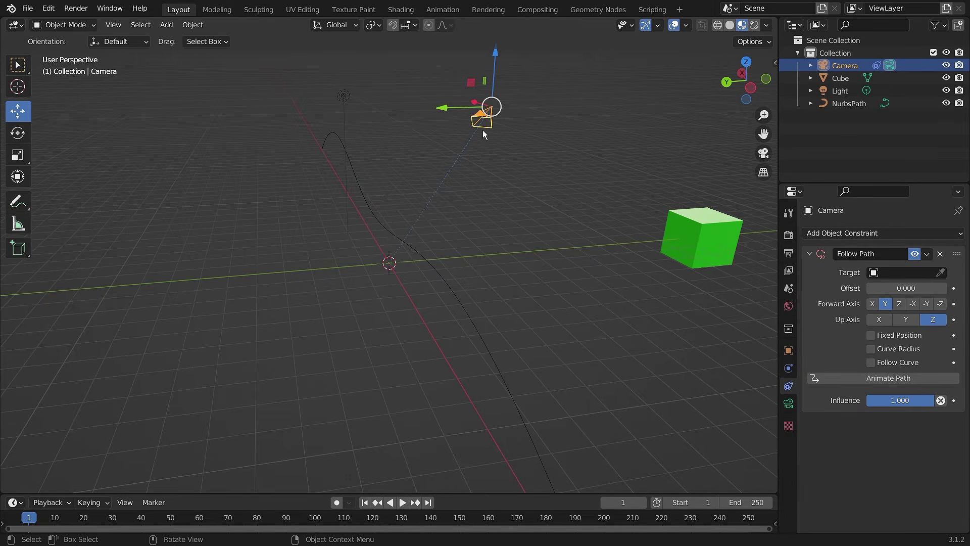
{"action": "middle_click_drag", "start_coordinate": [507, 139], "coordinate": [555, 150]}
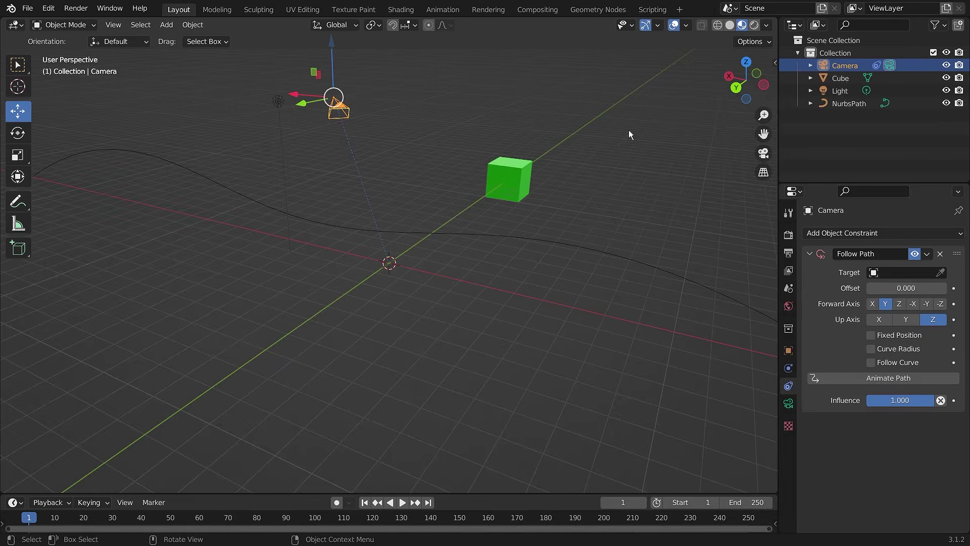
{"action": "key", "text": "n"}
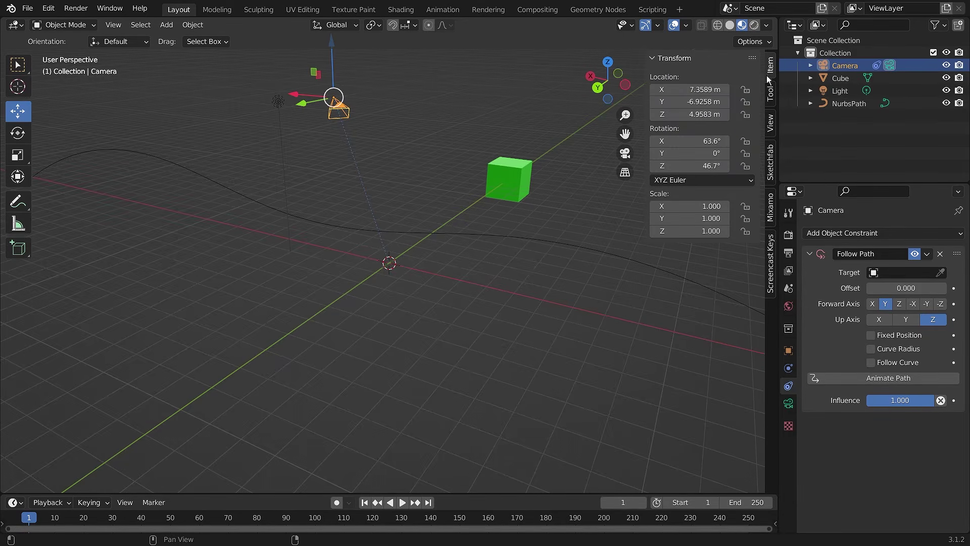
{"action": "left_click", "coordinate": [693, 92]}
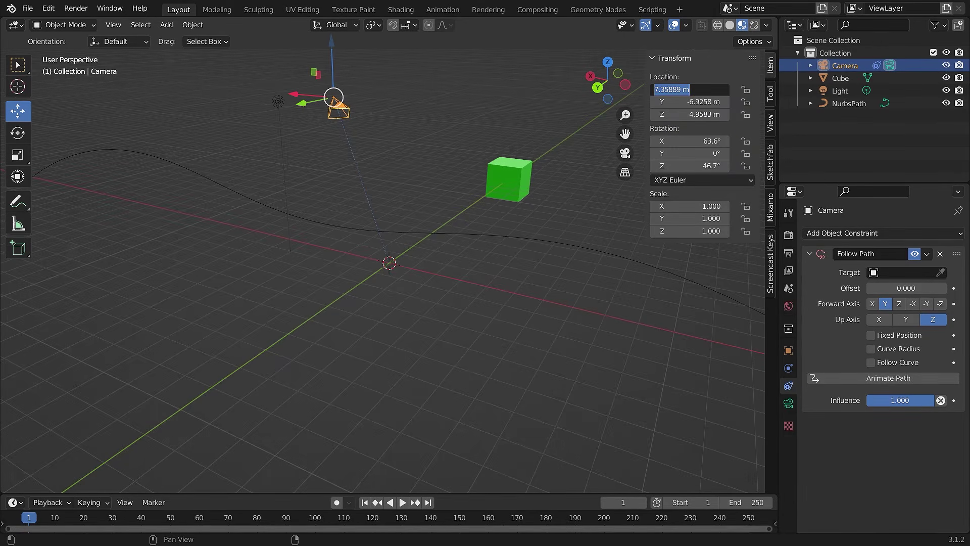
{"action": "type", "text": "0"}
{"action": "key", "text": "Return"}
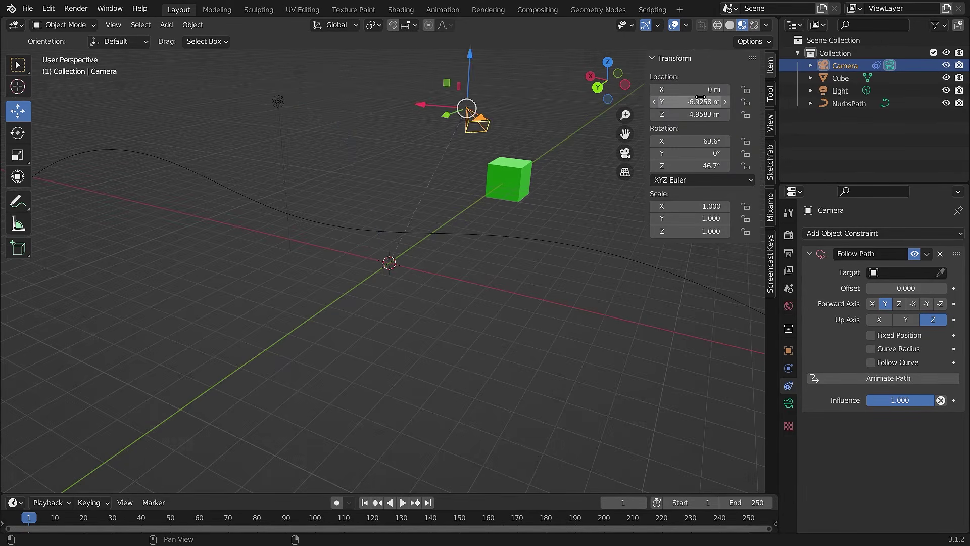
{"action": "left_click", "coordinate": [709, 102]}
{"action": "type", "text": "0"}
{"action": "key", "text": "Return"}
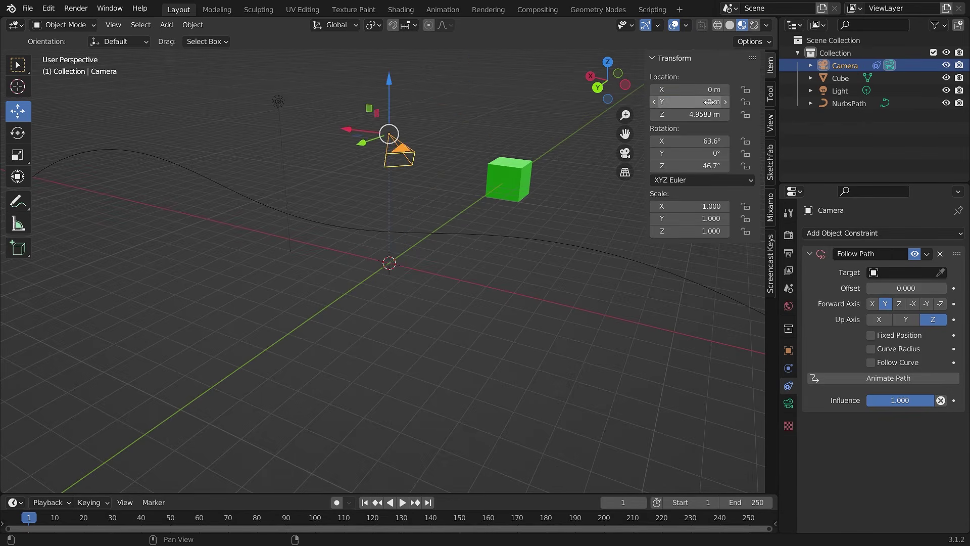
{"action": "left_click", "coordinate": [694, 115]}
{"action": "type", "text": "0"}
{"action": "key", "text": "Return"}
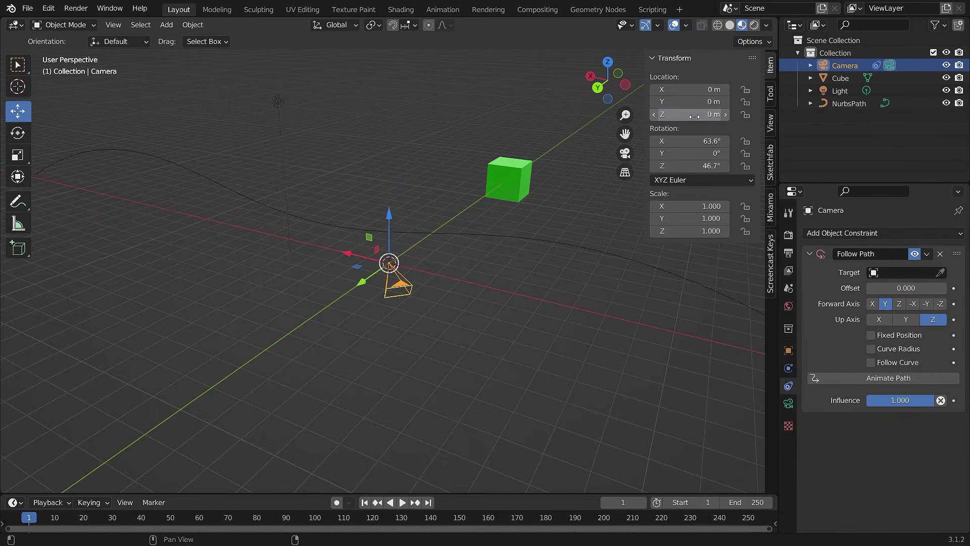
Set the camera's X and Z rotation to 0°
{"action": "left_click", "coordinate": [687, 141]}
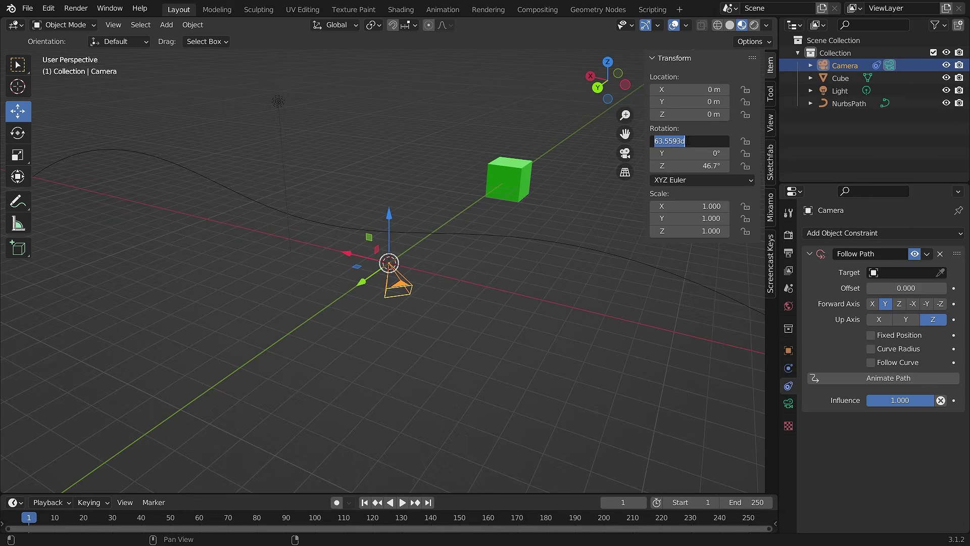
{"action": "type", "text": "0"}
{"action": "key", "text": "Return"}
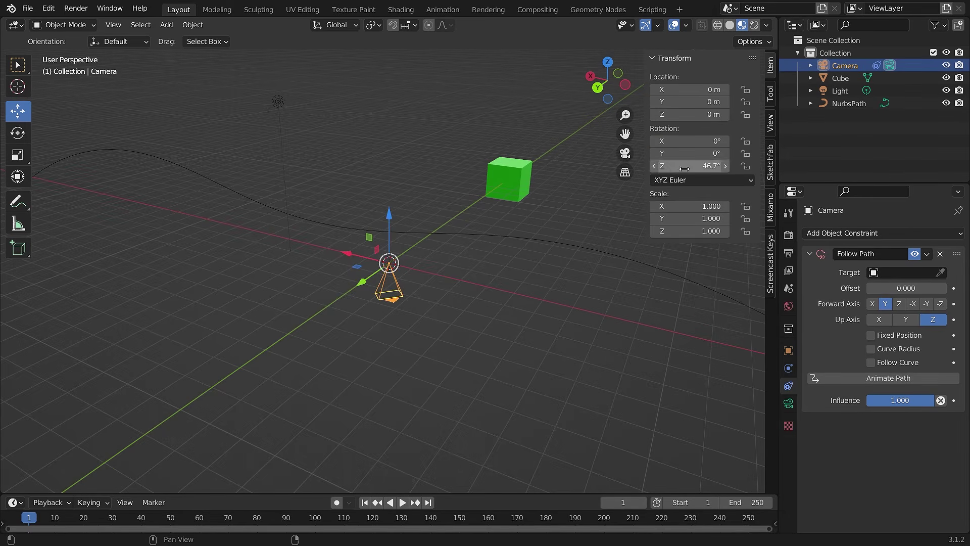
{"action": "key", "text": "BackSpace"}
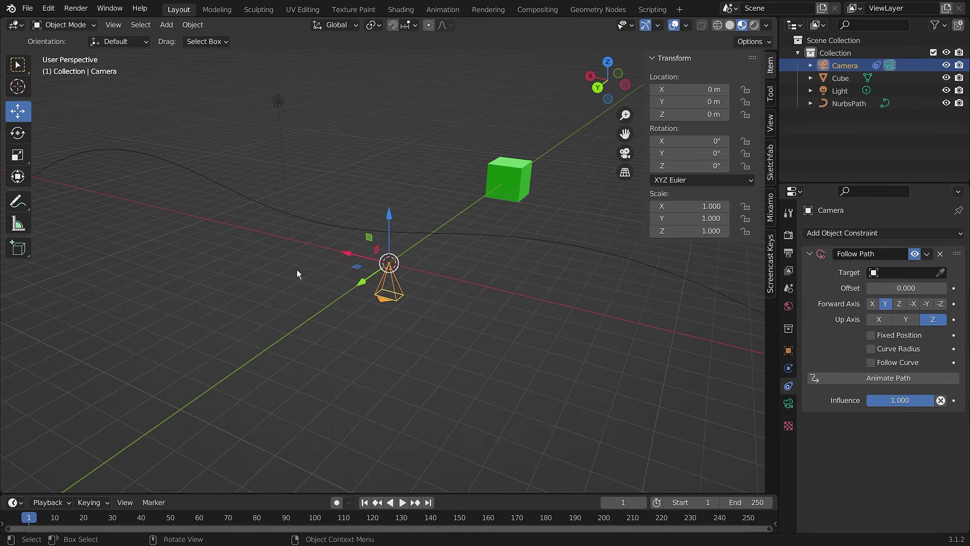
Pick the NurbsPath curve as the target of the camera's Follow Path constraint
{"action": "middle_click_drag", "start_coordinate": [399, 279], "coordinate": [421, 273]}
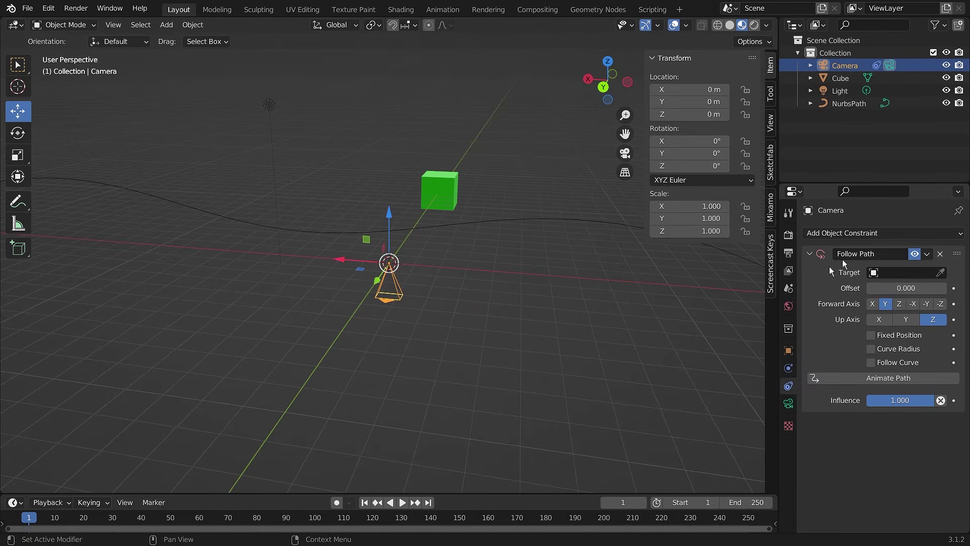
{"action": "left_click", "coordinate": [941, 272]}
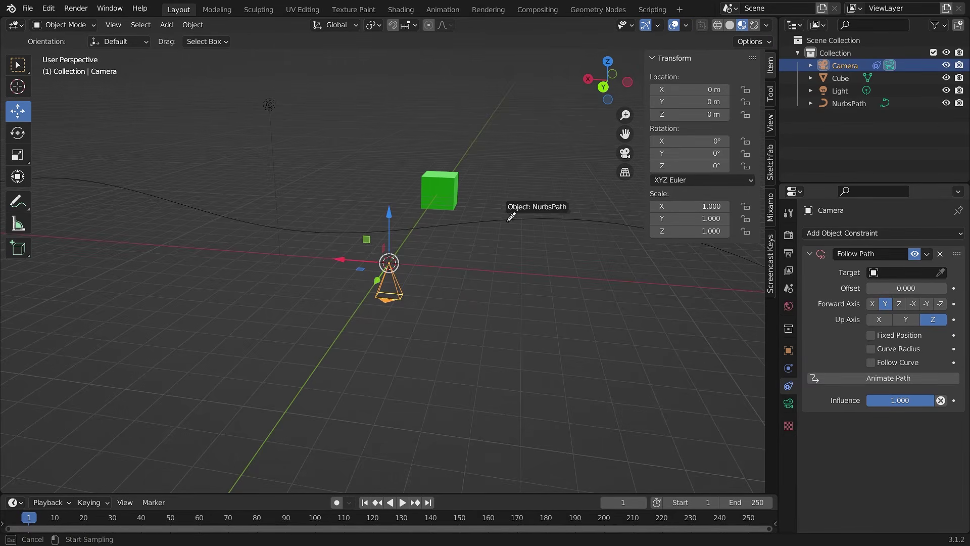
{"action": "left_click", "coordinate": [506, 225]}
{"action": "middle_click_drag", "start_coordinate": [440, 329], "coordinate": [577, 297]}
{"action": "middle_click_drag", "start_coordinate": [561, 329], "coordinate": [665, 290]}
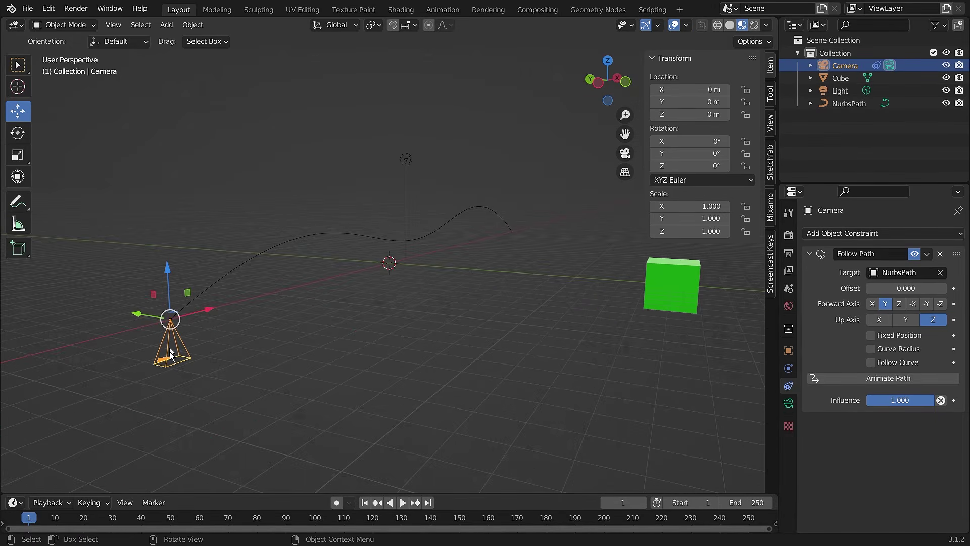
{"action": "middle_click_drag", "start_coordinate": [200, 373], "coordinate": [287, 343]}
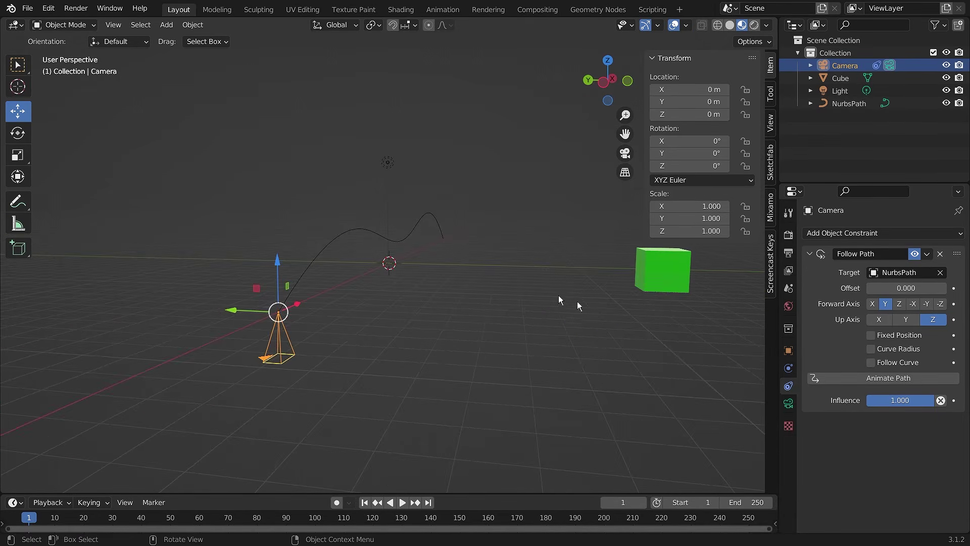
Add a Track To constraint to the camera below its Follow Path constraint
{"action": "middle_click_drag", "start_coordinate": [559, 299], "coordinate": [621, 320]}
{"action": "left_click", "coordinate": [817, 256]}
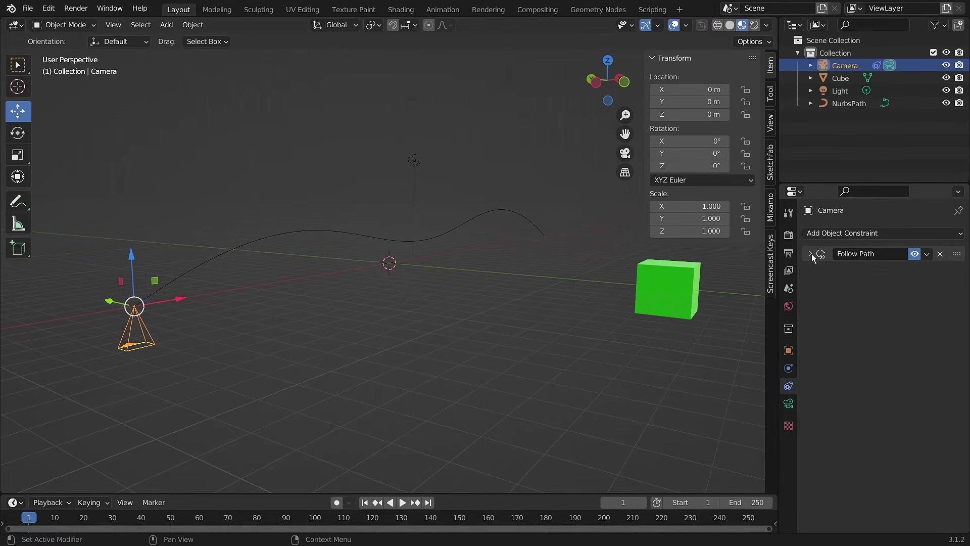
{"action": "left_click", "coordinate": [909, 235]}
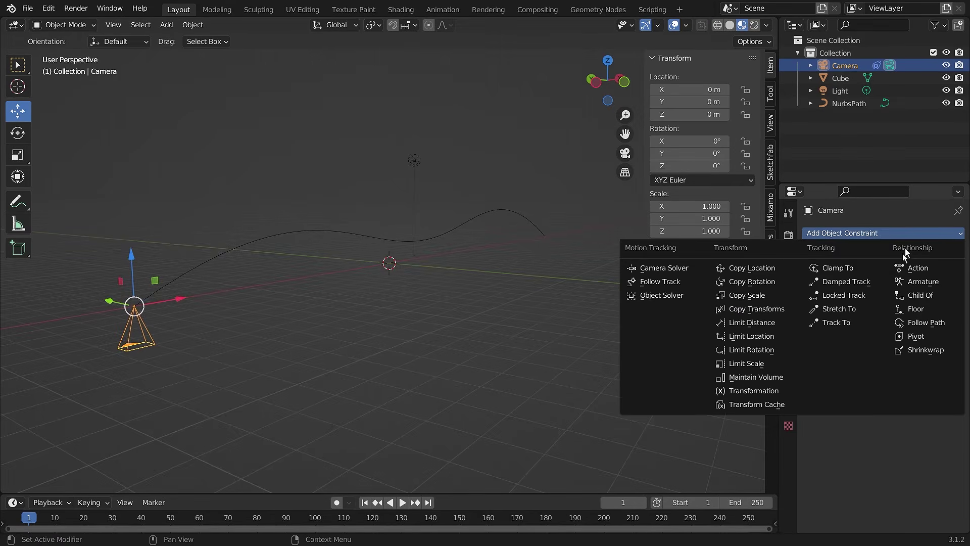
{"action": "left_click", "coordinate": [858, 324]}
{"action": "left_click", "coordinate": [813, 271]}
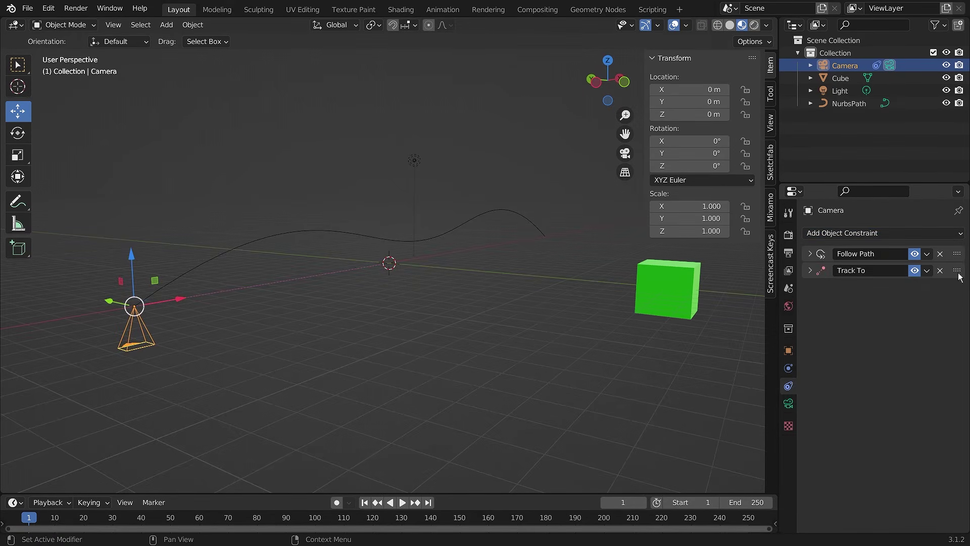
{"action": "mouse_move", "coordinate": [958, 272]}
{"action": "left_mouse_down"}
{"action": "mouse_move", "coordinate": [961, 249]}
{"action": "mouse_move", "coordinate": [963, 275]}
{"action": "left_mouse_up"}
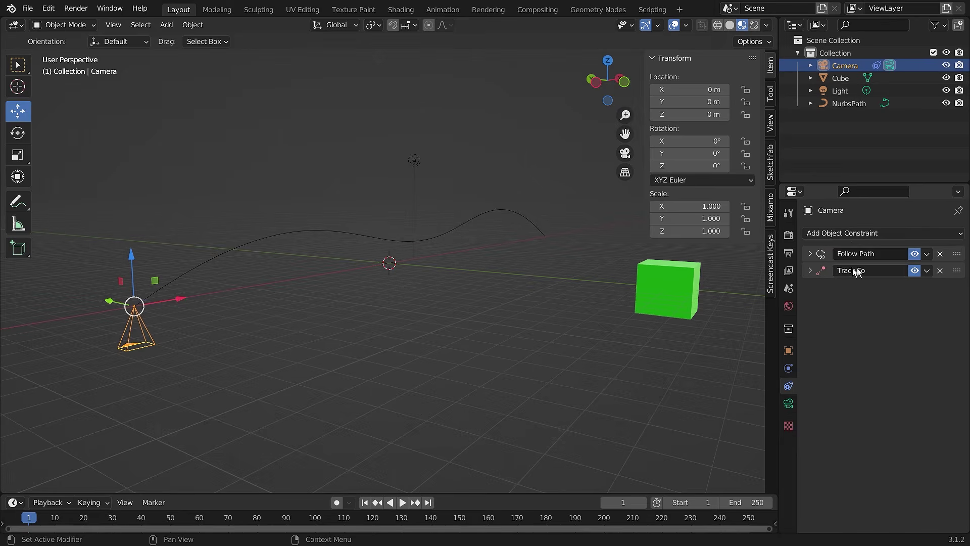
Pick the green cube as the target of the camera's Track To constraint
{"action": "left_click", "coordinate": [811, 270]}
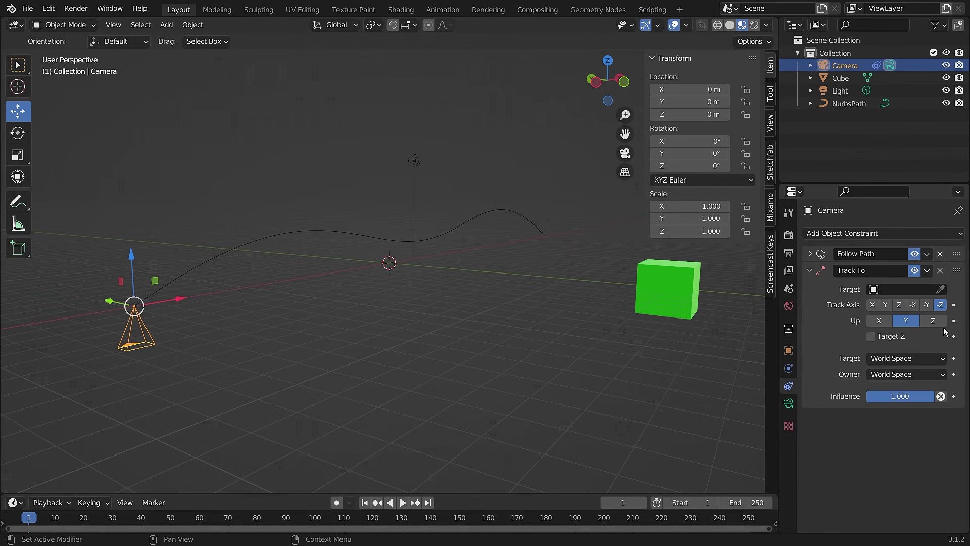
{"action": "left_click", "coordinate": [940, 289]}
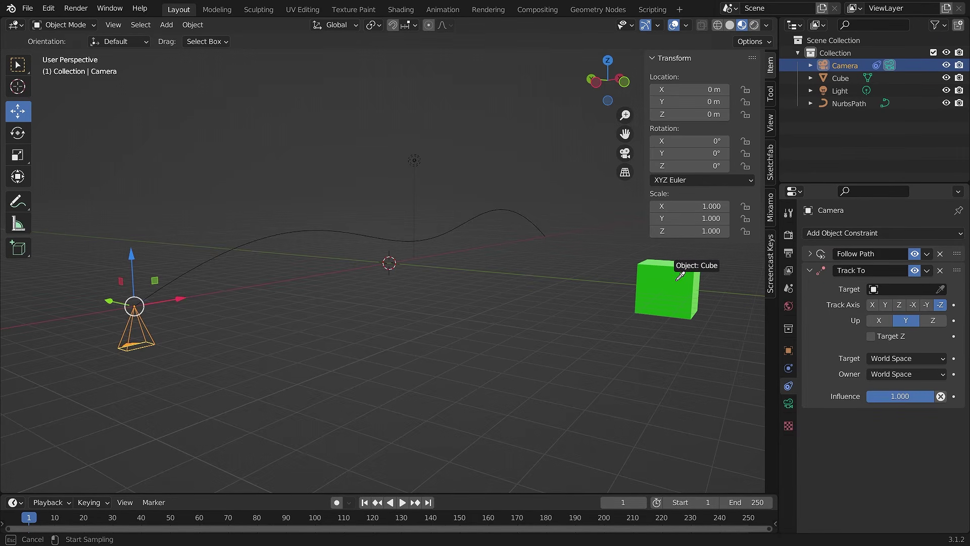
{"action": "left_click", "coordinate": [680, 276]}
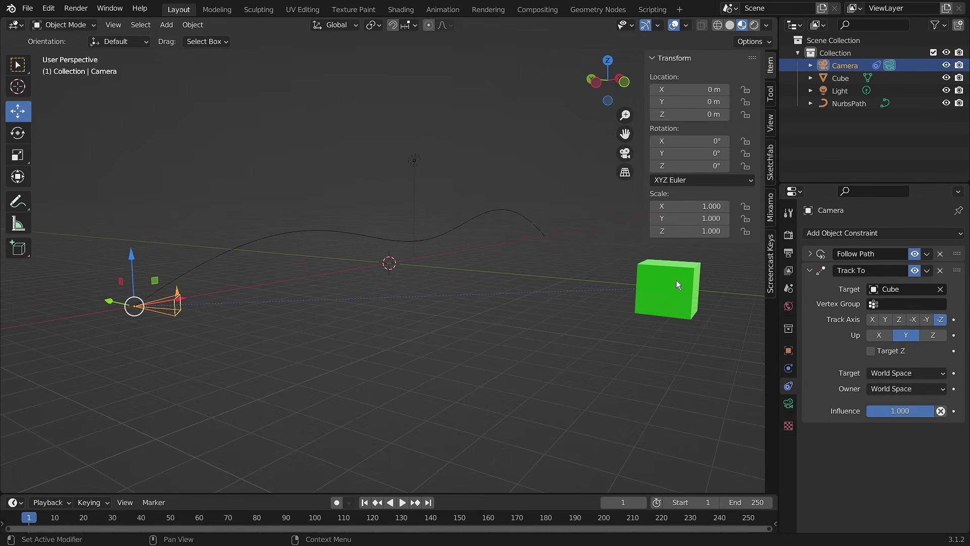
Examine how the camera tracks the cube, from outside and through the camera view
{"action": "middle_click_drag", "start_coordinate": [558, 328], "coordinate": [643, 270]}
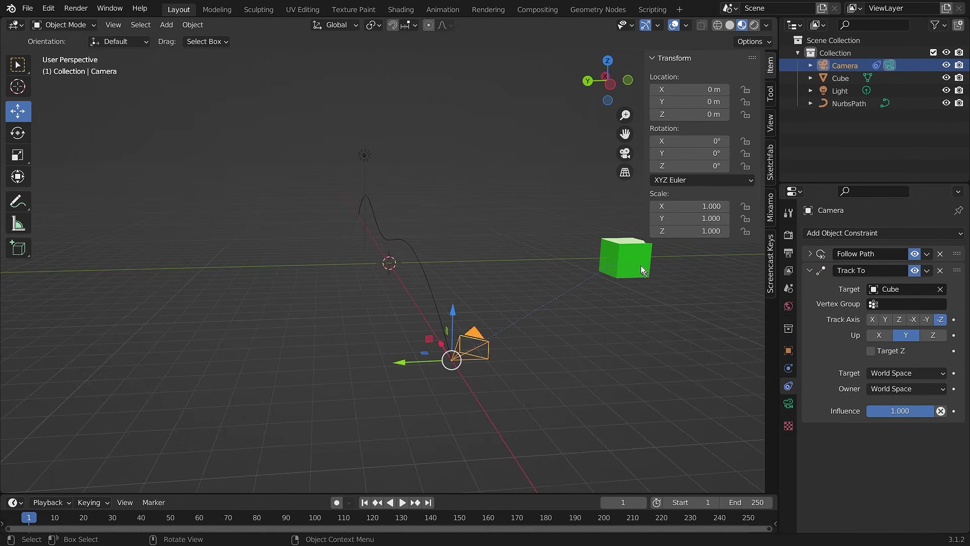
{"action": "left_click", "coordinate": [639, 268]}
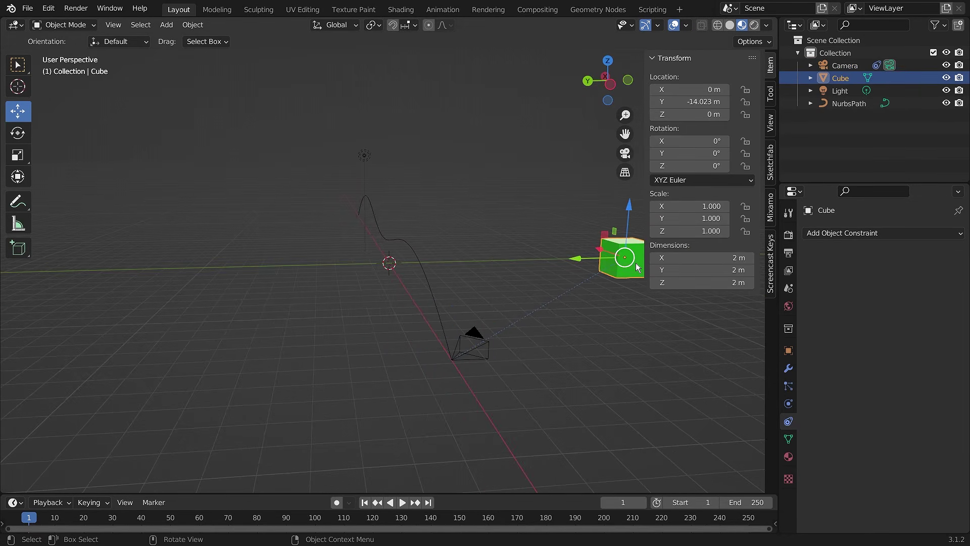
{"action": "left_click", "coordinate": [479, 339]}
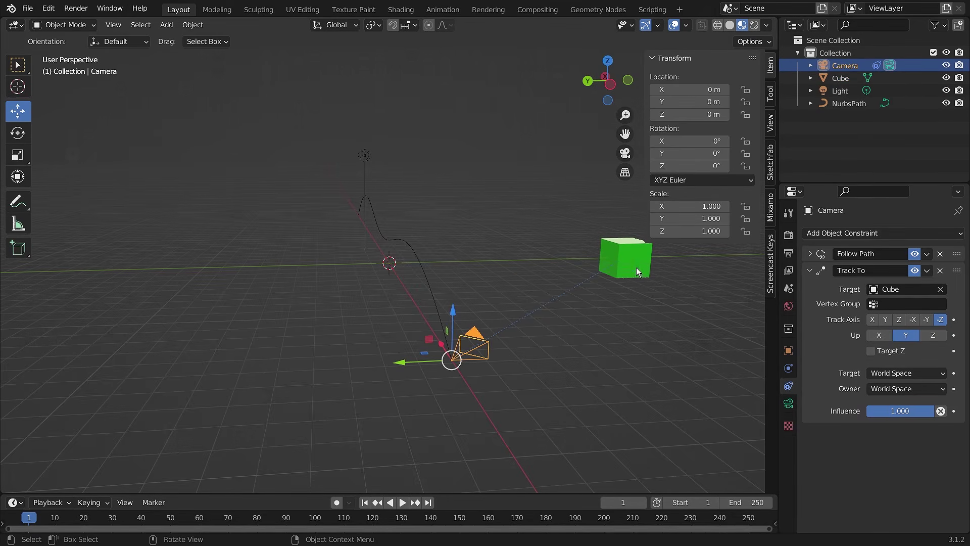
{"action": "middle_click_drag", "start_coordinate": [642, 258], "coordinate": [509, 336]}
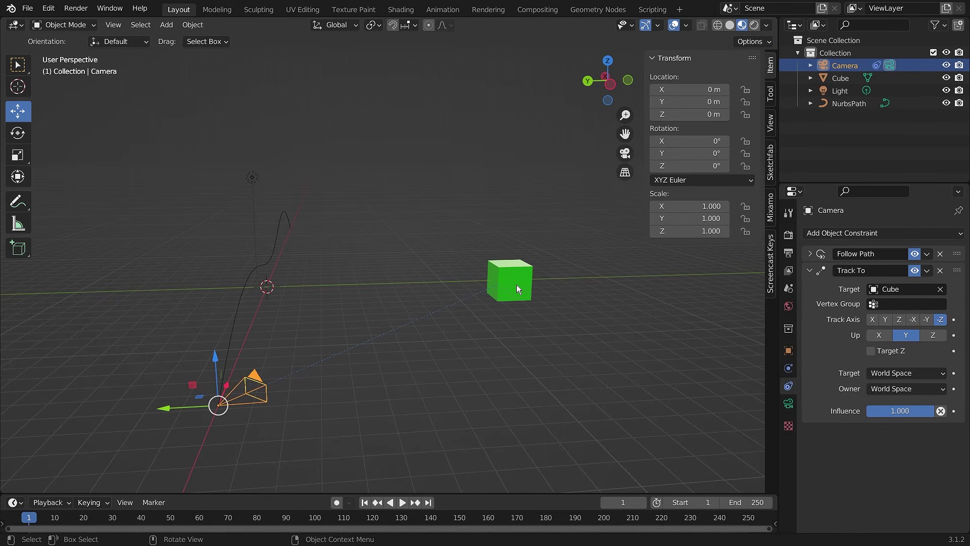
{"action": "key", "text": "KP_0"}
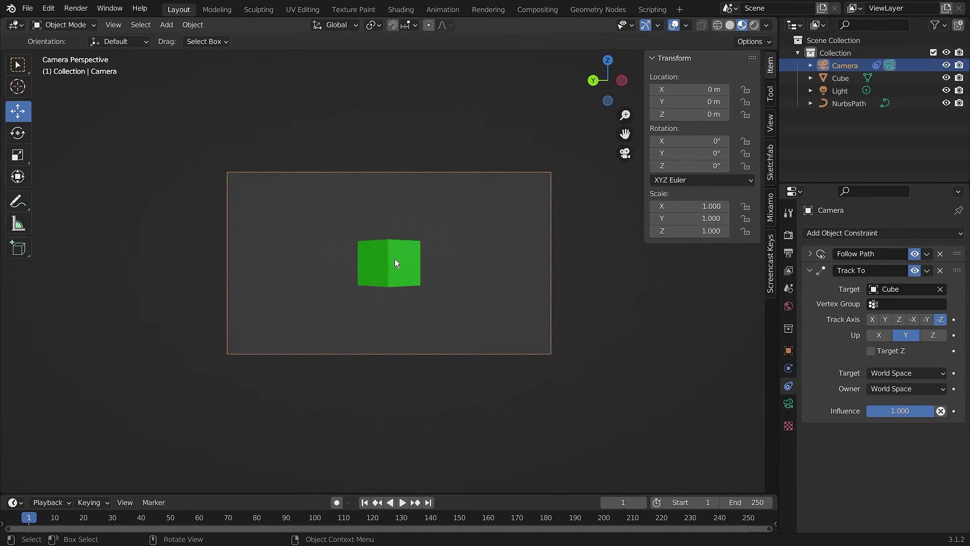
{"action": "key", "text": "KP_0"}
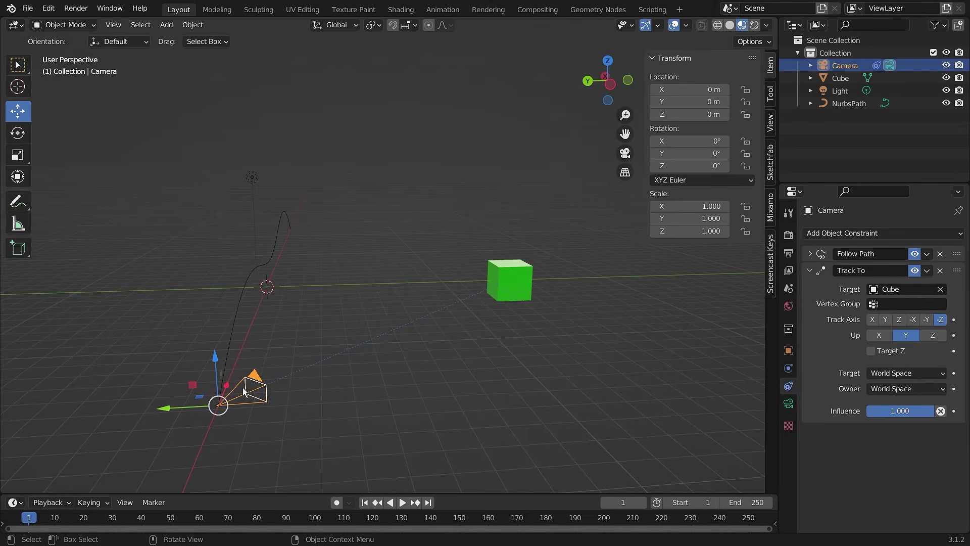
Move the NurbsPath curve along Y to about -8.89 m and check the cube through the camera
{"action": "left_click", "coordinate": [244, 292]}
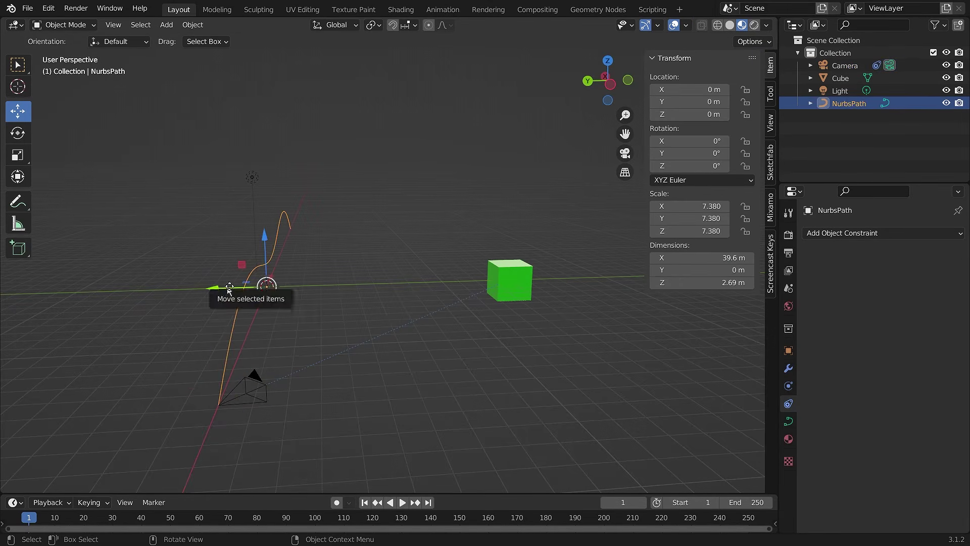
{"action": "left_click_drag", "start_coordinate": [224, 288], "coordinate": [384, 280]}
{"action": "middle_click_drag", "start_coordinate": [462, 314], "coordinate": [401, 330]}
{"action": "key", "text": "KP_0"}
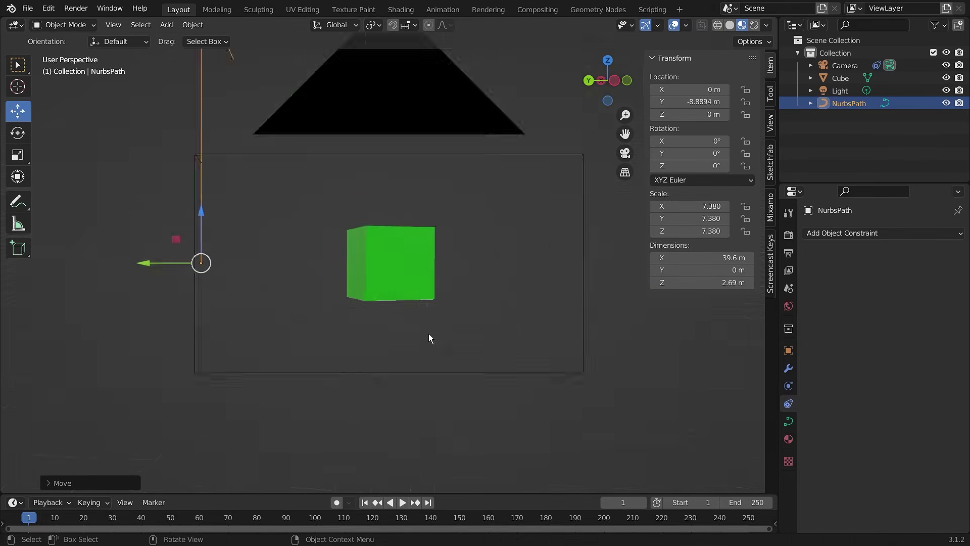
{"action": "key", "text": "KP_0"}
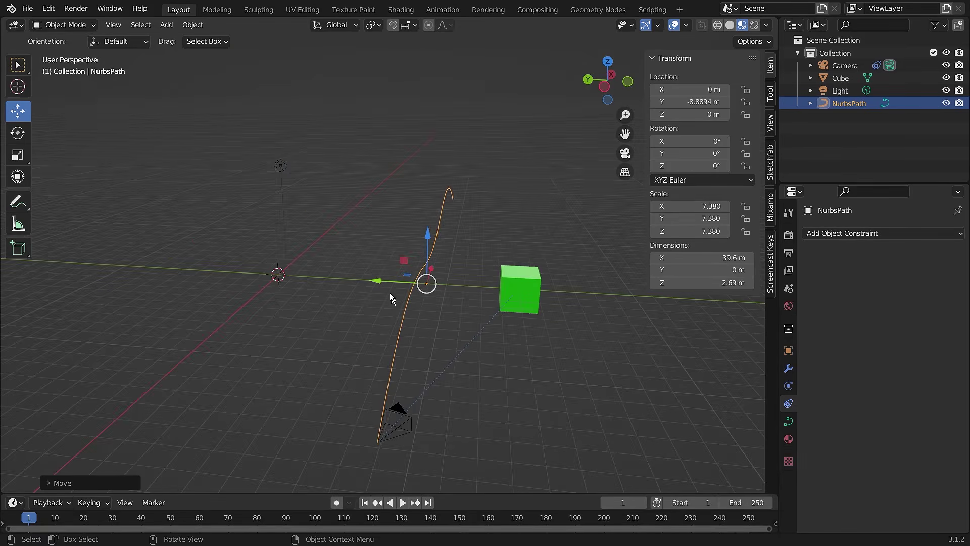
Move the NurbsPath curve away from the cube along Y, to about -0.55 m
{"action": "left_click_drag", "start_coordinate": [378, 281], "coordinate": [240, 275]}
{"action": "middle_click_drag", "start_coordinate": [429, 351], "coordinate": [534, 361]}
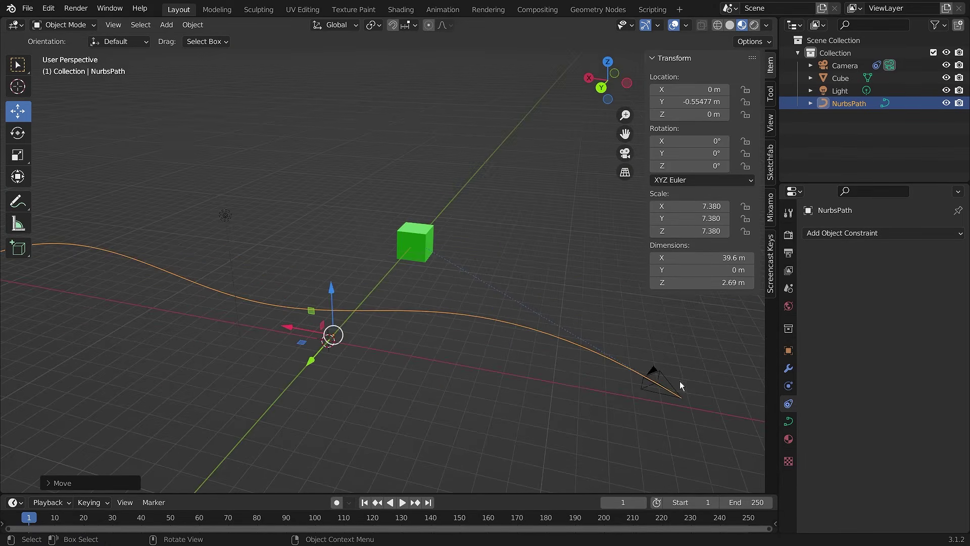
Enable Follow Curve in the camera's Follow Path constraint and animate the path
{"action": "left_click", "coordinate": [654, 374]}
{"action": "left_click", "coordinate": [811, 272]}
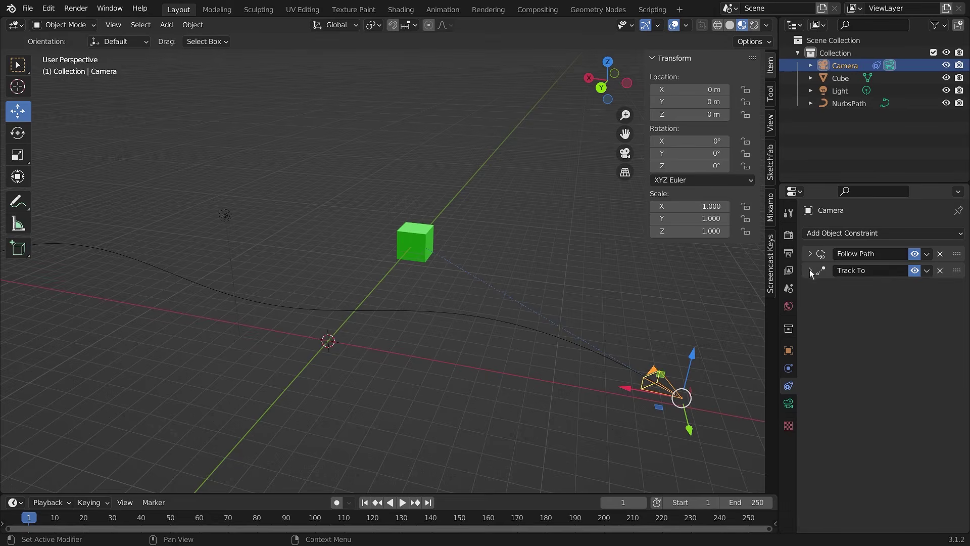
{"action": "left_click", "coordinate": [811, 254]}
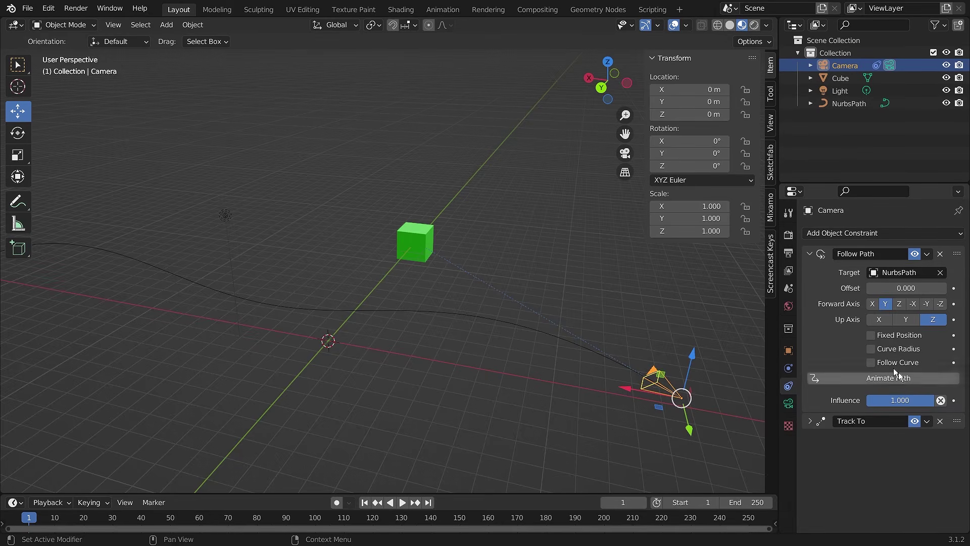
{"action": "left_click", "coordinate": [872, 363]}
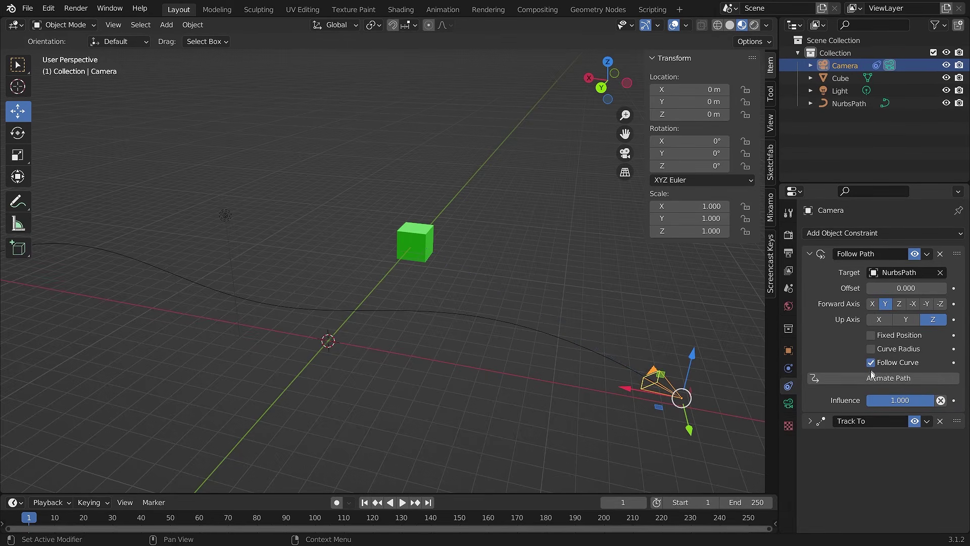
{"action": "left_click", "coordinate": [883, 382]}
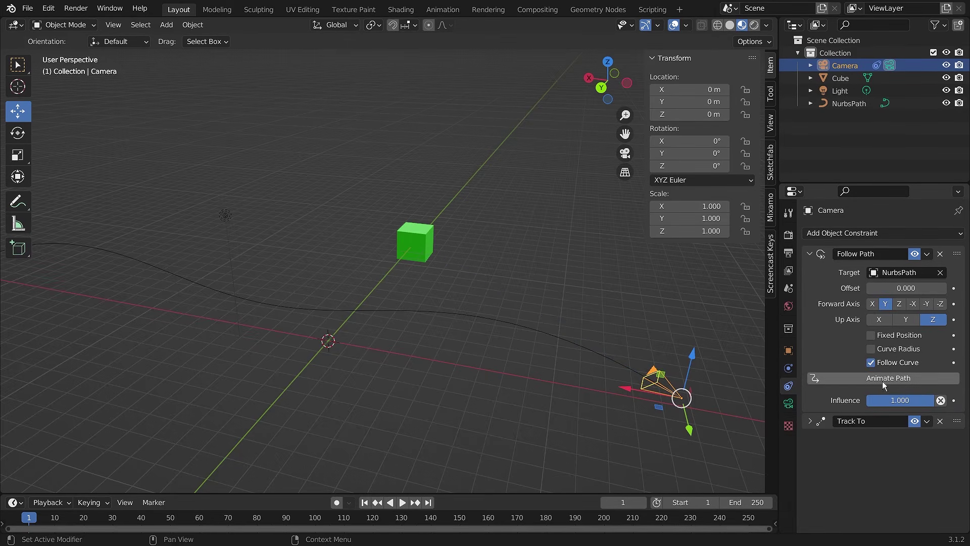
Play the animation to check the camera's motion along the path, and return the timeline to frame 0
{"action": "scroll", "coordinate": [390, 326], "scroll_direction": "down", "scroll_amount": 2}
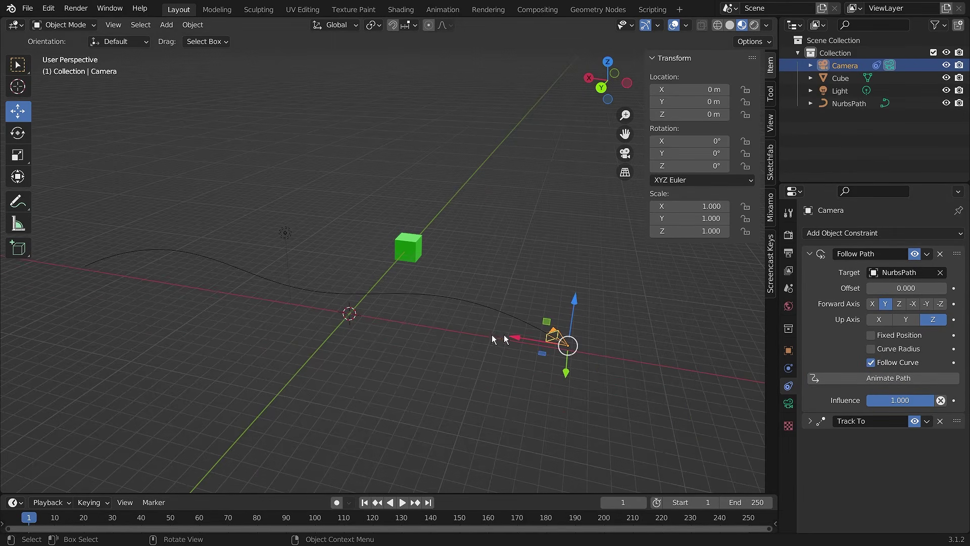
{"action": "key", "text": "space"}
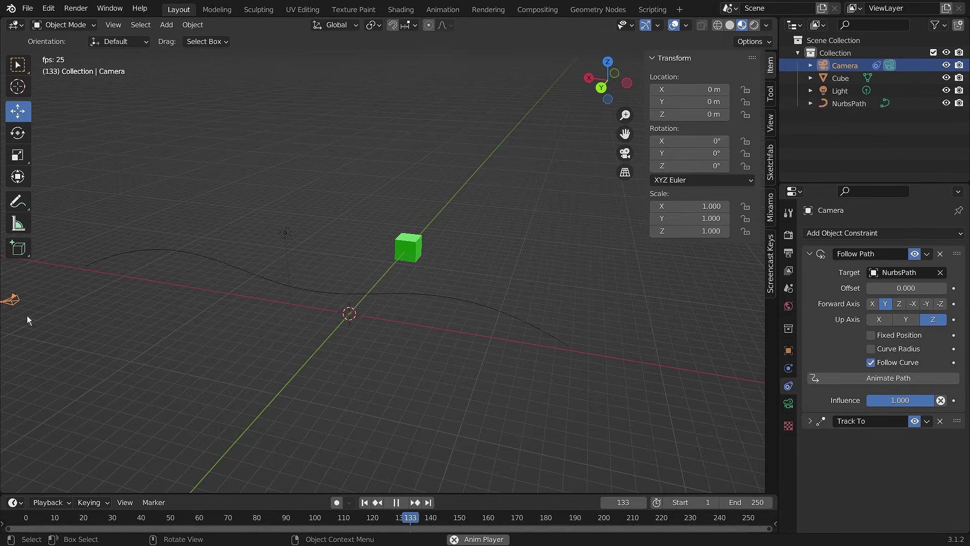
{"action": "key", "text": "space"}
{"action": "scroll", "coordinate": [359, 334], "scroll_direction": "down", "scroll_amount": 2}
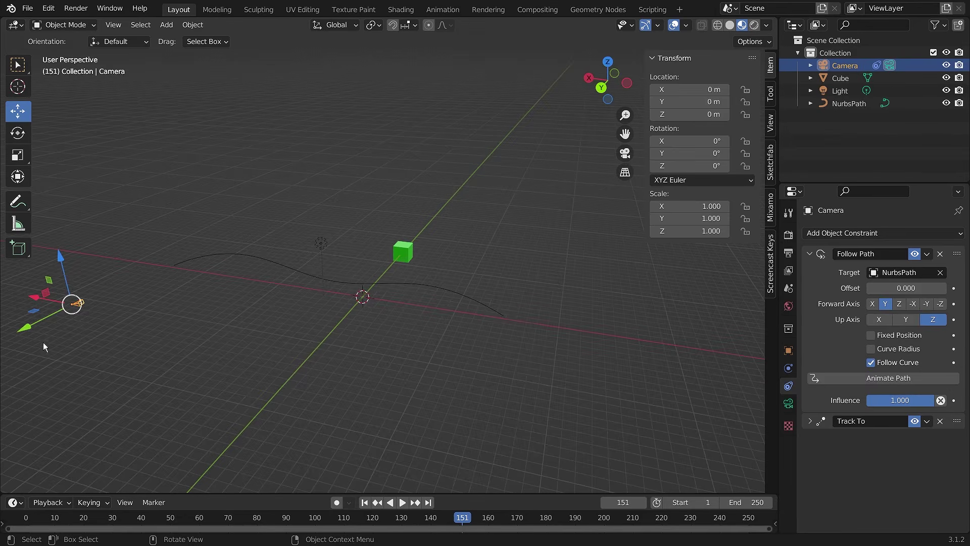
{"action": "key", "text": "space"}
{"action": "key", "text": "space"}
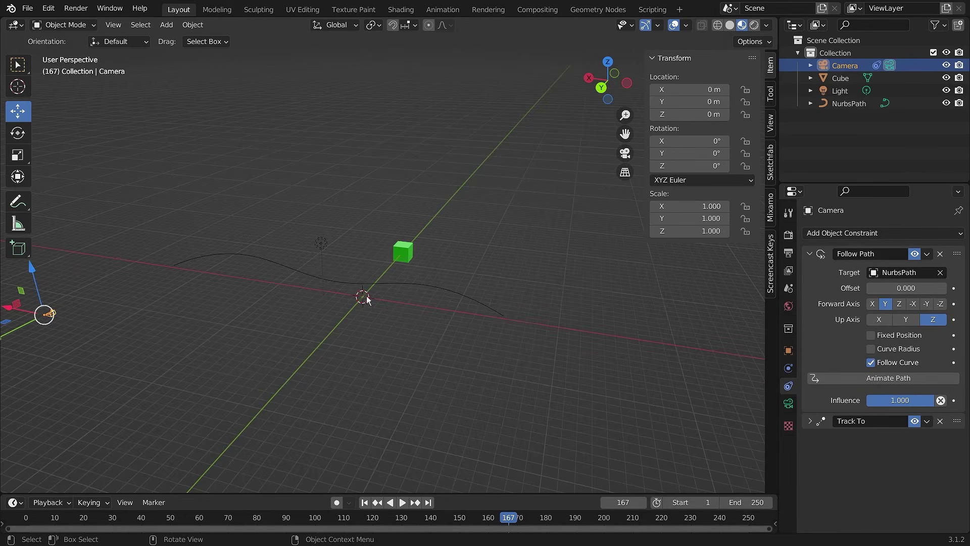
{"action": "left_click_drag", "start_coordinate": [508, 518], "coordinate": [442, 332]}
Enable Clamp in the NurbsPath curve's Path Animation settings
{"action": "left_click", "coordinate": [408, 284]}
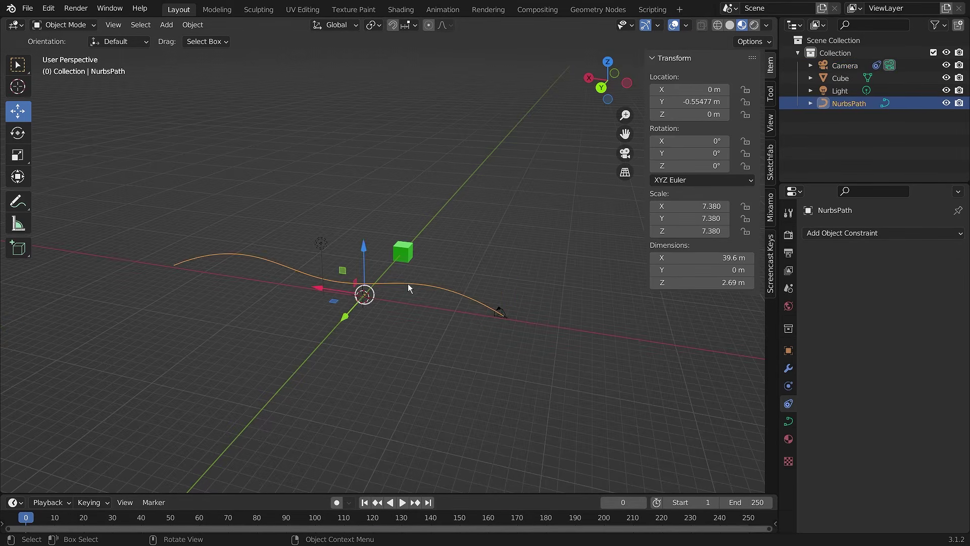
{"action": "left_click", "coordinate": [503, 310]}
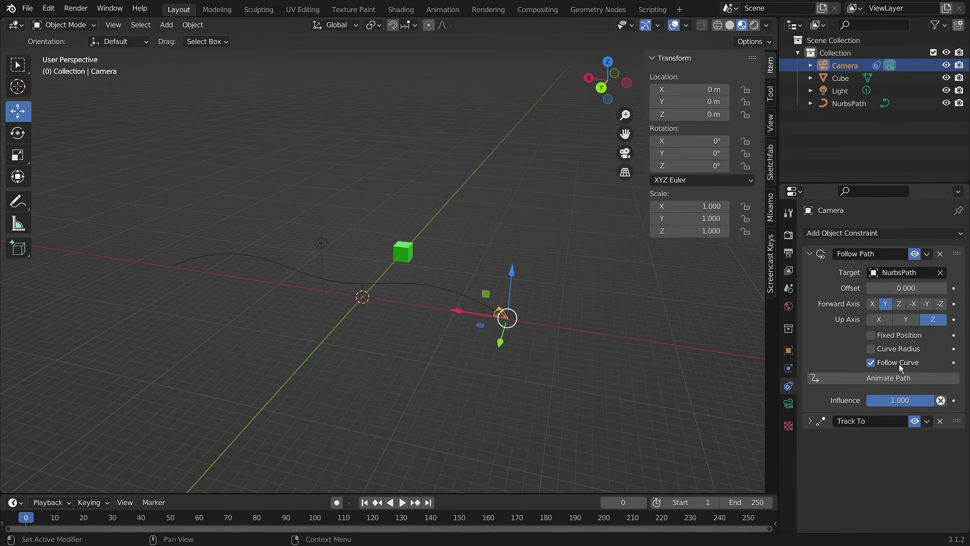
{"action": "left_click", "coordinate": [425, 283]}
{"action": "left_click", "coordinate": [788, 422]}
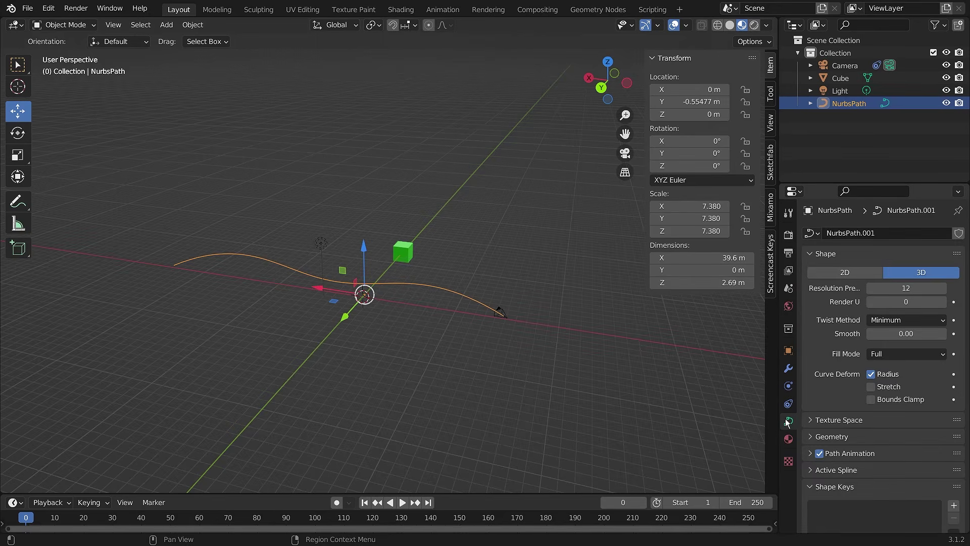
{"action": "left_click", "coordinate": [810, 454]}
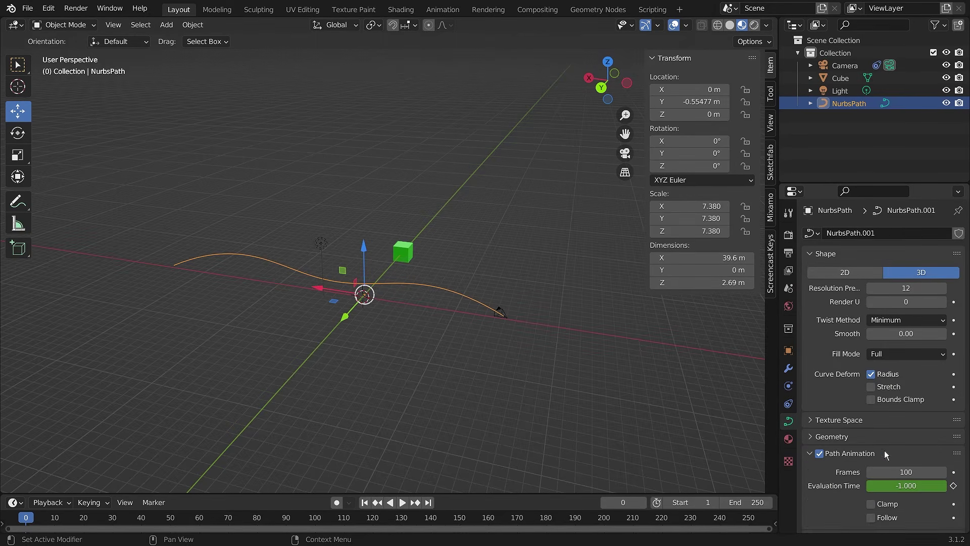
{"action": "scroll", "coordinate": [885, 450], "scroll_direction": "down", "scroll_amount": 5}
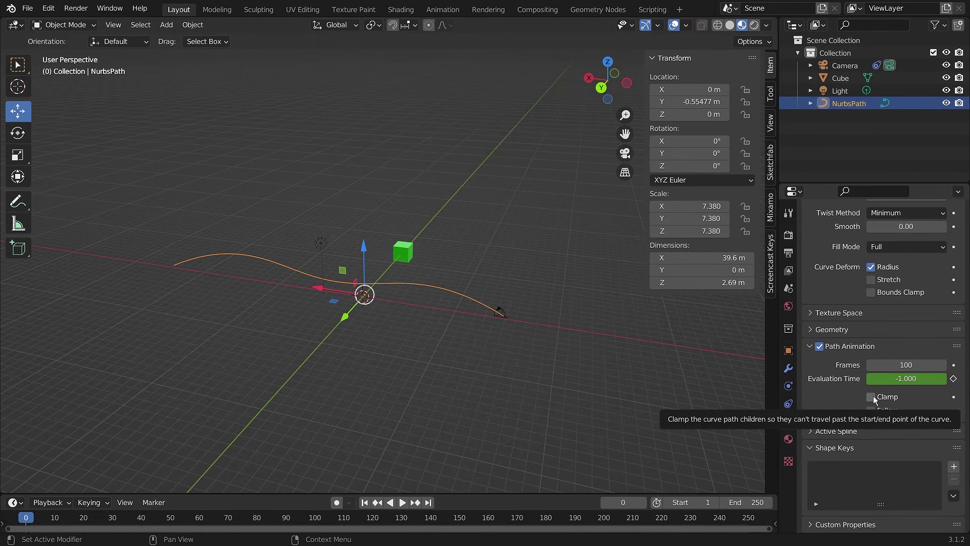
{"action": "left_click", "coordinate": [872, 397]}
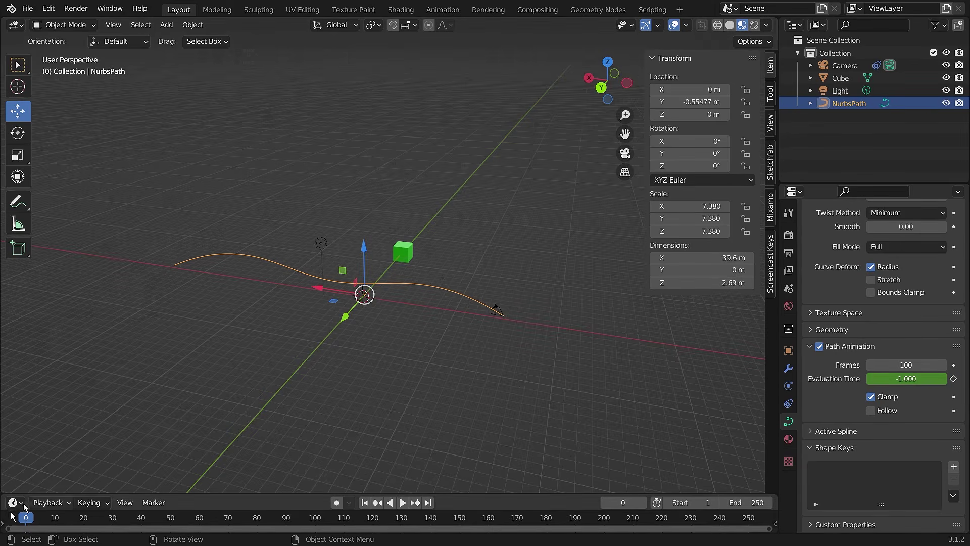
Enlarge the timeline area and play the animation from frame 0 to check the camera at the path's end
{"action": "mouse_move", "coordinate": [20, 521]}
{"action": "left_mouse_down"}
{"action": "mouse_move", "coordinate": [373, 537]}
{"action": "mouse_move", "coordinate": [423, 526]}
{"action": "mouse_move", "coordinate": [25, 523]}
{"action": "left_mouse_up"}
{"action": "left_click_drag", "start_coordinate": [242, 493], "coordinate": [227, 407]}
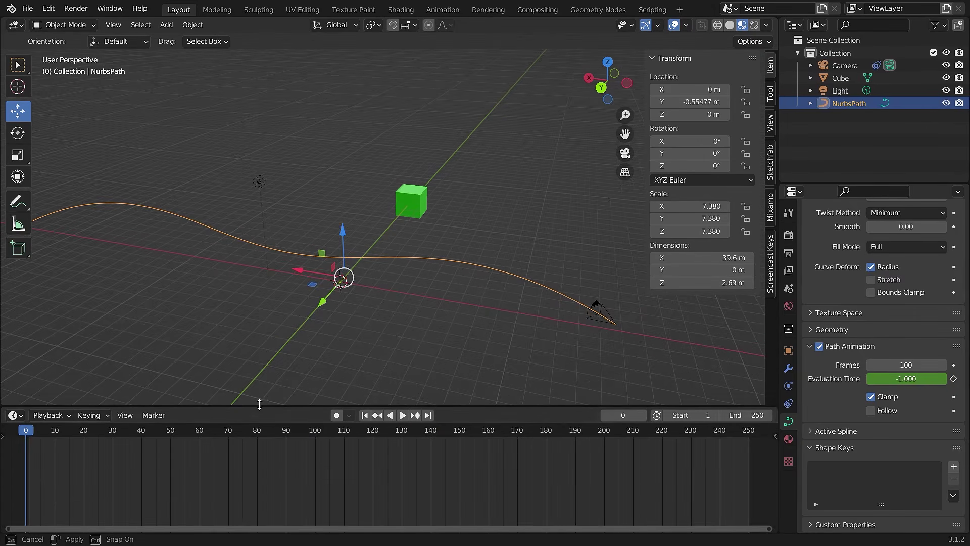
{"action": "key", "text": "space"}
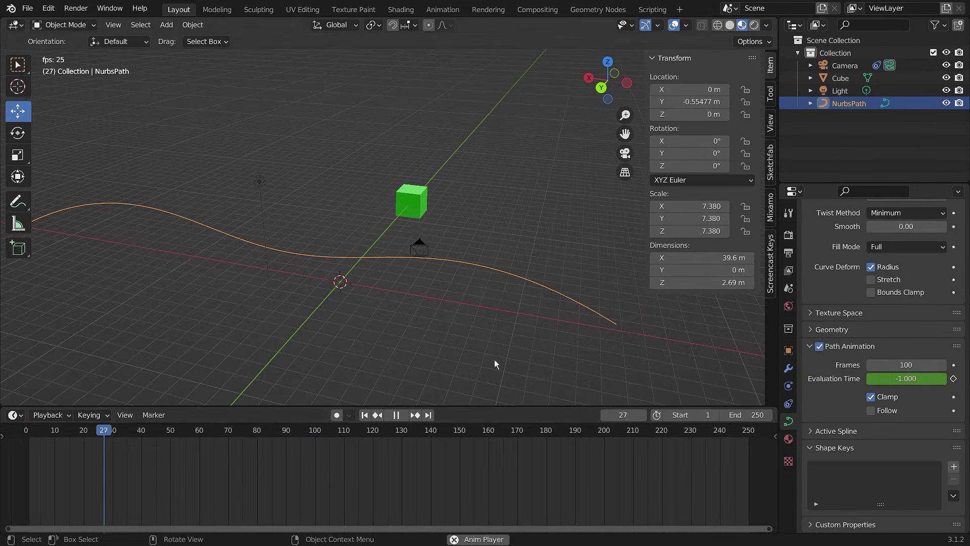
{"action": "scroll", "coordinate": [494, 359], "scroll_direction": "down", "scroll_amount": 1}
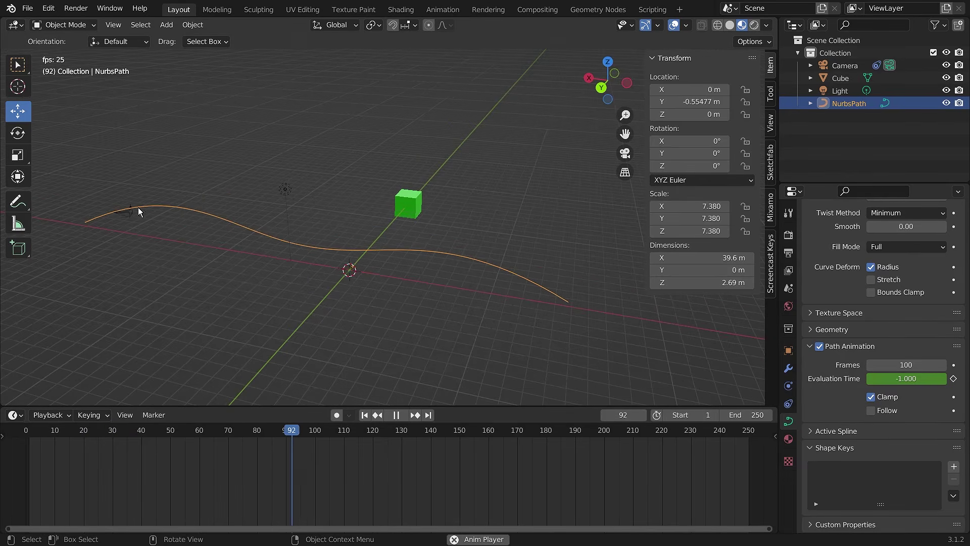
{"action": "key", "text": "space"}
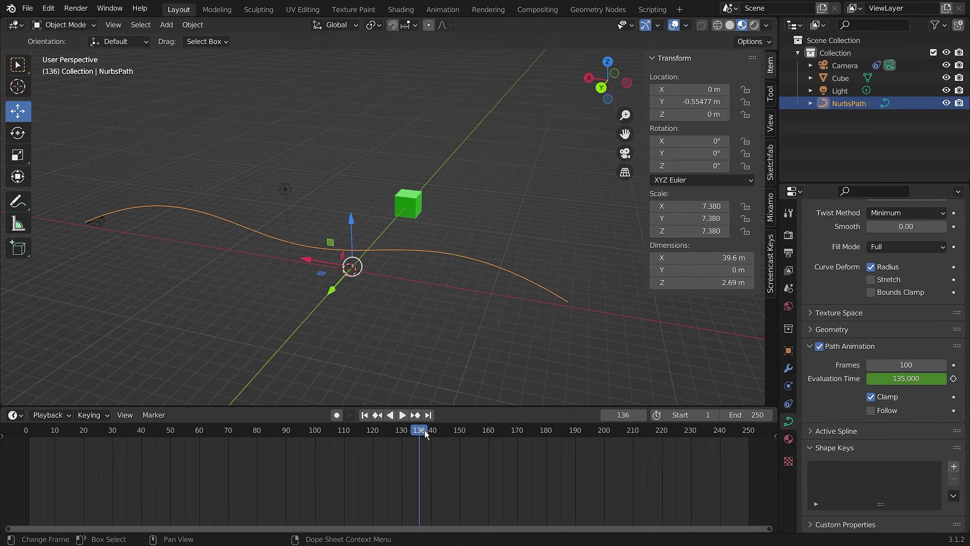
Disable Clamp in the NurbsPath's Path Animation, play from frame 0 in the scene and camera views, and return to frame 0
{"action": "left_click_drag", "start_coordinate": [421, 430], "coordinate": [25, 409]}
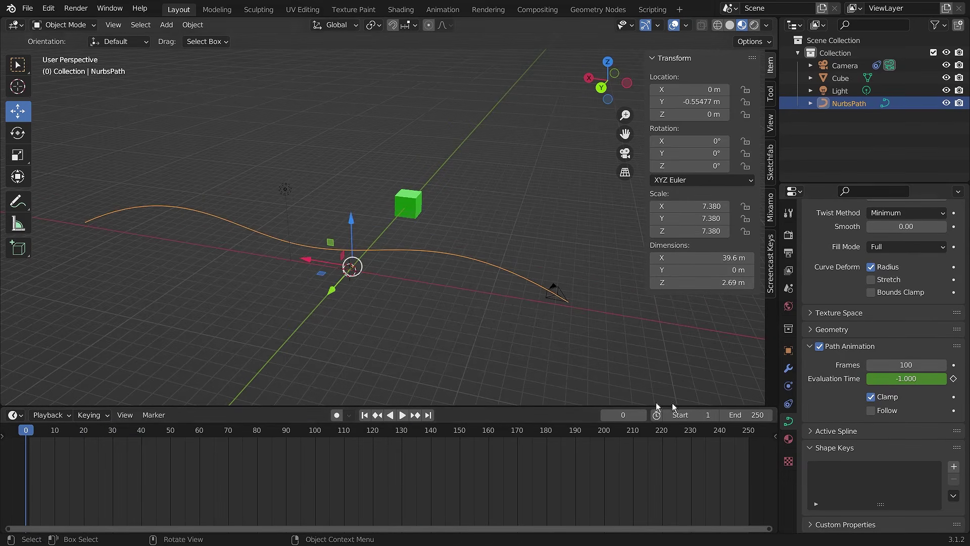
{"action": "left_click", "coordinate": [870, 396]}
{"action": "key", "text": "space"}
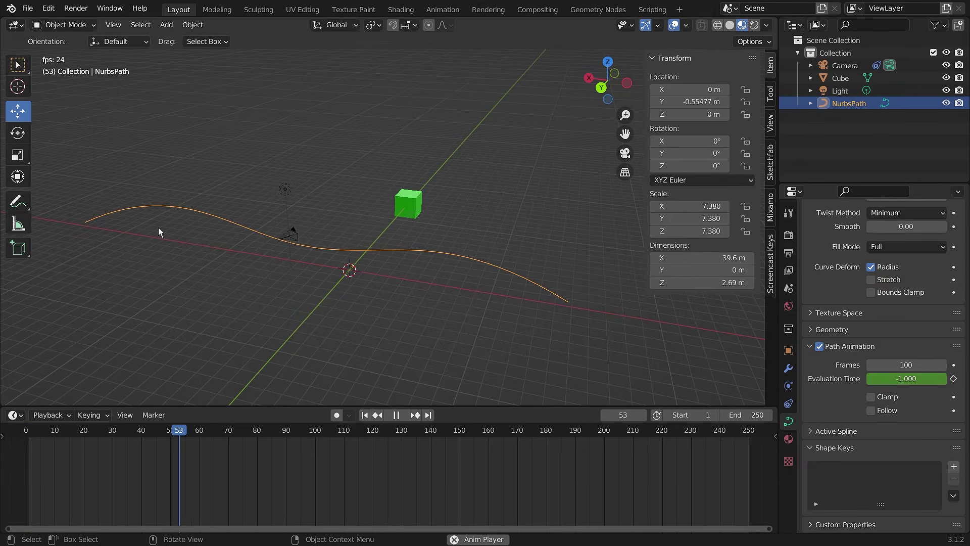
{"action": "key", "text": "Escape"}
{"action": "key", "text": "KP_0"}
{"action": "key", "text": "space"}
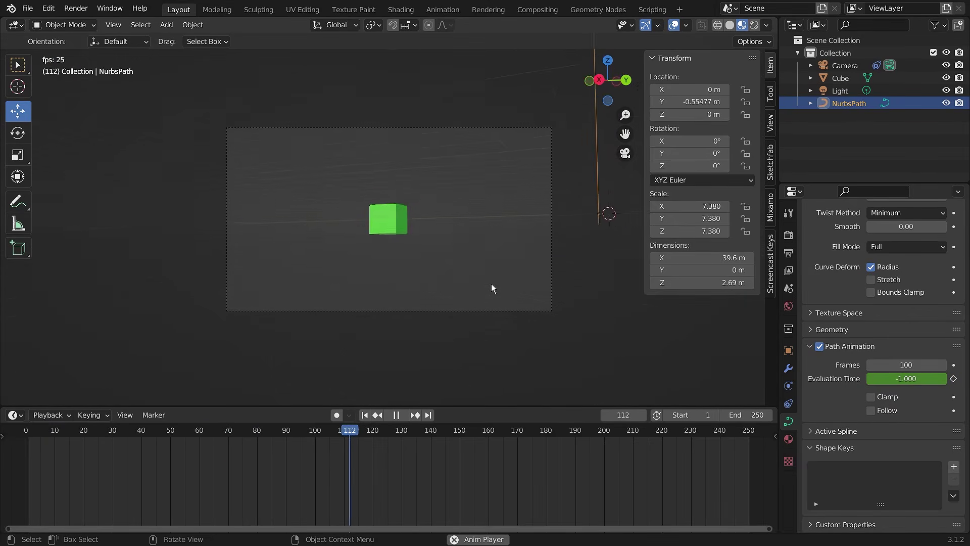
{"action": "left_click_drag", "start_coordinate": [465, 432], "coordinate": [25, 429]}
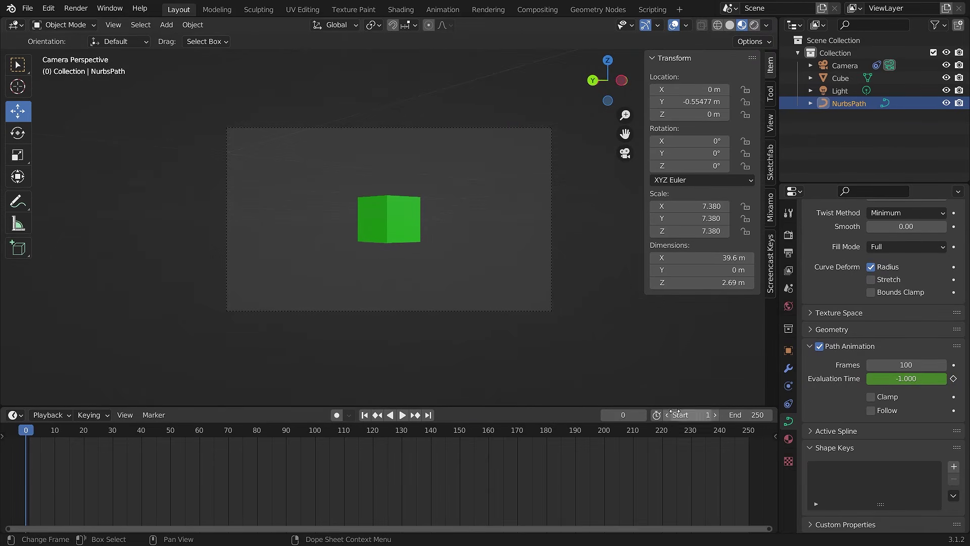
Set the NurbsPath's Path Animation Frames to 500 and enable Clamp
{"action": "middle_click_drag", "start_coordinate": [640, 331], "coordinate": [486, 327]}
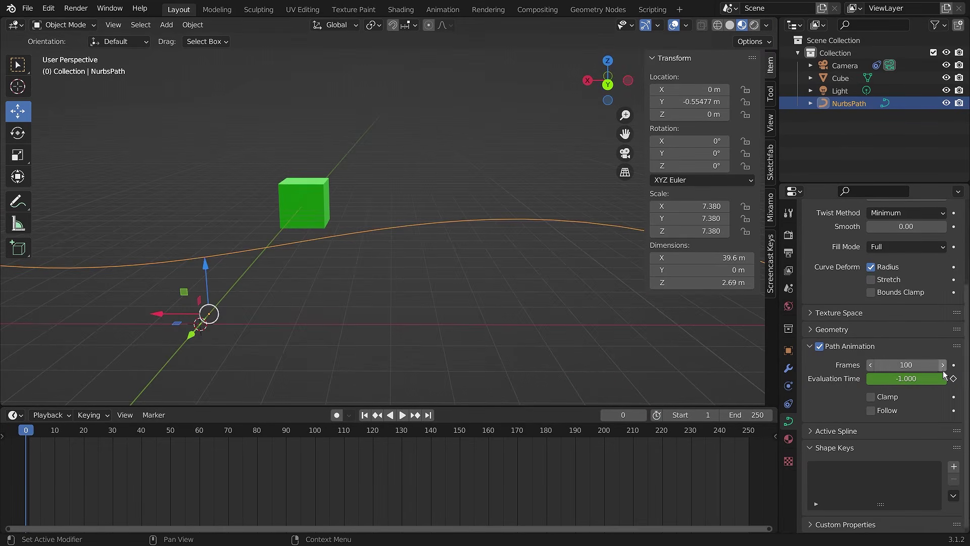
{"action": "middle_click_drag", "start_coordinate": [411, 301], "coordinate": [531, 309]}
{"action": "left_click", "coordinate": [894, 365]}
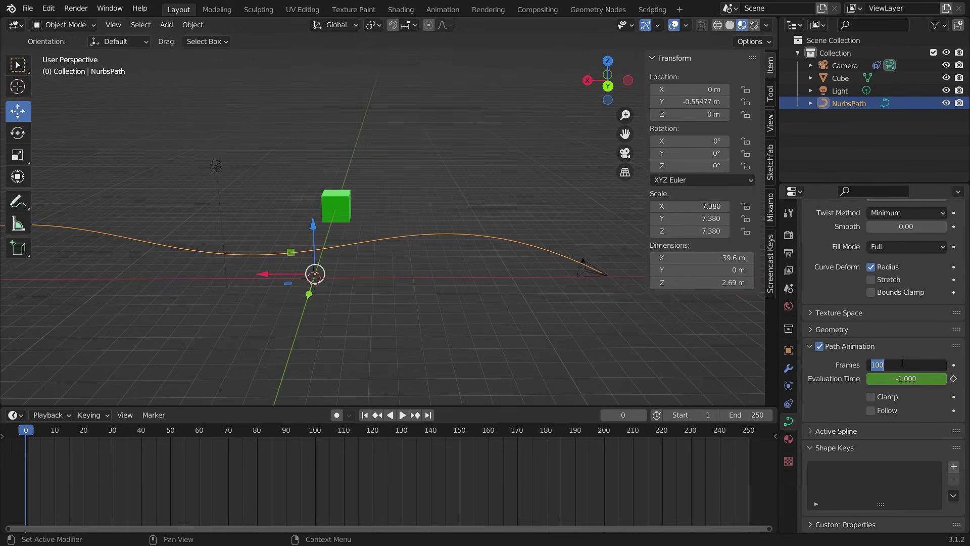
{"action": "type", "text": "500"}
{"action": "key", "text": "Return"}
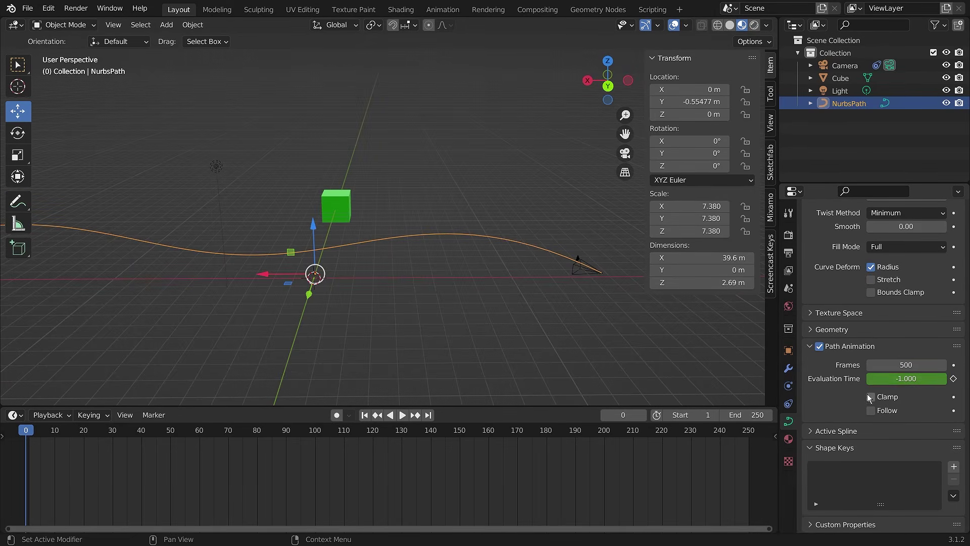
{"action": "scroll", "coordinate": [123, 255], "scroll_direction": "down", "scroll_amount": 4}
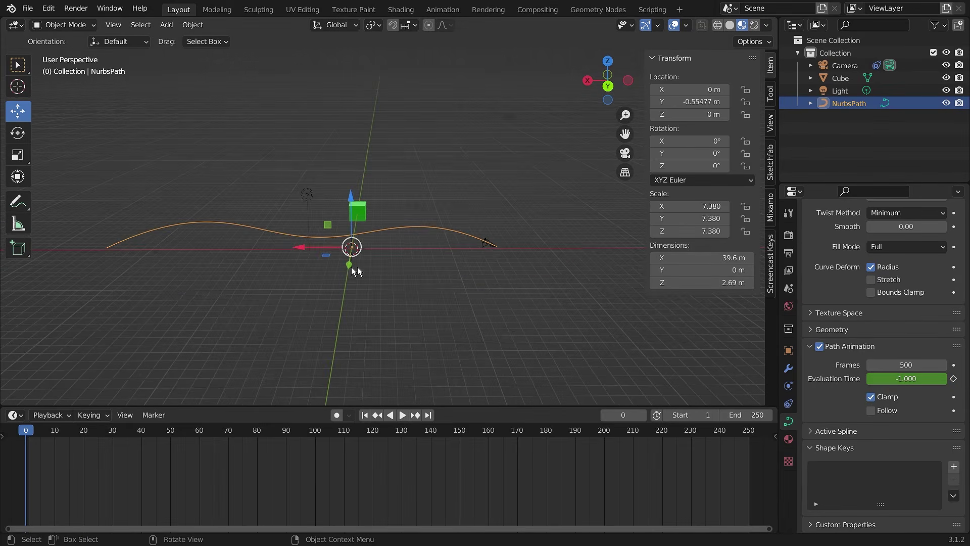
{"action": "scroll", "coordinate": [425, 266], "scroll_direction": "up", "scroll_amount": 2}
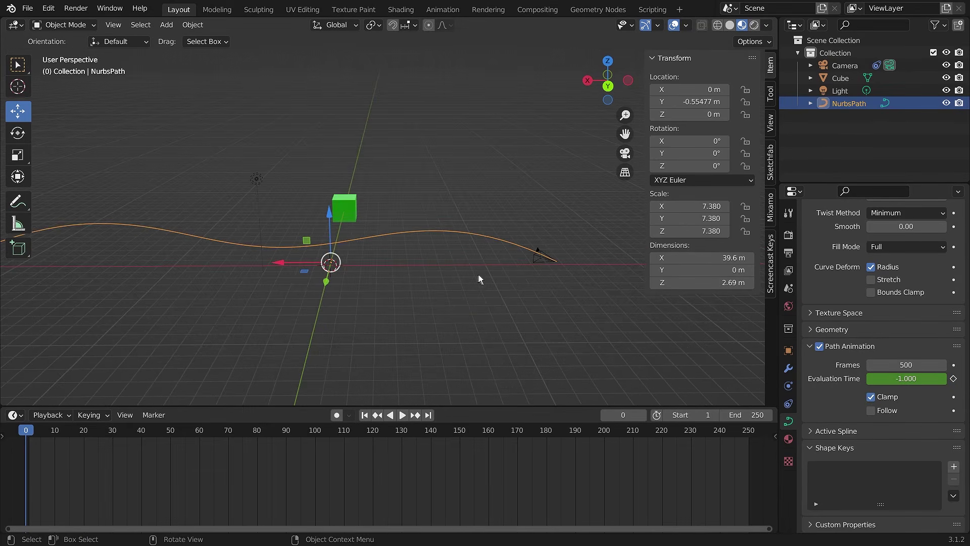
Play the animation in the scene and camera views to check the camera's speed, and return to frame 0
{"action": "key", "text": "space"}
{"action": "scroll", "coordinate": [515, 287], "scroll_direction": "down", "scroll_amount": 3}
{"action": "scroll", "coordinate": [516, 268], "scroll_direction": "up", "scroll_amount": 4}
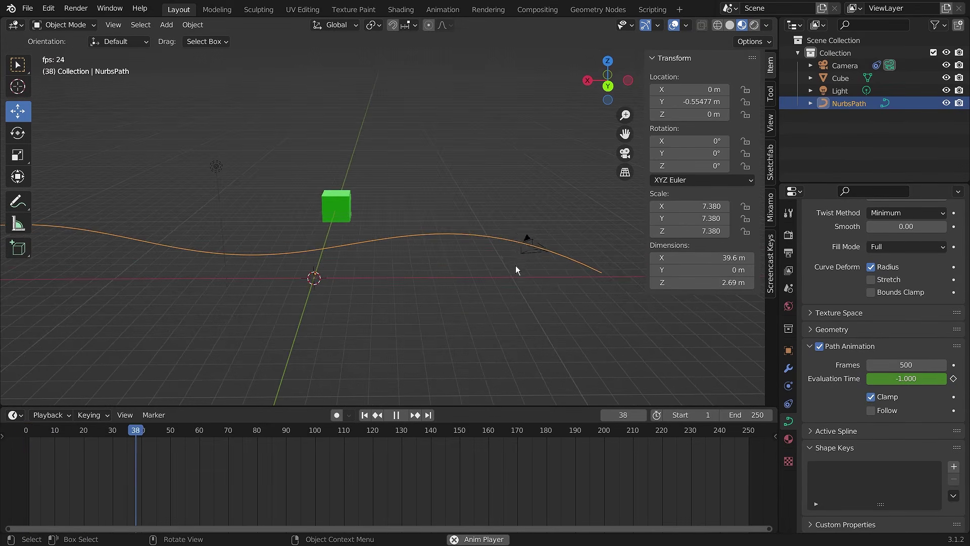
{"action": "key", "text": "KP_0"}
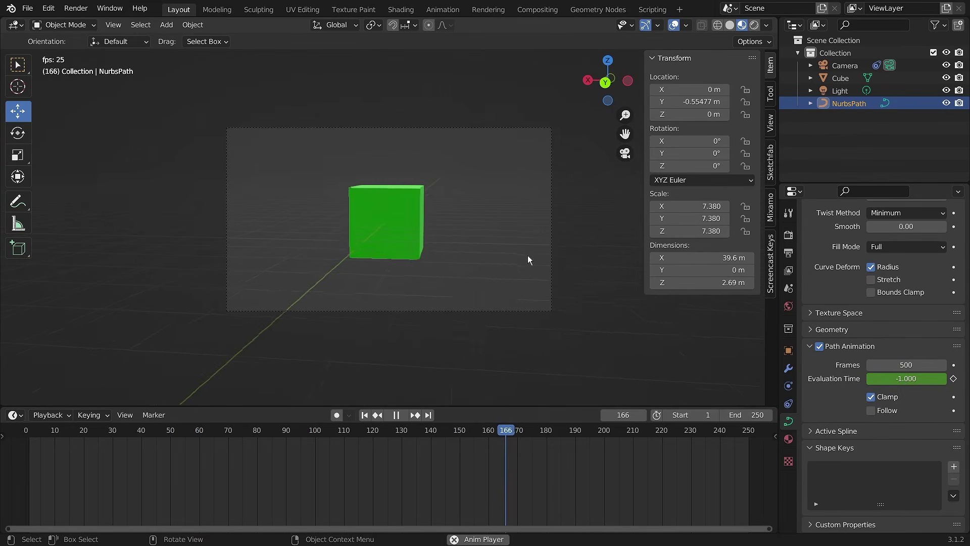
{"action": "key", "text": "space"}
{"action": "left_click_drag", "start_coordinate": [520, 434], "coordinate": [26, 434]}
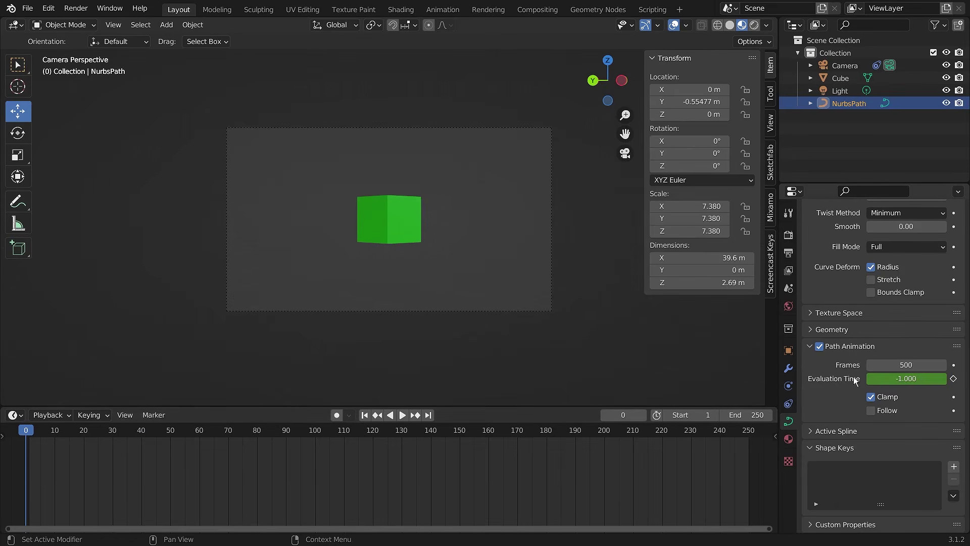
Set the NurbsPath's Path Animation Frames to 10
{"action": "left_click", "coordinate": [902, 363]}
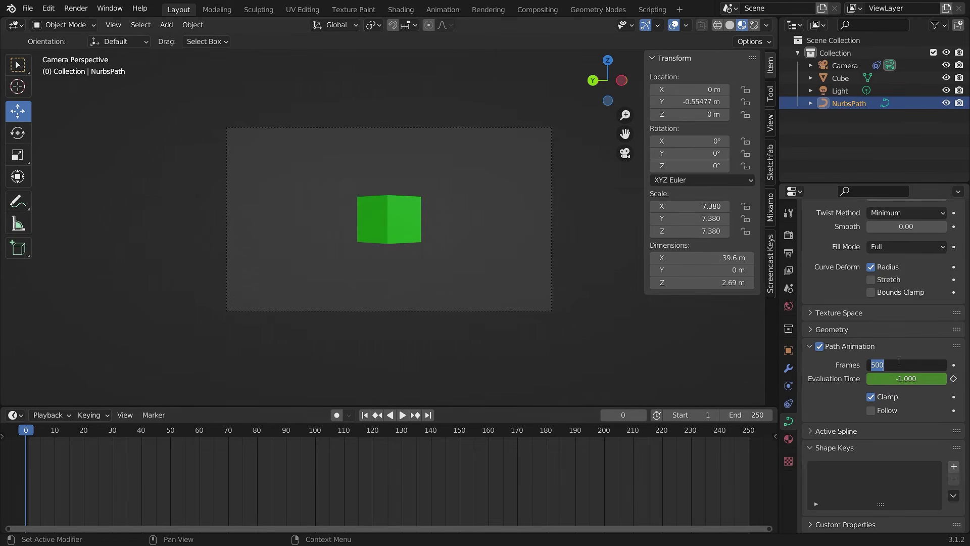
{"action": "type", "text": "10"}
{"action": "key", "text": "Return"}
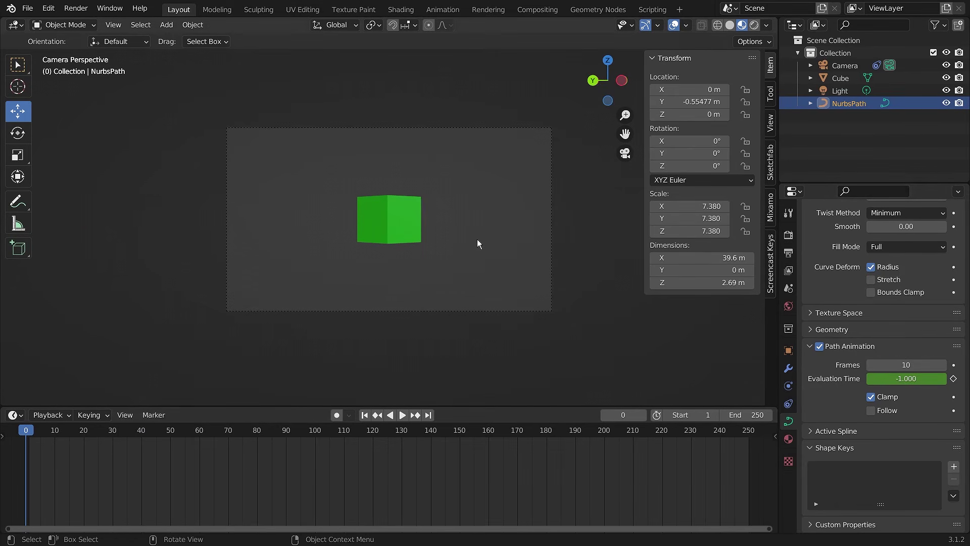
Play the animation through the camera, examine the camera's position on the path from outside, and return to frame 0
{"action": "key", "text": "space"}
{"action": "key", "text": "space"}
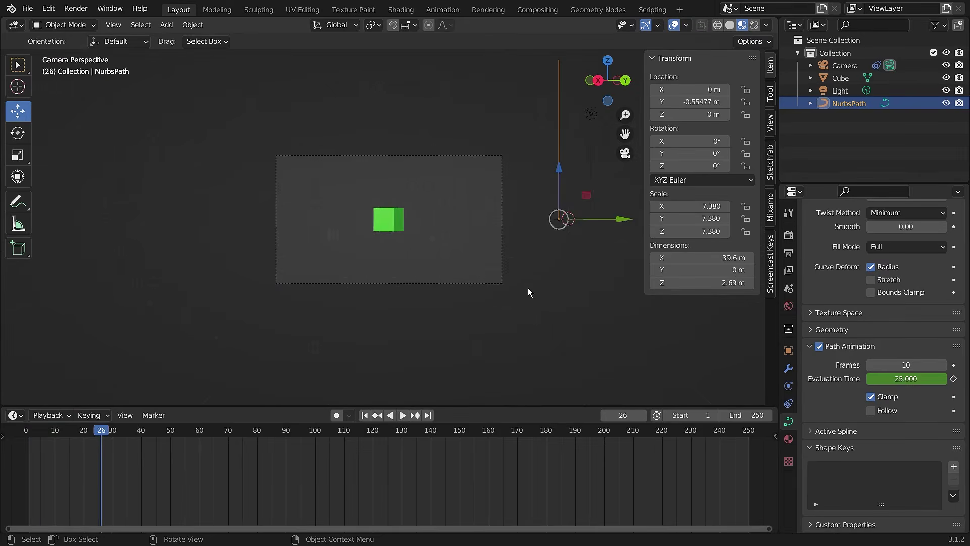
{"action": "middle_click_drag", "start_coordinate": [528, 292], "coordinate": [483, 305]}
{"action": "scroll", "coordinate": [369, 304], "scroll_direction": "down", "scroll_amount": 4}
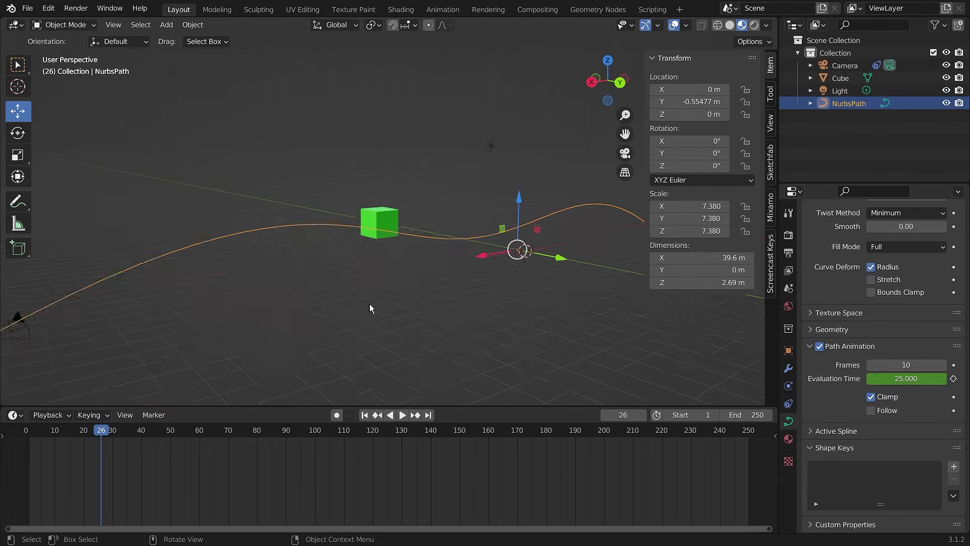
{"action": "middle_click_drag", "start_coordinate": [129, 305], "coordinate": [436, 317]}
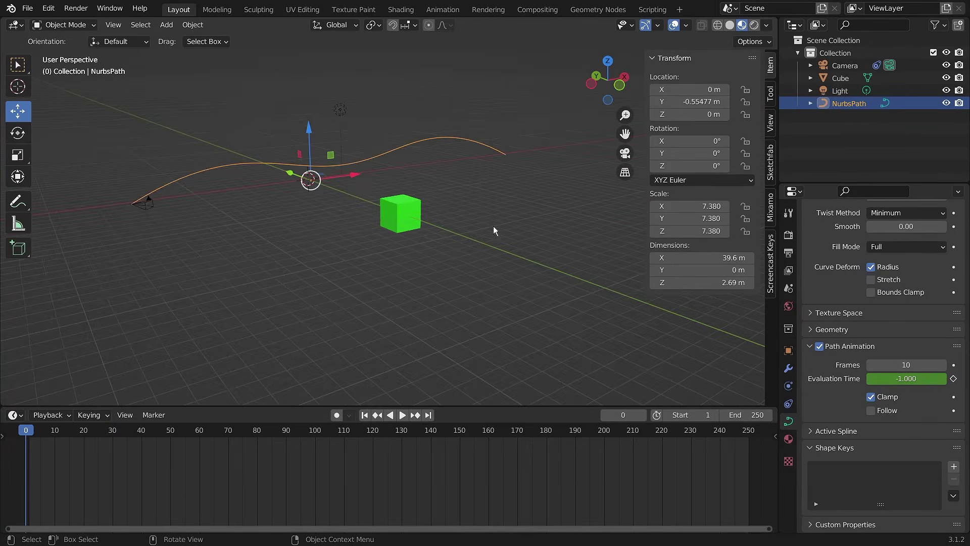
{"action": "scroll", "coordinate": [493, 226], "scroll_direction": "up", "scroll_amount": 2}
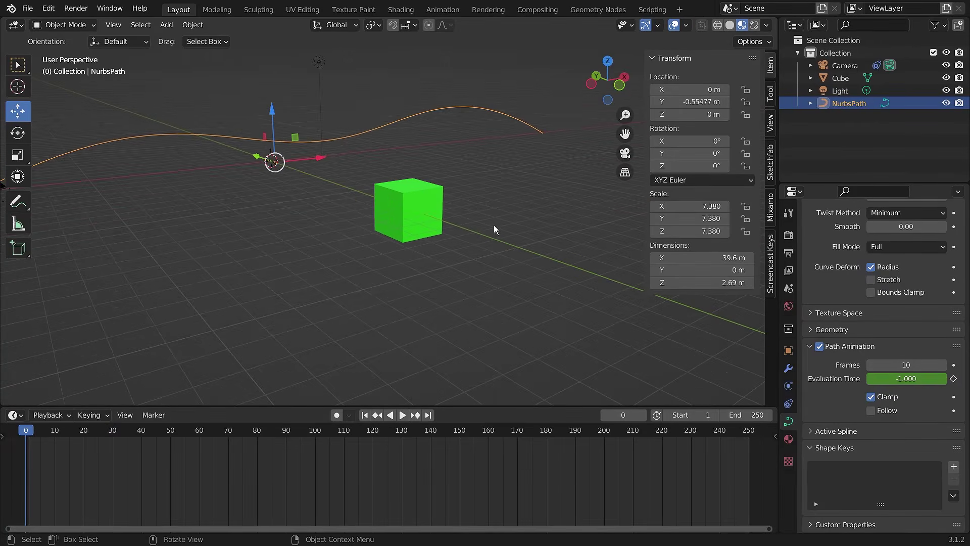
{"action": "middle_click_drag", "start_coordinate": [513, 195], "coordinate": [387, 258]}
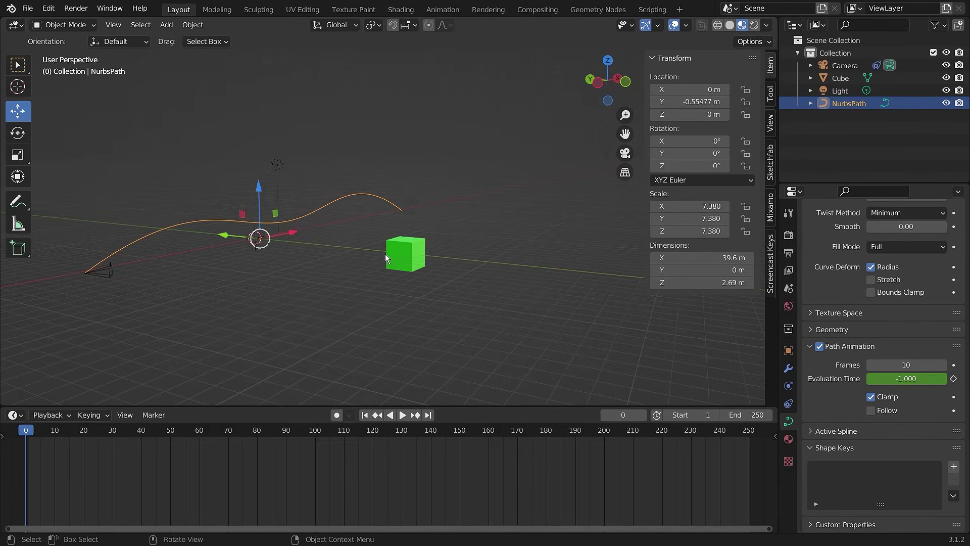
Enable Fixed Position in the camera's Follow Path constraint and show the NurbsPath's curve data settings for comparison
{"action": "left_click", "coordinate": [112, 279]}
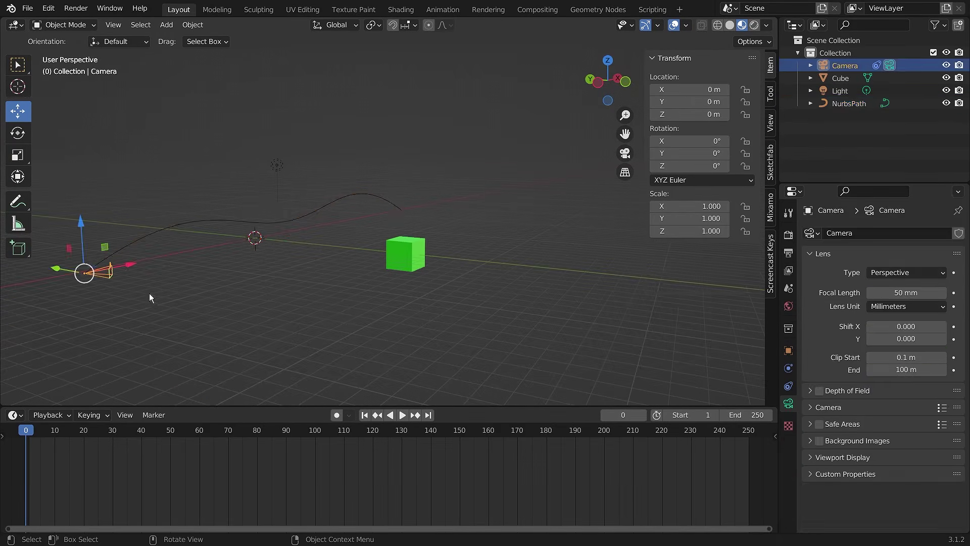
{"action": "left_click", "coordinate": [789, 386]}
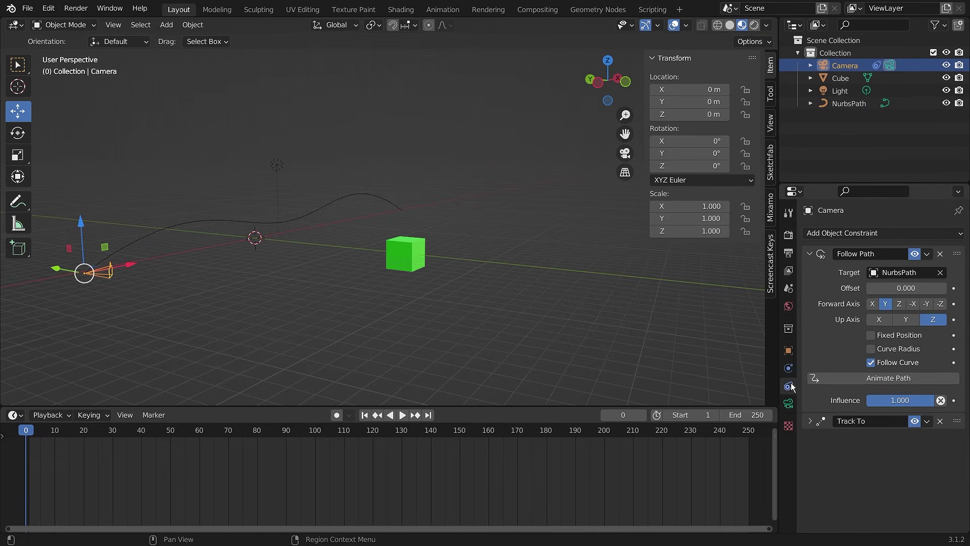
{"action": "left_click", "coordinate": [871, 336]}
{"action": "middle_click_drag", "start_coordinate": [143, 332], "coordinate": [628, 310]}
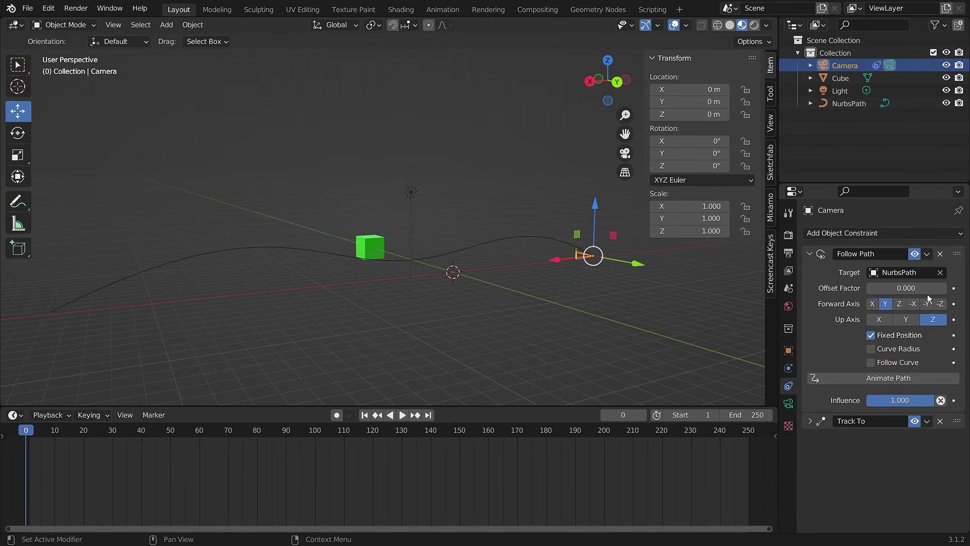
{"action": "left_click", "coordinate": [494, 247]}
{"action": "left_click", "coordinate": [789, 421]}
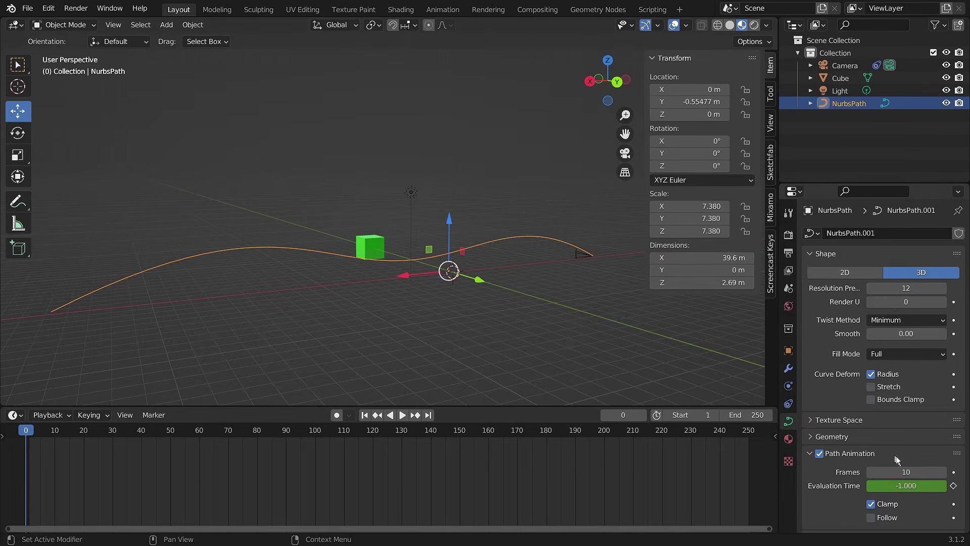
Insert a keyframe on the Offset Factor of the camera's Follow Path constraint at 0.000 on frame 0
{"action": "left_click", "coordinate": [563, 266]}
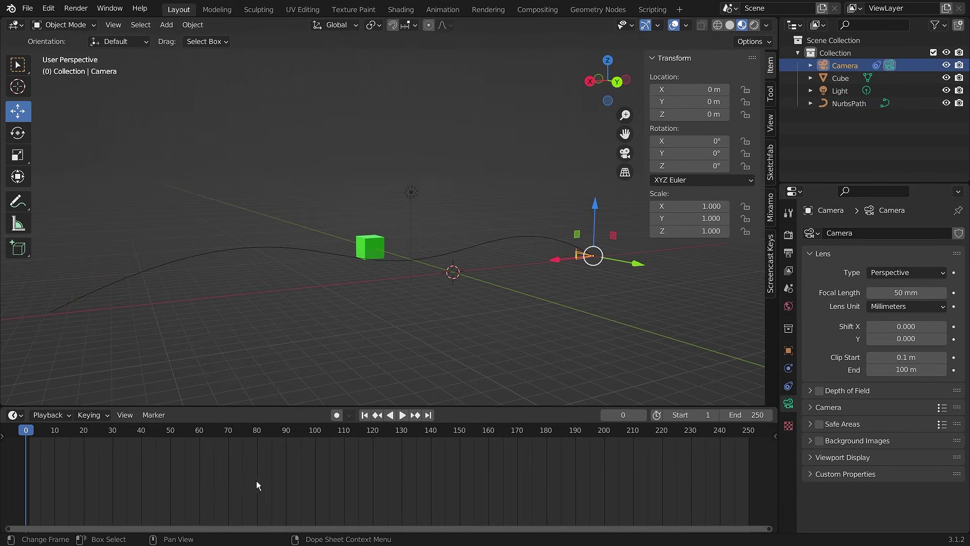
{"action": "left_click", "coordinate": [788, 386]}
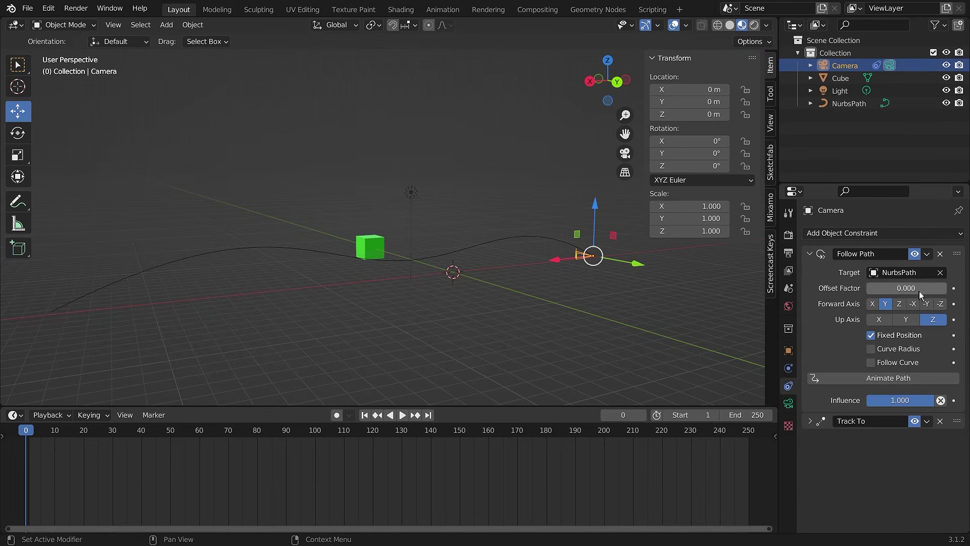
{"action": "left_click", "coordinate": [954, 289]}
{"action": "scroll", "coordinate": [640, 313], "scroll_direction": "up", "scroll_amount": 1}
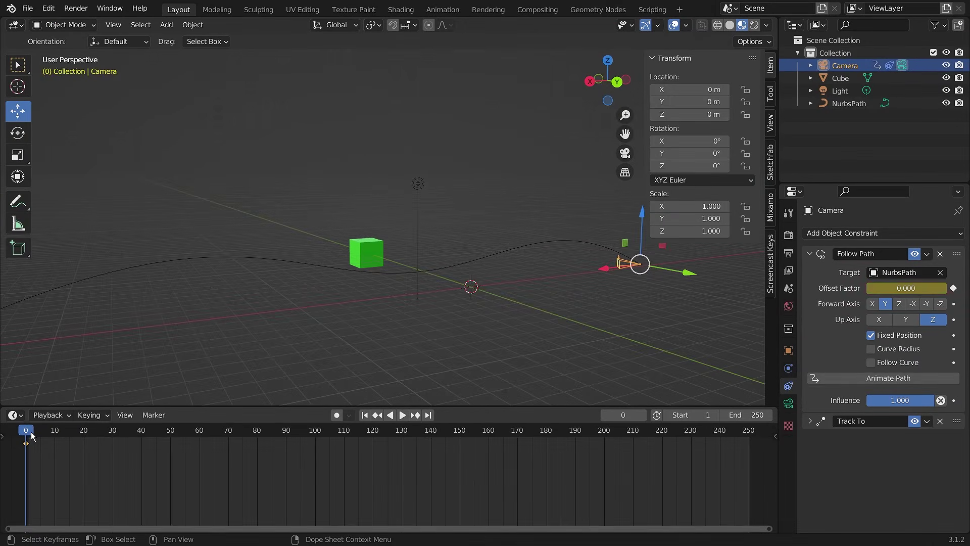
At frame 60, set the camera's Follow Path Offset Factor to 0.540 and insert a keyframe on it
{"action": "key", "text": "space"}
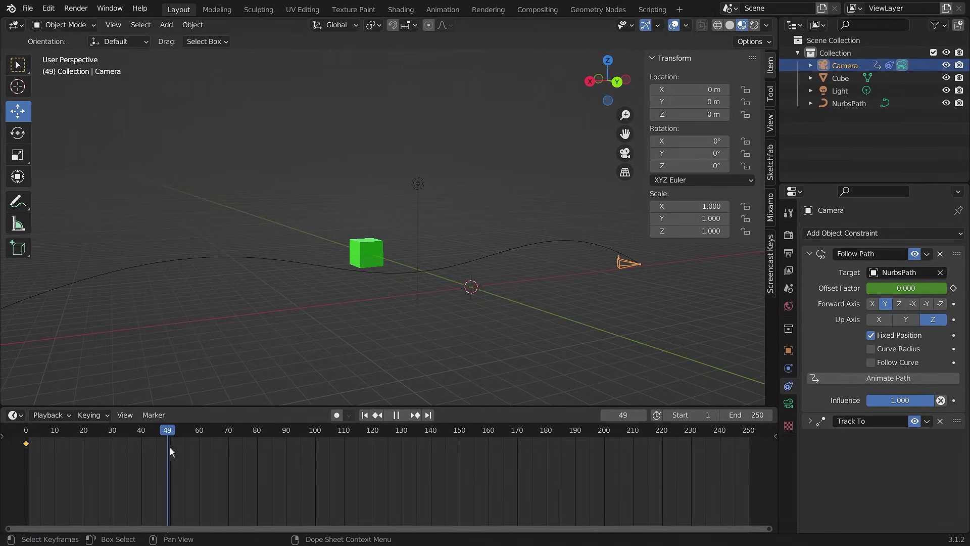
{"action": "left_click_drag", "start_coordinate": [170, 447], "coordinate": [200, 448]}
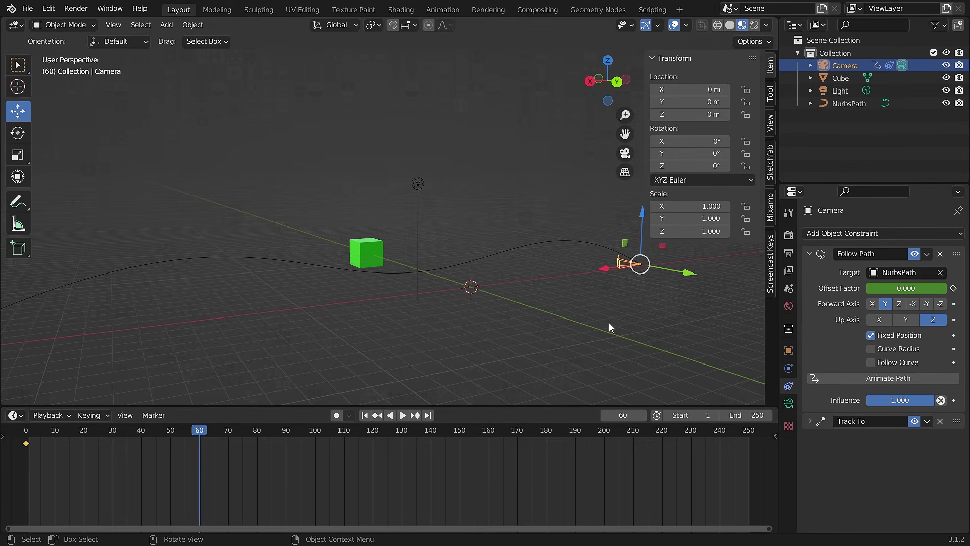
{"action": "left_click_drag", "start_coordinate": [888, 291], "coordinate": [912, 292]}
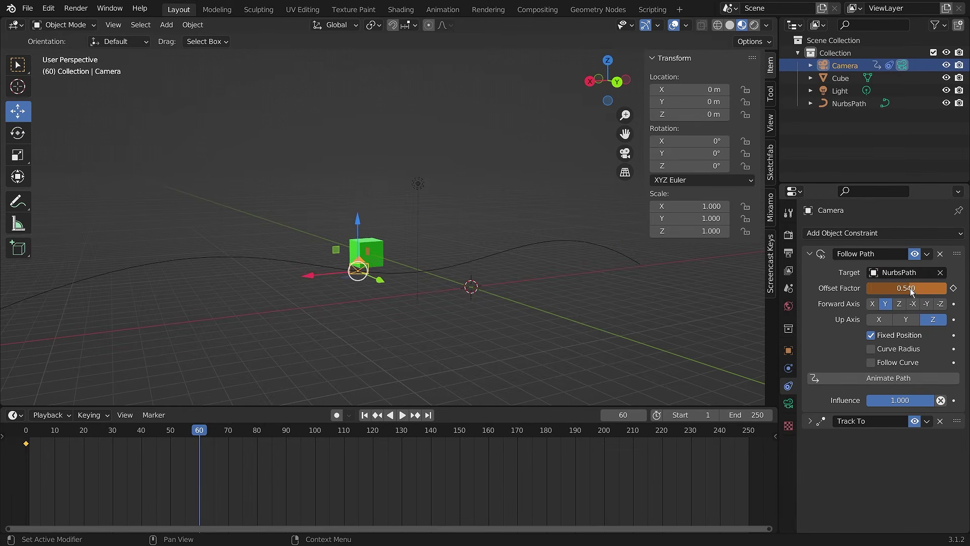
{"action": "left_click", "coordinate": [954, 288]}
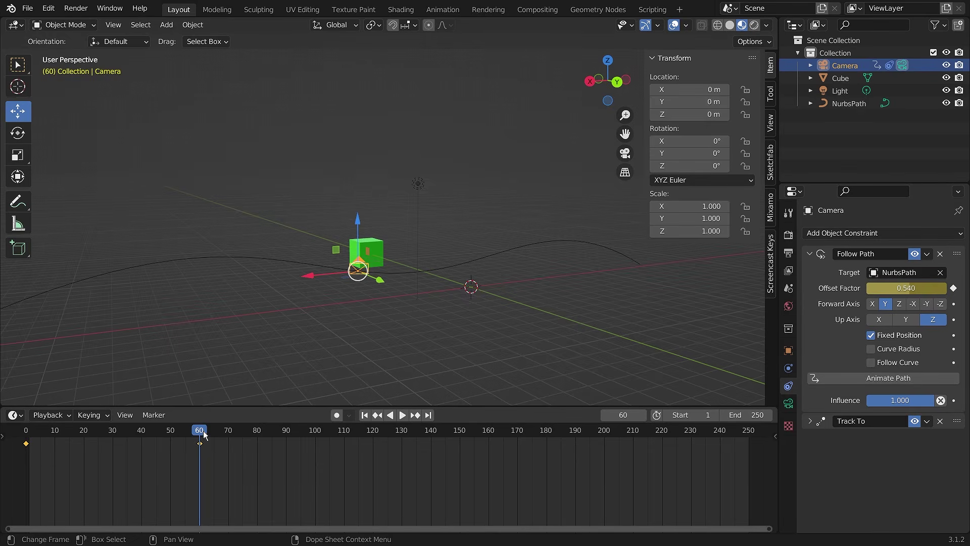
Play the animation from frame 0 to check the camera's keyframed motion along the path, then stop at frame 80
{"action": "left_click_drag", "start_coordinate": [204, 433], "coordinate": [23, 441]}
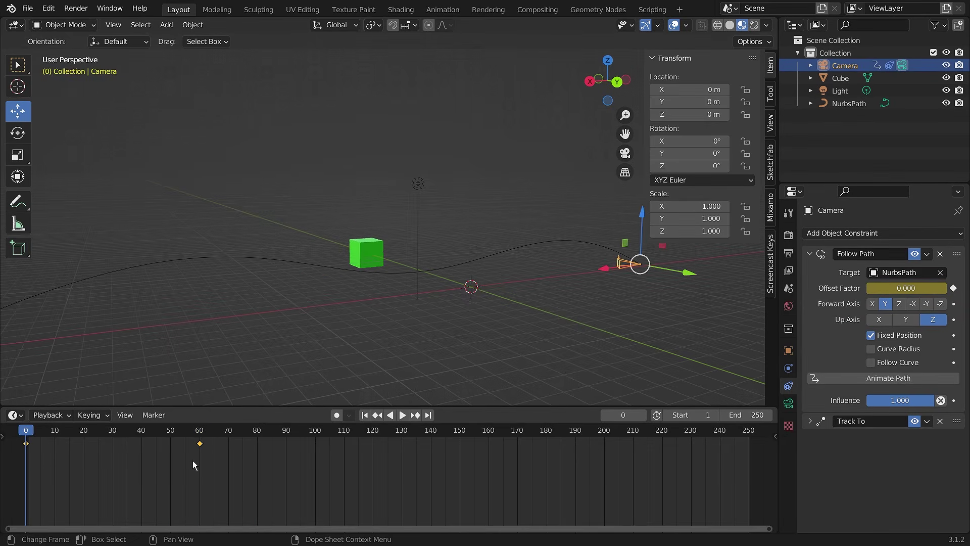
{"action": "key", "text": "space"}
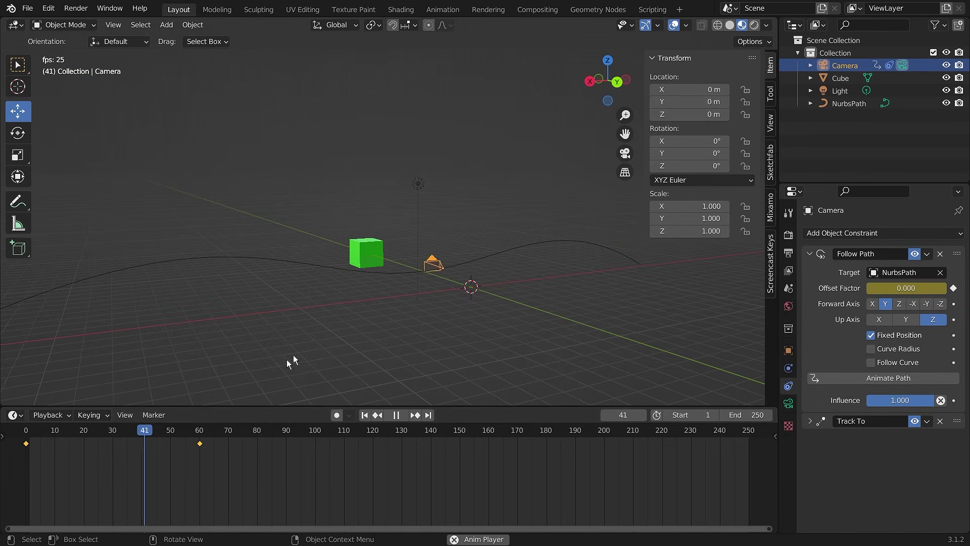
{"action": "key", "text": "space"}
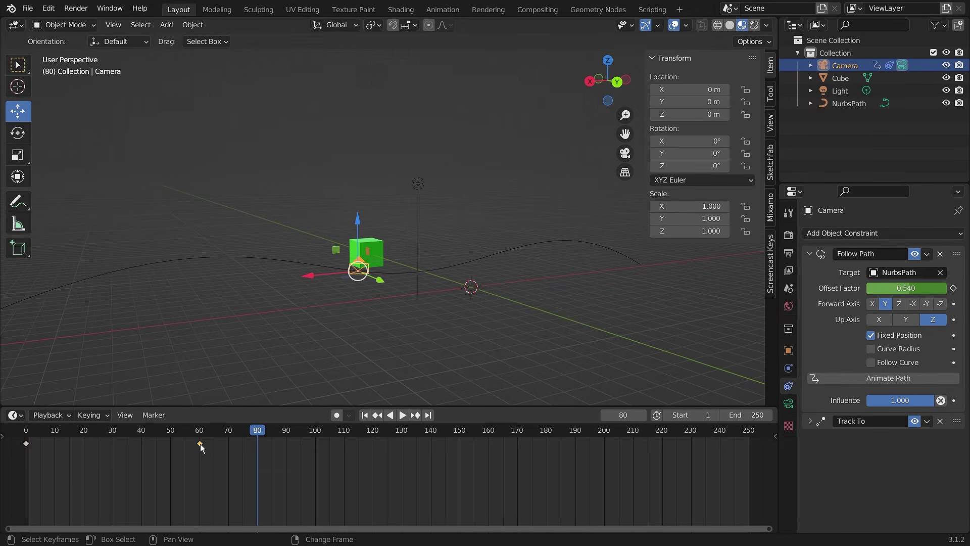
Duplicate the frame 60 Offset Factor keyframe to frame 110 and deselect the keyframes
{"action": "key", "text": "shift+d"}
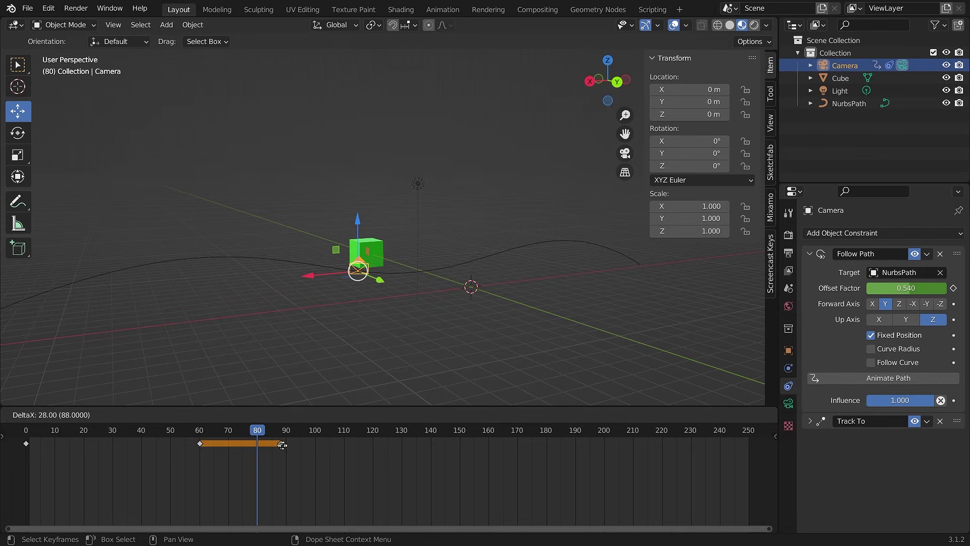
{"action": "left_click", "coordinate": [345, 447]}
{"action": "left_click", "coordinate": [335, 459]}
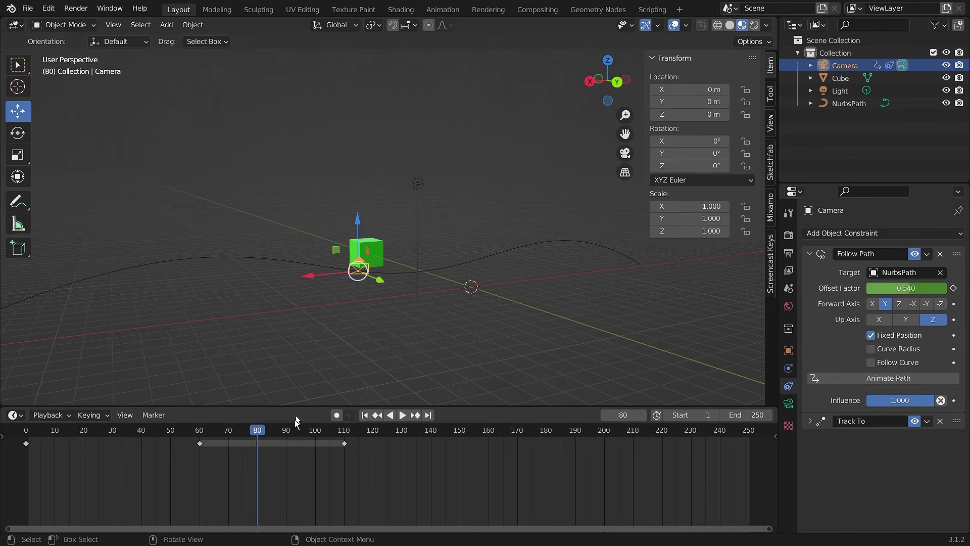
At frame 152, set the camera's Follow Path Offset Factor to 0.801 and insert a keyframe on it
{"action": "left_click_drag", "start_coordinate": [251, 434], "coordinate": [466, 438]}
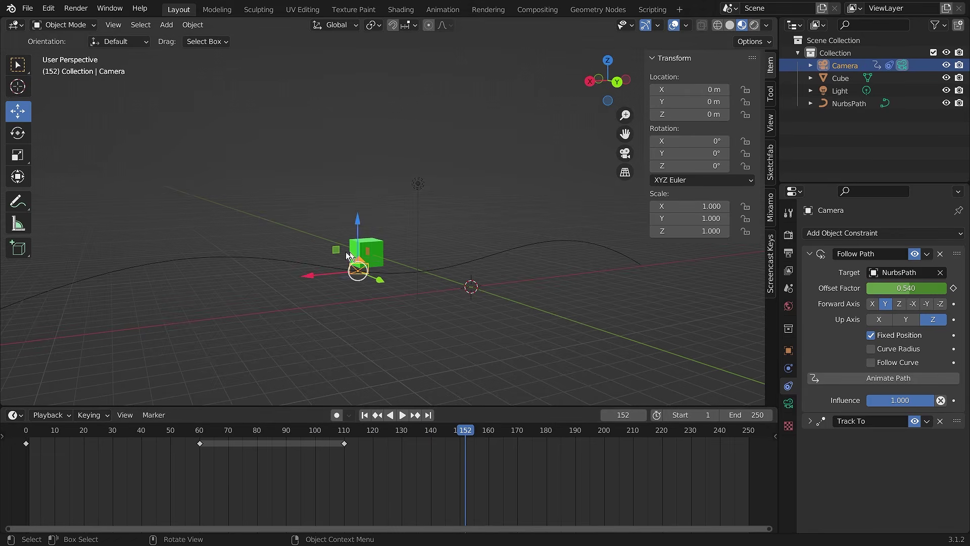
{"action": "left_click_drag", "start_coordinate": [911, 290], "coordinate": [932, 289]}
{"action": "left_click", "coordinate": [954, 288]}
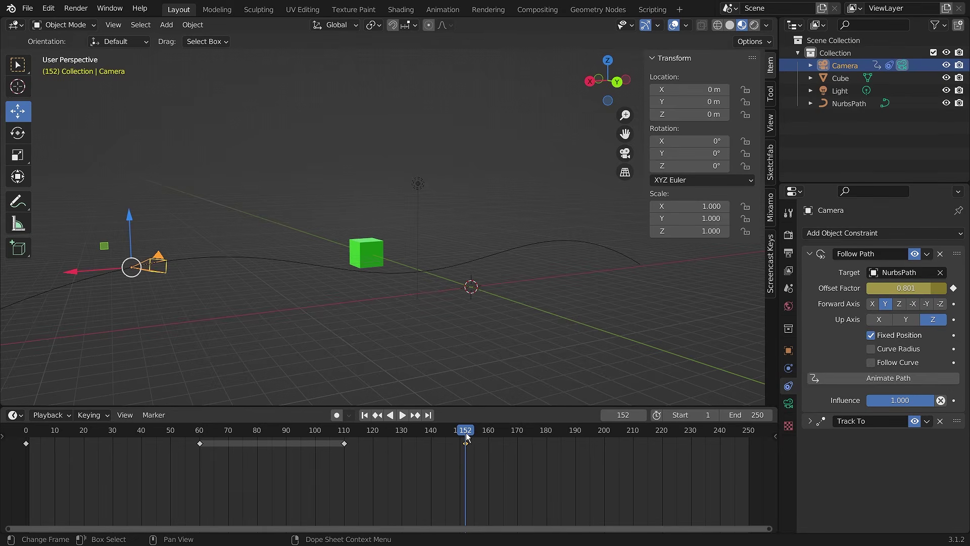
Play the animation from frame 0 to check the camera's movement, pause and continued travel along the path, and stop playback
{"action": "left_click_drag", "start_coordinate": [466, 433], "coordinate": [20, 453]}
{"action": "key", "text": "space"}
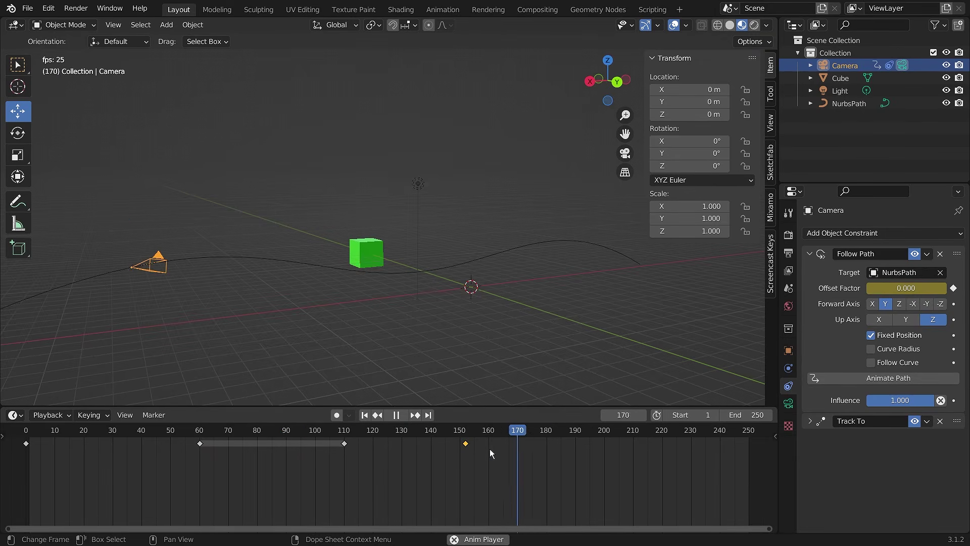
{"action": "key", "text": "space"}
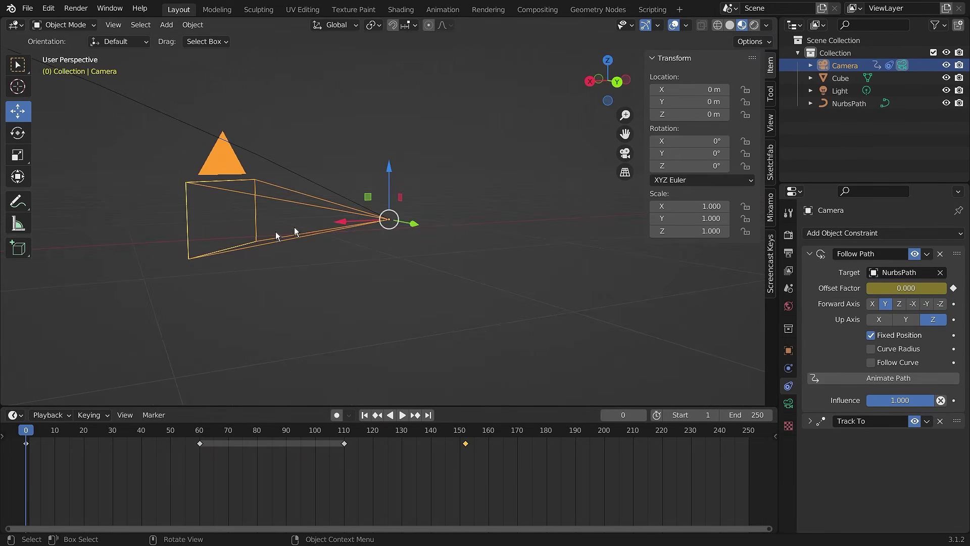
Switch the viewport to rendered shading, check the green cube through the camera, and return to the user perspective
{"action": "middle_click_drag", "start_coordinate": [231, 292], "coordinate": [642, 286]}
{"action": "middle_click_drag", "start_coordinate": [397, 269], "coordinate": [495, 260]}
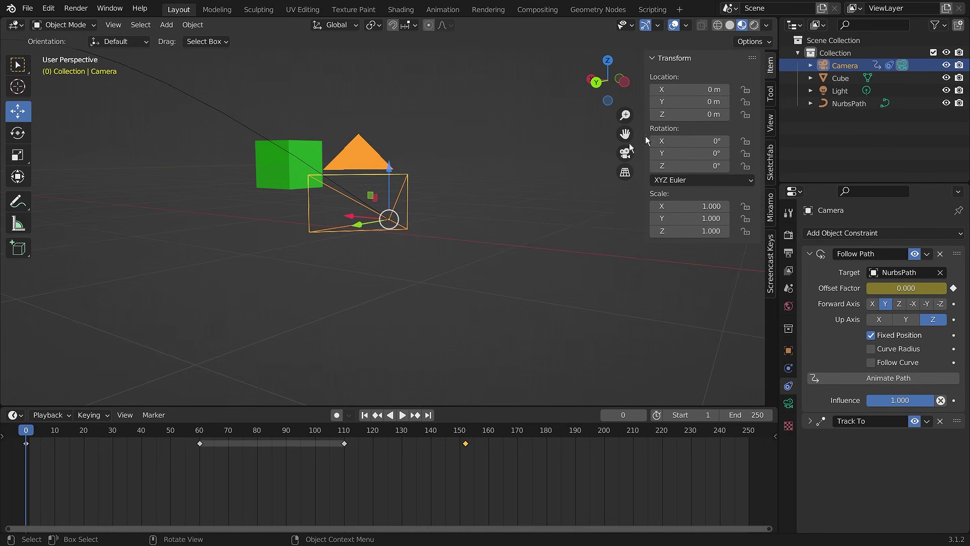
{"action": "left_click", "coordinate": [754, 26]}
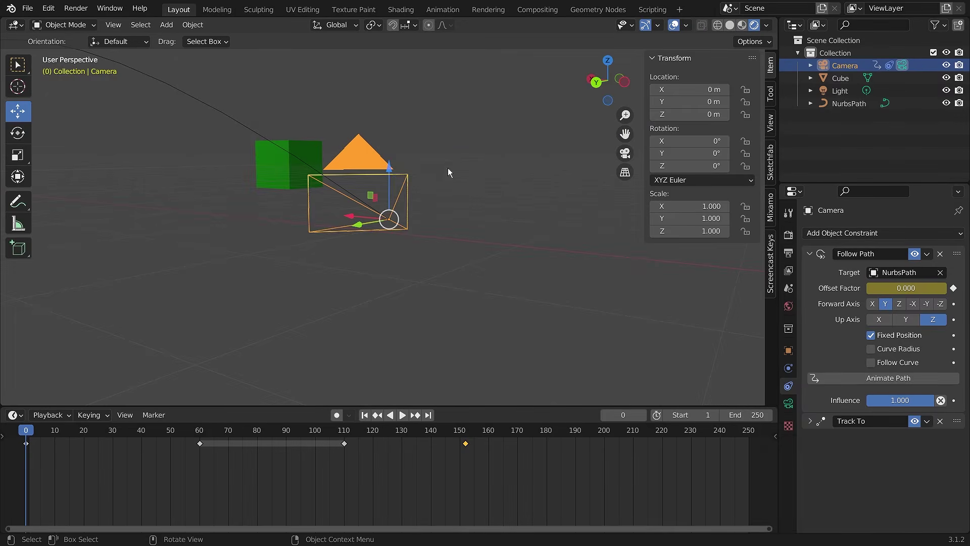
{"action": "middle_click_drag", "start_coordinate": [150, 215], "coordinate": [172, 203]}
{"action": "key", "text": "KP_0"}
{"action": "scroll", "coordinate": [409, 219], "scroll_direction": "up", "scroll_amount": 4}
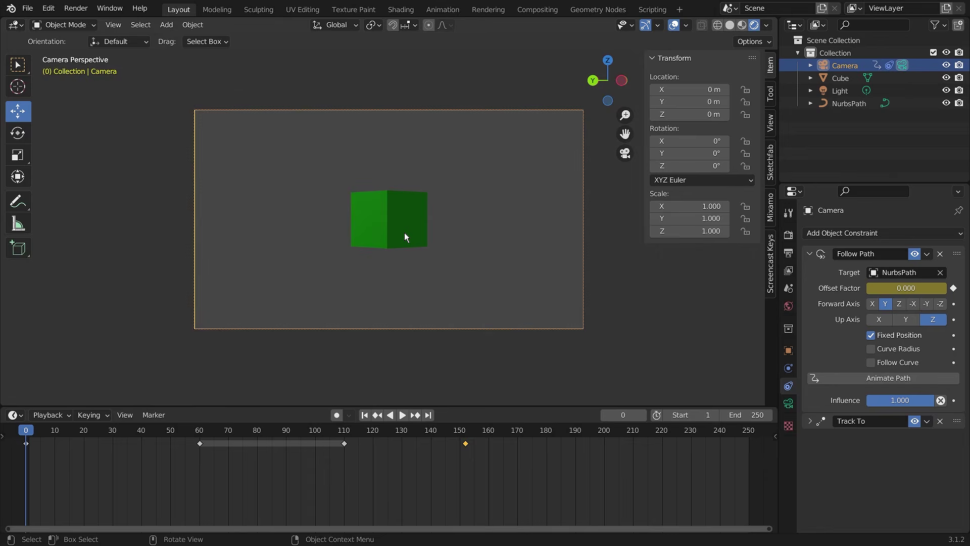
{"action": "middle_click_drag", "start_coordinate": [404, 235], "coordinate": [492, 263]}
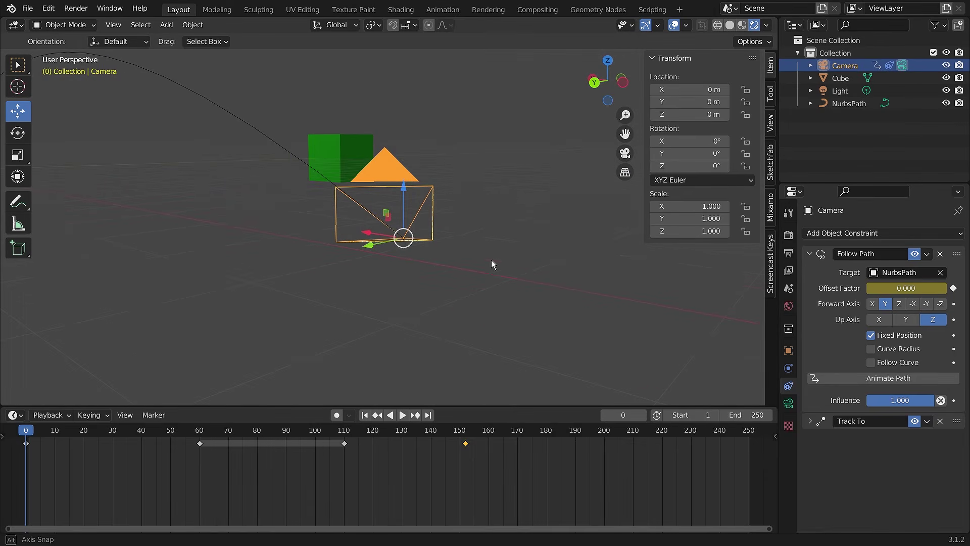
{"action": "middle_click_drag", "start_coordinate": [499, 211], "coordinate": [551, 216]}
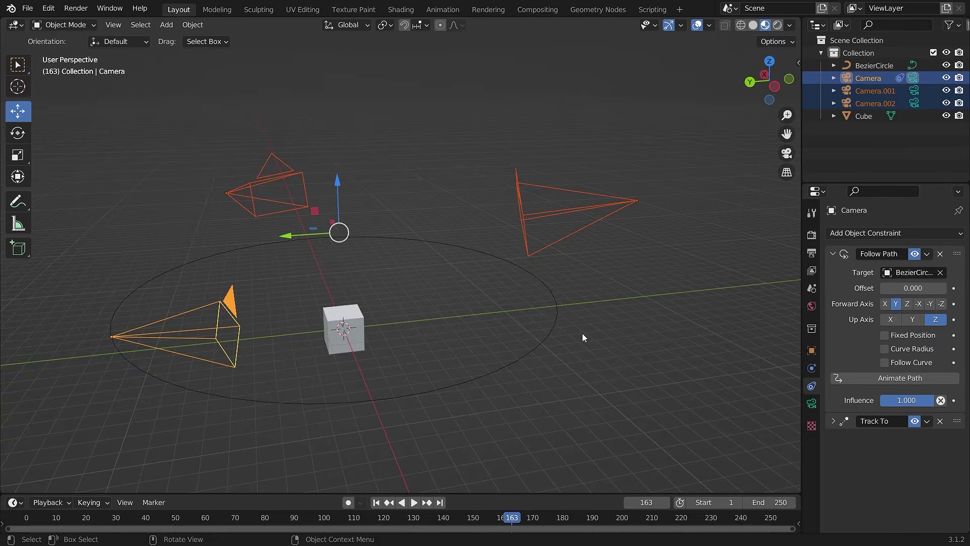
In the Bezier circle scene, select the circle and play the animation through the camera to check its orbit around the cube
{"action": "middle_click_drag", "start_coordinate": [582, 332], "coordinate": [620, 329]}
{"action": "left_click", "coordinate": [551, 362]}
{"action": "key", "text": "KP_0"}
{"action": "key", "text": "space"}
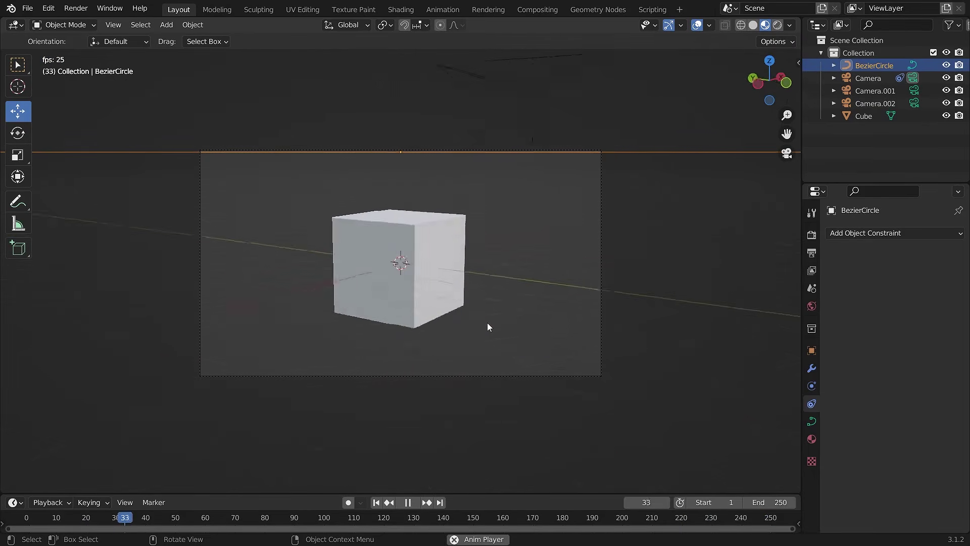
{"action": "key", "text": "space"}
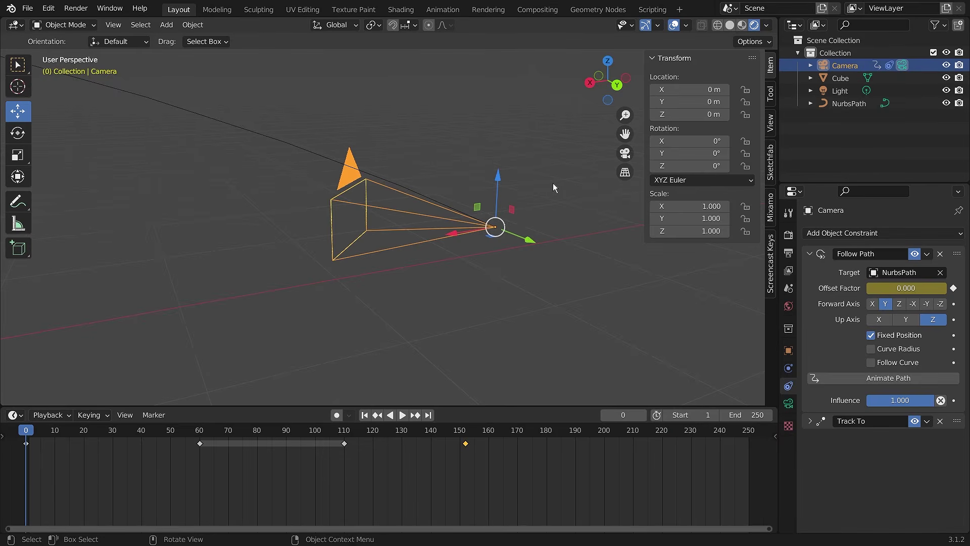